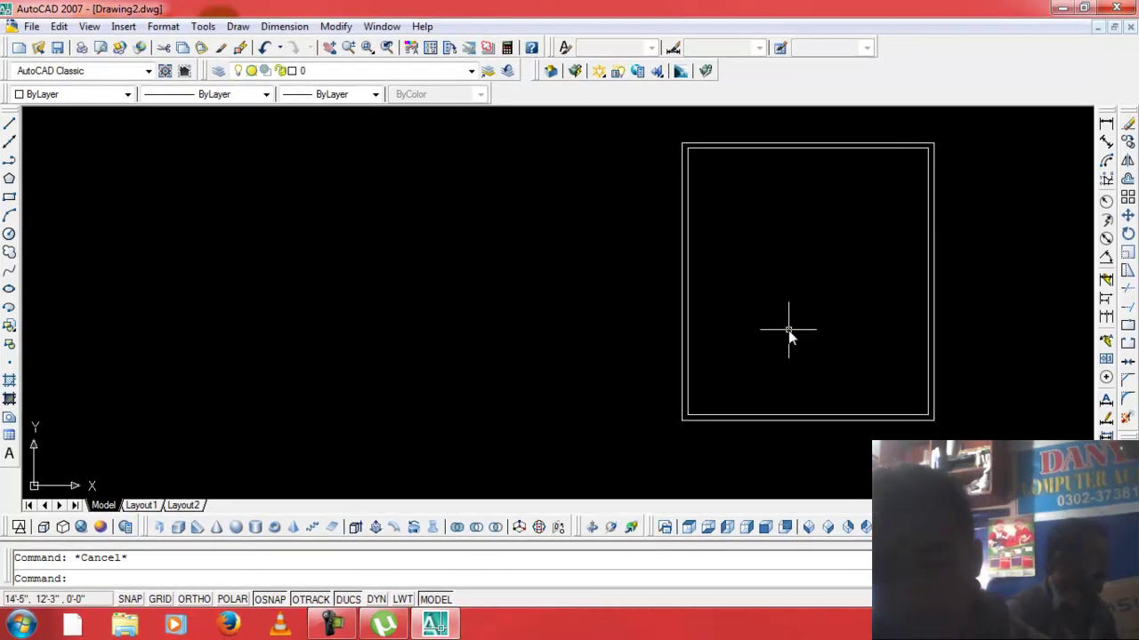
# Start OFFSET (O) with a 15' offset distance, ready to pick a wall line.
pyautogui.write('o')
pyautogui.press('Return')
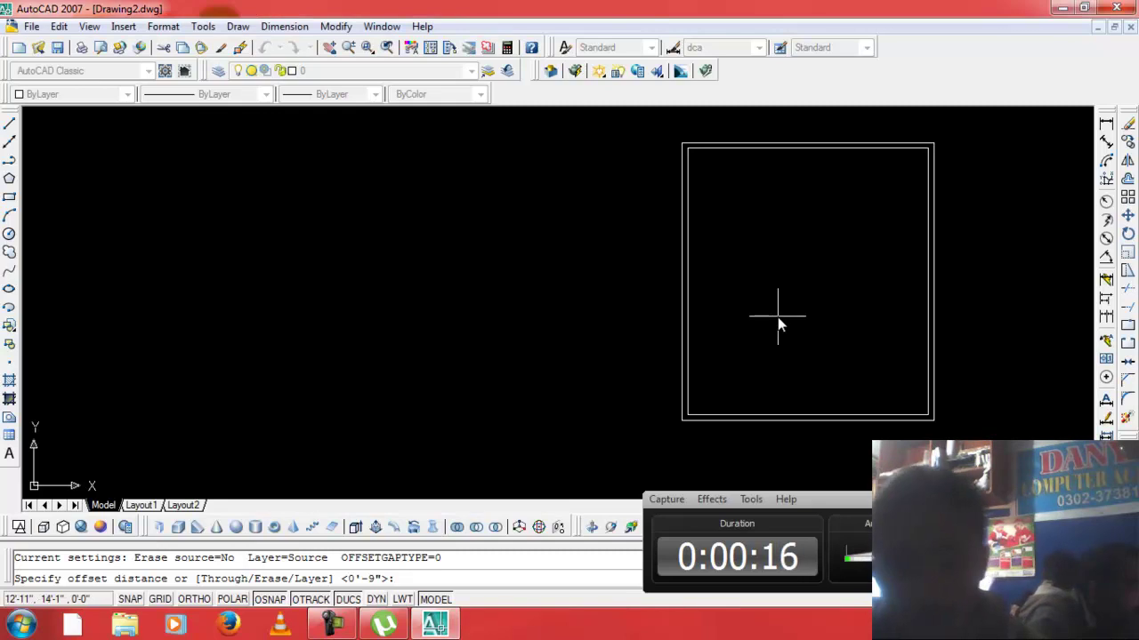
pyautogui.press('Escape')
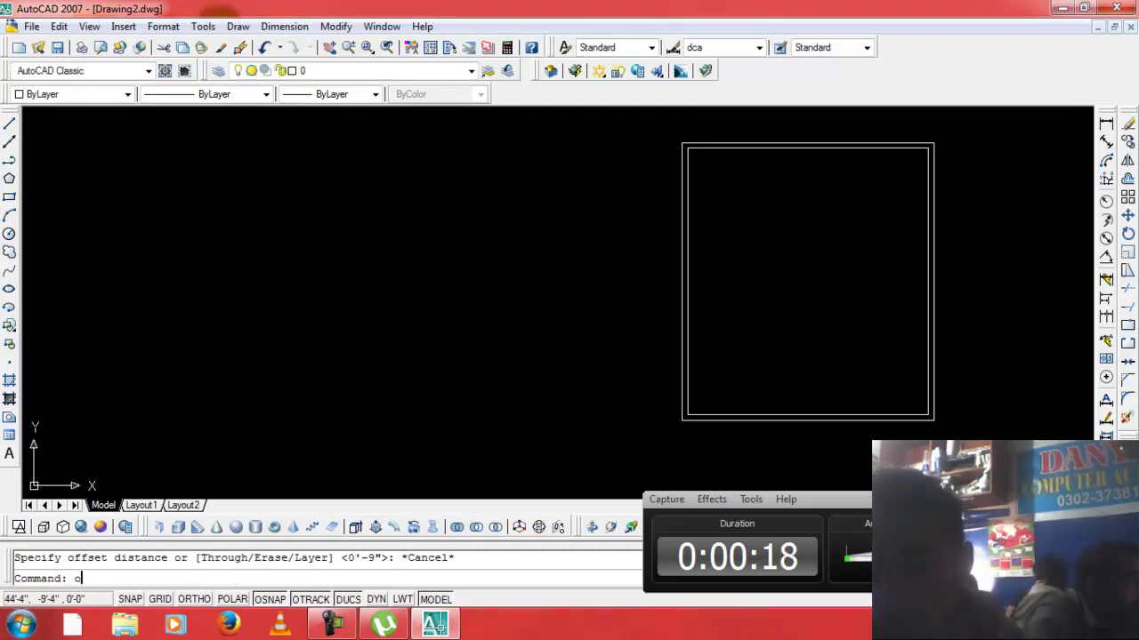
pyautogui.press('Return')
pyautogui.write("15'")
pyautogui.press('Return')
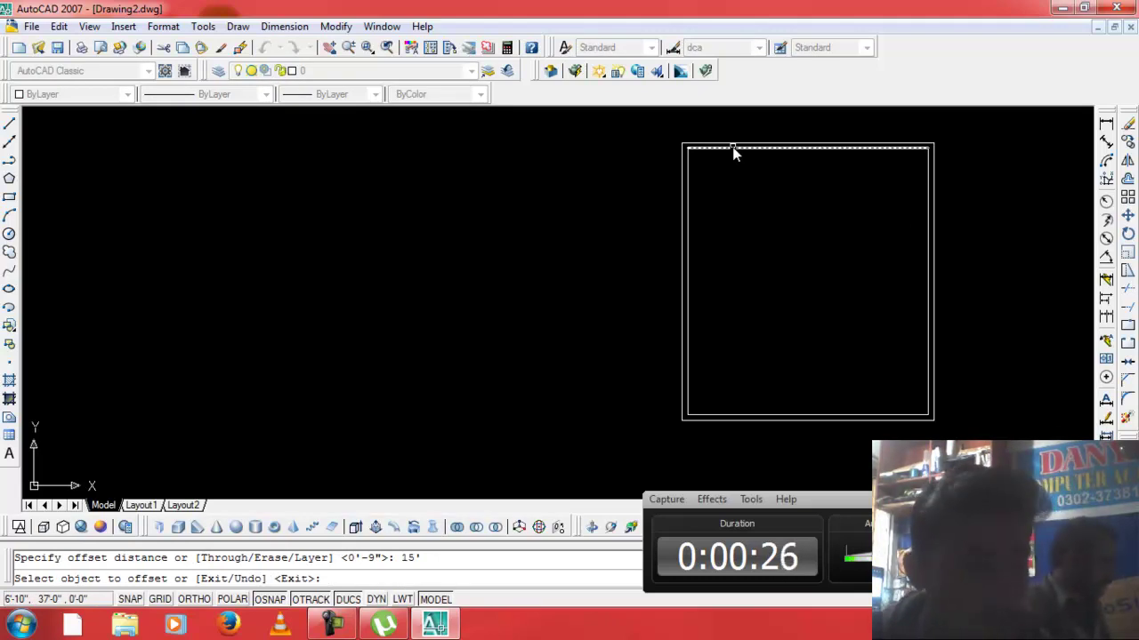
pyautogui.click(732, 149)
pyautogui.press('Escape')
pyautogui.press('Escape')
pyautogui.press('Return')
pyautogui.write("15'")
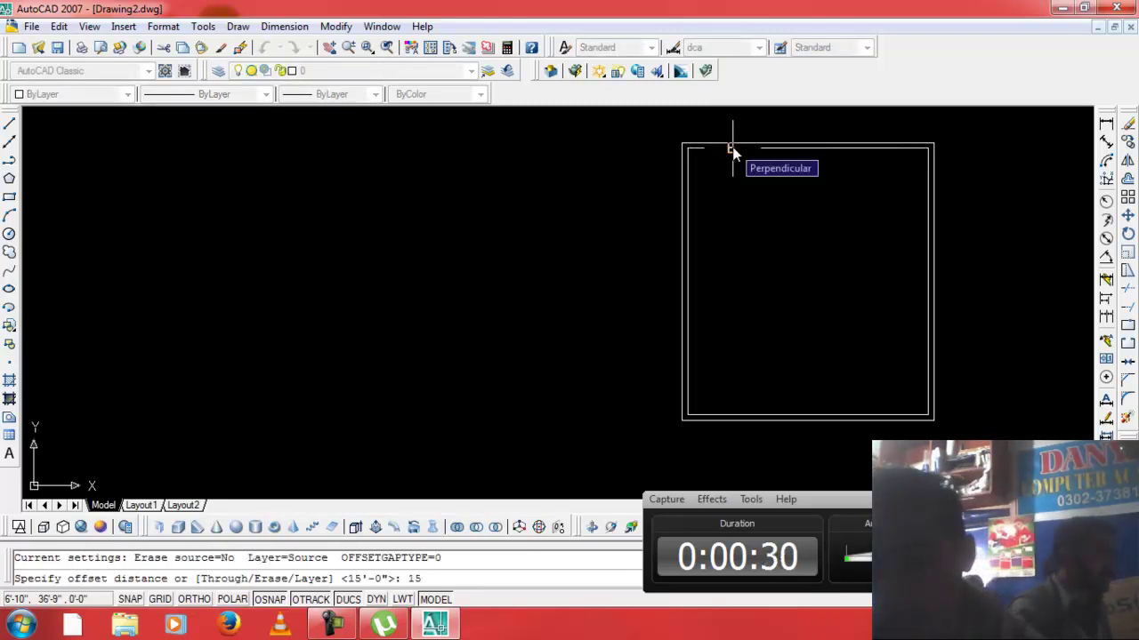
pyautogui.press('Return')
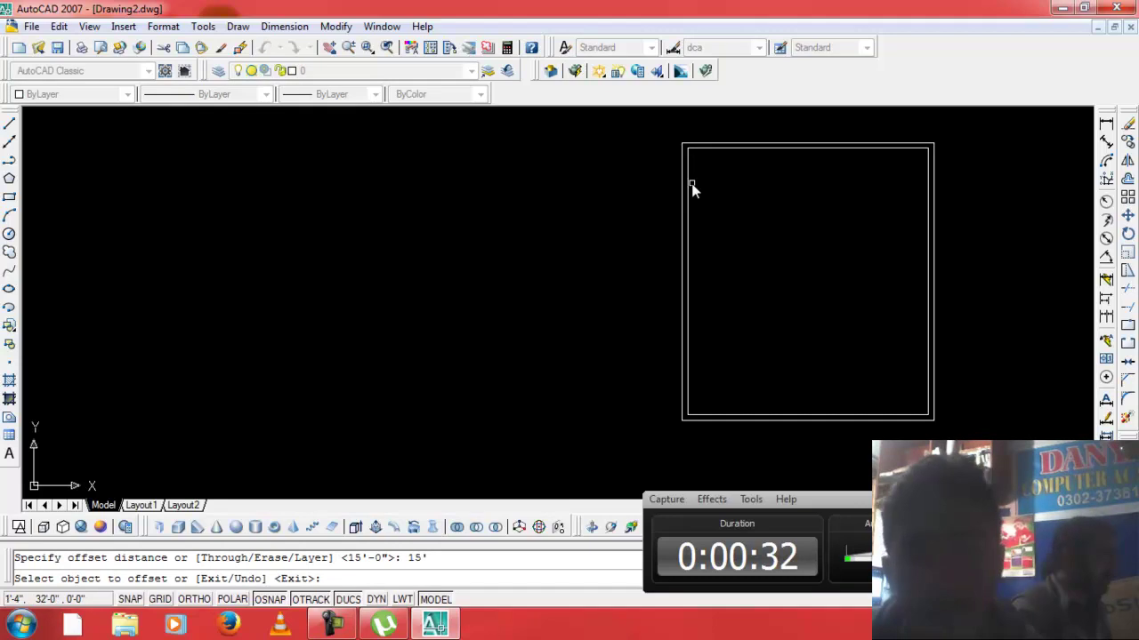
# Add a 9"-thick vertical interior wall 15' inside the left inner wall.
pyautogui.click(693, 189)
pyautogui.click(693, 188)
pyautogui.click(788, 180)
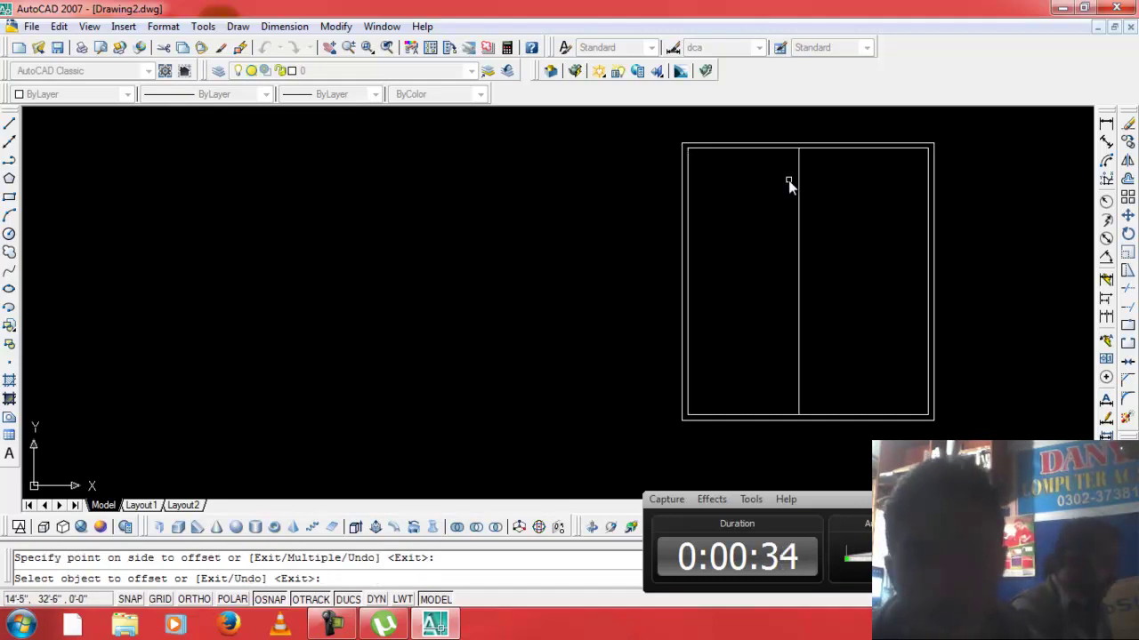
pyautogui.press('Return')
pyautogui.press('Return')
pyautogui.press('Return')
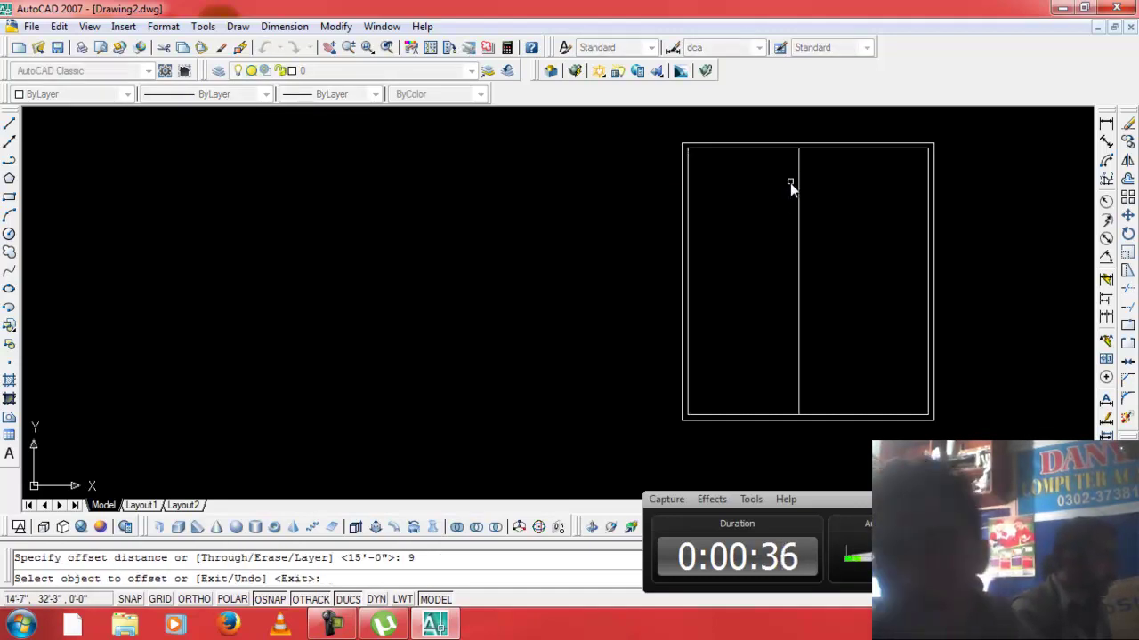
pyautogui.click(799, 185)
pyautogui.click(835, 189)
pyautogui.press('Return')
pyautogui.press('Return')
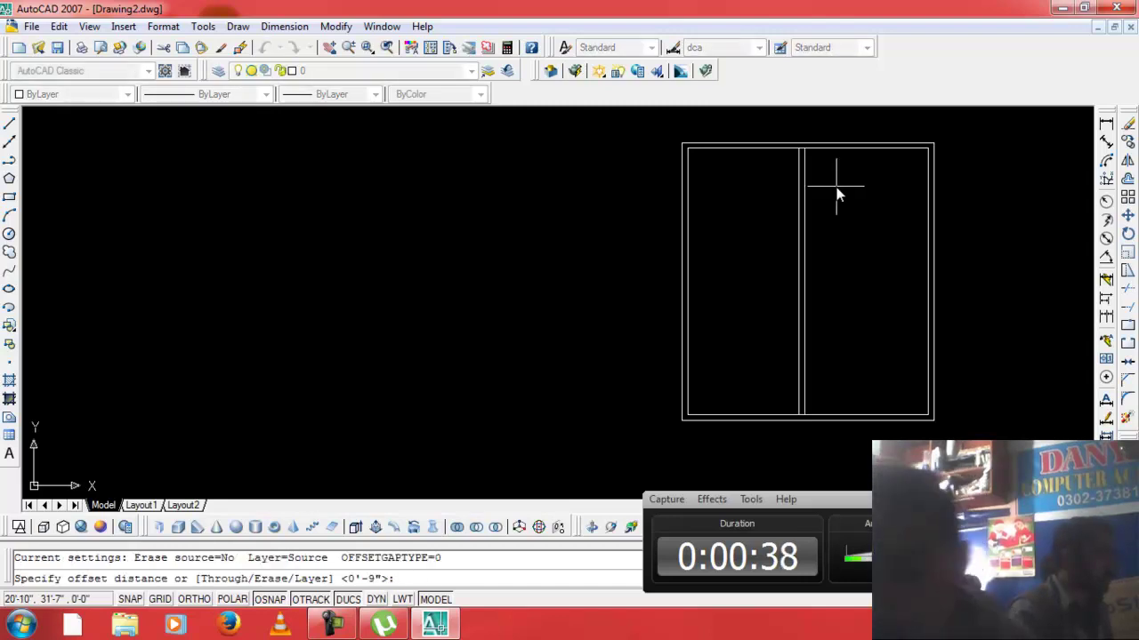
# Add a 9"-thick horizontal interior wall 10'9" below the top inner wall.
pyautogui.write('10')
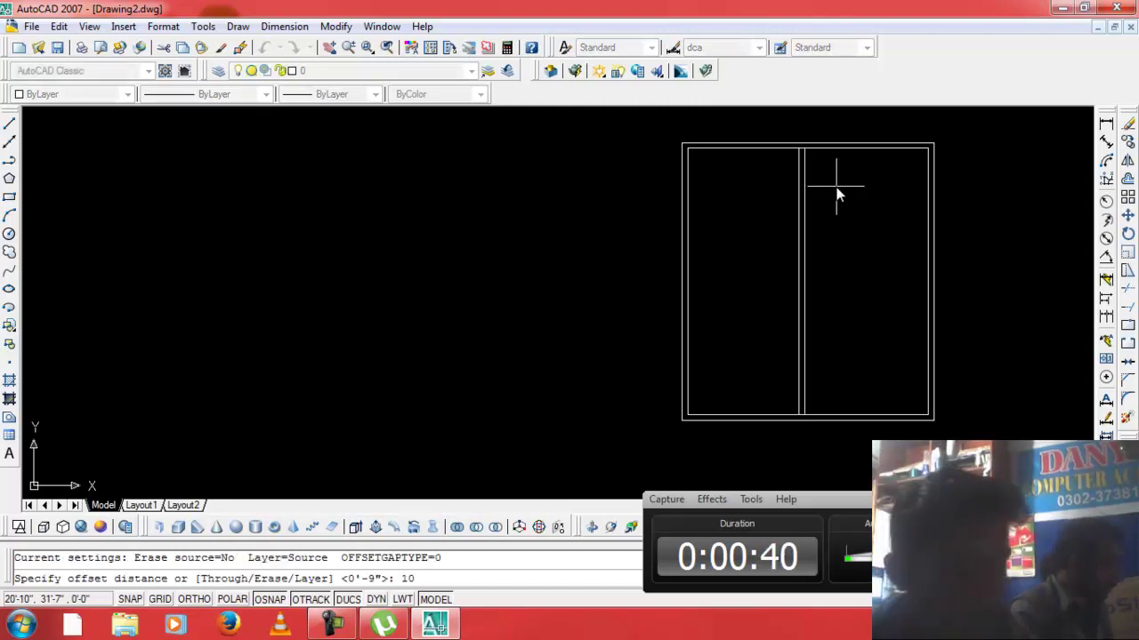
pyautogui.write("'9")
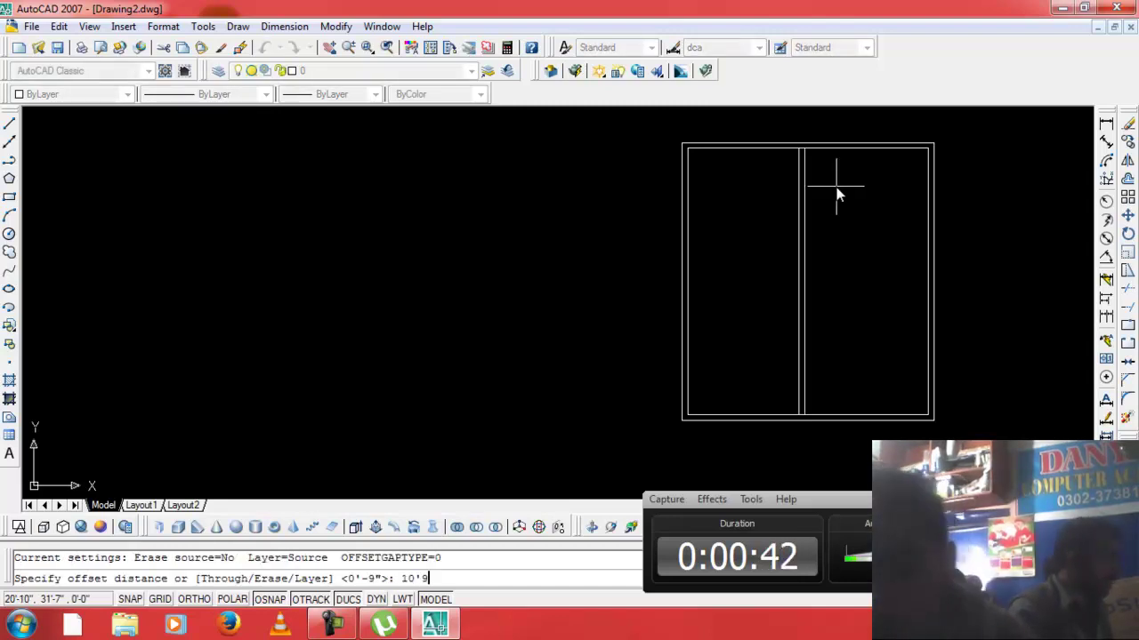
pyautogui.press('Return')
pyautogui.click(780, 148)
pyautogui.click(781, 269)
pyautogui.press('Return')
pyautogui.press('Return')
pyautogui.write('9')
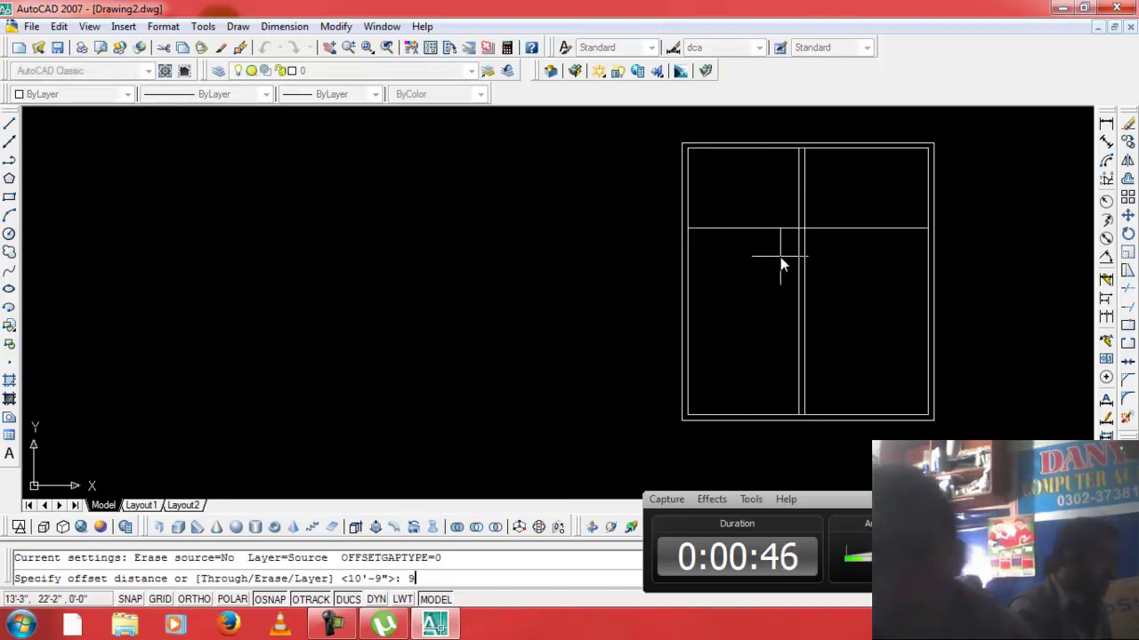
pyautogui.press('Return')
pyautogui.click(781, 229)
pyautogui.click(779, 241)
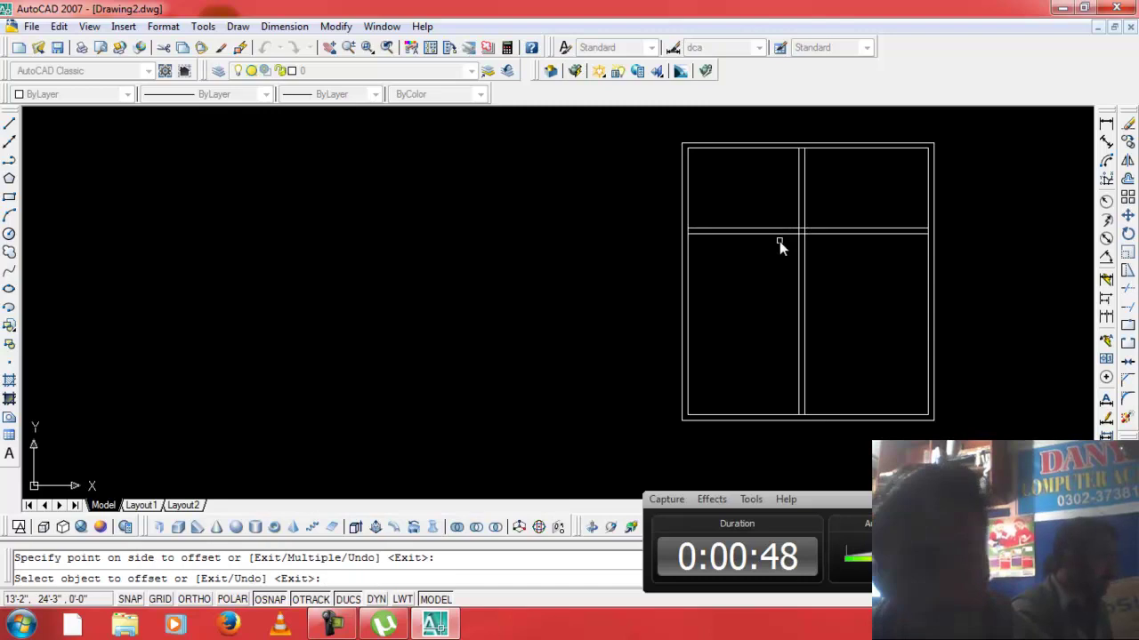
pyautogui.press('Escape')
# Start TRIM (TR) and select the interior wall lines as cutting edges.
pyautogui.write('tr')
pyautogui.press('Return')
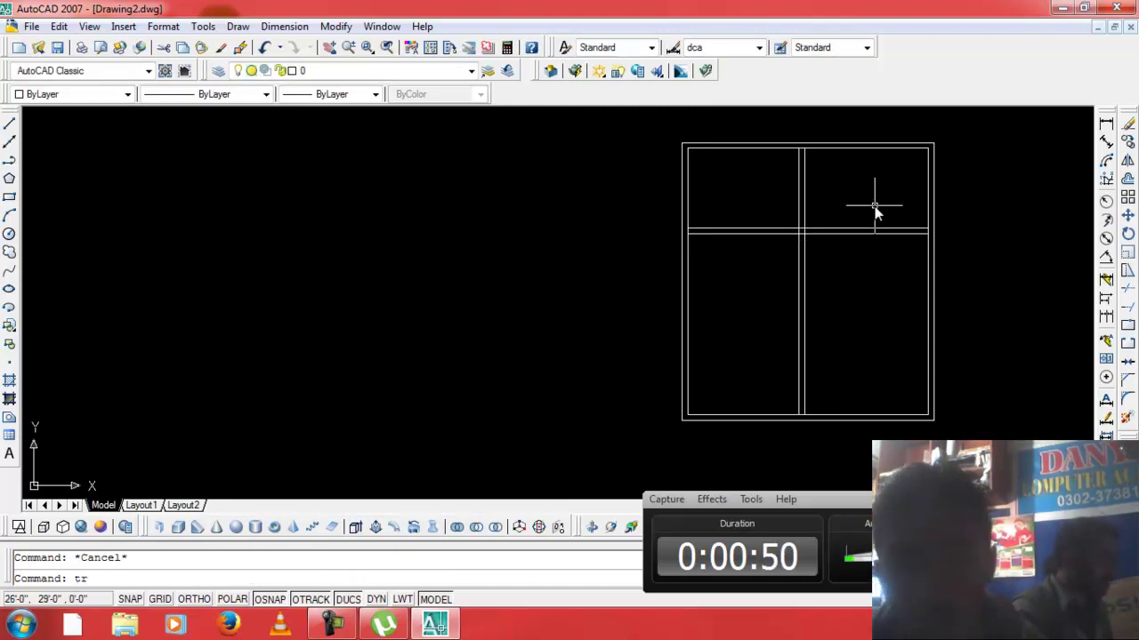
pyautogui.click(874, 212)
pyautogui.click(874, 210)
pyautogui.click(849, 241)
pyautogui.click(843, 215)
pyautogui.press('Return')
pyautogui.click(857, 225)
pyautogui.press('Escape')
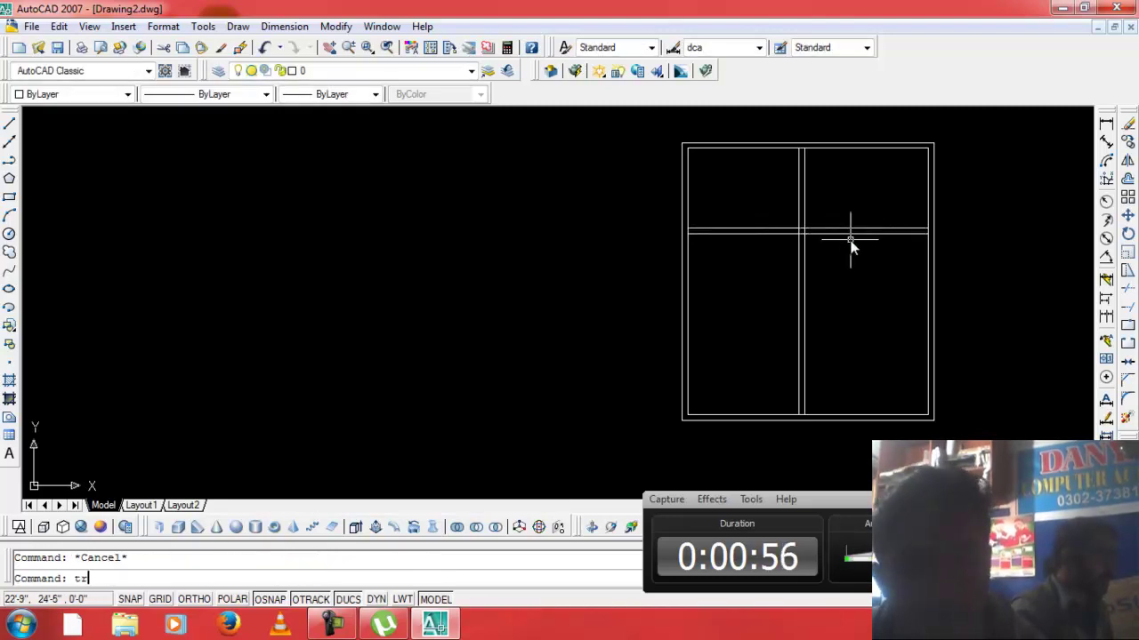
# Trim the partition overhangs past their crossing to enclose the upper-left room.
pyautogui.press('Return')
pyautogui.press('Return')
pyautogui.click(859, 206)
pyautogui.click(826, 271)
pyautogui.click(794, 299)
pyautogui.click(814, 302)
pyautogui.press('Escape')
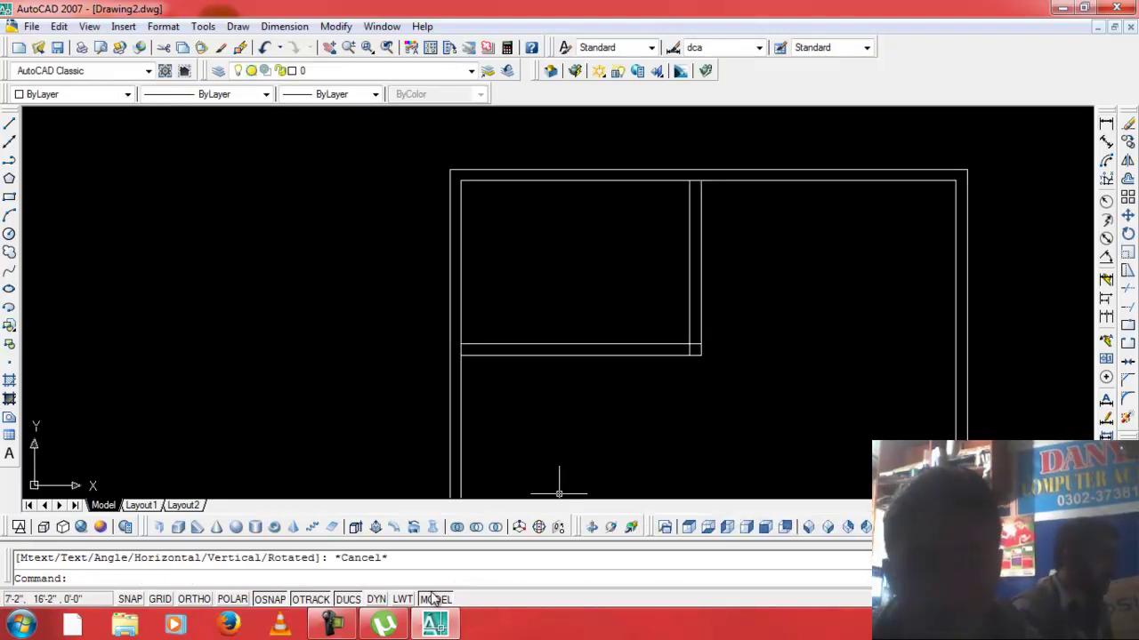
# Offset the top inner wall line 13'6" downward.
pyautogui.click(780, 362)
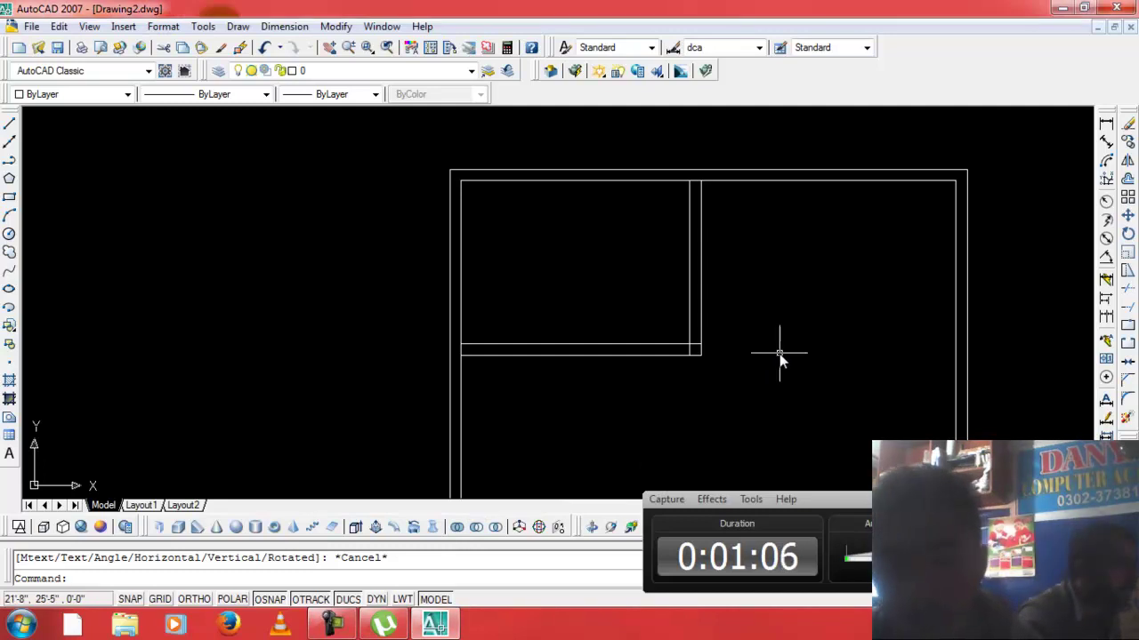
pyautogui.write('o')
pyautogui.press('Return')
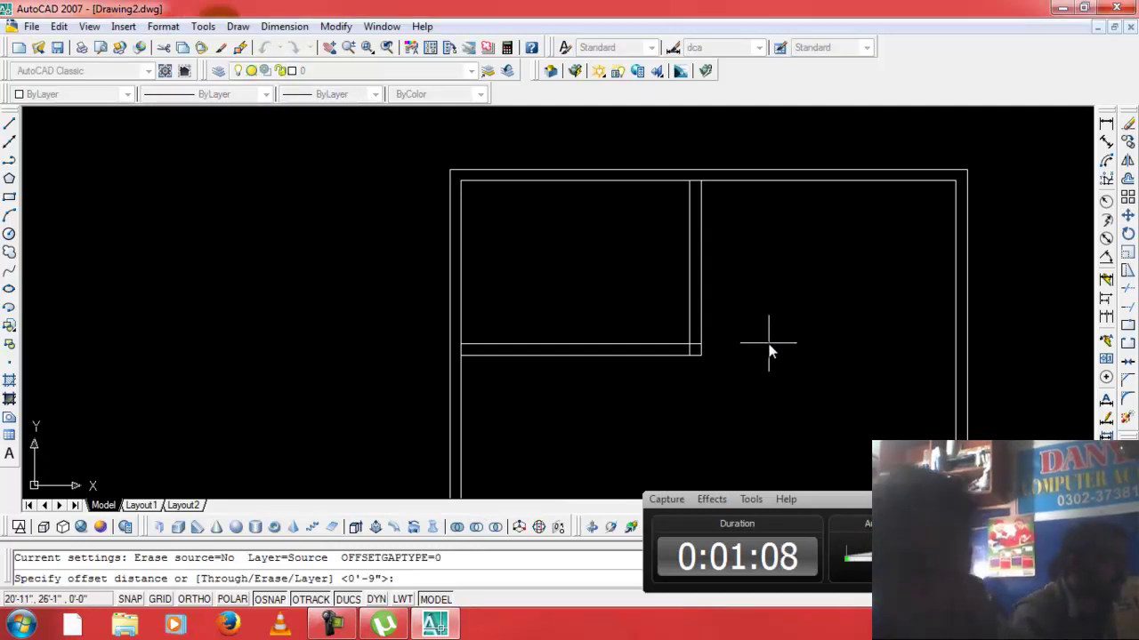
pyautogui.write('13')
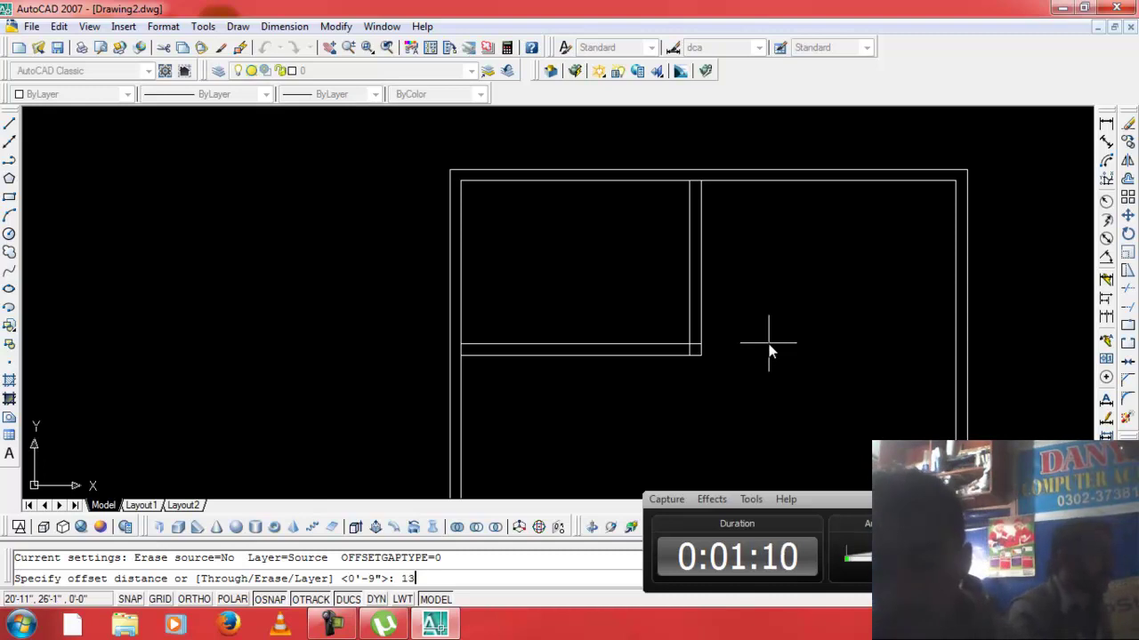
pyautogui.write('\'6"')
pyautogui.press('Return')
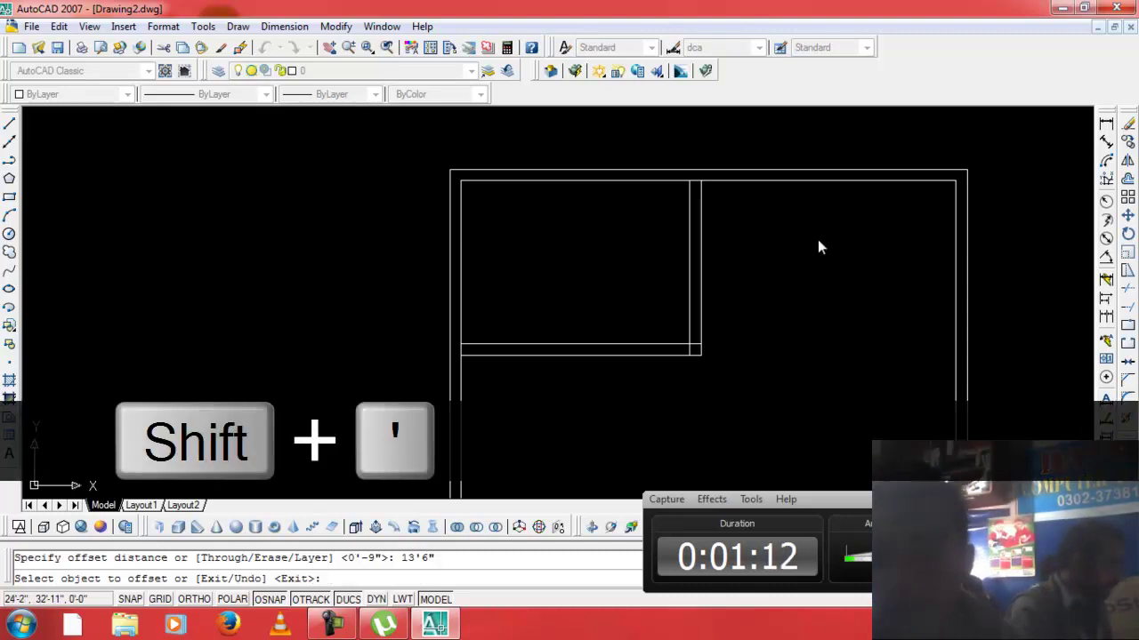
pyautogui.click(860, 187)
pyautogui.click(846, 277)
pyautogui.press('Return')
# Offset the new horizontal line 9" down to give the wall its thickness.
pyautogui.press('Return')
pyautogui.write('9')
pyautogui.press('Return')
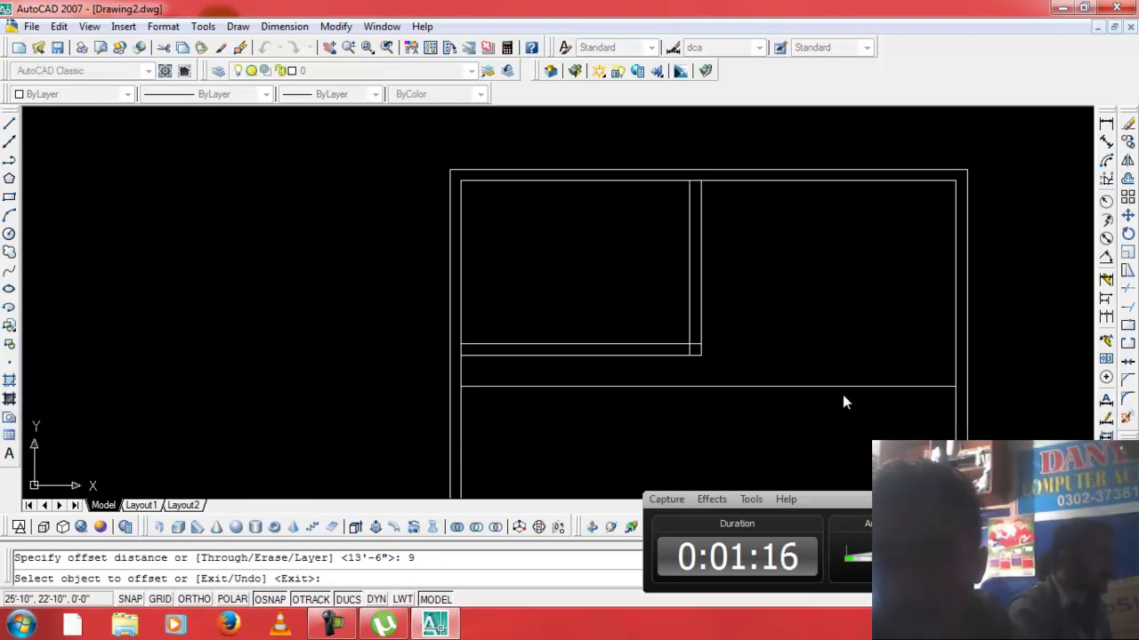
pyautogui.click(852, 388)
pyautogui.click(848, 431)
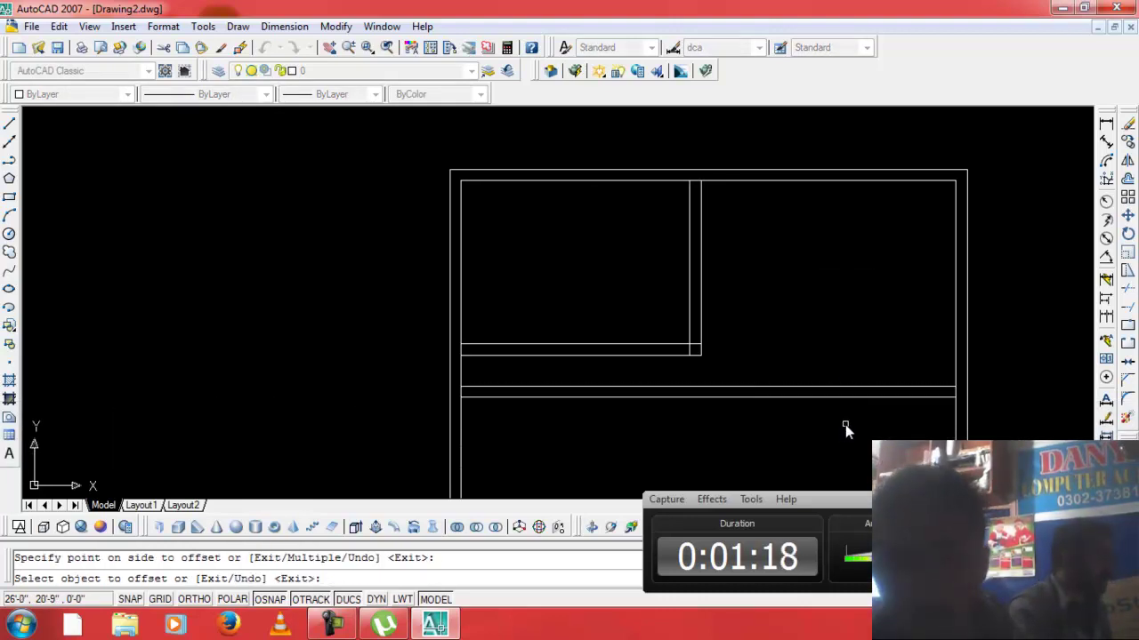
pyautogui.press('Escape')
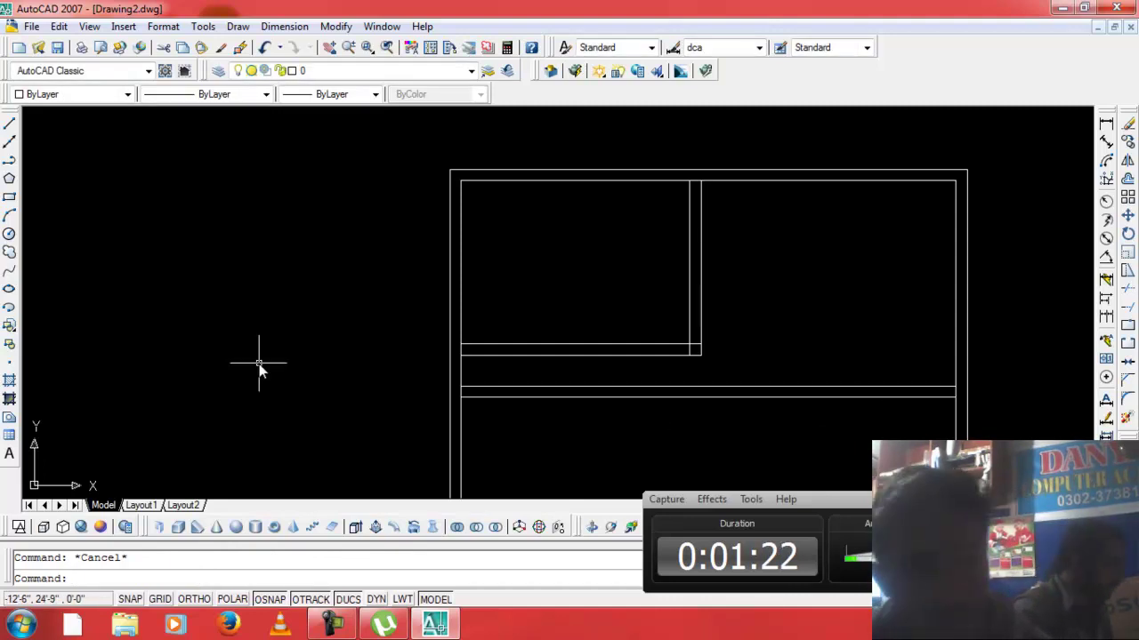
# Extend the vertical interior wall lines (X) down to the new 13'6" wall.
pyautogui.write('ex')
pyautogui.press('Return')
pyautogui.press('Return')
pyautogui.click(738, 289)
pyautogui.click(642, 329)
pyautogui.click(709, 359)
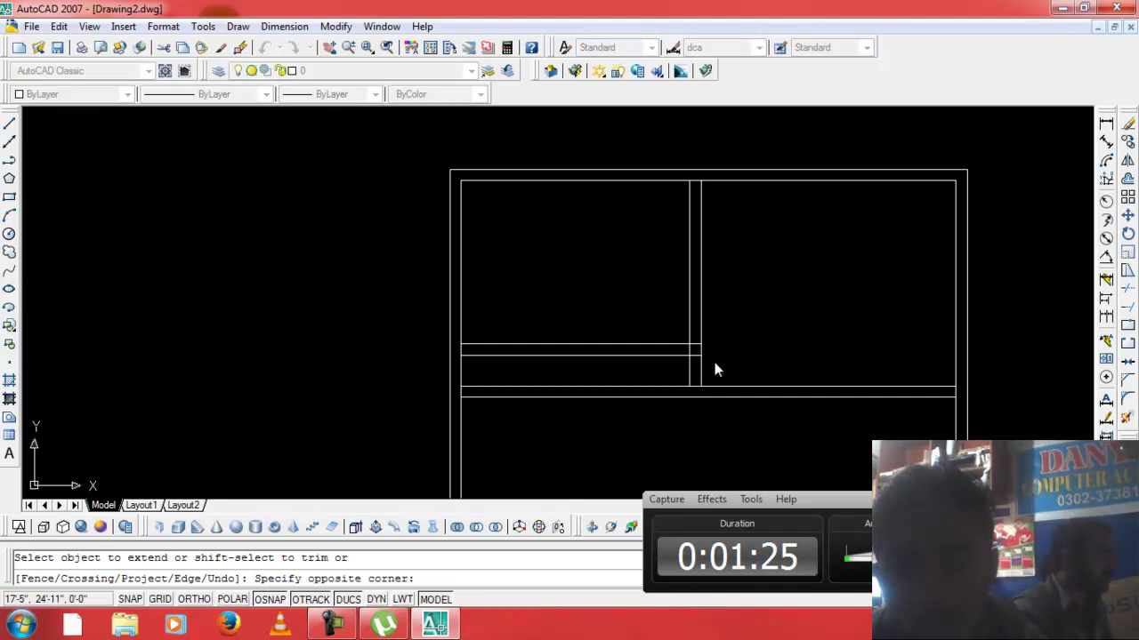
pyautogui.press('Escape')
# Trim the overlapping lines where the vertical wall meets the new wall.
pyautogui.write('tr')
pyautogui.press('Return')
pyautogui.press('Return')
pyautogui.click(665, 381)
pyautogui.click(620, 429)
pyautogui.press('Escape')
pyautogui.scroll(-2, 621, 423)
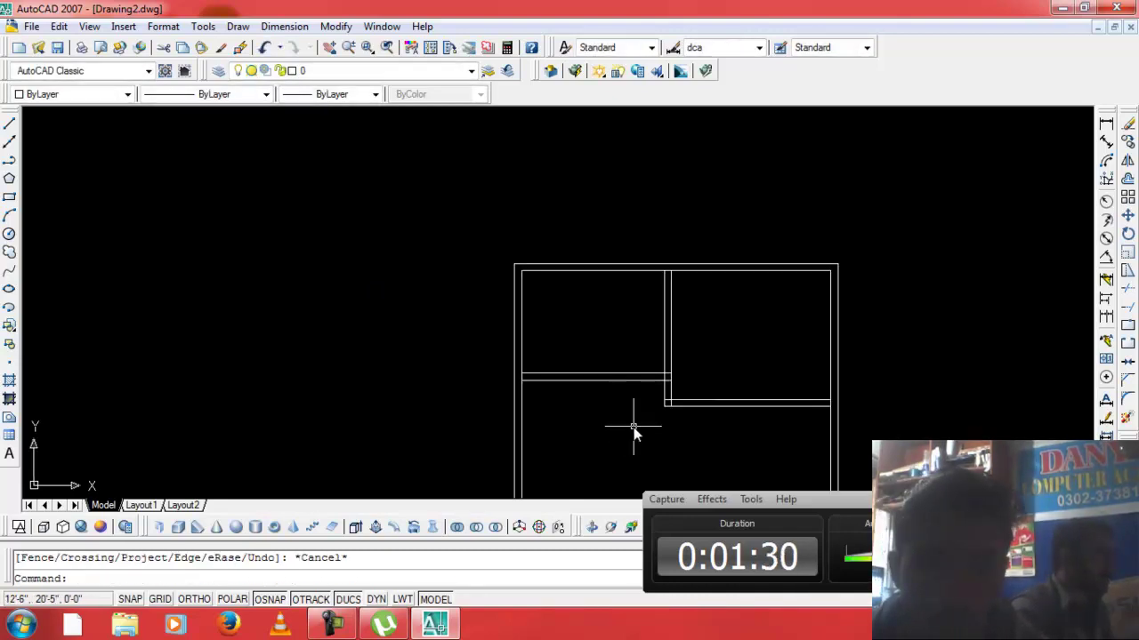
# Trim the remaining wall junctions so the 13'6" wall spans only the right half.
pyautogui.write('tr')
pyautogui.press('Return')
pyautogui.press('Return')
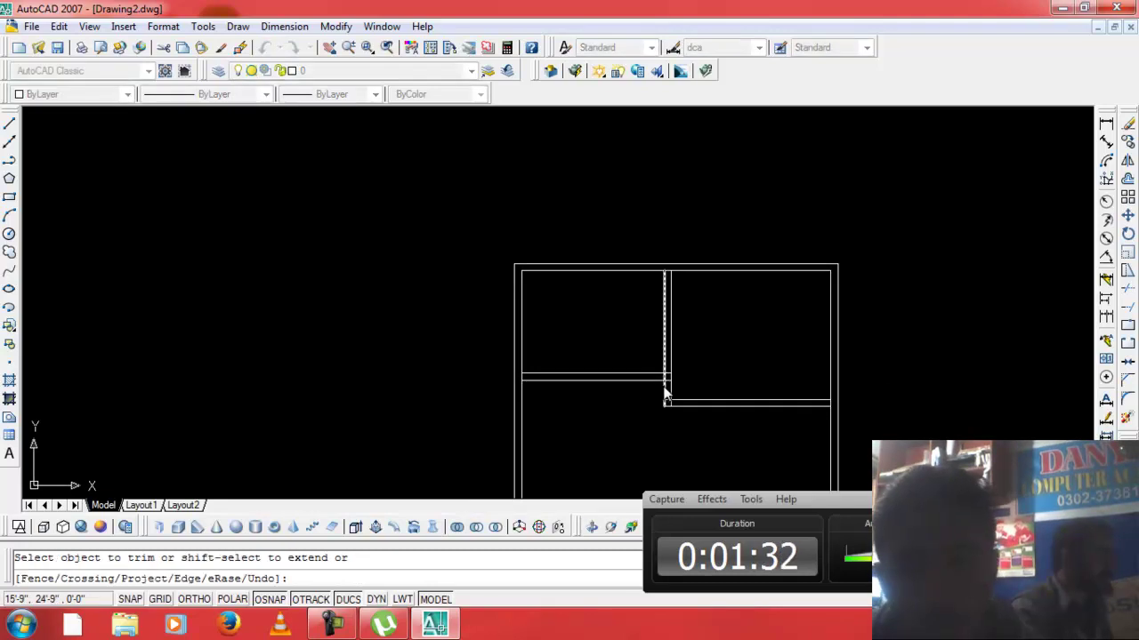
pyautogui.scroll(5, 667, 382)
pyautogui.click(669, 321)
pyautogui.click(639, 357)
pyautogui.scroll(-3, 605, 364)
pyautogui.scroll(2, 397, 369)
pyautogui.scroll(1, 444, 385)
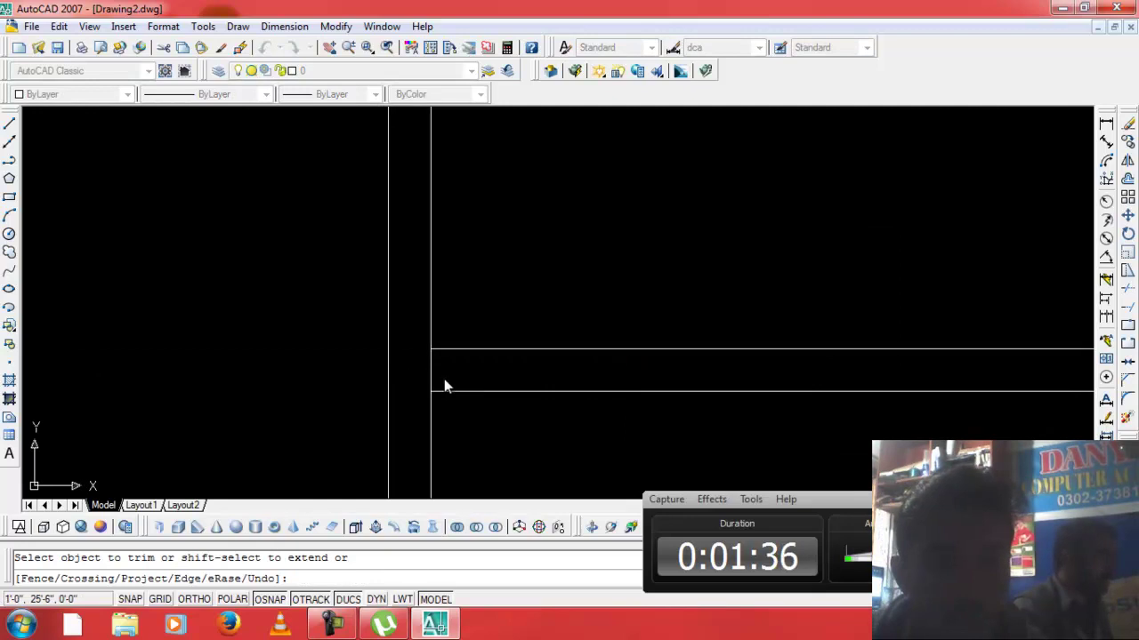
pyautogui.scroll(-2, 422, 378)
pyautogui.scroll(2, 668, 434)
pyautogui.scroll(1, 592, 382)
pyautogui.click(588, 375)
pyautogui.scroll(-2, 712, 383)
pyautogui.scroll(1, 978, 382)
pyautogui.scroll(2, 911, 374)
pyautogui.click(820, 324)
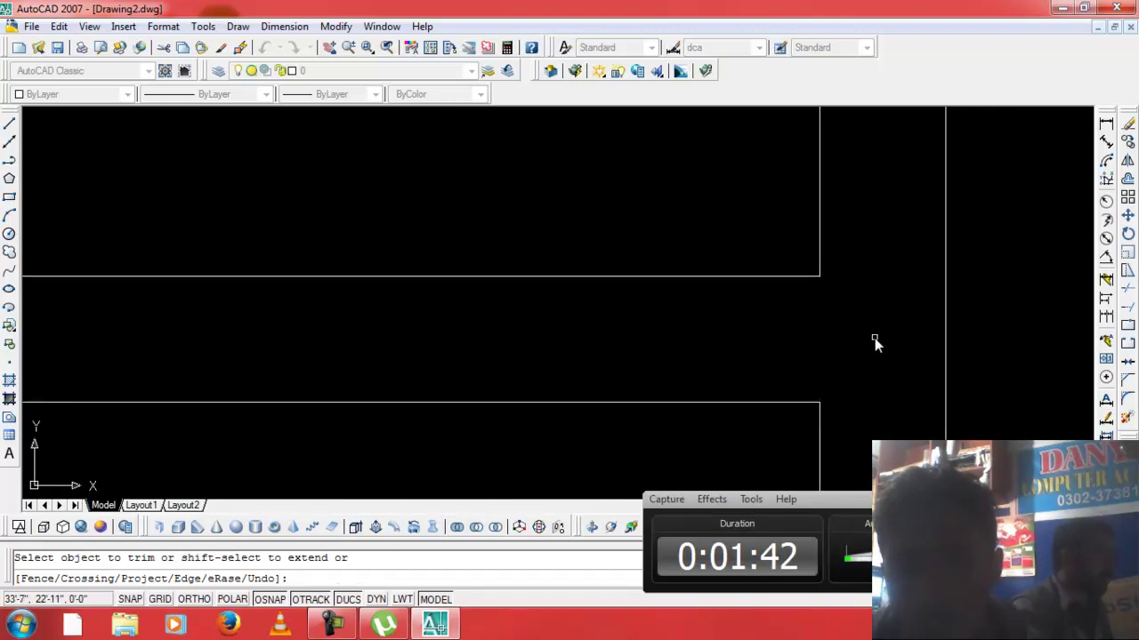
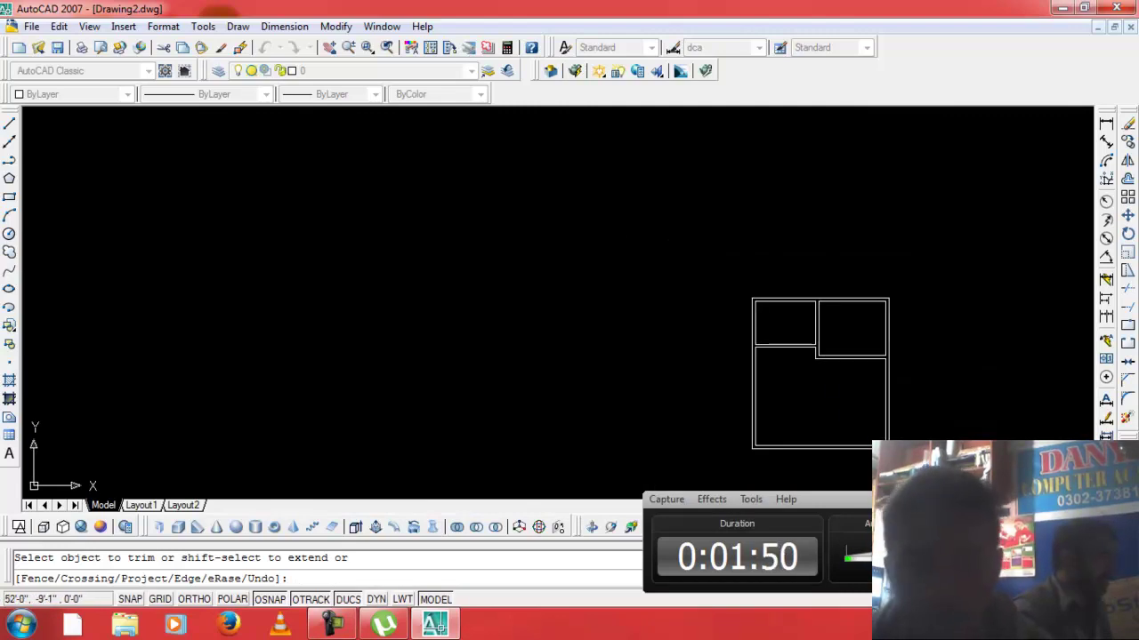
# Offset the lower room's top wall line 7' downward.
pyautogui.press('Escape')
pyautogui.write('o')
pyautogui.press('Return')
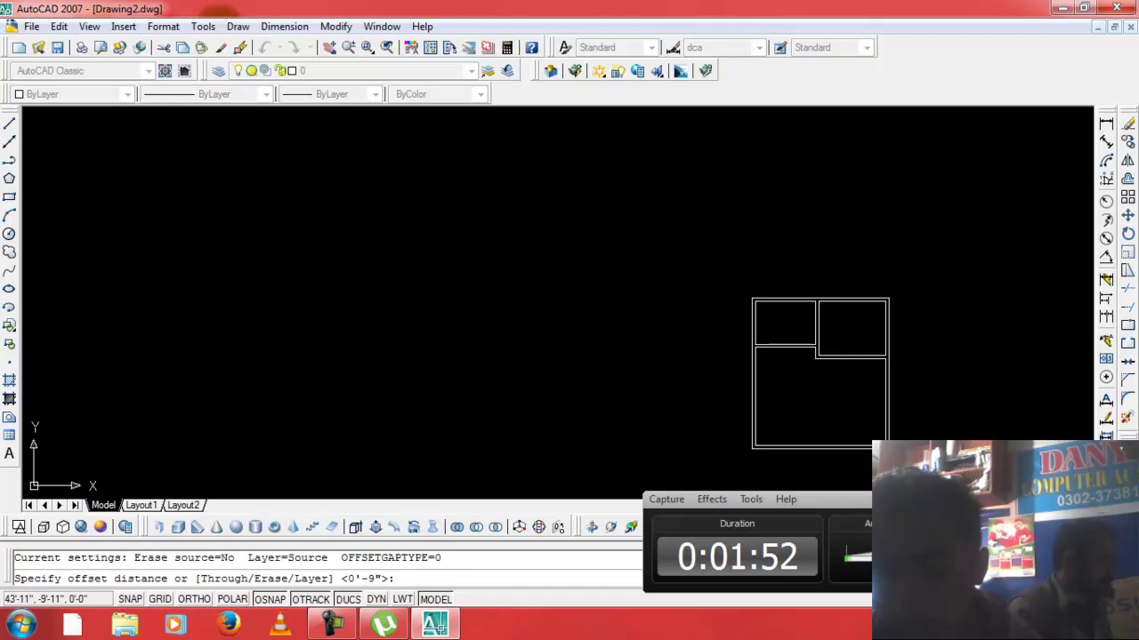
pyautogui.write('7')
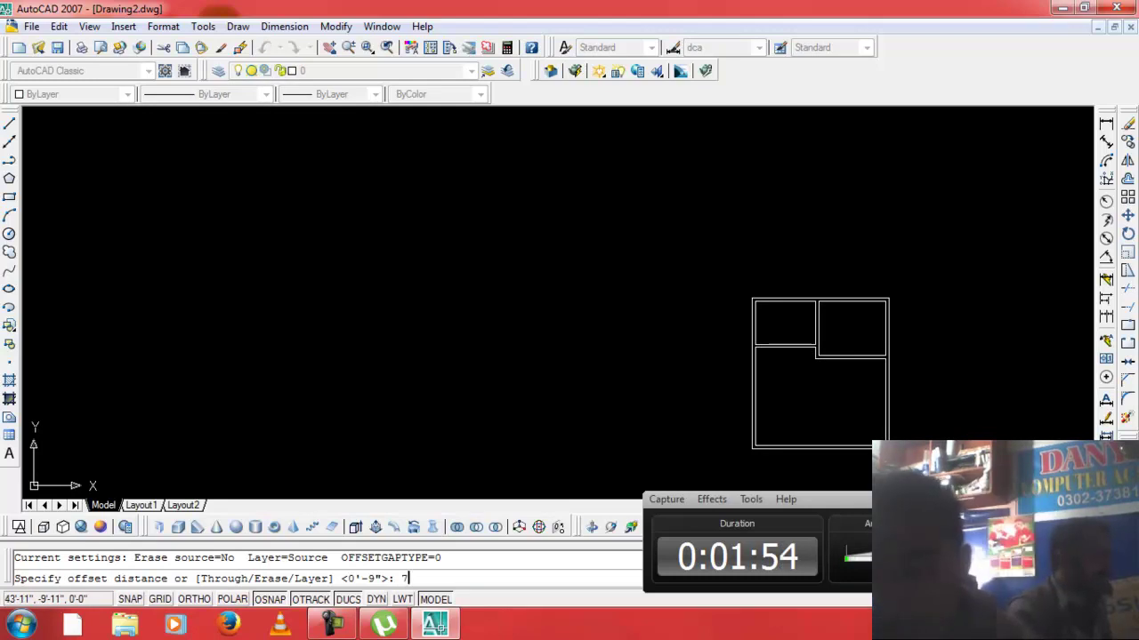
pyautogui.press('Return')
pyautogui.scroll(5, 800, 334)
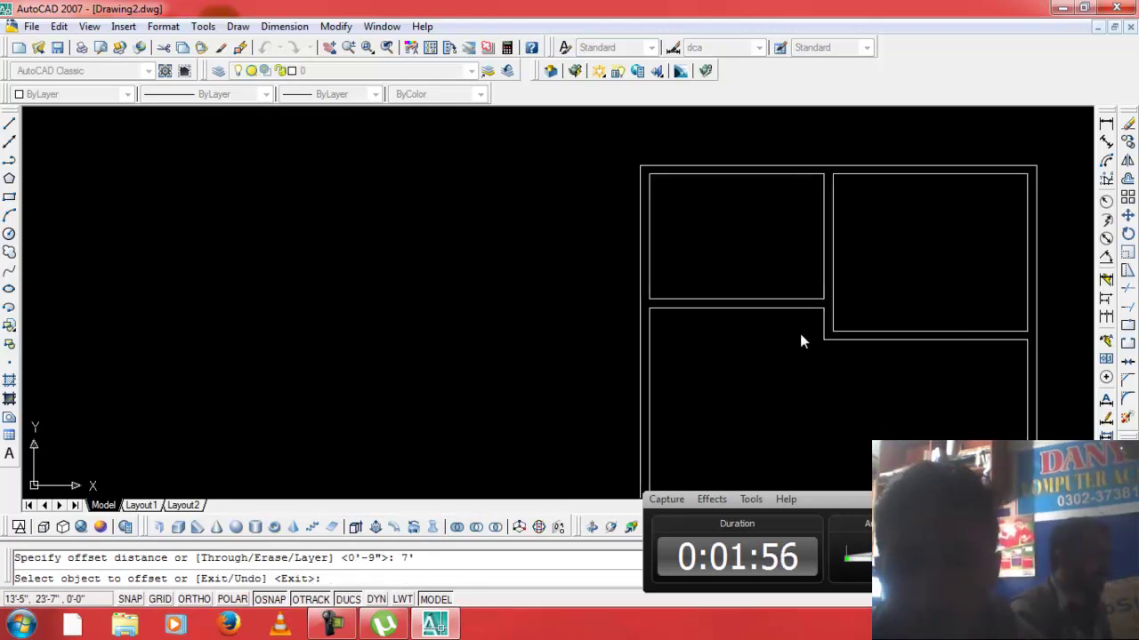
pyautogui.click(787, 310)
pyautogui.click(776, 400)
# Offset the new line 9" below it to complete the double-line wall.
pyautogui.press('Return')
pyautogui.press('Return')
pyautogui.write('9')
pyautogui.press('Return')
pyautogui.click(778, 390)
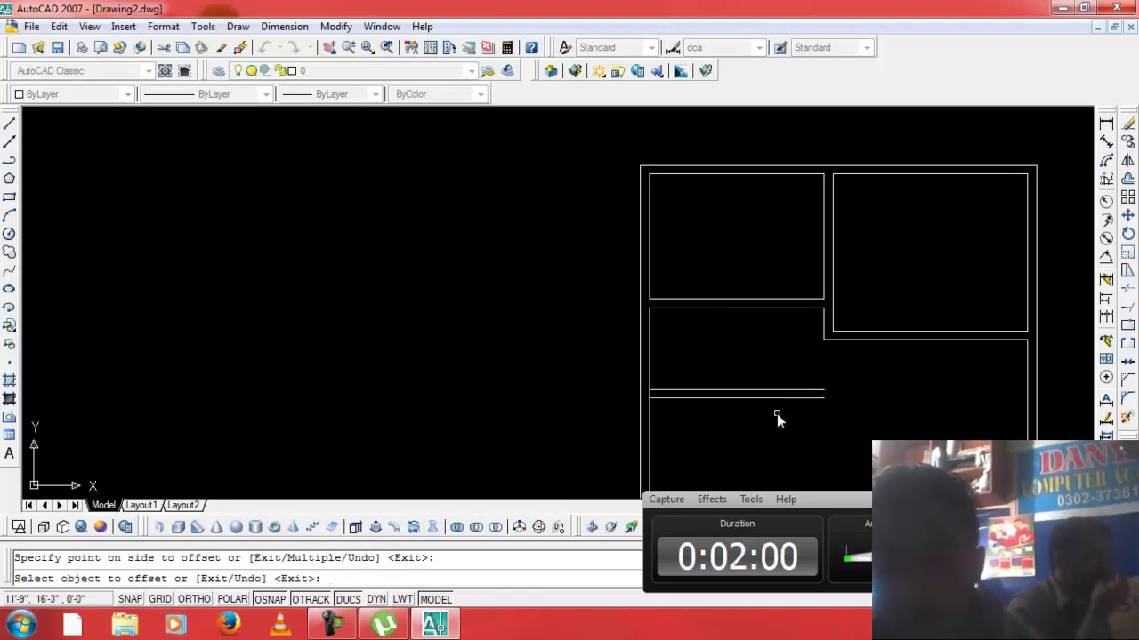
pyautogui.click(777, 413)
pyautogui.press('Return')
pyautogui.press('Return')
pyautogui.write("7'")
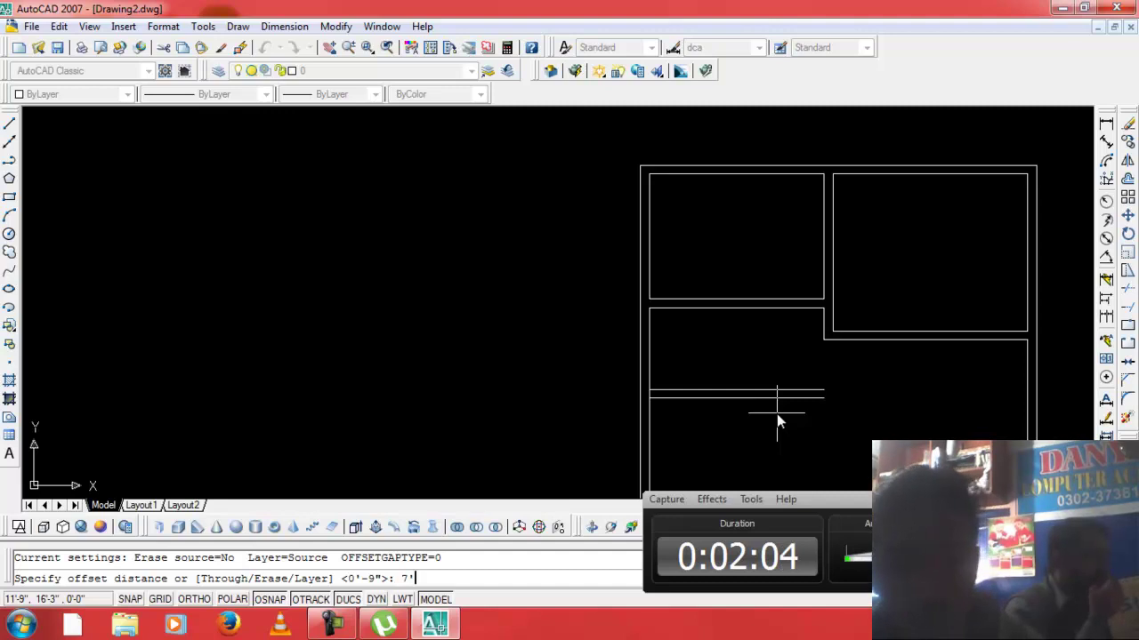
pyautogui.press('Escape')
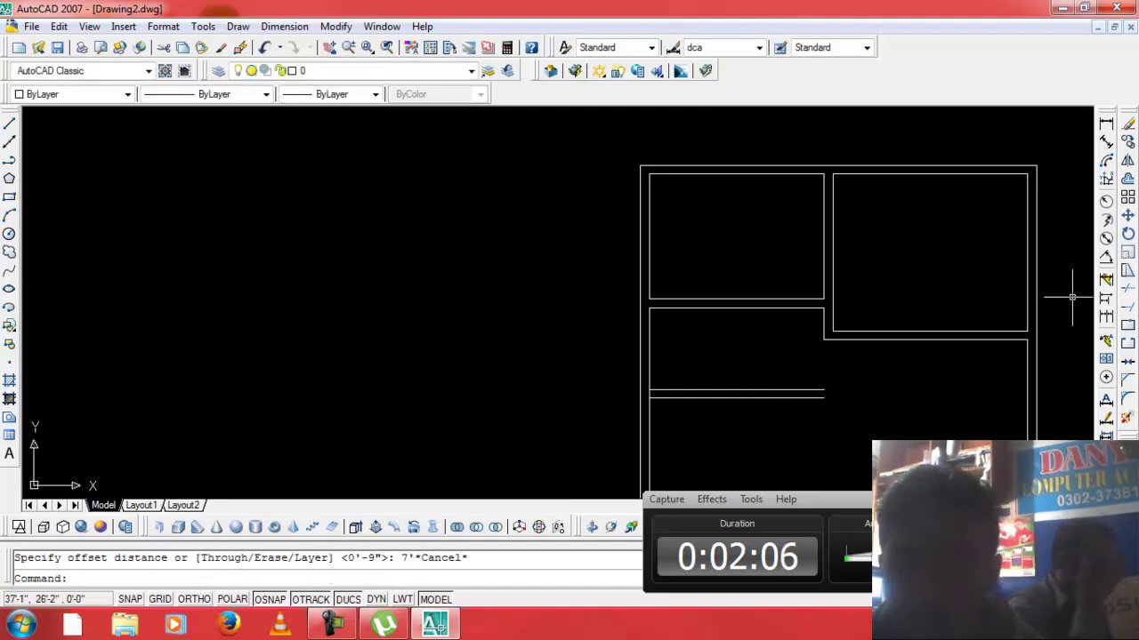
# Offset the room's left wall line 9' to the right.
pyautogui.click(333, 625)
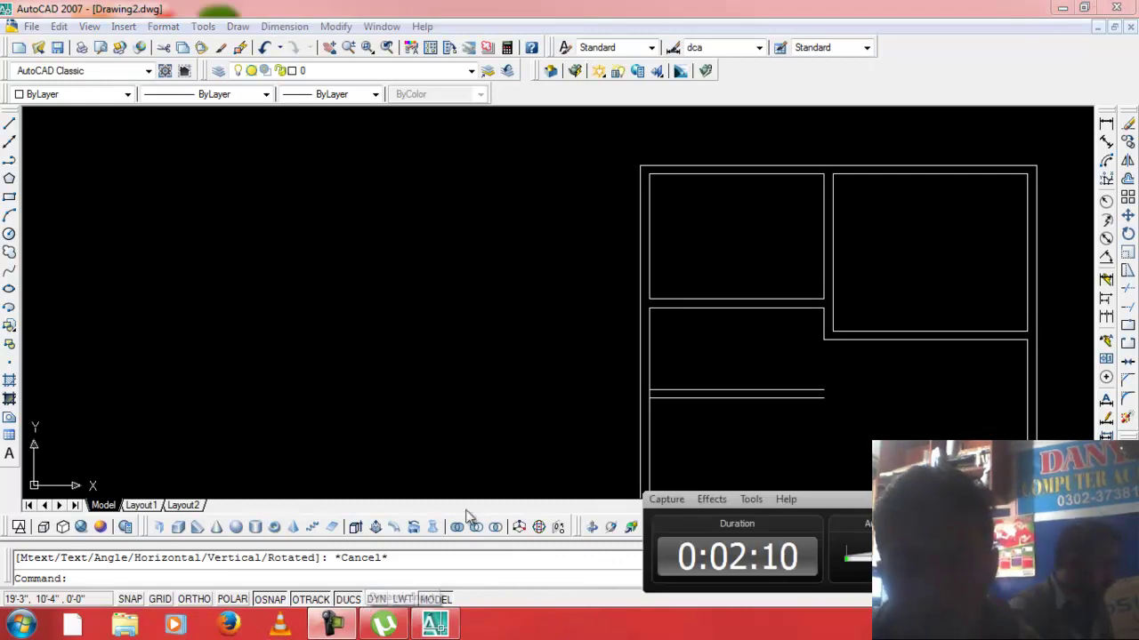
pyautogui.press('Escape')
pyautogui.write('o')
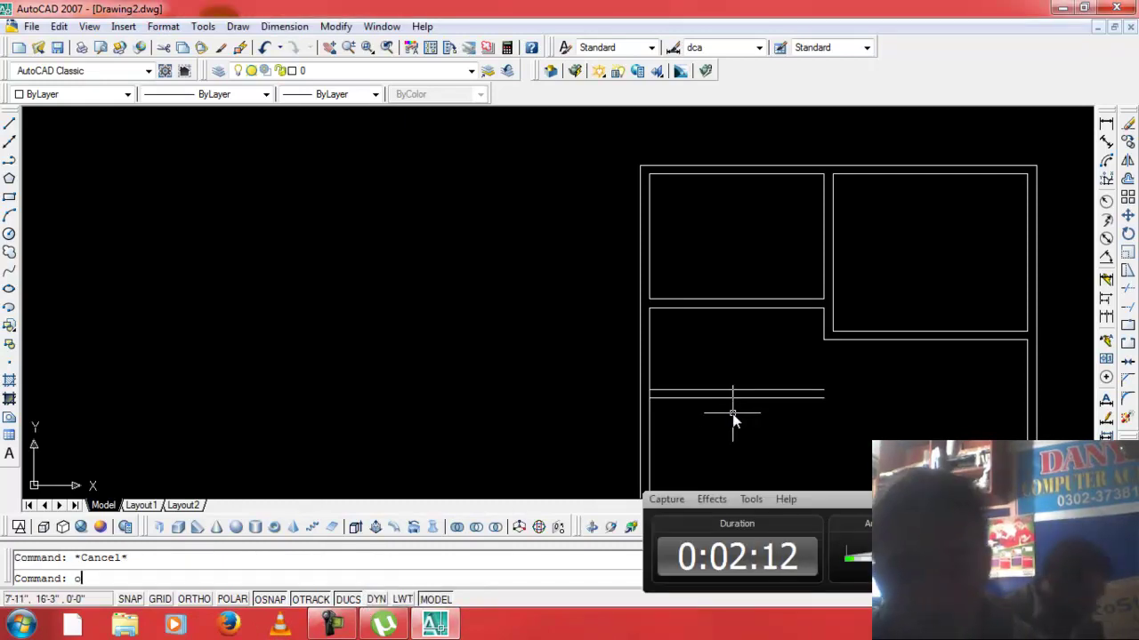
pyautogui.press('Return')
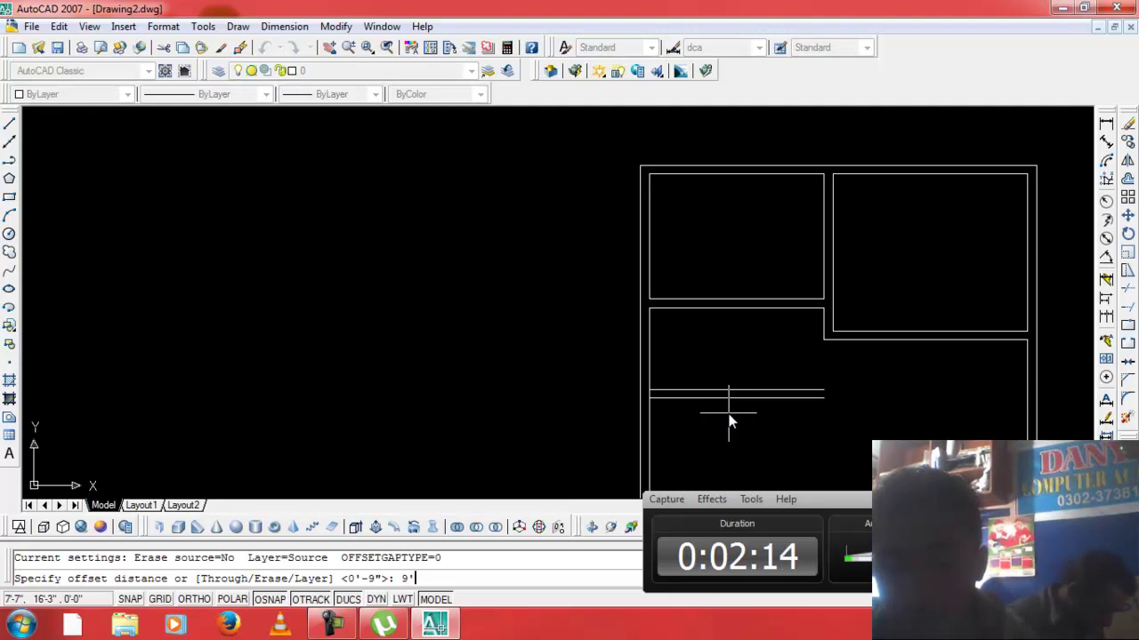
pyautogui.press('Return')
pyautogui.click(652, 375)
pyautogui.click(709, 366)
pyautogui.press('Return')
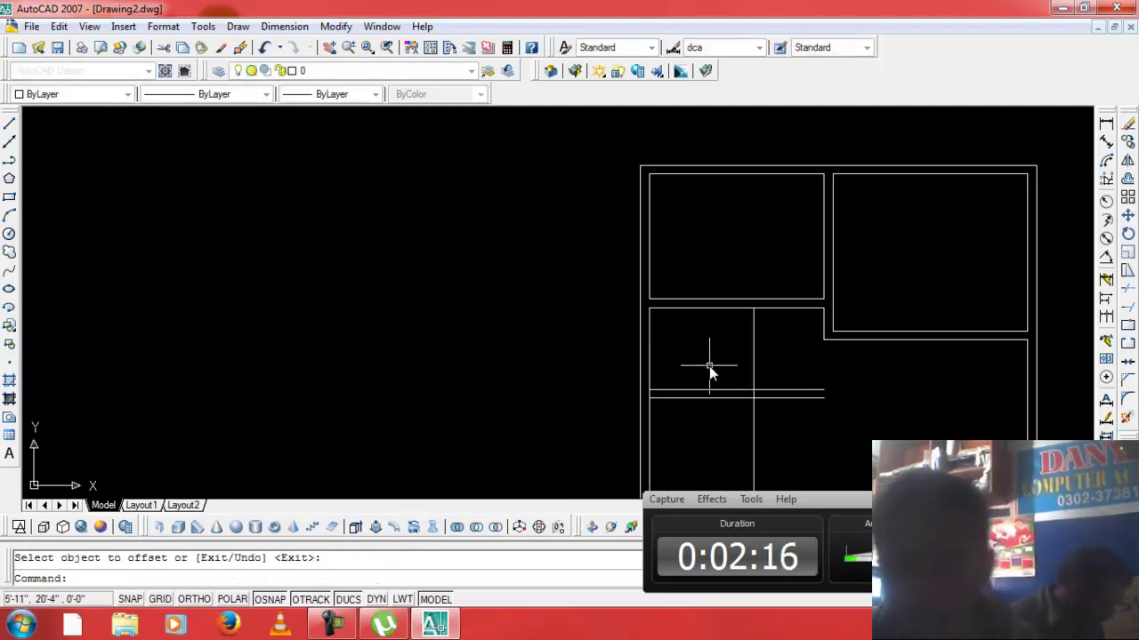
# Offset the new vertical line 9" to the right for wall thickness.
pyautogui.press('Return')
pyautogui.write('9')
pyautogui.press('Return')
pyautogui.click(753, 348)
pyautogui.click(772, 348)
pyautogui.press('Escape')
# Trim the overlapping segments at the new wall junction and inside the small room.
pyautogui.write('t')
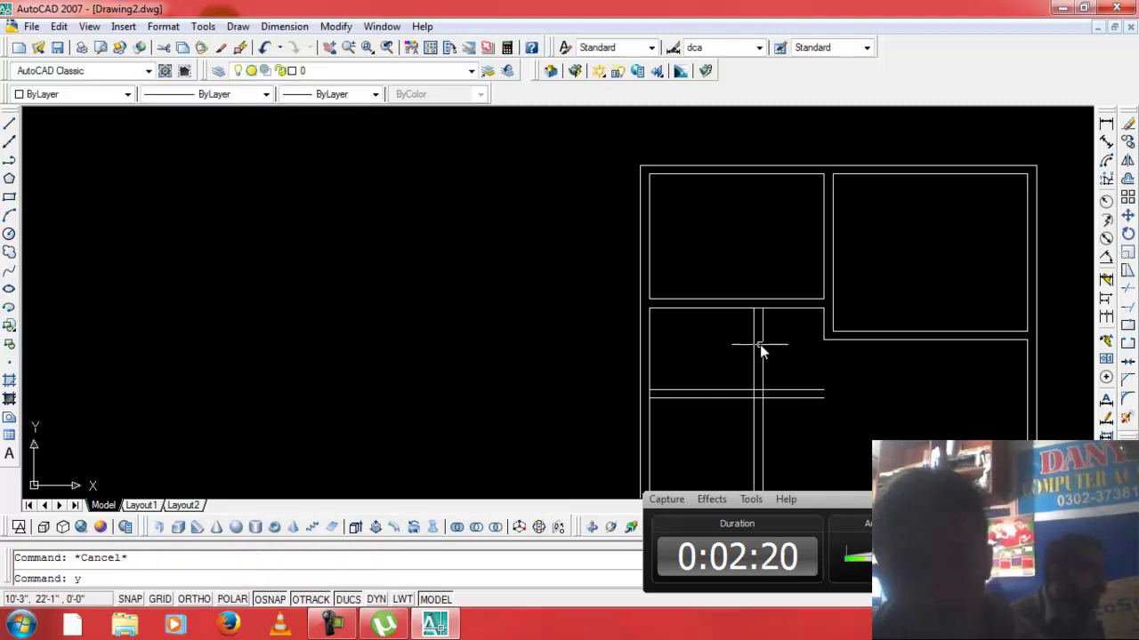
pyautogui.press('Return')
pyautogui.press('Return')
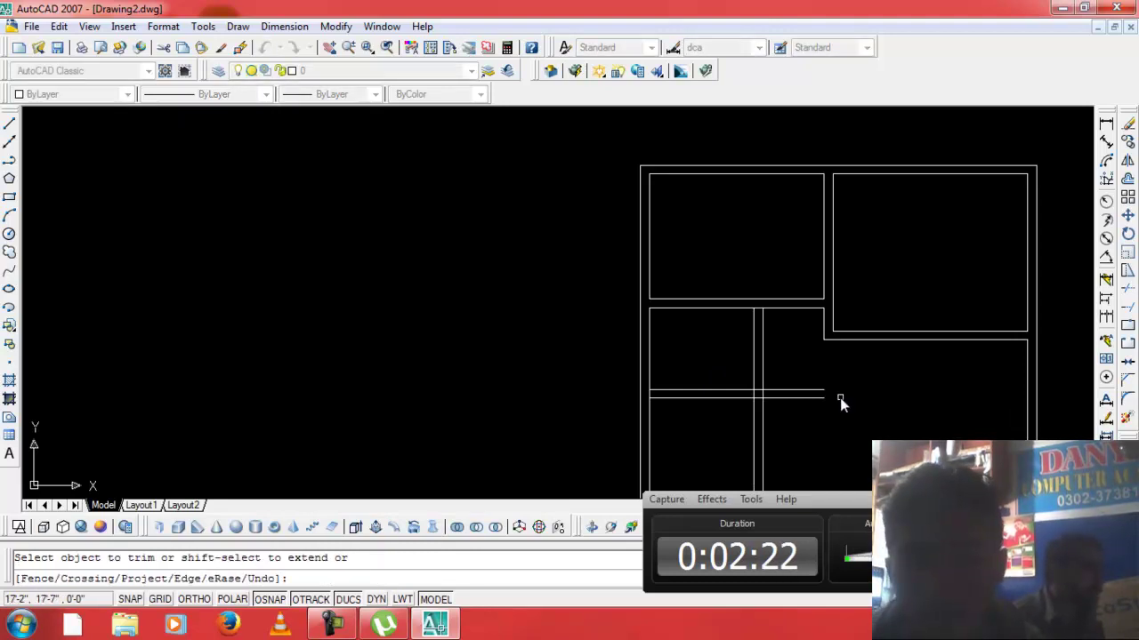
pyautogui.click(779, 415)
pyautogui.click(717, 447)
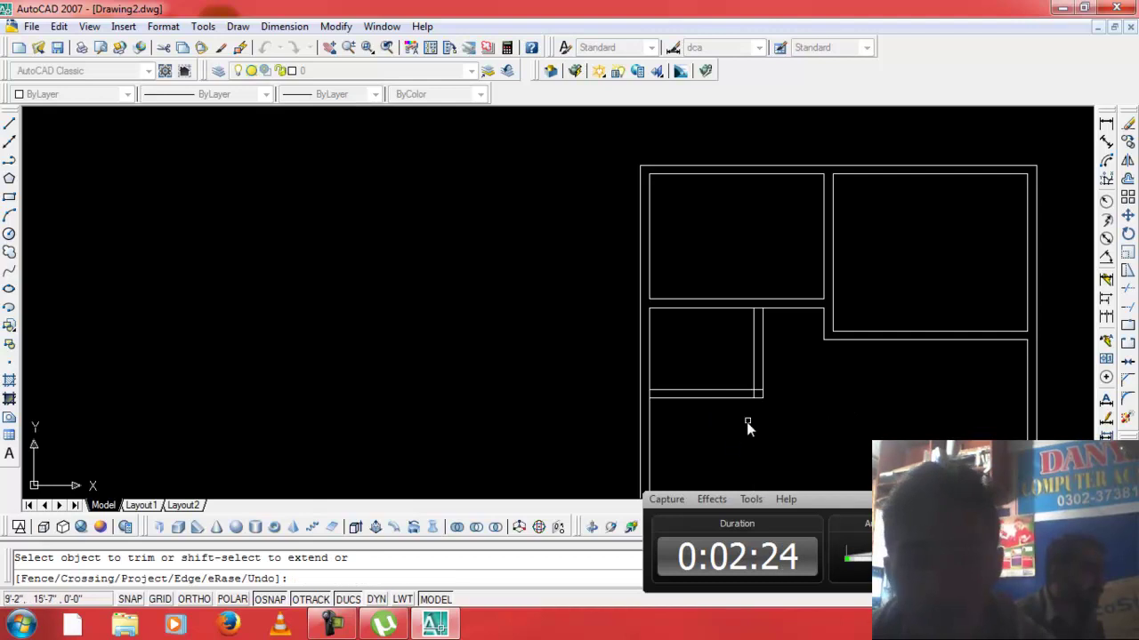
pyautogui.scroll(5, 763, 397)
pyautogui.click(736, 361)
pyautogui.click(712, 383)
pyautogui.click(658, 400)
pyautogui.click(745, 408)
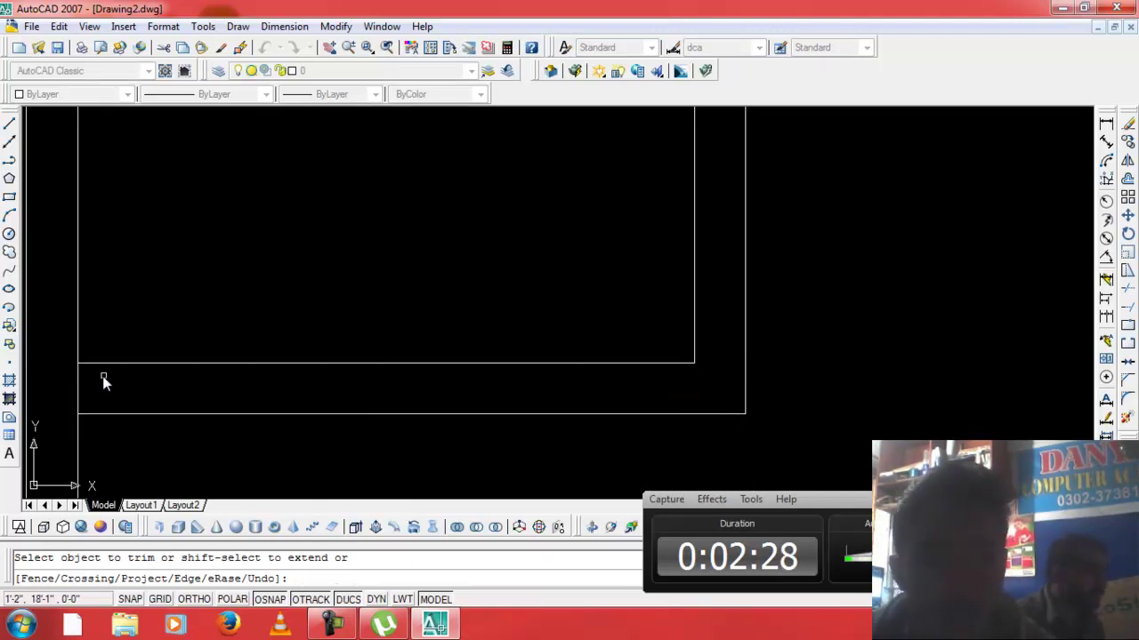
# Trim the leftover wall line ends at the corner.
pyautogui.click(63, 402)
pyautogui.scroll(-3, 196, 379)
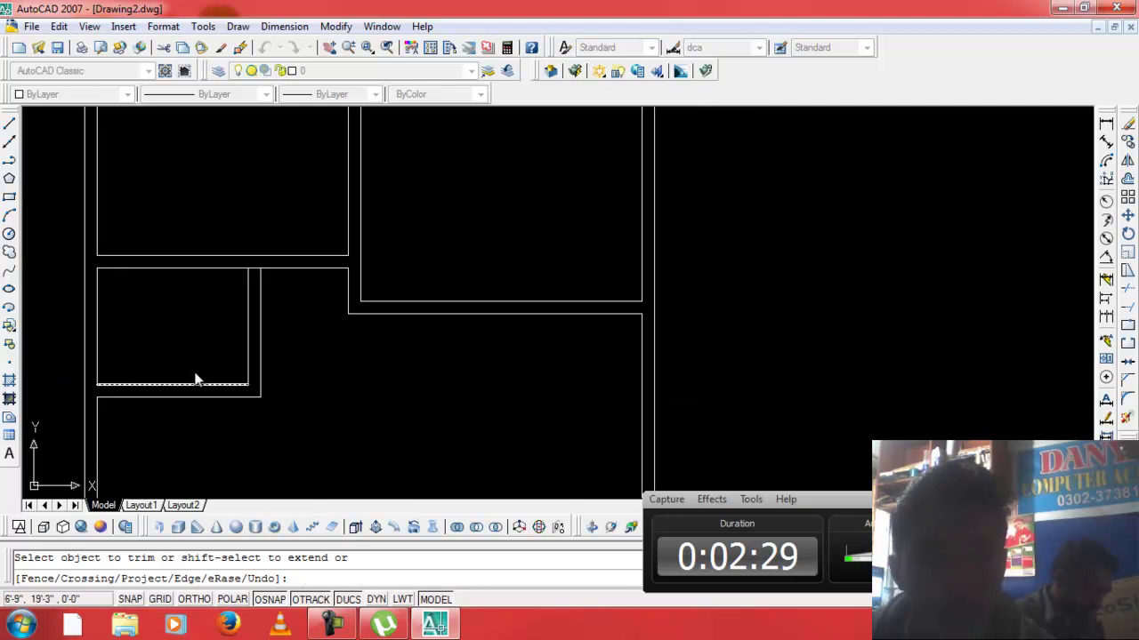
pyautogui.scroll(3, 261, 254)
pyautogui.click(250, 289)
pyautogui.click(251, 320)
pyautogui.scroll(-3, 251, 329)
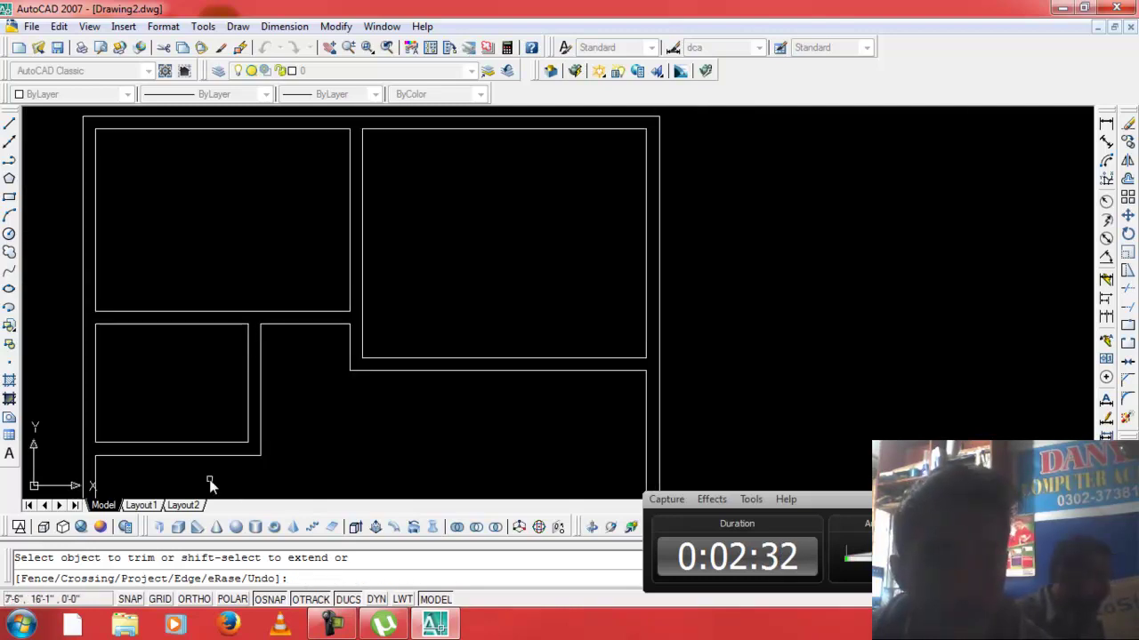
pyautogui.scroll(-3, 317, 445)
pyautogui.scroll(4, 280, 468)
pyautogui.scroll(1, 305, 465)
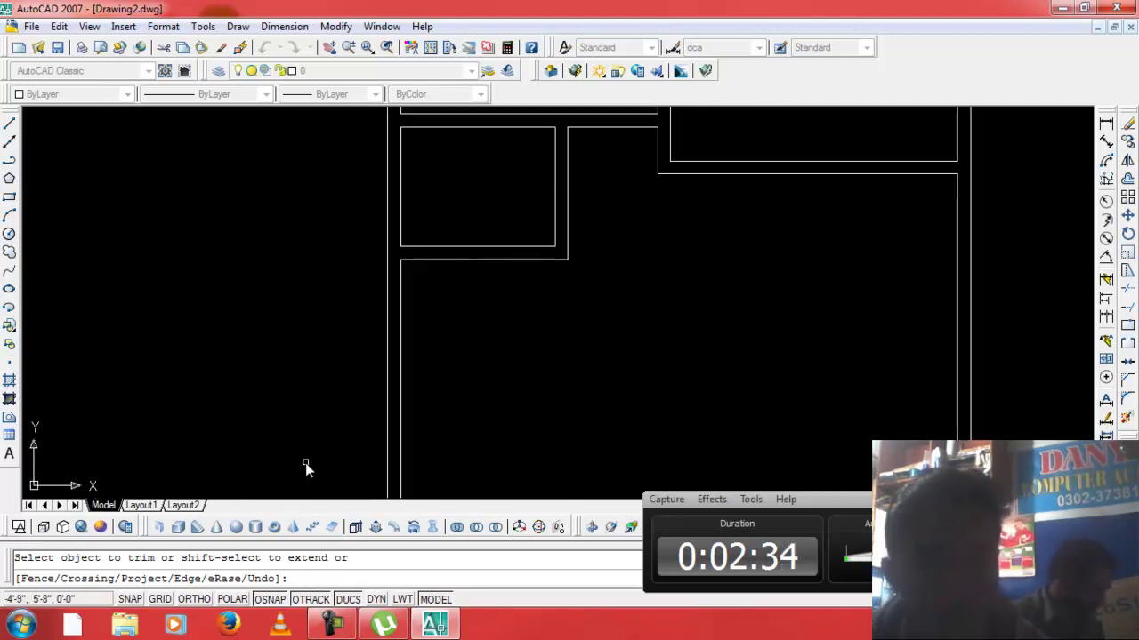
pyautogui.press('Escape')
pyautogui.press('Escape')
pyautogui.write('o')
pyautogui.press('Return')
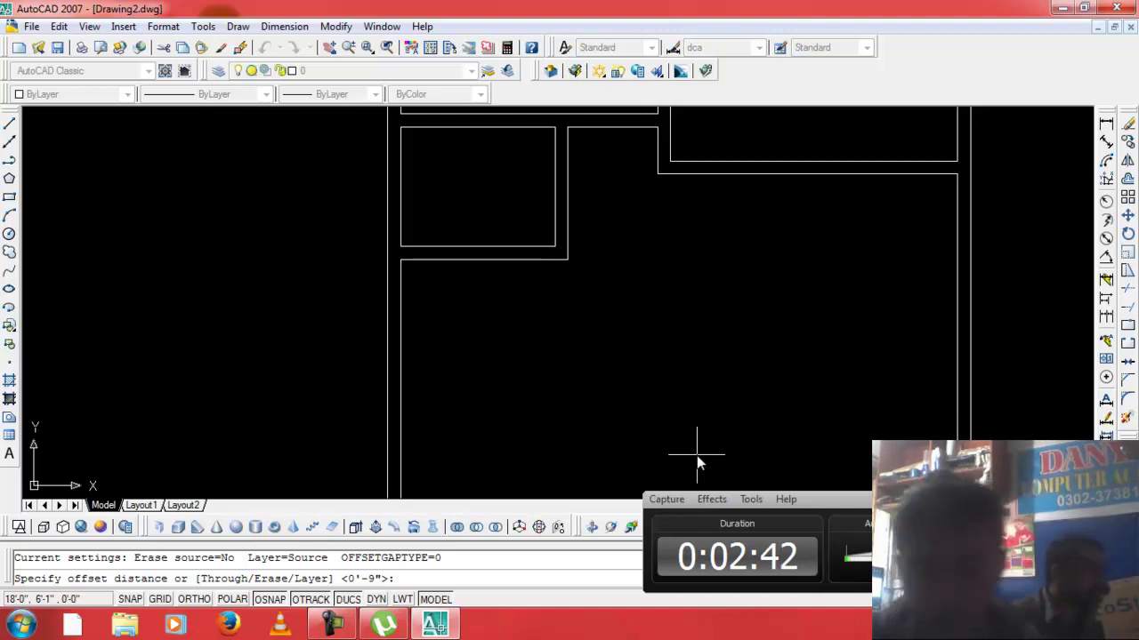
# Create a vertical wall offset 11'9" from the left wall, 9" thick.
pyautogui.write("11'")
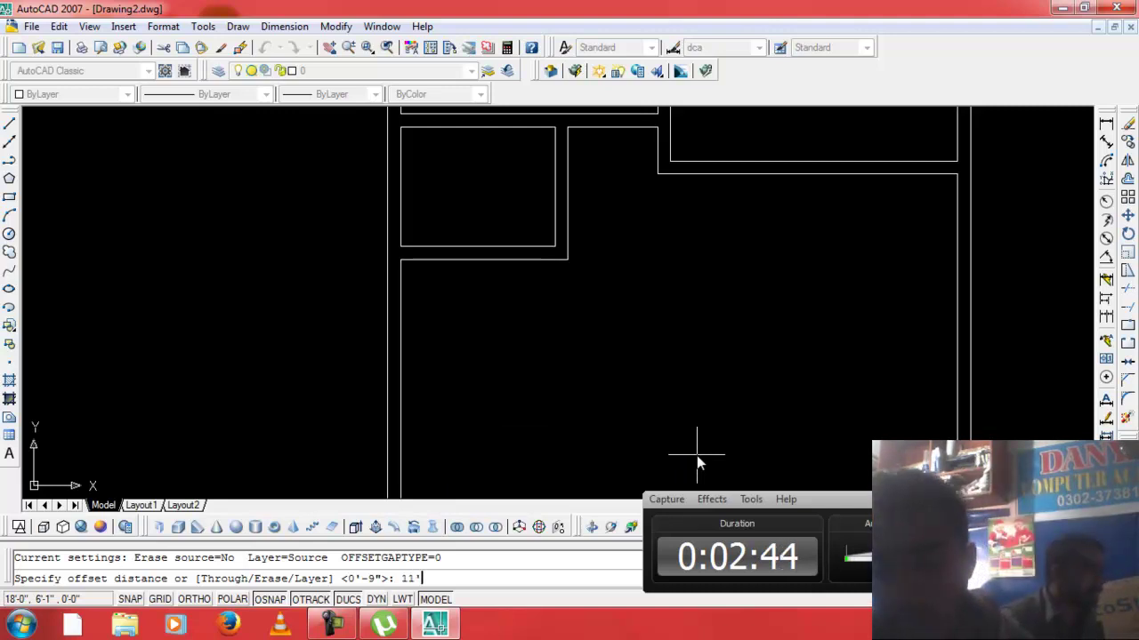
pyautogui.write('9')
pyautogui.press('Return')
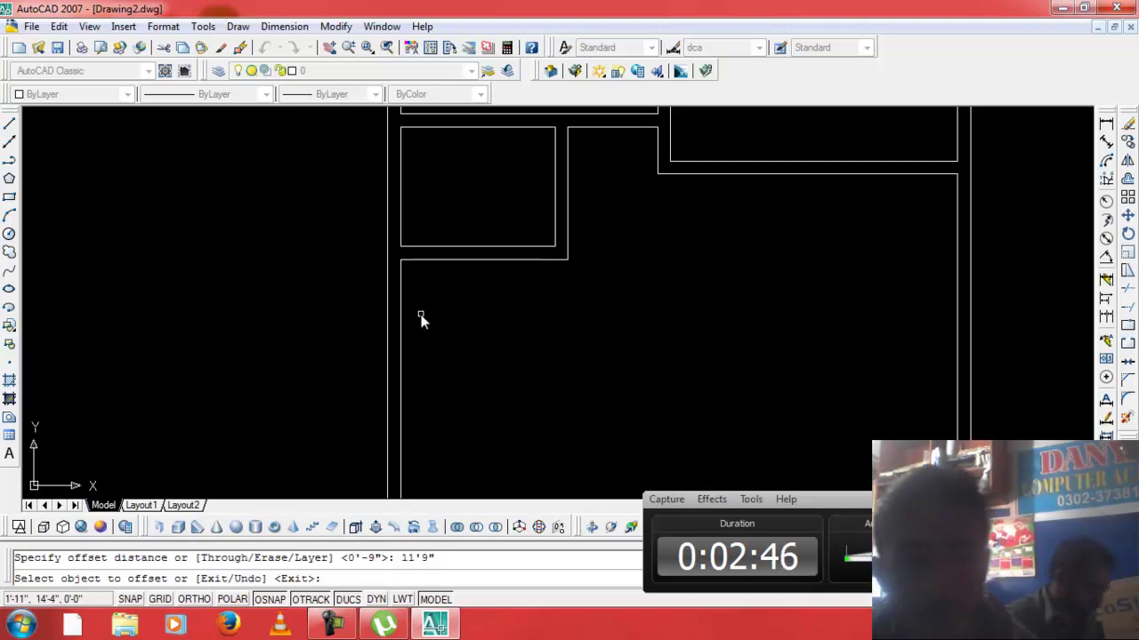
pyautogui.click(399, 321)
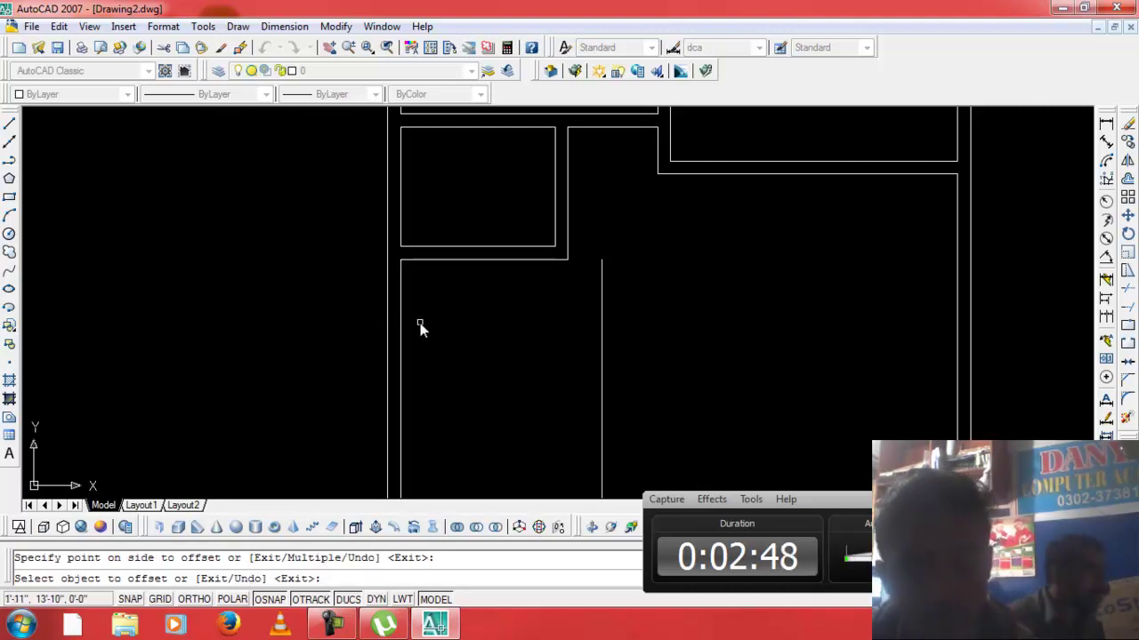
pyautogui.press('Return')
pyautogui.press('Return')
pyautogui.press('Return')
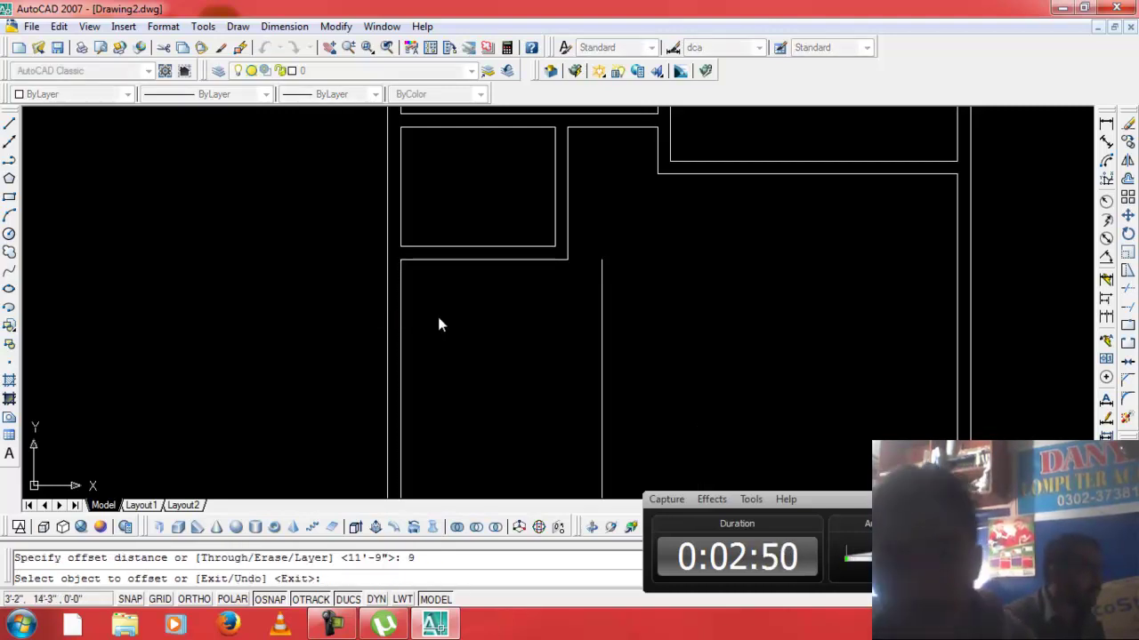
pyautogui.click(602, 388)
pyautogui.click(659, 383)
# Create a horizontal wall 11' below the top wall, 9" thick.
pyautogui.press('Return')
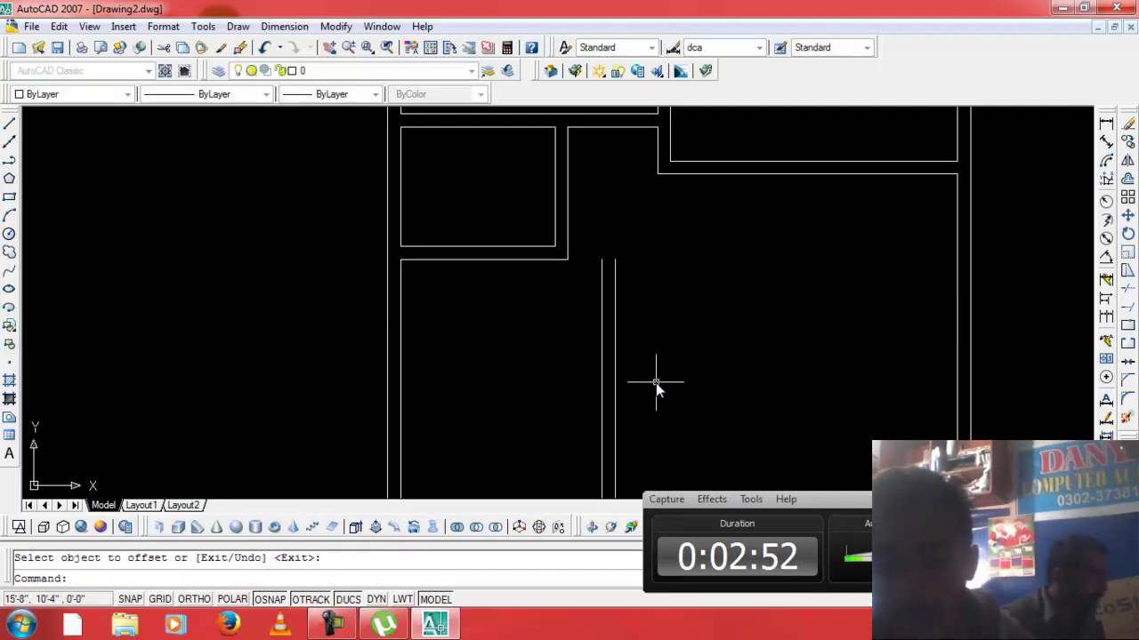
pyautogui.press('Return')
pyautogui.write('11')
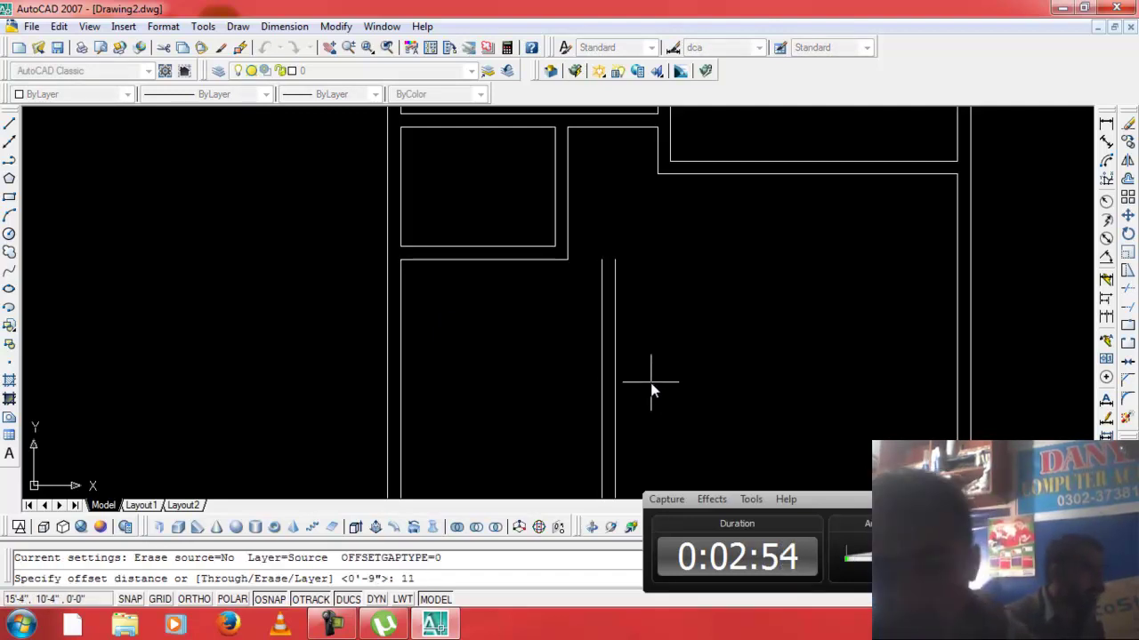
pyautogui.press('Return')
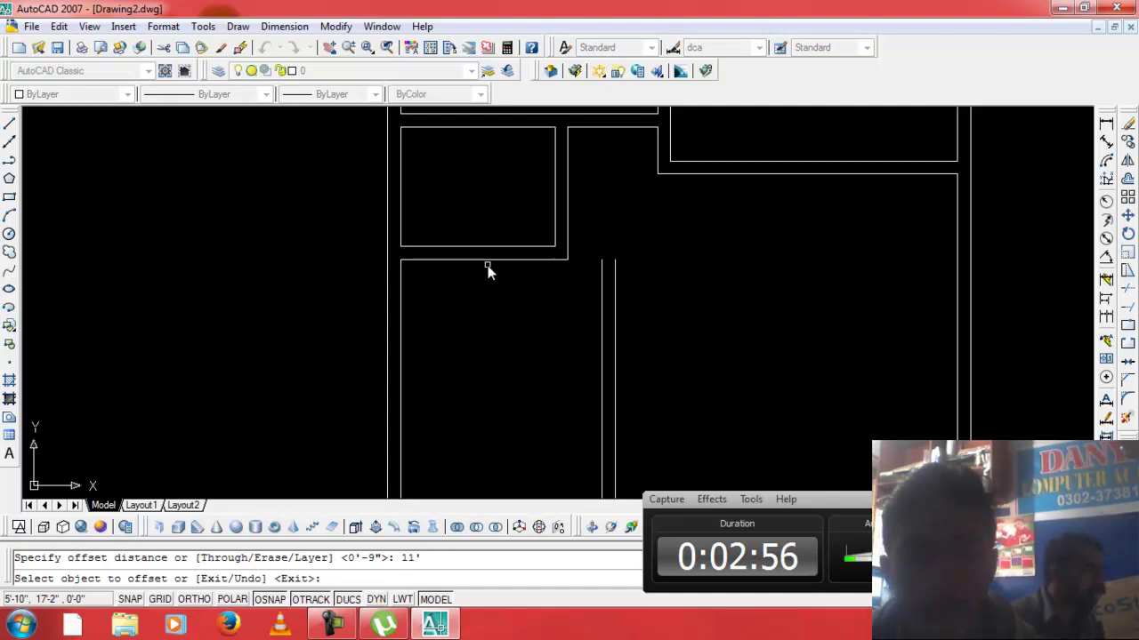
pyautogui.click(494, 262)
pyautogui.click(512, 369)
pyautogui.press('Return')
pyautogui.press('Return')
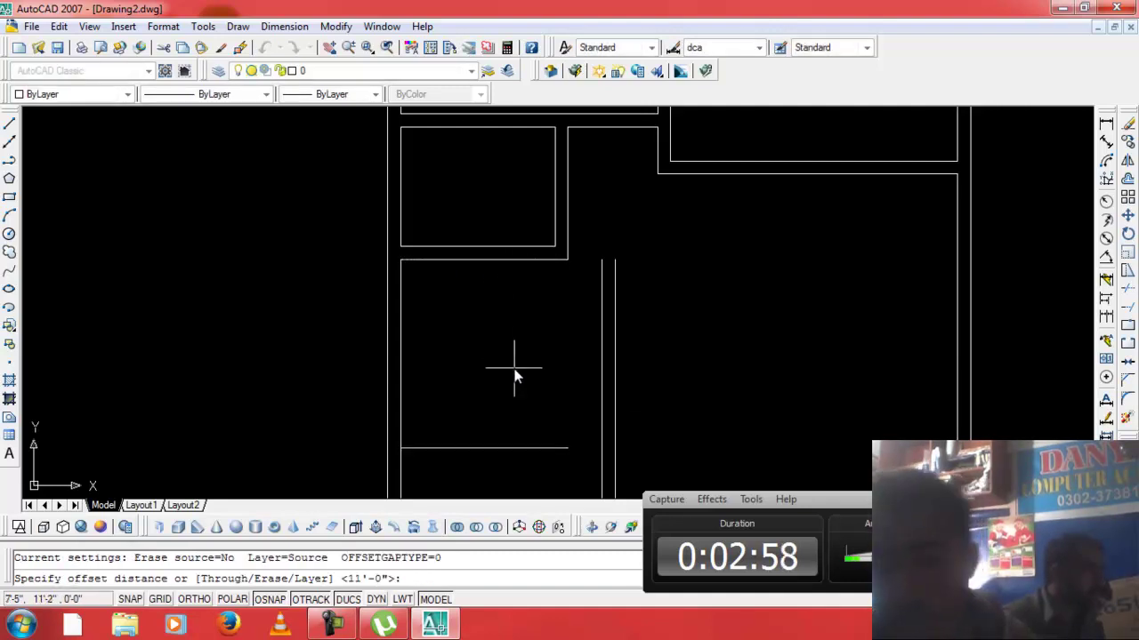
pyautogui.write('9')
pyautogui.press('Return')
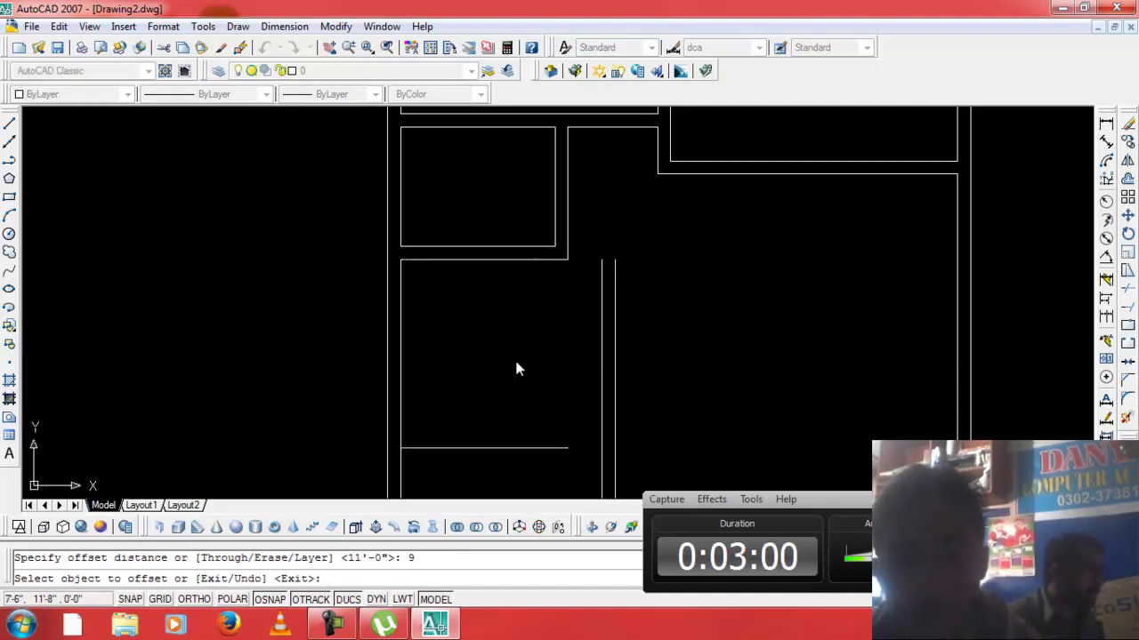
pyautogui.click(514, 450)
pyautogui.click(515, 457)
pyautogui.press('Escape')
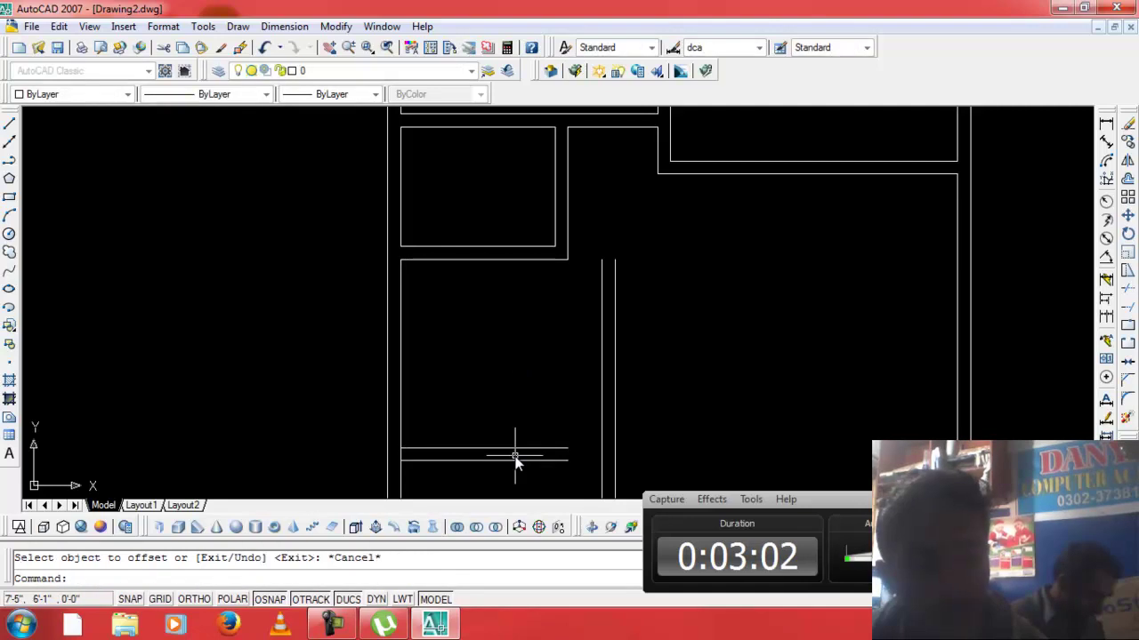
pyautogui.write('ex')
# Extend the lower horizontal wall line to the vertical wall.
pyautogui.press('Return')
pyautogui.press('Return')
pyautogui.click(544, 427)
pyautogui.click(525, 468)
# Extend the vertical and horizontal wall lines to their boundaries, undoing one wrong extension.
pyautogui.click(539, 241)
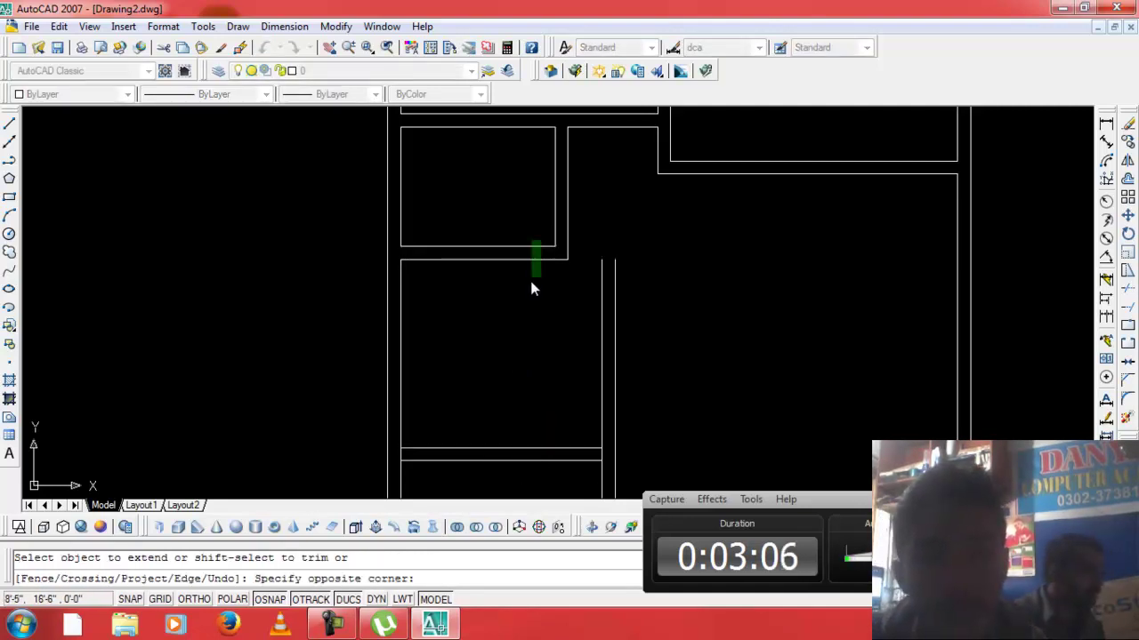
pyautogui.click(539, 245)
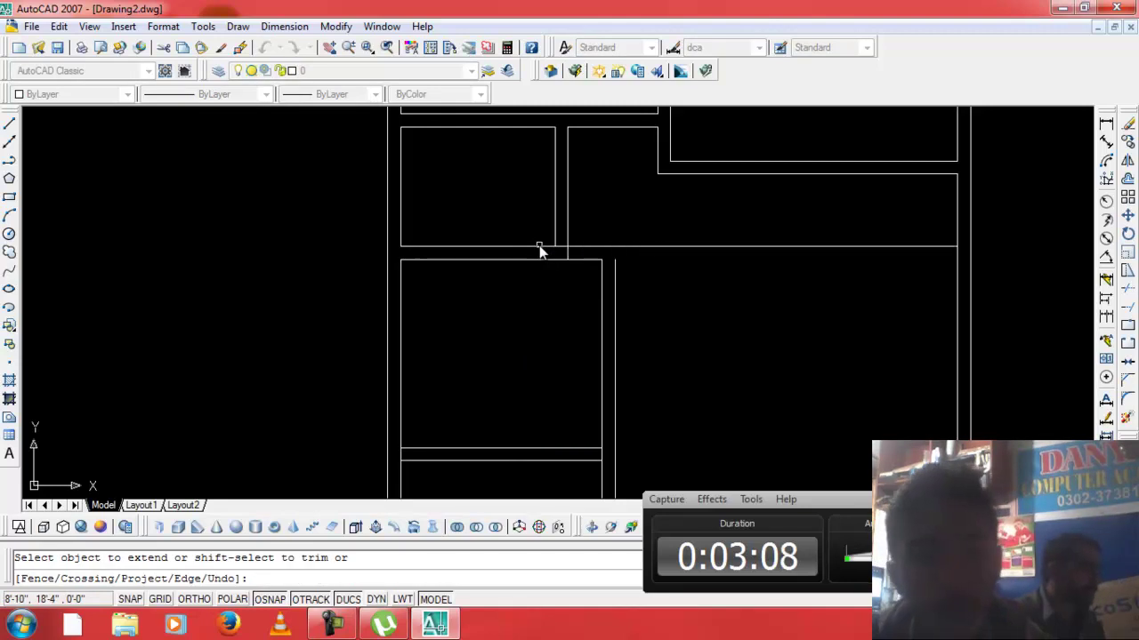
pyautogui.hotkey('ctrl', 'z')
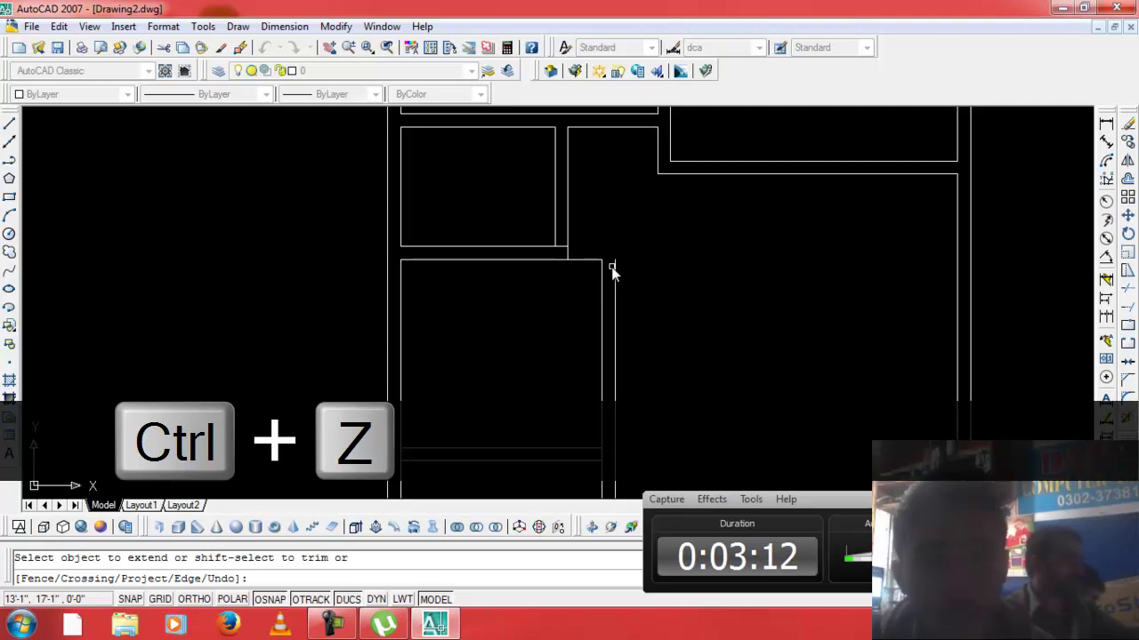
pyautogui.click(614, 269)
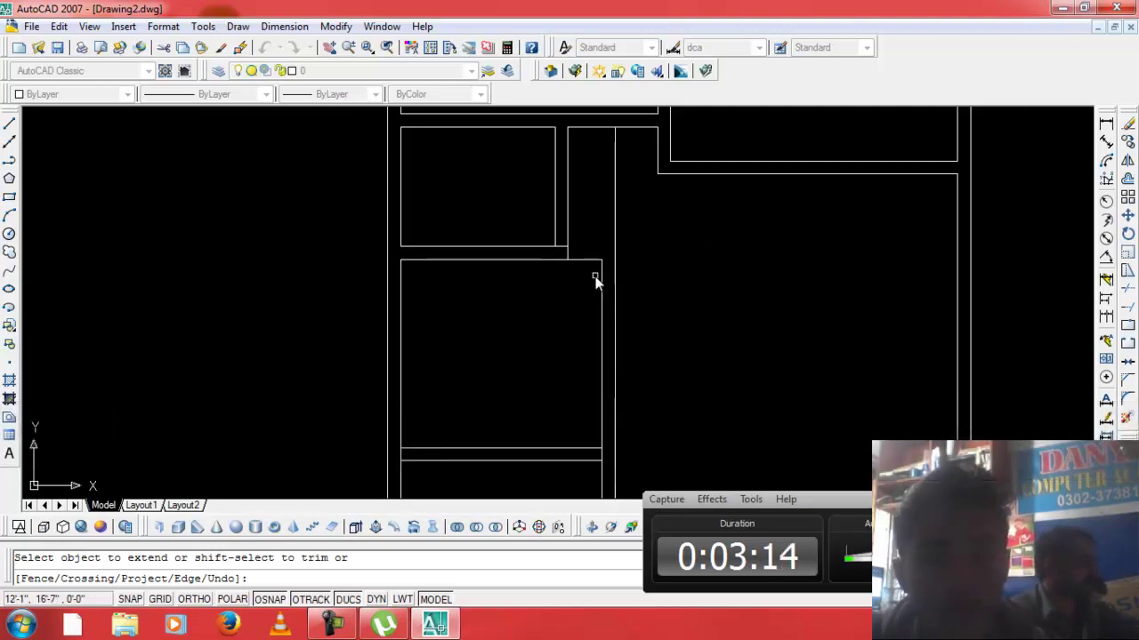
pyautogui.click(603, 272)
pyautogui.click(550, 286)
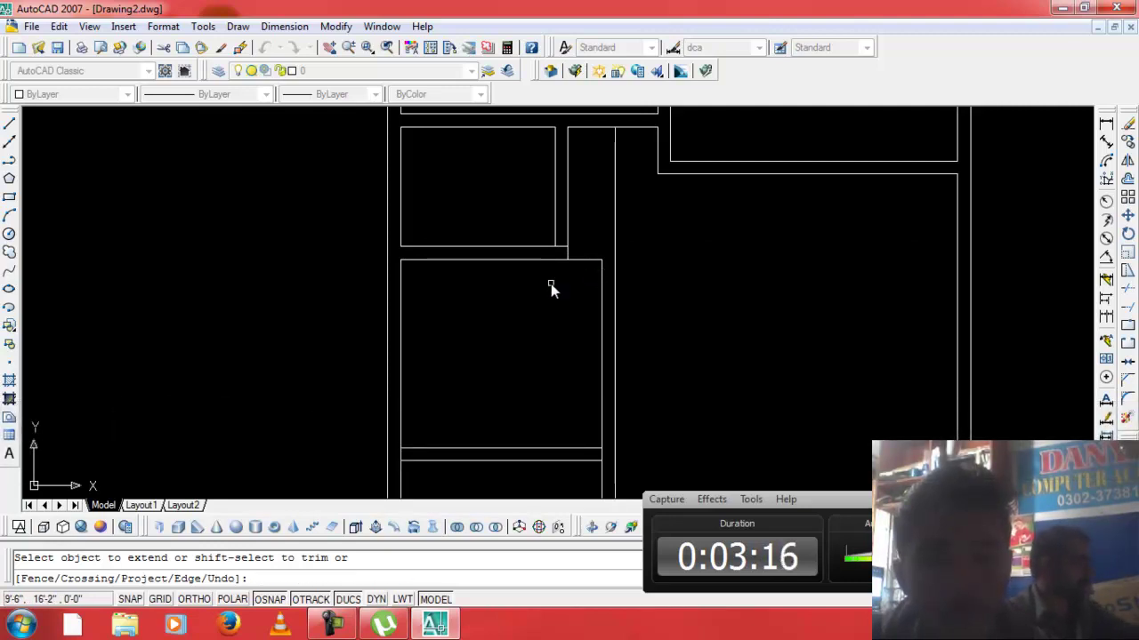
pyautogui.click(531, 253)
pyautogui.click(518, 253)
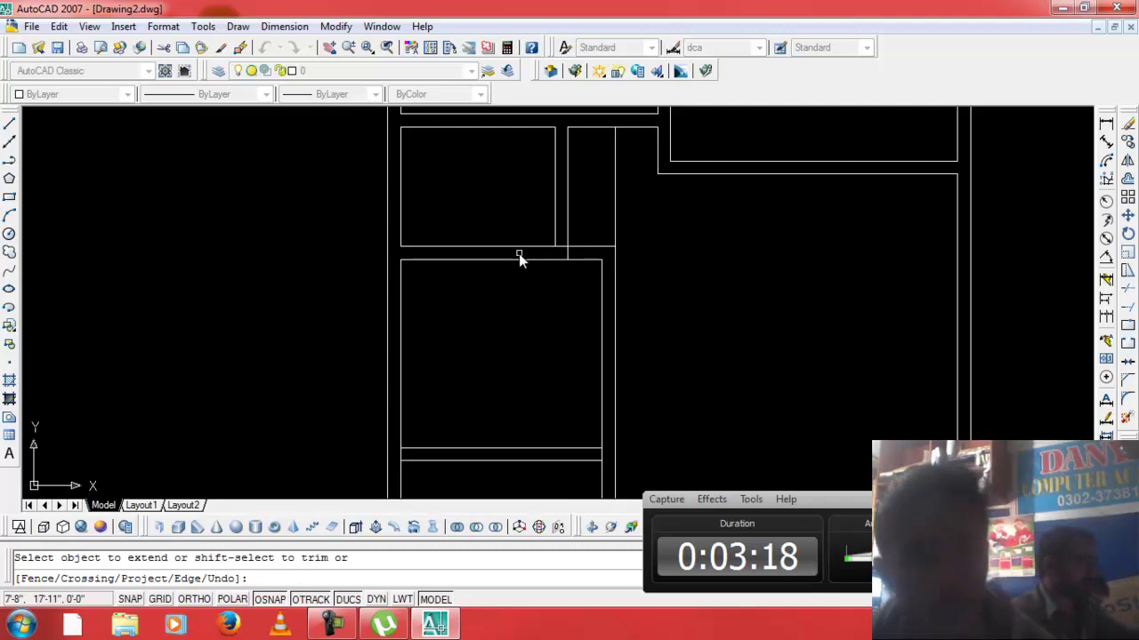
pyautogui.press('Escape')
# Trim the vertical line overshooting the corridor junction.
pyautogui.press('Return')
pyautogui.click(632, 220)
pyautogui.click(598, 228)
pyautogui.press('Escape')
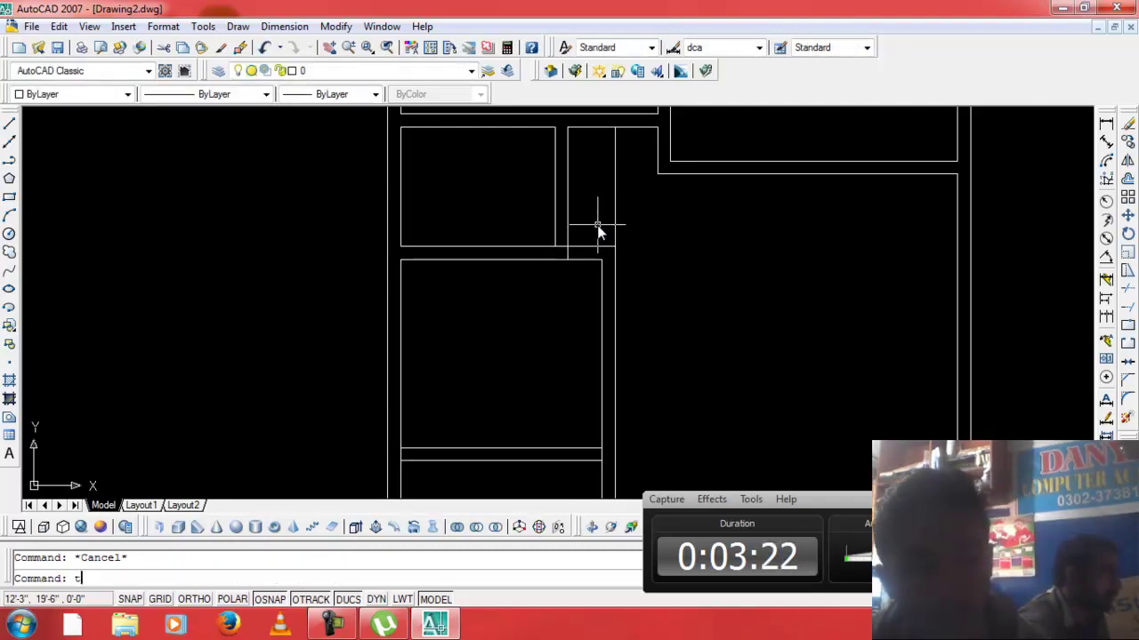
pyautogui.write('r')
pyautogui.press('Return')
pyautogui.press('Return')
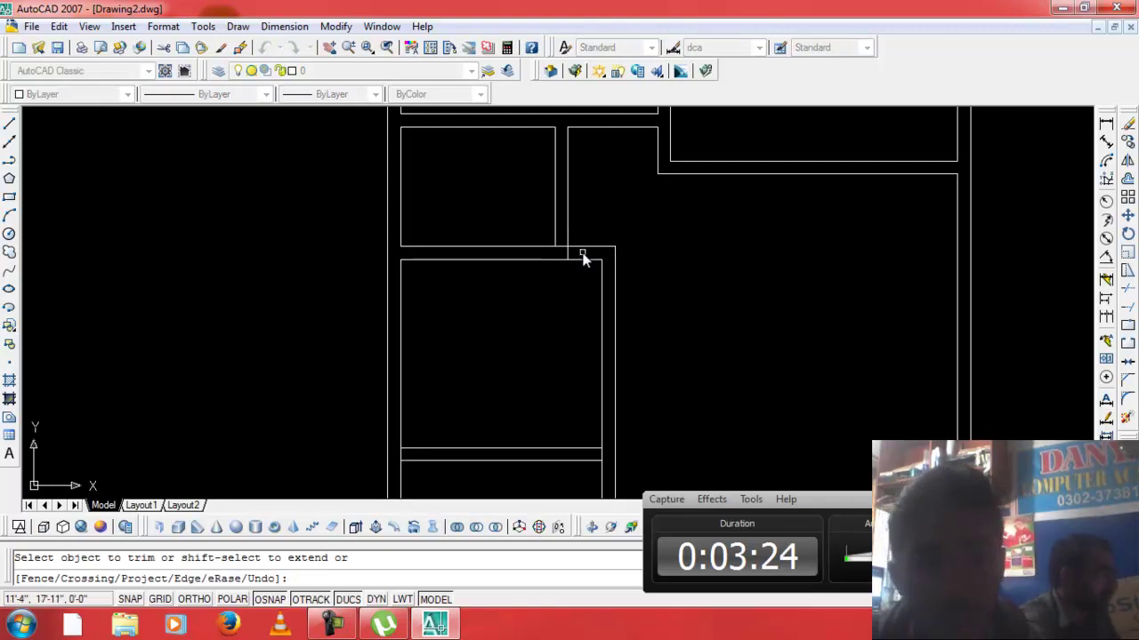
pyautogui.scroll(3, 583, 257)
pyautogui.scroll(-1, 538, 238)
pyautogui.scroll(-1, 552, 248)
pyautogui.scroll(-1, 564, 258)
pyautogui.scroll(2, 573, 352)
pyautogui.scroll(1, 551, 333)
# Offset the vertical wall line 6' into the lower room.
pyautogui.press('Escape')
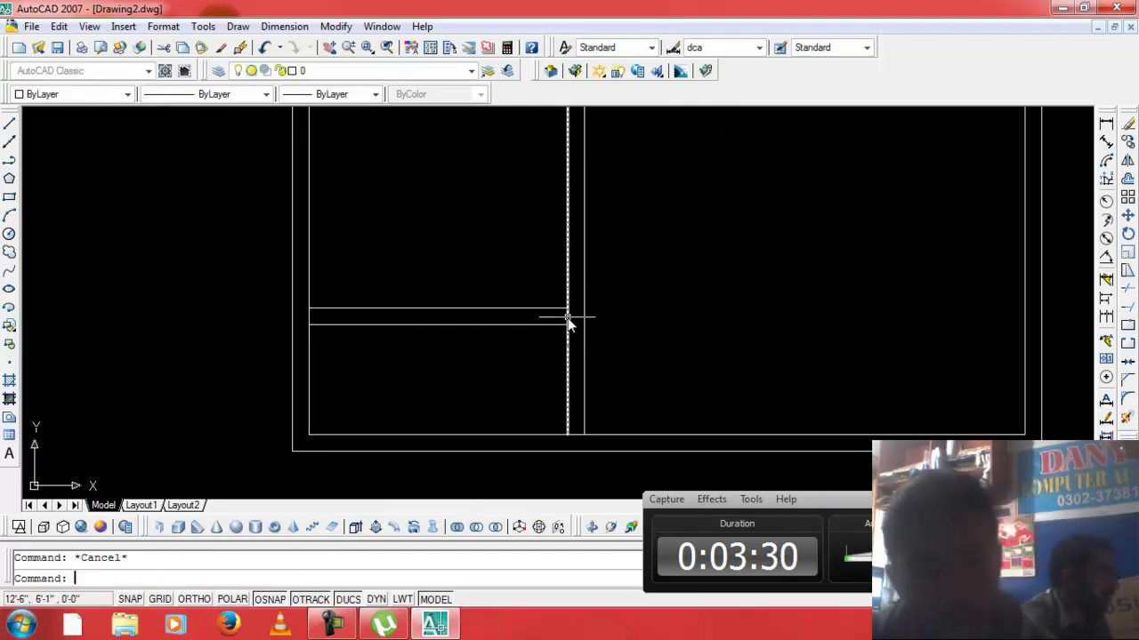
pyautogui.write('o')
pyautogui.press('Return')
pyautogui.write('6')
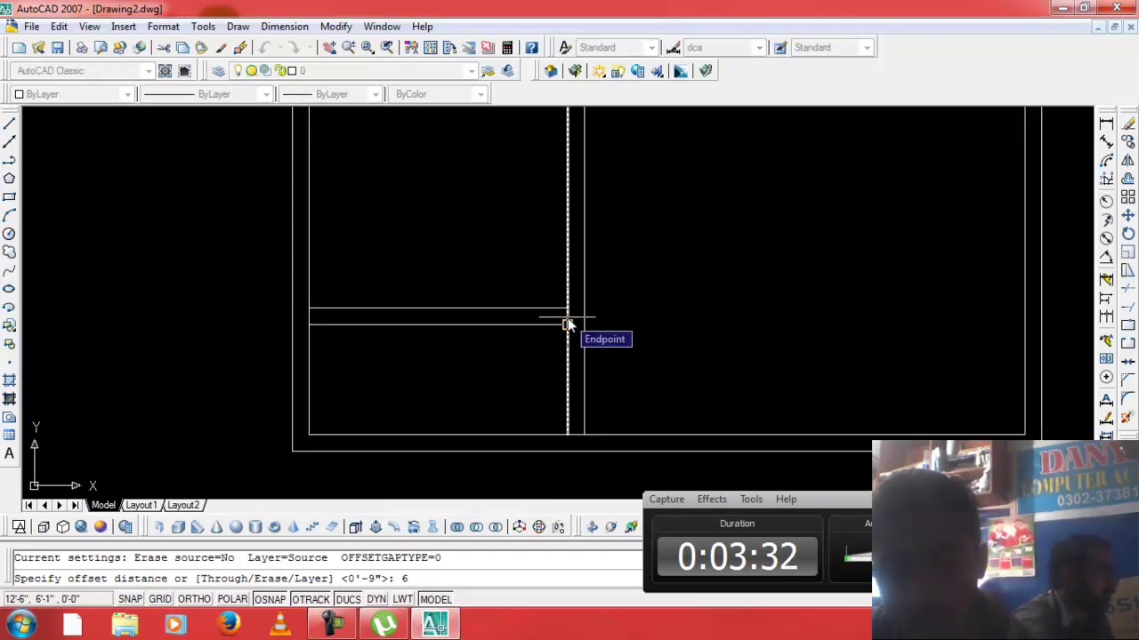
pyautogui.press('Return')
pyautogui.click(308, 381)
pyautogui.click(385, 387)
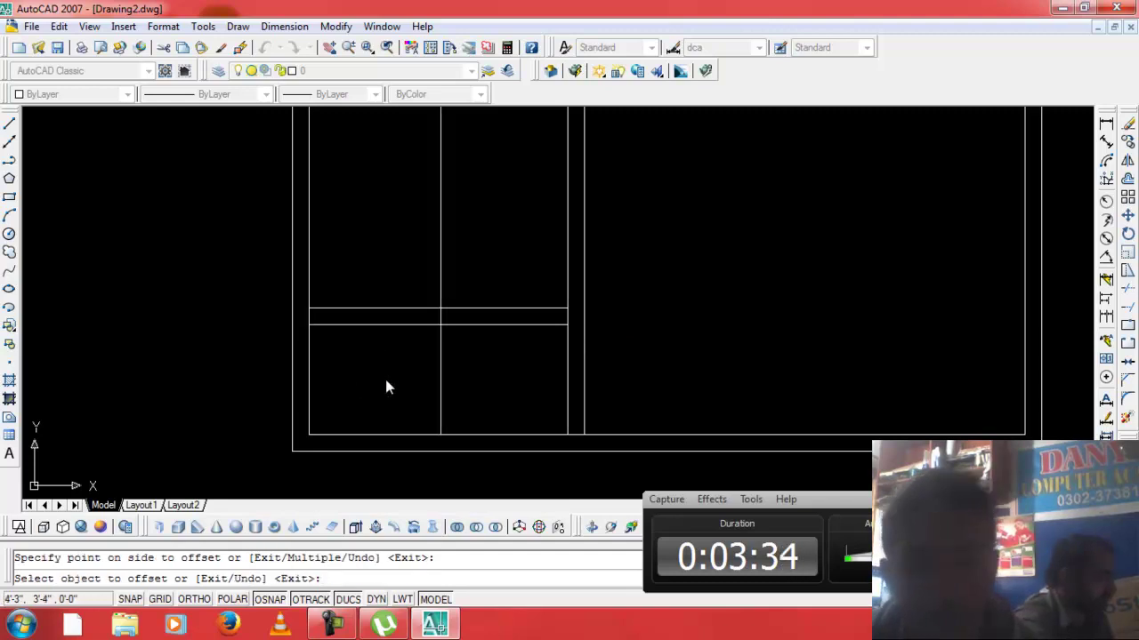
# Offset the new partition line 9 for the wall thickness.
pyautogui.press('Return')
pyautogui.press('Return')
pyautogui.press('Return')
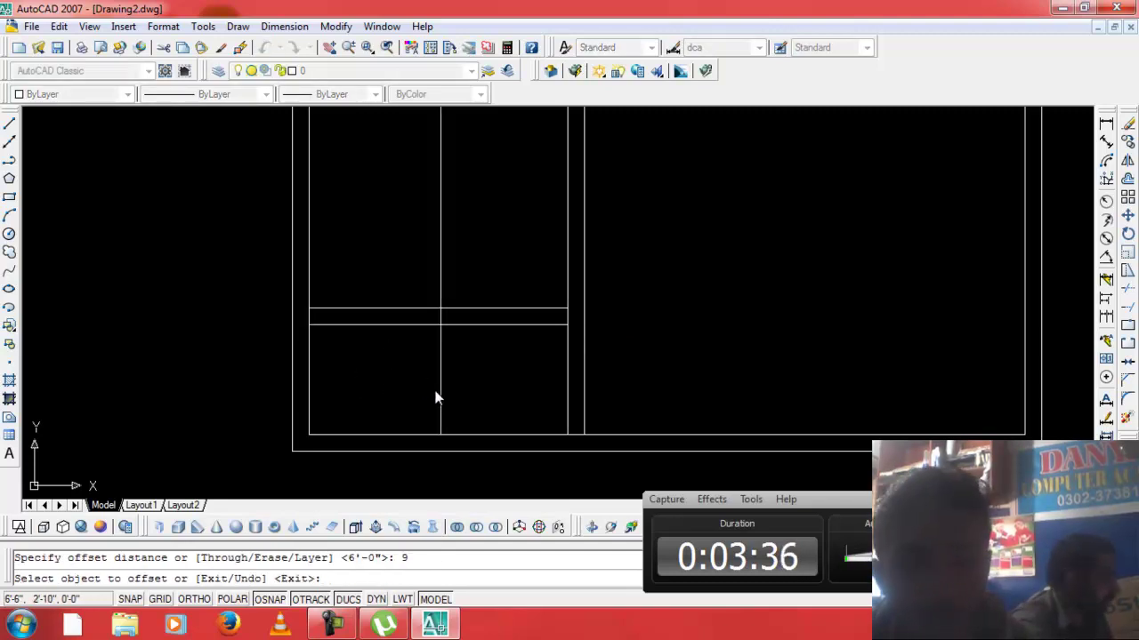
pyautogui.click(440, 400)
pyautogui.click(471, 390)
pyautogui.press('Escape')
pyautogui.click(459, 378)
pyautogui.write('t')
pyautogui.press('Return')
pyautogui.press('Return')
# Trim the partition lines where they meet the horizontal wall above.
pyautogui.click(467, 260)
pyautogui.click(438, 274)
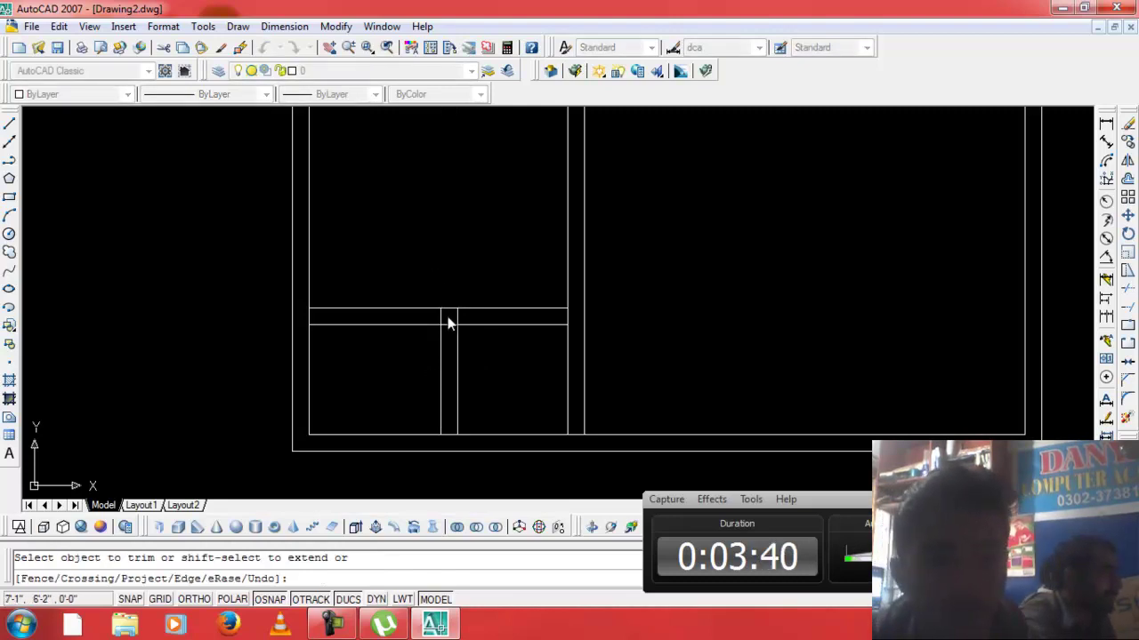
pyautogui.scroll(2, 459, 322)
pyautogui.click(465, 317)
pyautogui.click(406, 315)
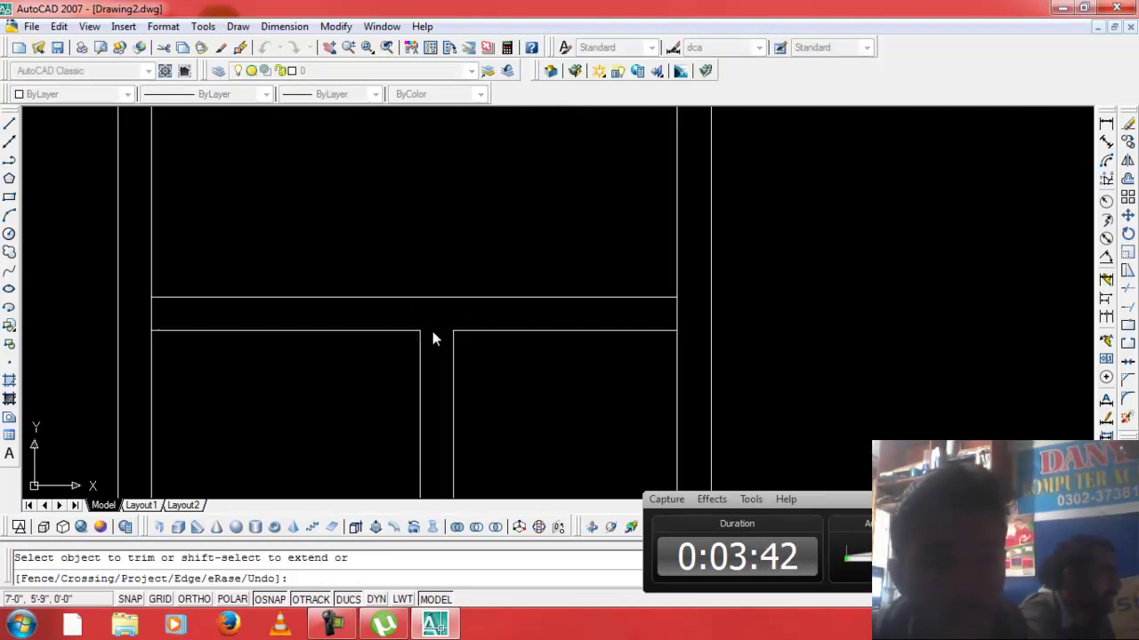
pyautogui.scroll(-2, 432, 334)
pyautogui.scroll(2, 339, 337)
pyautogui.click(324, 331)
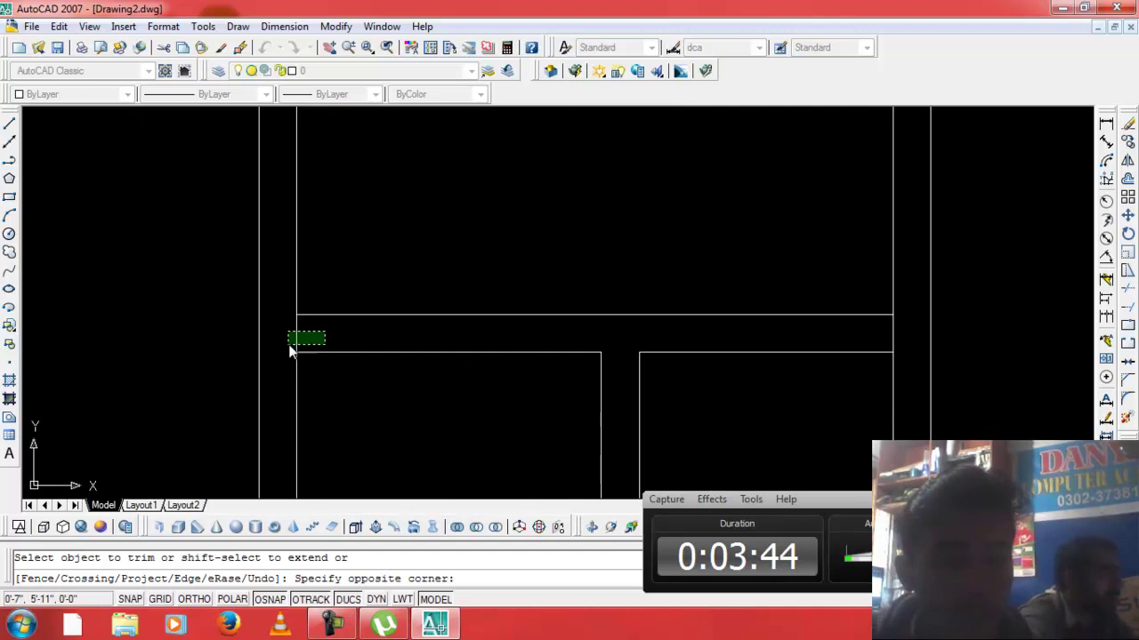
pyautogui.click(289, 345)
# Trim the remaining wall segments between horizontal lines and in the lower-right rooms.
pyautogui.click(900, 326)
pyautogui.click(881, 328)
pyautogui.scroll(-3, 898, 347)
pyautogui.scroll(2, 809, 425)
pyautogui.scroll(1, 840, 394)
pyautogui.click(1060, 388)
pyautogui.click(1057, 394)
pyautogui.scroll(-4, 1058, 394)
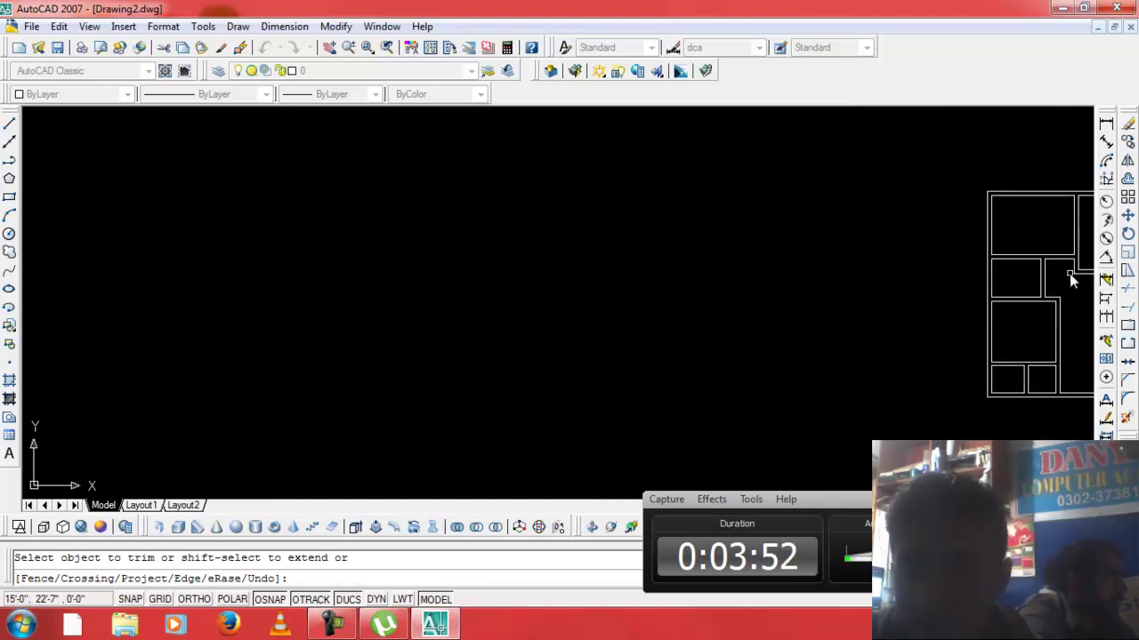
pyautogui.scroll(2, 1069, 273)
pyautogui.scroll(-4, 1062, 272)
pyautogui.scroll(3, 999, 308)
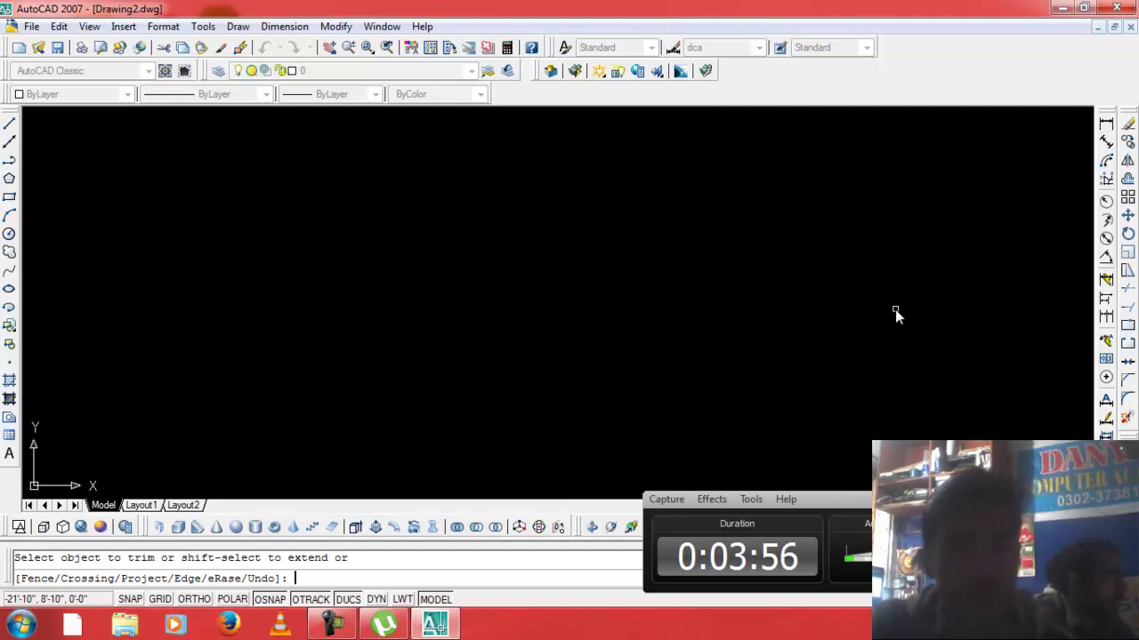
pyautogui.press('Escape')
pyautogui.press('Return')
pyautogui.write('za')
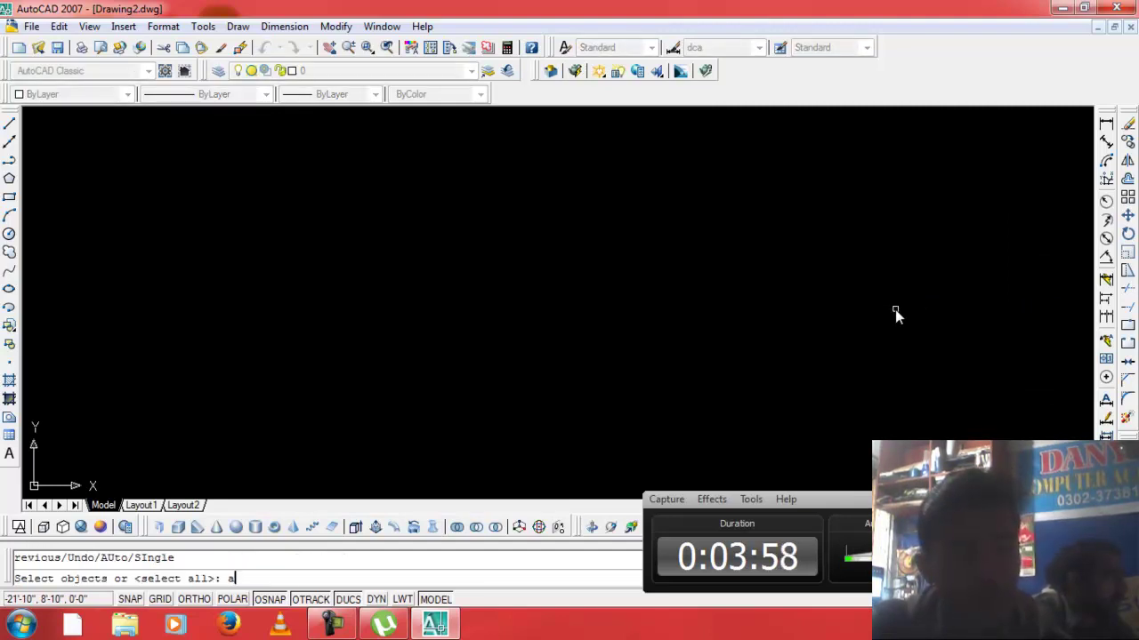
pyautogui.press('Escape')
pyautogui.press('Escape')
# Zoom to the whole plan and offset the bottom wall 11' upward.
pyautogui.write('z')
pyautogui.press('Return')
pyautogui.write('a')
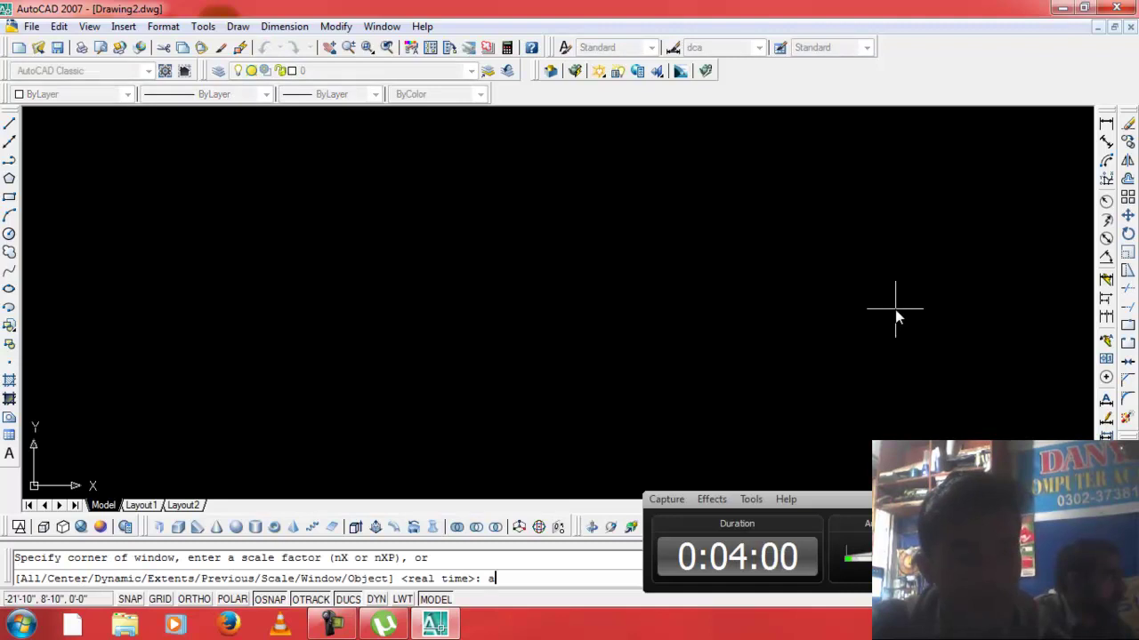
pyautogui.press('Return')
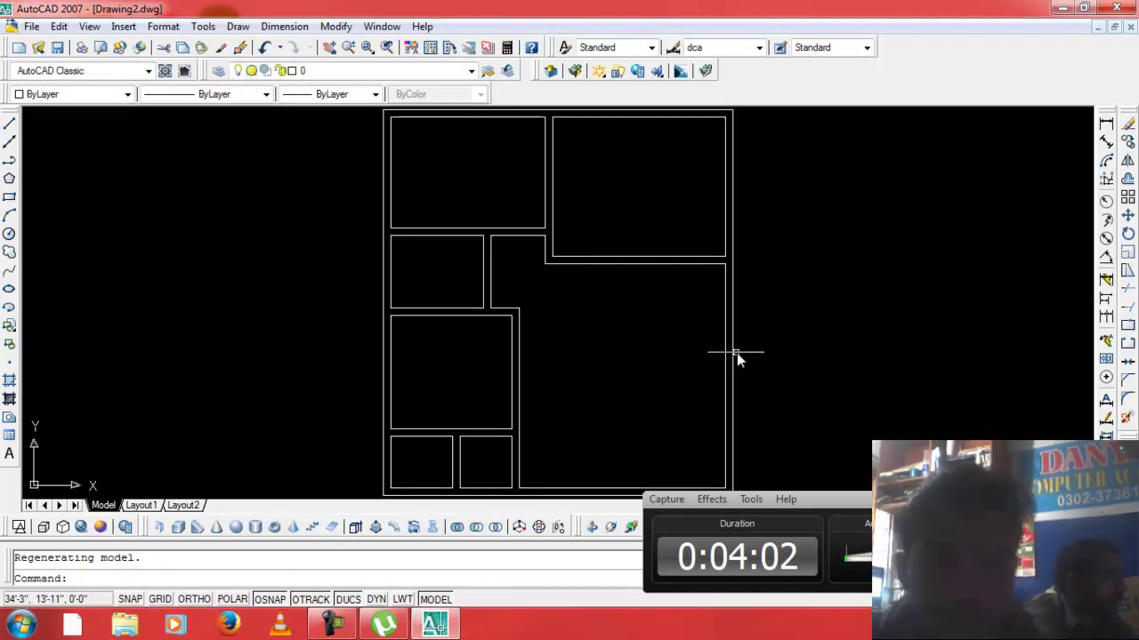
pyautogui.scroll(-2, 736, 353)
pyautogui.write('o')
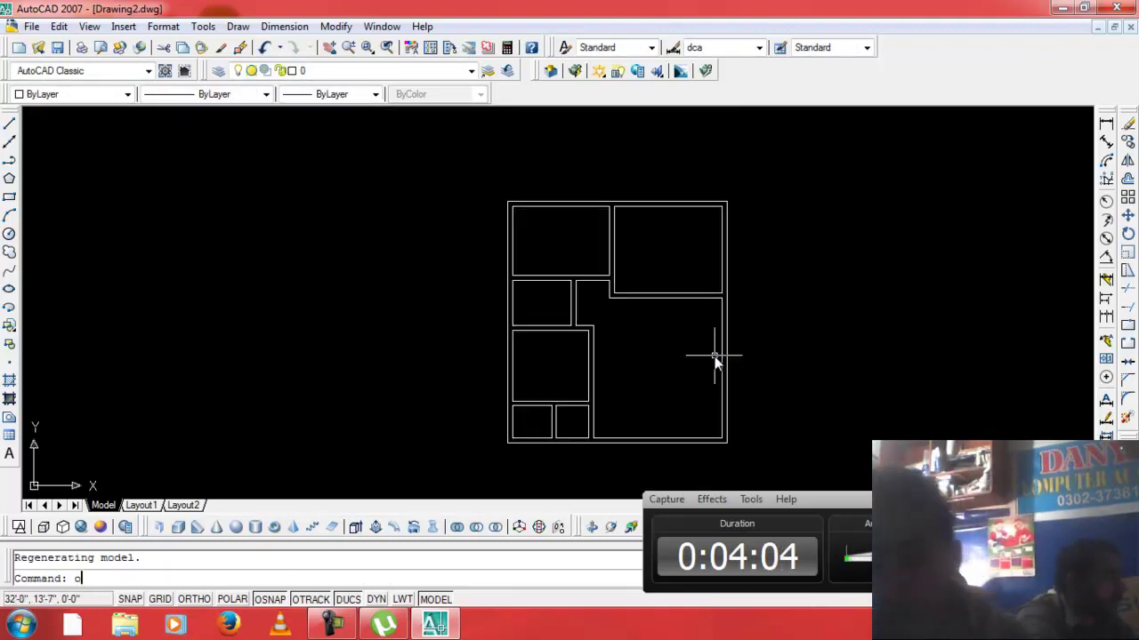
pyautogui.press('Return')
pyautogui.write('11')
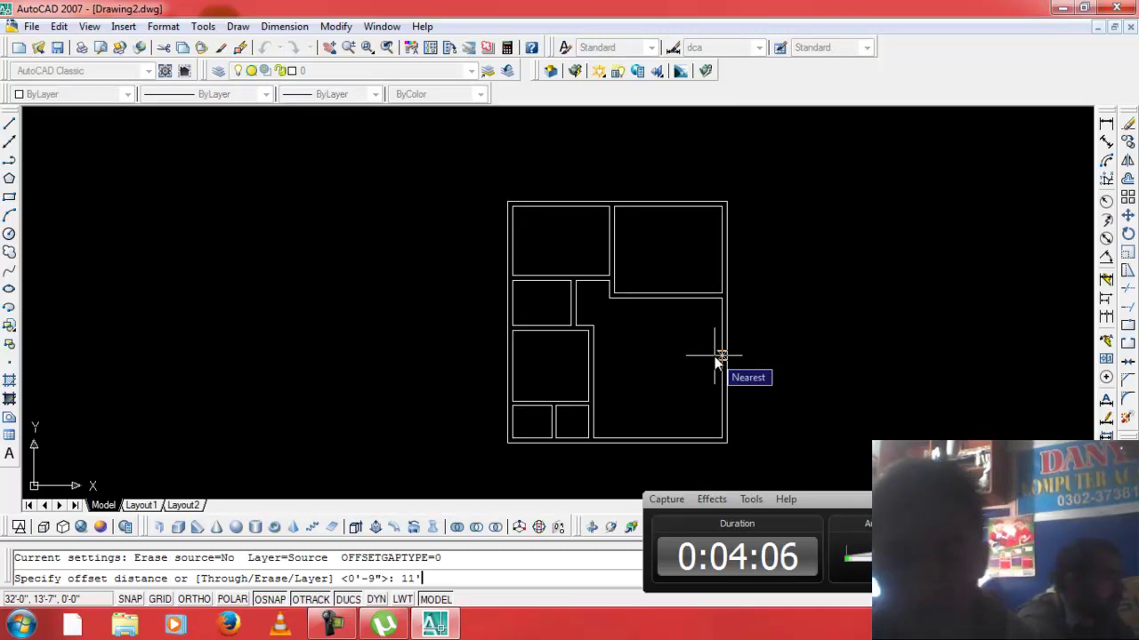
pyautogui.write("'")
pyautogui.press('Return')
pyautogui.click(712, 439)
pyautogui.click(715, 402)
# Offset the new wall line by 9 to give it wall thickness.
pyautogui.press('Return')
pyautogui.press('Return')
pyautogui.write('9')
pyautogui.press('Return')
pyautogui.click(705, 367)
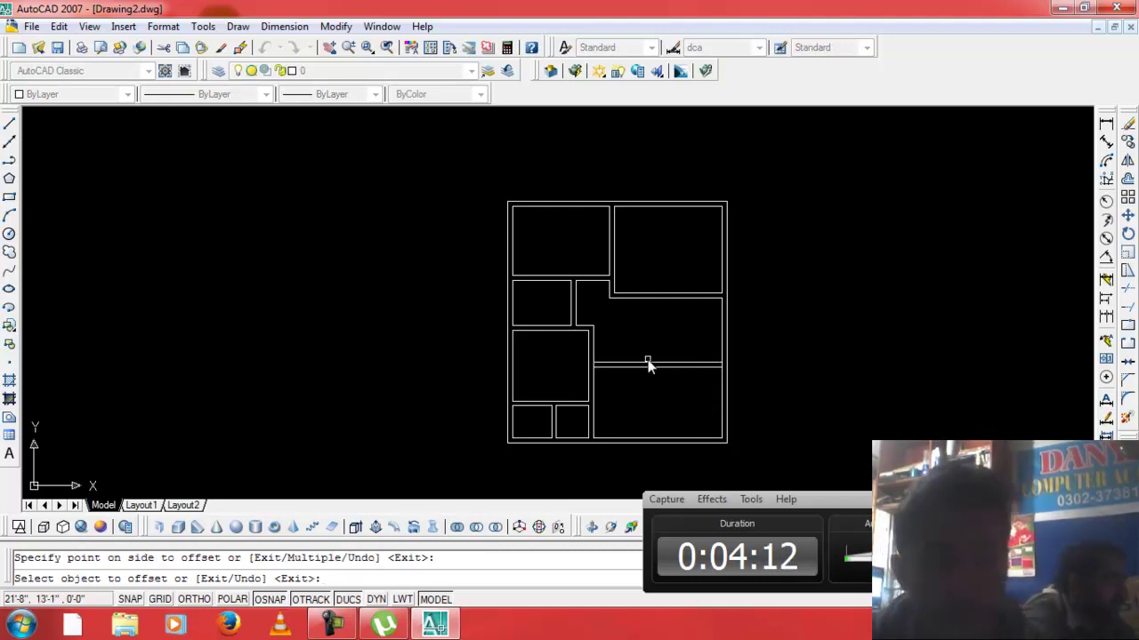
pyautogui.press('Escape')
# Trim the new wall lines cleanly at their junction with the outer wall.
pyautogui.press('Return')
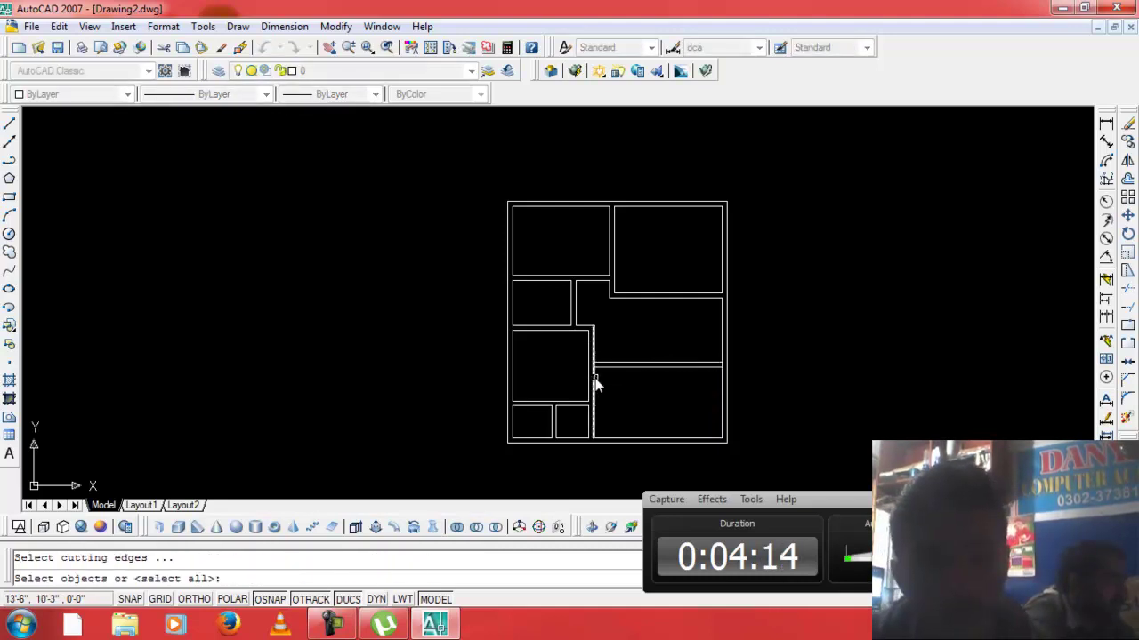
pyautogui.press('Return')
pyautogui.scroll(5, 592, 364)
pyautogui.scroll(-8, 593, 347)
pyautogui.scroll(2, 704, 353)
pyautogui.scroll(5, 685, 436)
pyautogui.scroll(4, 693, 373)
pyautogui.click(693, 373)
pyautogui.click(669, 353)
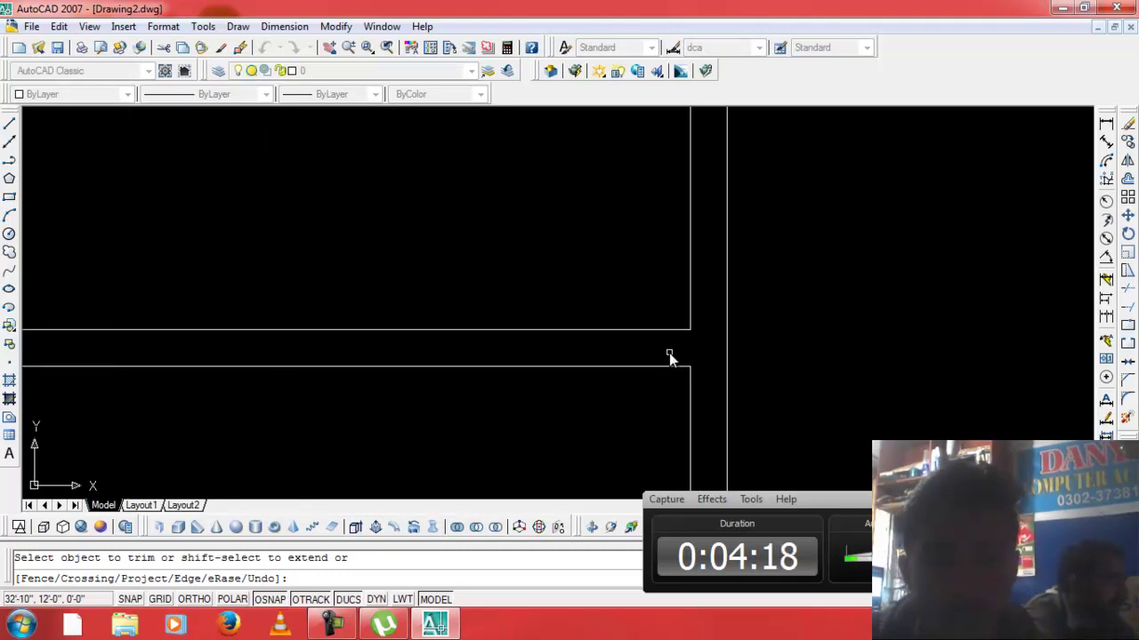
pyautogui.scroll(-5, 669, 353)
pyautogui.scroll(-3, 669, 355)
pyautogui.press('Escape')
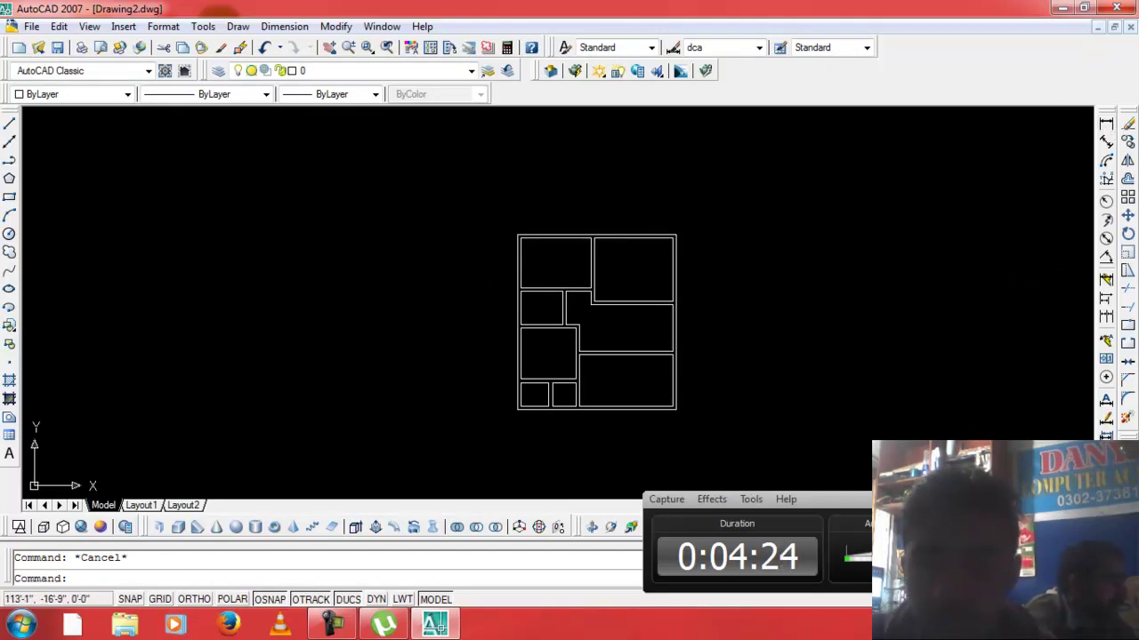
pyautogui.scroll(4, 420, 228)
pyautogui.press('Escape')
# Make Red the current drawing colour.
pyautogui.click(342, 627)
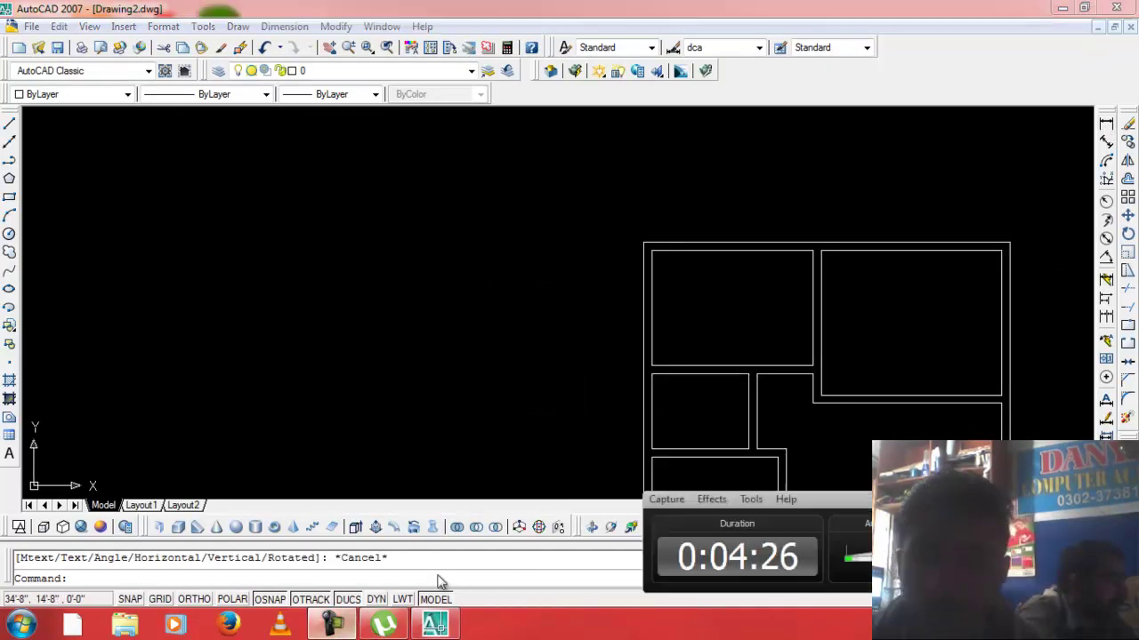
pyautogui.click(919, 290)
pyautogui.scroll(-3, 925, 302)
pyautogui.scroll(2, 943, 316)
pyautogui.scroll(2, 868, 263)
pyautogui.scroll(2, 867, 263)
pyautogui.press('Escape')
pyautogui.write('l')
pyautogui.press('Return')
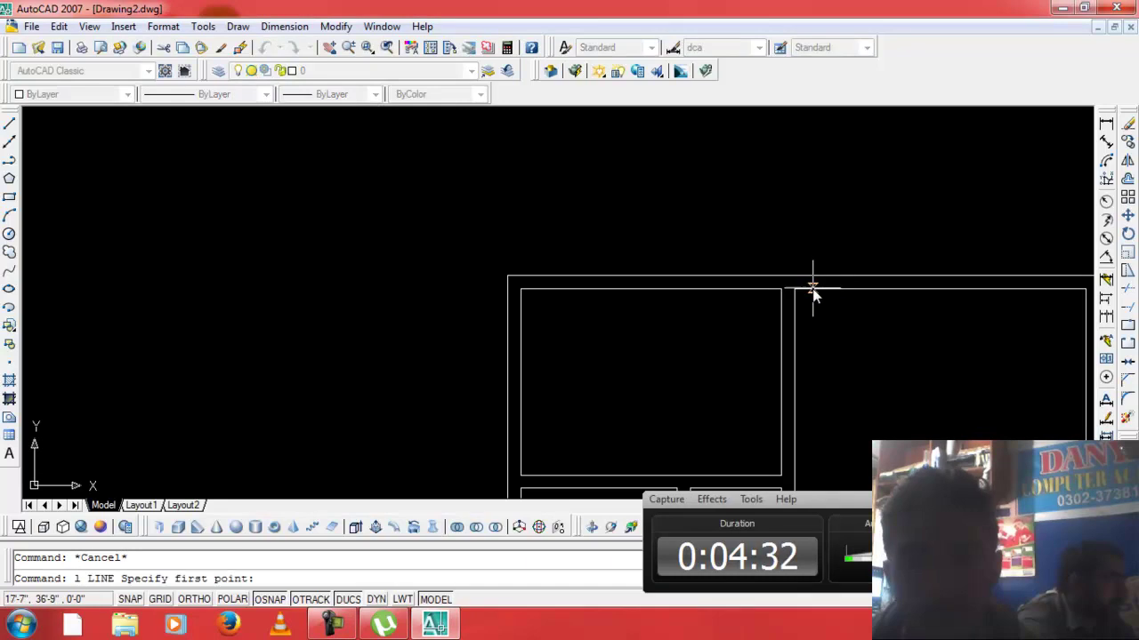
pyautogui.press('Escape')
pyautogui.click(127, 94)
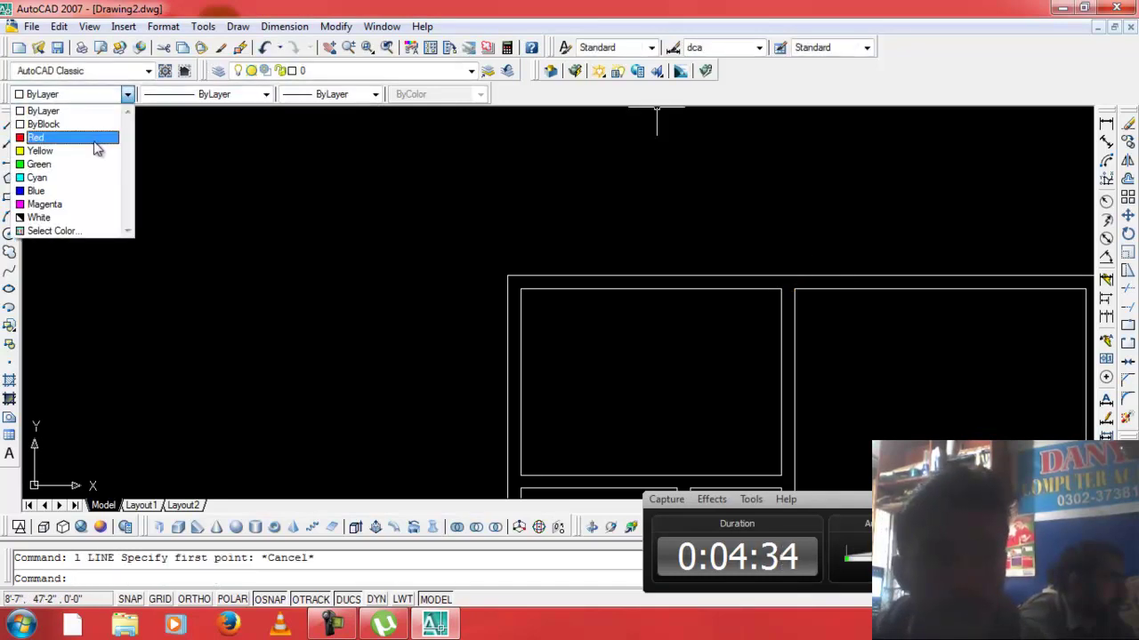
pyautogui.click(100, 141)
# Draw a red line closing the wall gap between the upper wall corners.
pyautogui.press('Return')
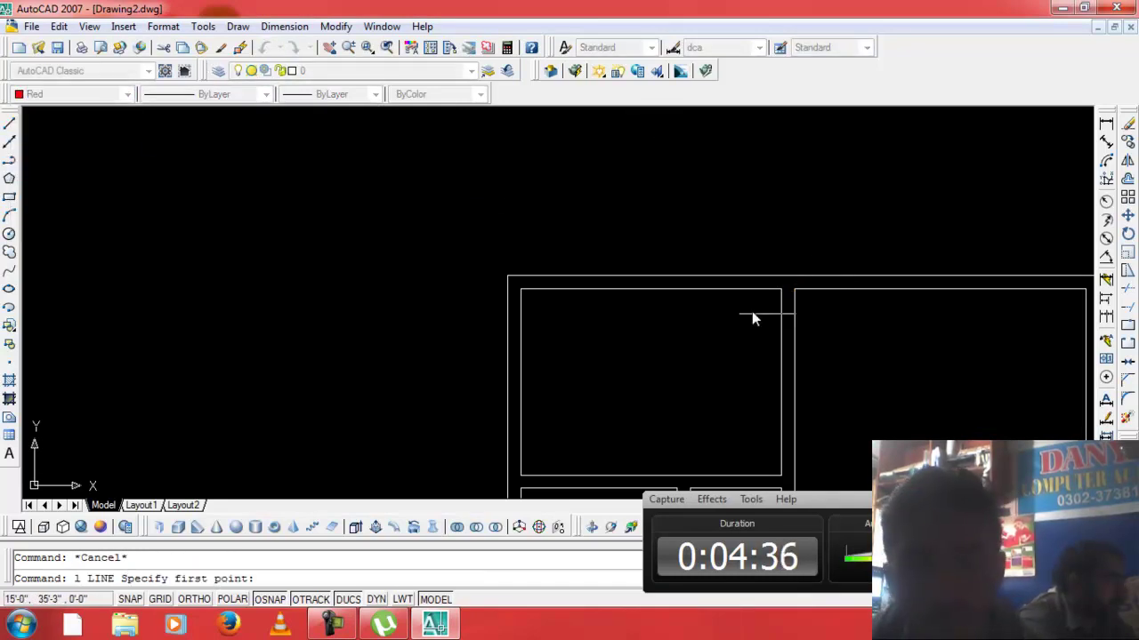
pyautogui.scroll(3, 793, 292)
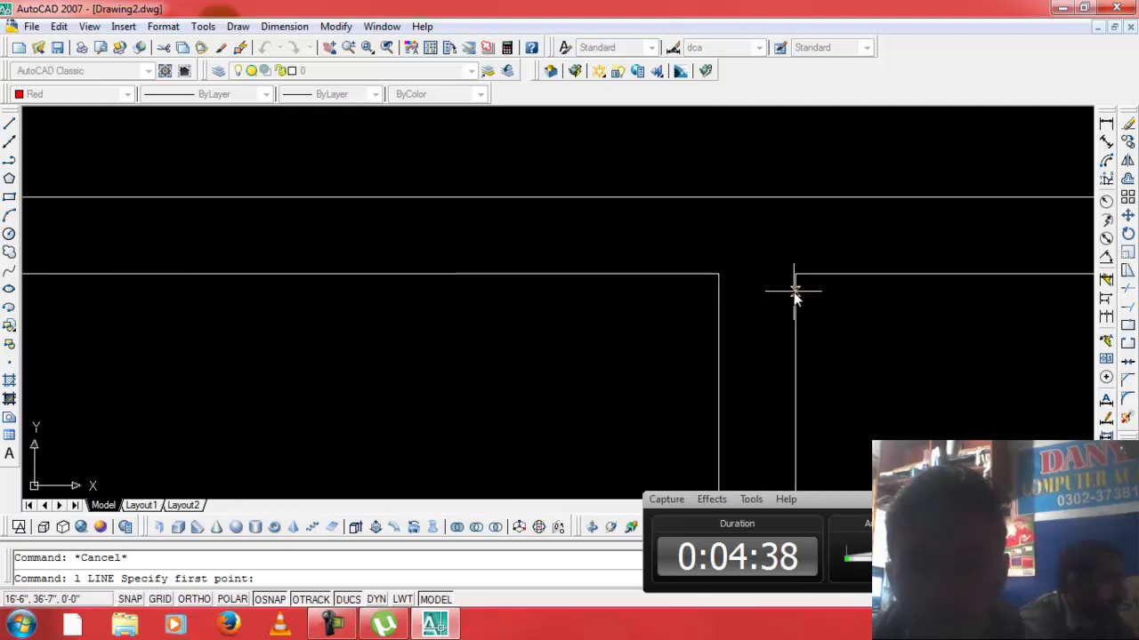
pyautogui.click(794, 275)
pyautogui.click(717, 276)
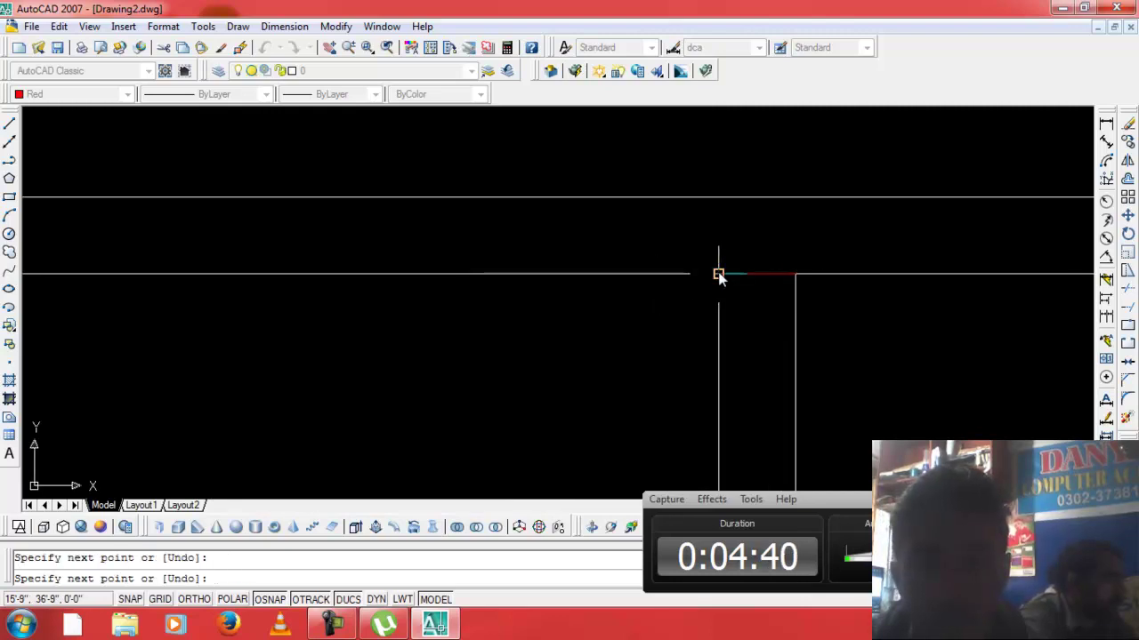
pyautogui.press('Return')
pyautogui.scroll(-2, 889, 374)
pyautogui.scroll(-3, 883, 409)
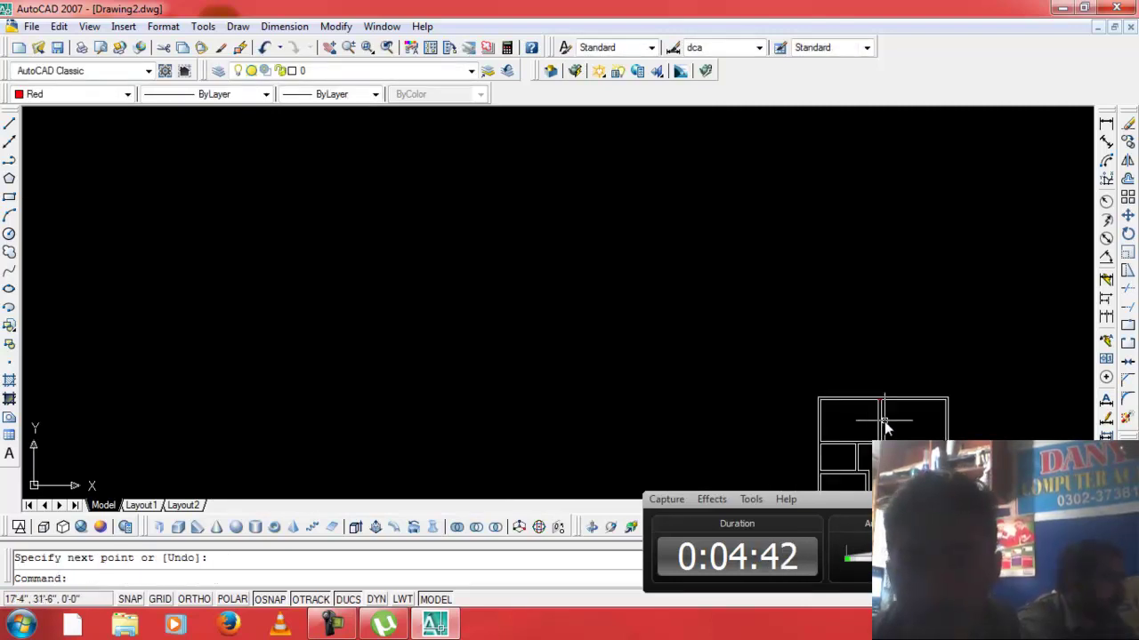
pyautogui.scroll(2, 878, 435)
pyautogui.scroll(2, 878, 427)
pyautogui.scroll(-4, 876, 374)
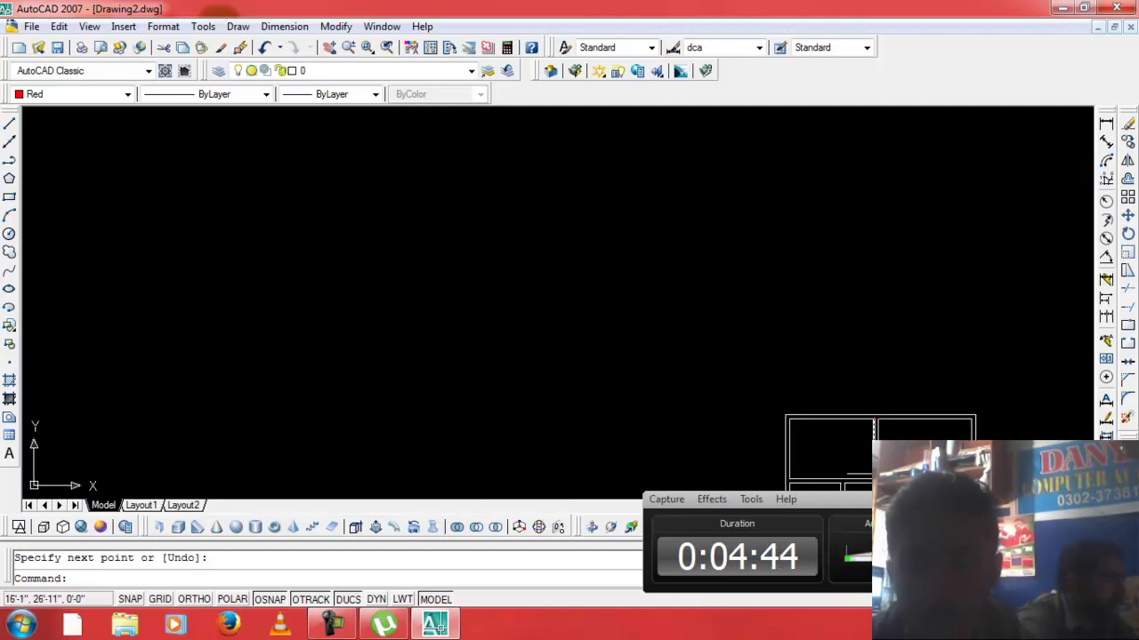
pyautogui.scroll(3, 878, 401)
pyautogui.scroll(-3, 851, 293)
pyautogui.scroll(-1, 842, 208)
pyautogui.scroll(3, 861, 255)
pyautogui.scroll(3, 861, 255)
# Draw short vertical red lines across two wall gaps on the right side.
pyautogui.press('Return')
pyautogui.click(843, 223)
pyautogui.click(844, 255)
pyautogui.press('Return')
pyautogui.press('Return')
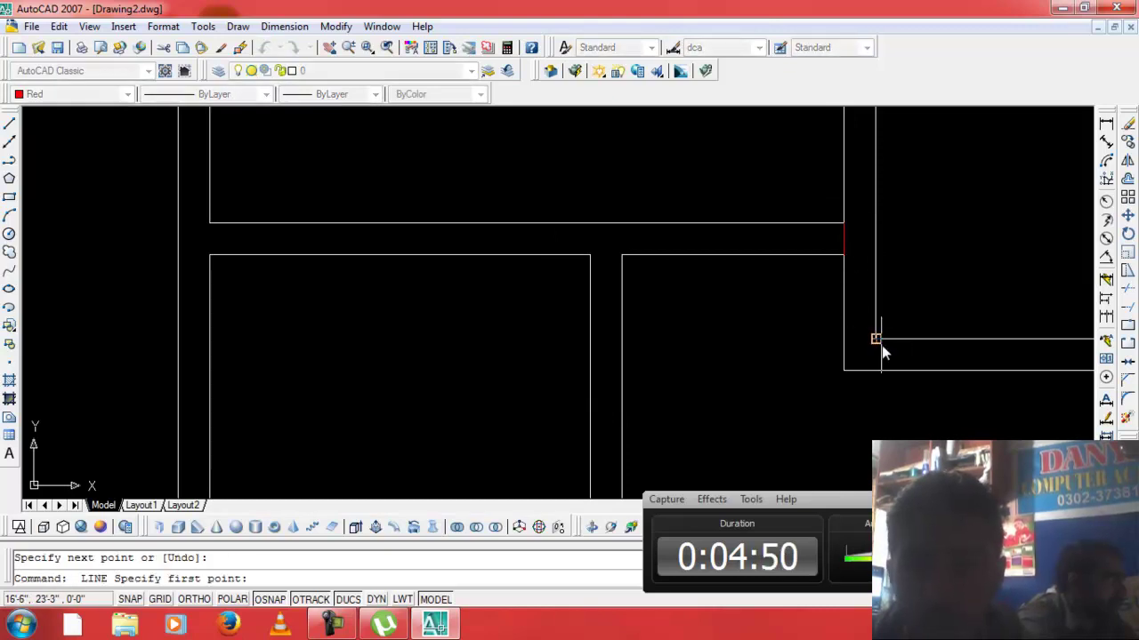
pyautogui.click(876, 339)
pyautogui.click(875, 370)
pyautogui.press('Return')
pyautogui.press('Return')
# Close two more wall ends with short red lines across the wall.
pyautogui.scroll(-3, 650, 269)
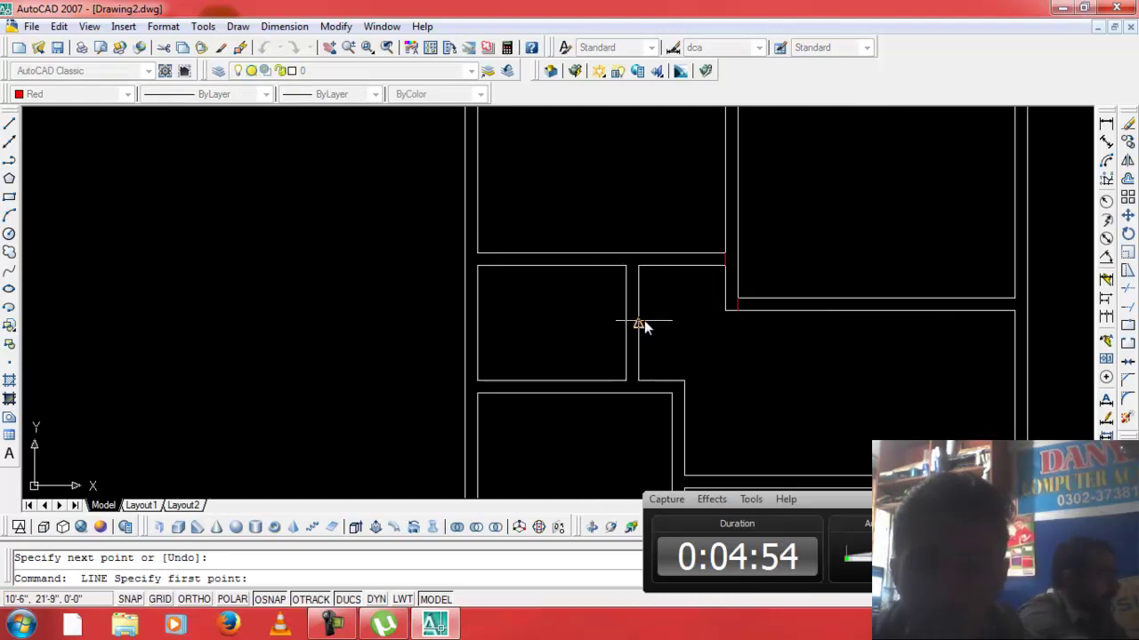
pyautogui.scroll(3, 638, 258)
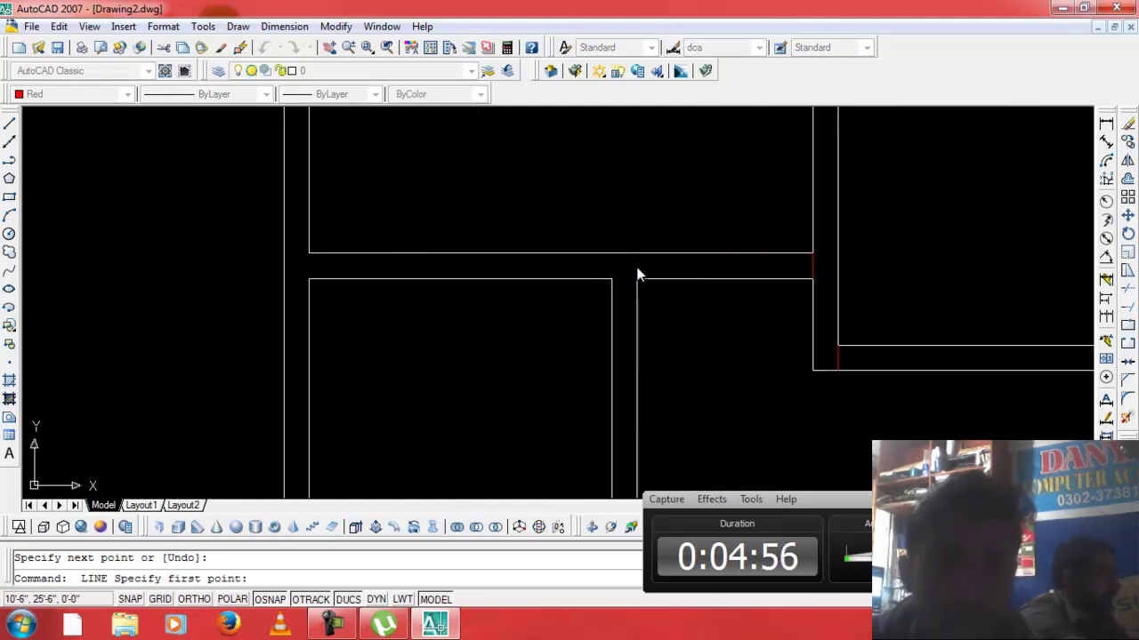
pyautogui.click(637, 280)
pyautogui.click(612, 279)
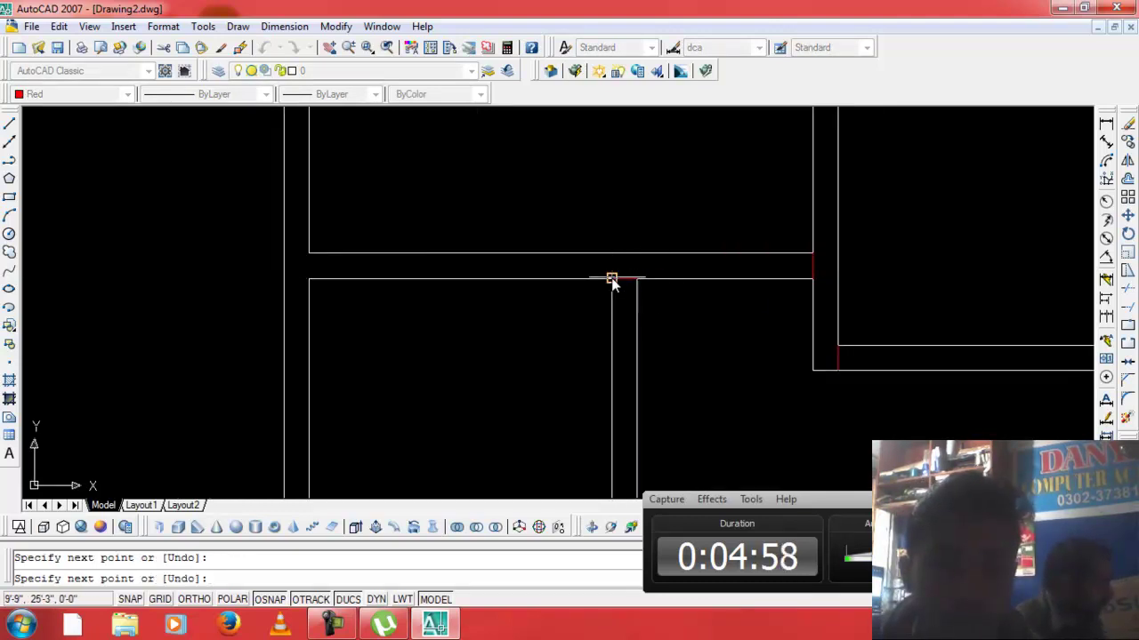
pyautogui.press('Return')
pyautogui.scroll(-3, 717, 365)
pyautogui.scroll(2, 717, 409)
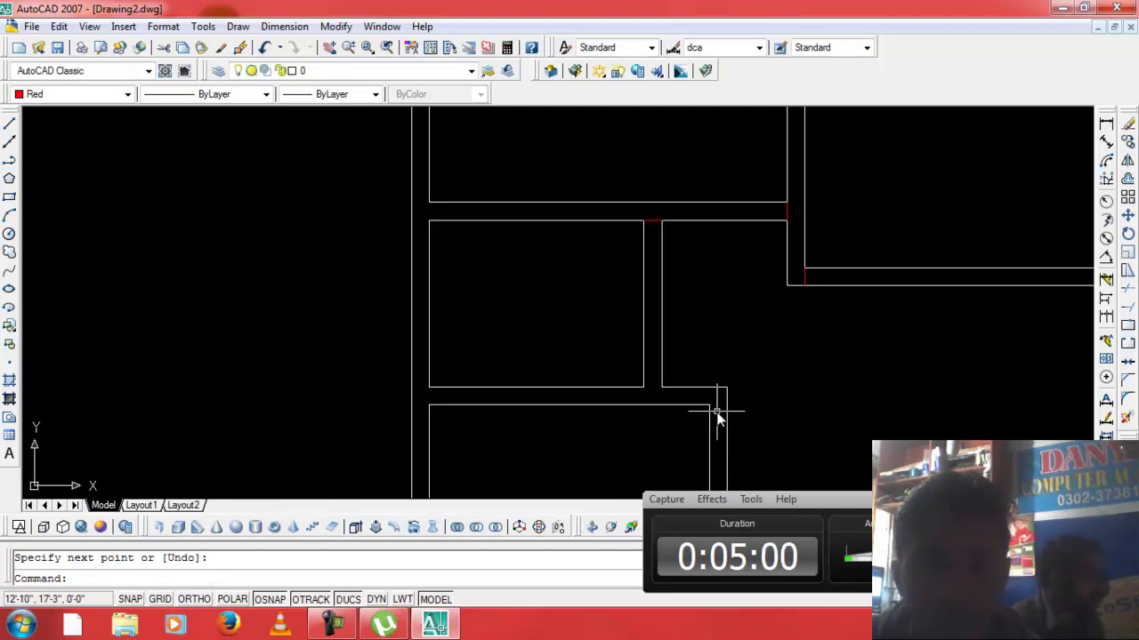
pyautogui.press('Return')
pyautogui.click(726, 407)
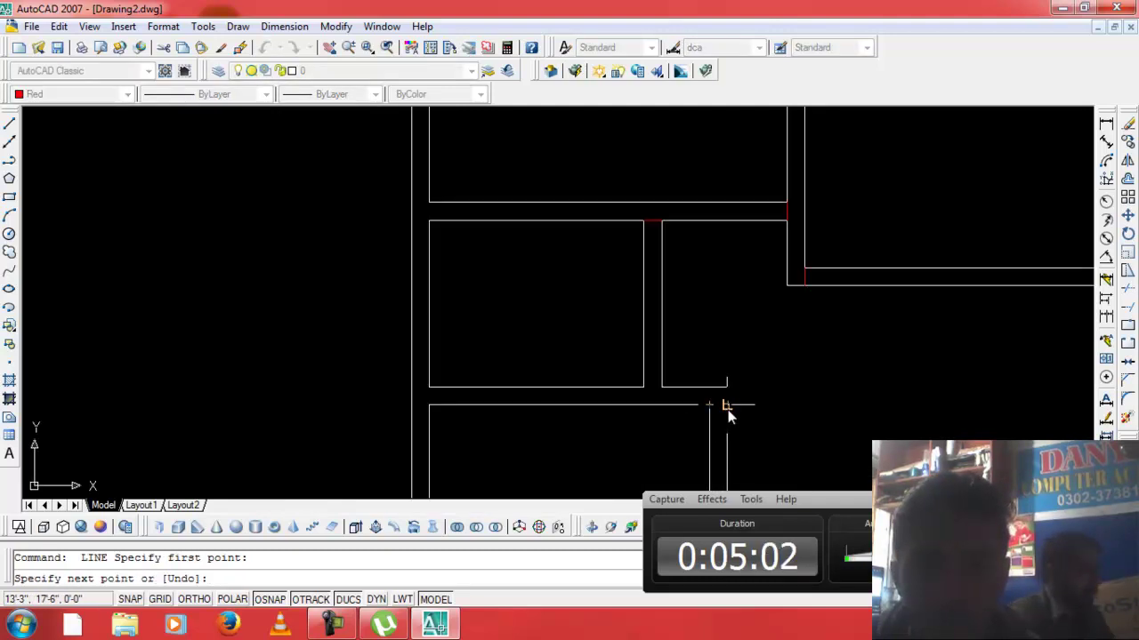
pyautogui.click(728, 406)
pyautogui.press('Return')
pyautogui.press('Return')
pyautogui.scroll(-2, 746, 415)
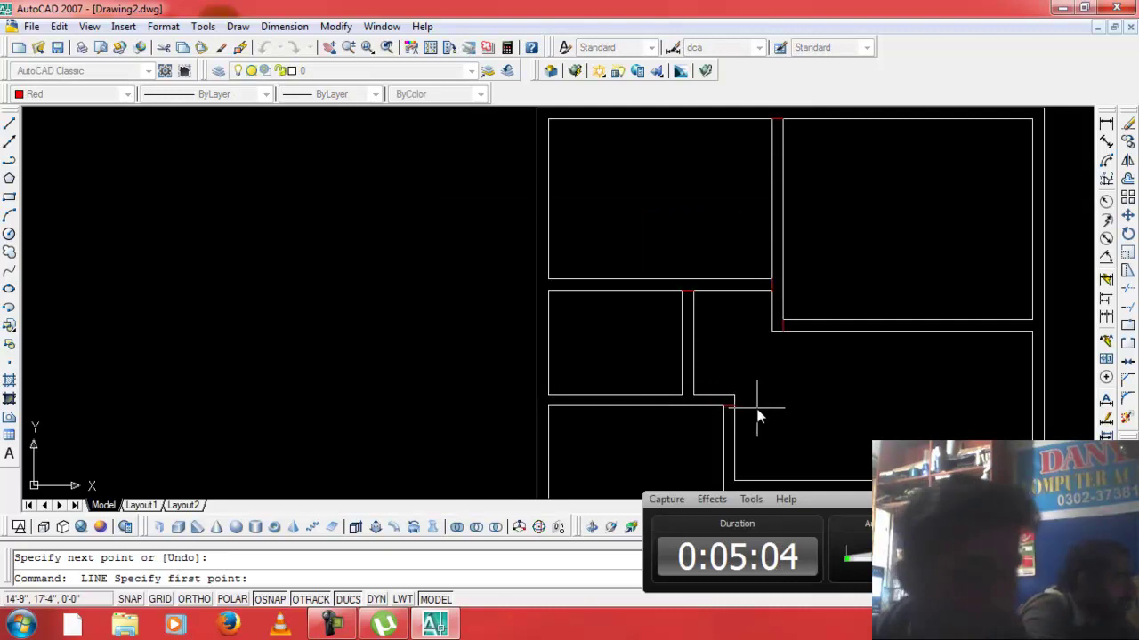
# Begin a line at a wall endpoint and abandon it without drawing.
pyautogui.scroll(-3, 759, 415)
pyautogui.scroll(1, 756, 454)
pyautogui.scroll(2, 749, 451)
pyautogui.scroll(3, 740, 443)
pyautogui.scroll(1, 734, 431)
pyautogui.scroll(2, 734, 422)
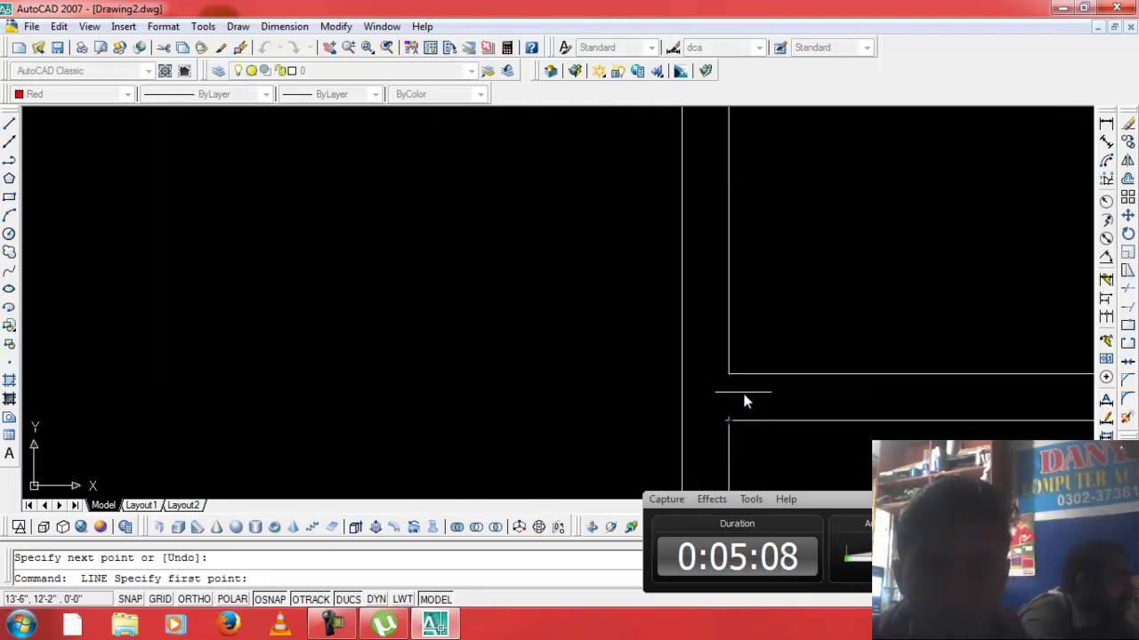
pyautogui.click(729, 375)
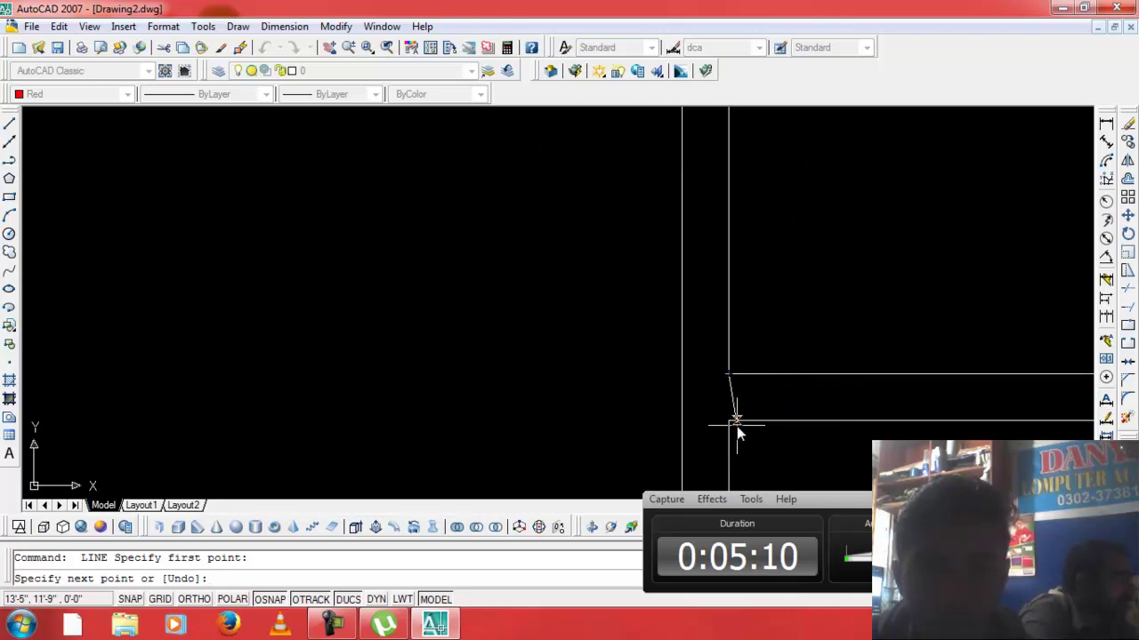
pyautogui.scroll(-2, 728, 426)
pyautogui.press('Return')
pyautogui.scroll(-2, 725, 438)
pyautogui.scroll(-3, 719, 454)
pyautogui.scroll(5, 712, 471)
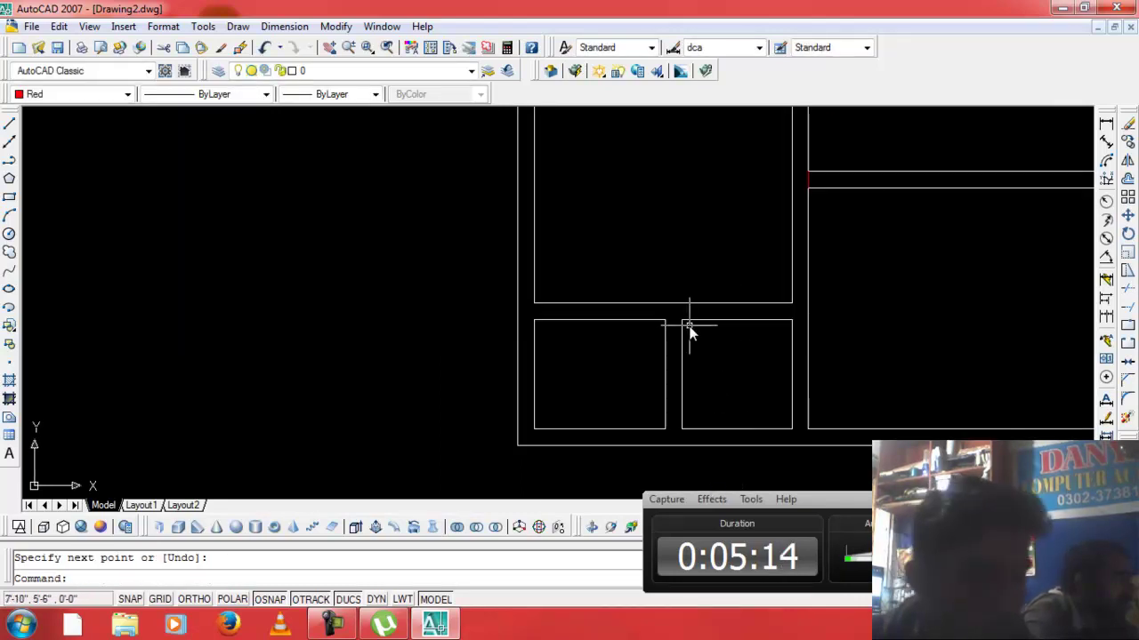
# Draw a vertical red line across the wall at the lower wall end.
pyautogui.press('Return')
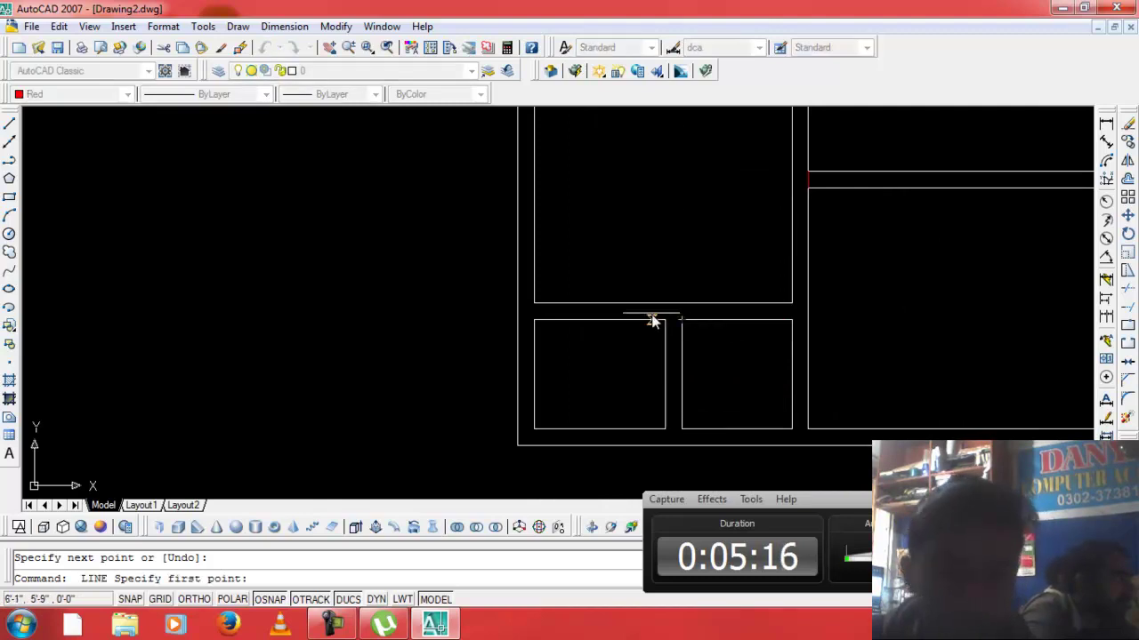
pyautogui.scroll(3, 663, 312)
pyautogui.click(680, 339)
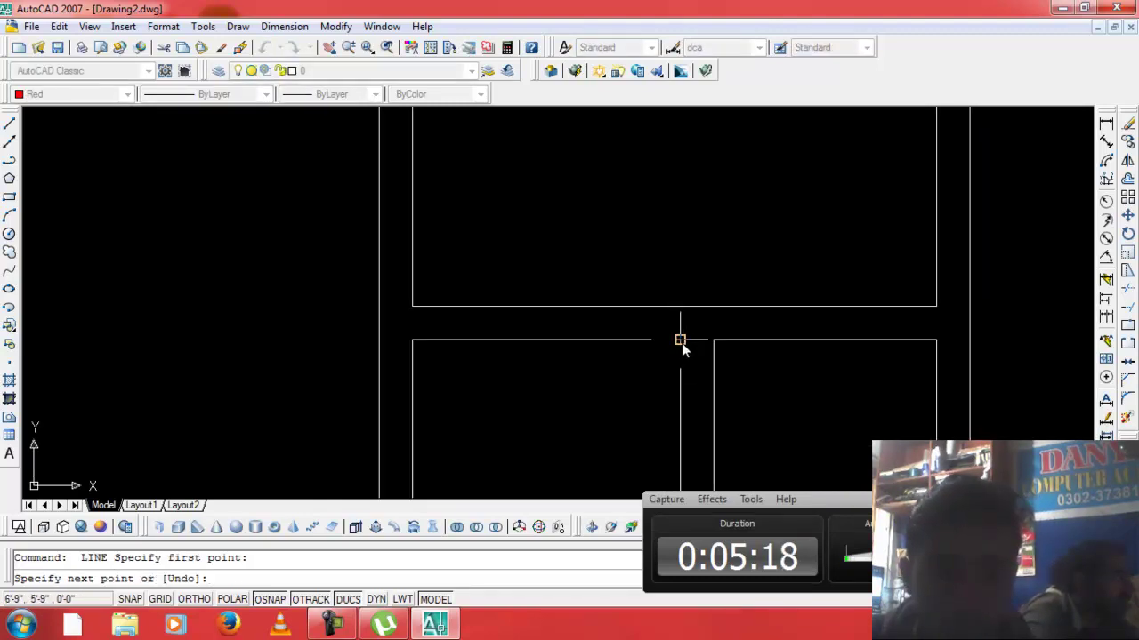
pyautogui.click(680, 306)
pyautogui.press('Return')
pyautogui.scroll(-4, 709, 307)
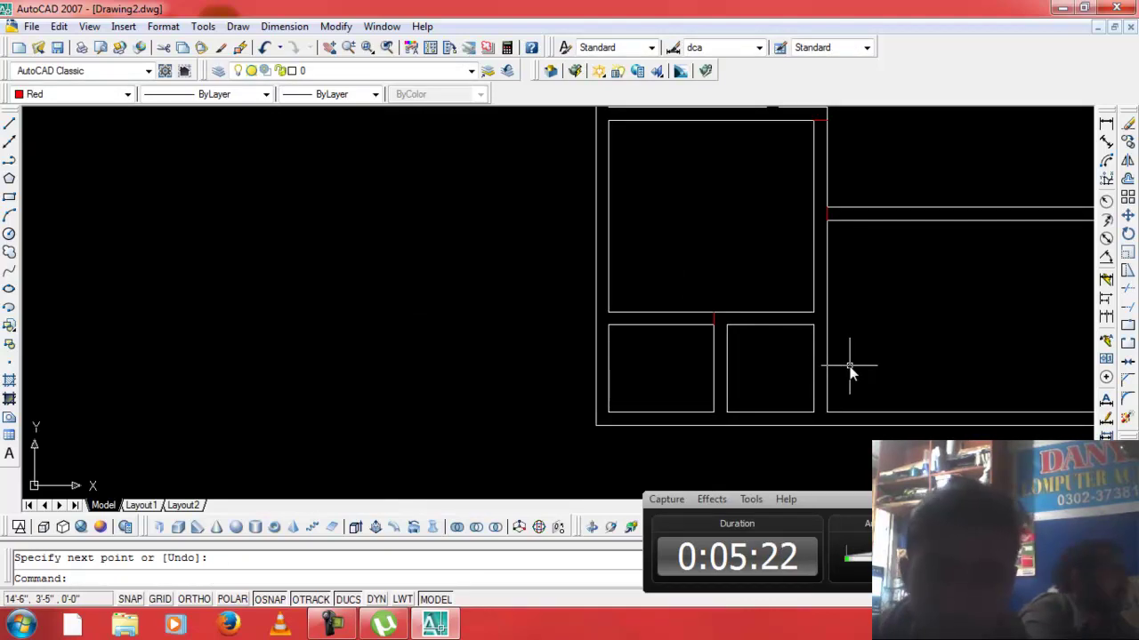
# Draw a line at the right wall corner, then undo the stray segment and cancel.
pyautogui.press('Return')
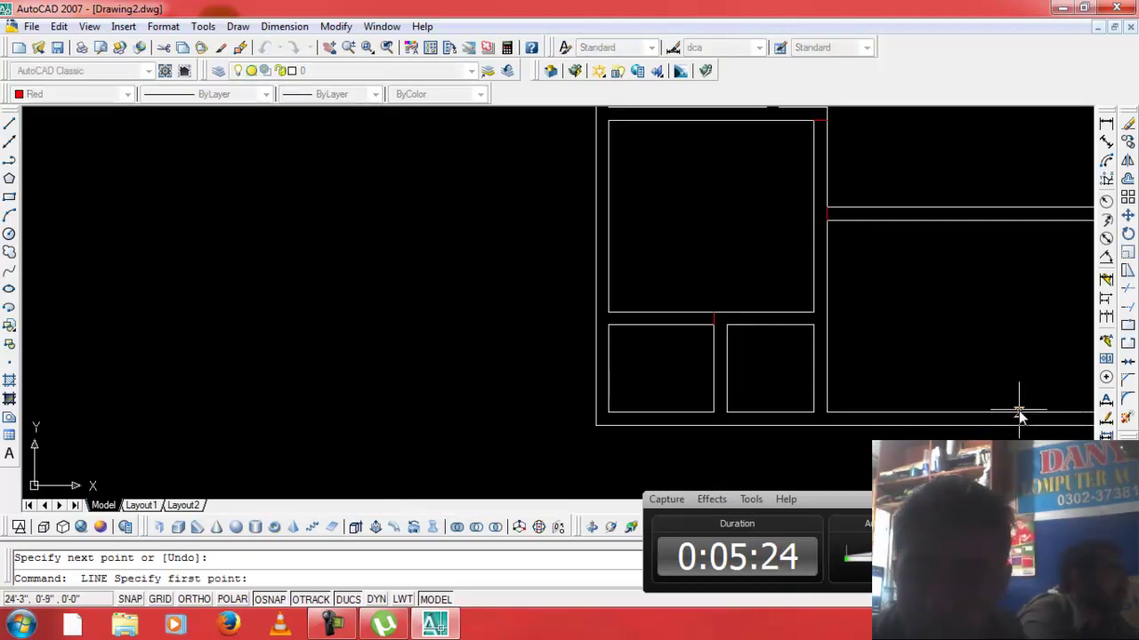
pyautogui.click(1001, 415)
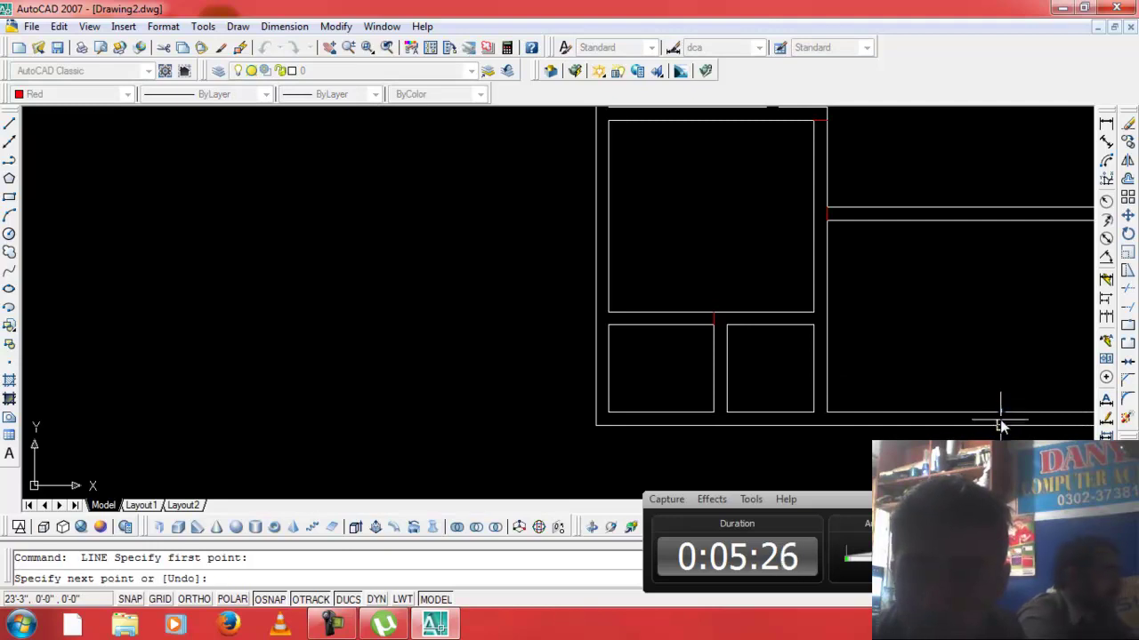
pyautogui.click(1001, 425)
pyautogui.hotkey('ctrl', 'z')
pyautogui.press('Escape')
pyautogui.scroll(-3, 1029, 382)
pyautogui.scroll(-3, 1024, 216)
pyautogui.scroll(-3, 1029, 152)
pyautogui.scroll(-2, 679, 303)
# Zoom to the whole drawing and window-select the entire floor plan.
pyautogui.scroll(-3, 401, 381)
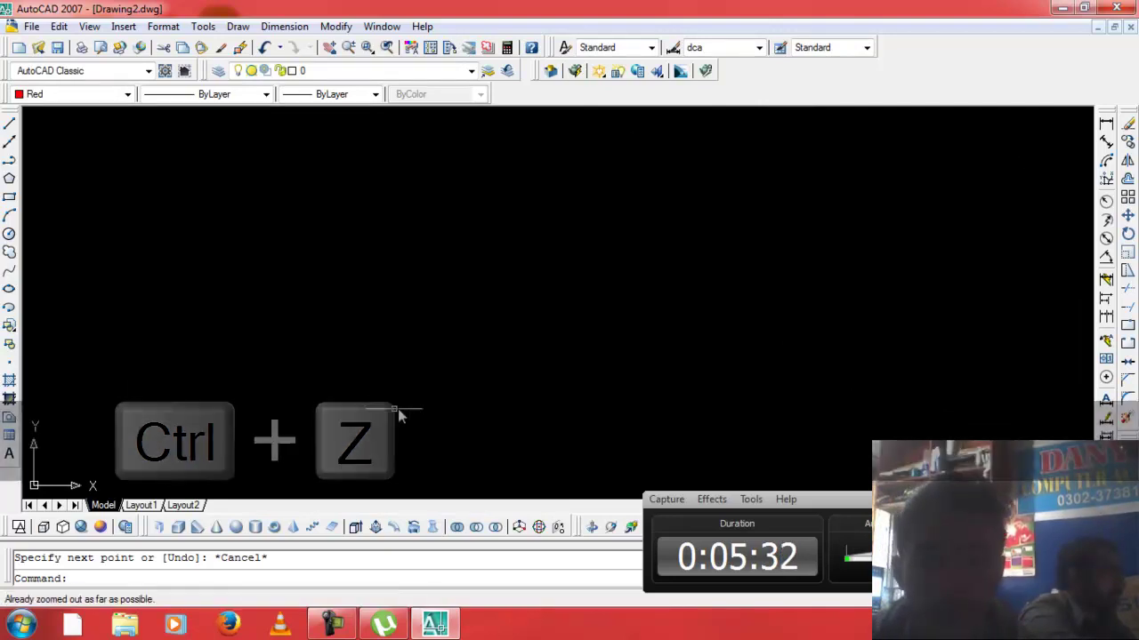
pyautogui.write('z')
pyautogui.press('Return')
pyautogui.write('a')
pyautogui.press('Return')
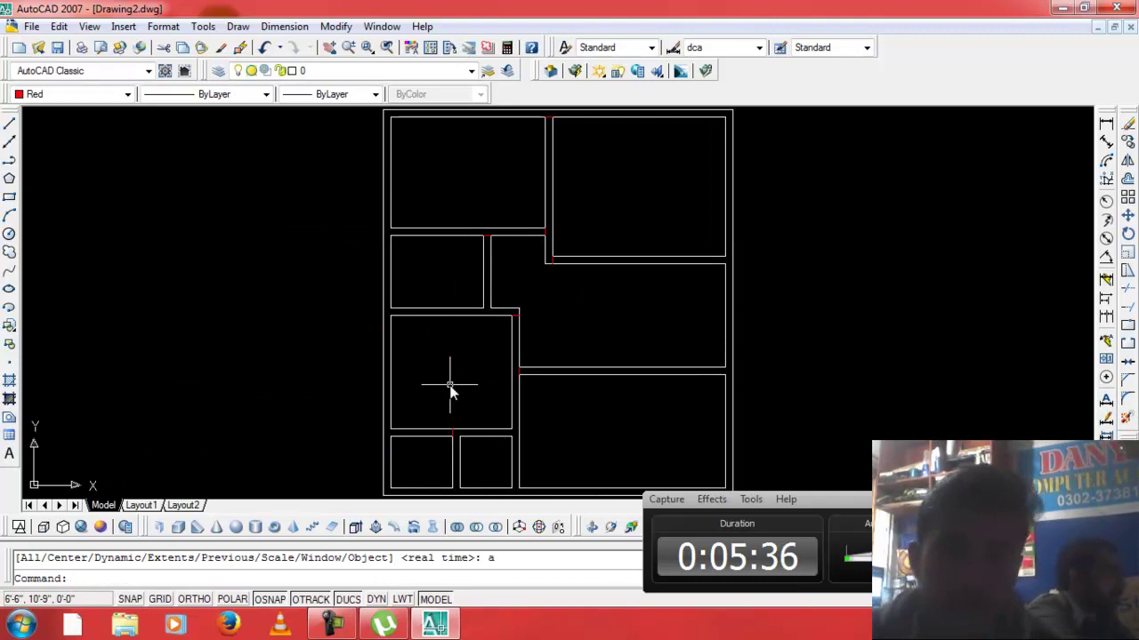
pyautogui.scroll(-1, 521, 372)
pyautogui.click(696, 193)
pyautogui.click(381, 478)
# Copy the selected floor plan to a new position.
pyautogui.write('o')
pyautogui.press('Return')
pyautogui.click(407, 425)
pyautogui.click(131, 436)
pyautogui.press('Escape')
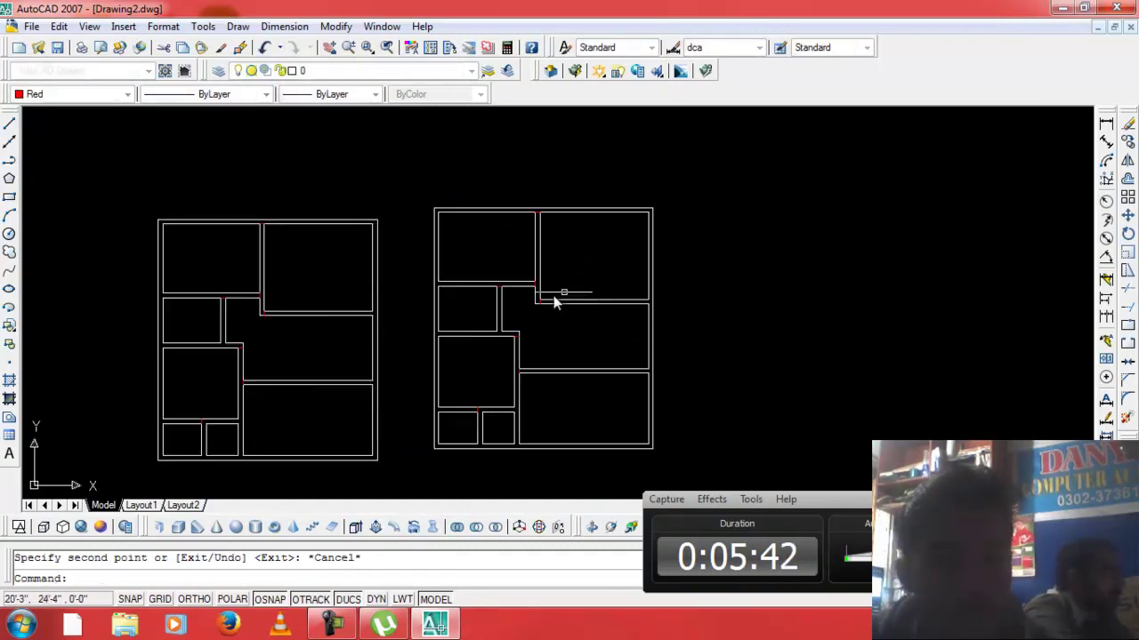
# Move the copied floor plan further to the right of the original.
pyautogui.click(713, 147)
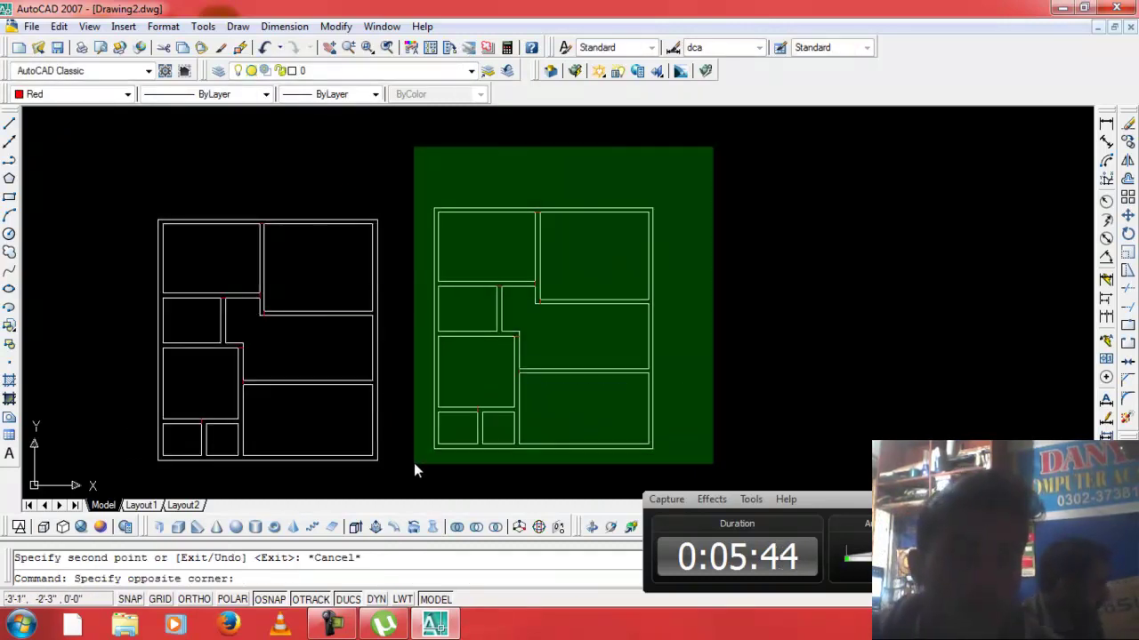
pyautogui.click(414, 474)
pyautogui.press('Return')
pyautogui.click(412, 460)
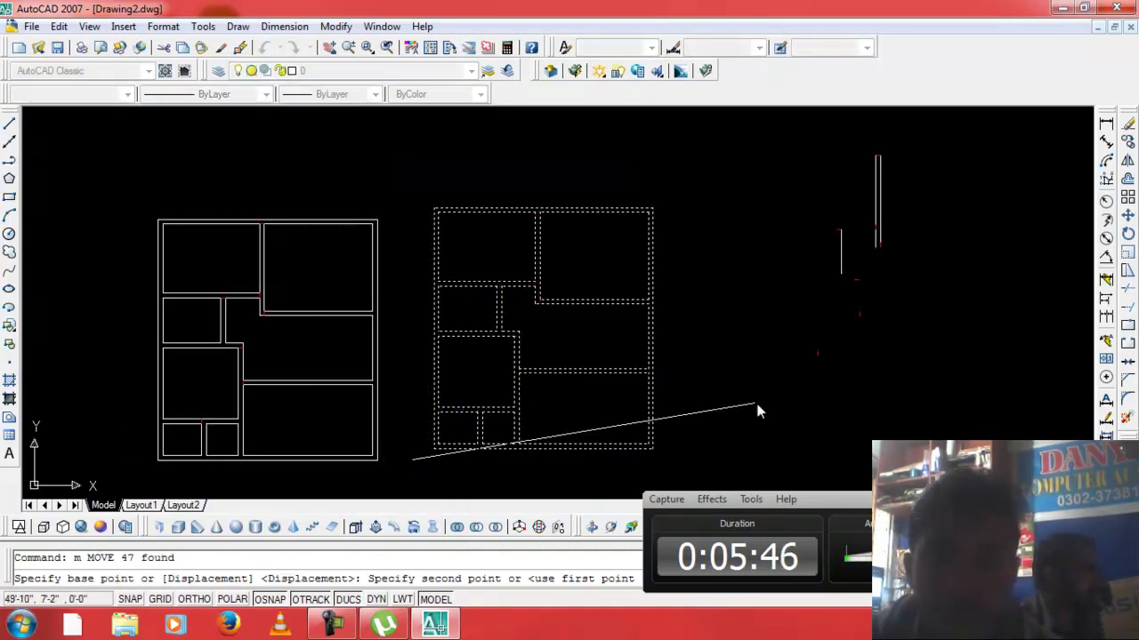
pyautogui.click(725, 465)
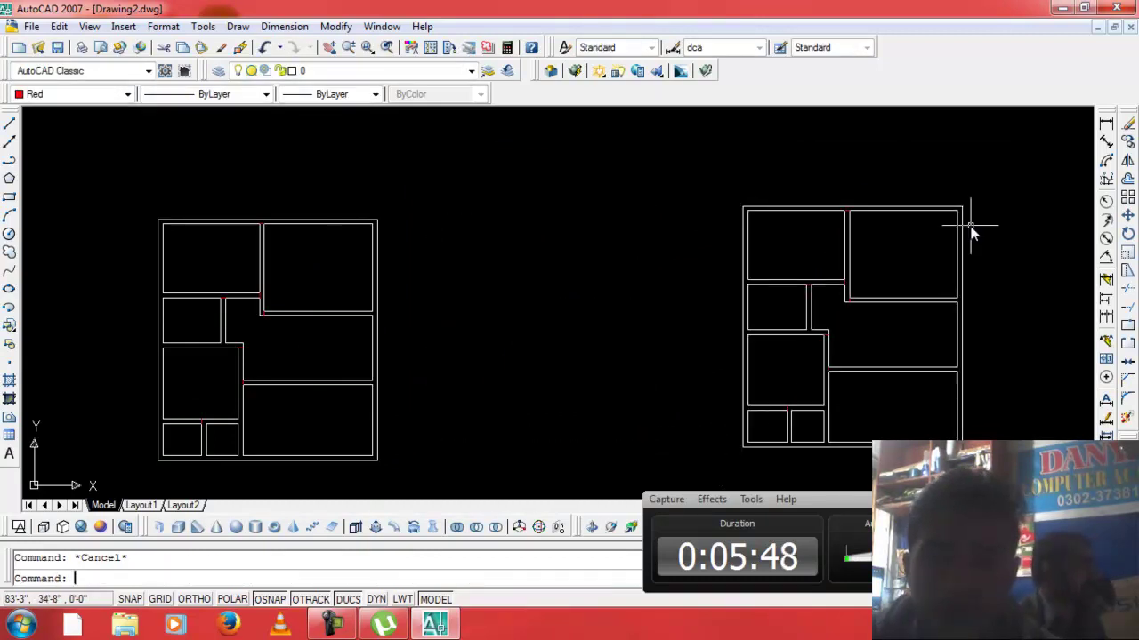
# Offset three short red wall segments by 9 to mark opening edges.
pyautogui.press('Escape')
pyautogui.write('o')
pyautogui.press('Return')
pyautogui.write('9')
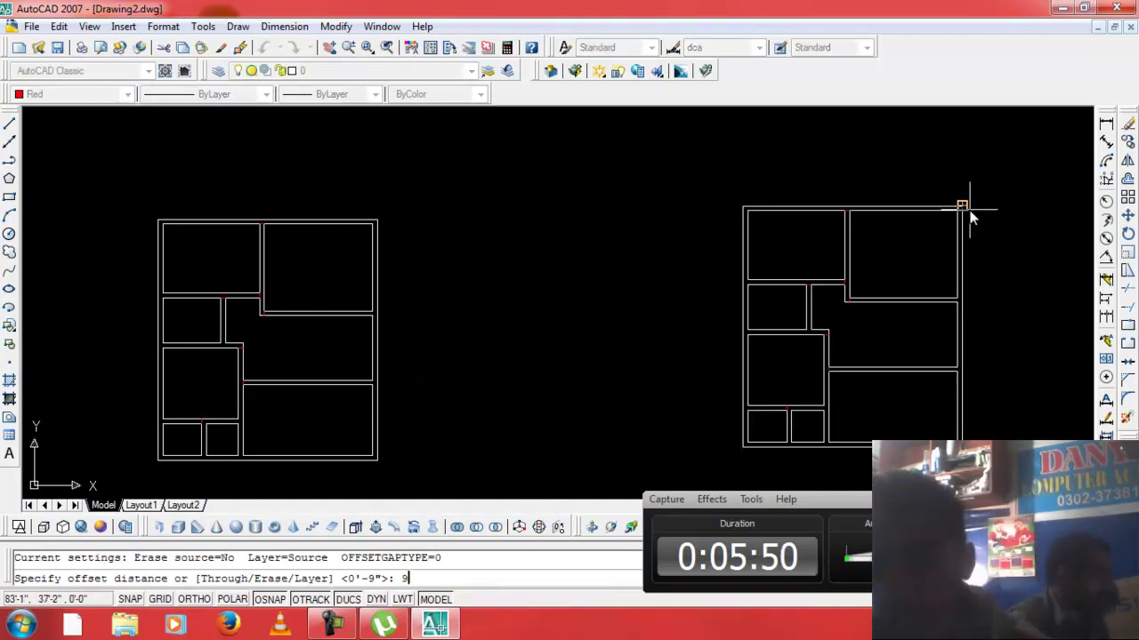
pyautogui.press('Return')
pyautogui.scroll(2, 950, 218)
pyautogui.scroll(5, 836, 227)
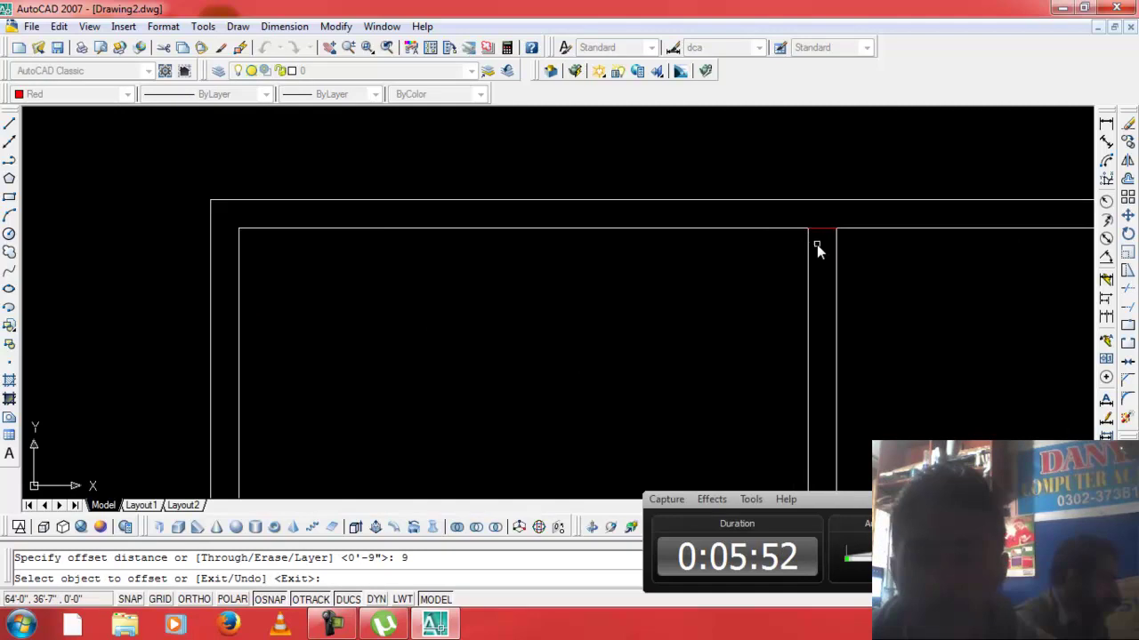
pyautogui.click(821, 231)
pyautogui.click(830, 278)
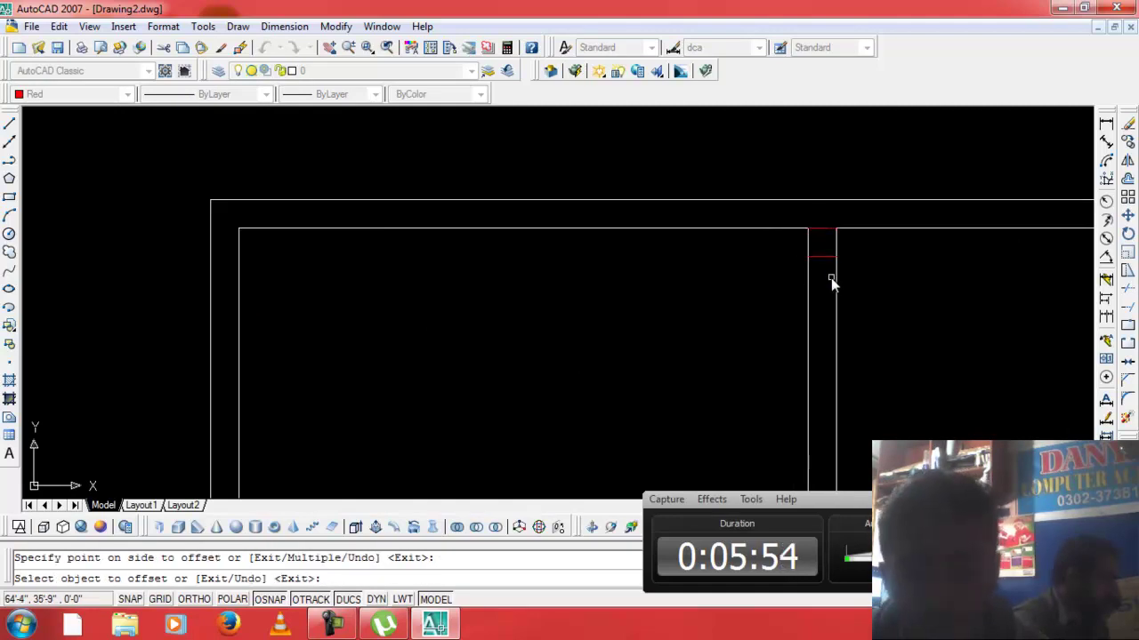
pyautogui.scroll(-2, 828, 267)
pyautogui.scroll(-1, 836, 409)
pyautogui.scroll(3, 834, 359)
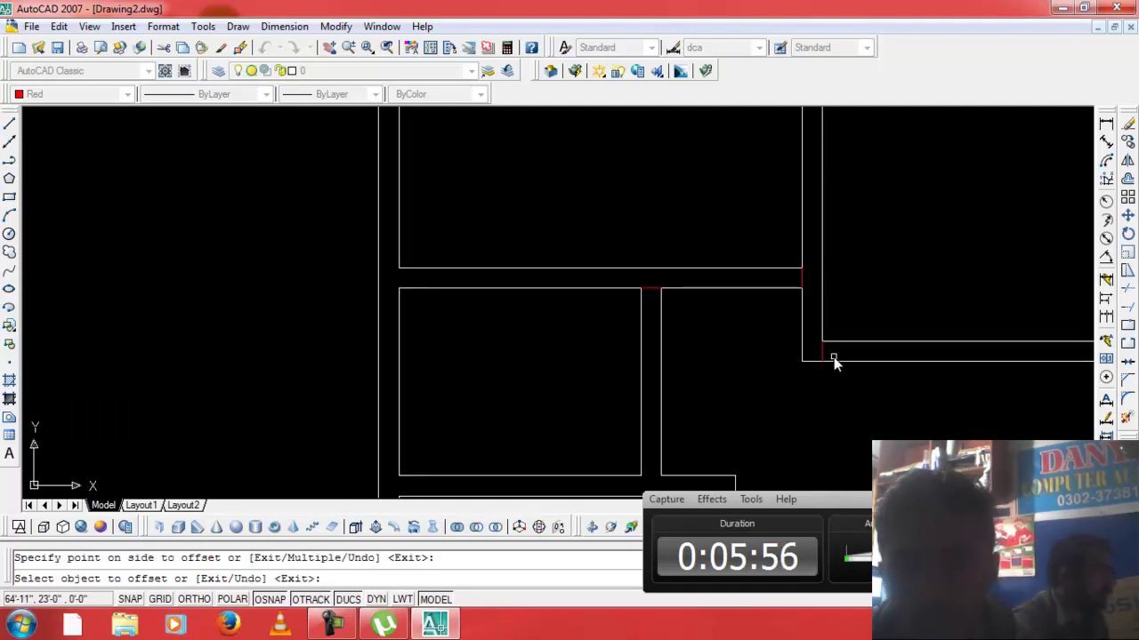
pyautogui.click(823, 356)
pyautogui.click(827, 352)
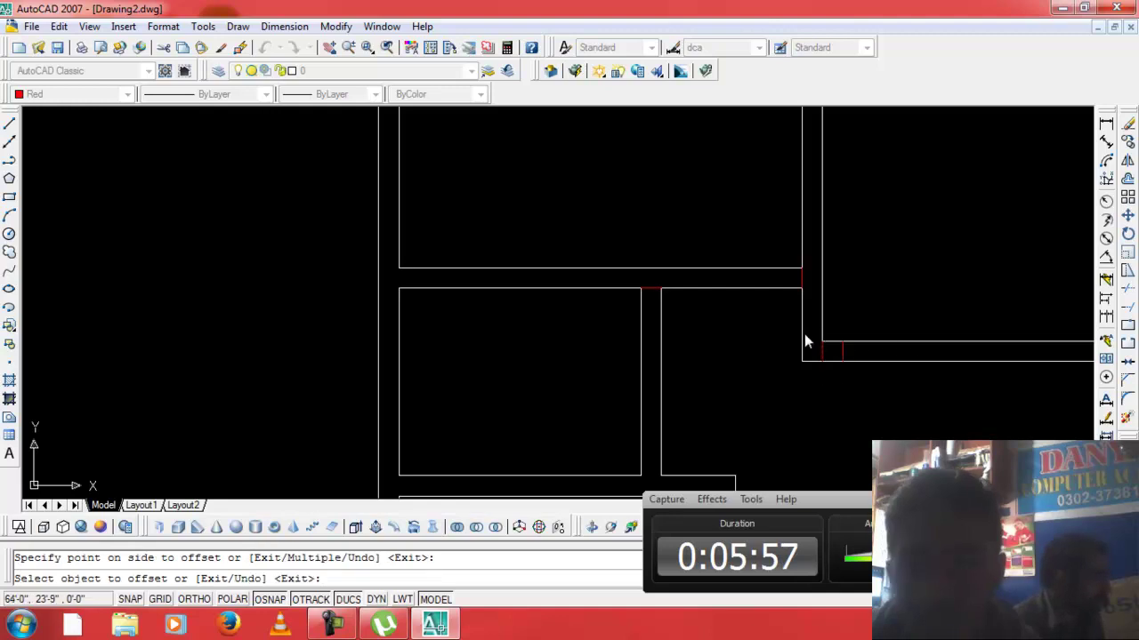
pyautogui.click(801, 283)
pyautogui.click(770, 286)
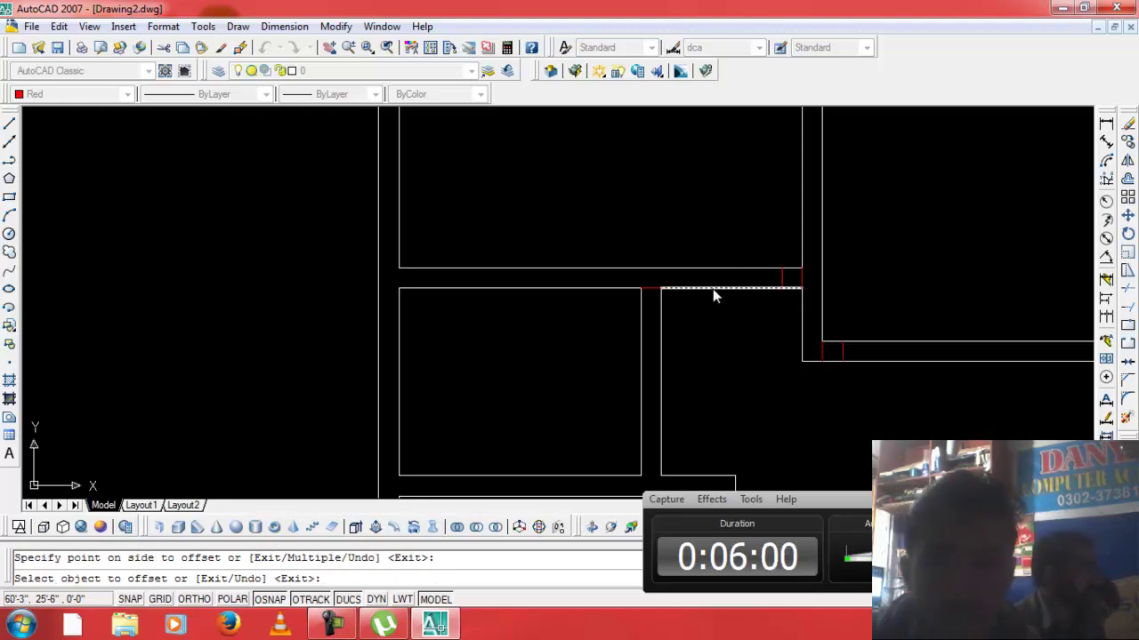
# Offset several more red marker segments by the same 9 distance.
pyautogui.click(656, 292)
pyautogui.click(658, 309)
pyautogui.scroll(-2, 775, 393)
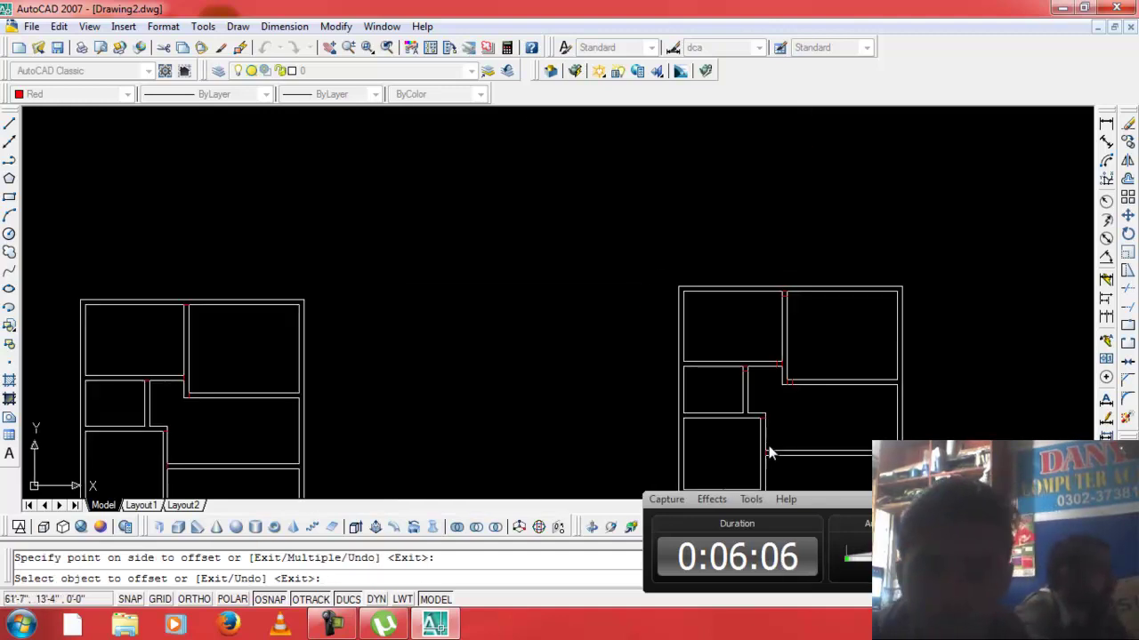
pyautogui.scroll(2, 762, 431)
pyautogui.scroll(1, 753, 402)
pyautogui.click(754, 400)
pyautogui.click(762, 444)
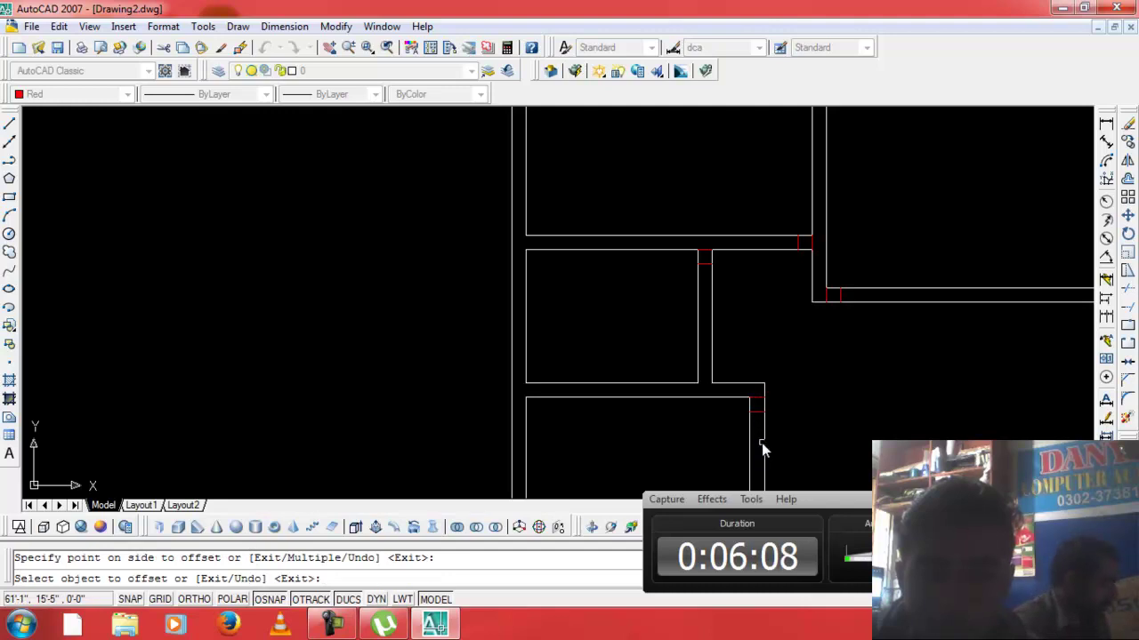
pyautogui.scroll(-2, 762, 443)
pyautogui.scroll(2, 768, 469)
pyautogui.scroll(2, 767, 469)
pyautogui.click(746, 445)
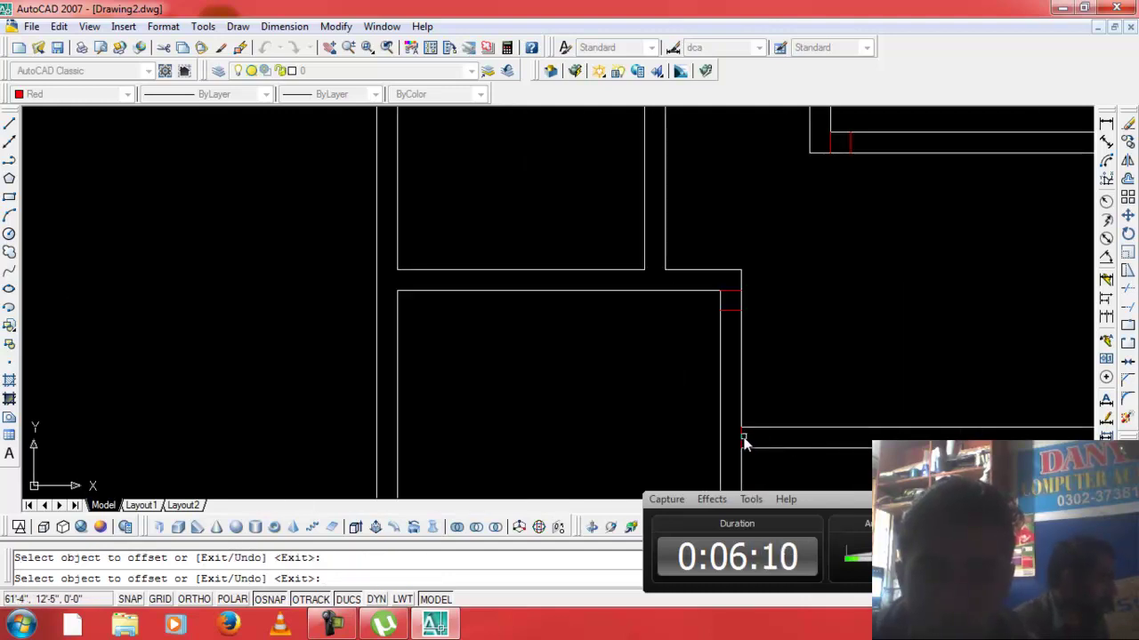
pyautogui.click(742, 440)
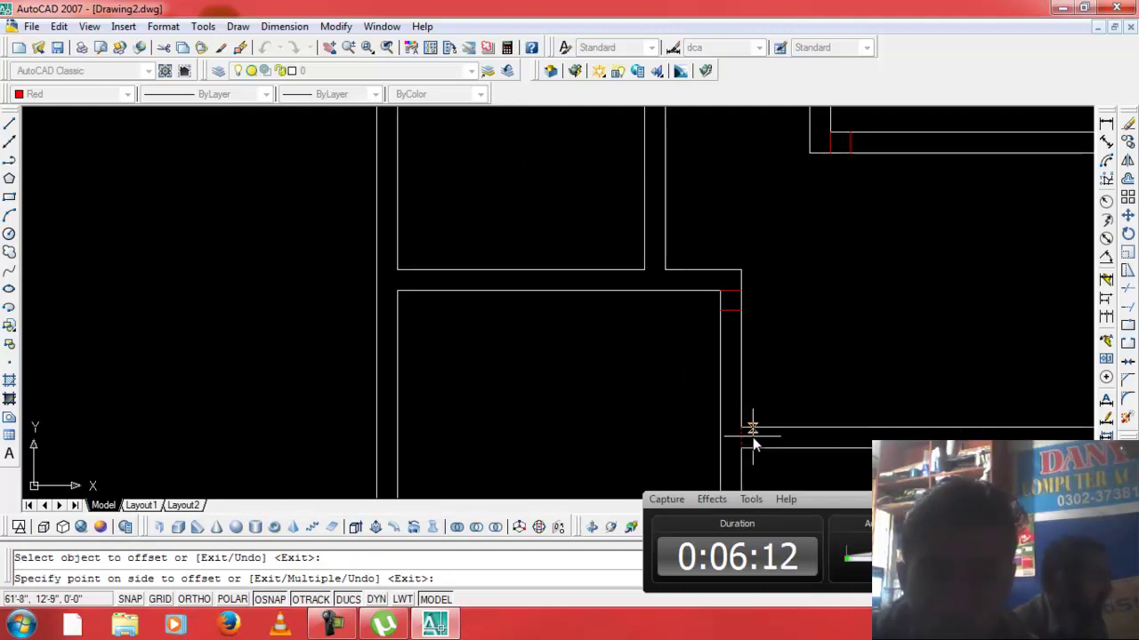
pyautogui.click(753, 437)
pyautogui.scroll(-3, 752, 440)
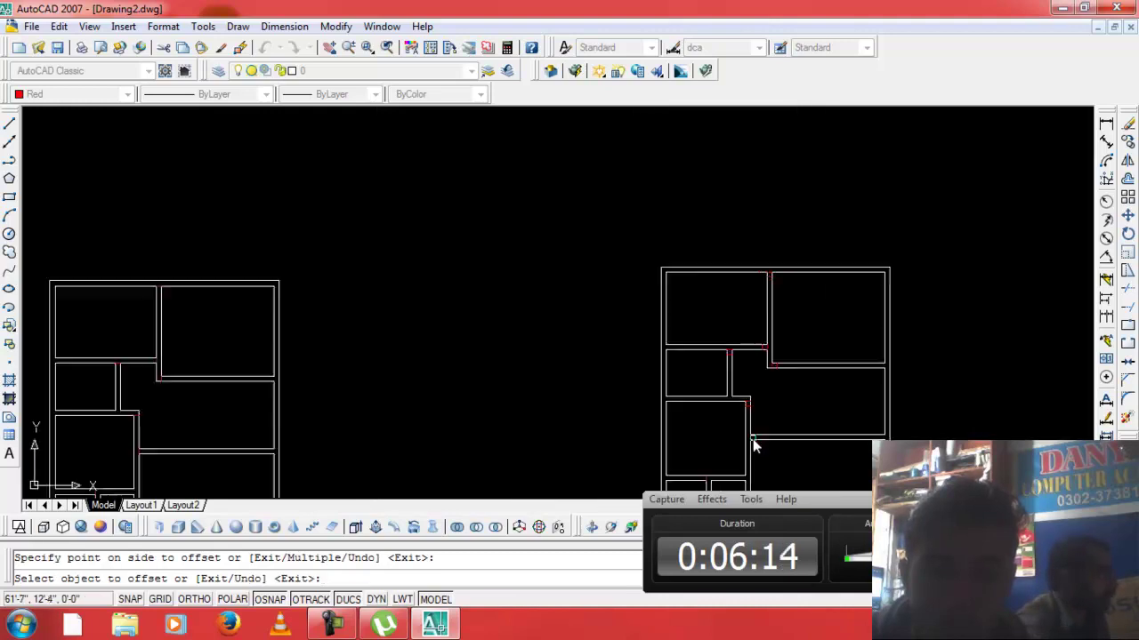
pyautogui.scroll(-3, 753, 444)
pyautogui.scroll(5, 733, 463)
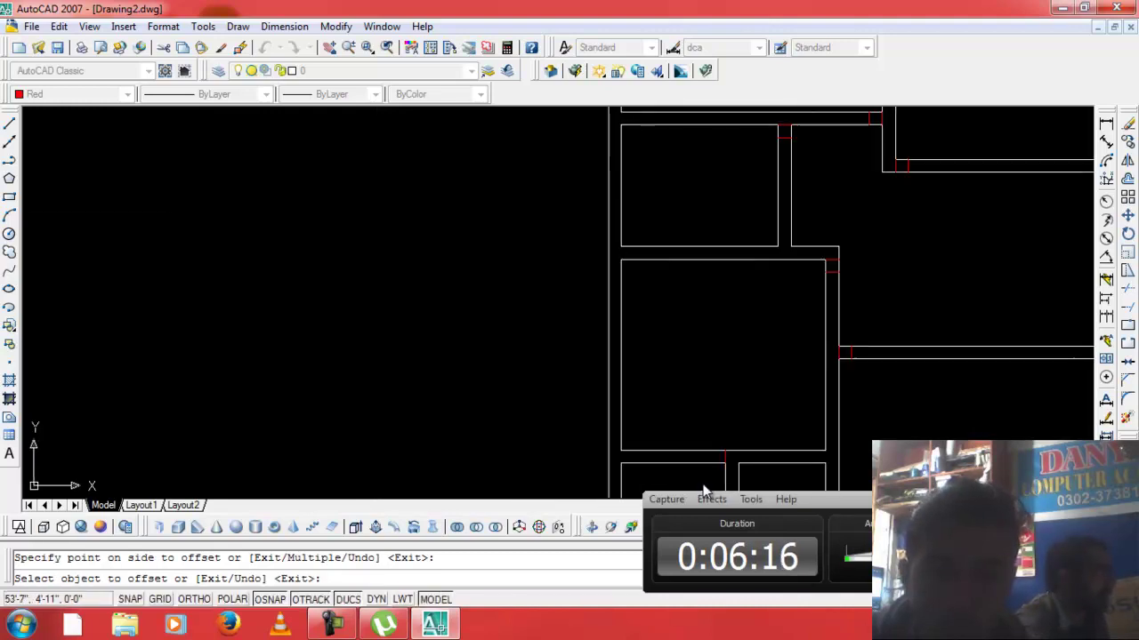
pyautogui.click(722, 459)
pyautogui.click(698, 453)
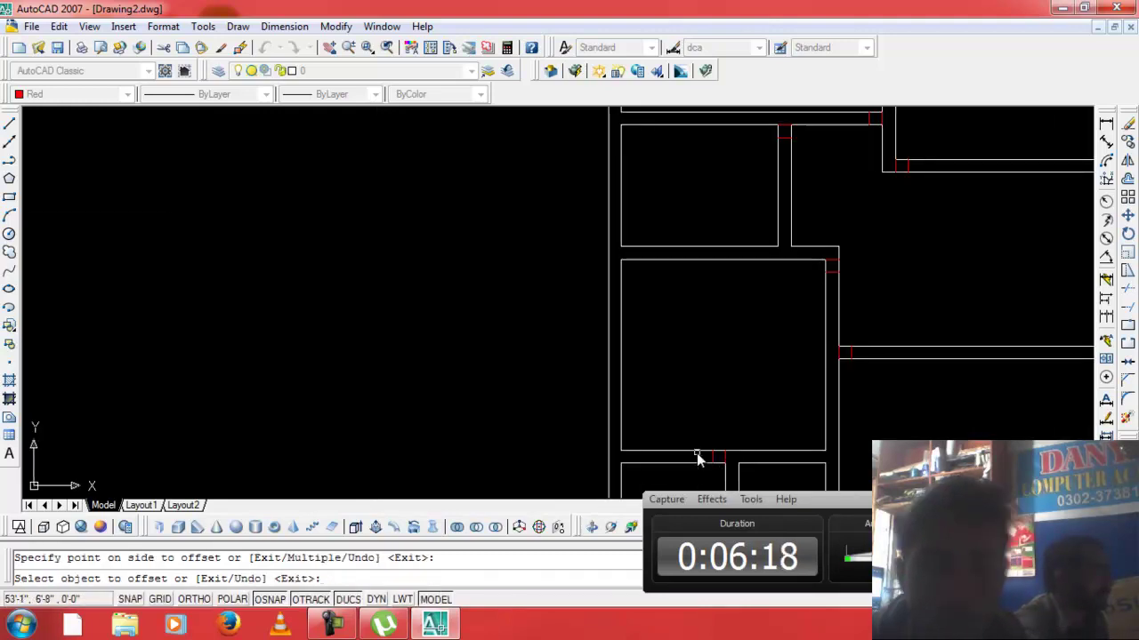
# Start and cancel a trim, then a fresh offset, while zooming around the plan.
pyautogui.press('Escape')
pyautogui.write('tr')
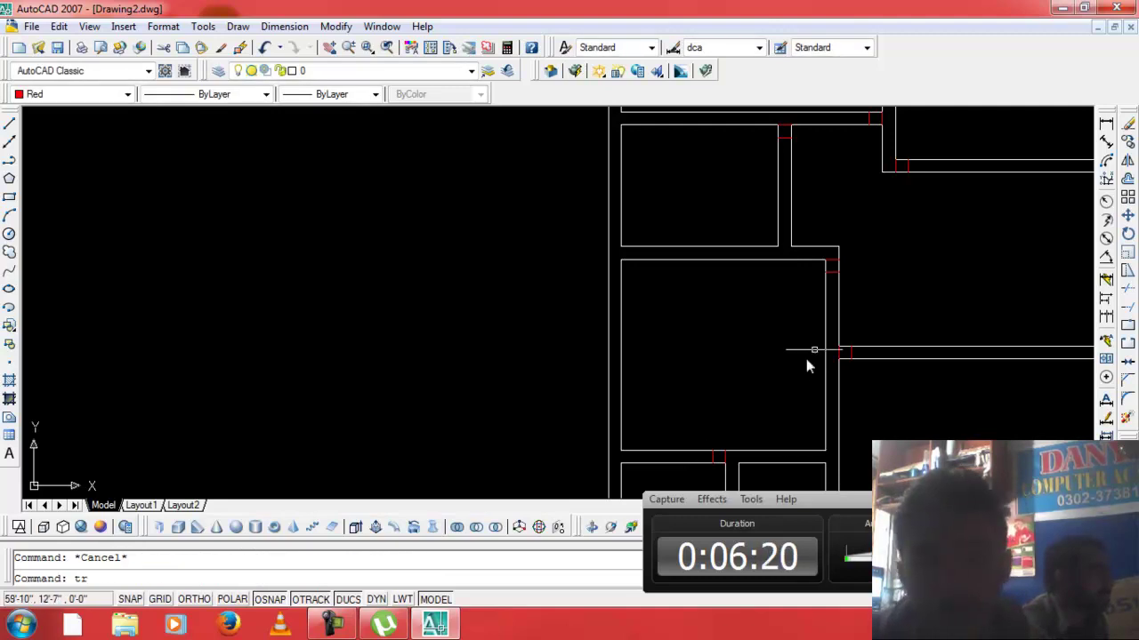
pyautogui.press('Return')
pyautogui.press('Return')
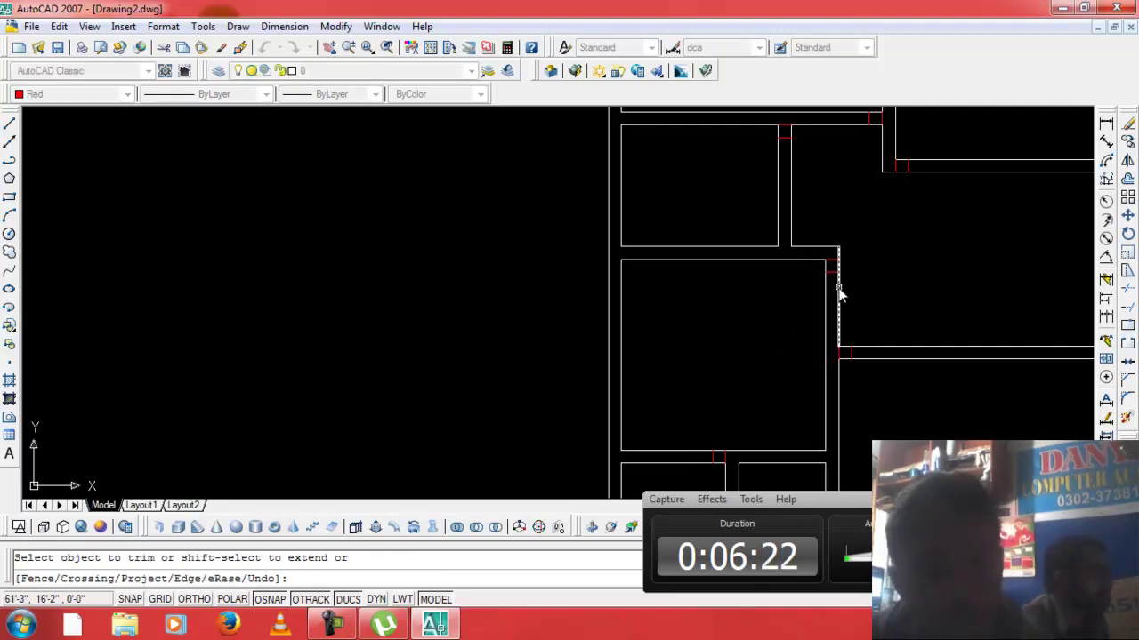
pyautogui.press('Escape')
pyautogui.write('o')
pyautogui.press('Return')
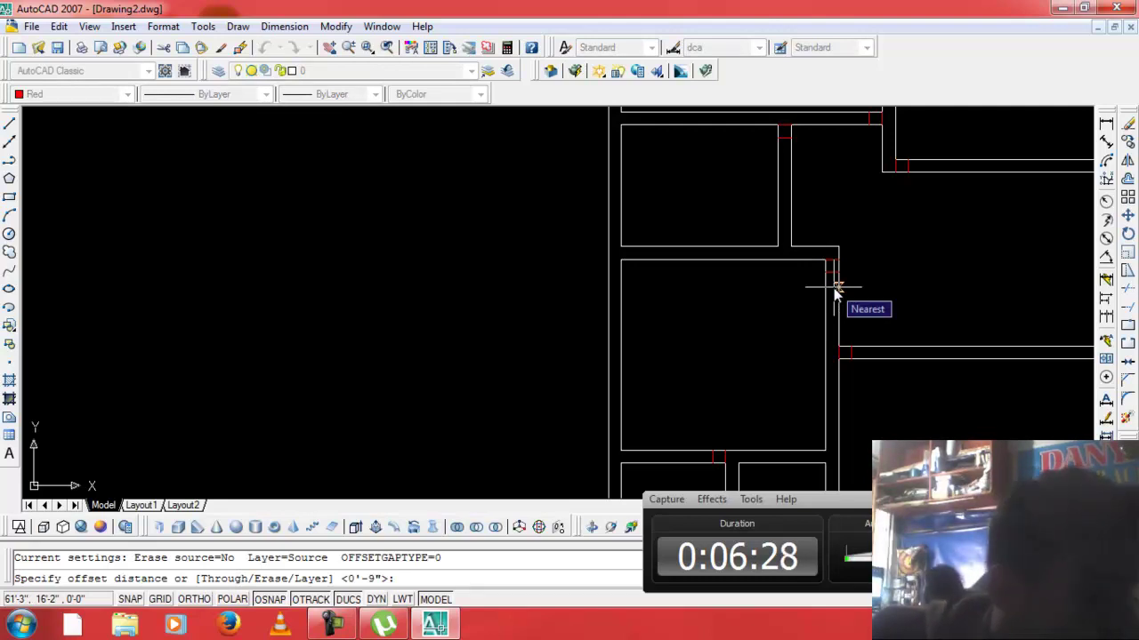
pyautogui.scroll(-3, 867, 160)
pyautogui.scroll(-2, 889, 129)
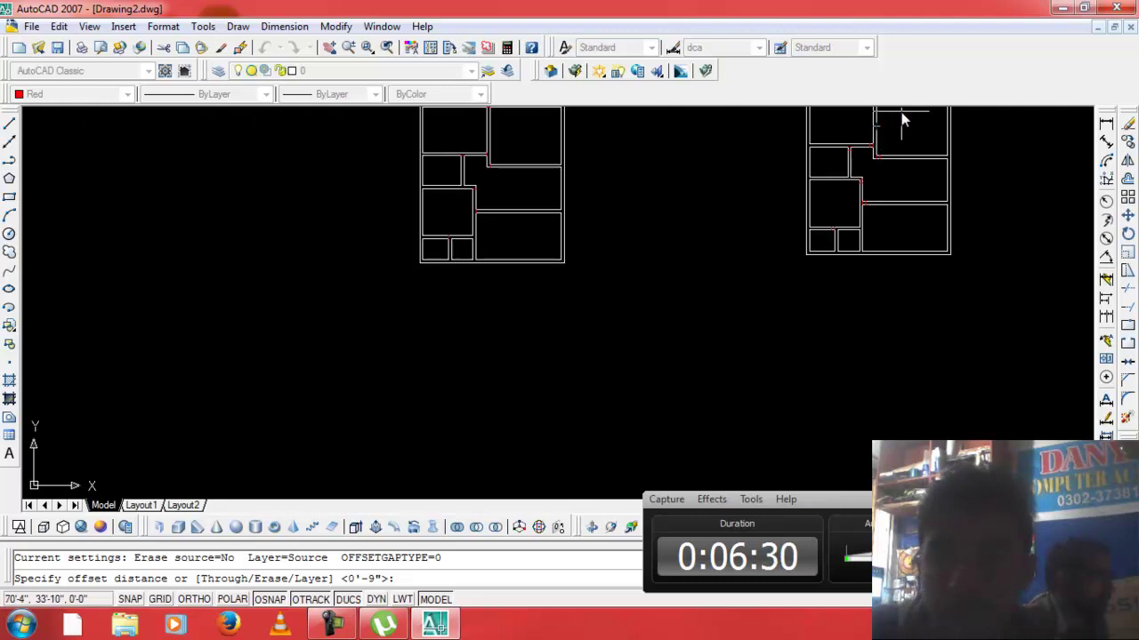
pyautogui.scroll(1, 889, 312)
pyautogui.scroll(-2, 905, 287)
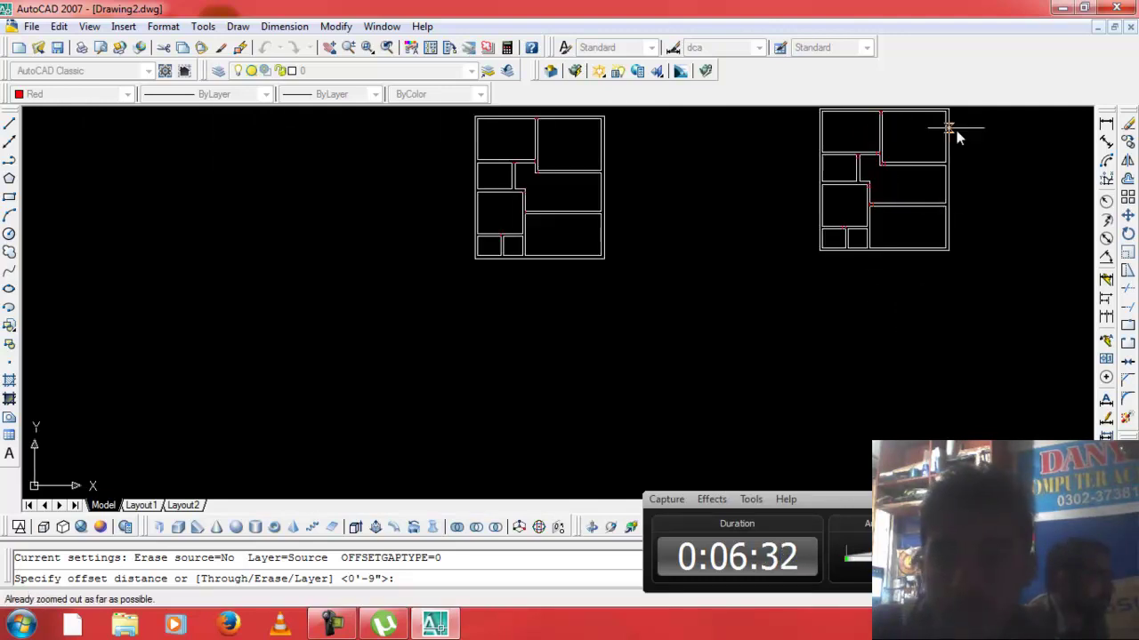
pyautogui.scroll(4, 889, 102)
pyautogui.scroll(2, 823, 115)
pyautogui.scroll(1, 823, 117)
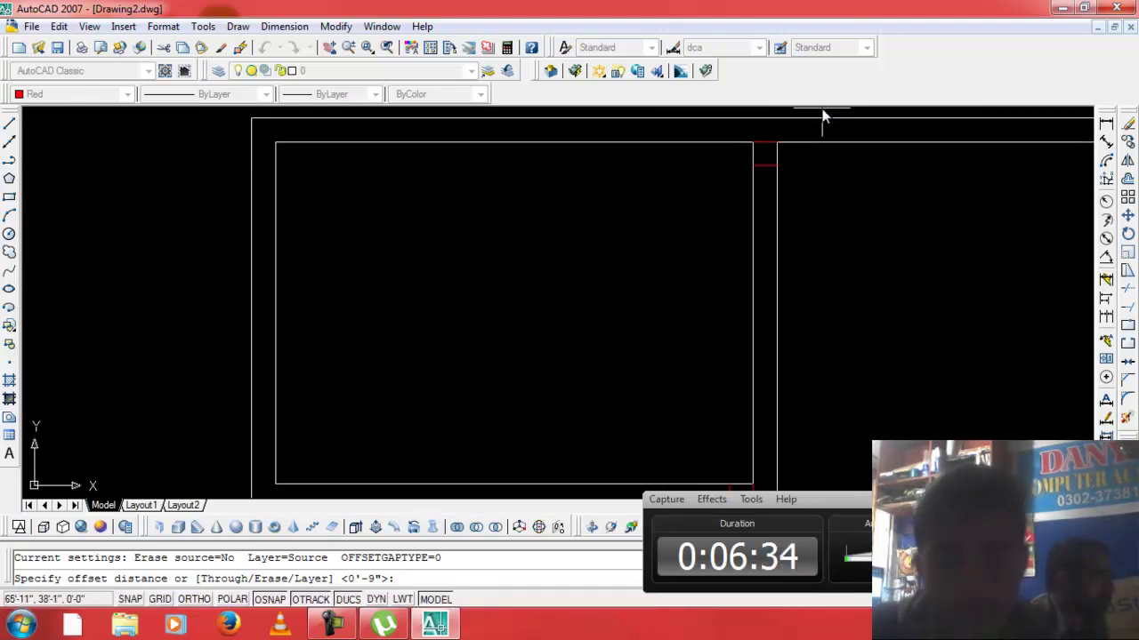
pyautogui.press('Escape')
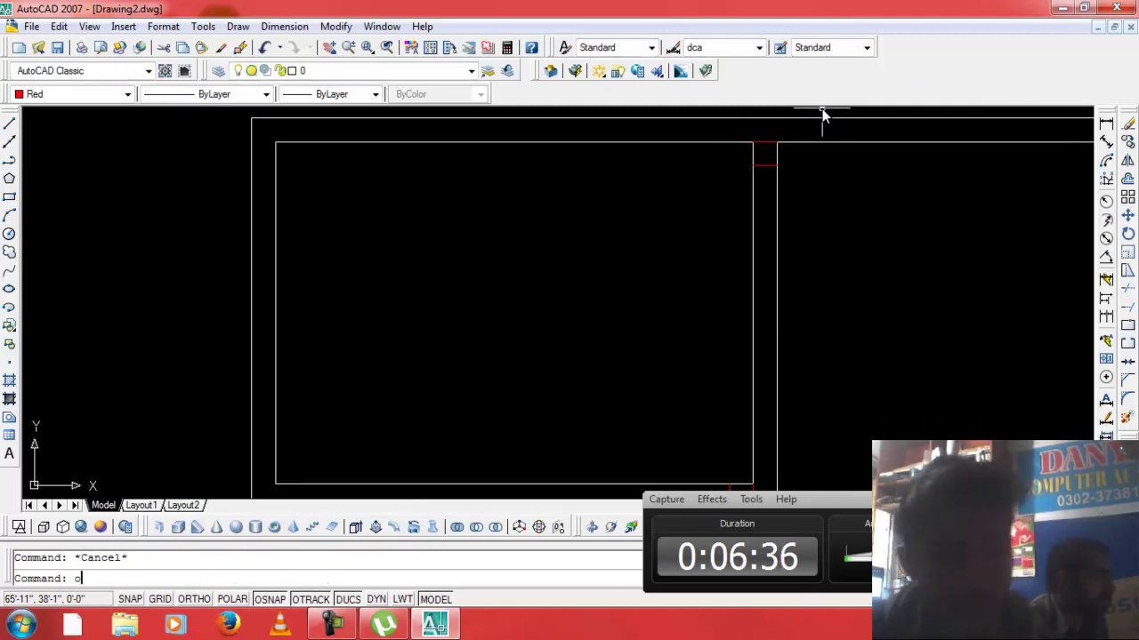
# Offset two red opening lines 3'-6" to mark each opening's far edge.
pyautogui.press('Return')
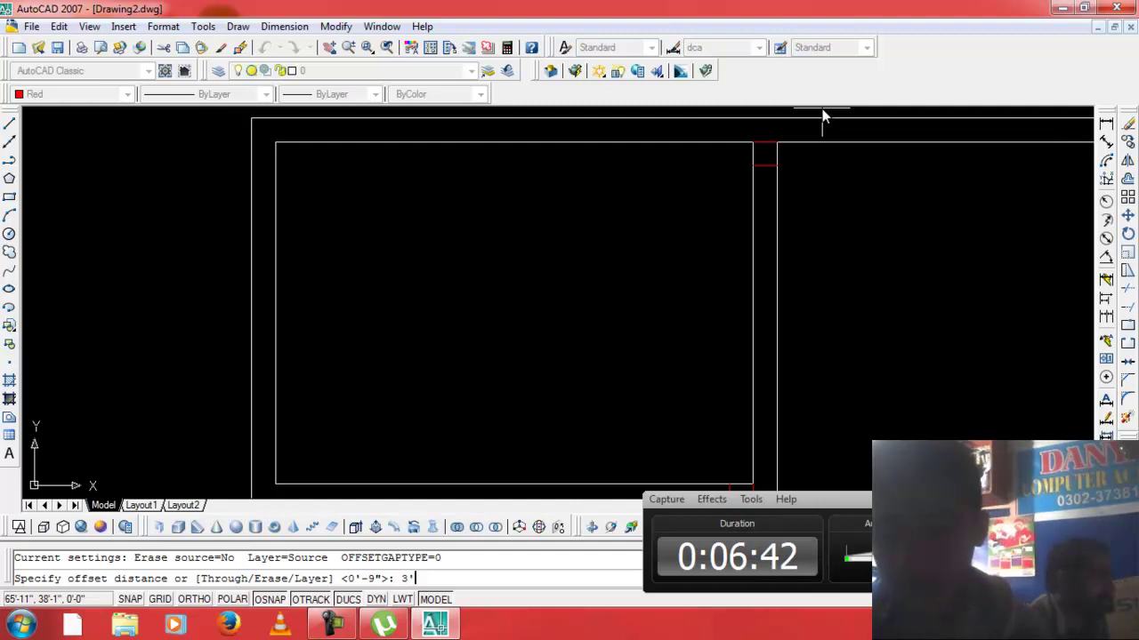
pyautogui.press('Return')
pyautogui.click(755, 168)
pyautogui.click(770, 204)
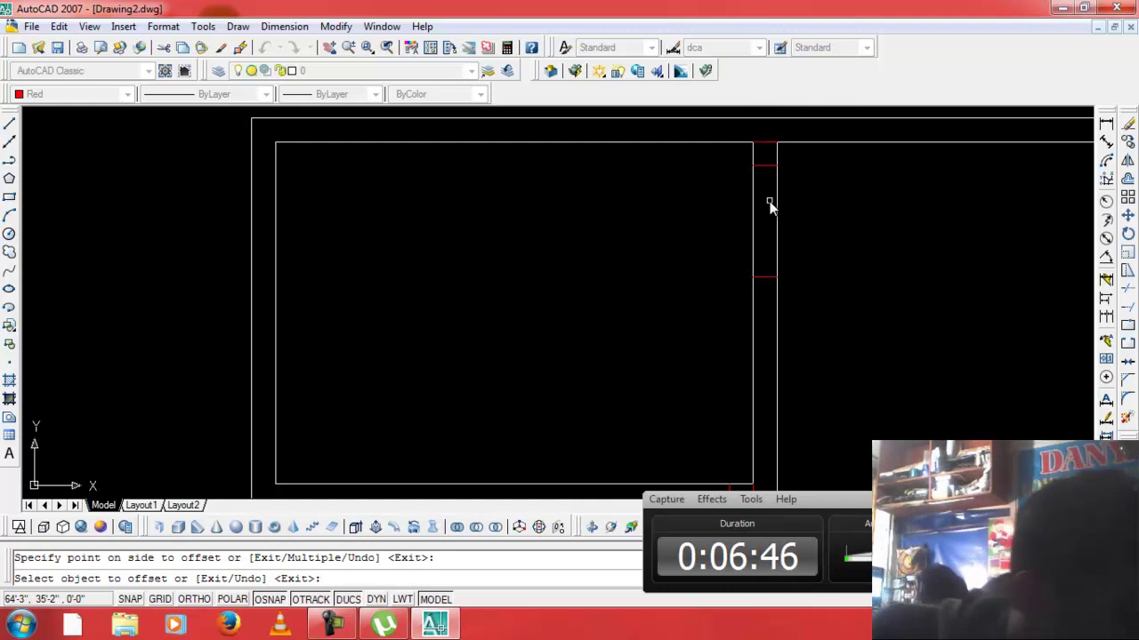
pyautogui.scroll(-3, 823, 223)
pyautogui.scroll(5, 809, 365)
pyautogui.click(826, 367)
pyautogui.click(846, 330)
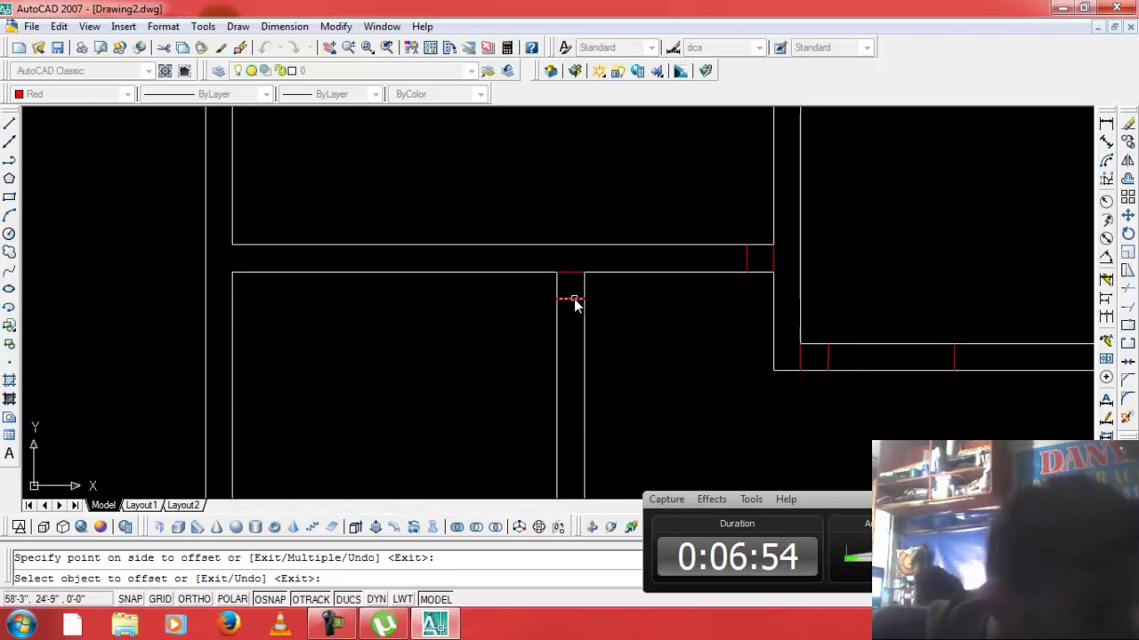
# Offset two more red horizontal markers 3'-6" to complete those openings.
pyautogui.scroll(-3, 587, 311)
pyautogui.scroll(2, 610, 330)
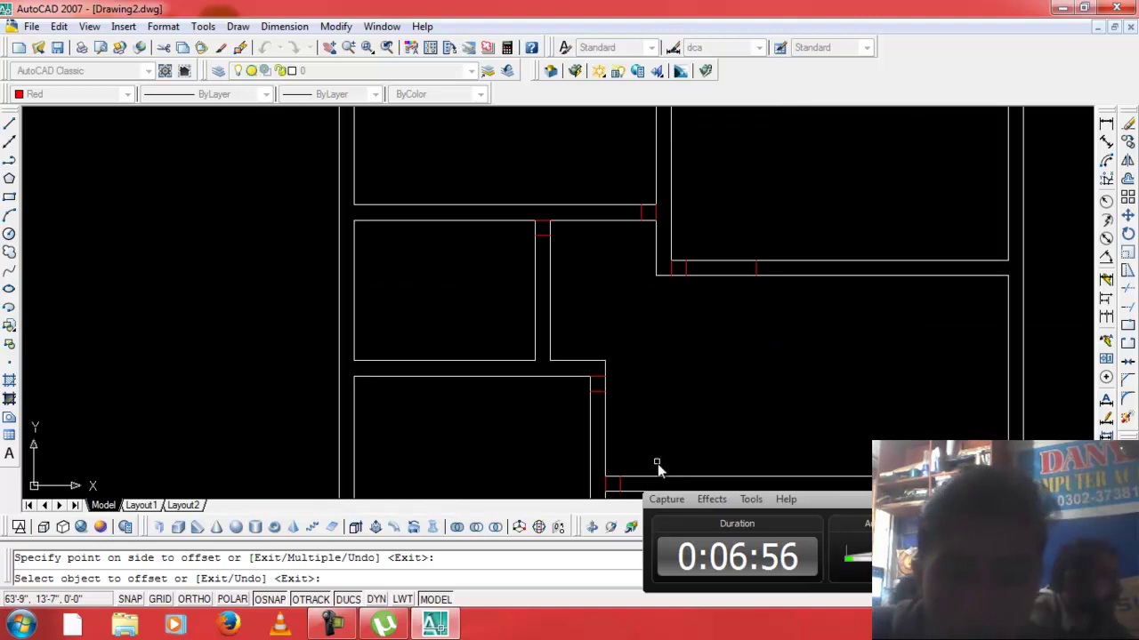
pyautogui.click(608, 382)
pyautogui.click(602, 379)
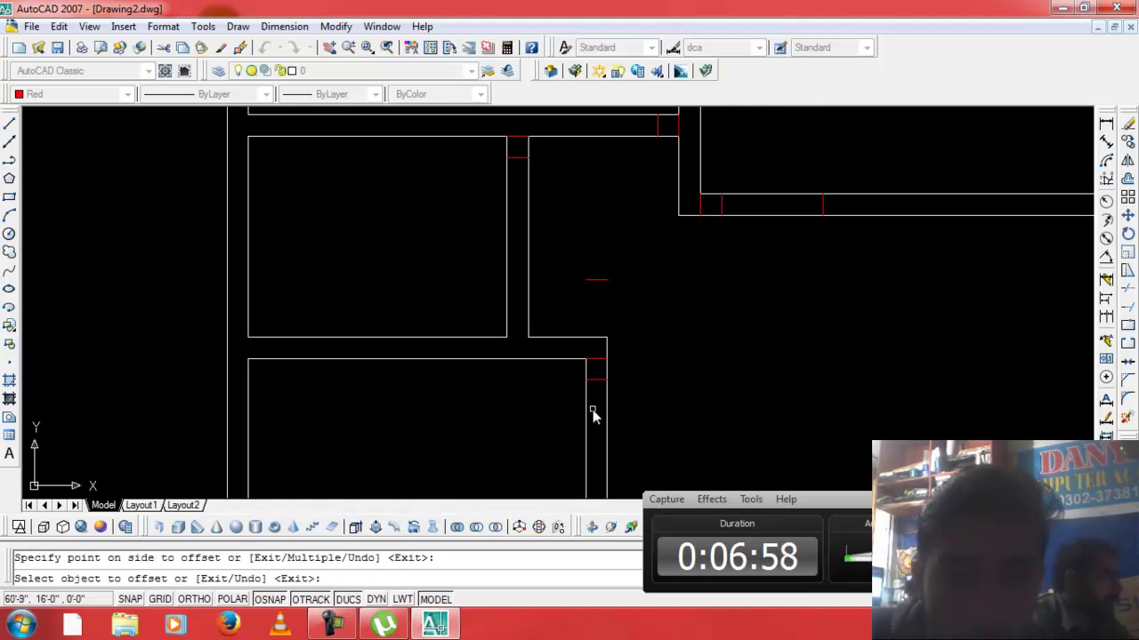
pyautogui.scroll(-4, 623, 293)
pyautogui.scroll(3, 628, 356)
pyautogui.click(630, 435)
pyautogui.click(635, 431)
pyautogui.scroll(-2, 642, 441)
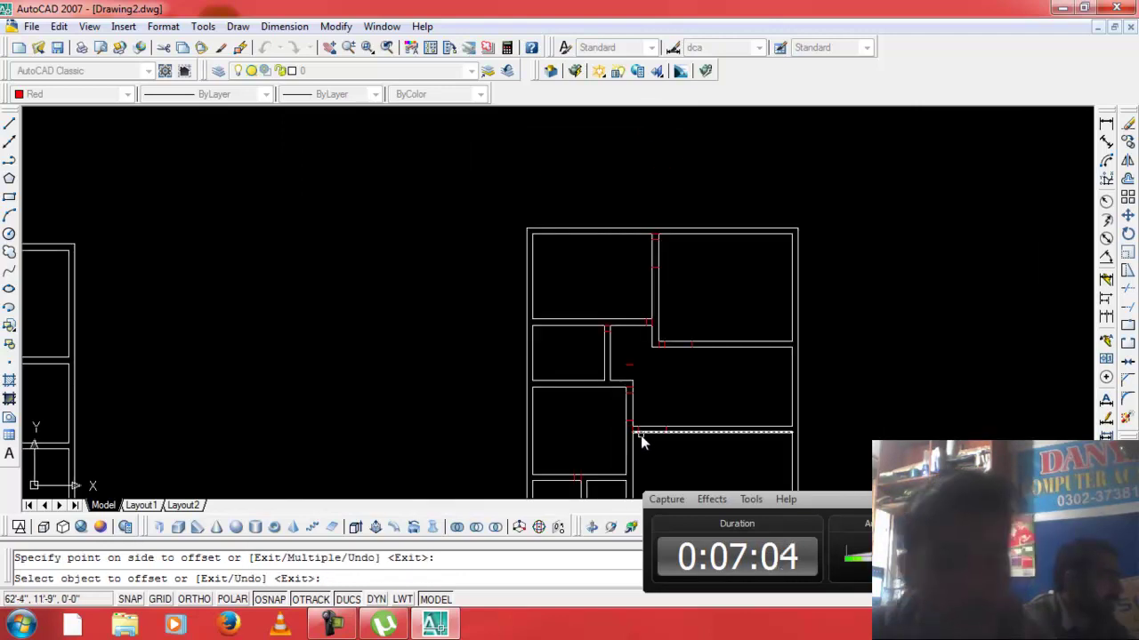
# Delete the stray short red line from the duplicate plan.
pyautogui.press('Escape')
pyautogui.scroll(2, 653, 336)
pyautogui.scroll(2, 623, 374)
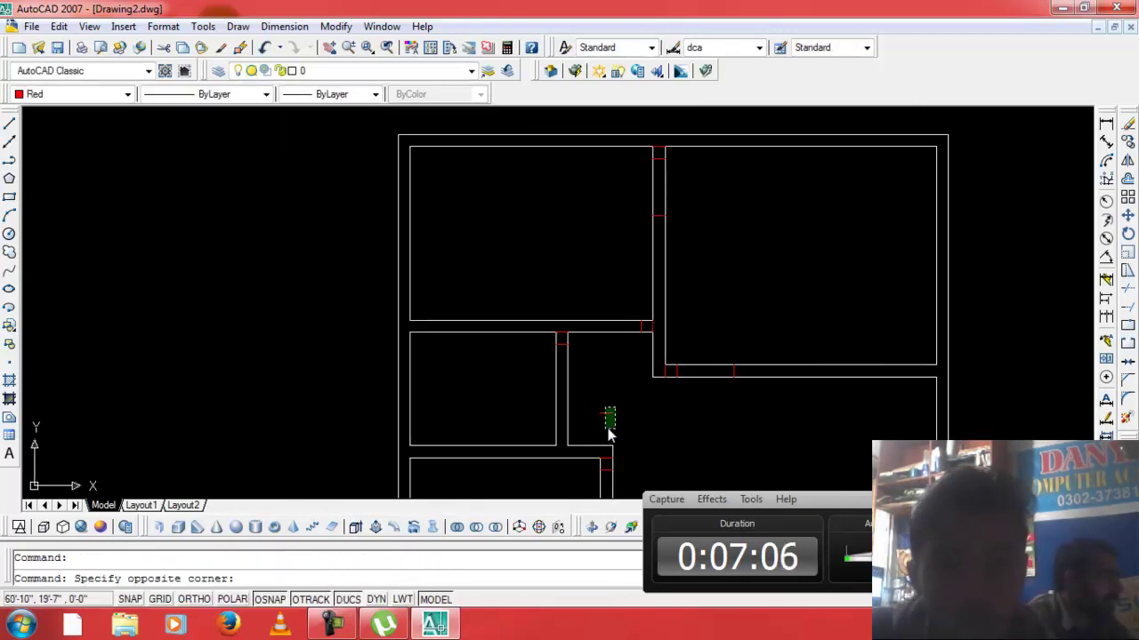
pyautogui.click(606, 420)
pyautogui.press('Delete')
# Erase the seven short closing lines at interior wall junctions.
pyautogui.scroll(3, 679, 397)
pyautogui.click(632, 418)
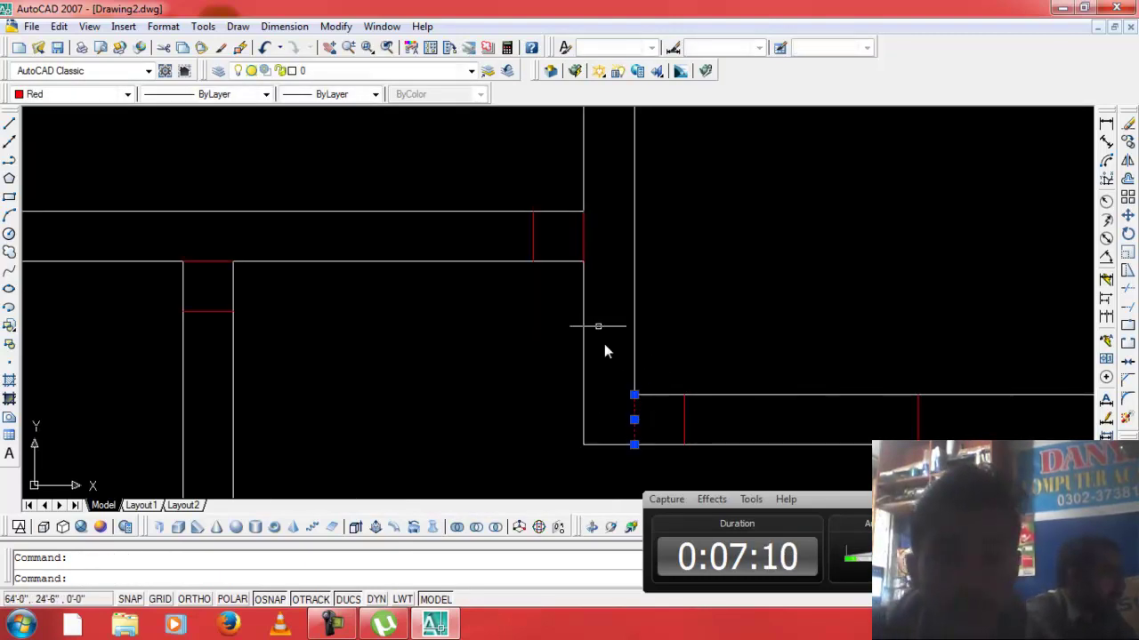
pyautogui.click(559, 235)
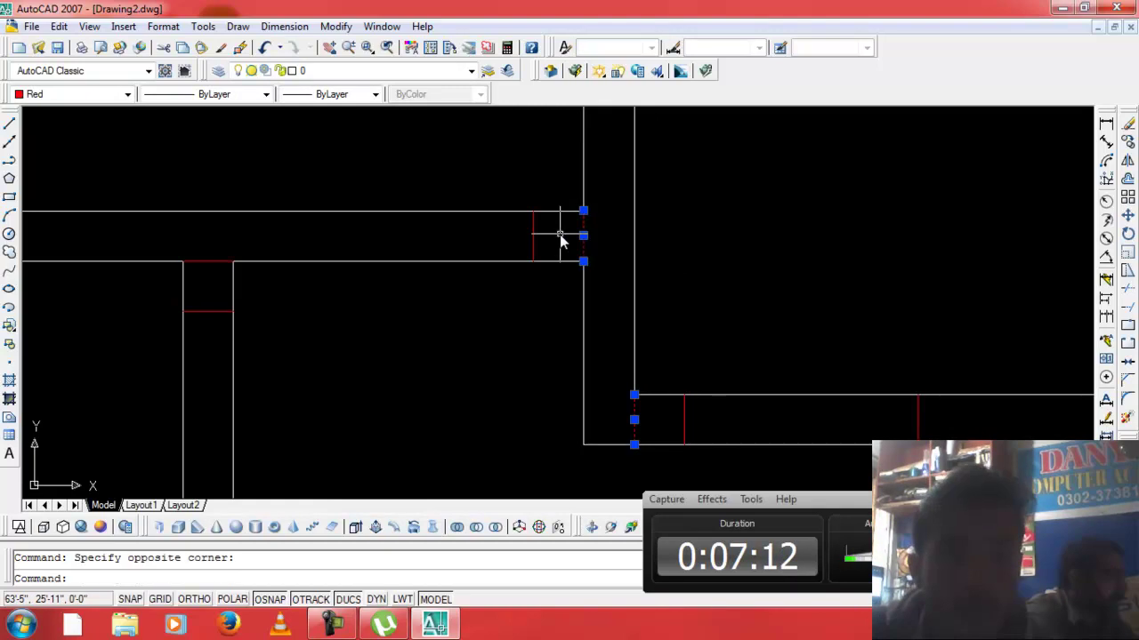
pyautogui.moveTo(226, 251); pyautogui.dragTo(206, 279)
pyautogui.scroll(-2, 262, 260)
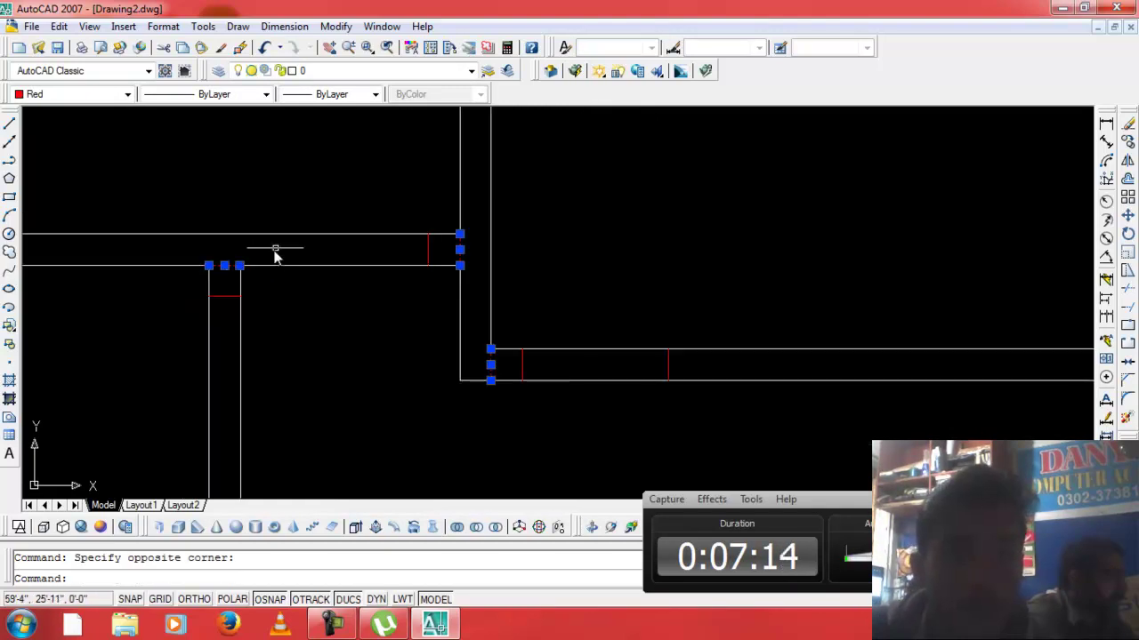
pyautogui.scroll(-2, 264, 259)
pyautogui.scroll(-1, 358, 158)
pyautogui.scroll(-4, 369, 213)
pyautogui.scroll(8, 378, 214)
pyautogui.click(374, 257)
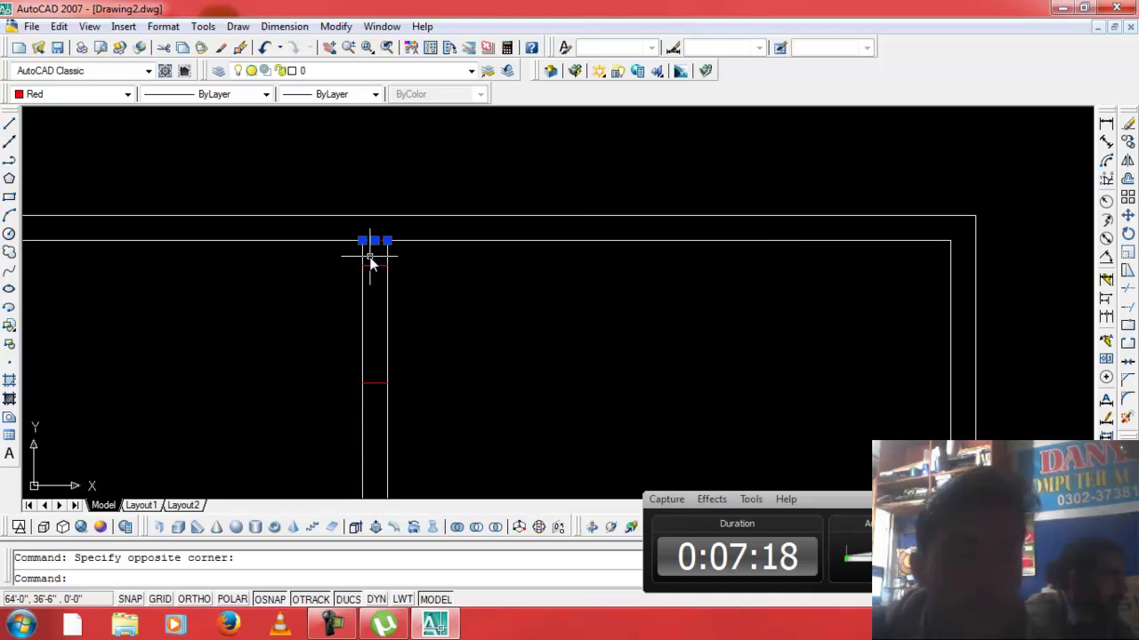
pyautogui.scroll(-5, 374, 262)
pyautogui.scroll(6, 339, 434)
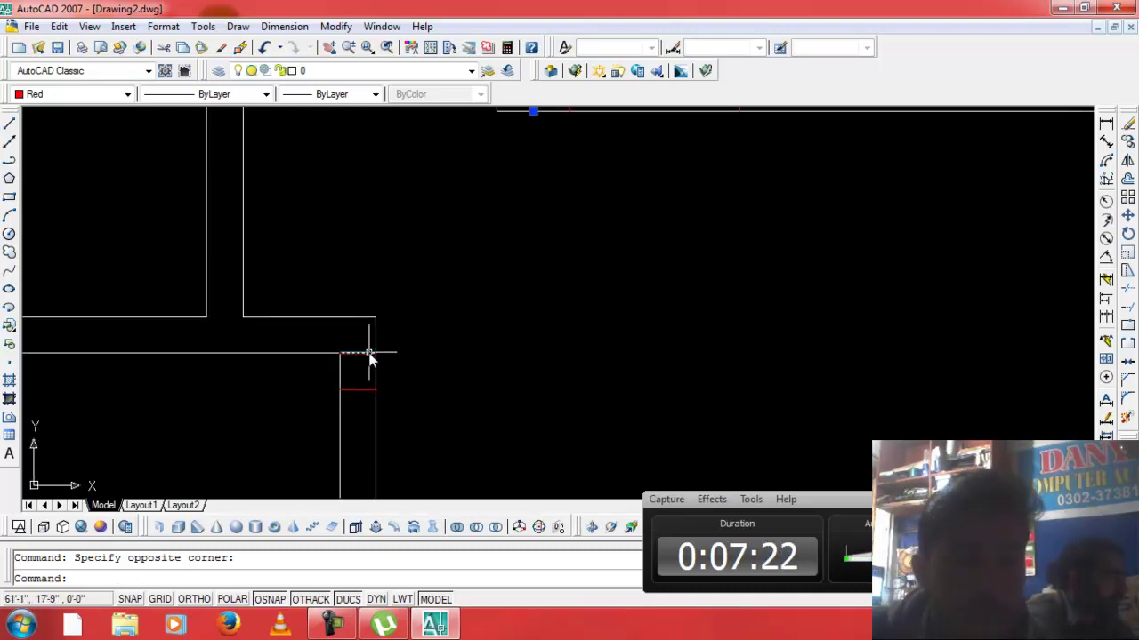
pyautogui.scroll(-5, 339, 365)
pyautogui.scroll(5, 352, 433)
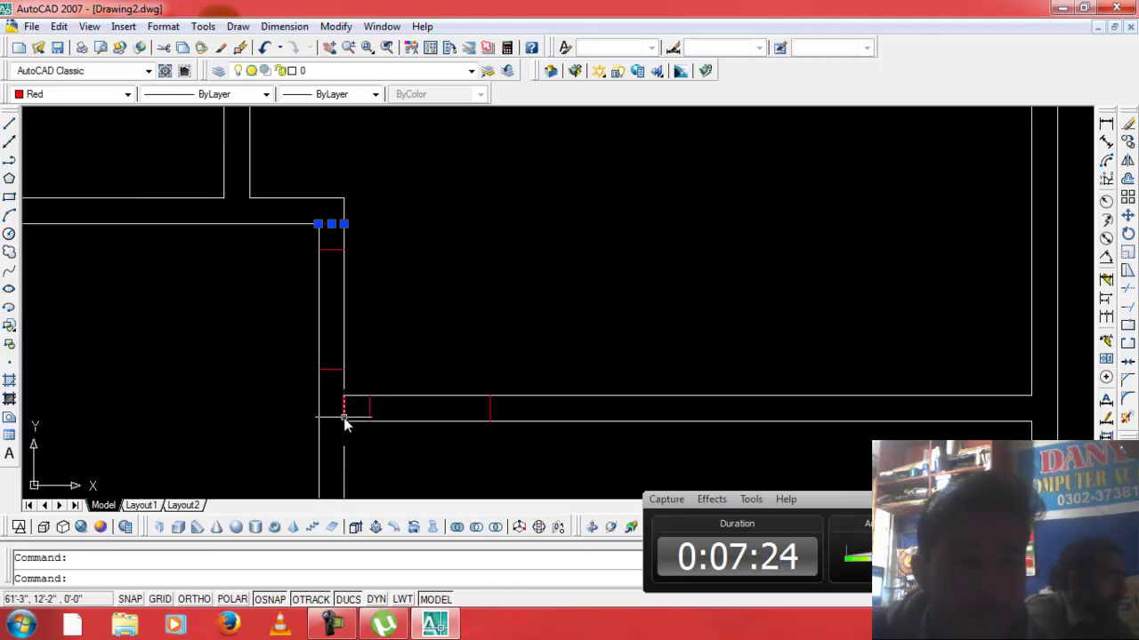
pyautogui.scroll(-5, 344, 424)
pyautogui.scroll(3, 293, 470)
pyautogui.scroll(2, 269, 473)
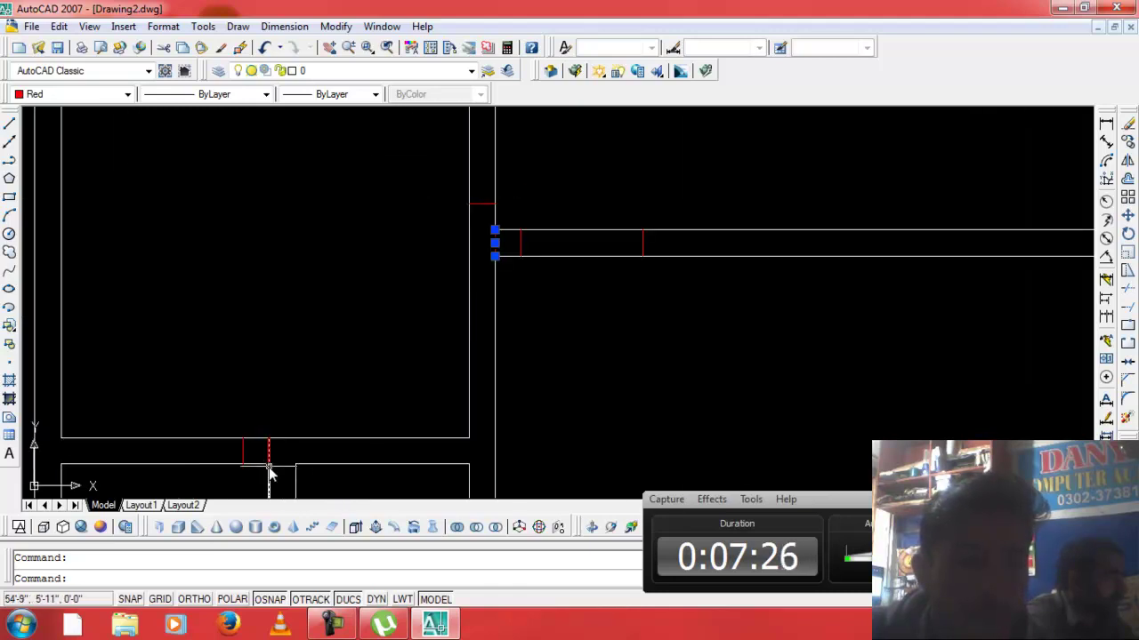
pyautogui.press('Delete')
pyautogui.scroll(-2, 302, 436)
pyautogui.scroll(-2, 326, 424)
pyautogui.scroll(-2, 391, 240)
pyautogui.scroll(-2, 412, 223)
pyautogui.scroll(3, 406, 204)
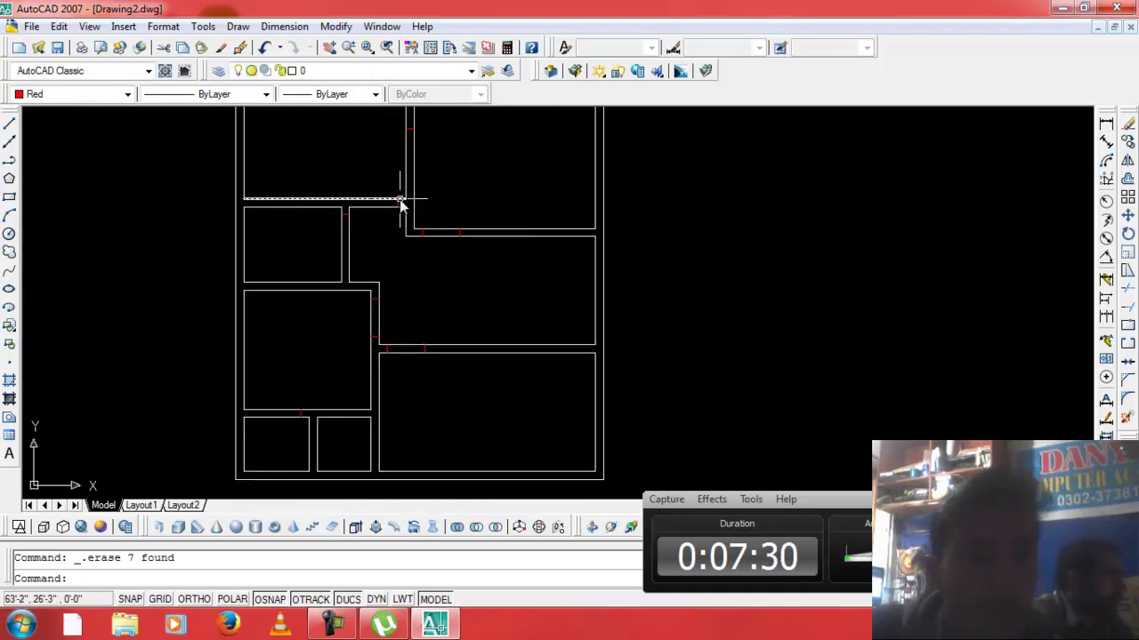
pyautogui.scroll(2, 400, 204)
# Offset a wall line 4' to the left.
pyautogui.press('Return')
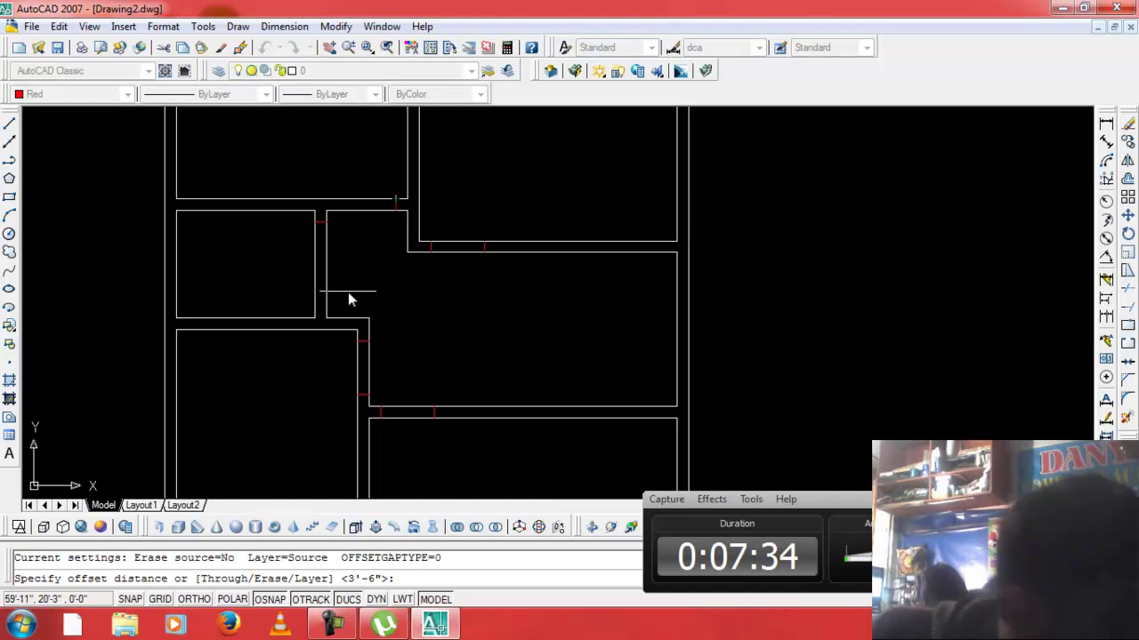
pyautogui.write('4')
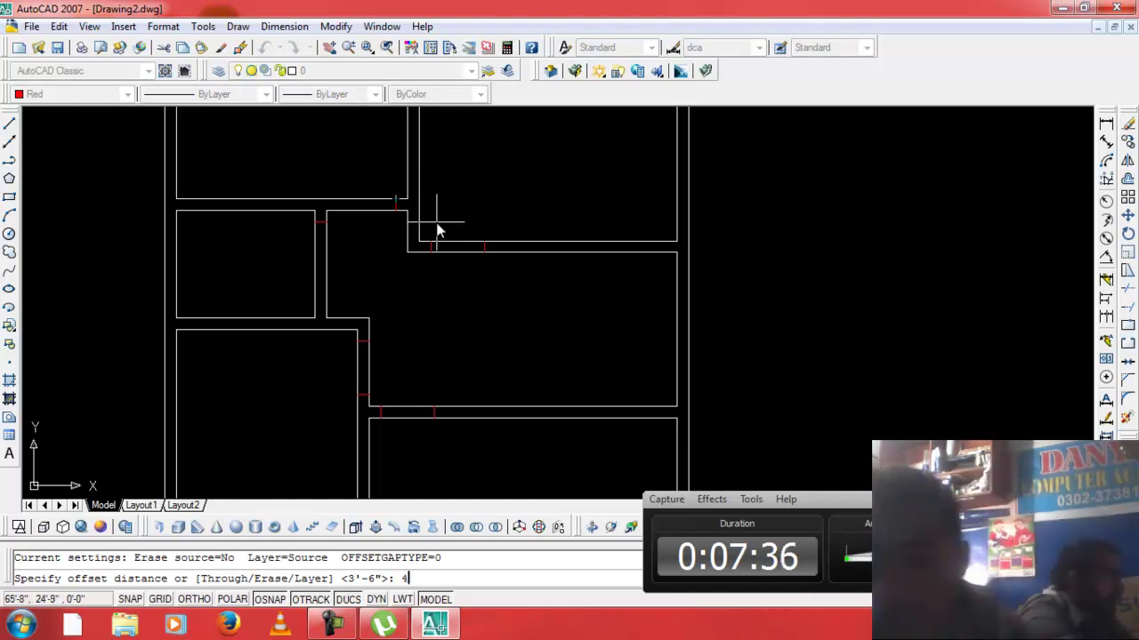
pyautogui.press('Return')
pyautogui.click(397, 201)
pyautogui.click(364, 214)
pyautogui.scroll(2, 312, 212)
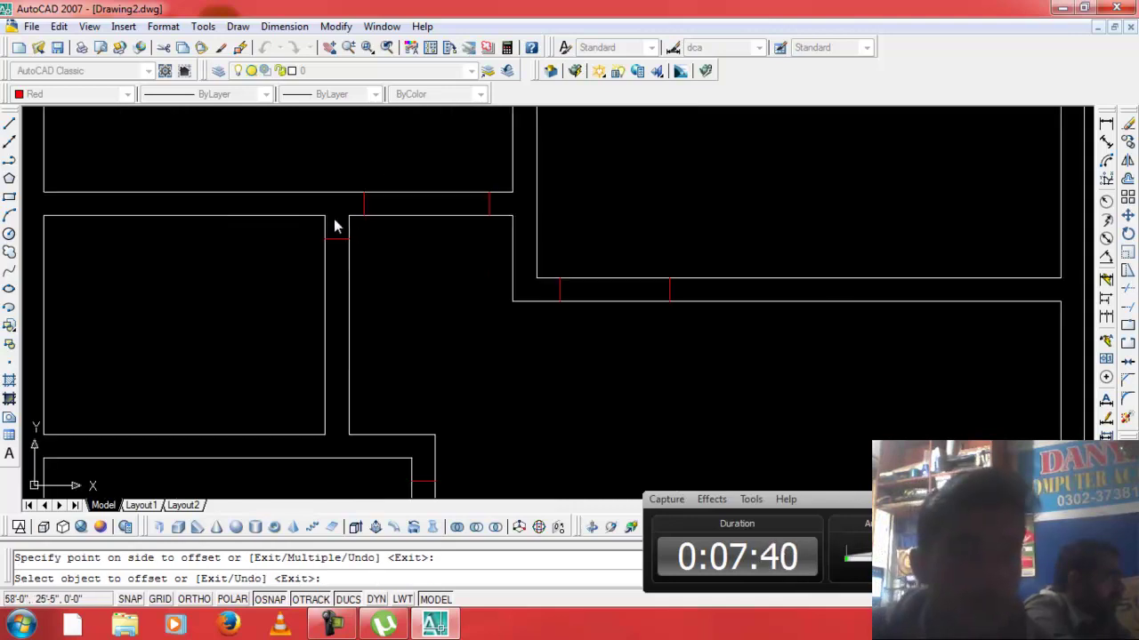
pyautogui.press('Escape')
pyautogui.press('Escape')
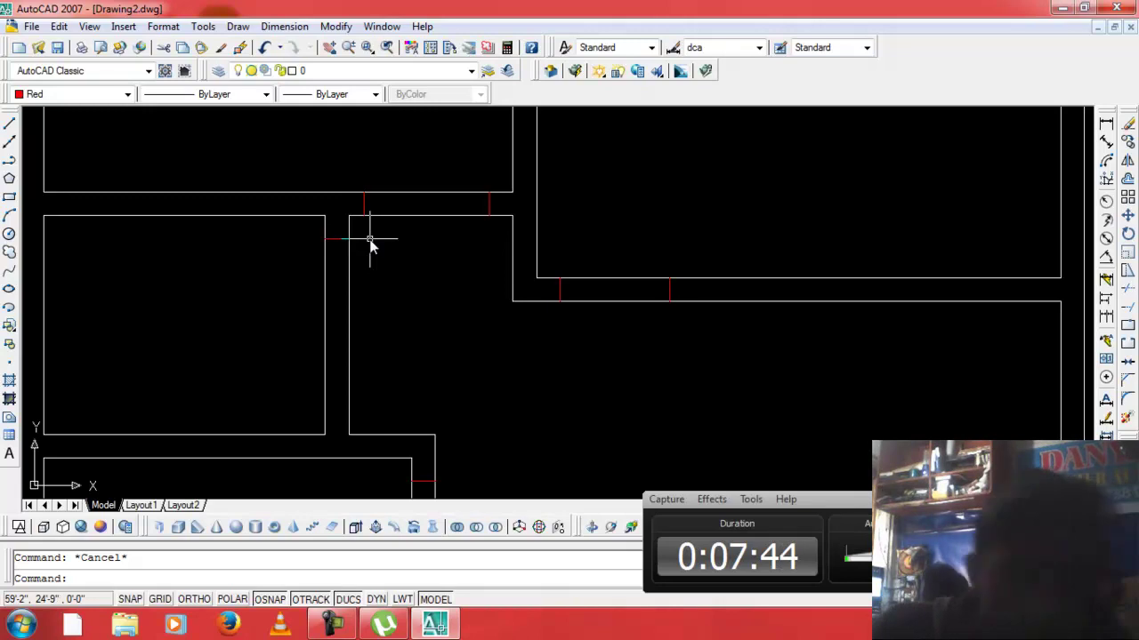
# Offset a red marker line 3' to mark a door opening's second edge.
pyautogui.write('o')
pyautogui.press('Return')
pyautogui.write("3'")
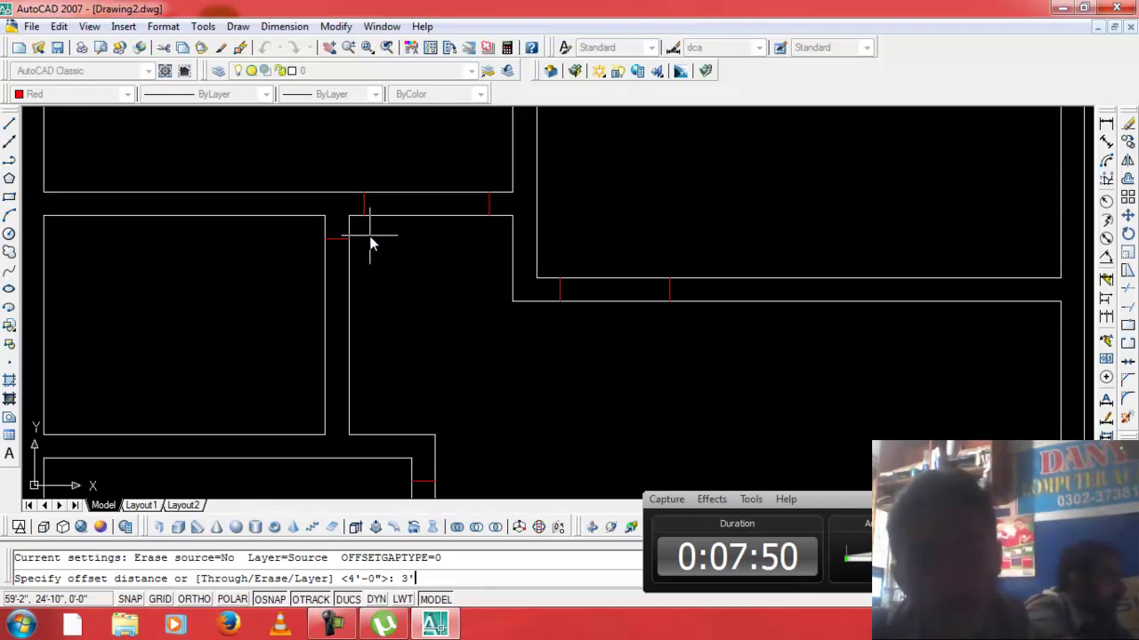
pyautogui.press('Return')
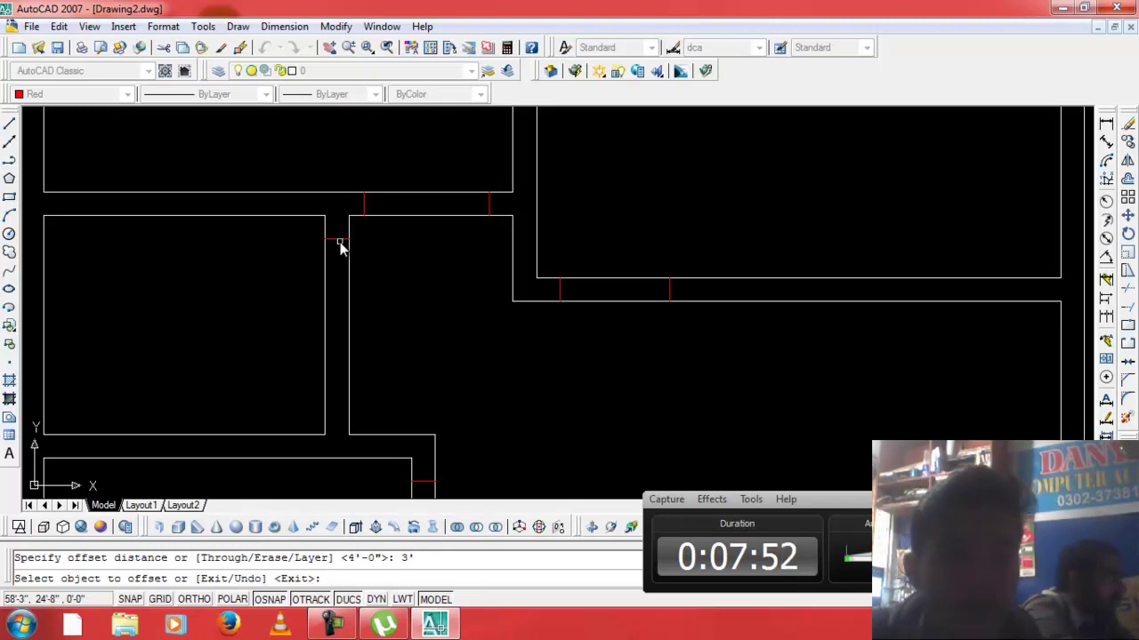
pyautogui.click(340, 242)
pyautogui.click(338, 245)
pyautogui.click(336, 281)
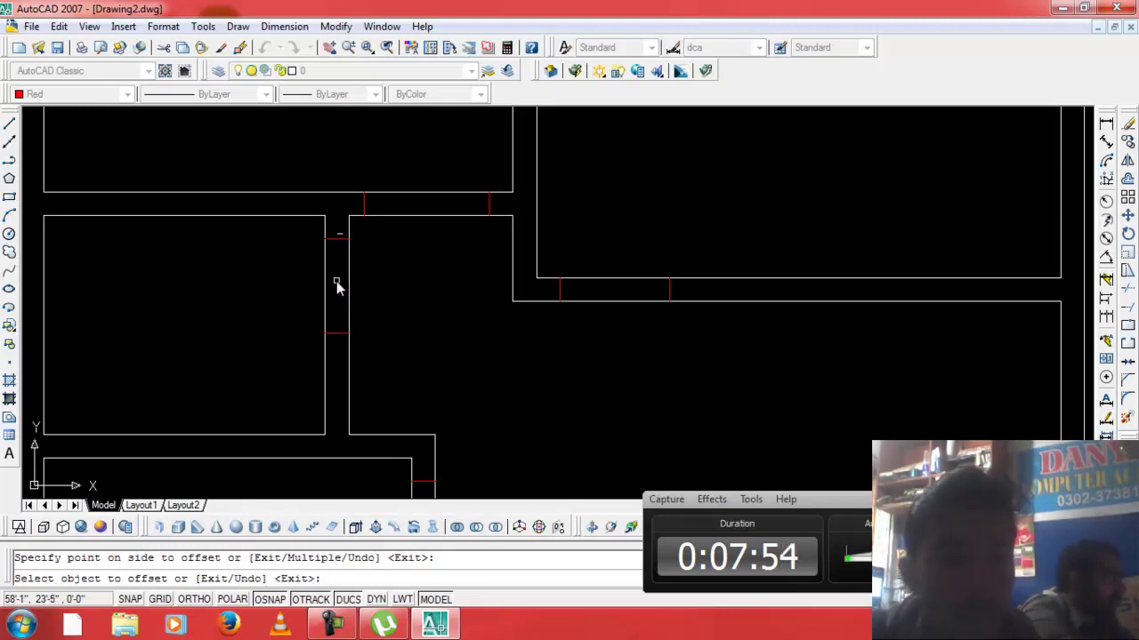
pyautogui.scroll(-2, 365, 346)
pyautogui.scroll(-3, 389, 386)
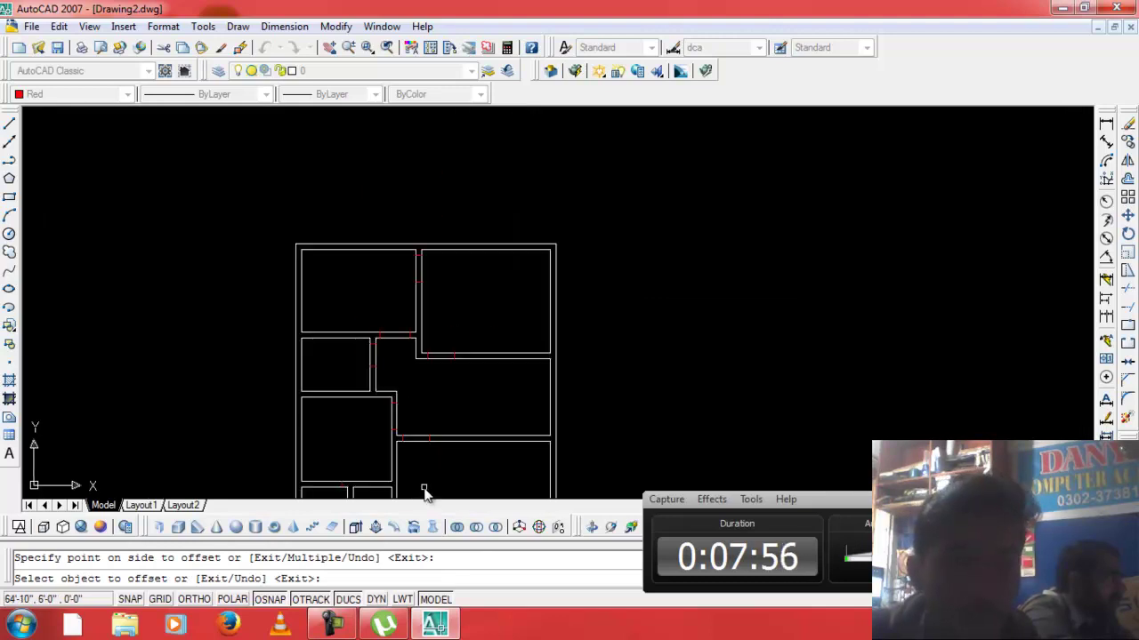
pyautogui.scroll(1, 347, 496)
pyautogui.scroll(3, 334, 472)
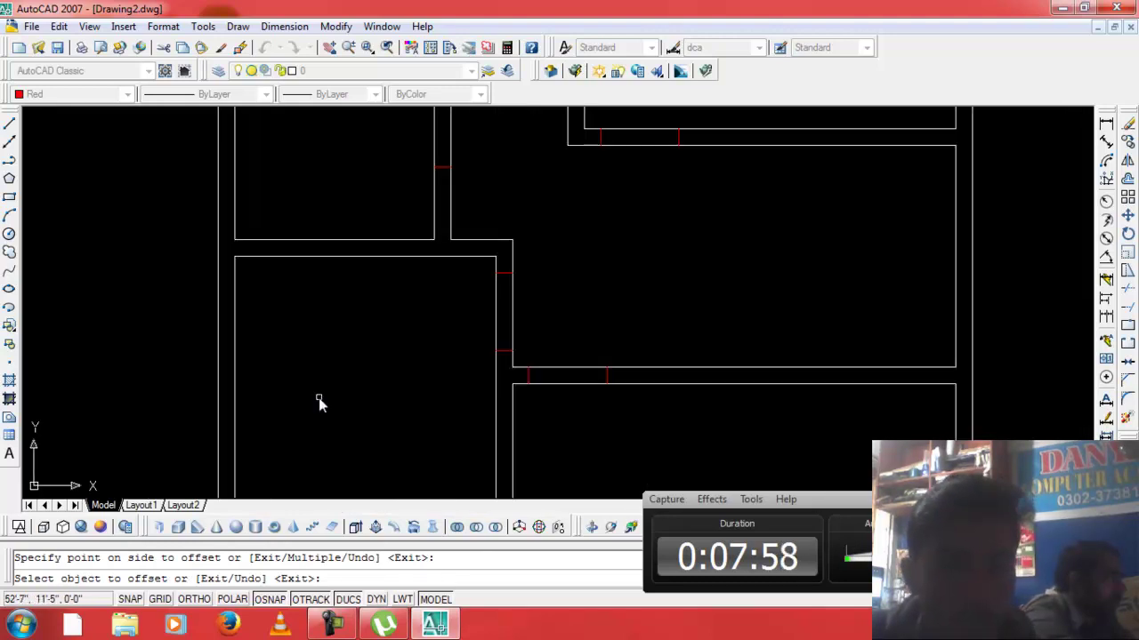
# Offset the red door marker 2'6" to the left above the lower-left room.
pyautogui.press('Return')
pyautogui.press('Return')
pyautogui.scroll(-1, 362, 361)
pyautogui.scroll(-2, 362, 361)
pyautogui.scroll(3, 338, 451)
pyautogui.scroll(1, 338, 452)
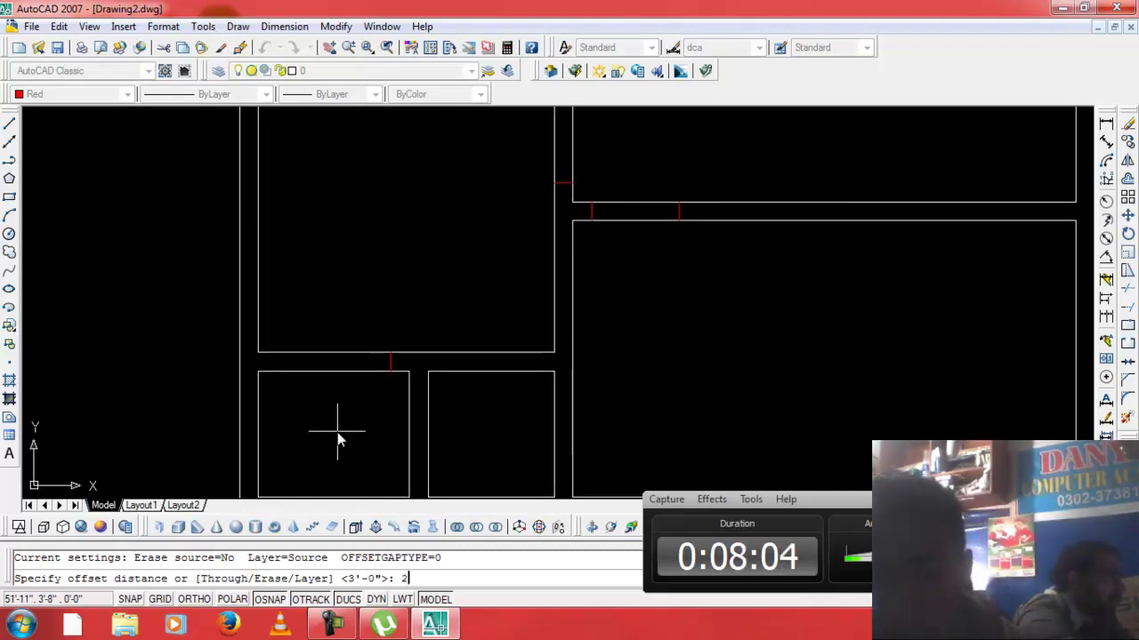
pyautogui.write(';6')
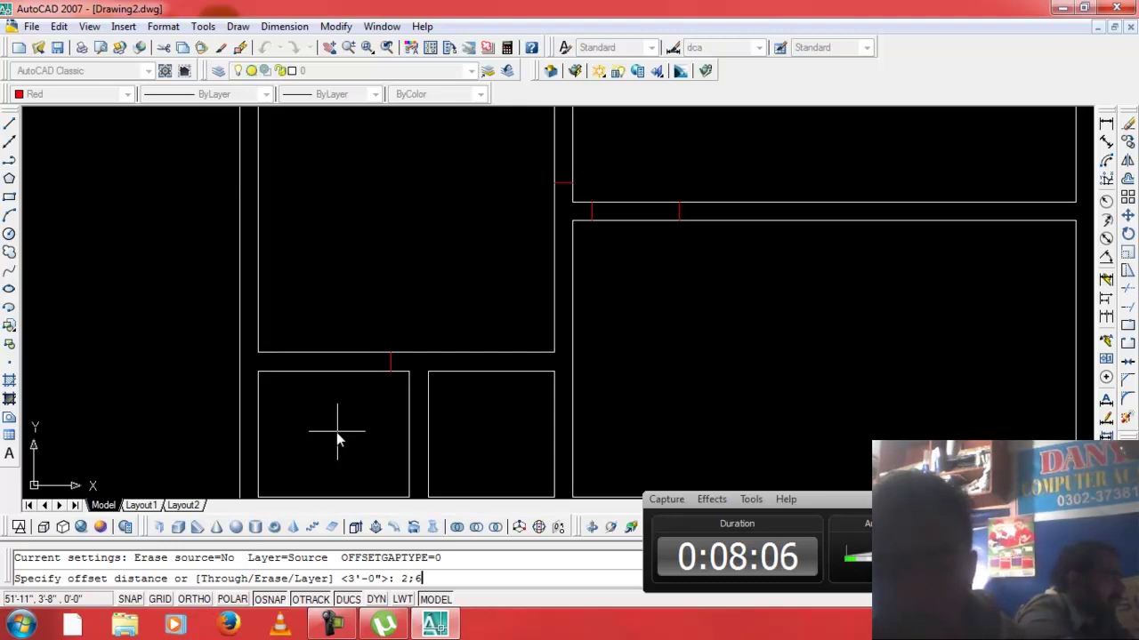
pyautogui.press('BackSpace')
pyautogui.press('BackSpace')
pyautogui.write('\'6"')
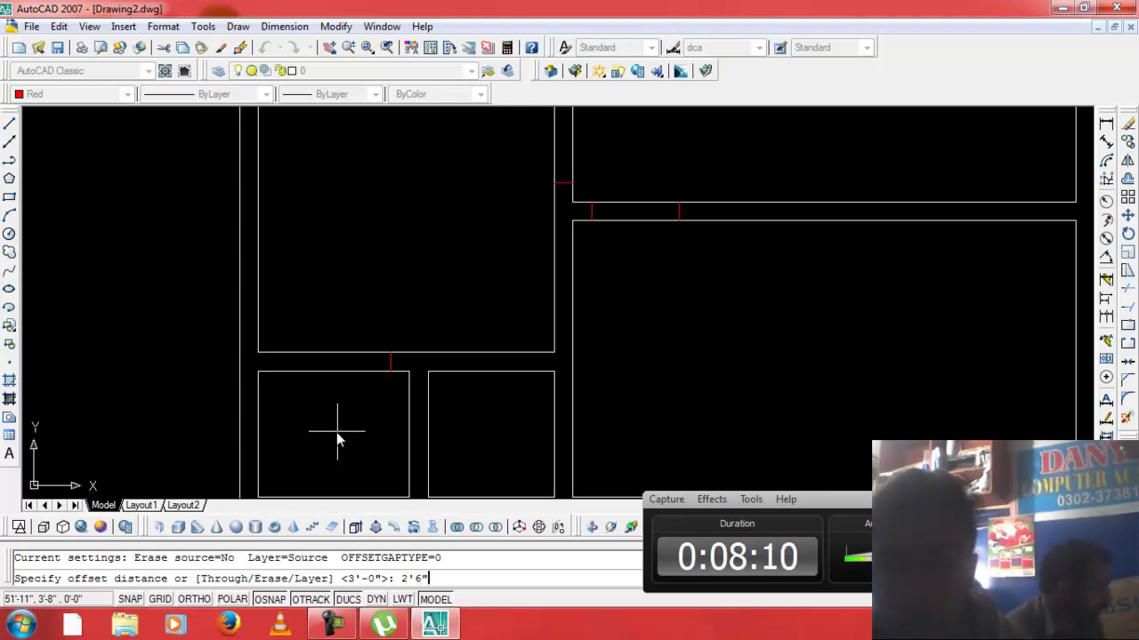
pyautogui.press('Return')
pyautogui.click(389, 372)
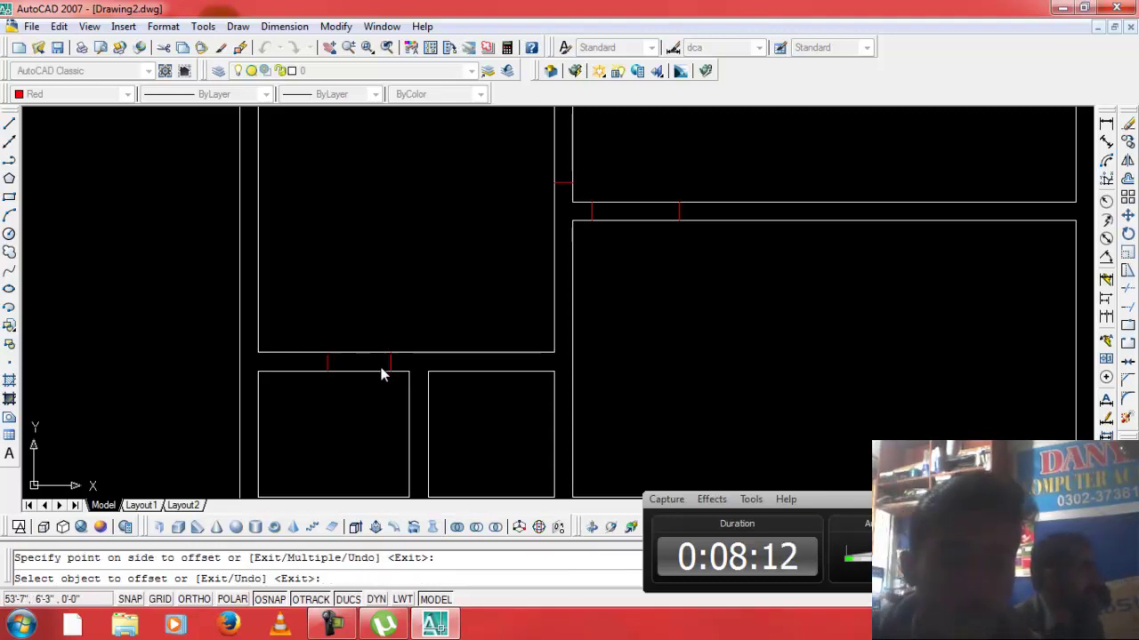
pyautogui.click(369, 372)
pyautogui.press('Escape')
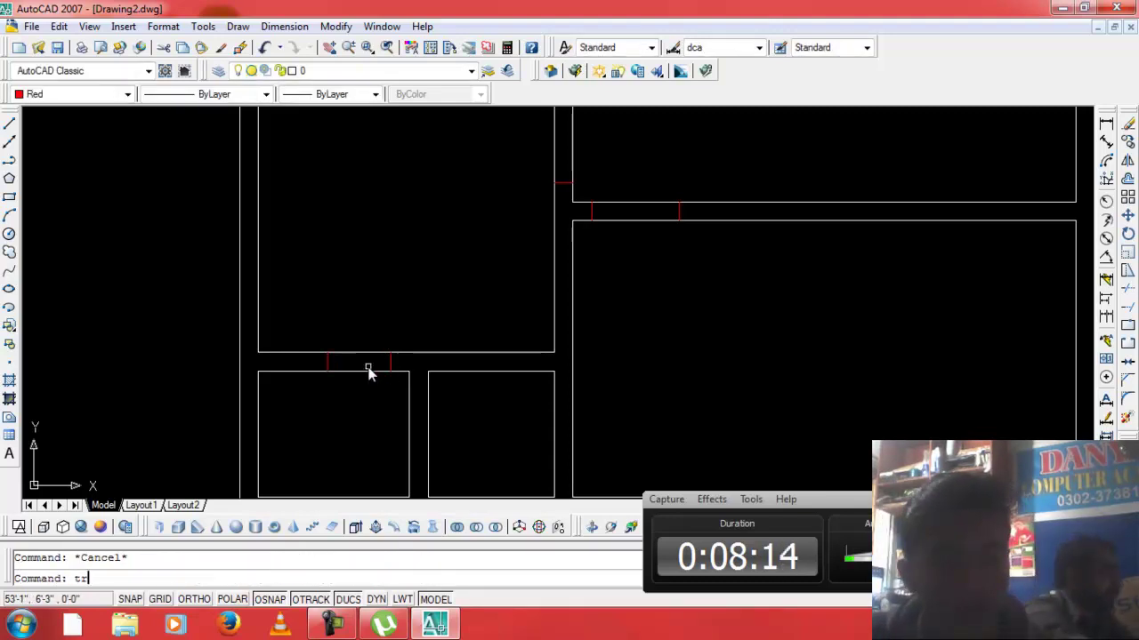
# Trim the first wall pieces between the red guide lines, undoing the last trim.
pyautogui.write('r')
pyautogui.press('Return')
pyautogui.press('Return')
pyautogui.click(359, 372)
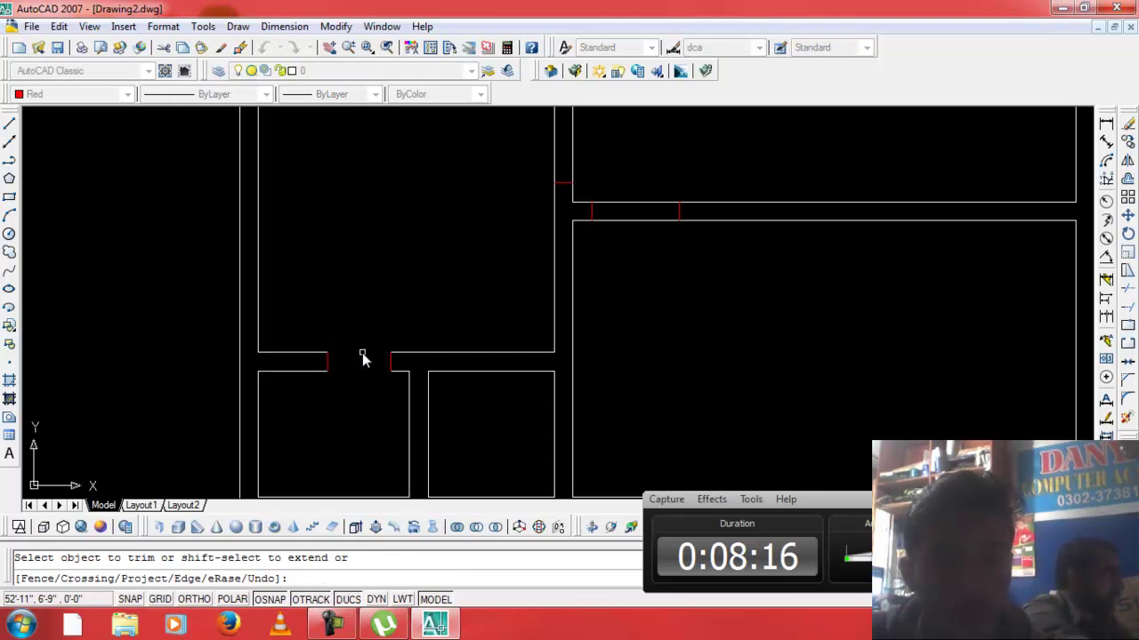
pyautogui.click(639, 198)
pyautogui.click(589, 142)
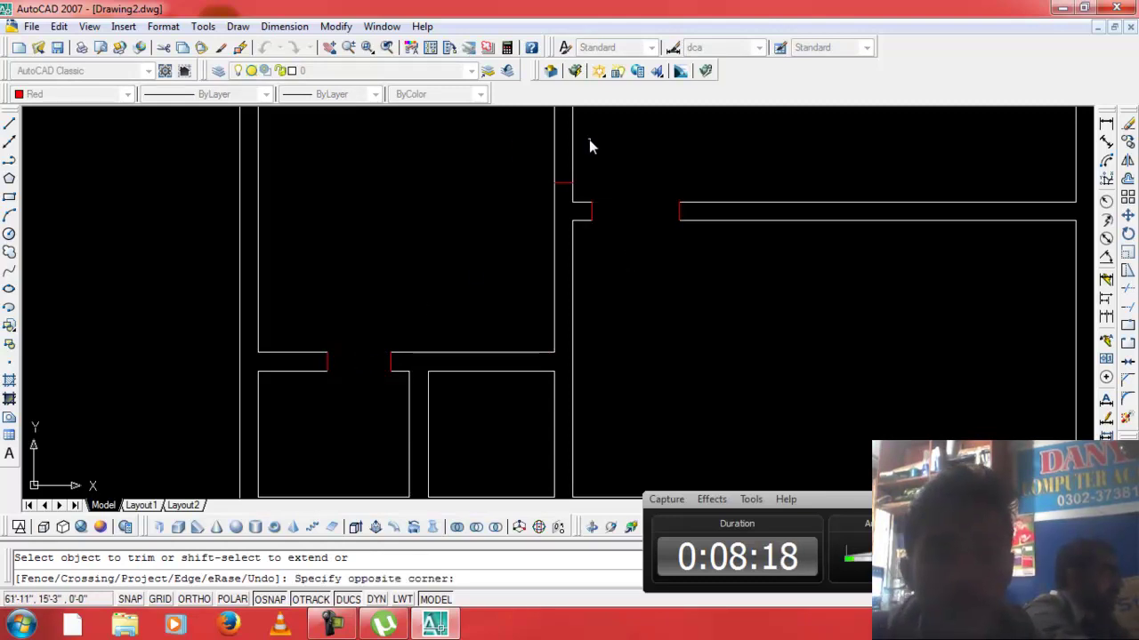
pyautogui.scroll(-4, 594, 153)
pyautogui.click(559, 140)
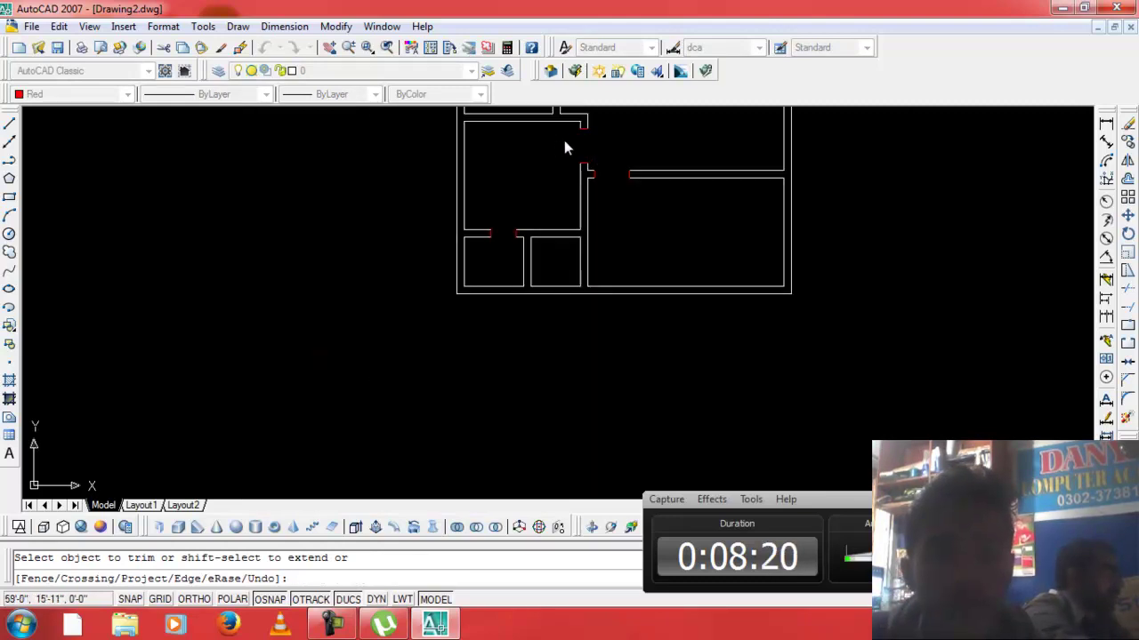
pyautogui.scroll(-3, 578, 155)
pyautogui.scroll(1, 597, 136)
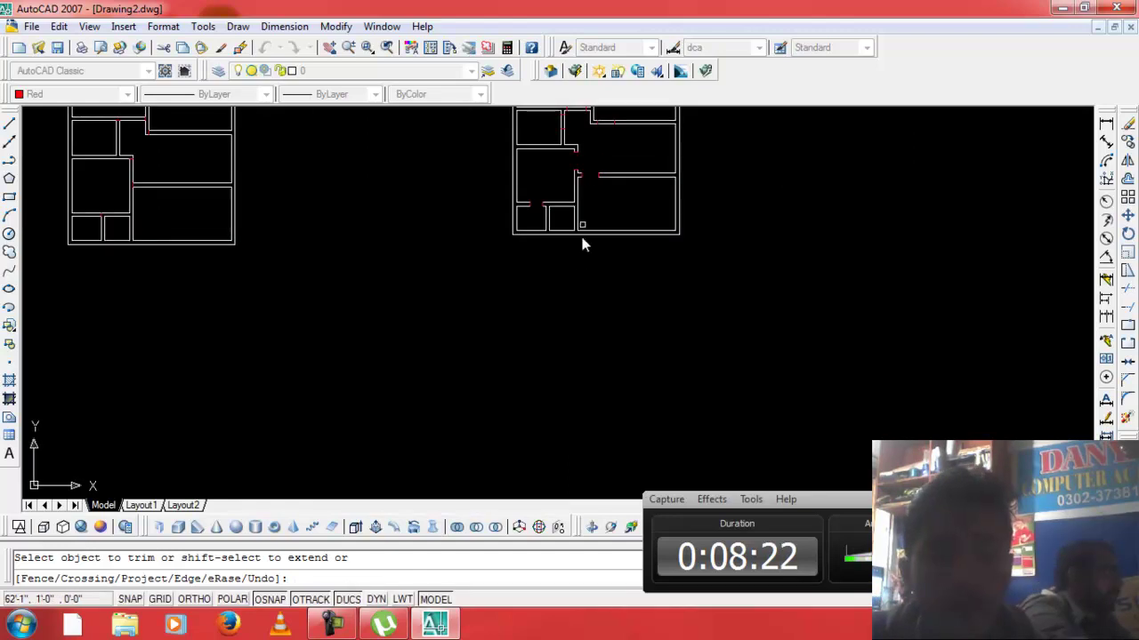
pyautogui.scroll(5, 596, 125)
pyautogui.scroll(2, 585, 123)
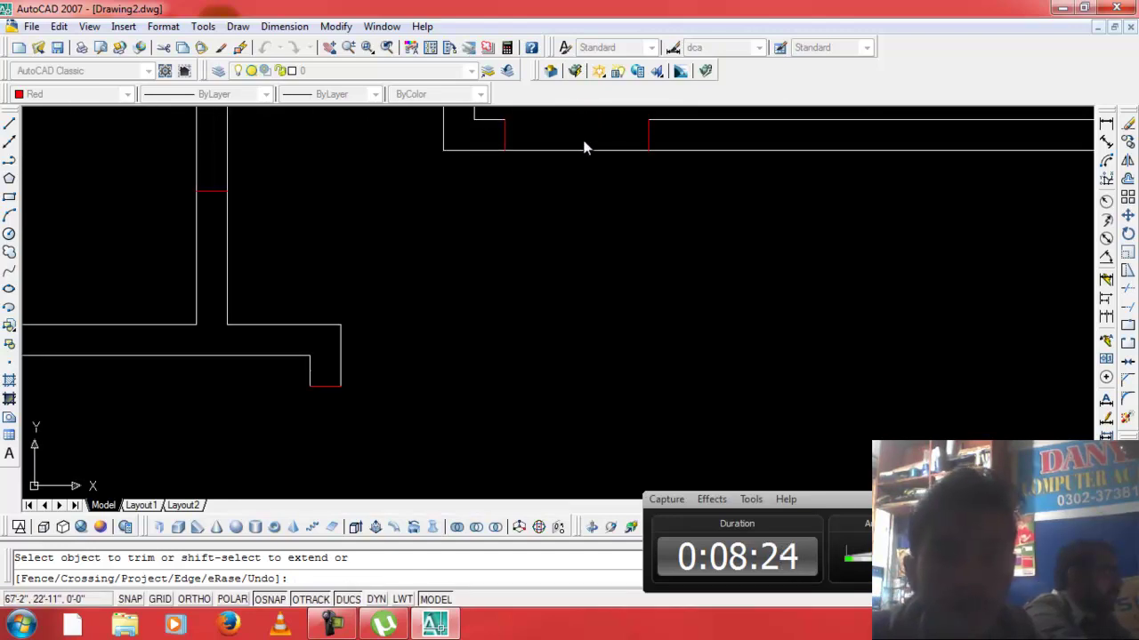
pyautogui.scroll(-5, 265, 239)
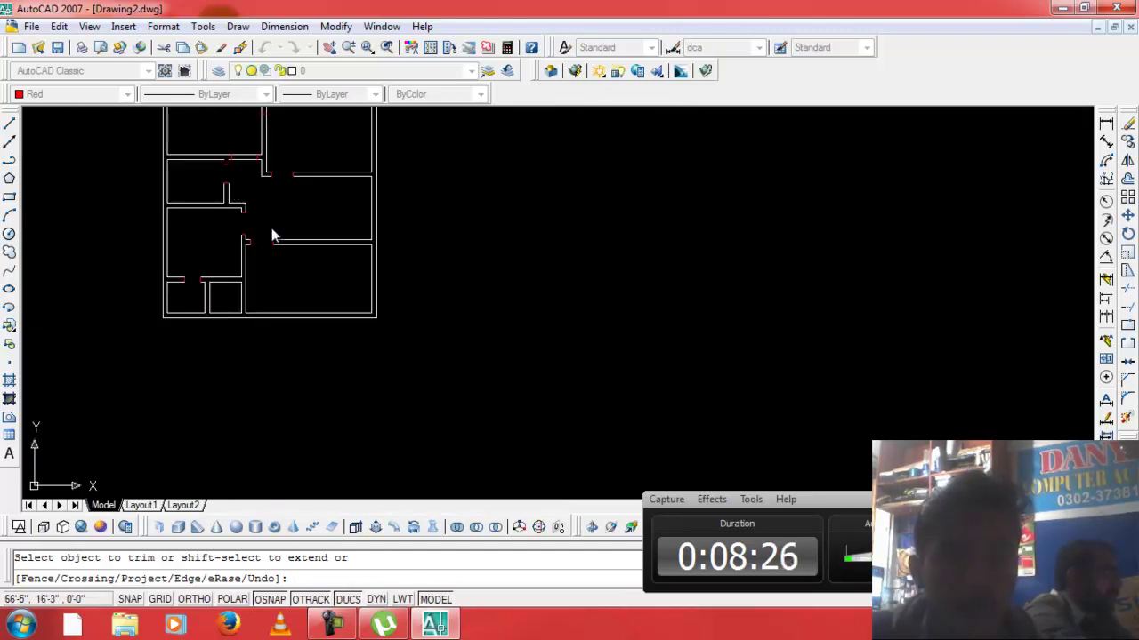
pyautogui.scroll(5, 242, 153)
pyautogui.hotkey('ctrl', 'z')
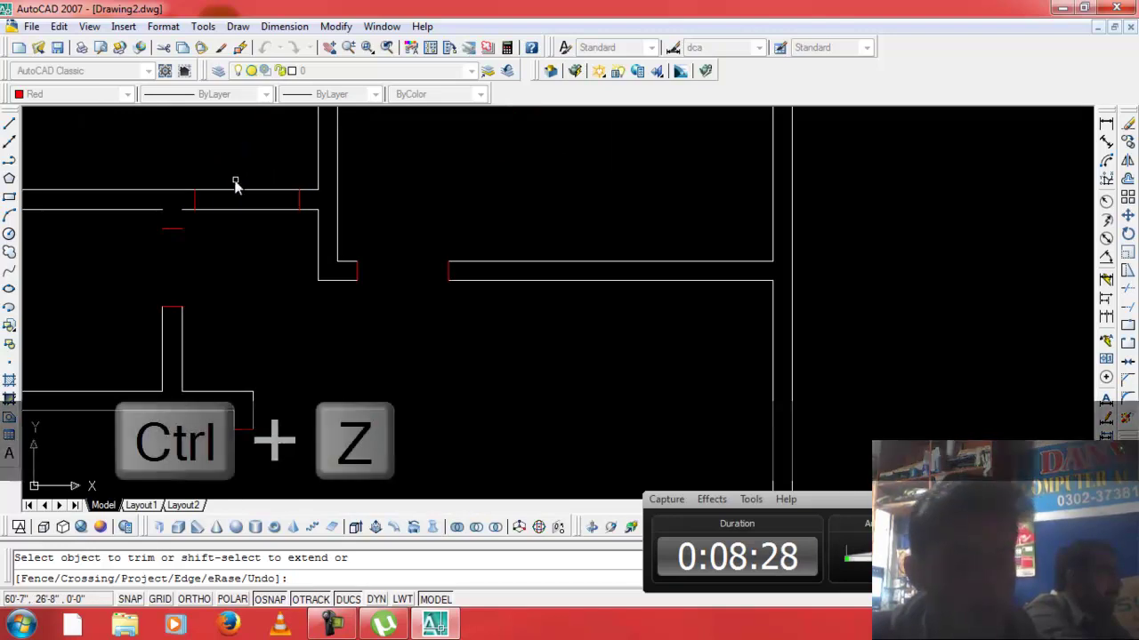
pyautogui.scroll(2, 235, 184)
pyautogui.scroll(-2, 236, 191)
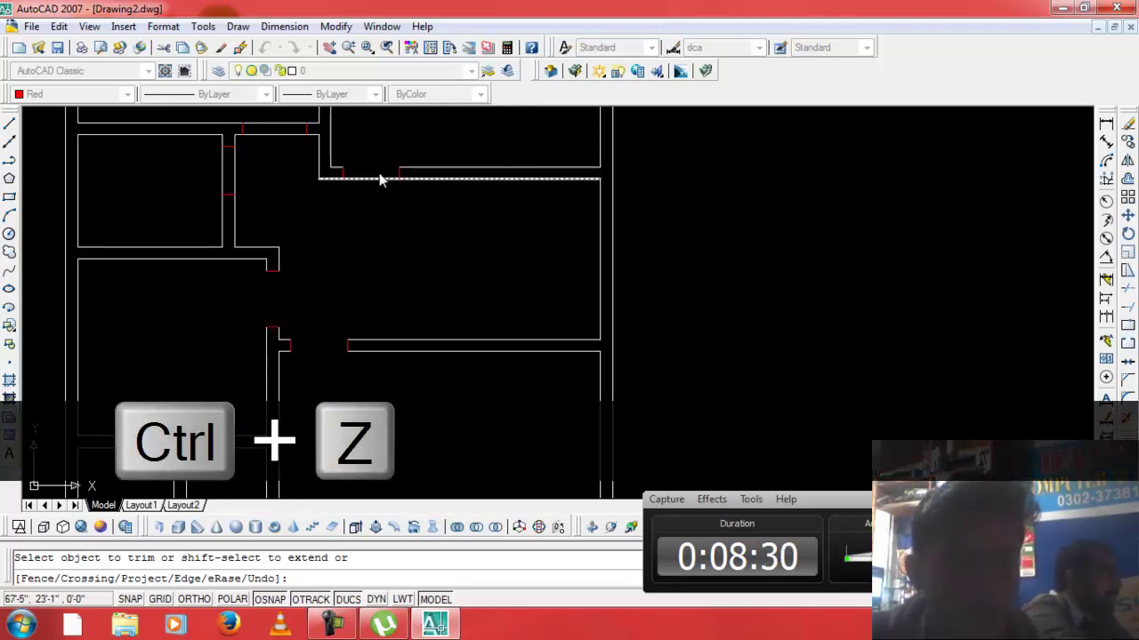
# Trim the remaining wall pieces inside the door openings to leave open doorways.
pyautogui.click(226, 164)
pyautogui.click(245, 165)
pyautogui.click(209, 169)
pyautogui.click(281, 135)
pyautogui.scroll(-4, 267, 169)
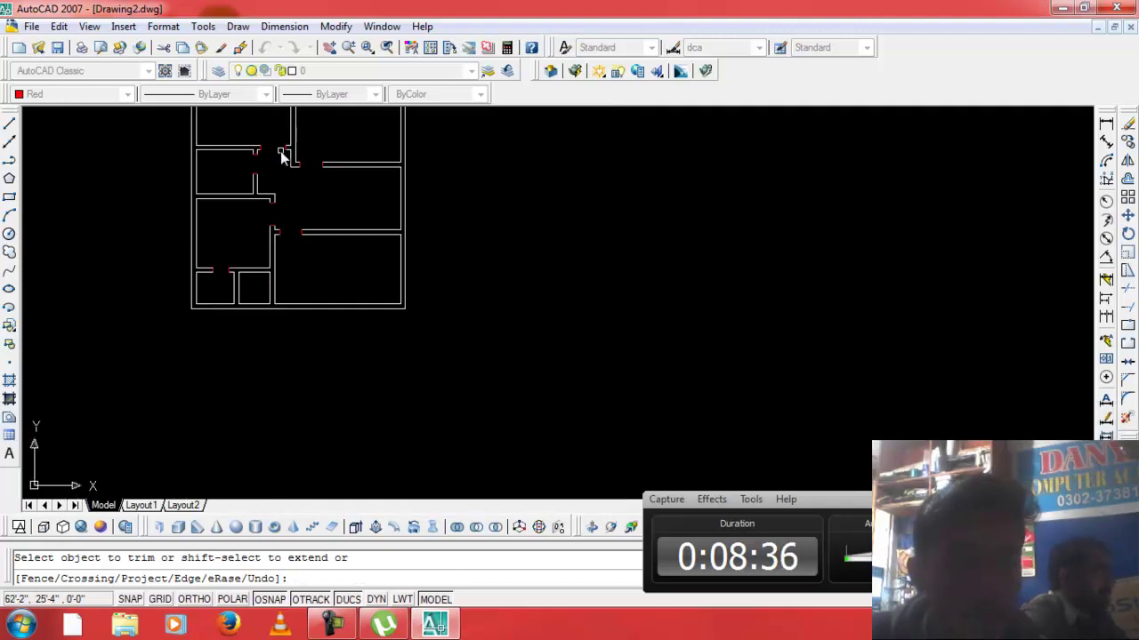
pyautogui.scroll(2, 342, 293)
pyautogui.scroll(-3, 338, 302)
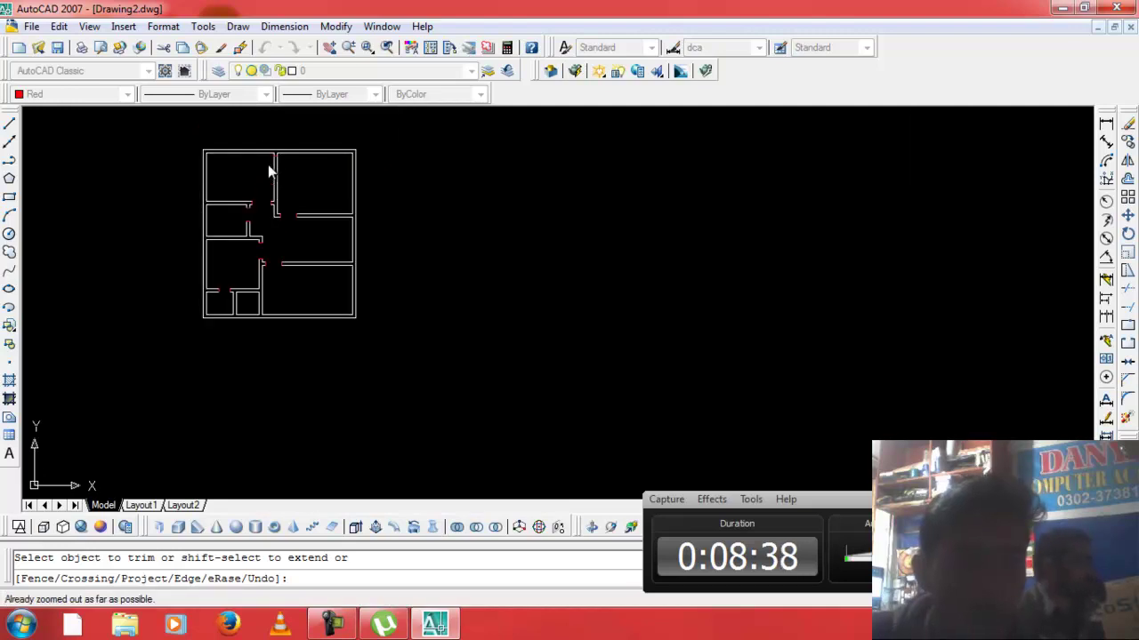
pyautogui.scroll(3, 288, 143)
pyautogui.scroll(4, 288, 142)
pyautogui.scroll(-3, 239, 264)
pyautogui.scroll(-3, 239, 263)
pyautogui.press('Escape')
pyautogui.press('Escape')
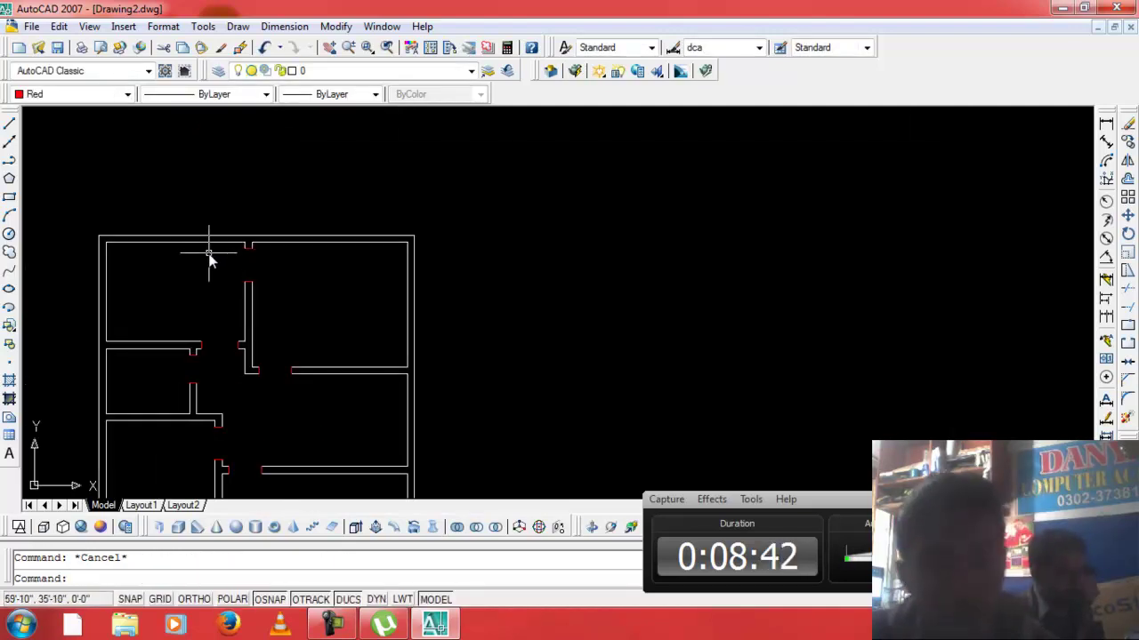
pyautogui.write('l')
# Draw a short centre marker line across the top outer wall.
pyautogui.press('Return')
pyautogui.click(174, 243)
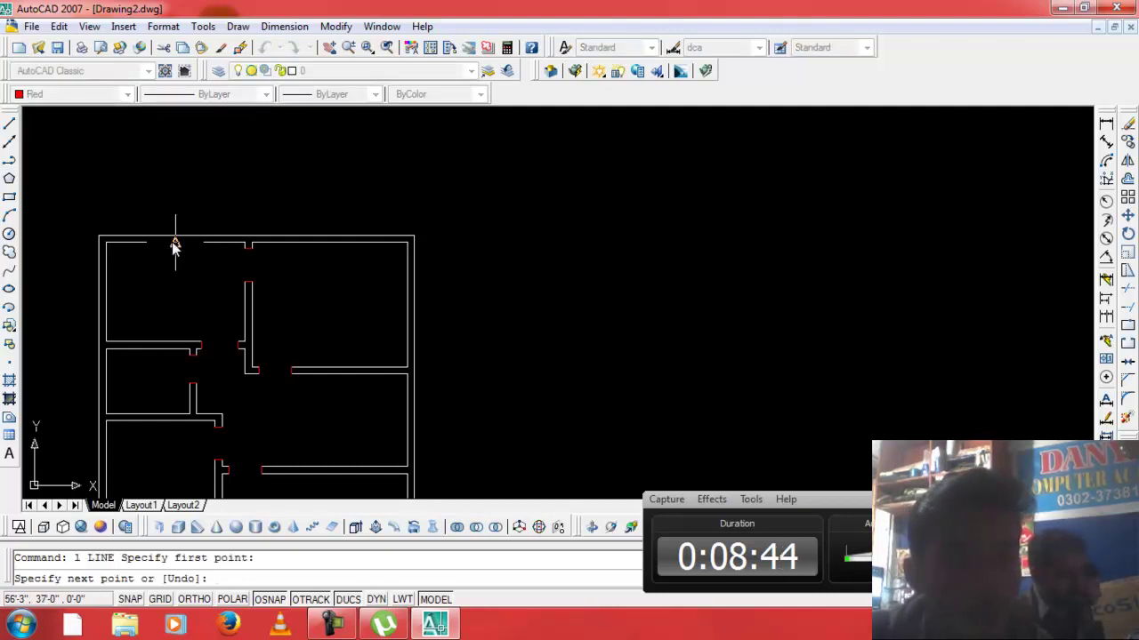
pyautogui.click(174, 234)
pyautogui.press('Return')
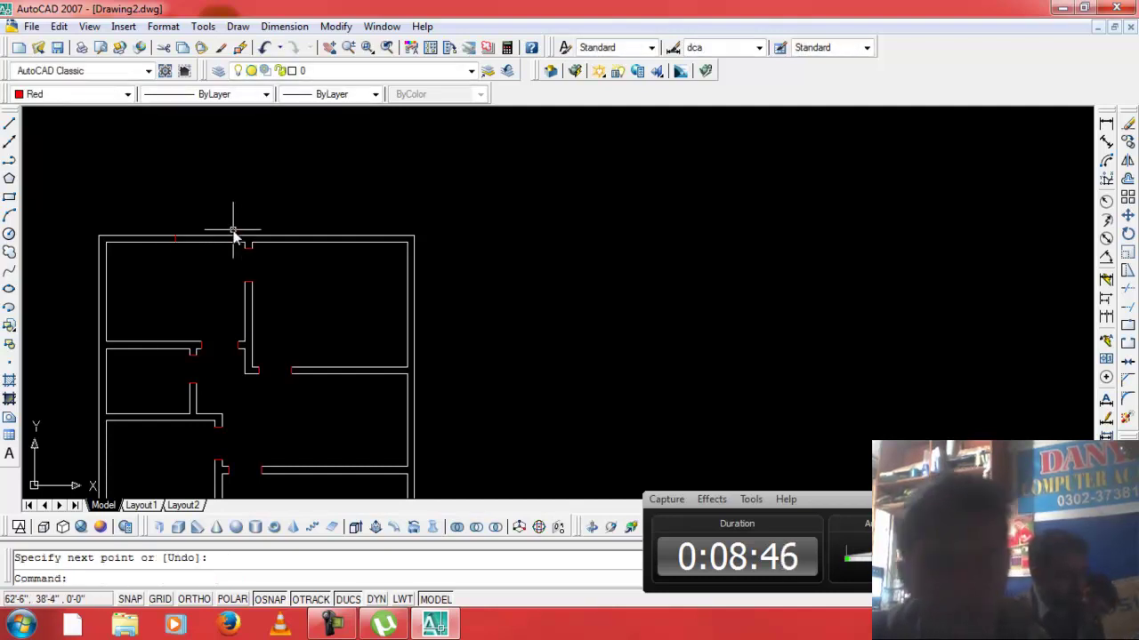
# Offset the centre marker 4' to the right and 4' to the left.
pyautogui.write('o')
pyautogui.press('Return')
pyautogui.write("4'")
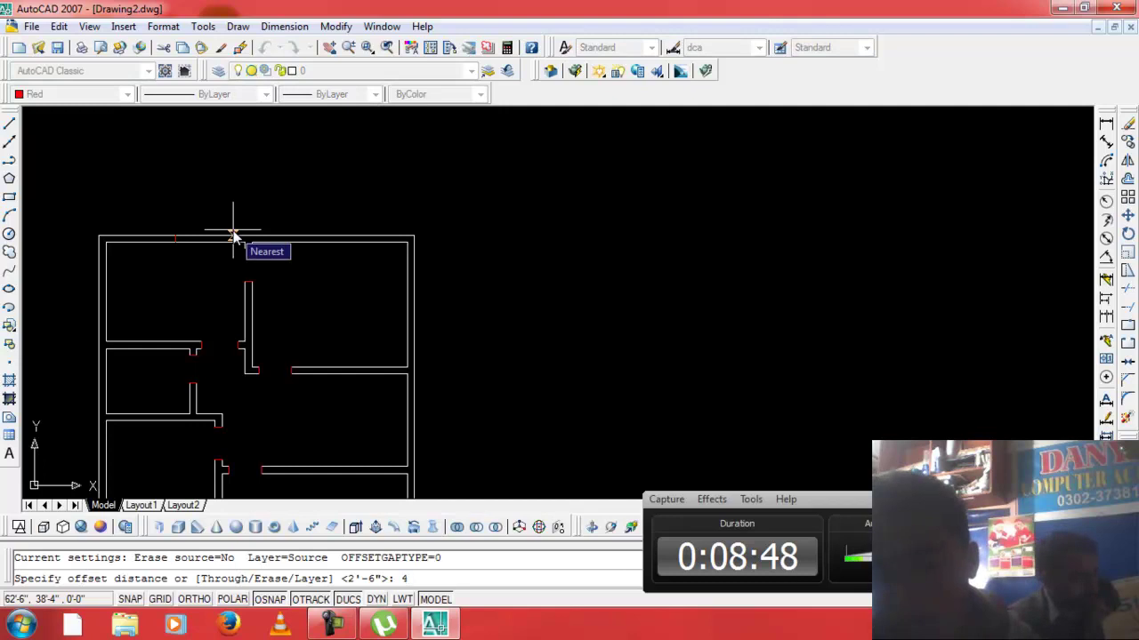
pyautogui.press('Return')
pyautogui.scroll(2, 169, 245)
pyautogui.scroll(6, 171, 248)
pyautogui.click(234, 234)
pyautogui.click(260, 233)
pyautogui.click(234, 236)
pyautogui.click(182, 237)
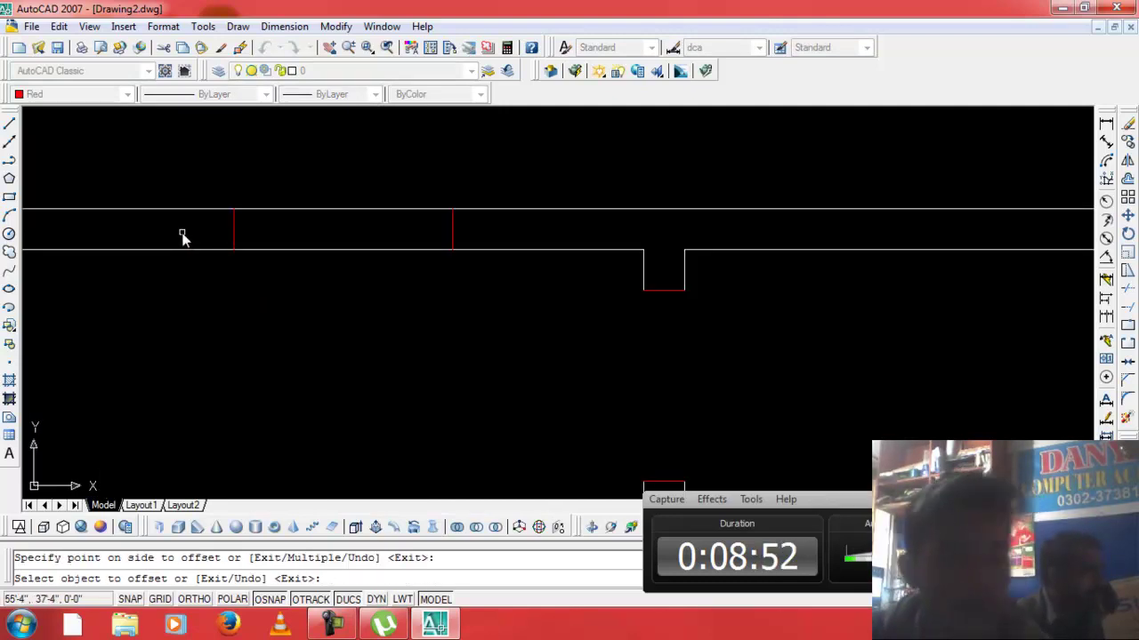
pyautogui.scroll(-6, 182, 237)
pyautogui.press('Escape')
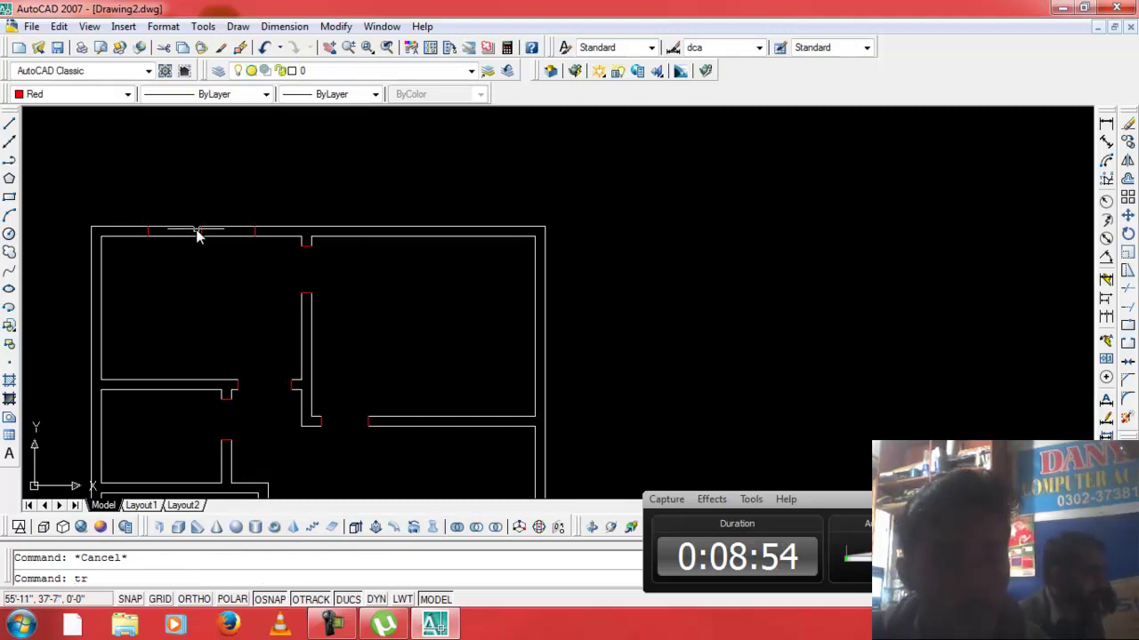
# Trim the top wall between the offset markers and erase the centre marker.
pyautogui.press('Return')
pyautogui.press('Return')
pyautogui.click(211, 233)
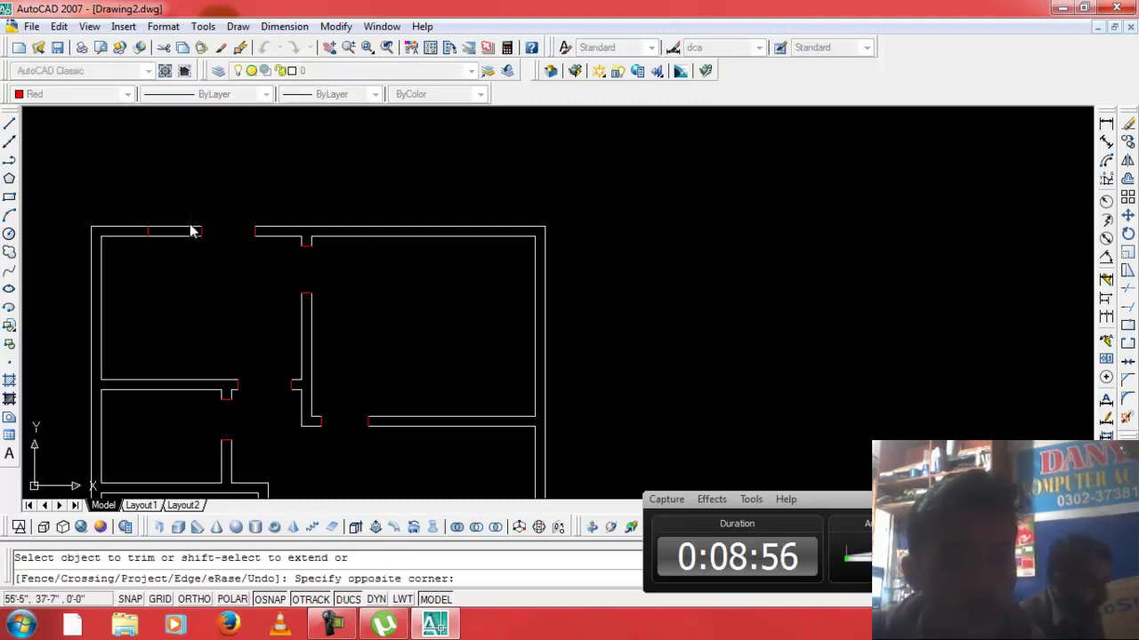
pyautogui.press('Escape')
pyautogui.click(213, 218)
pyautogui.click(173, 273)
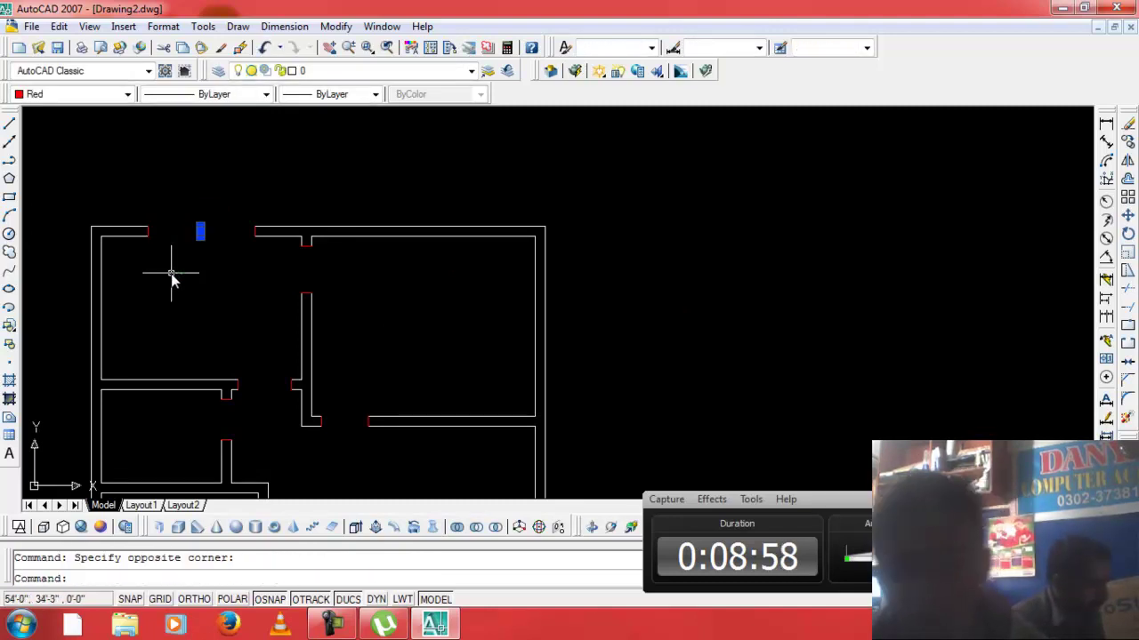
pyautogui.press('Delete')
pyautogui.press('Escape')
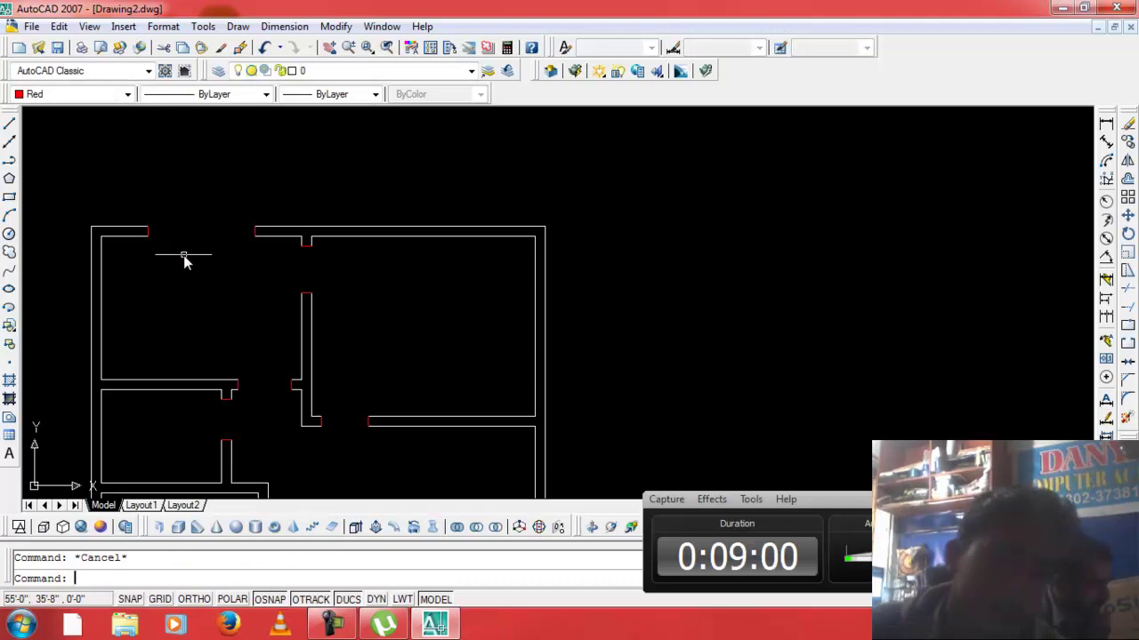
pyautogui.scroll(-4, 227, 253)
pyautogui.scroll(2, 227, 253)
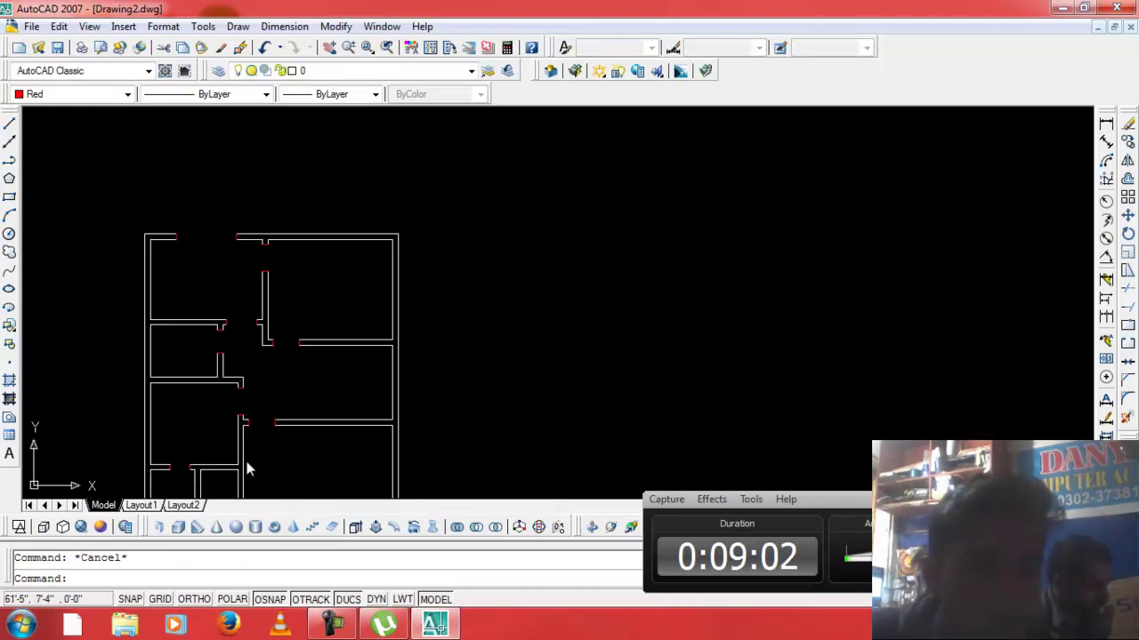
pyautogui.scroll(-2, 271, 455)
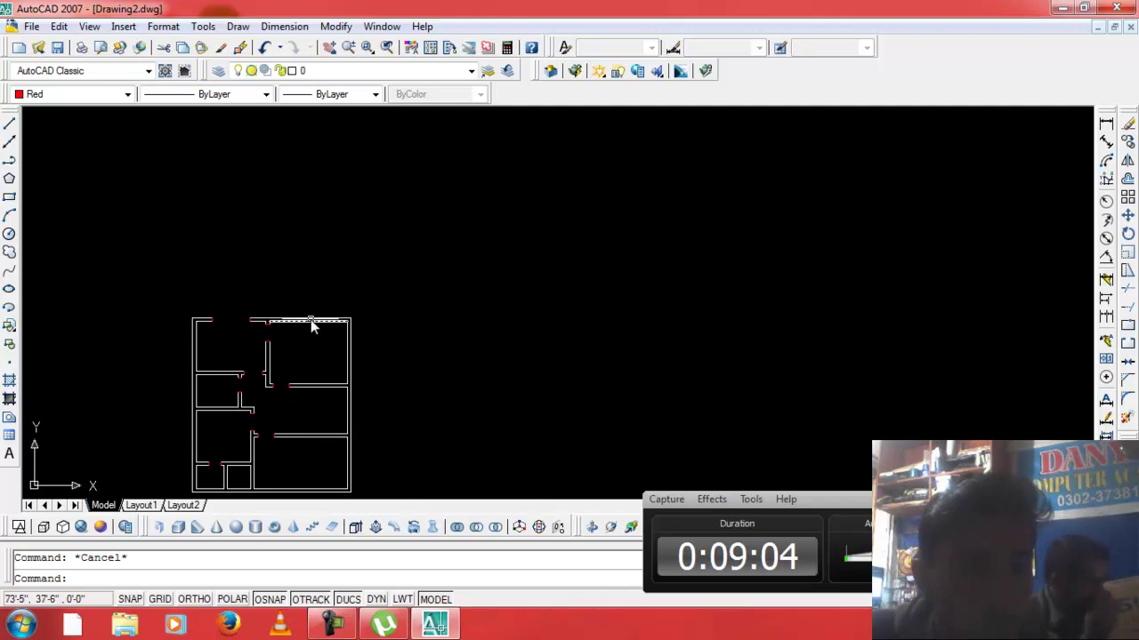
pyautogui.scroll(6, 310, 320)
# Draw a red centre marker across the top wall at its midpoint.
pyautogui.write('l')
pyautogui.press('Return')
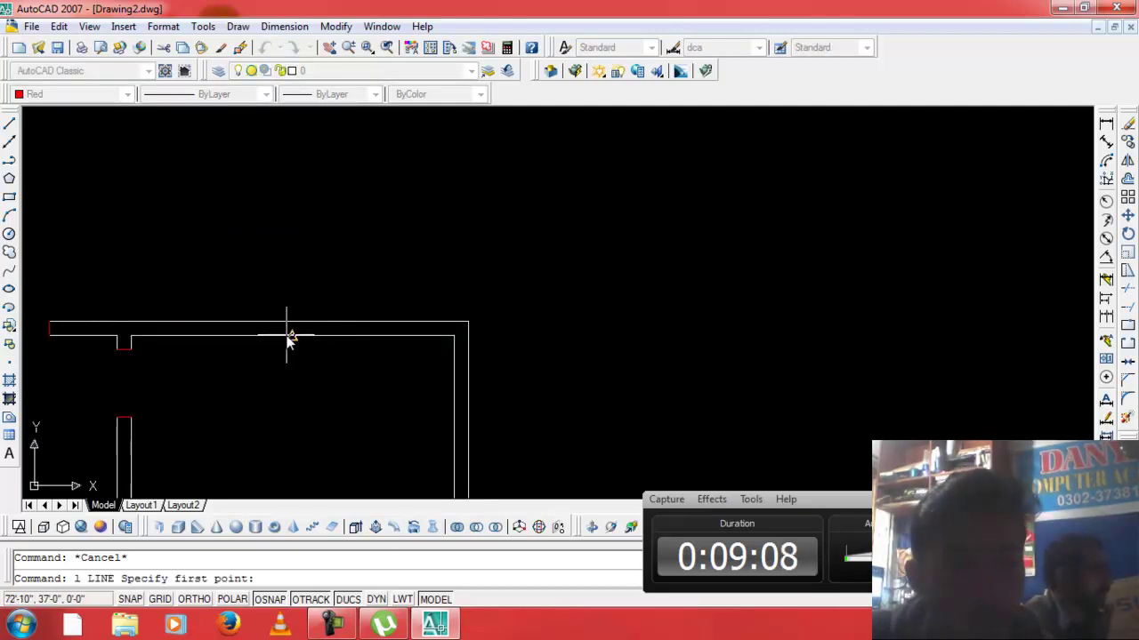
pyautogui.click(292, 337)
pyautogui.click(296, 323)
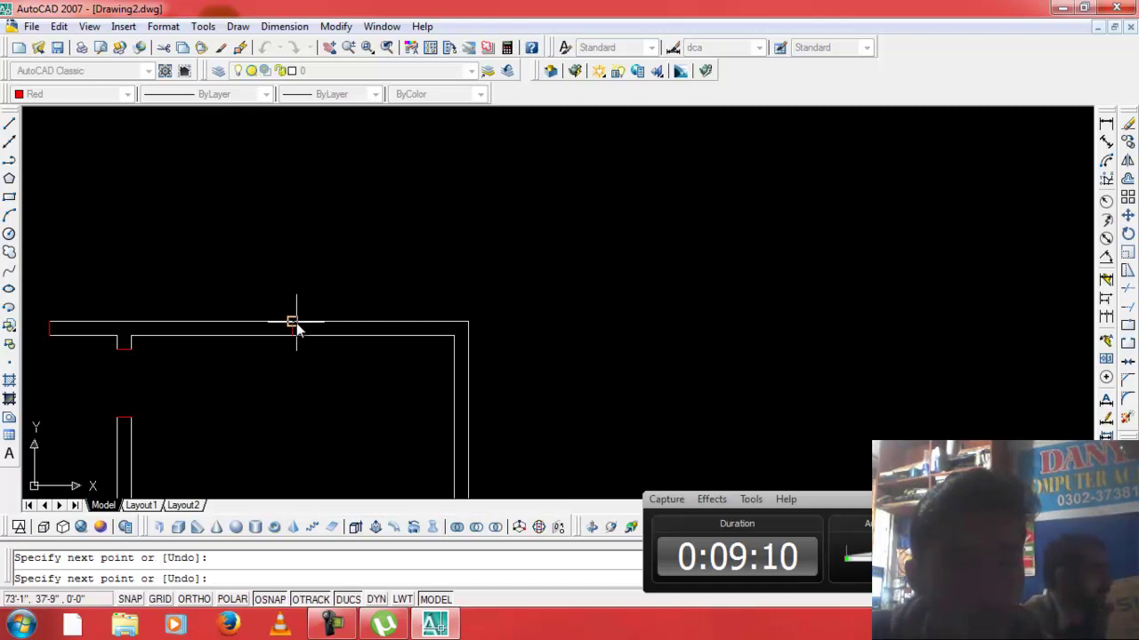
pyautogui.press('Return')
# Offset the centre marker 4' to each side.
pyautogui.write('o')
pyautogui.press('Return')
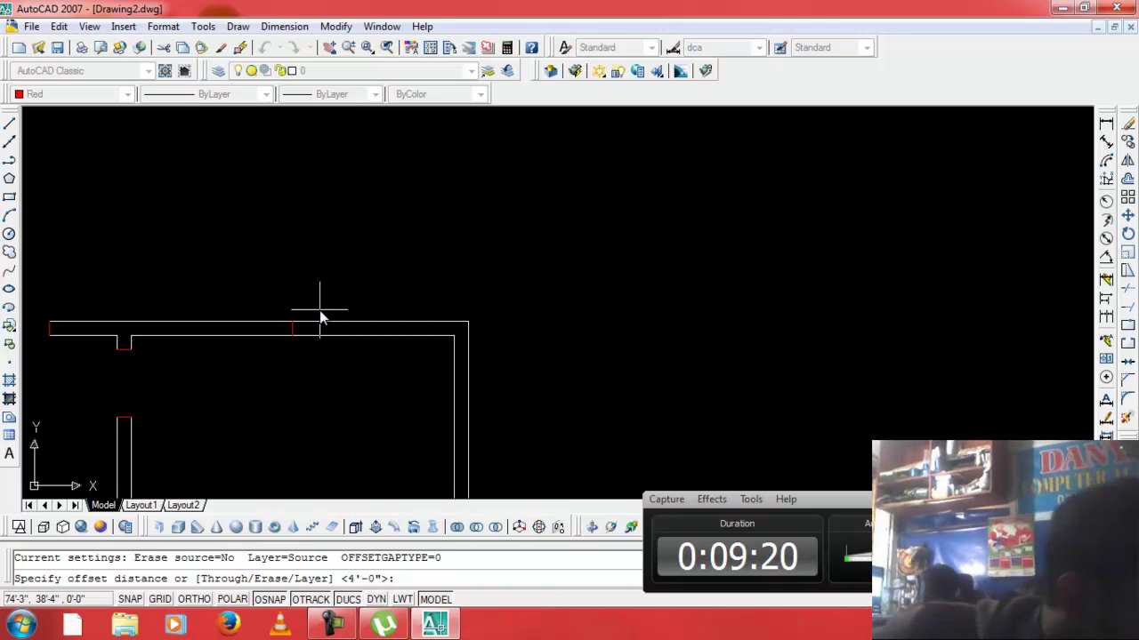
pyautogui.write("4'")
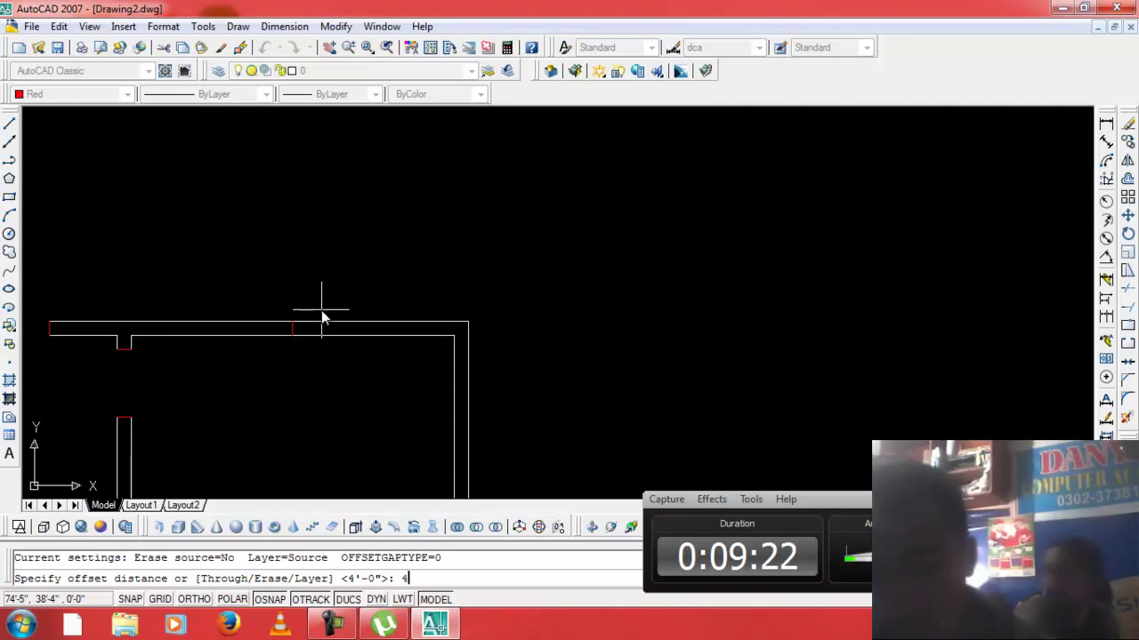
pyautogui.press('Return')
pyautogui.click(299, 323)
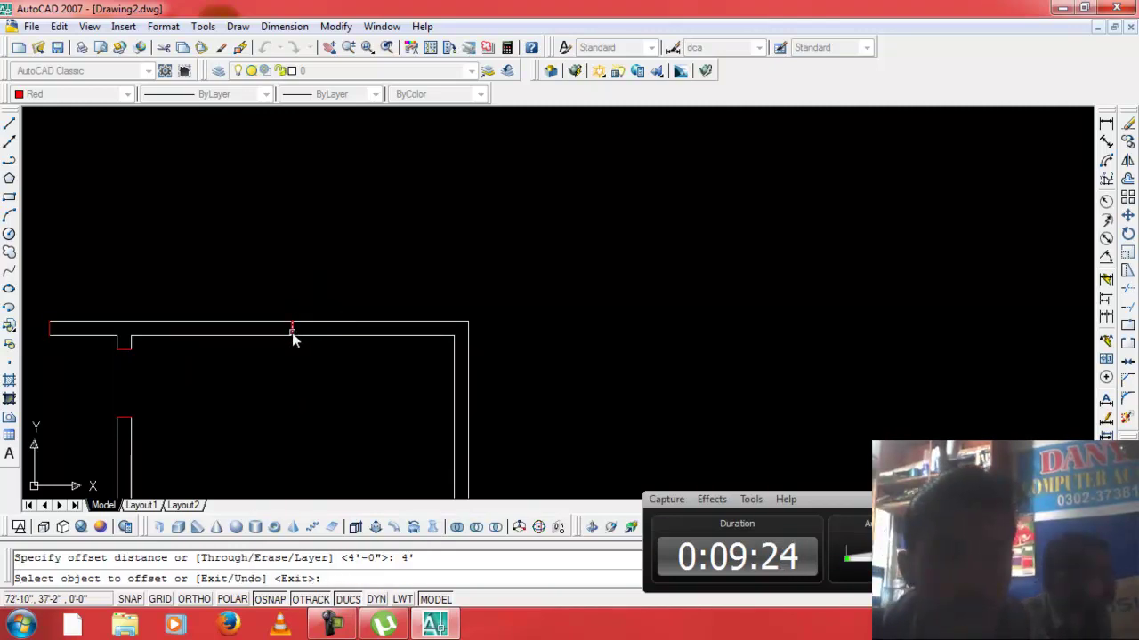
pyautogui.click(300, 341)
pyautogui.click(291, 328)
pyautogui.click(384, 347)
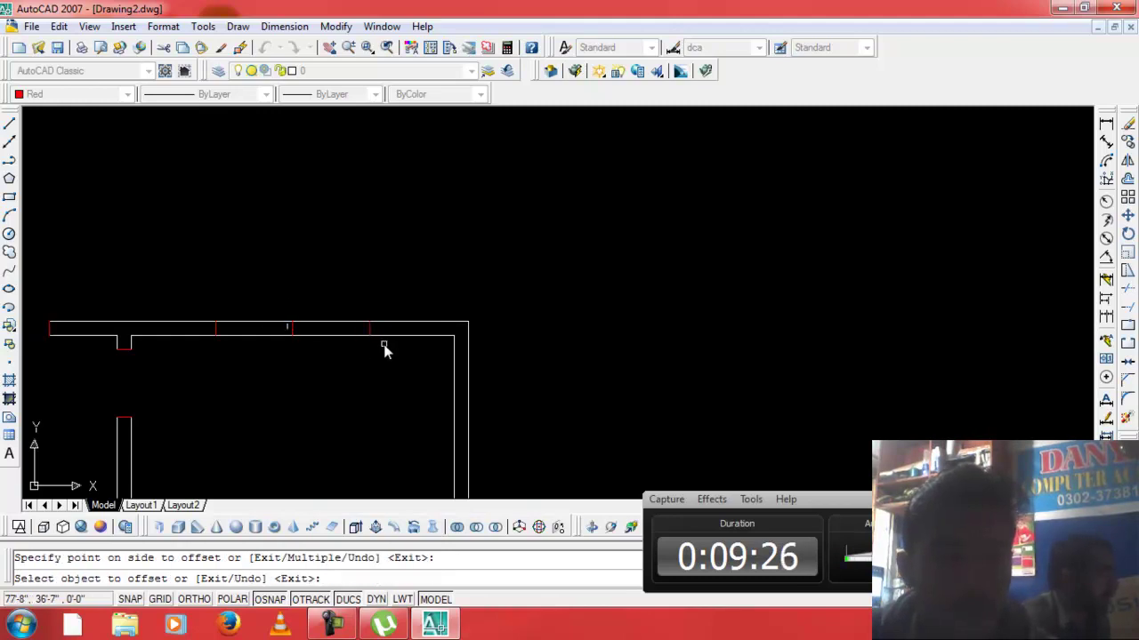
pyautogui.scroll(-4, 374, 347)
pyautogui.scroll(2, 374, 349)
pyautogui.scroll(2, 373, 352)
pyautogui.scroll(-2, 372, 353)
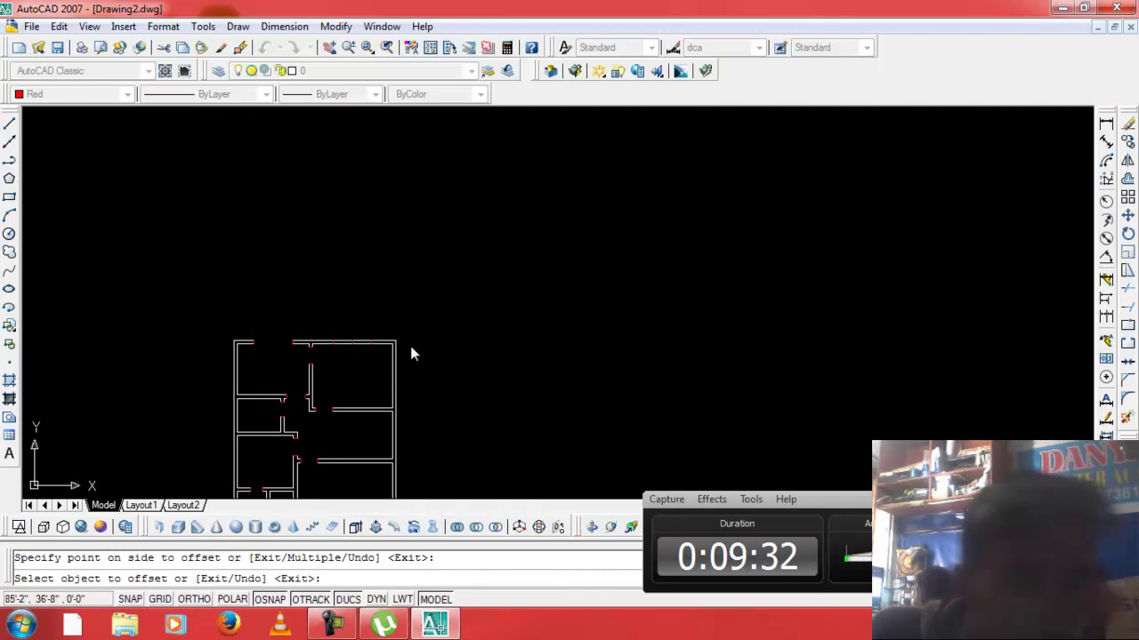
pyautogui.press('Escape')
# Draw a short red marker across the right outer wall.
pyautogui.write('l')
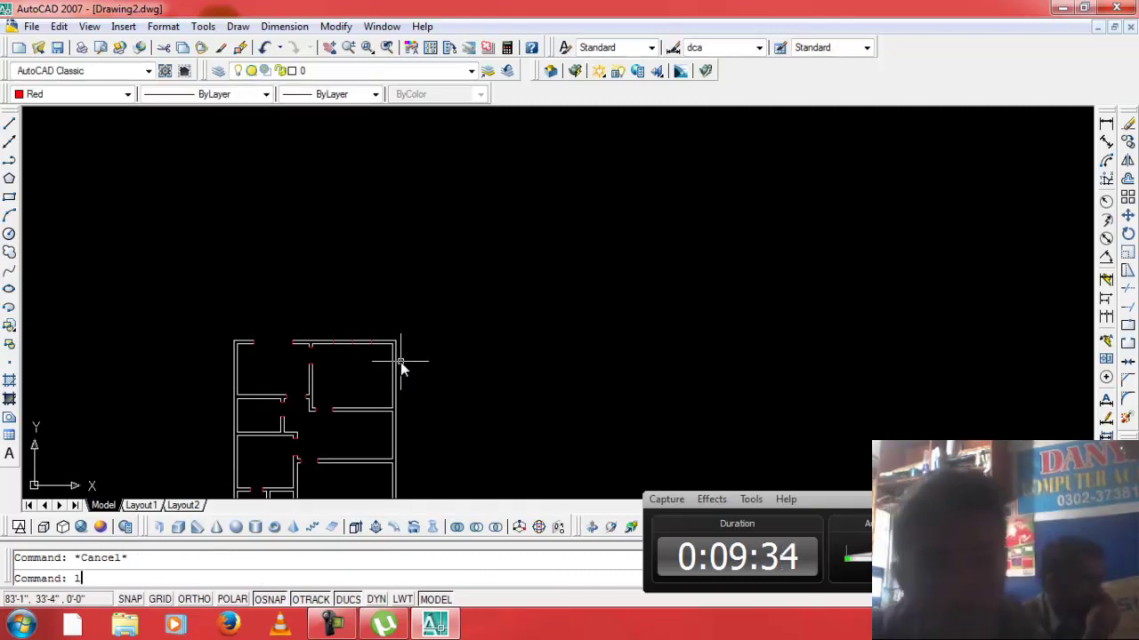
pyautogui.press('Return')
pyautogui.scroll(2, 389, 381)
pyautogui.scroll(1, 391, 380)
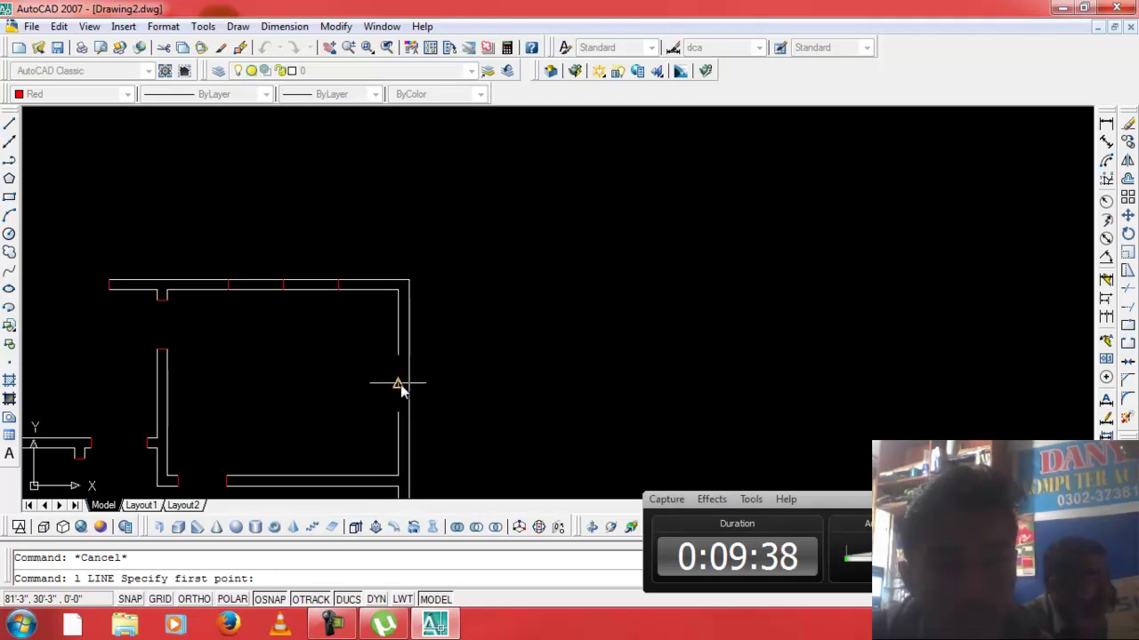
pyautogui.click(398, 385)
pyautogui.click(408, 384)
pyautogui.press('Return')
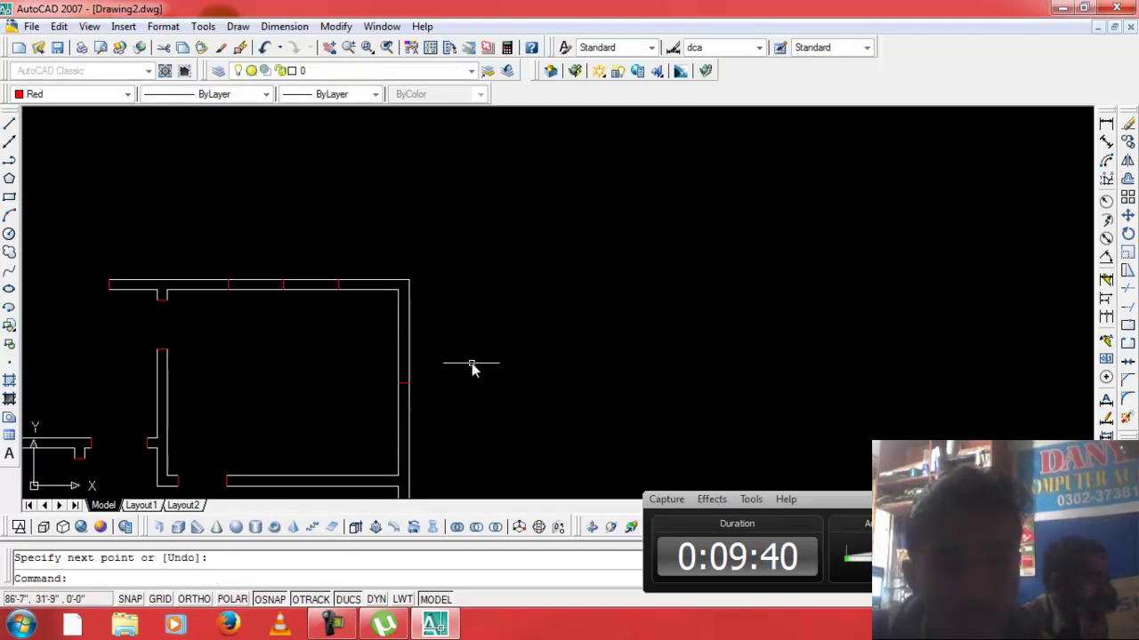
pyautogui.scroll(-5, 436, 400)
pyautogui.scroll(4, 418, 451)
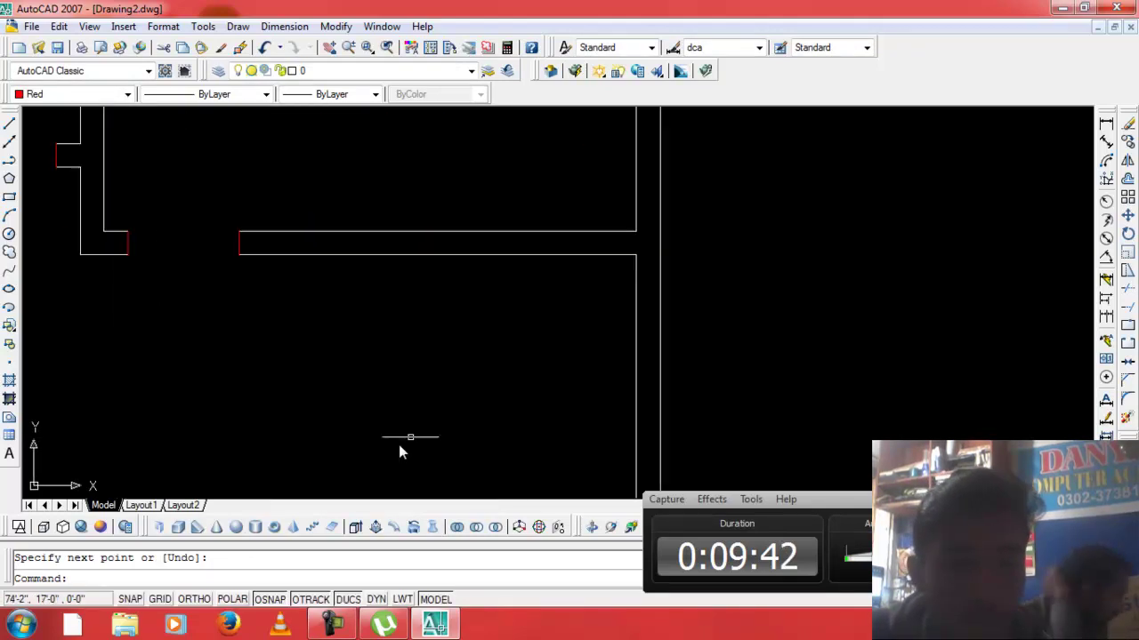
pyautogui.scroll(-5, 400, 450)
pyautogui.scroll(3, 505, 487)
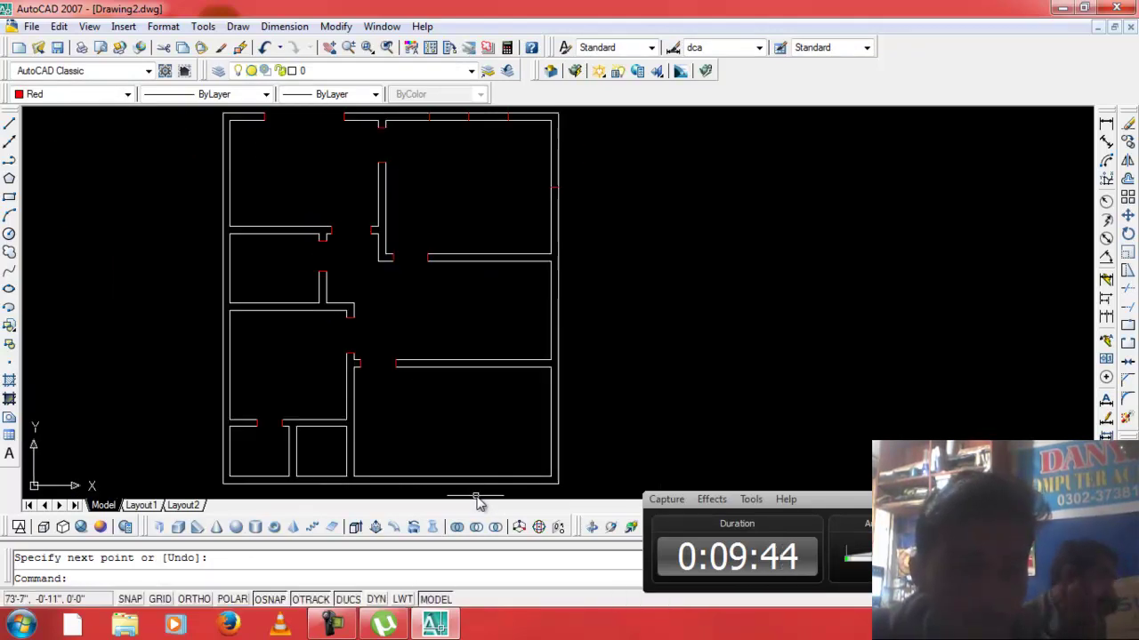
# Add red markers across the bottom wall and at the right wall's midpoint.
pyautogui.press('Return')
pyautogui.click(451, 479)
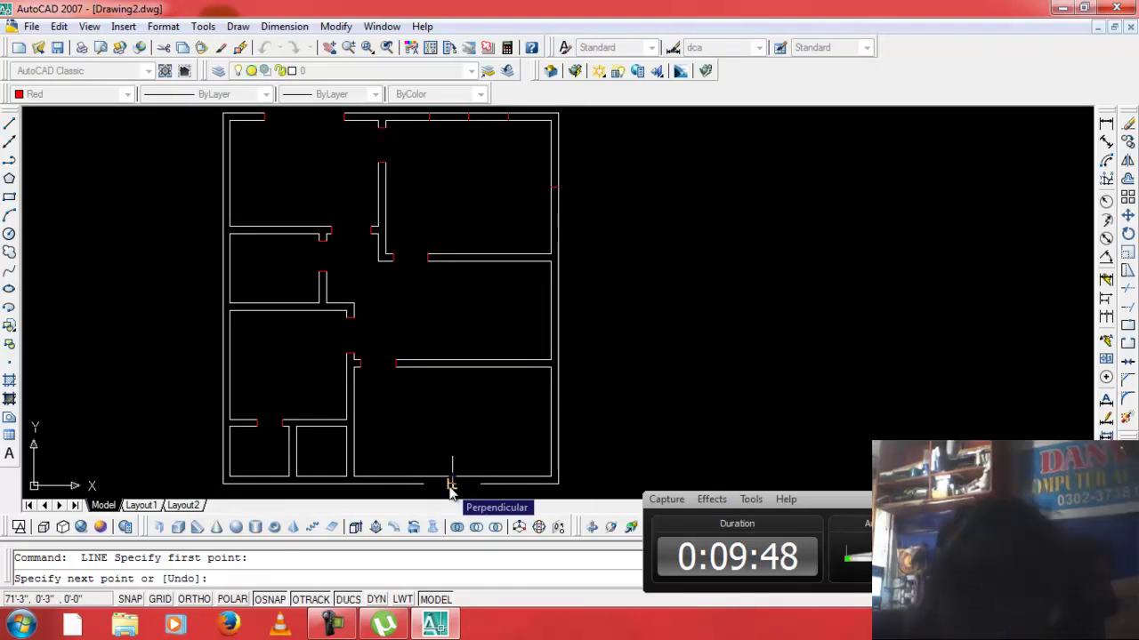
pyautogui.scroll(3, 451, 487)
pyautogui.scroll(2, 456, 487)
pyautogui.click(455, 486)
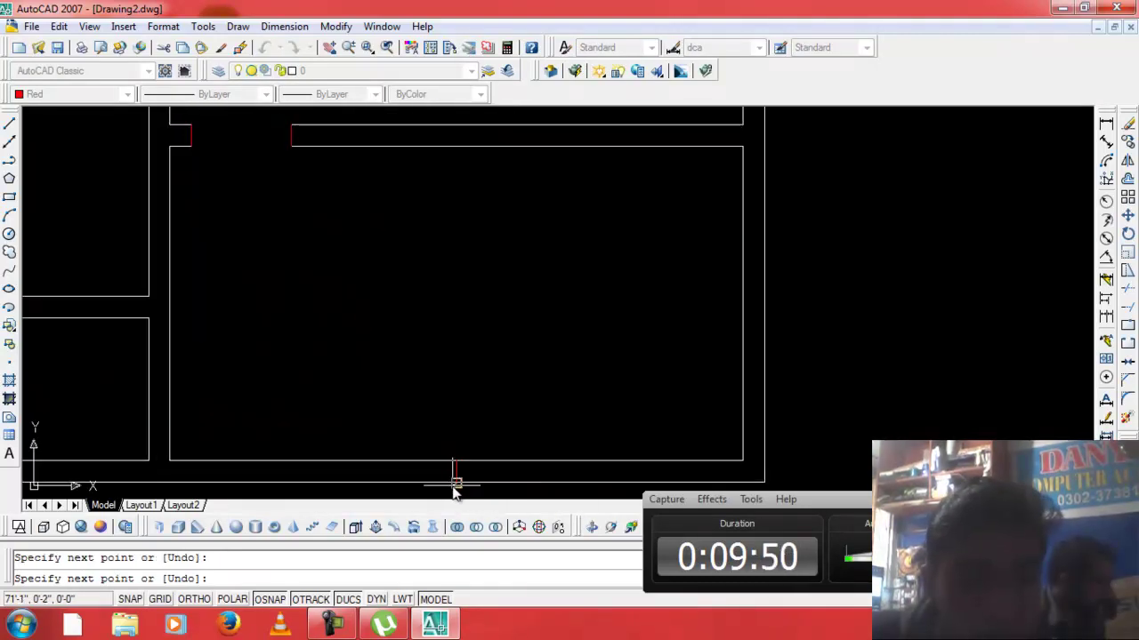
pyautogui.press('Return')
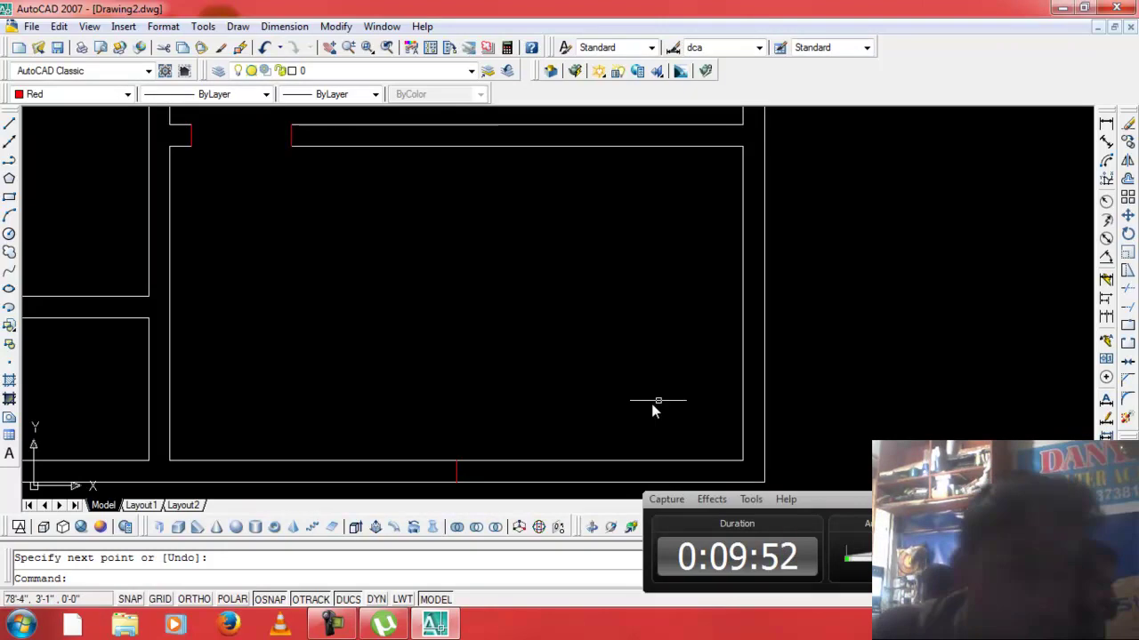
pyautogui.press('Return')
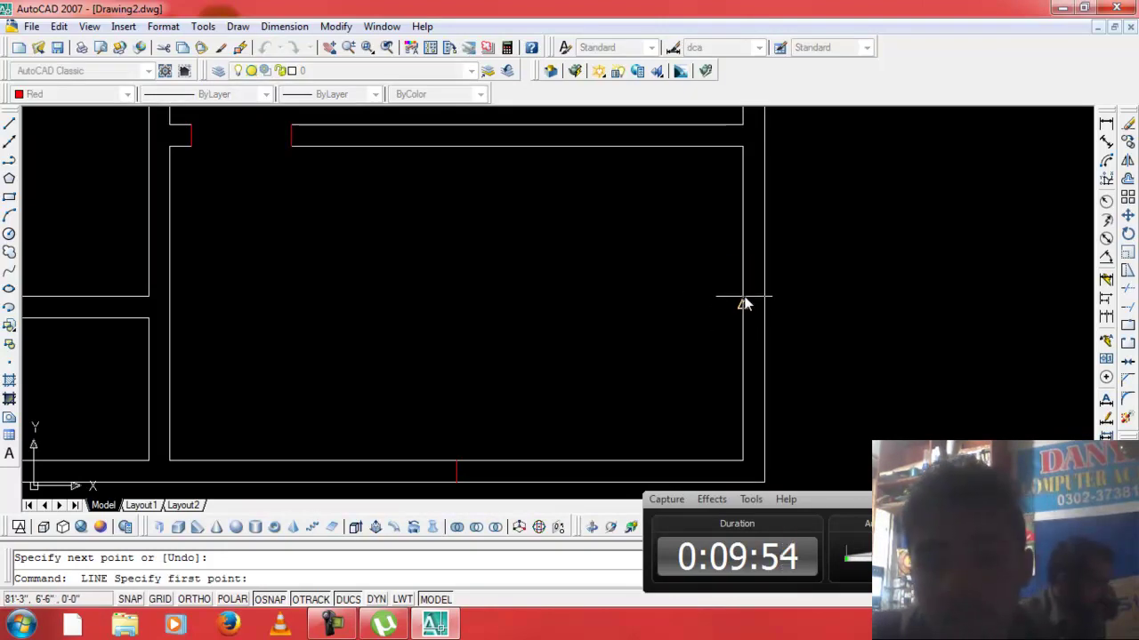
pyautogui.click(743, 307)
pyautogui.click(765, 307)
pyautogui.press('Return')
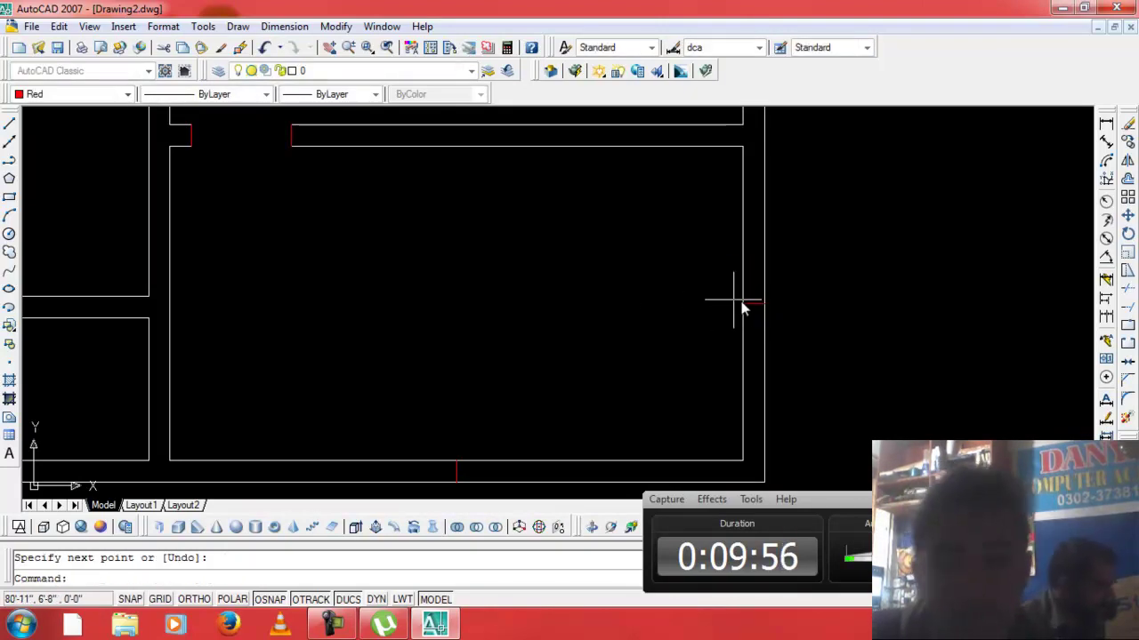
pyautogui.scroll(-3, 551, 315)
# Draw red markers across a small room's wall and two inner walls.
pyautogui.press('Return')
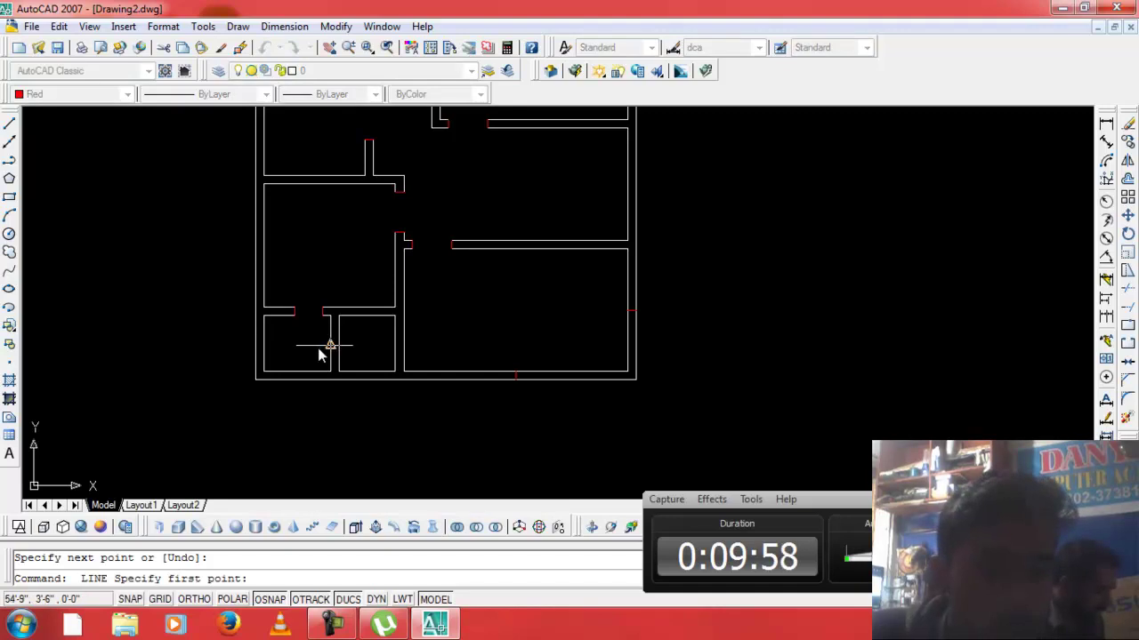
pyautogui.scroll(2, 339, 336)
pyautogui.click(328, 345)
pyautogui.press('Return')
pyautogui.press('Return')
pyautogui.click(378, 307)
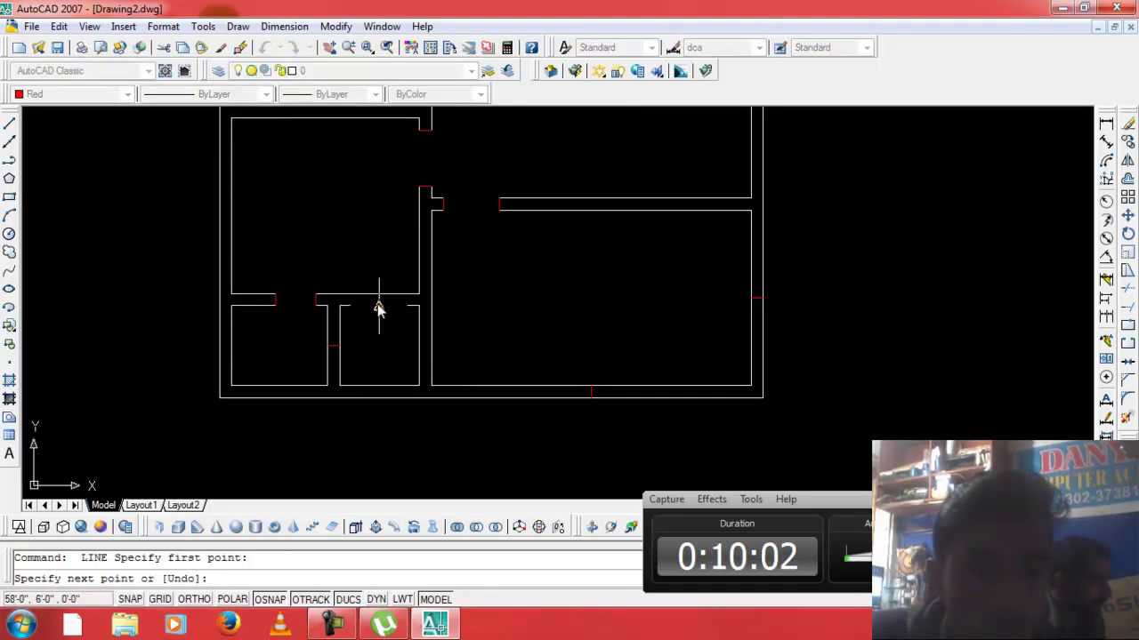
pyautogui.click(378, 299)
pyautogui.press('Return')
pyautogui.press('Return')
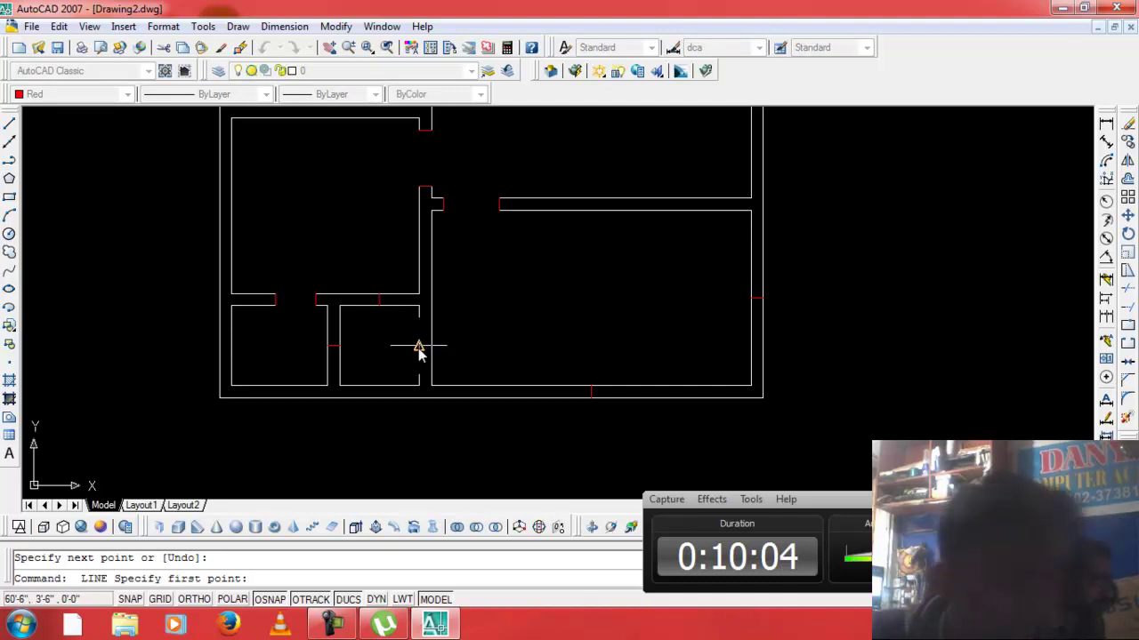
pyautogui.click(419, 346)
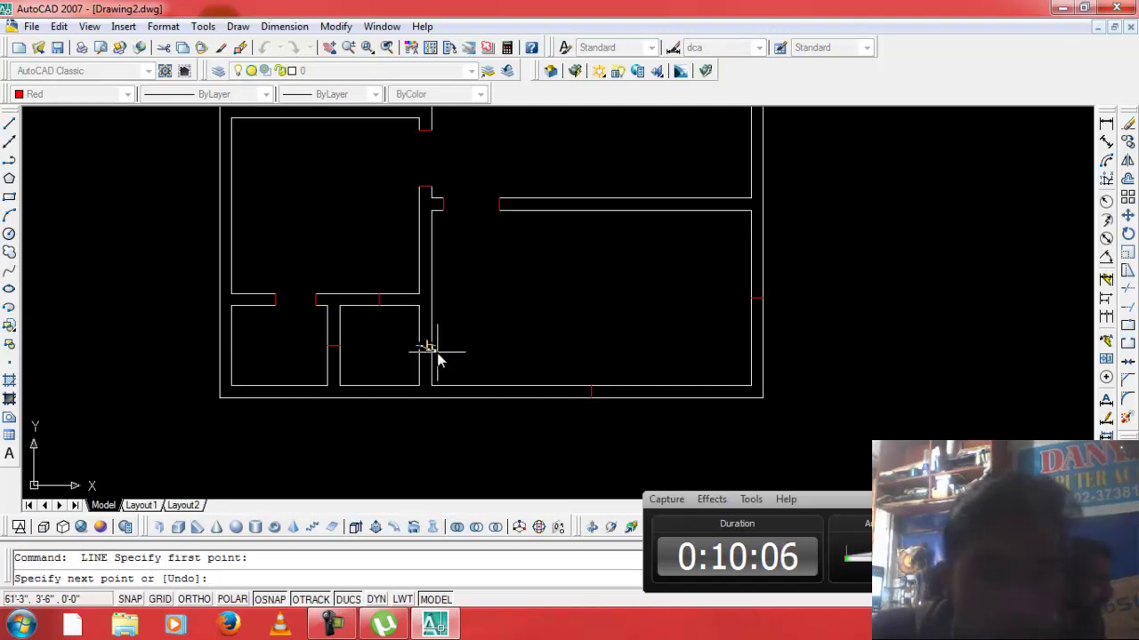
pyautogui.click(431, 346)
pyautogui.press('Return')
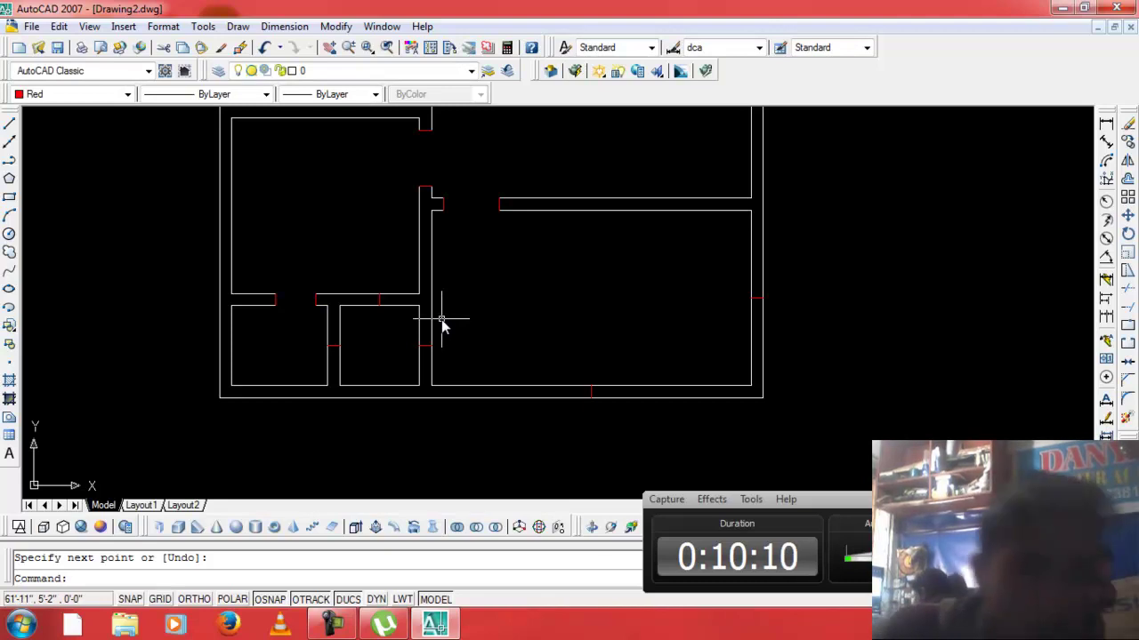
pyautogui.press('Return')
# Draw two short red markers across the left outer wall.
pyautogui.click(230, 207)
pyautogui.click(222, 205)
pyautogui.press('Return')
pyautogui.scroll(-4, 276, 235)
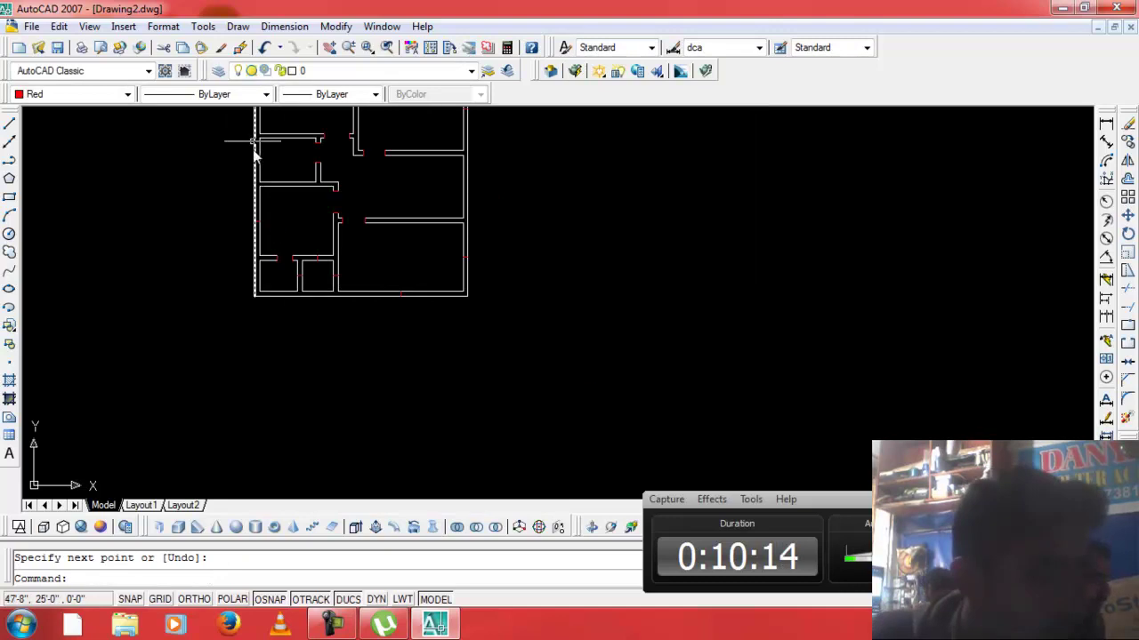
pyautogui.press('Return')
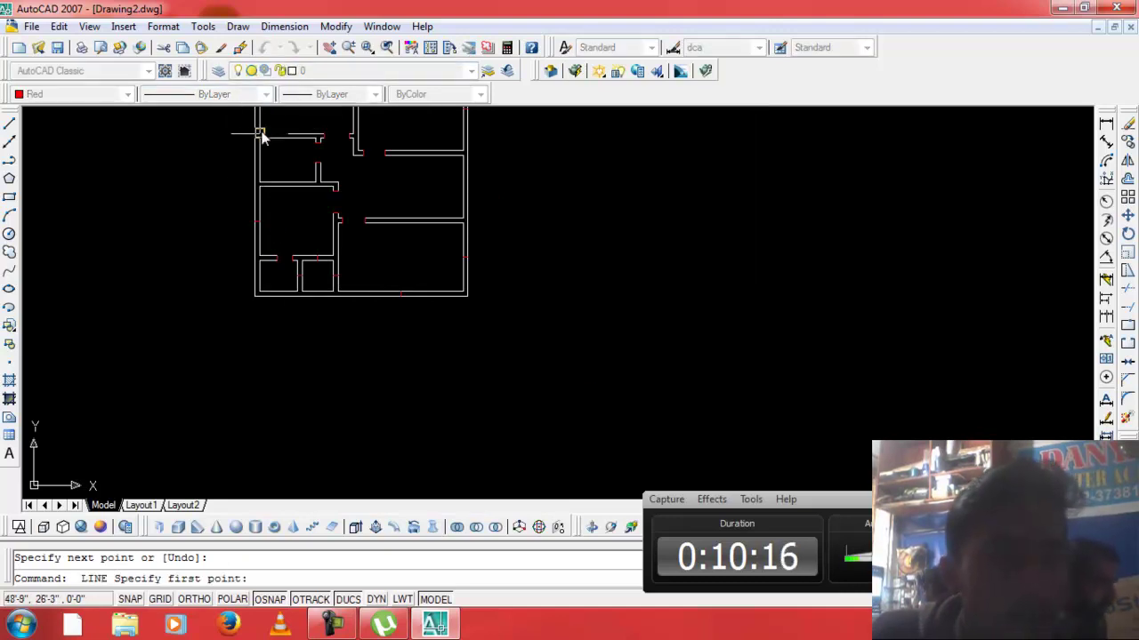
pyautogui.click(261, 161)
pyautogui.click(255, 158)
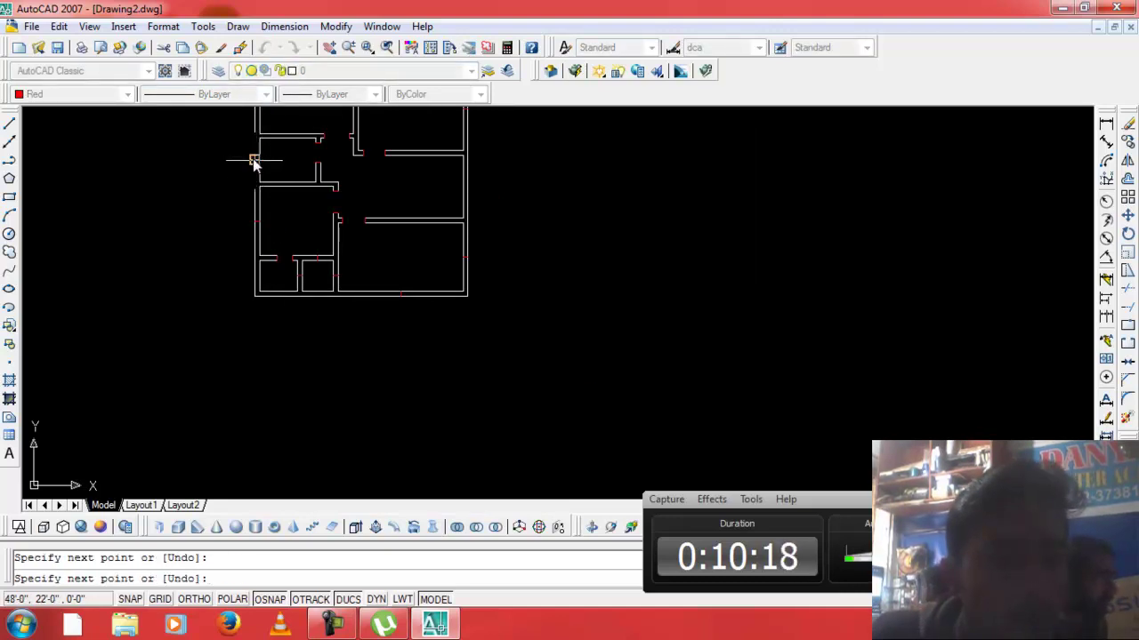
pyautogui.press('Return')
pyautogui.scroll(-2, 477, 218)
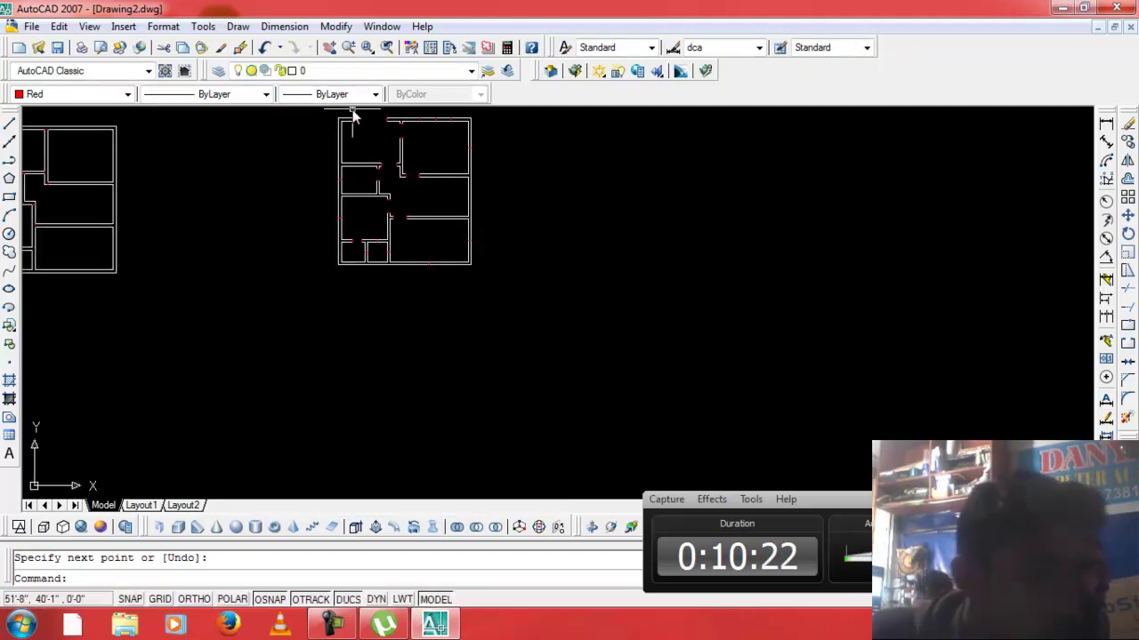
pyautogui.scroll(5, 365, 164)
# Add a red marker across the horizontal wall beneath the upper-left room.
pyautogui.press('Return')
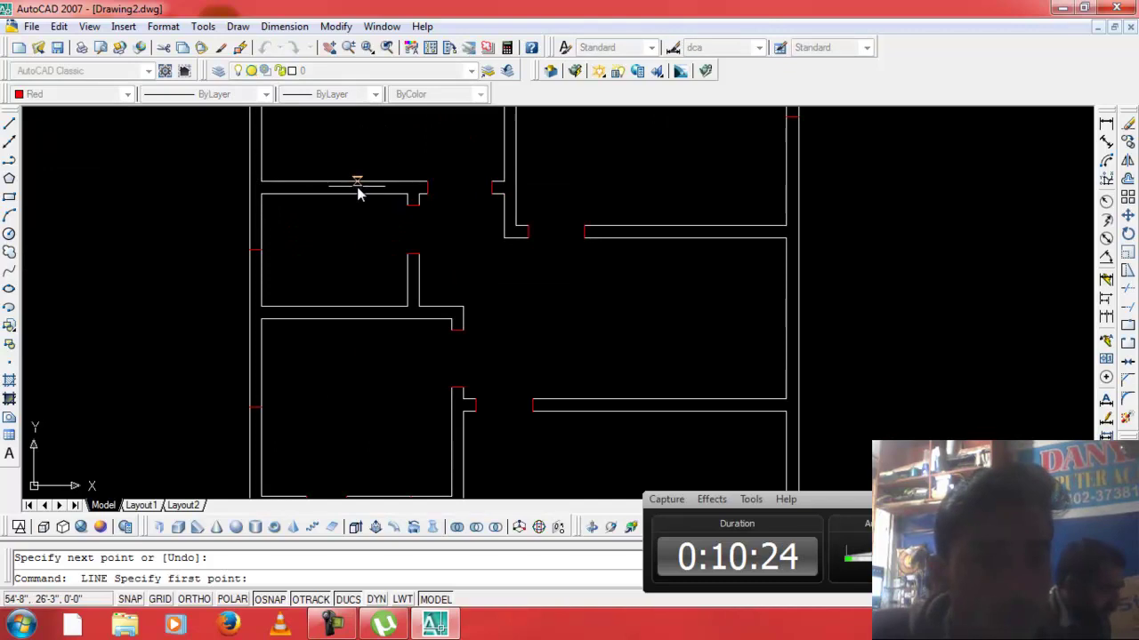
pyautogui.click(334, 195)
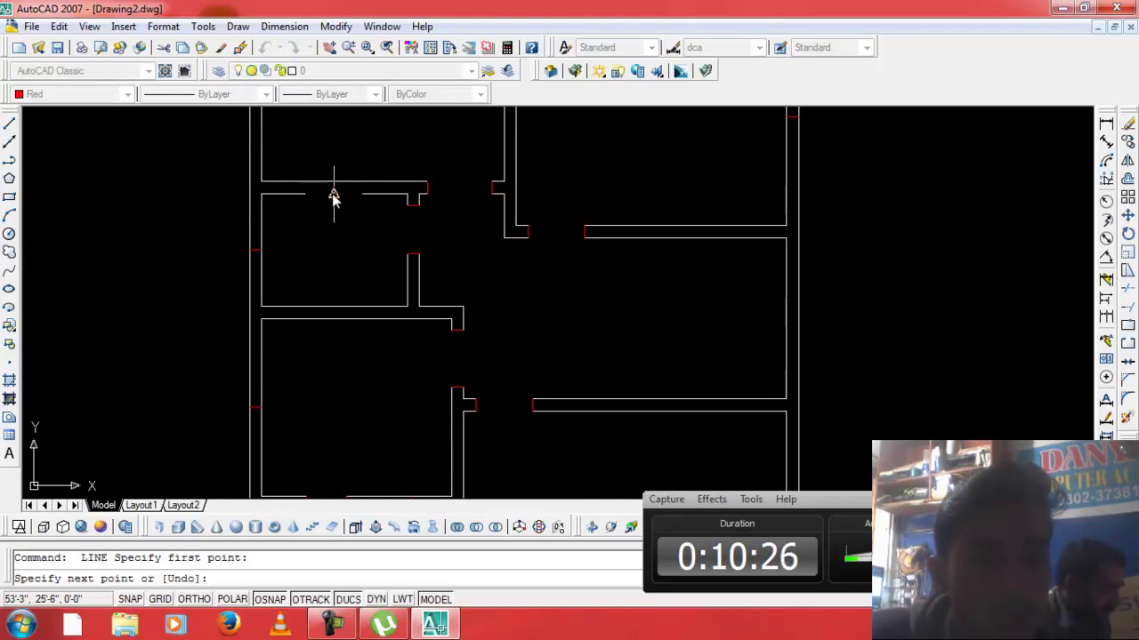
pyautogui.click(333, 182)
pyautogui.press('Return')
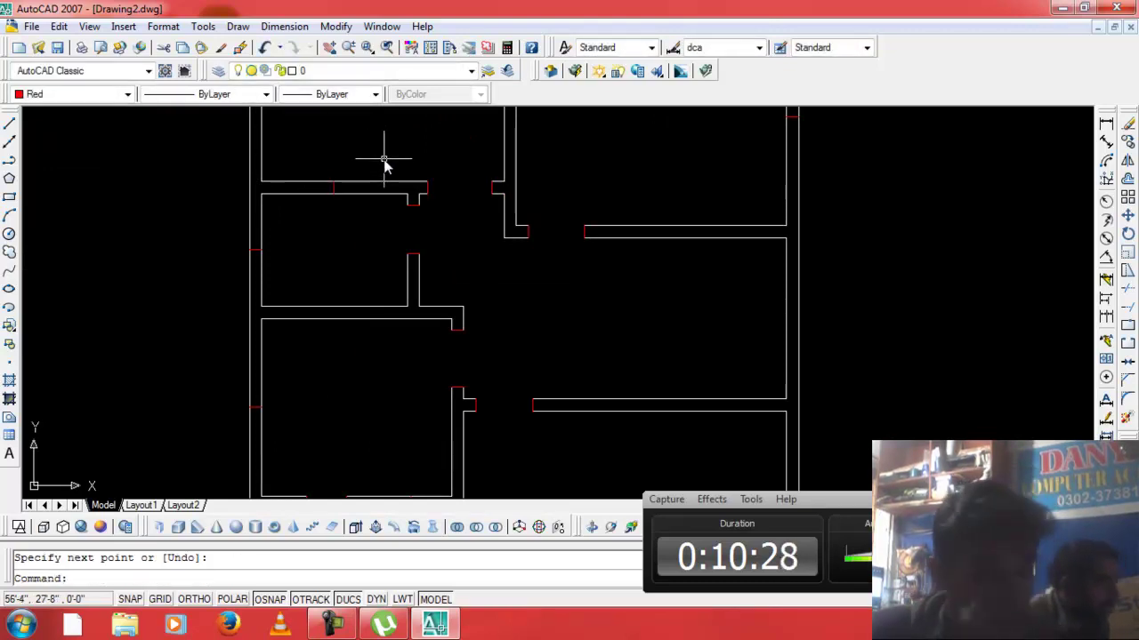
pyautogui.press('Escape')
# Offset the red mark on the right outer wall at the 4-foot distance.
pyautogui.write('o')
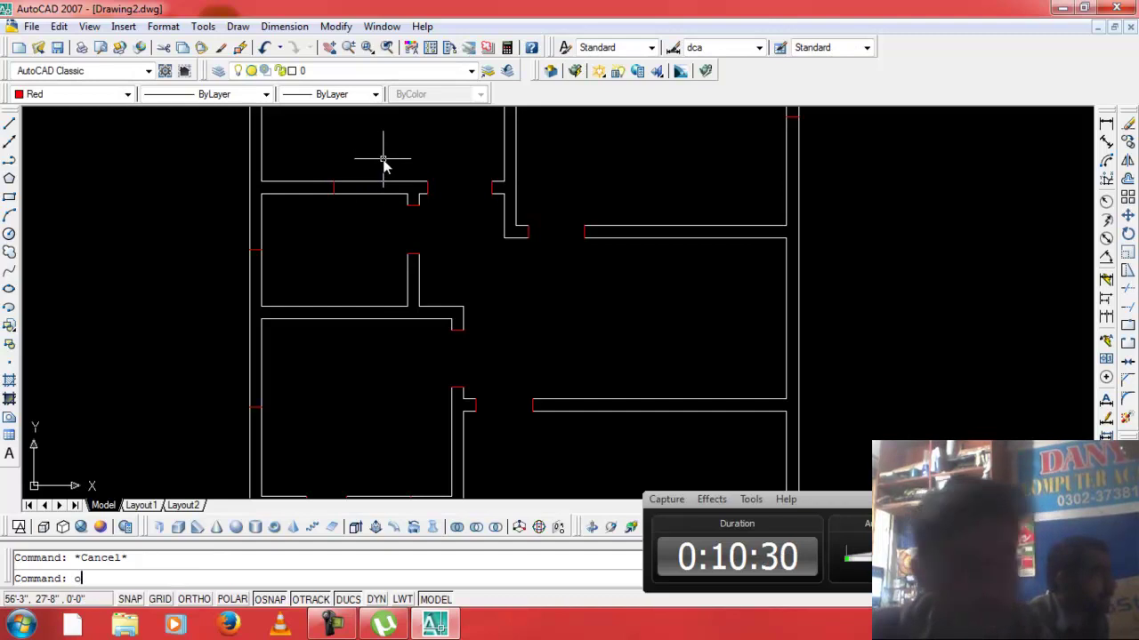
pyautogui.press('Return')
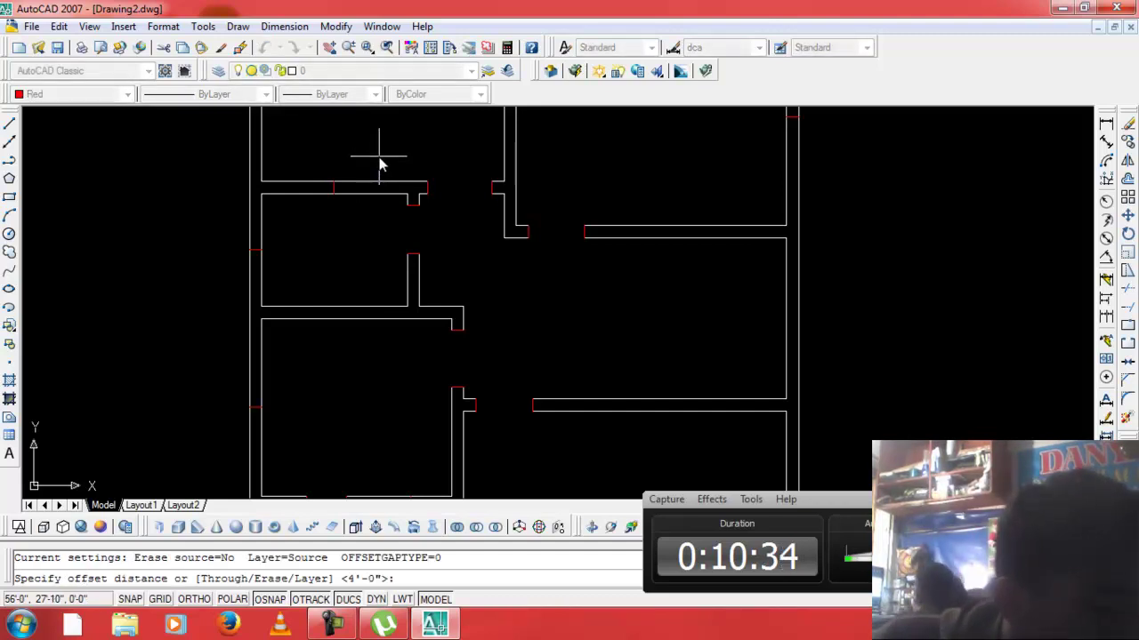
pyautogui.scroll(-2, 544, 162)
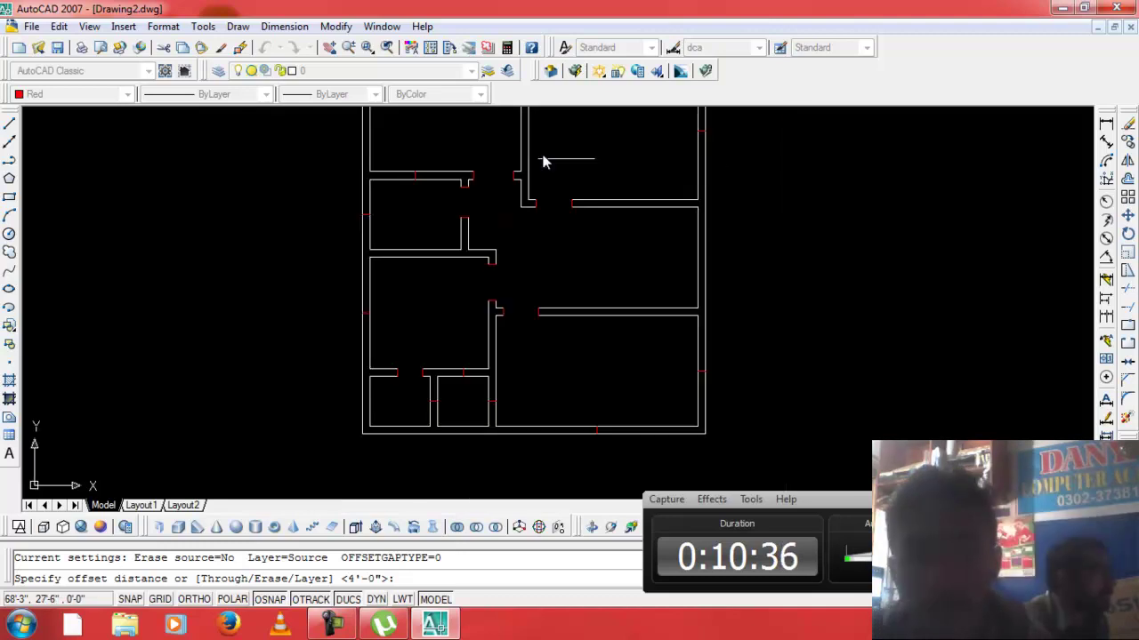
pyautogui.press('Return')
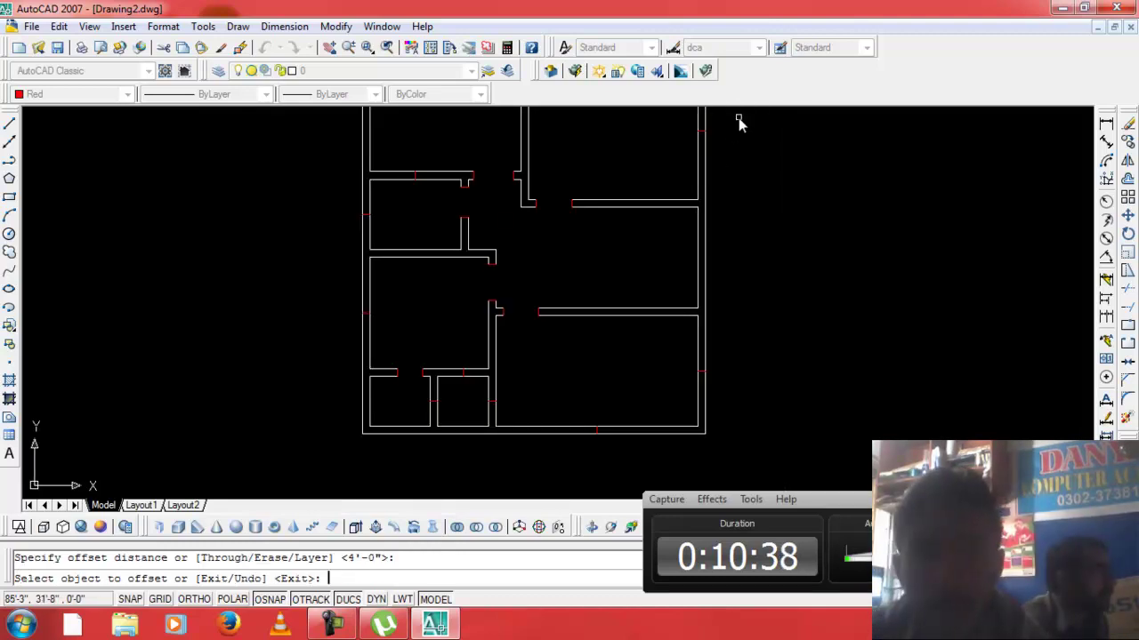
pyautogui.click(704, 132)
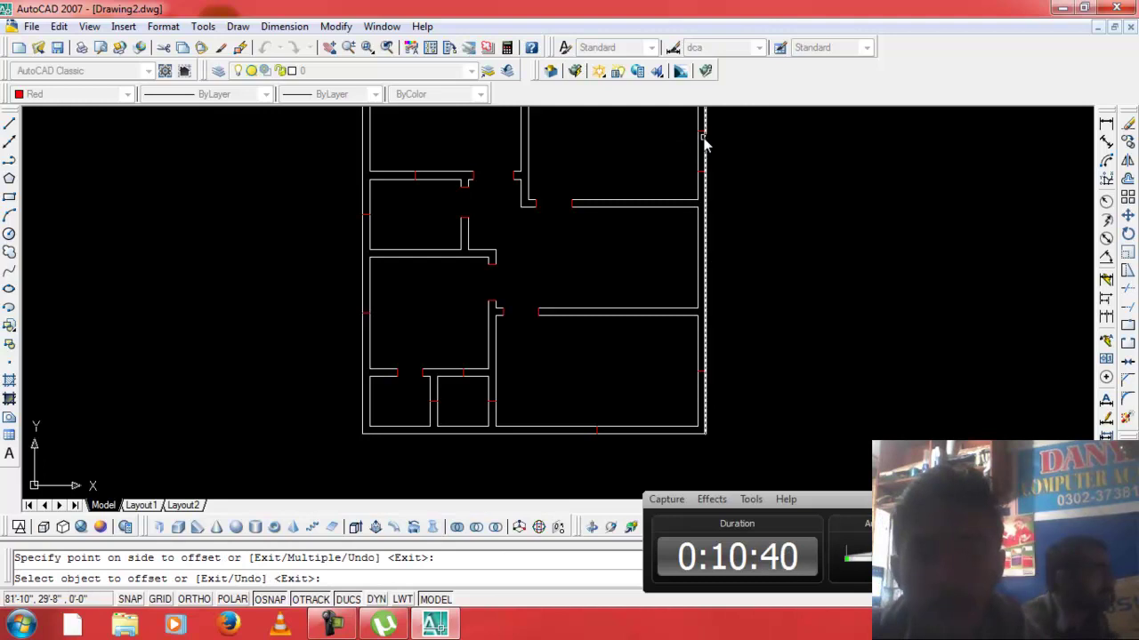
pyautogui.scroll(2, 702, 130)
pyautogui.scroll(3, 702, 129)
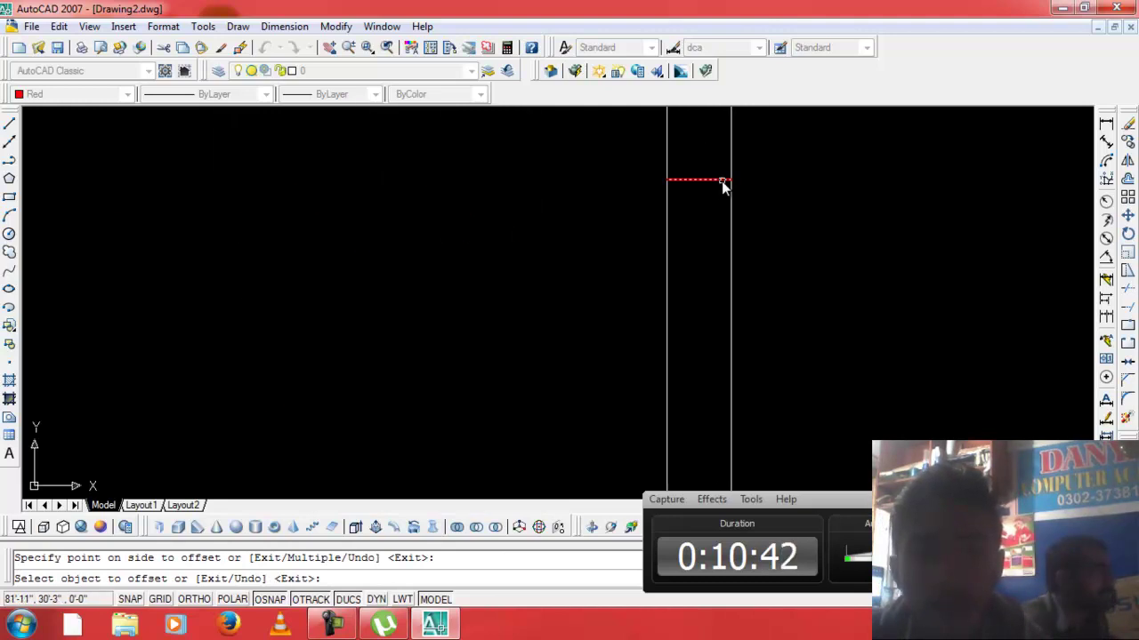
pyautogui.scroll(-5, 724, 174)
pyautogui.scroll(-4, 724, 183)
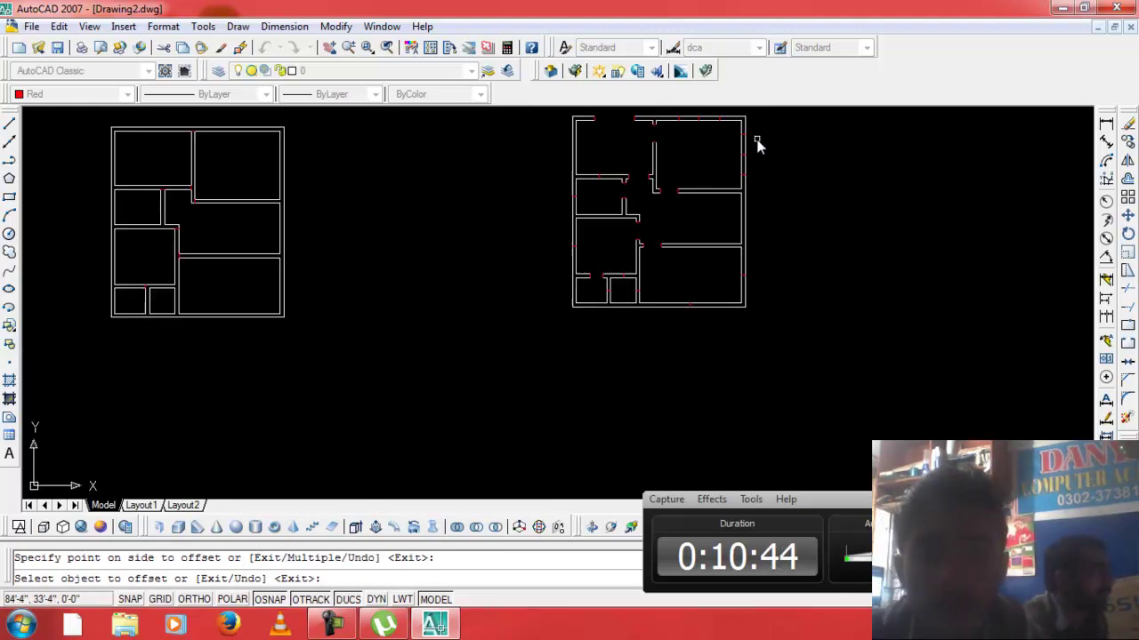
pyautogui.scroll(2, 729, 213)
pyautogui.scroll(2, 754, 296)
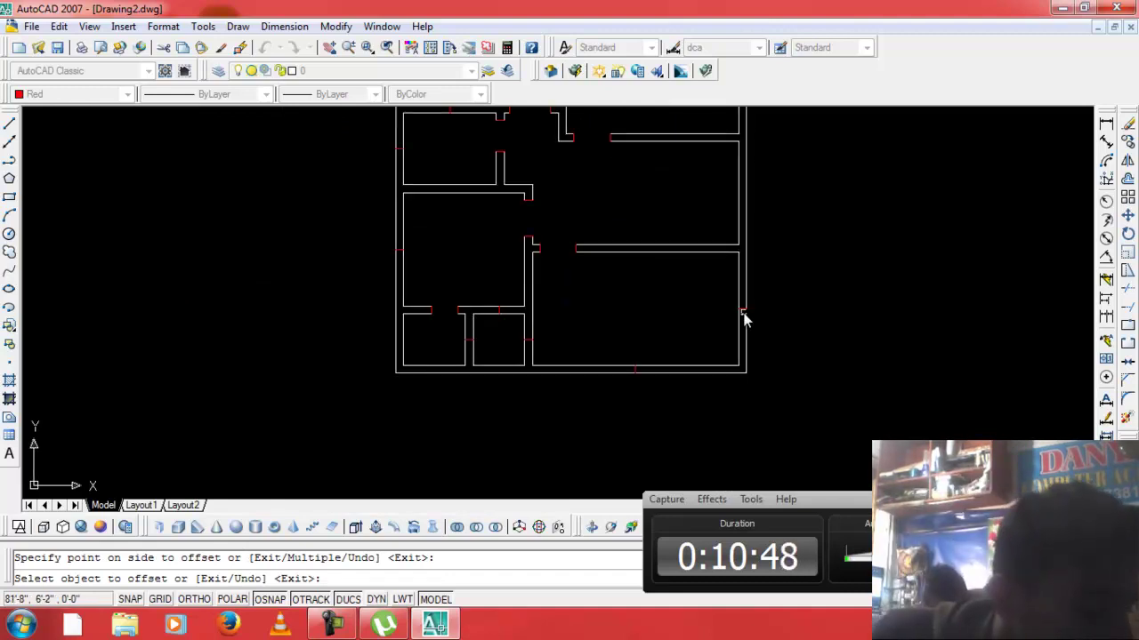
# Offset two red marks 4 feet along the bottom outer wall.
pyautogui.click(637, 370)
pyautogui.click(648, 372)
pyautogui.click(590, 366)
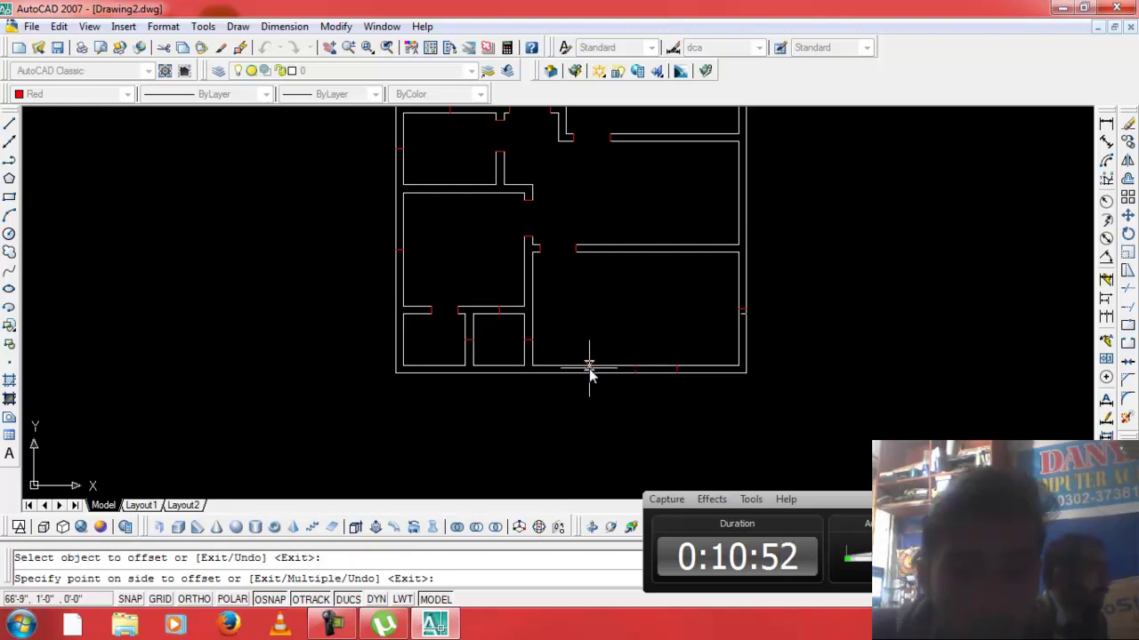
pyautogui.click(590, 370)
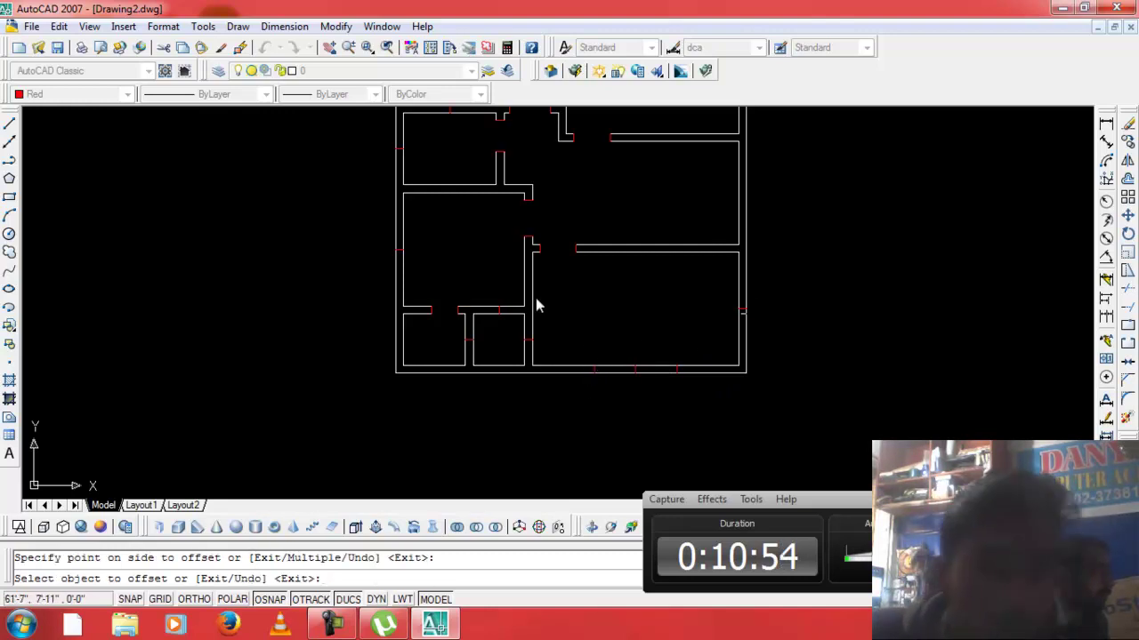
# Offset two red marks 4 feet along the left outer wall.
pyautogui.click(401, 253)
pyautogui.click(380, 273)
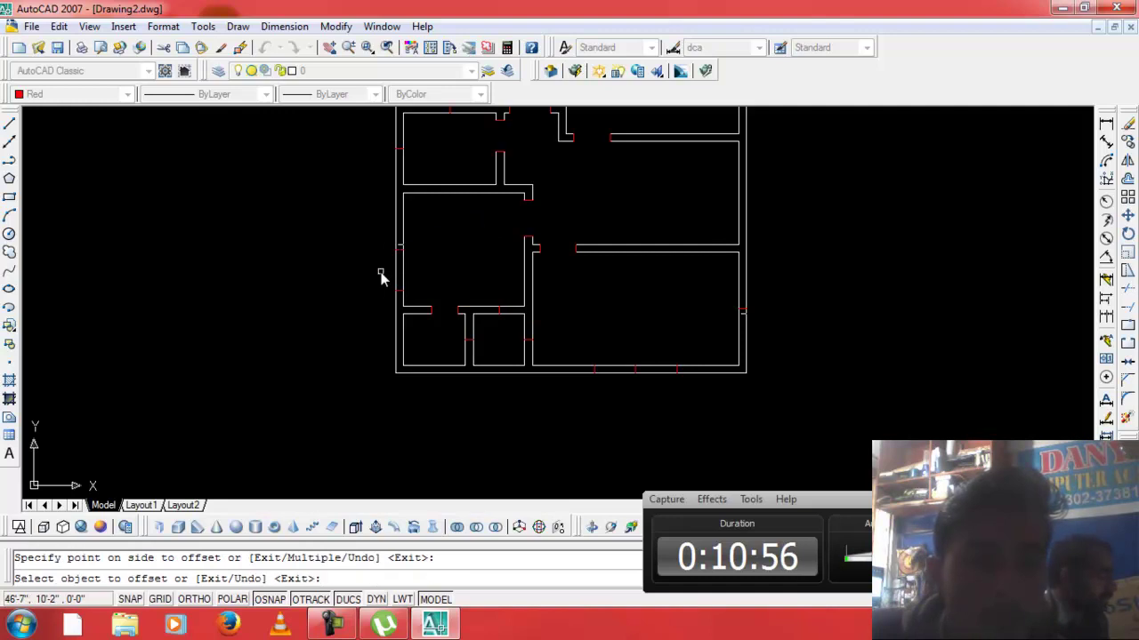
pyautogui.click(403, 250)
pyautogui.click(402, 236)
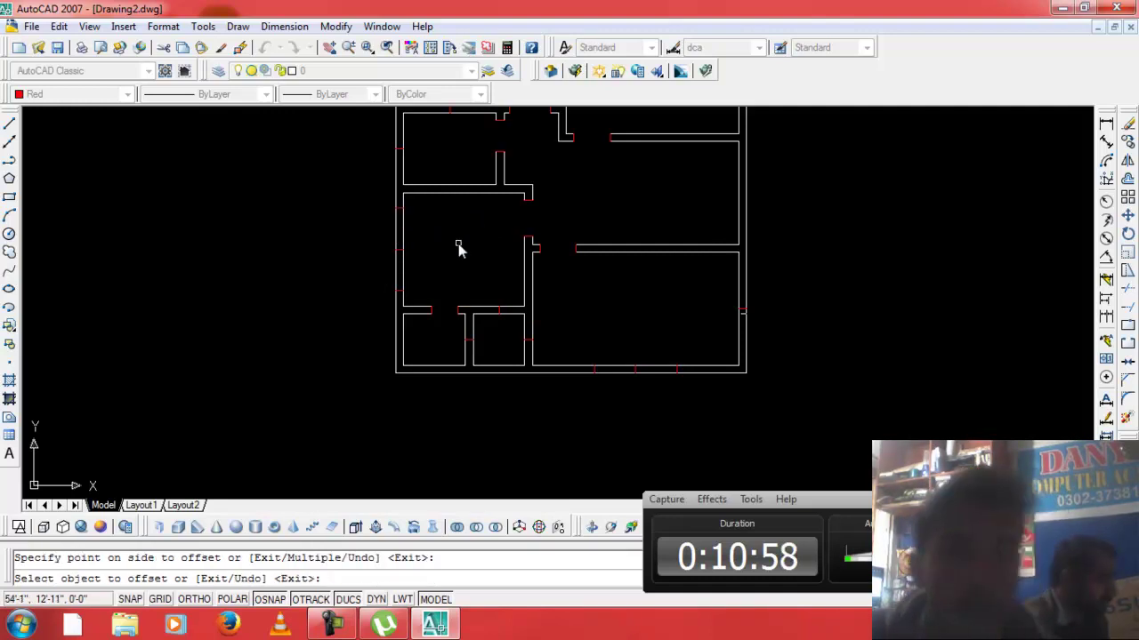
pyautogui.press('Escape')
# Offset two inner-wall marks 2' apart beside the small bottom room.
pyautogui.write('o')
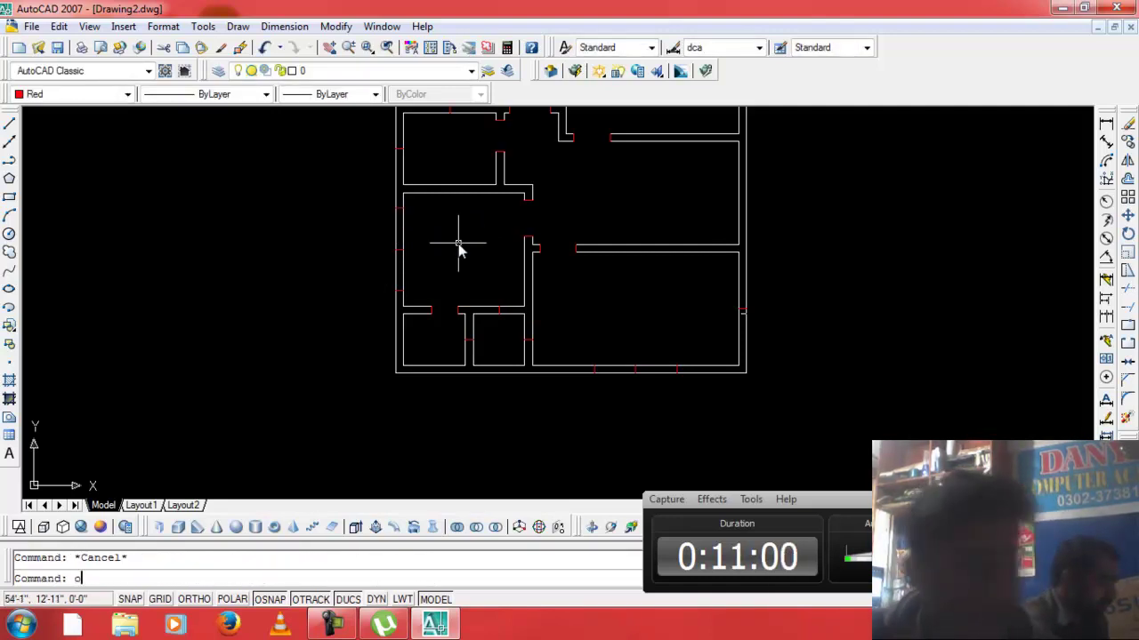
pyautogui.press('Return')
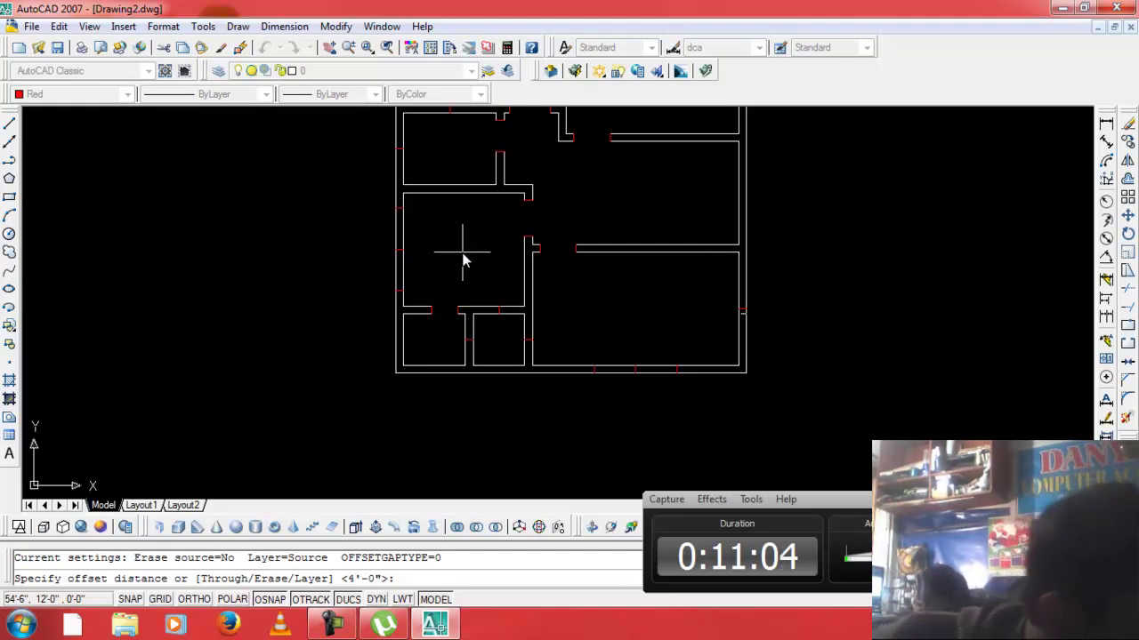
pyautogui.write("2'")
pyautogui.press('Return')
pyautogui.scroll(2, 479, 349)
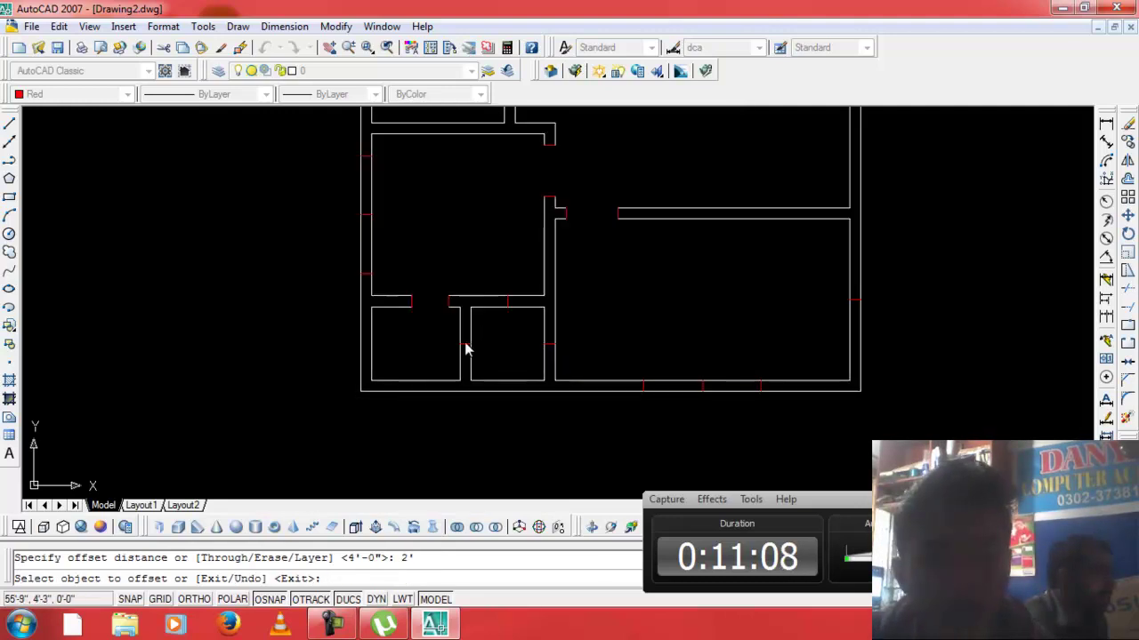
pyautogui.scroll(1, 465, 348)
pyautogui.click(459, 342)
pyautogui.click(464, 354)
pyautogui.click(465, 347)
pyautogui.click(469, 372)
# Add further 2-foot red door marks on the inner walls around the small room.
pyautogui.click(527, 289)
pyautogui.click(522, 288)
pyautogui.click(524, 290)
pyautogui.click(558, 292)
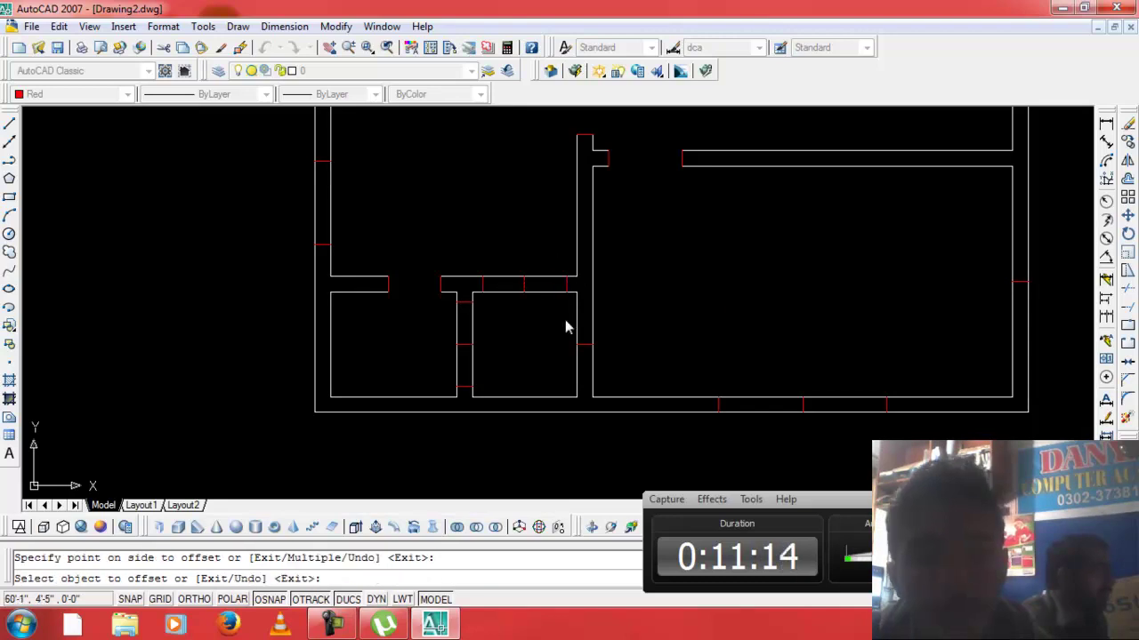
pyautogui.click(585, 347)
pyautogui.click(590, 322)
pyautogui.click(586, 343)
pyautogui.click(587, 379)
pyautogui.press('Escape')
# Delete the three stray short segments left between the door marks.
pyautogui.click(583, 366)
pyautogui.press('Escape')
pyautogui.click(590, 357)
pyautogui.click(585, 345)
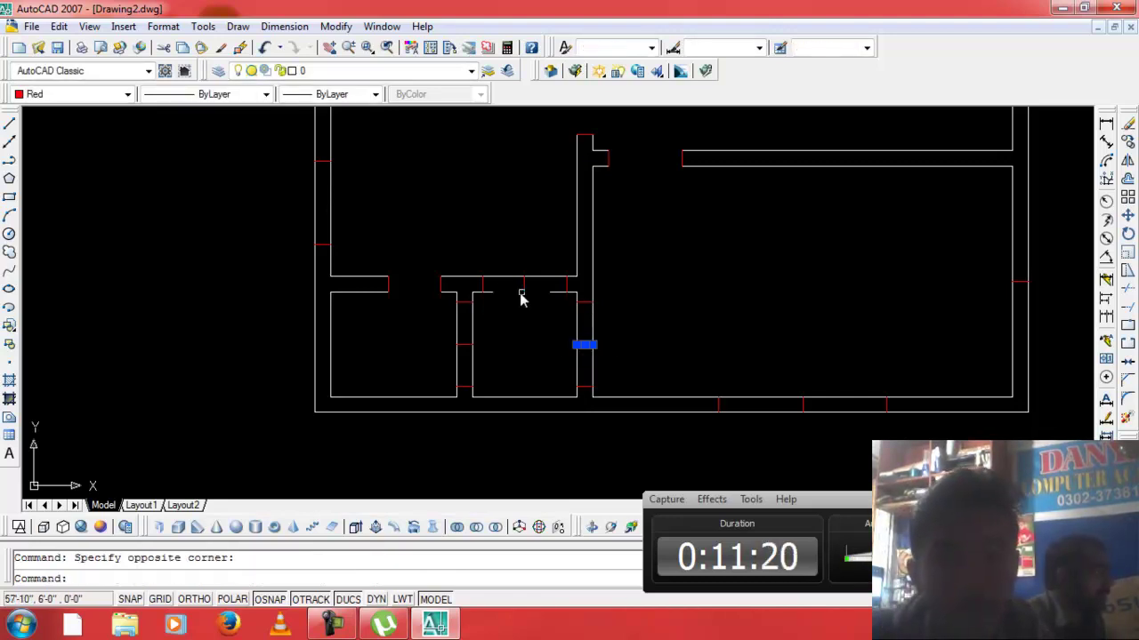
pyautogui.click(502, 296)
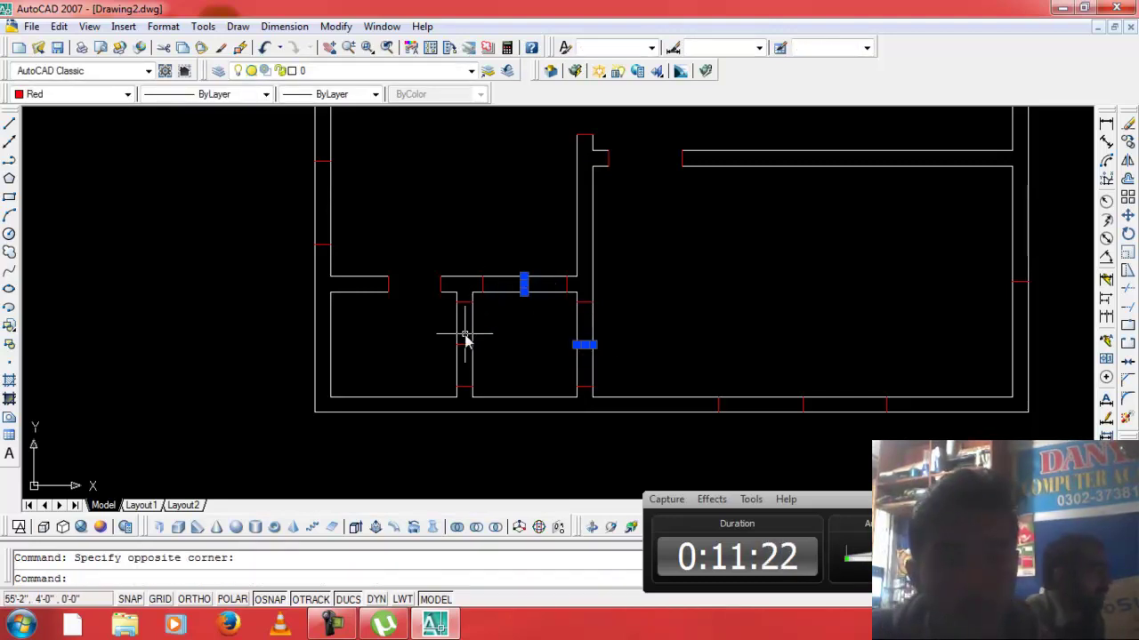
pyautogui.click(464, 372)
pyautogui.press('Delete')
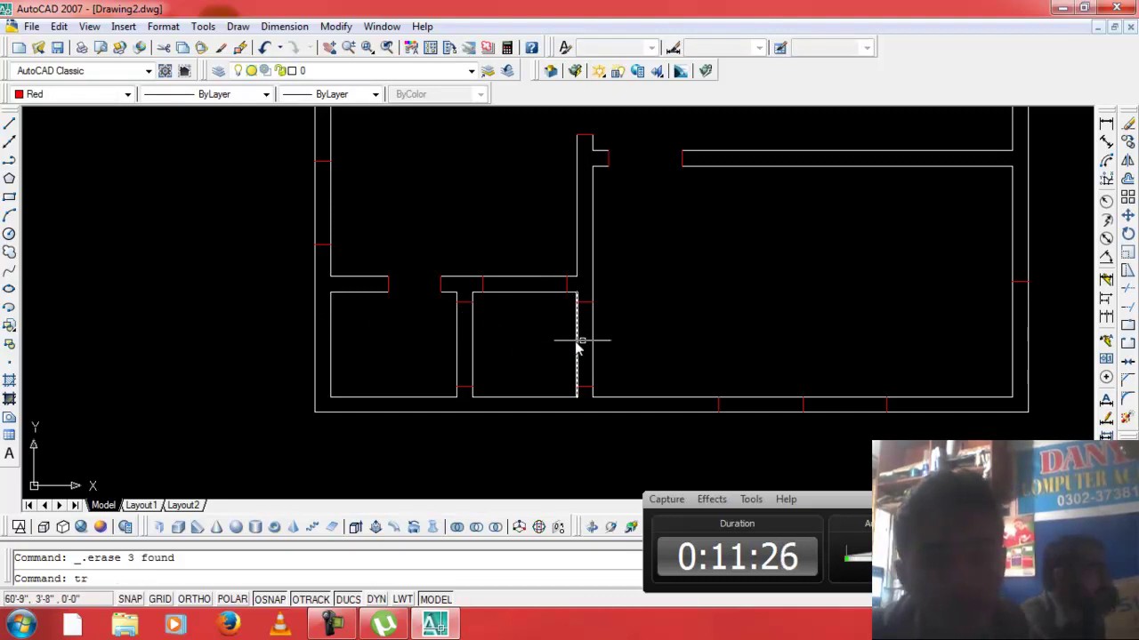
# Trim the inner walls and bottom wall between their red door marks.
pyautogui.press('Return')
pyautogui.click(610, 325)
pyautogui.click(447, 349)
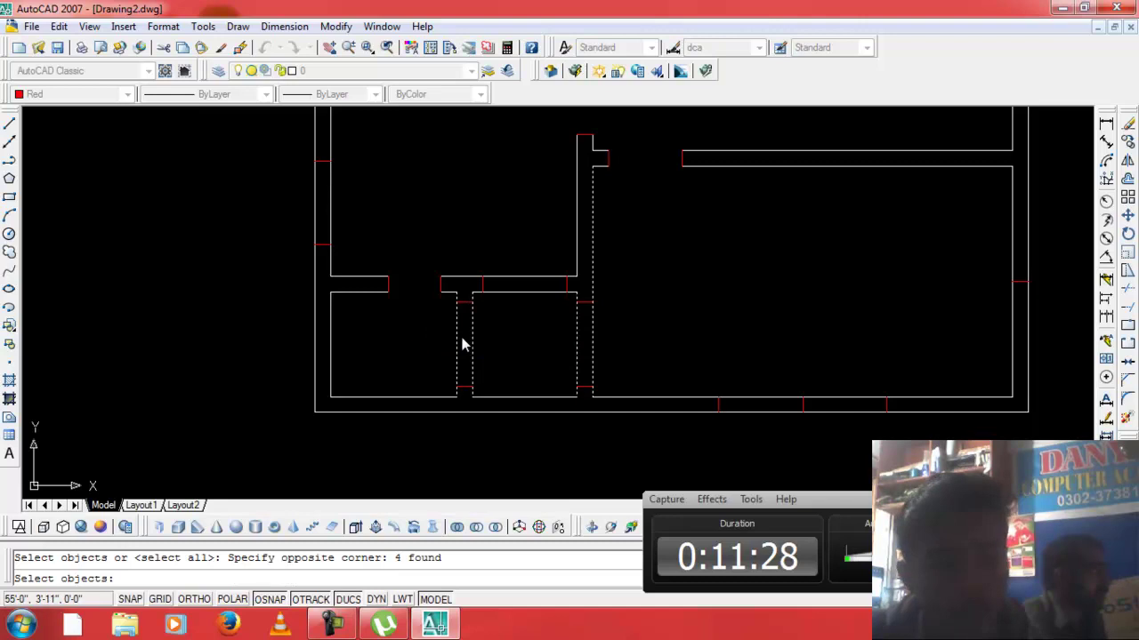
pyautogui.press('Escape')
pyautogui.write('tr')
pyautogui.press('Return')
pyautogui.press('Return')
pyautogui.click(622, 320)
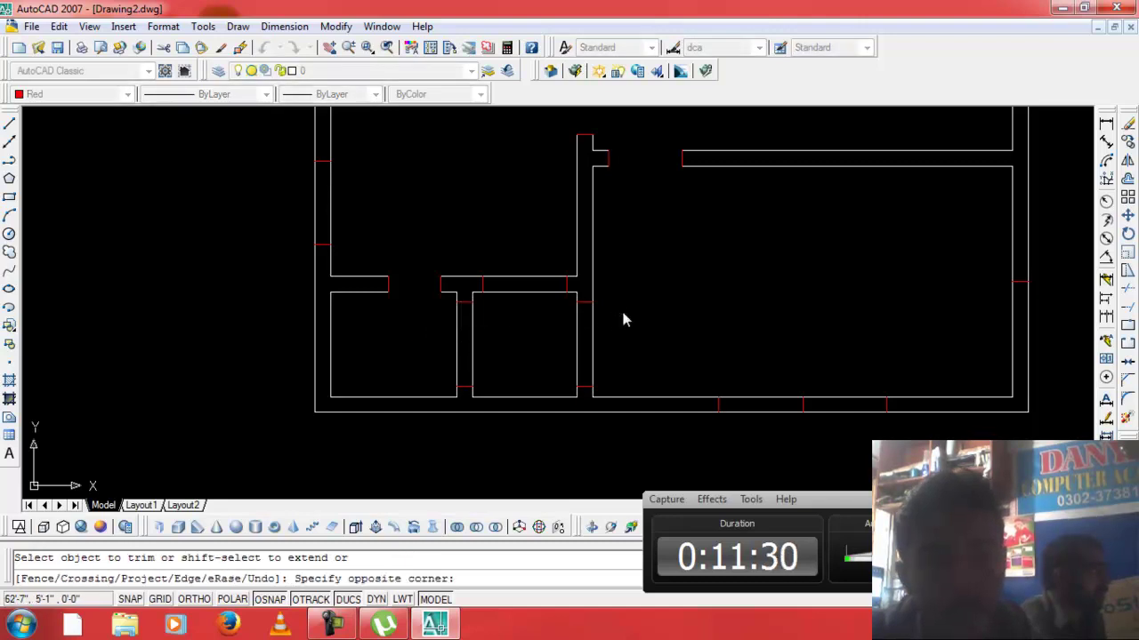
pyautogui.click(368, 373)
pyautogui.click(529, 340)
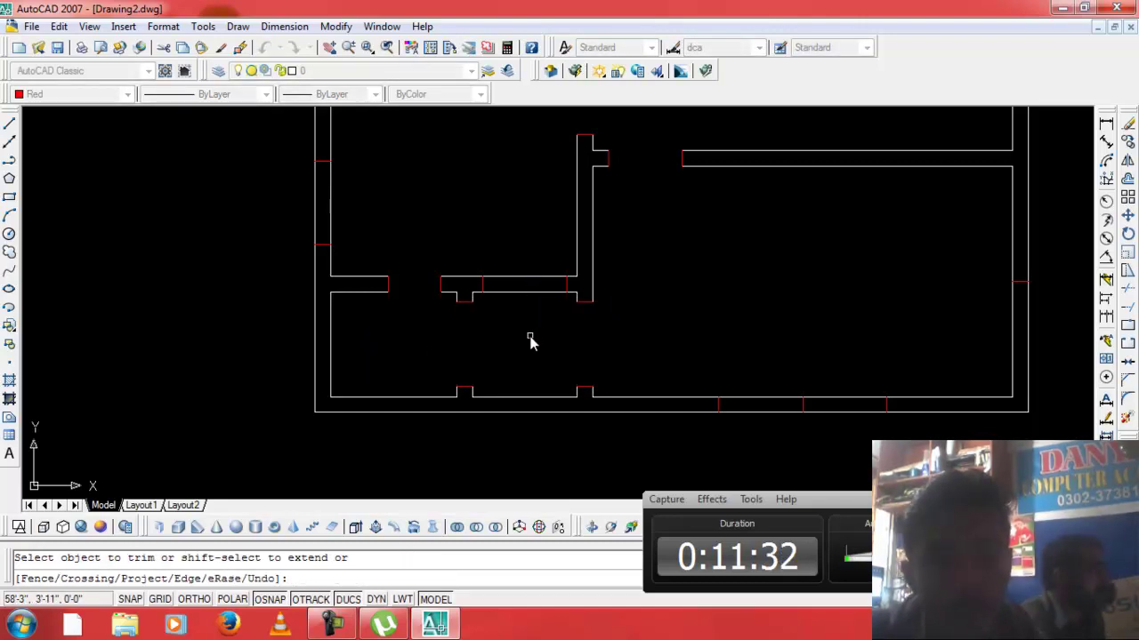
pyautogui.click(508, 291)
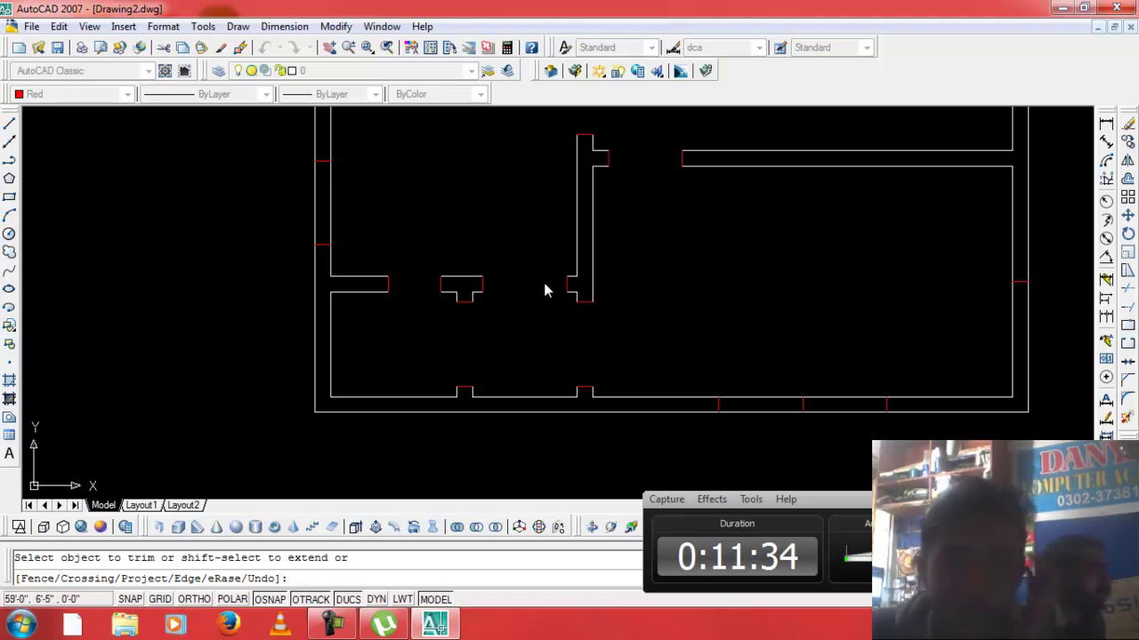
# Cut openings through the left and right outer walls between their red marks.
pyautogui.scroll(-3, 544, 287)
pyautogui.scroll(3, 463, 246)
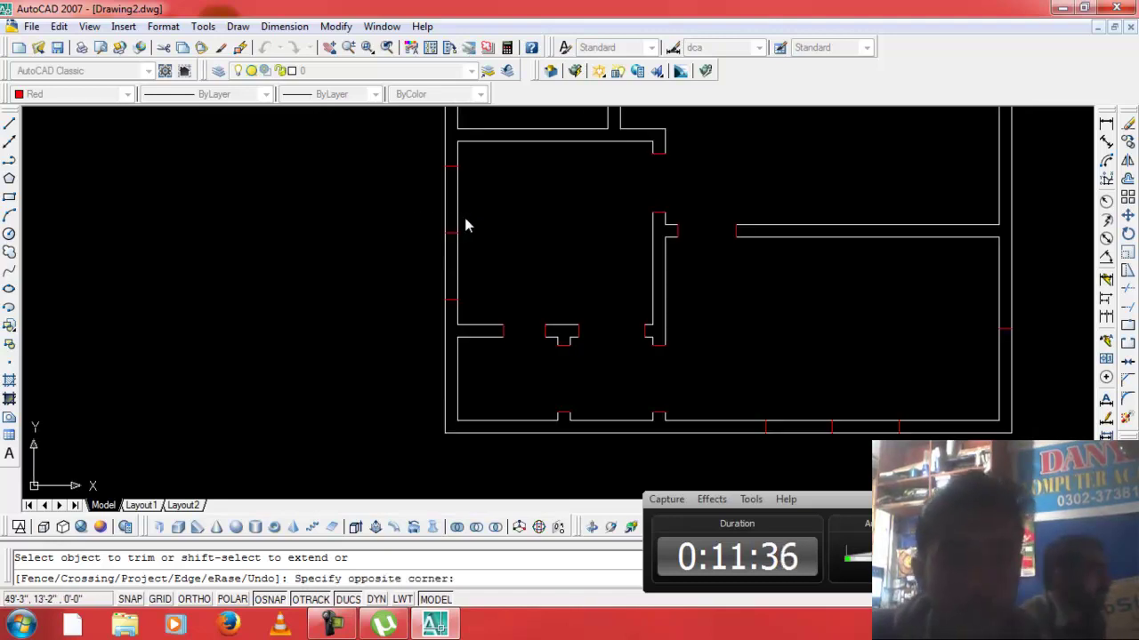
pyautogui.click(445, 242)
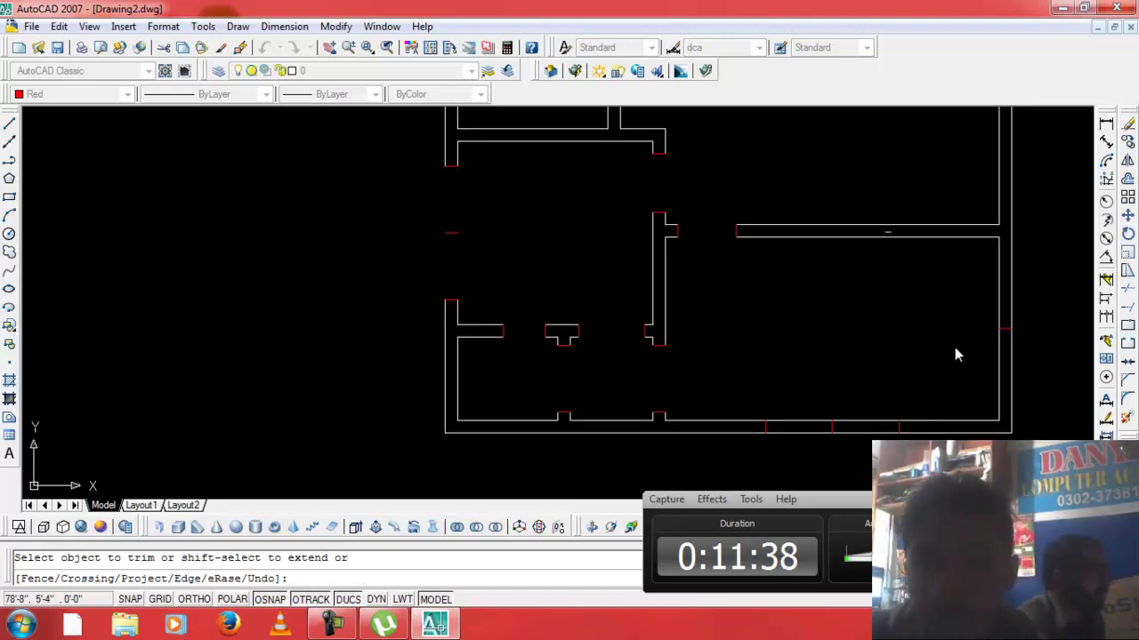
pyautogui.scroll(-3, 987, 330)
pyautogui.scroll(2, 933, 368)
pyautogui.click(1003, 299)
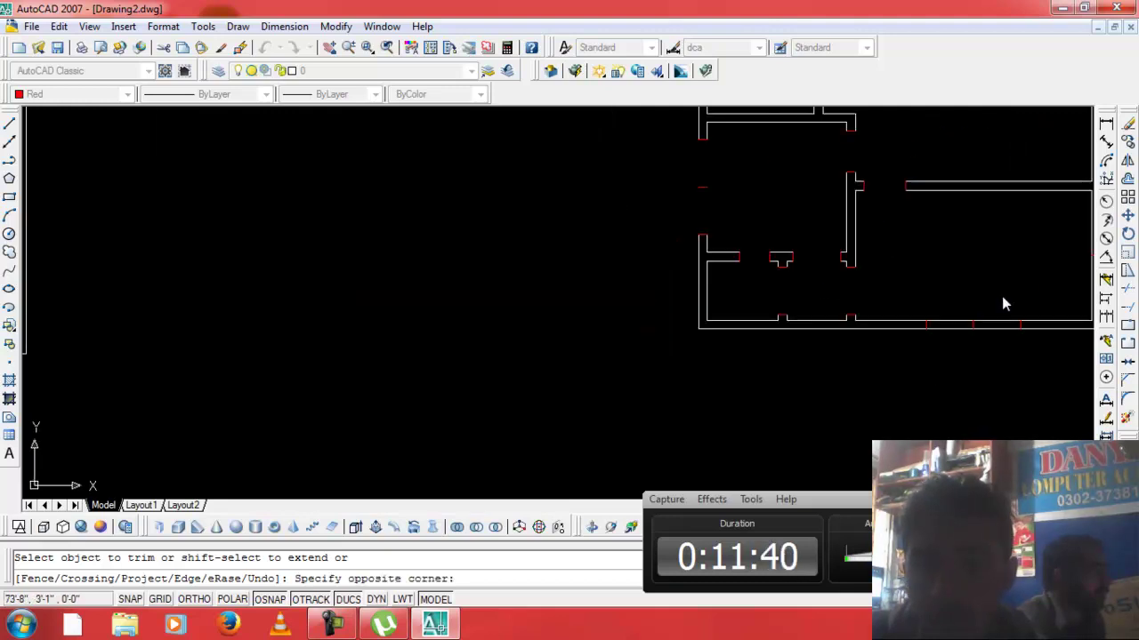
pyautogui.scroll(-3, 947, 344)
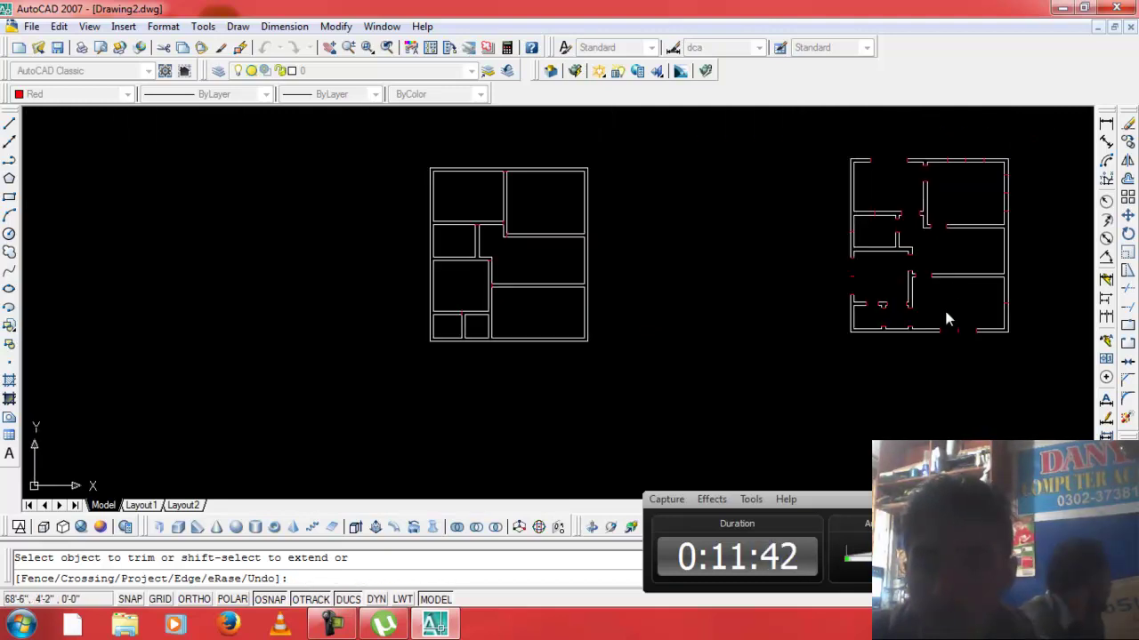
pyautogui.scroll(3, 975, 240)
pyautogui.scroll(3, 1018, 188)
pyautogui.click(1000, 161)
pyautogui.click(967, 179)
pyautogui.click(985, 227)
pyautogui.click(948, 272)
# Cut the top outer wall between its red marks and stop trimming.
pyautogui.scroll(-3, 880, 224)
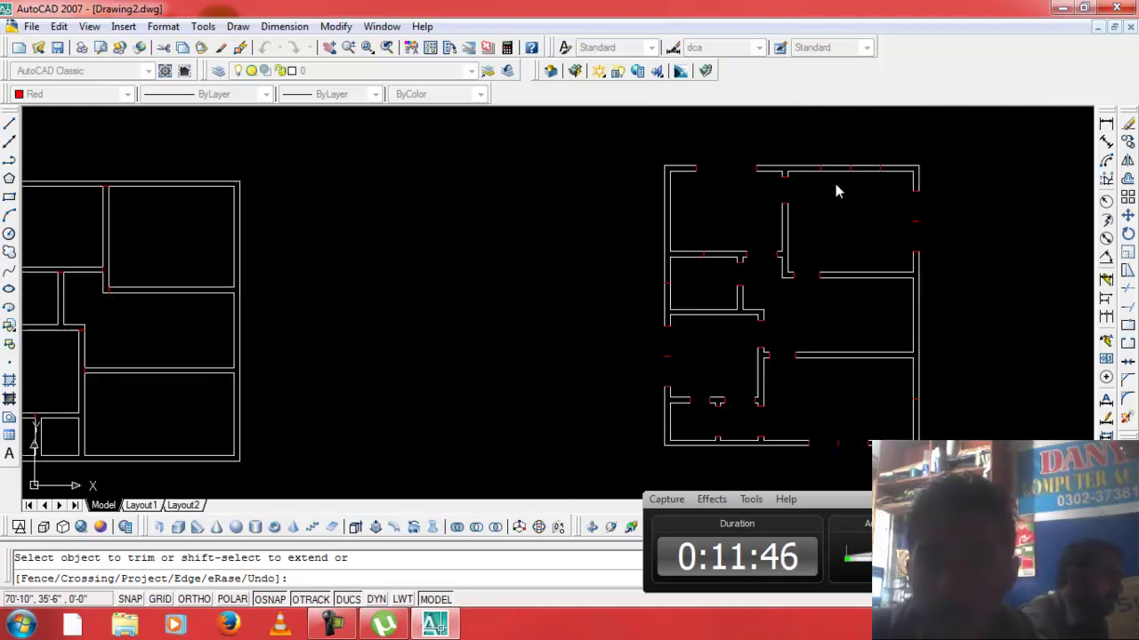
pyautogui.click(837, 186)
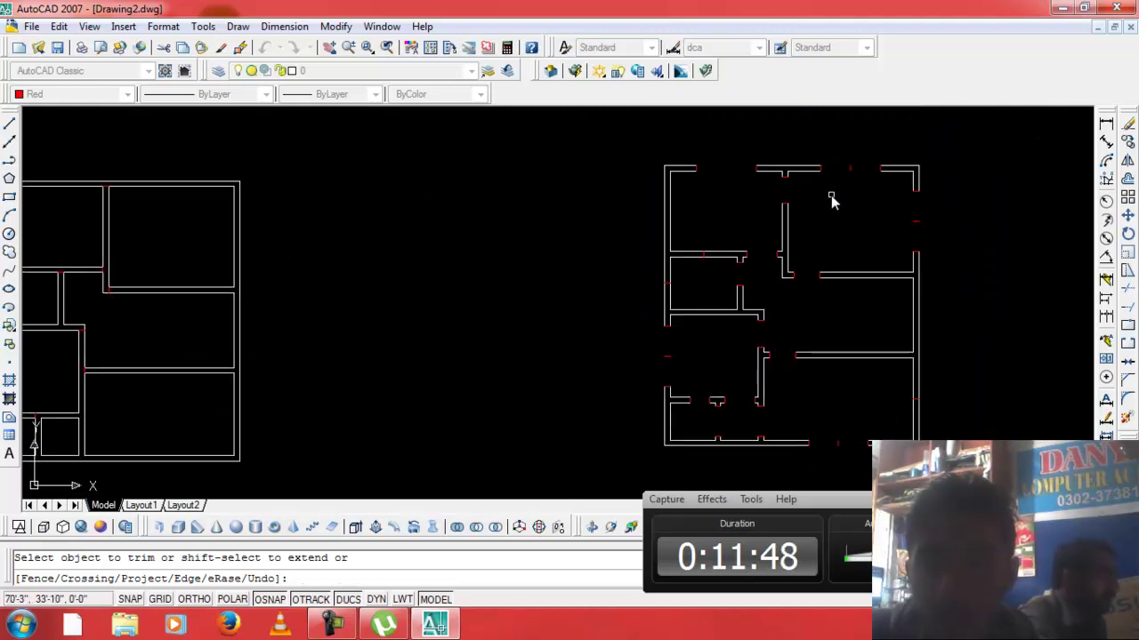
pyautogui.press('Escape')
pyautogui.click(855, 159)
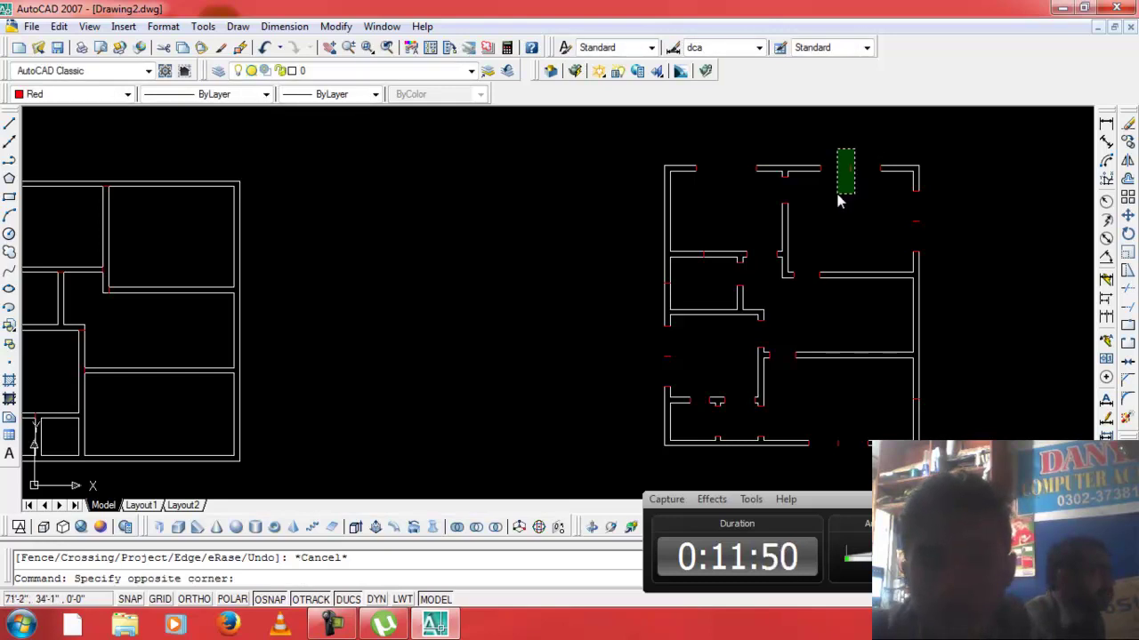
# Erase the leftover centre pieces inside the top, right, left and bottom openings.
pyautogui.click(837, 196)
pyautogui.click(904, 220)
pyautogui.click(832, 412)
pyautogui.click(813, 476)
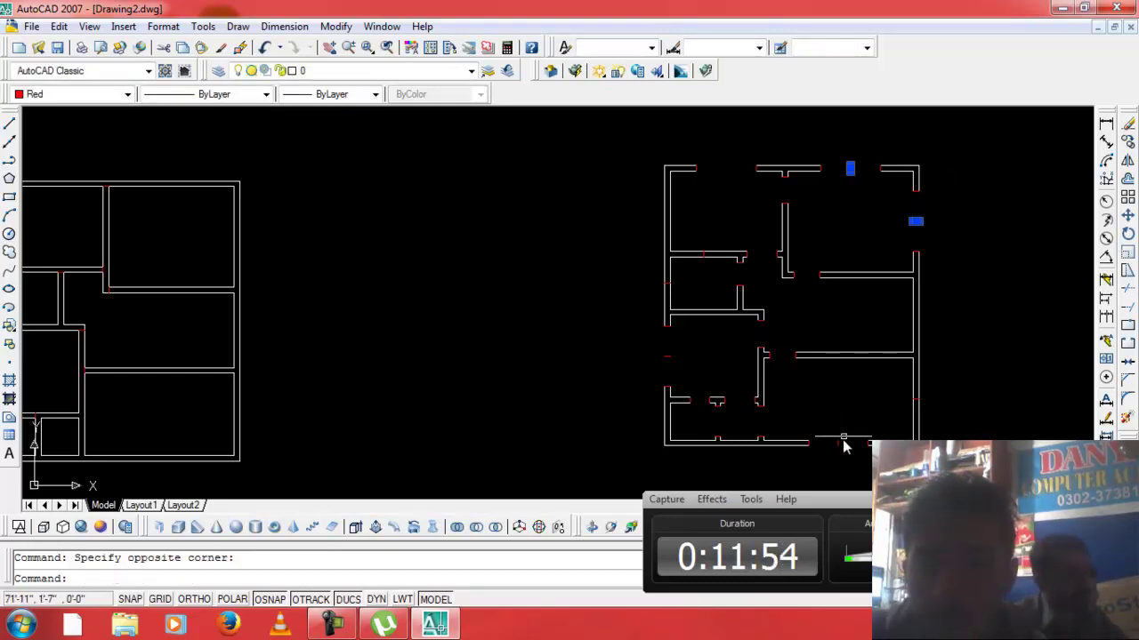
pyautogui.click(852, 429)
pyautogui.click(822, 470)
pyautogui.click(657, 358)
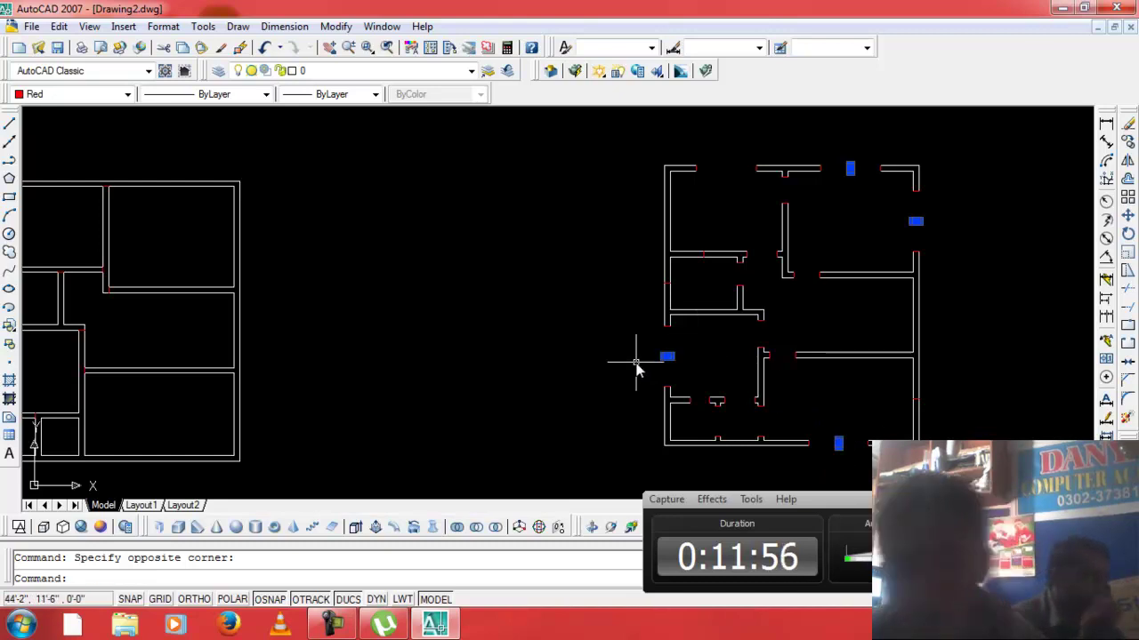
pyautogui.press('Delete')
pyautogui.press('Escape')
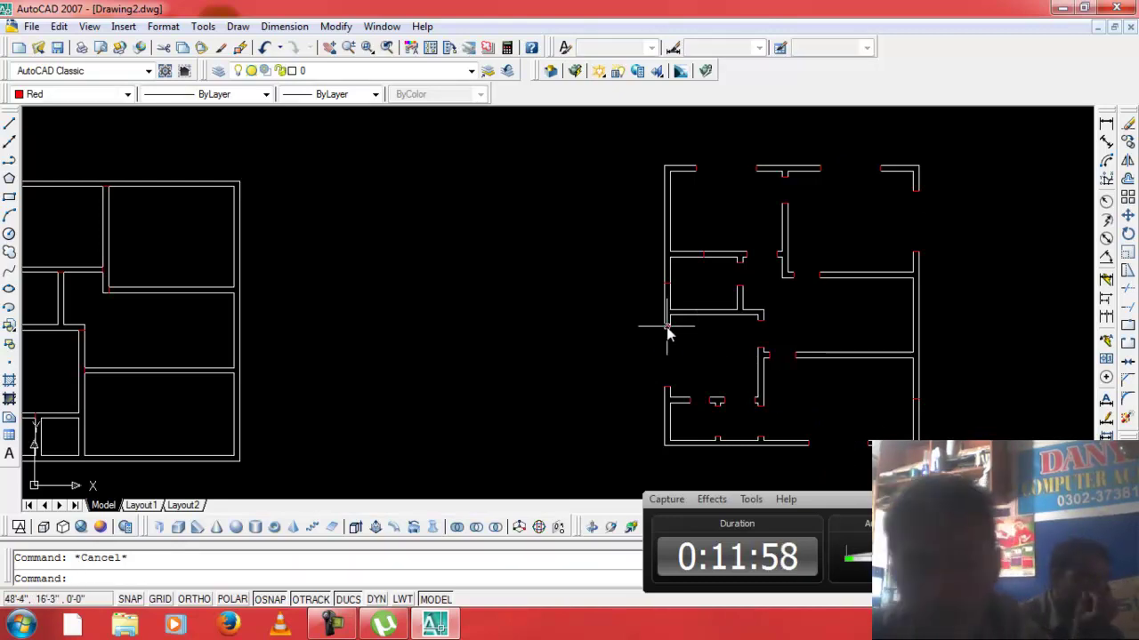
pyautogui.write('o')
pyautogui.press('Return')
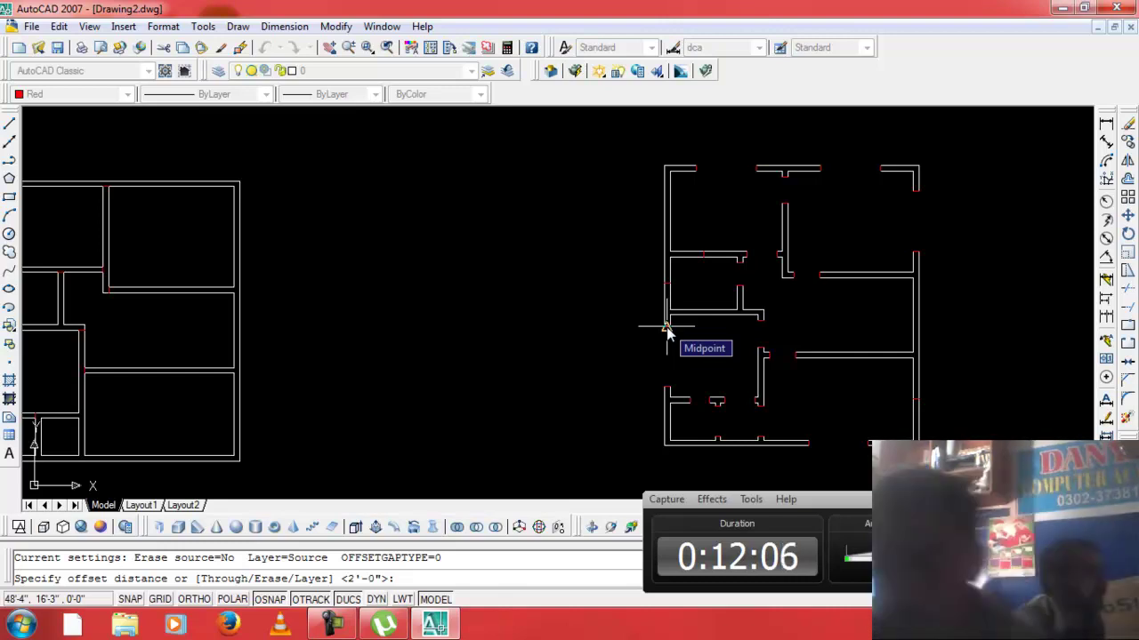
# Offset the red jamb lines 3' across the vertical interior wall.
pyautogui.write("3'")
pyautogui.press('Return')
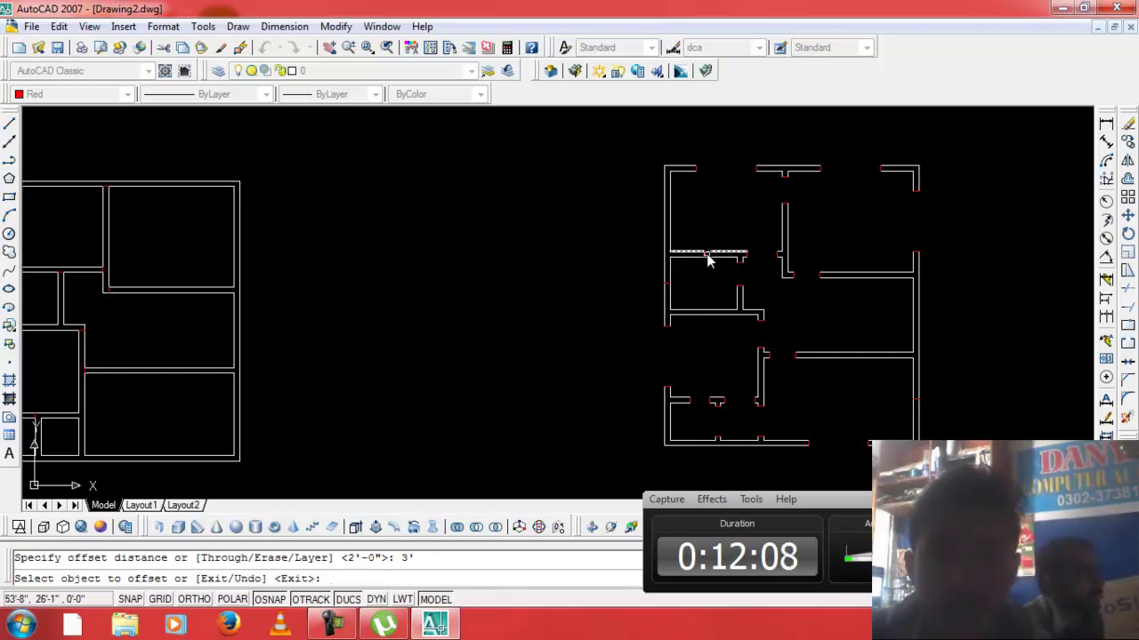
pyautogui.scroll(3, 708, 258)
pyautogui.click(691, 266)
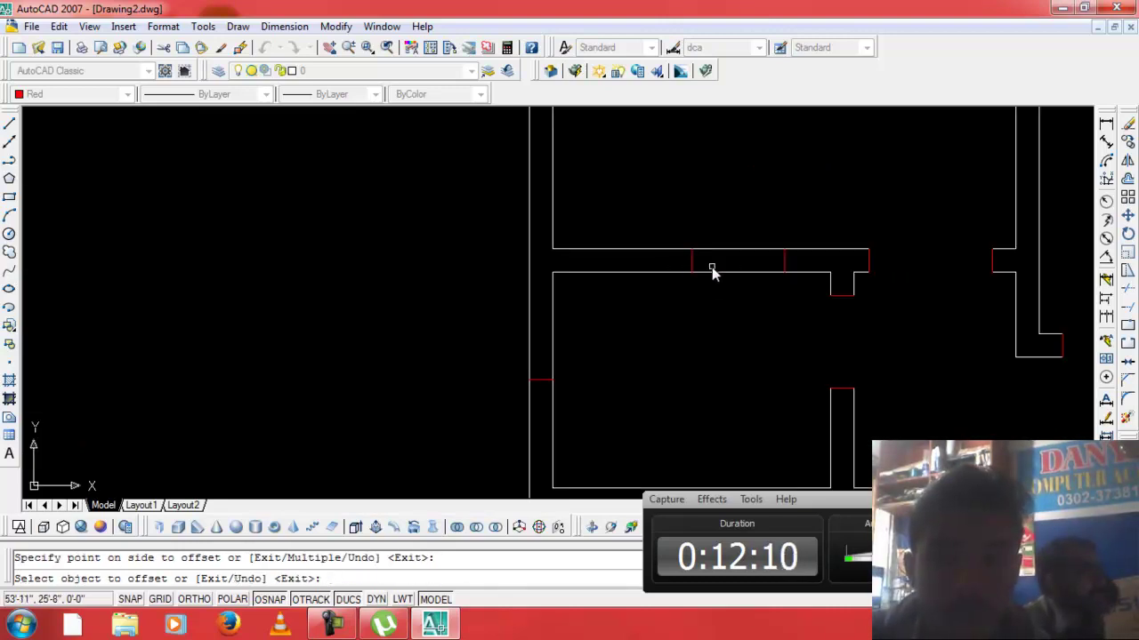
pyautogui.click(693, 264)
pyautogui.click(616, 263)
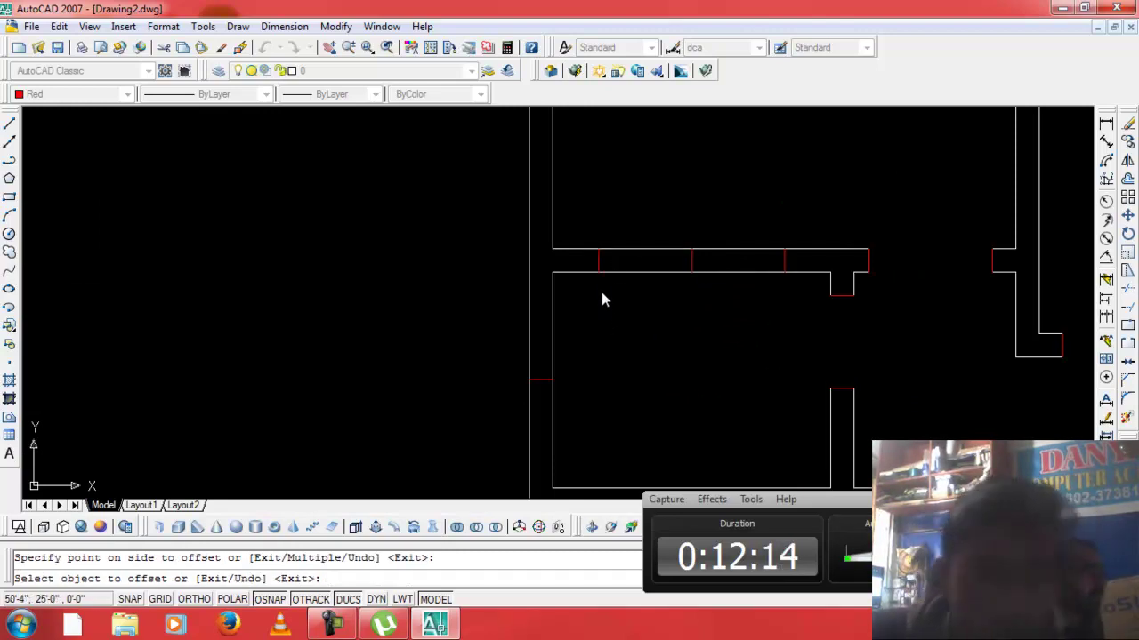
pyautogui.click(537, 380)
pyautogui.click(540, 372)
pyautogui.click(545, 381)
pyautogui.click(547, 394)
# Offset the short red line on the right outer wall 3' upward.
pyautogui.scroll(-3, 544, 394)
pyautogui.scroll(-2, 544, 394)
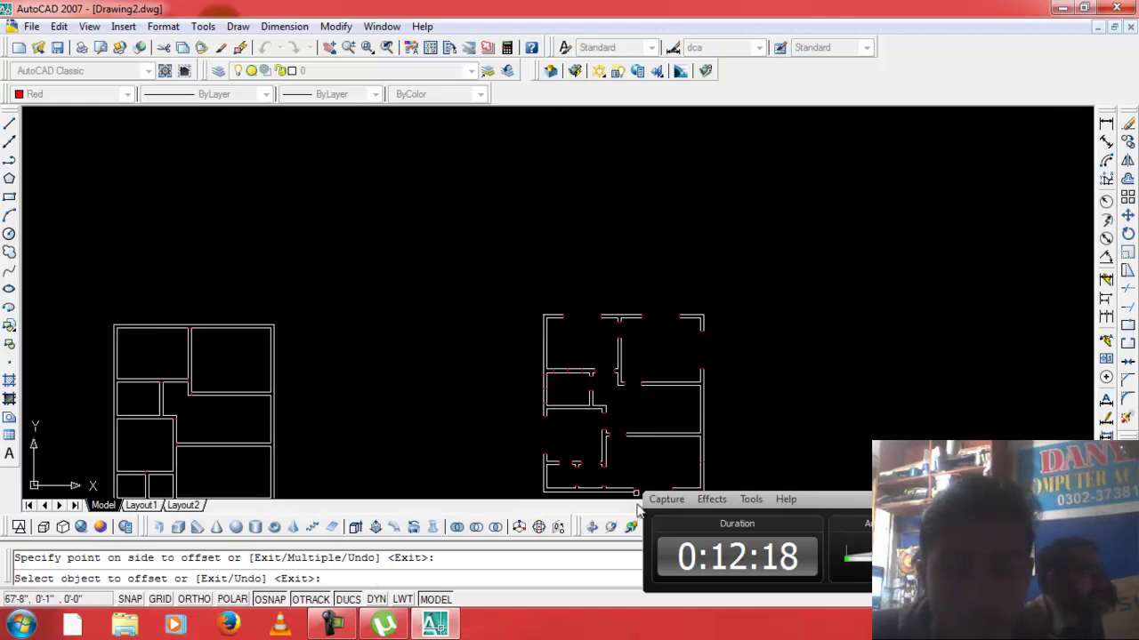
pyautogui.scroll(1, 718, 449)
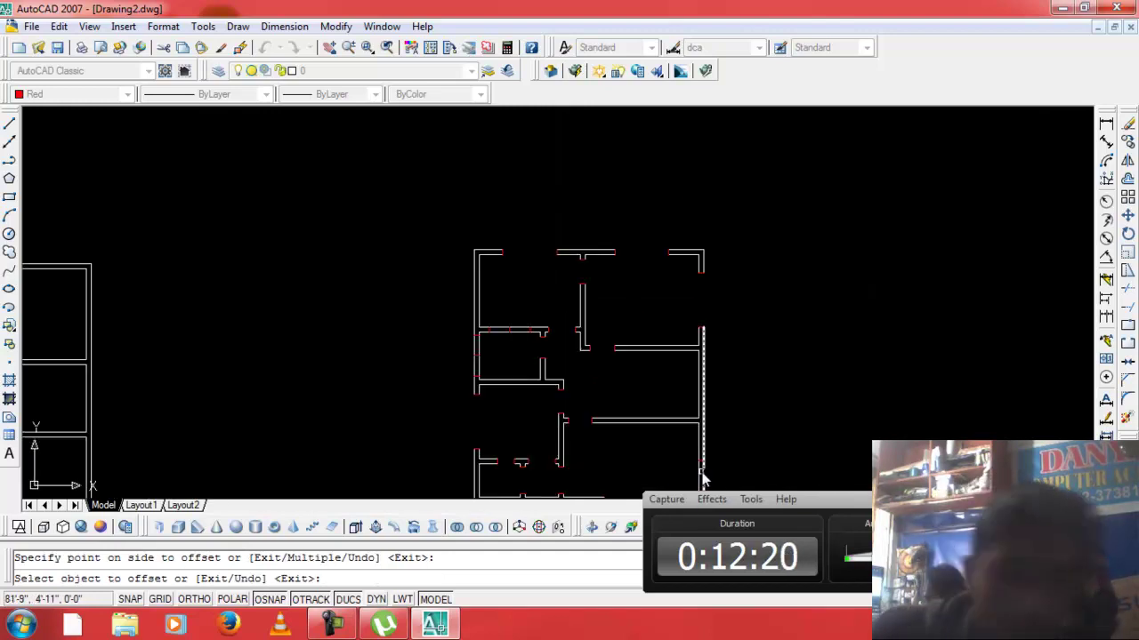
pyautogui.scroll(3, 703, 478)
pyautogui.click(700, 445)
pyautogui.click(700, 442)
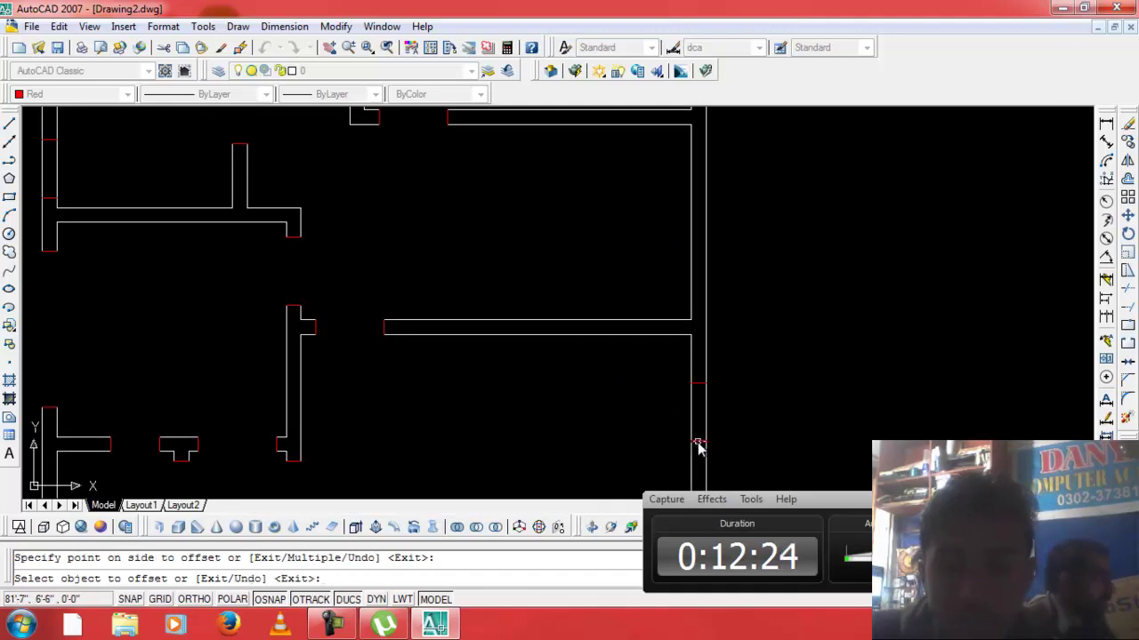
pyautogui.scroll(-2, 709, 431)
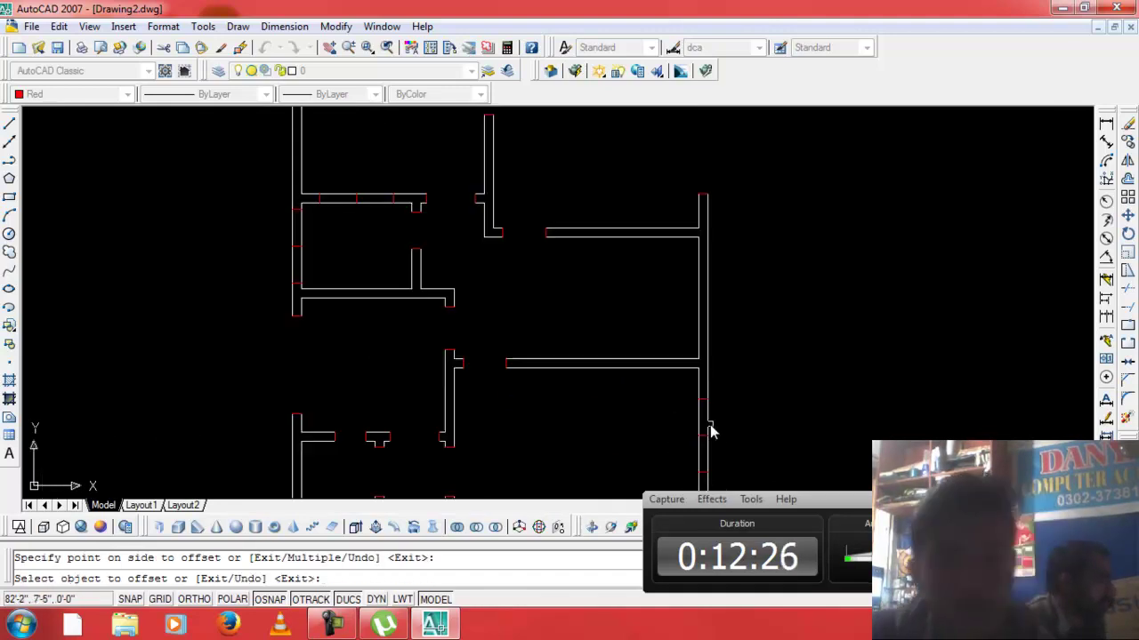
# Trim the right, left and upper walls between the 3' red markers.
pyautogui.press('Escape')
pyautogui.write('tr')
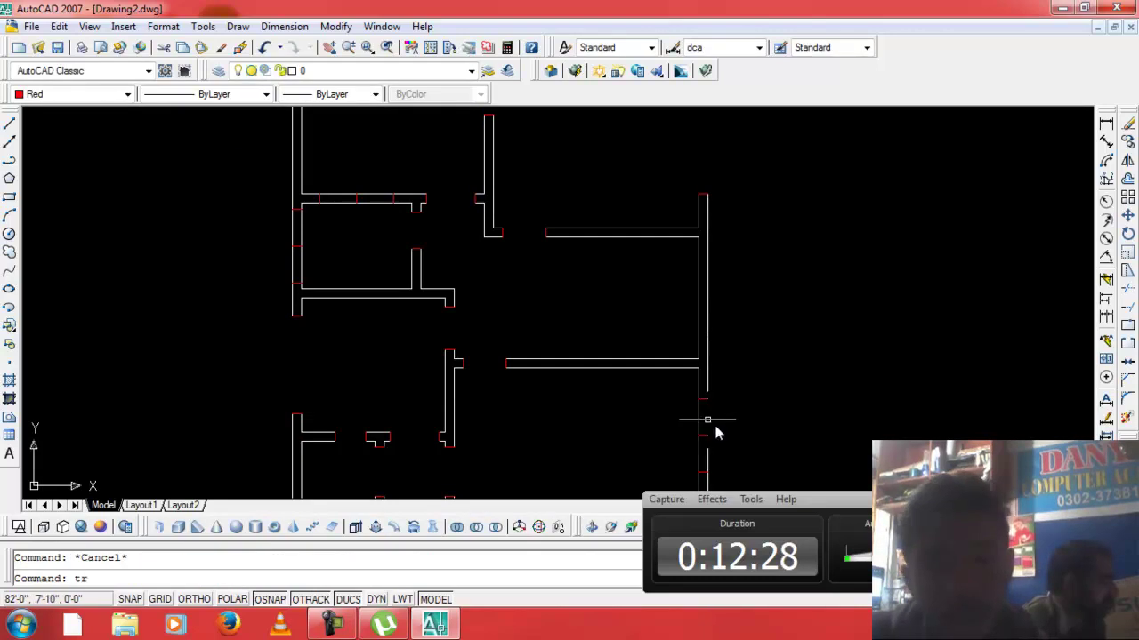
pyautogui.press('Return')
pyautogui.press('Return')
pyautogui.click(720, 432)
pyautogui.click(694, 455)
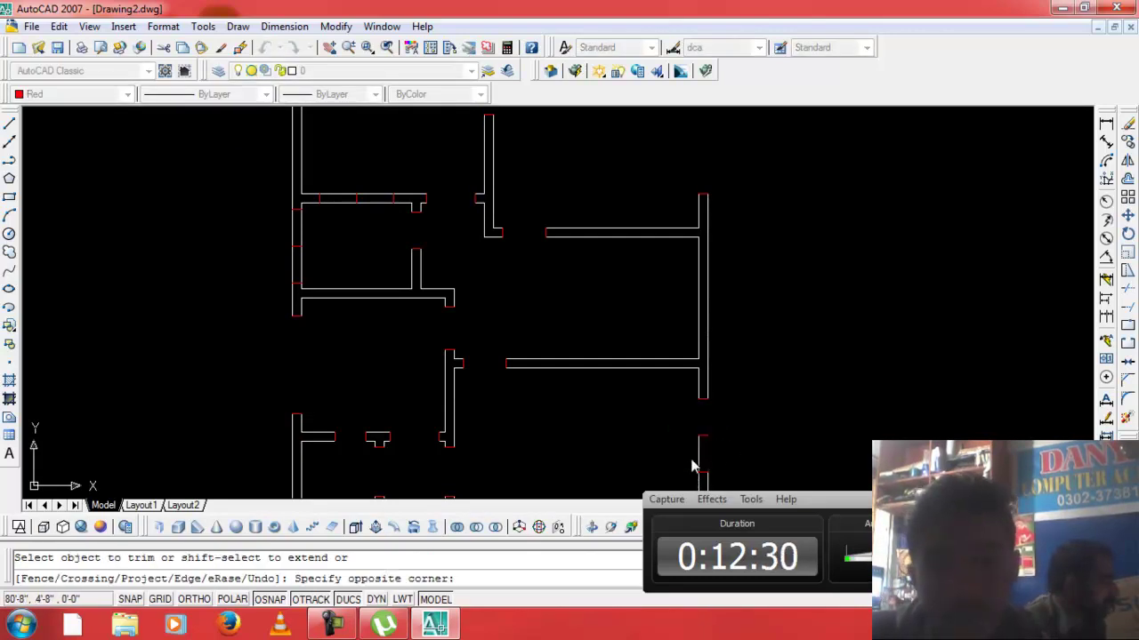
pyautogui.click(290, 254)
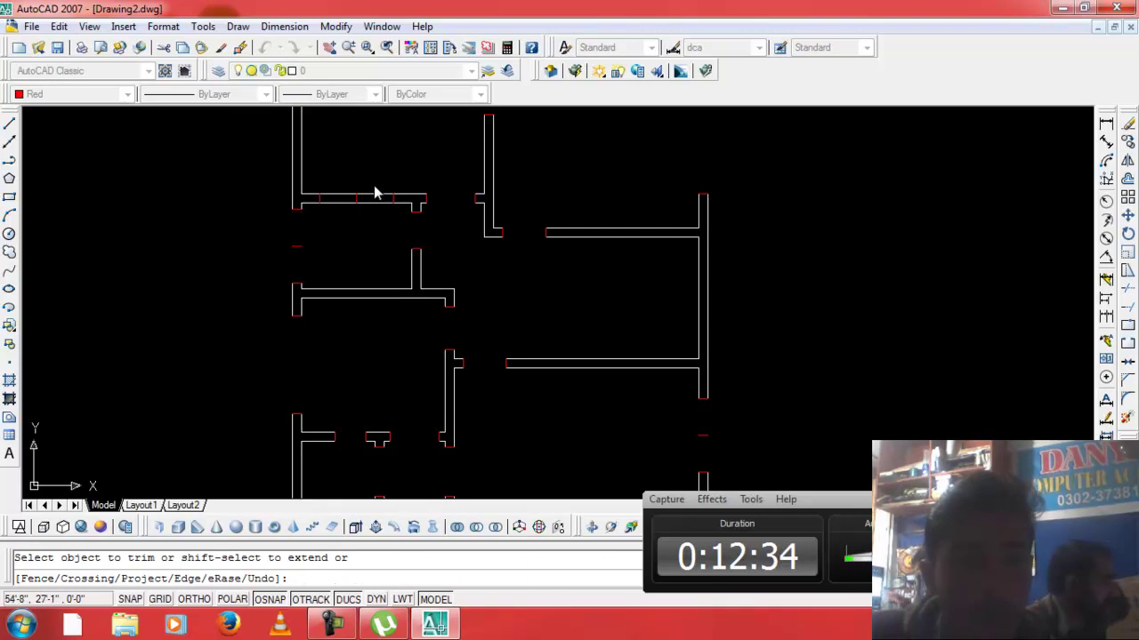
pyautogui.click(327, 259)
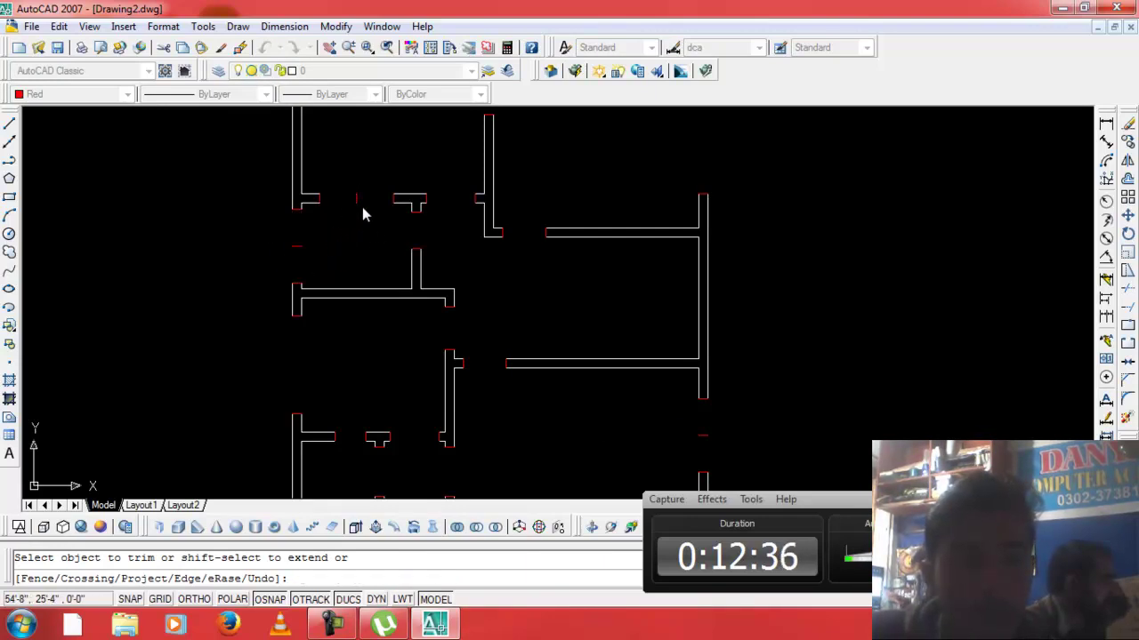
pyautogui.scroll(-2, 362, 209)
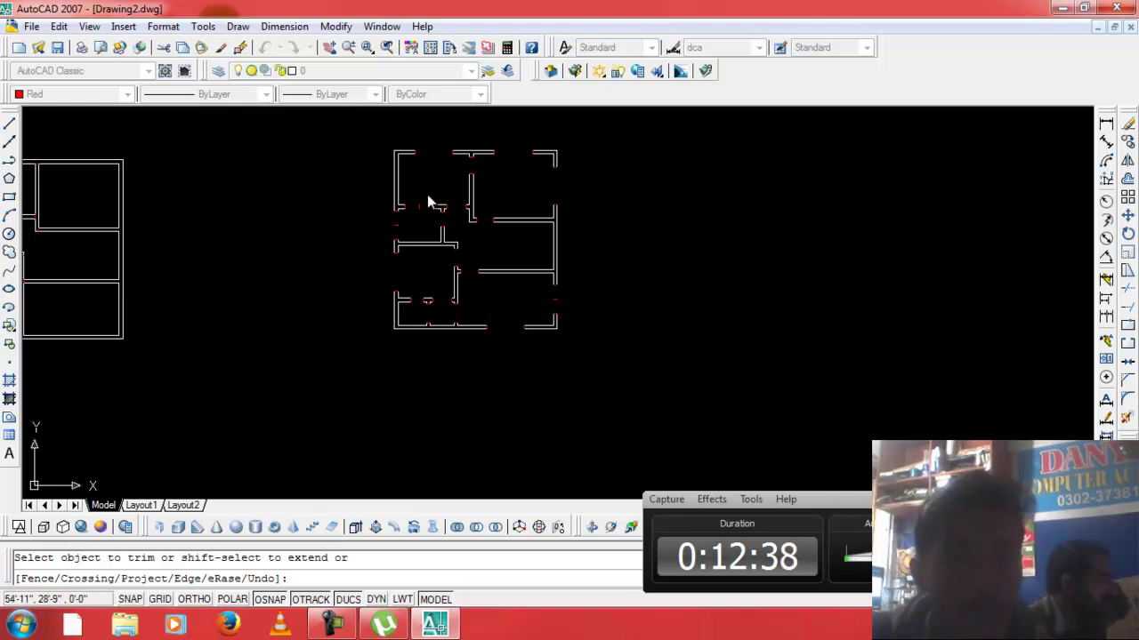
pyautogui.press('Escape')
# Delete the leftover wall fragments inside the new openings.
pyautogui.click(424, 239)
pyautogui.click(414, 221)
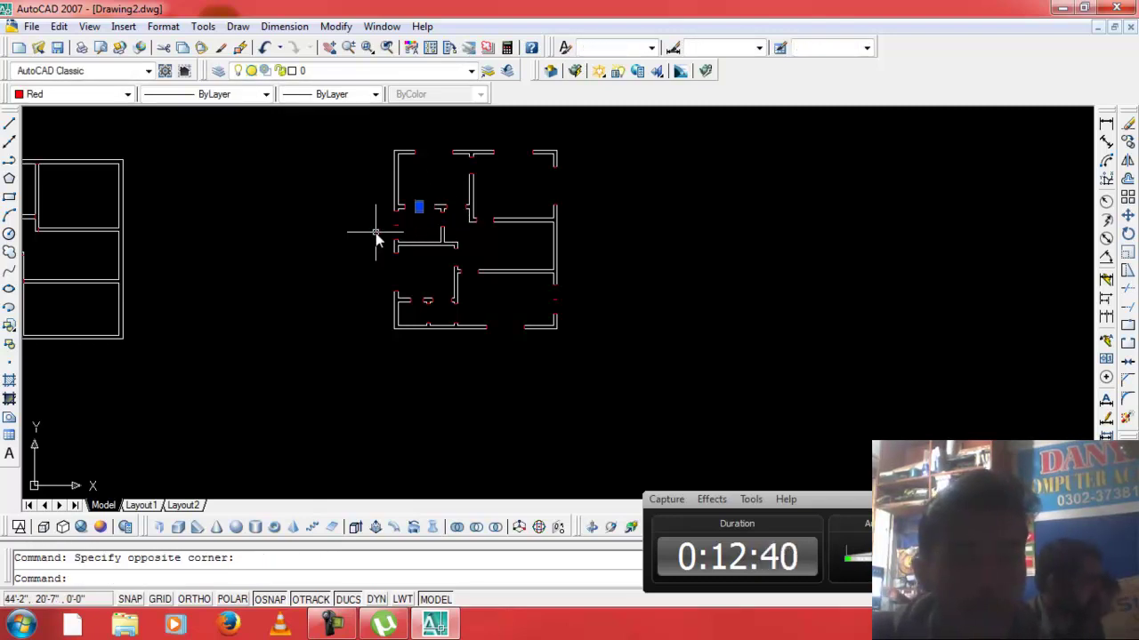
pyautogui.click(385, 232)
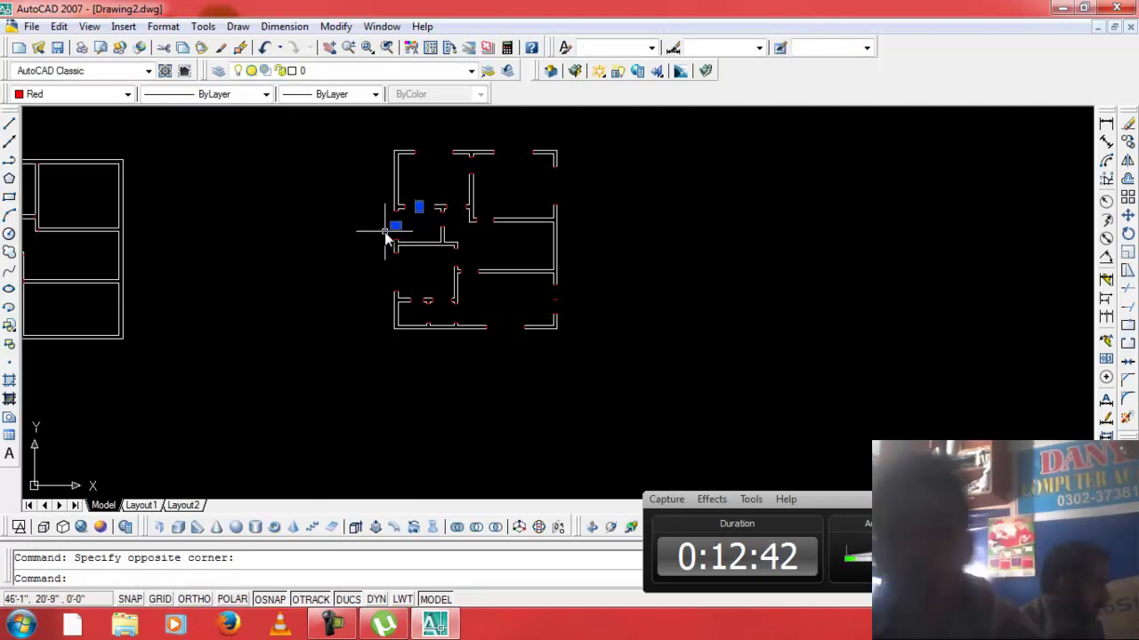
pyautogui.press('Delete')
pyautogui.click(586, 295)
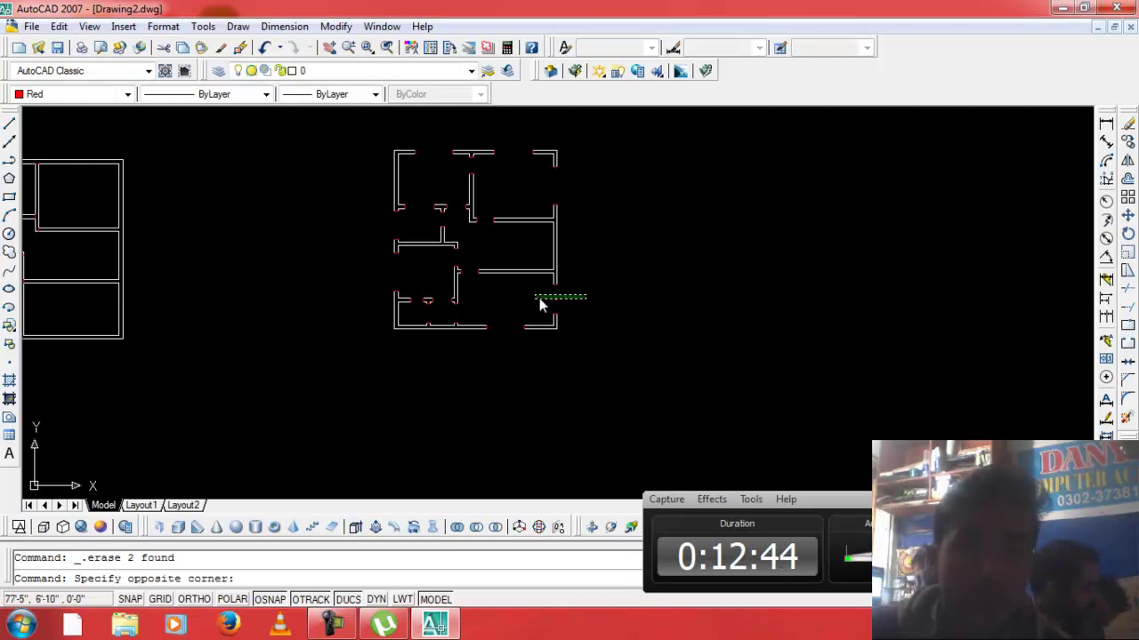
pyautogui.click(526, 305)
pyautogui.press('Delete')
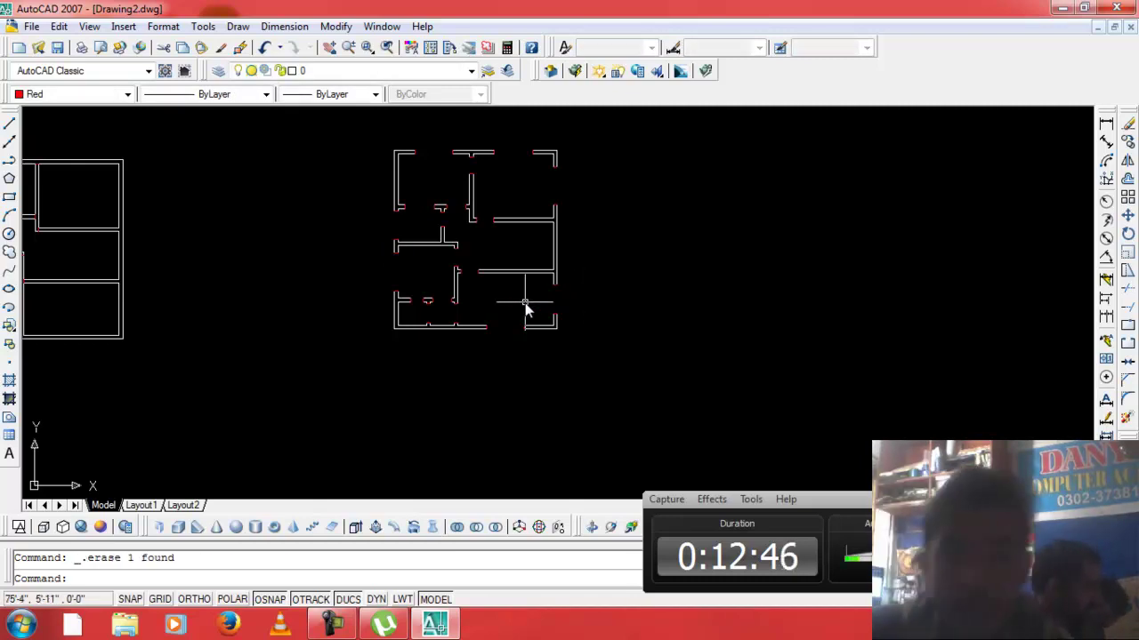
# Adjust the view of the plan and open the drawing colour list.
pyautogui.scroll(-2, 486, 277)
pyautogui.scroll(1, 351, 174)
pyautogui.scroll(1, 394, 173)
pyautogui.scroll(-1, 414, 185)
pyautogui.scroll(1, 387, 173)
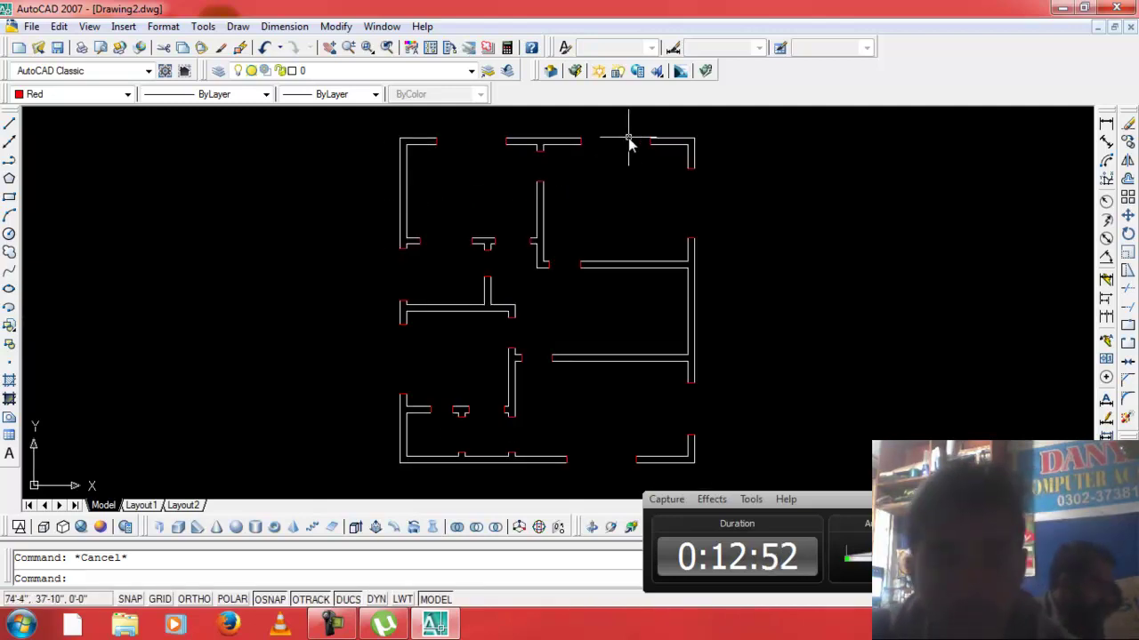
pyautogui.write('l')
pyautogui.press('Return')
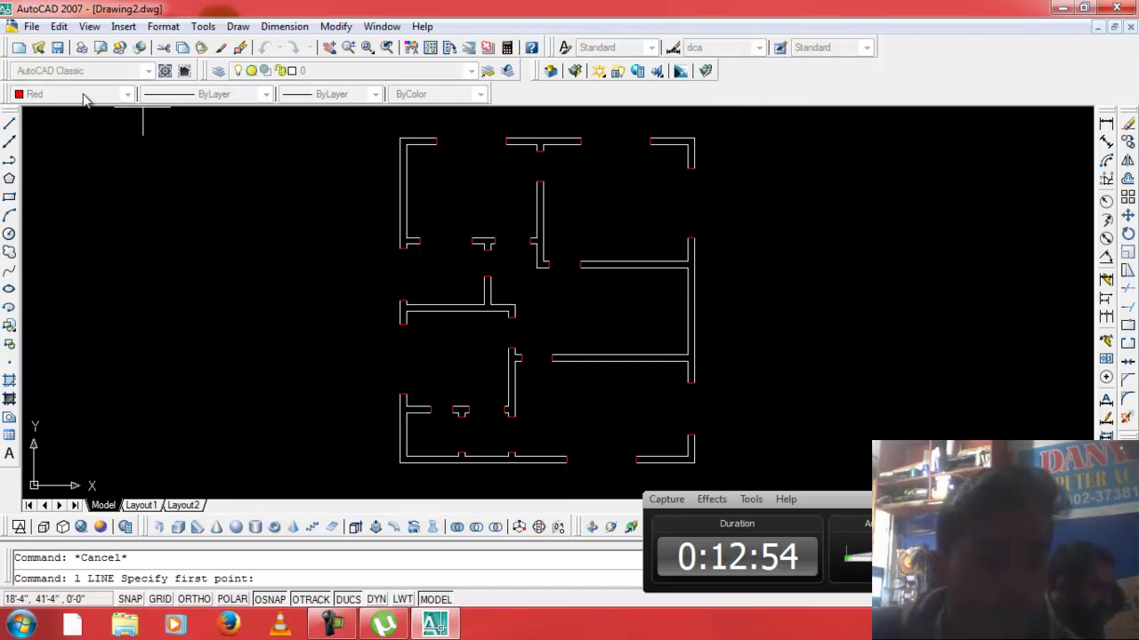
pyautogui.press('Escape')
pyautogui.click(80, 94)
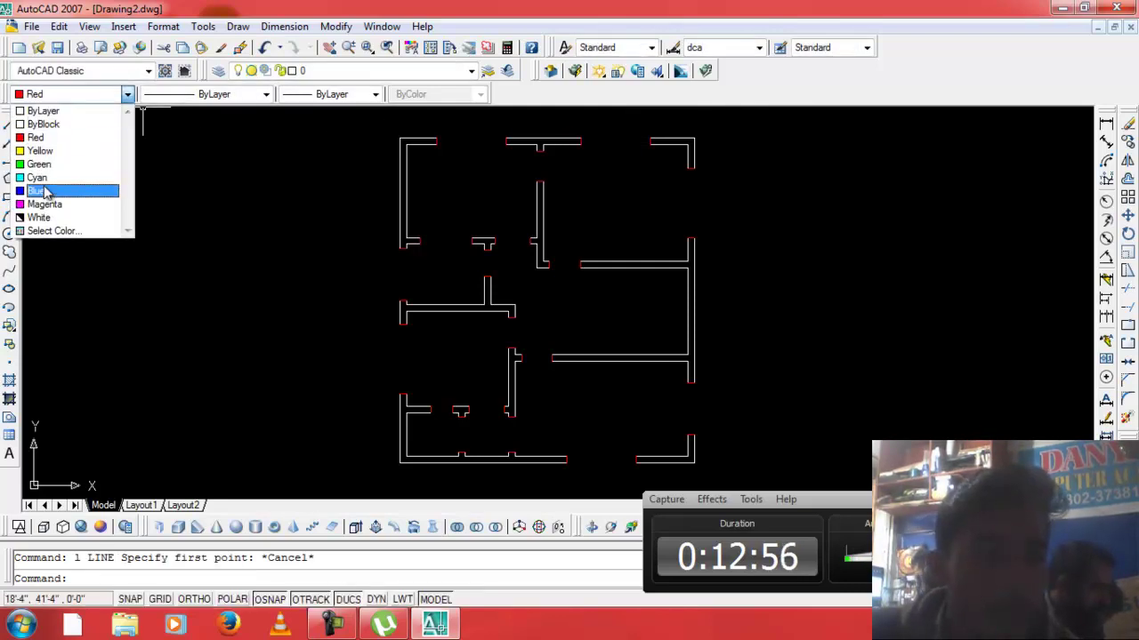
# Make blue the current colour and draw two blue lines across the top openings.
pyautogui.click(46, 193)
pyautogui.scroll(3, 579, 144)
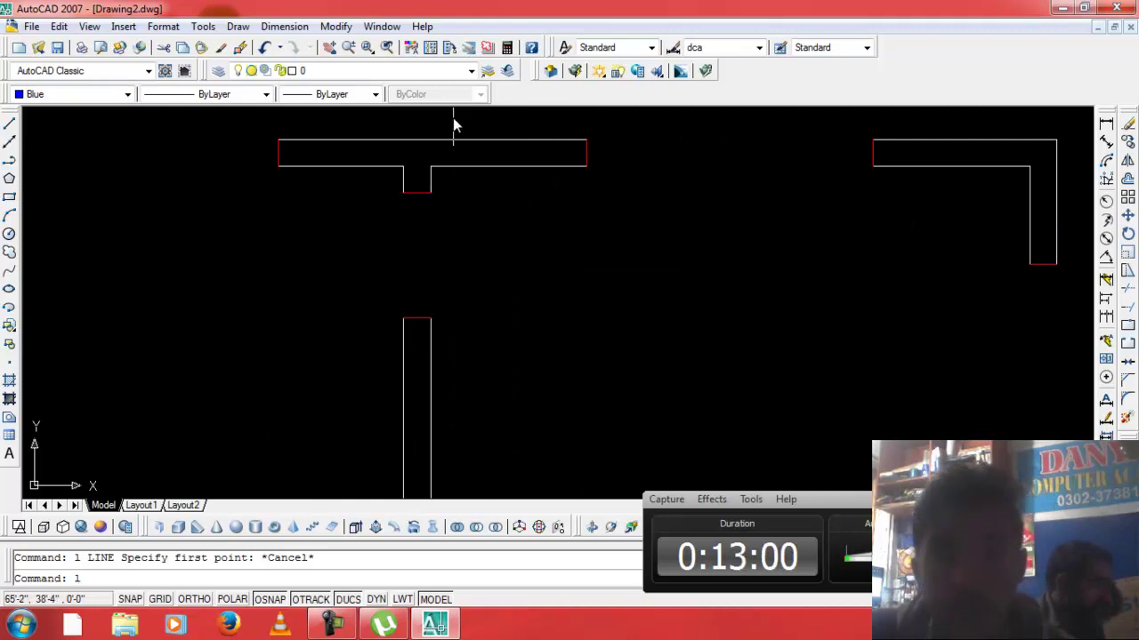
pyautogui.write('l')
pyautogui.press('Return')
pyautogui.click(587, 140)
pyautogui.click(873, 140)
pyautogui.press('Return')
pyautogui.press('Return')
pyautogui.click(873, 167)
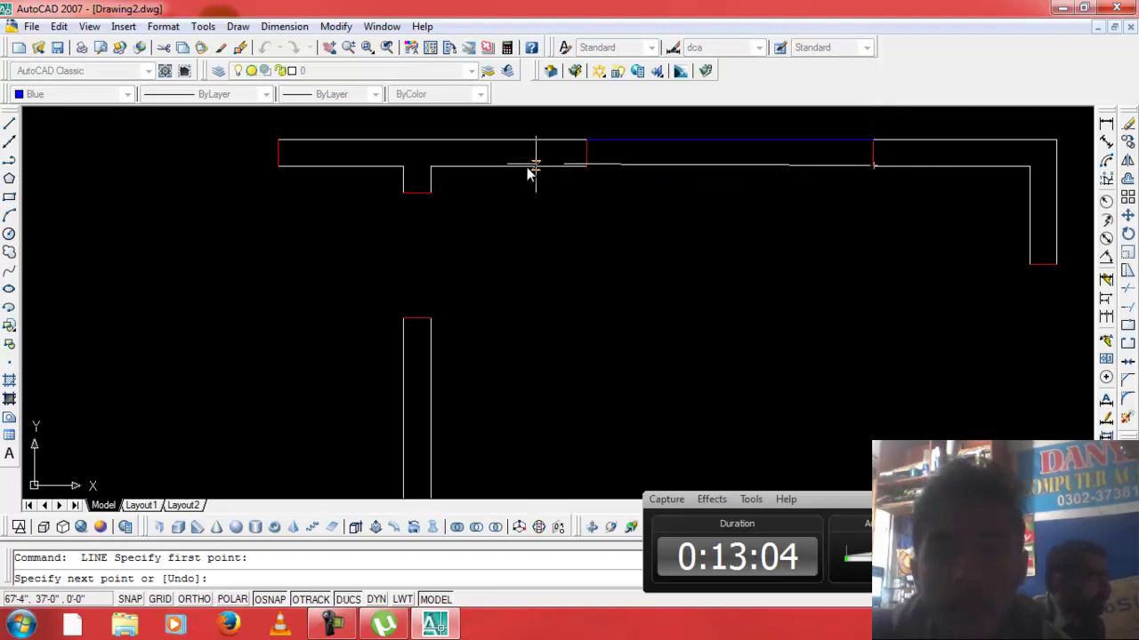
pyautogui.click(584, 167)
# Close the right wall opening with a vertical blue line.
pyautogui.press('Return')
pyautogui.scroll(-4, 659, 162)
pyautogui.scroll(6, 774, 267)
pyautogui.press('Return')
pyautogui.click(720, 148)
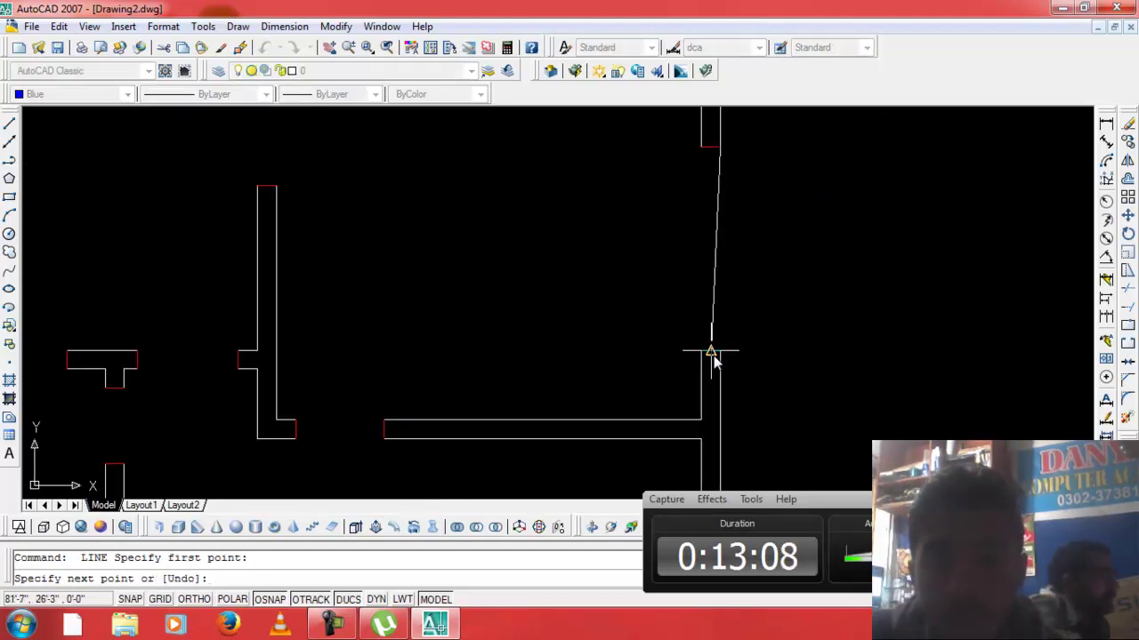
pyautogui.click(721, 352)
pyautogui.press('Return')
pyautogui.scroll(-2, 725, 352)
pyautogui.scroll(-2, 719, 427)
pyautogui.scroll(3, 716, 452)
# Draw blue lines closing the lower right opening and the bottom opening.
pyautogui.press('Return')
pyautogui.click(734, 440)
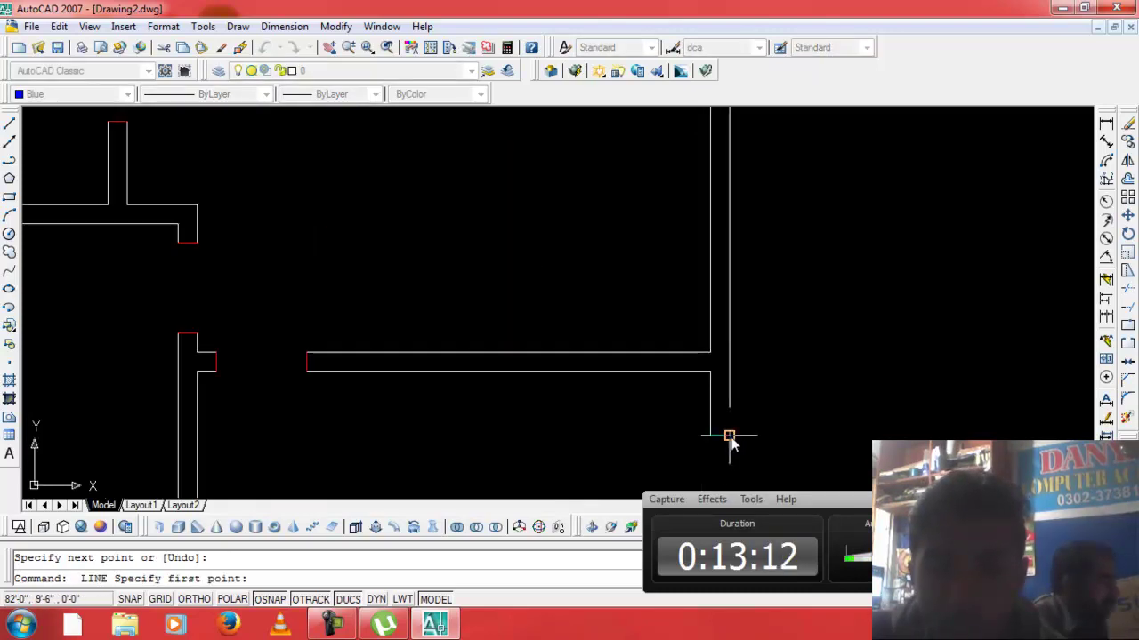
pyautogui.scroll(-2, 729, 442)
pyautogui.scroll(-2, 728, 454)
pyautogui.scroll(7, 724, 470)
pyautogui.click(758, 480)
pyautogui.press('Return')
pyautogui.press('Return')
pyautogui.scroll(-2, 763, 394)
pyautogui.scroll(-1, 712, 452)
pyautogui.scroll(5, 704, 452)
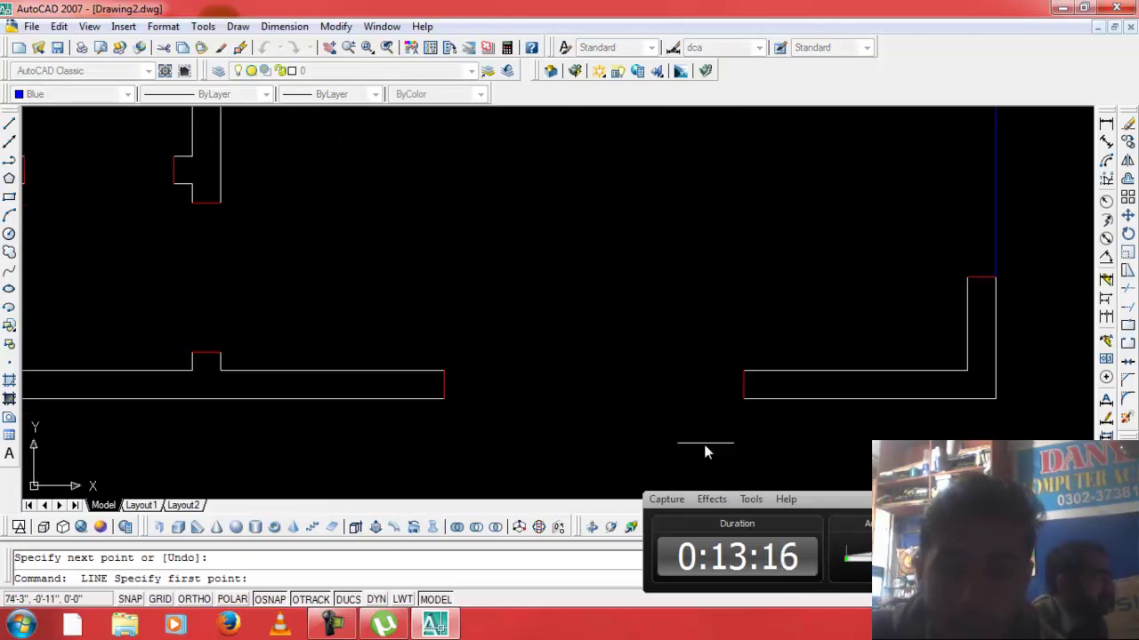
pyautogui.click(743, 399)
pyautogui.click(445, 398)
pyautogui.press('Return')
pyautogui.press('Return')
# Close the left openings with one vertical and one horizontal blue line.
pyautogui.click(221, 204)
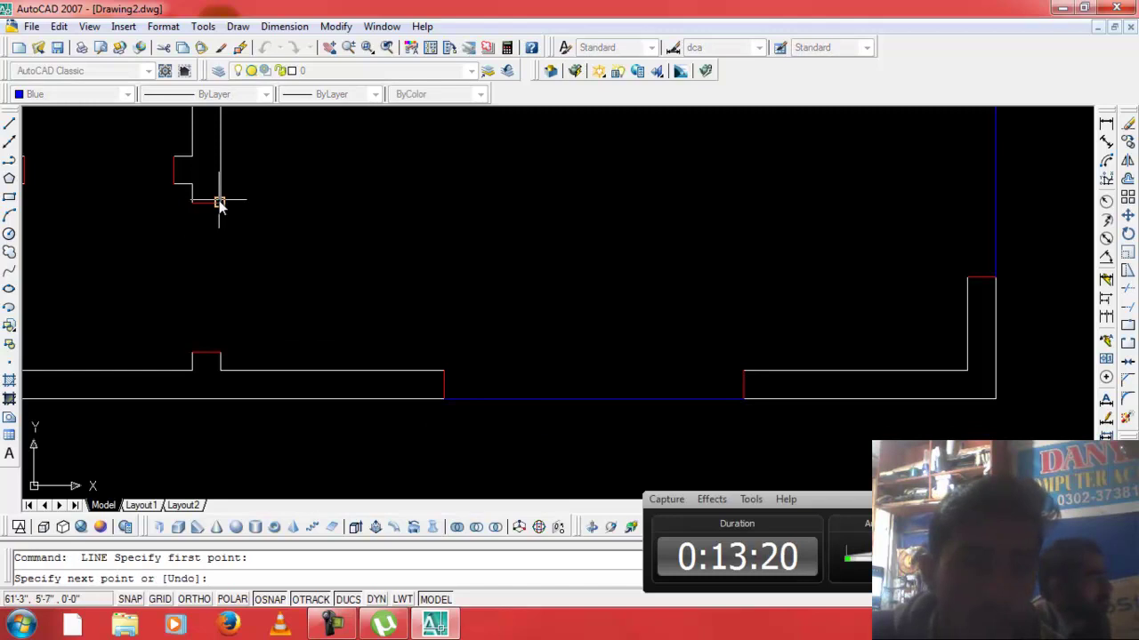
pyautogui.click(221, 353)
pyautogui.scroll(-5, 222, 354)
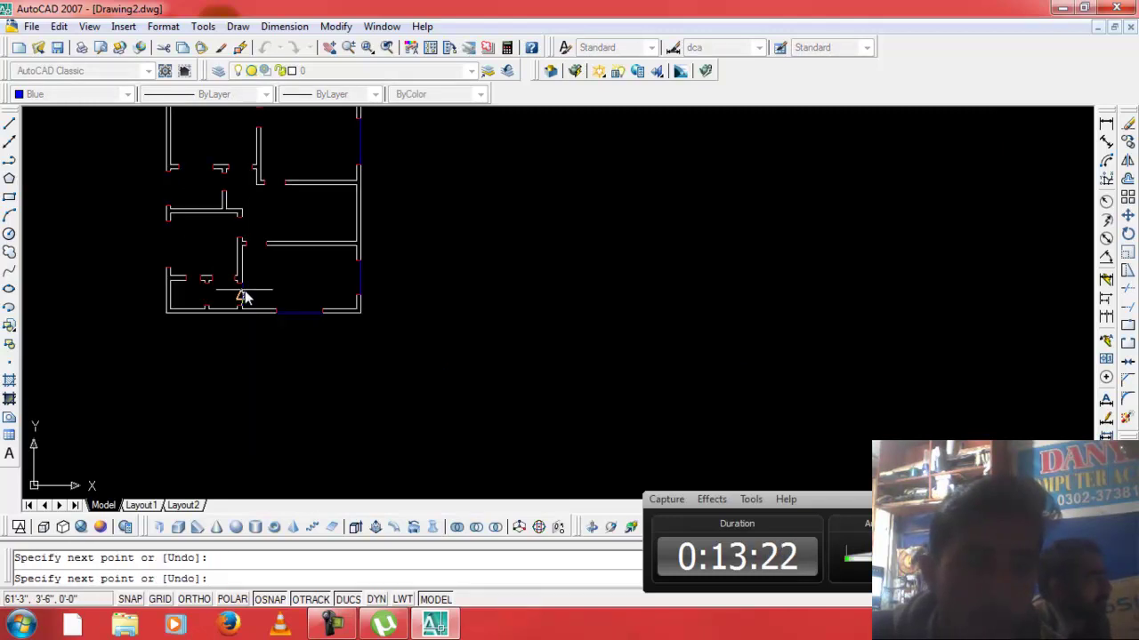
pyautogui.press('Return')
pyautogui.scroll(3, 241, 254)
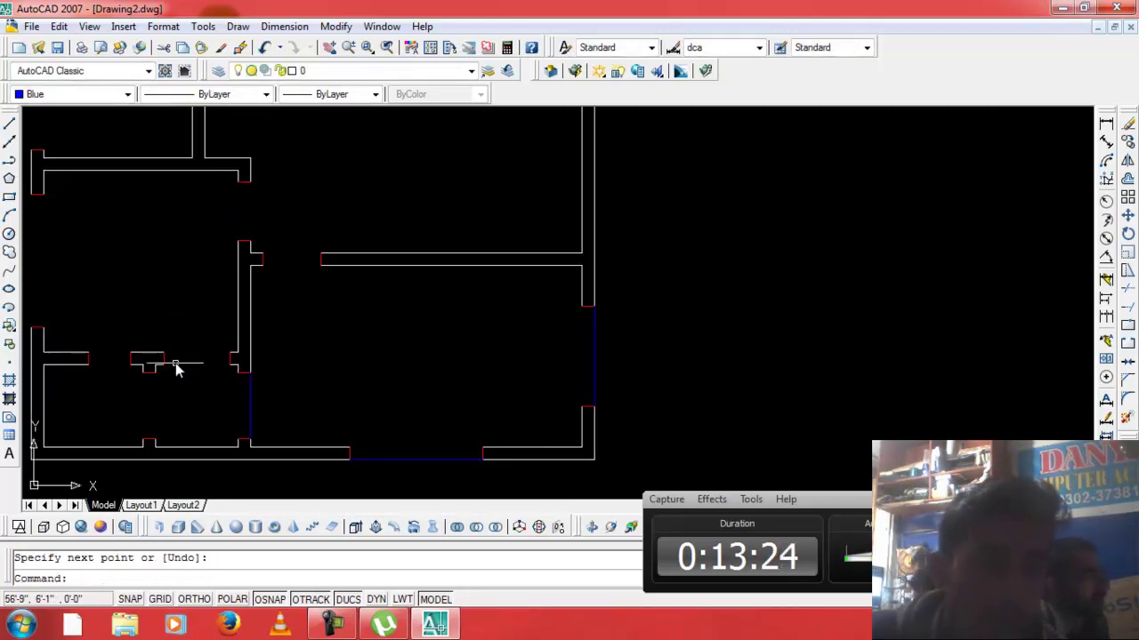
pyautogui.scroll(3, 176, 369)
pyautogui.press('Return')
pyautogui.click(151, 338)
pyautogui.click(285, 338)
pyautogui.press('Return')
pyautogui.scroll(-2, 232, 382)
pyautogui.press('Return')
pyautogui.scroll(2, 159, 471)
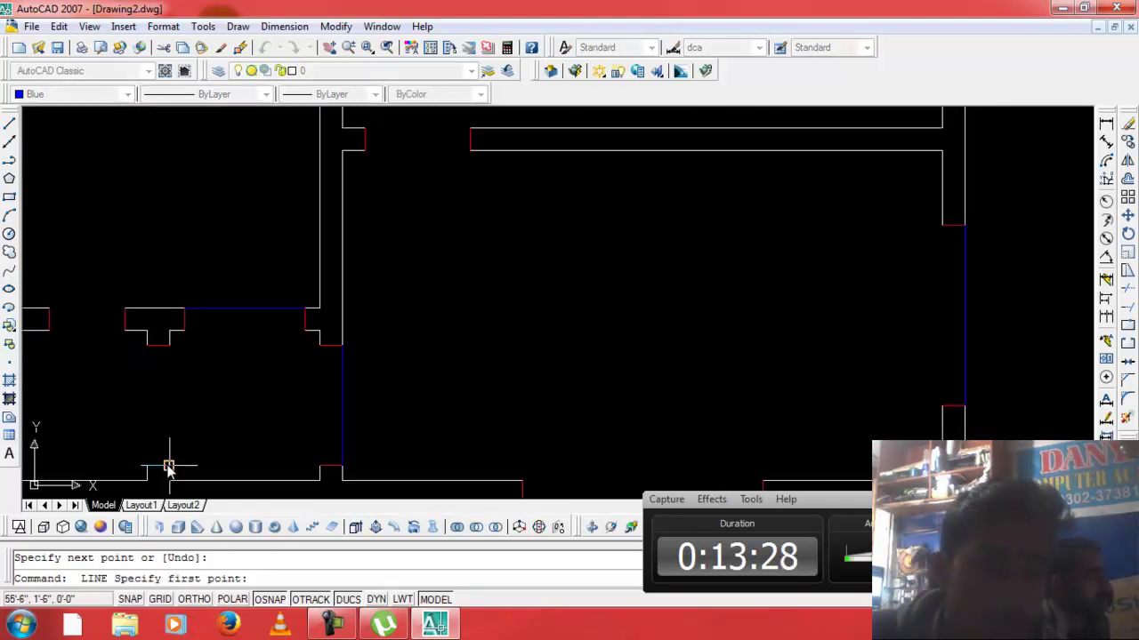
# Draw two vertical blue lines across the far-left wall openings.
pyautogui.click(167, 466)
pyautogui.click(171, 354)
pyautogui.press('Return')
pyautogui.scroll(-2, 198, 343)
pyautogui.scroll(-2, 161, 341)
pyautogui.scroll(3, 139, 322)
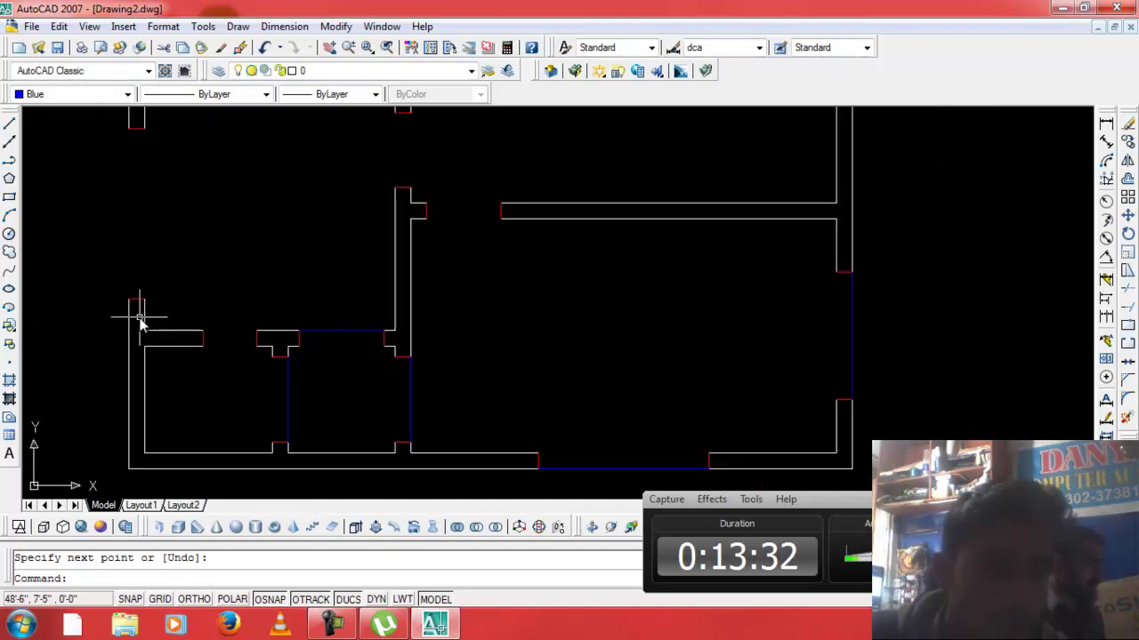
pyautogui.press('Return')
pyautogui.click(133, 300)
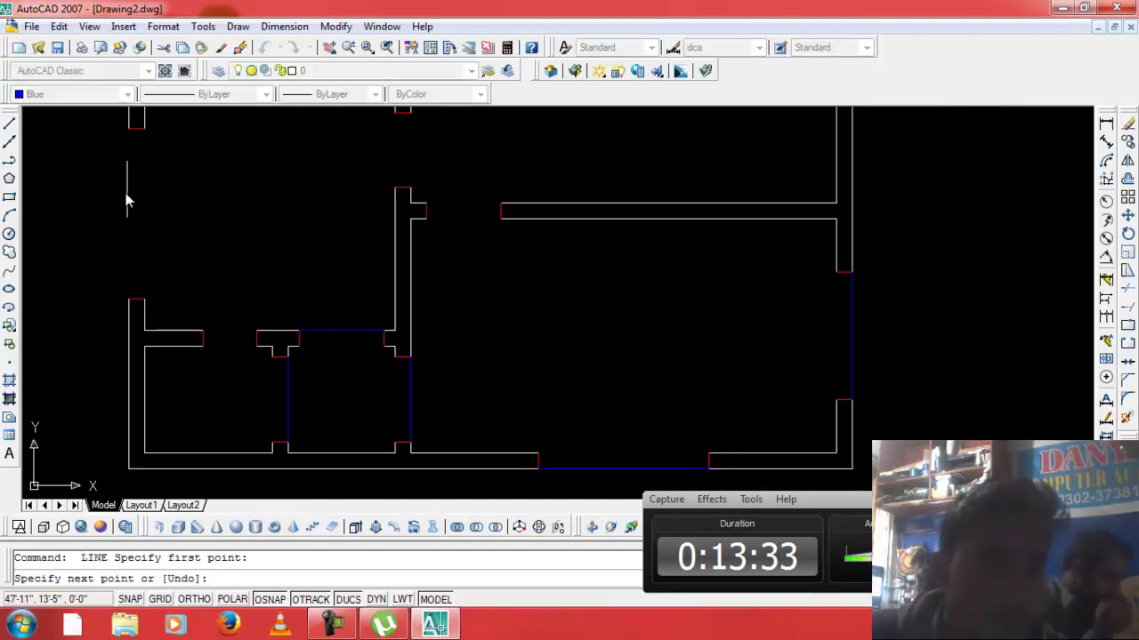
pyautogui.click(127, 122)
pyautogui.press('Return')
pyautogui.scroll(-3, 129, 142)
pyautogui.scroll(-2, 134, 124)
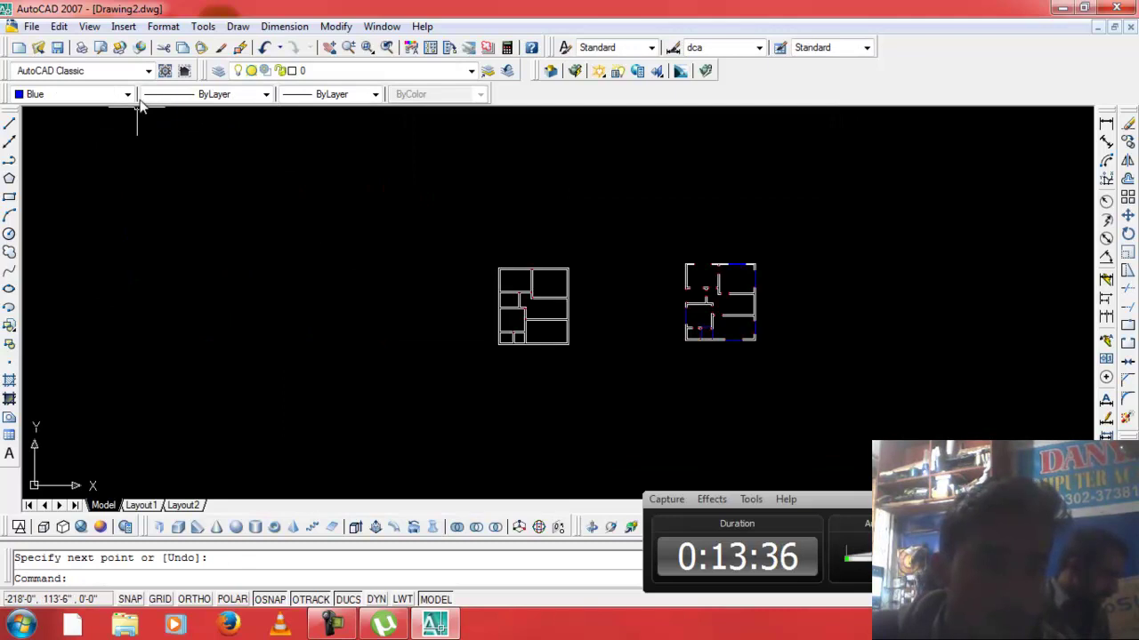
pyautogui.scroll(3, 692, 292)
pyautogui.scroll(2, 617, 343)
pyautogui.scroll(2, 570, 363)
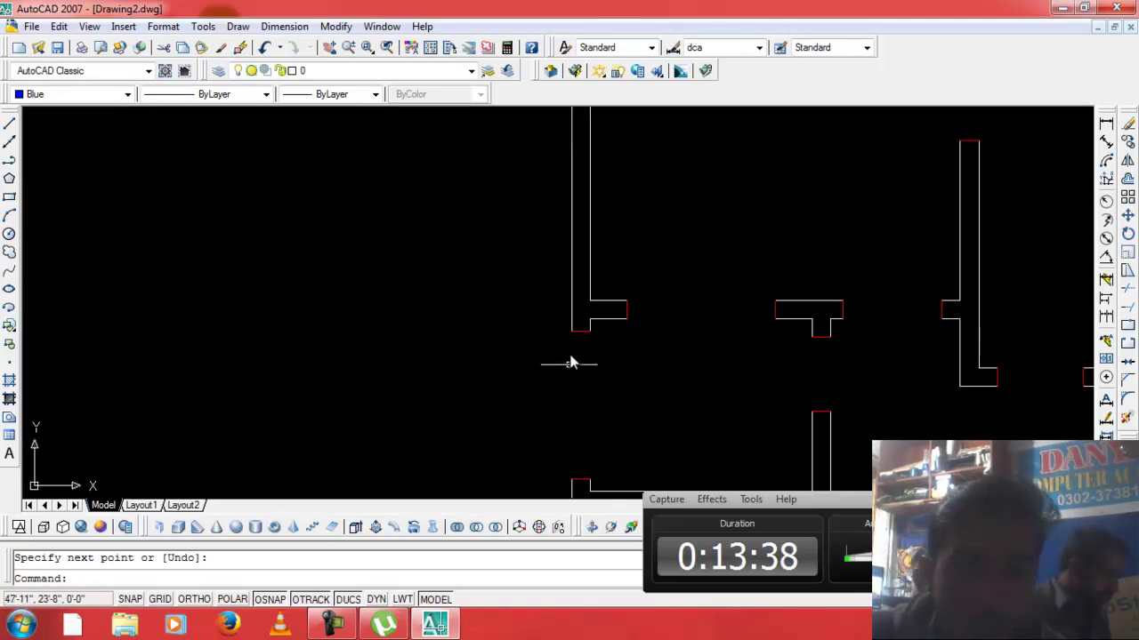
pyautogui.press('Return')
# Close the interior wall gap and the opening beside it with blue lines.
pyautogui.click(572, 481)
pyautogui.click(572, 329)
pyautogui.press('Return')
pyautogui.scroll(-7, 587, 328)
pyautogui.scroll(7, 617, 329)
pyautogui.press('Return')
pyautogui.click(547, 319)
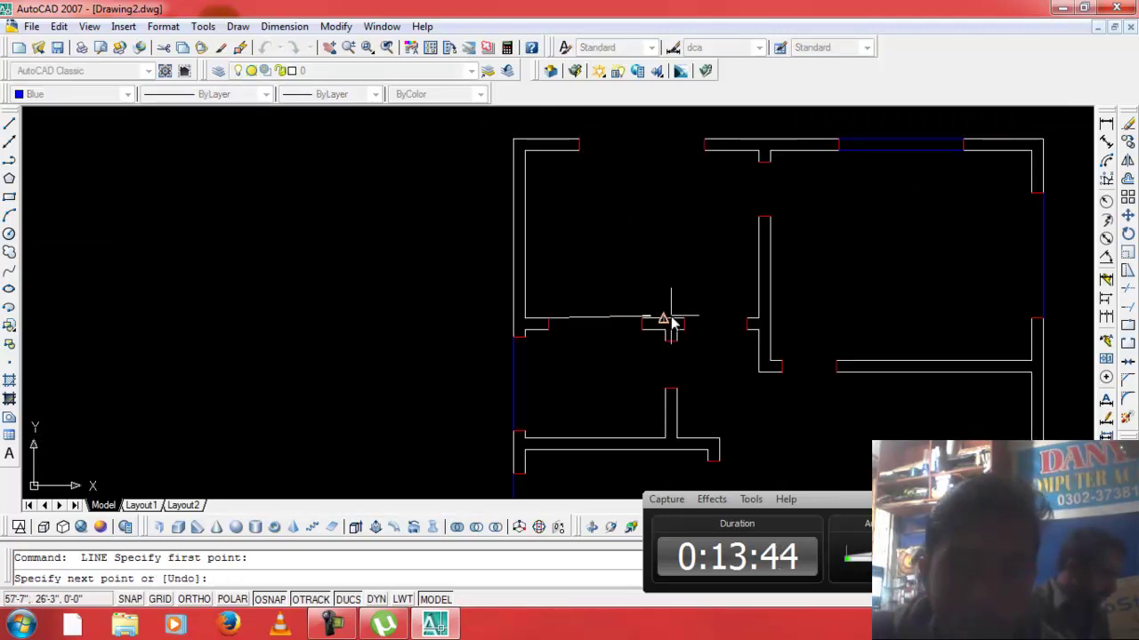
pyautogui.click(644, 321)
pyautogui.press('Escape')
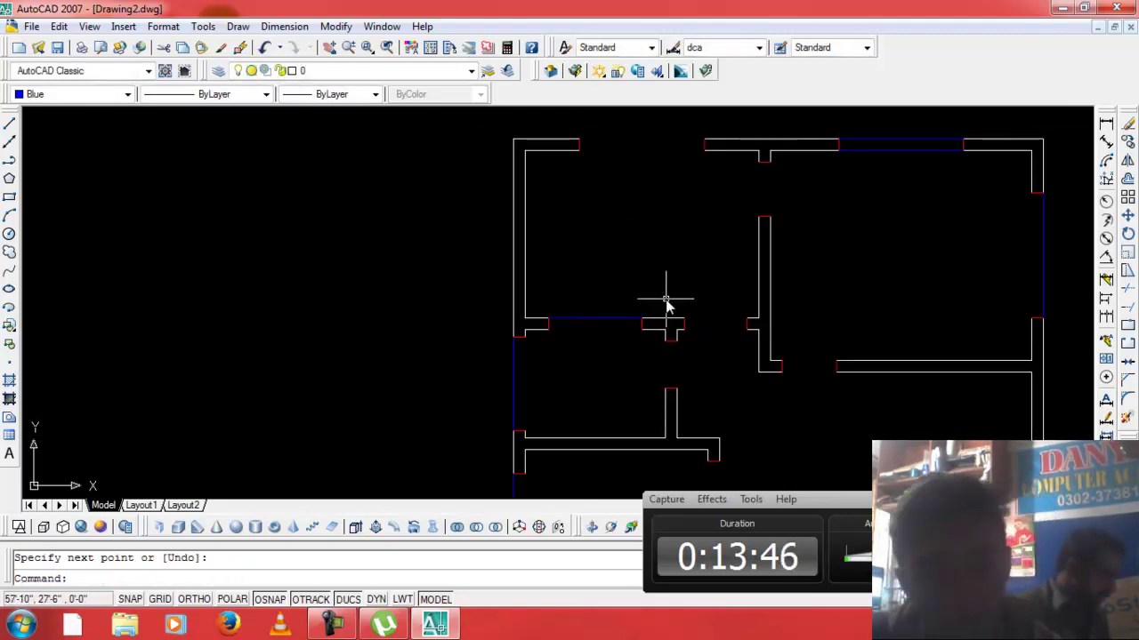
# Offset the top window line at the default 3'-0" distance, undoing a misplaced copy.
pyautogui.write('o')
pyautogui.press('Return')
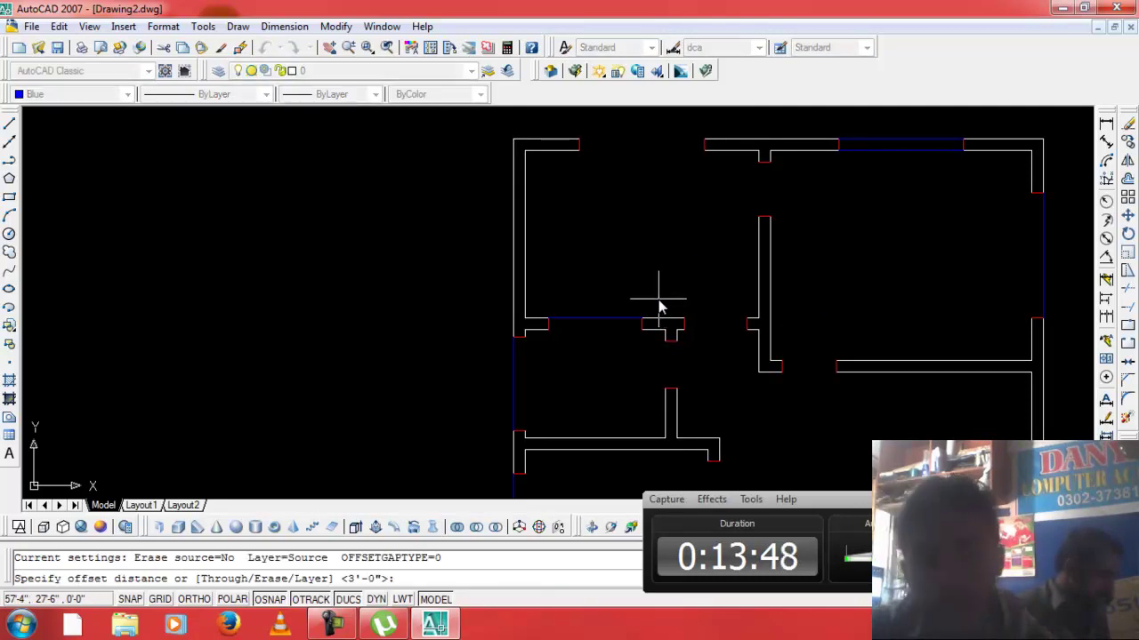
pyautogui.press('Return')
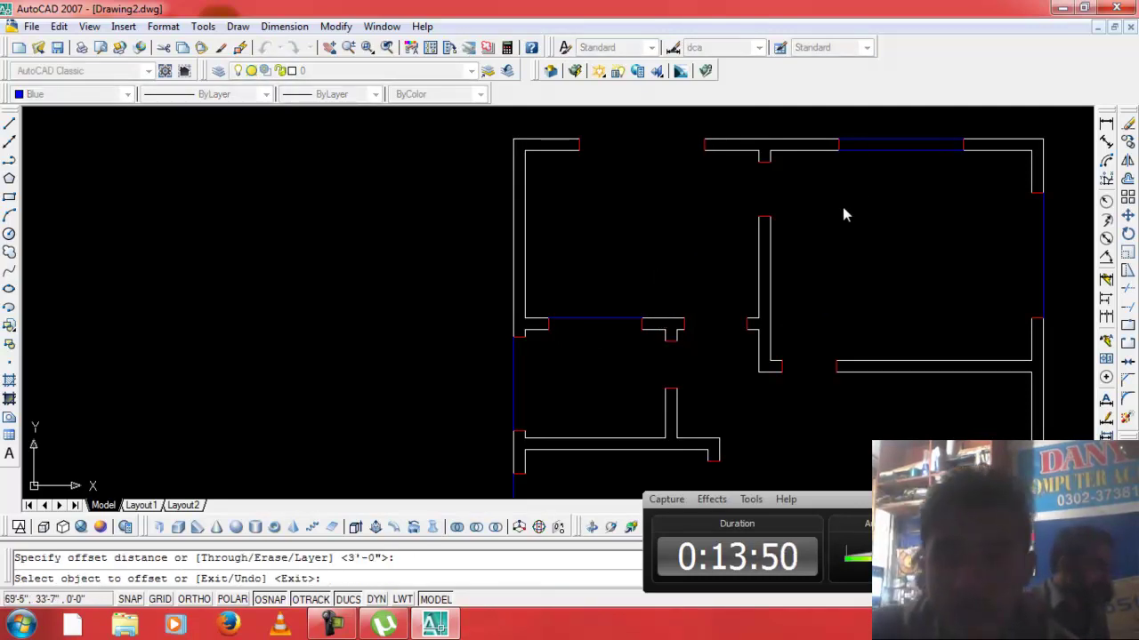
pyautogui.click(890, 152)
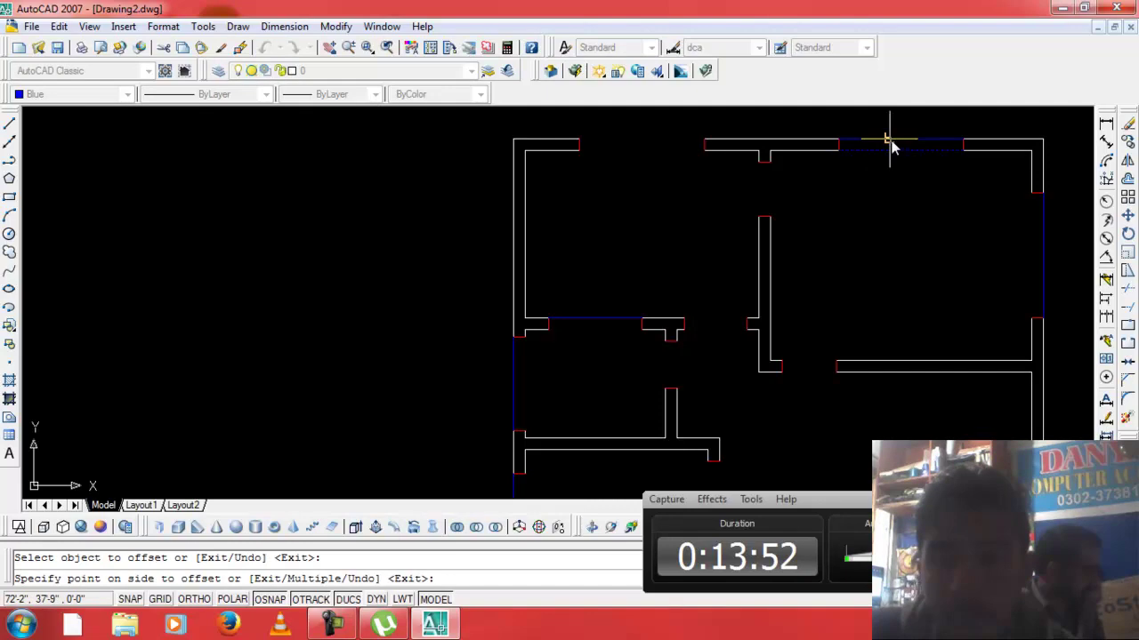
pyautogui.scroll(3, 890, 151)
pyautogui.scroll(5, 889, 151)
pyautogui.click(890, 171)
pyautogui.click(889, 140)
pyautogui.scroll(-3, 879, 170)
pyautogui.scroll(-3, 884, 157)
pyautogui.click(889, 157)
pyautogui.click(892, 169)
pyautogui.hotkey('ctrl', 'z')
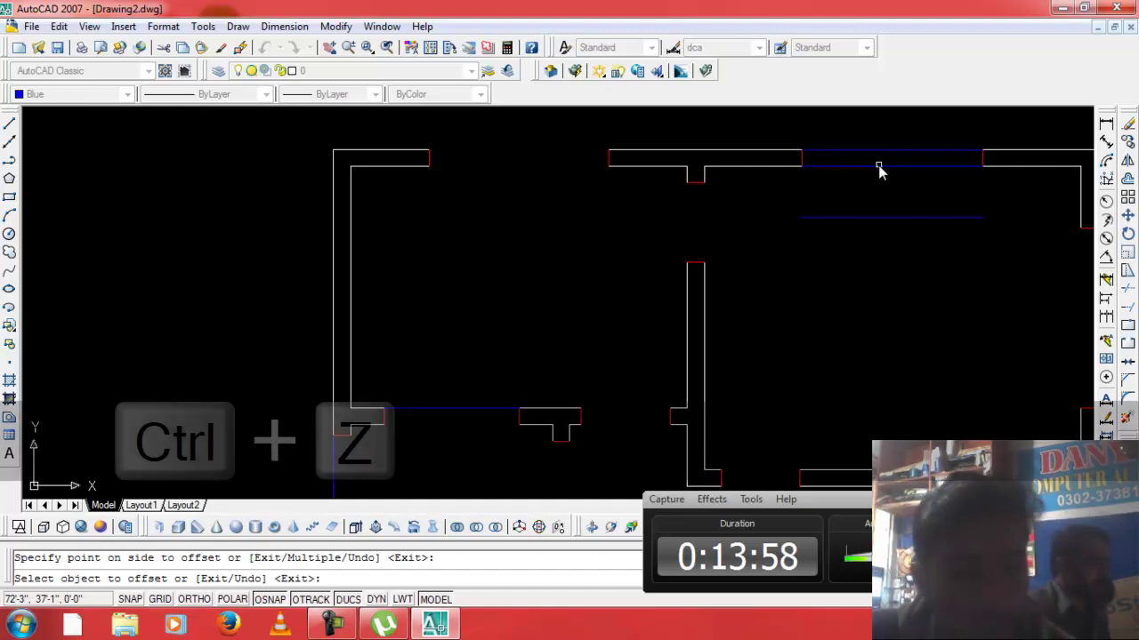
# Delete the stray short line above the top wall.
pyautogui.scroll(-3, 871, 168)
pyautogui.scroll(3, 869, 162)
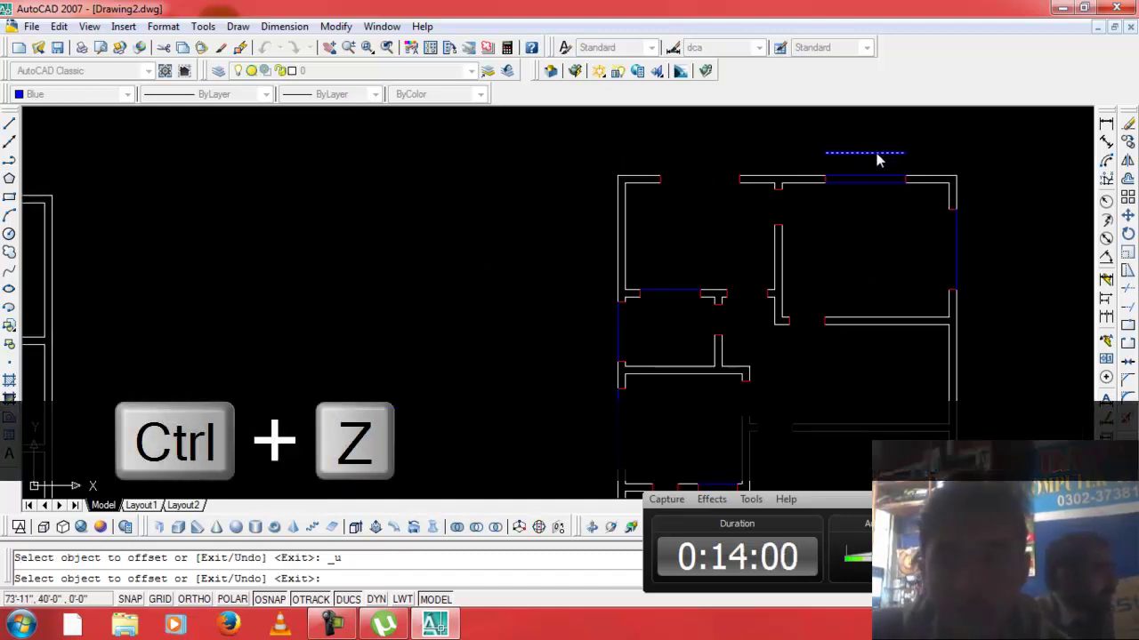
pyautogui.press('Escape')
pyautogui.click(867, 153)
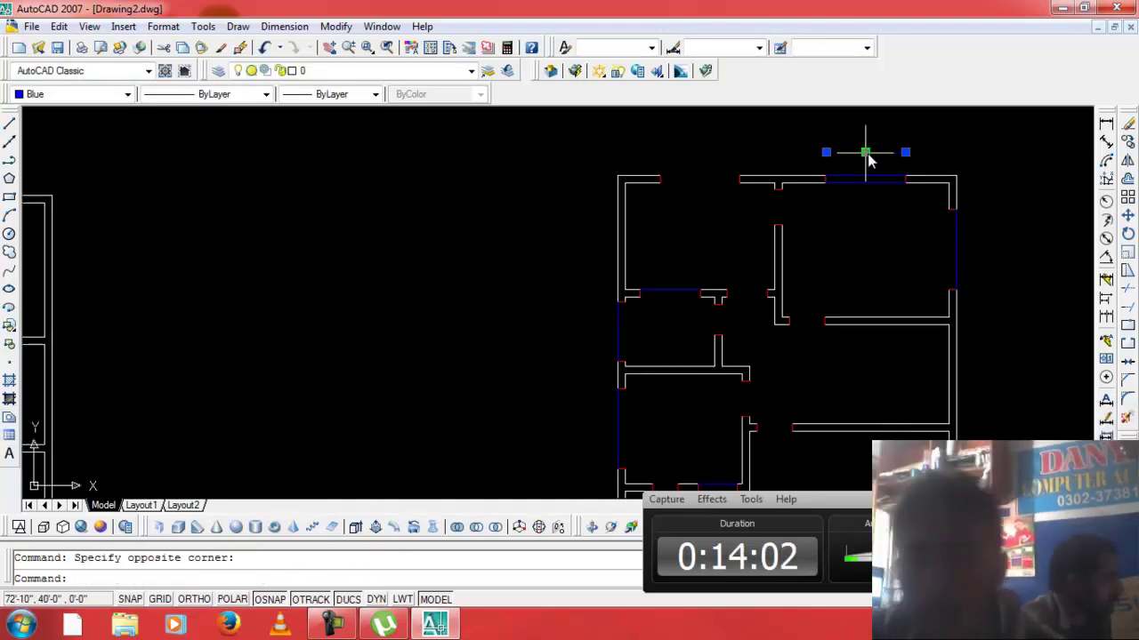
pyautogui.press('Delete')
pyautogui.press('Escape')
# Offset the top window's blue line twice at distance 3 inside the opening.
pyautogui.write('o')
pyautogui.press('Return')
pyautogui.write('3')
pyautogui.press('Return')
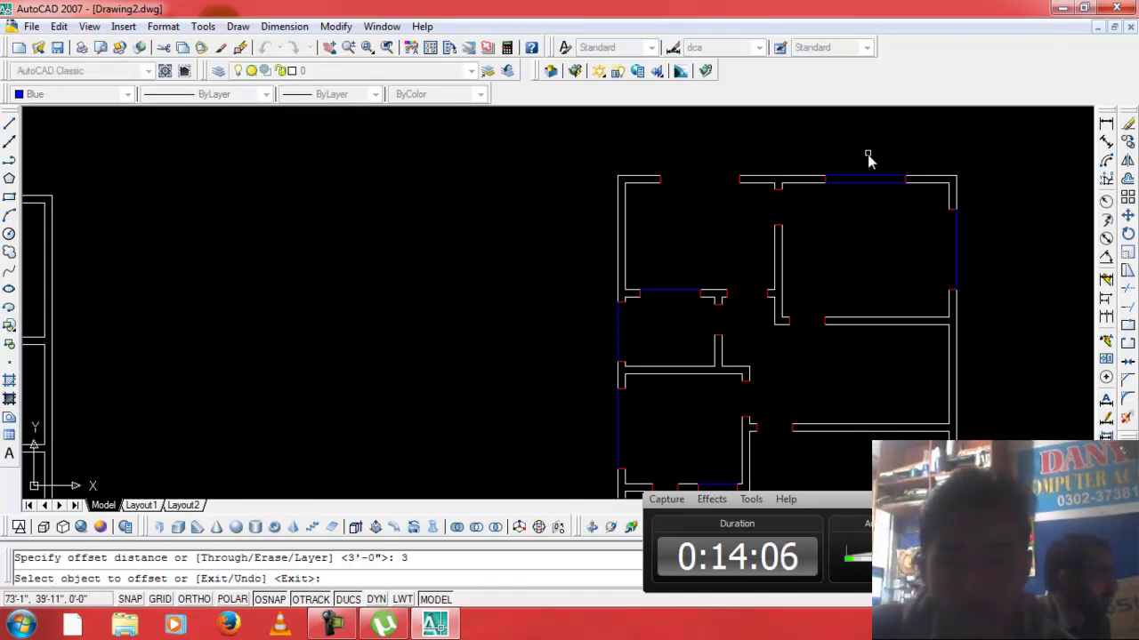
pyautogui.click(859, 178)
pyautogui.click(863, 189)
pyautogui.scroll(3, 866, 186)
pyautogui.scroll(2, 869, 189)
pyautogui.click(874, 175)
pyautogui.click(874, 175)
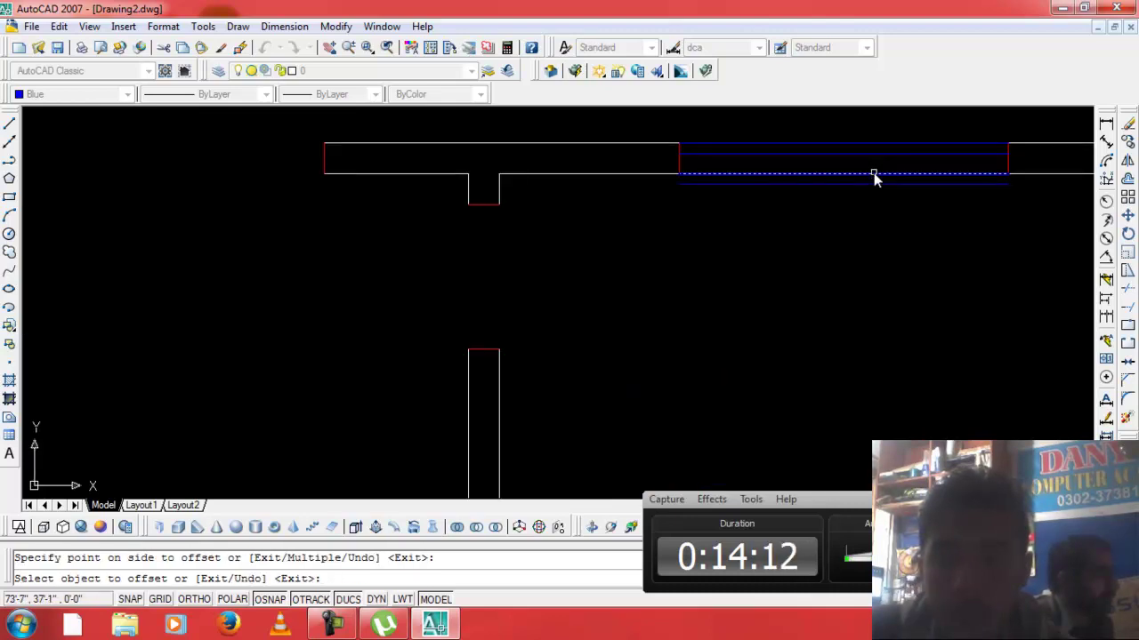
pyautogui.press('Escape')
# Delete an unwanted offset line and erase the right wall's window line.
pyautogui.click(881, 185)
pyautogui.press('Delete')
pyautogui.scroll(-3, 877, 185)
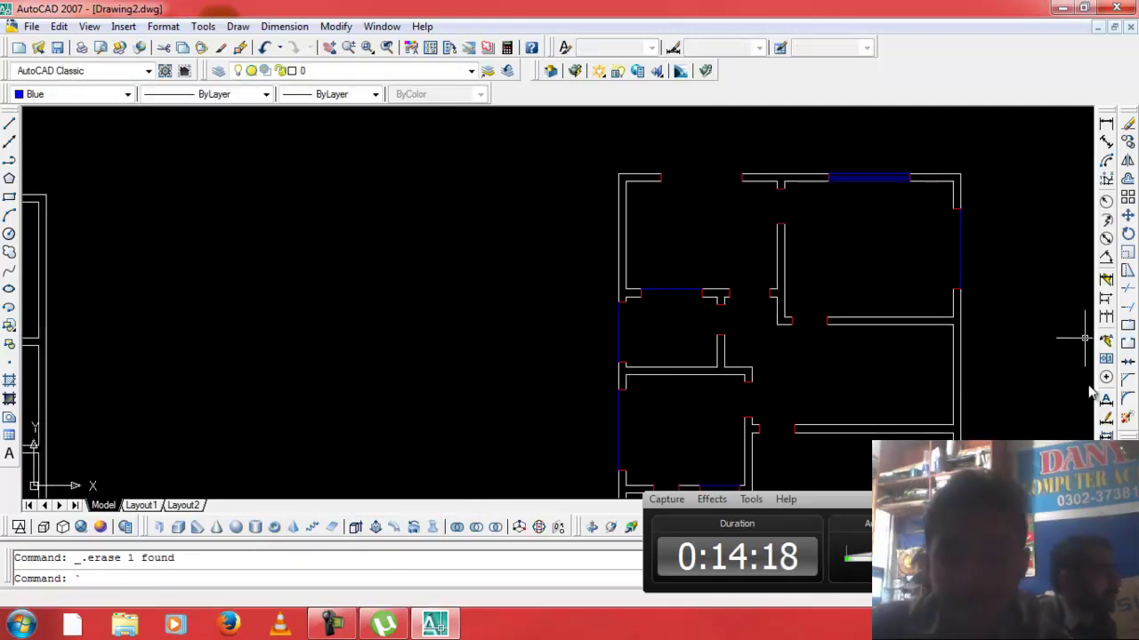
pyautogui.press('Return')
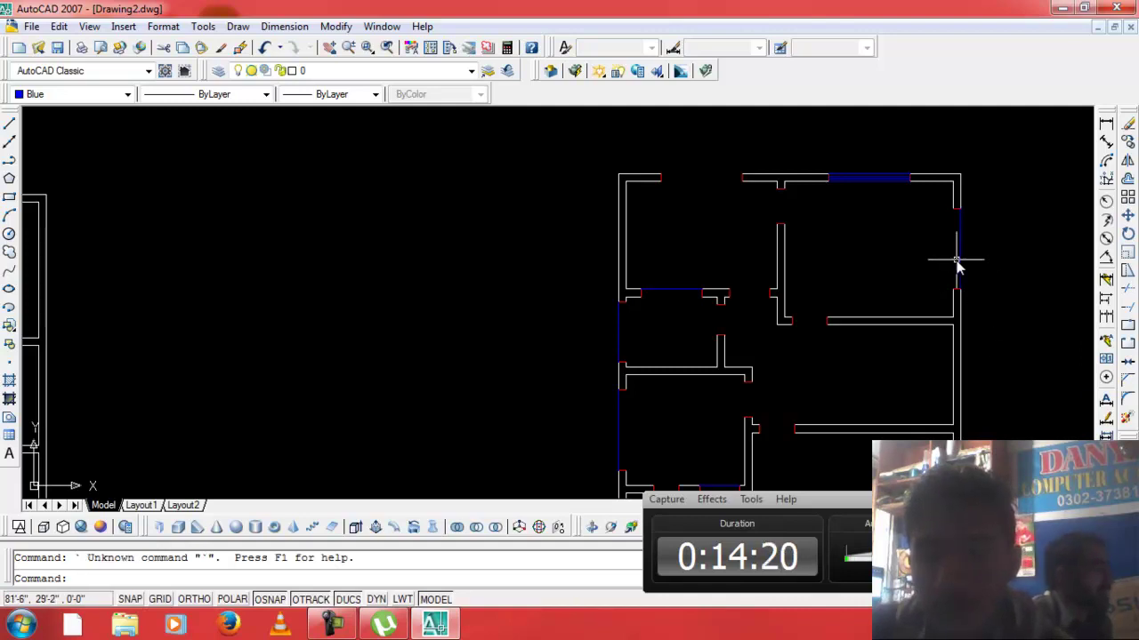
pyautogui.write('e')
pyautogui.press('Return')
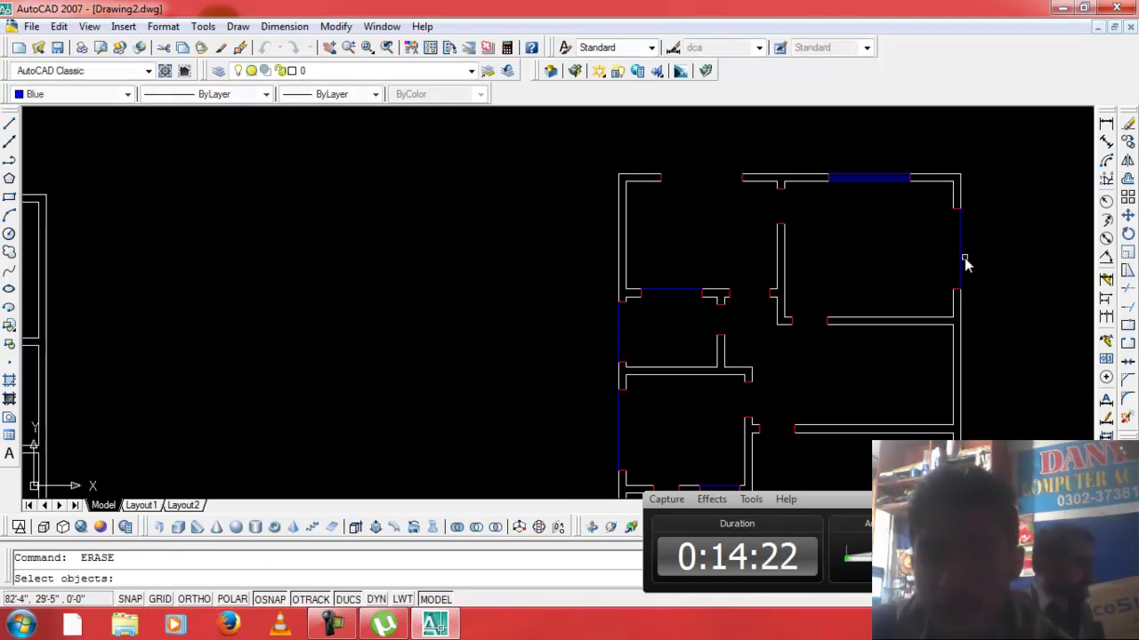
pyautogui.click(960, 264)
pyautogui.press('Return')
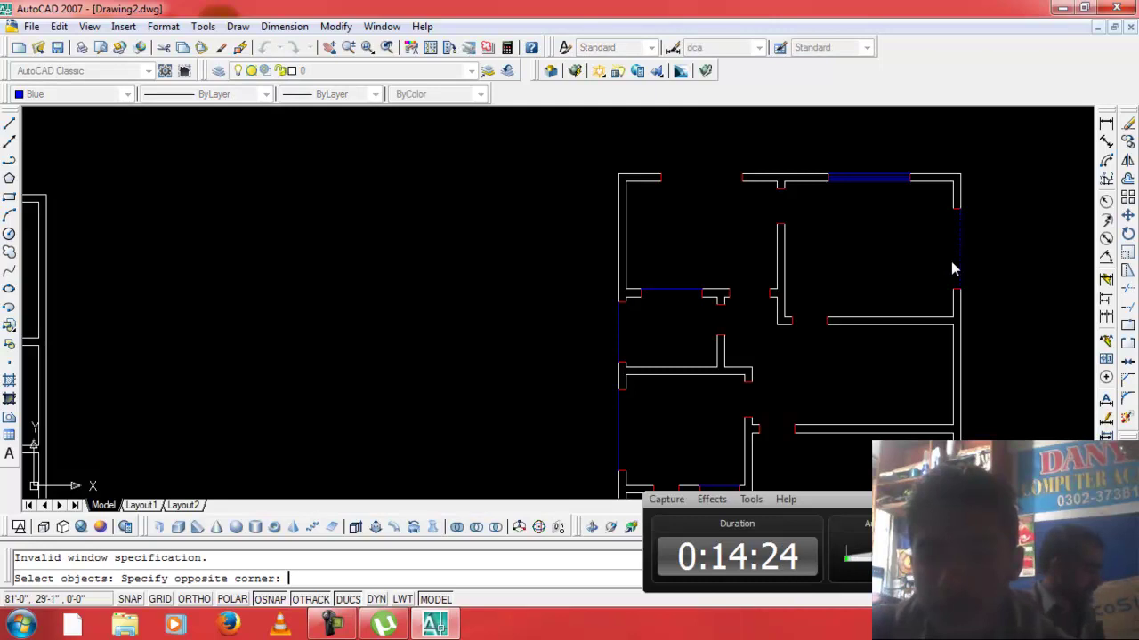
pyautogui.press('Escape')
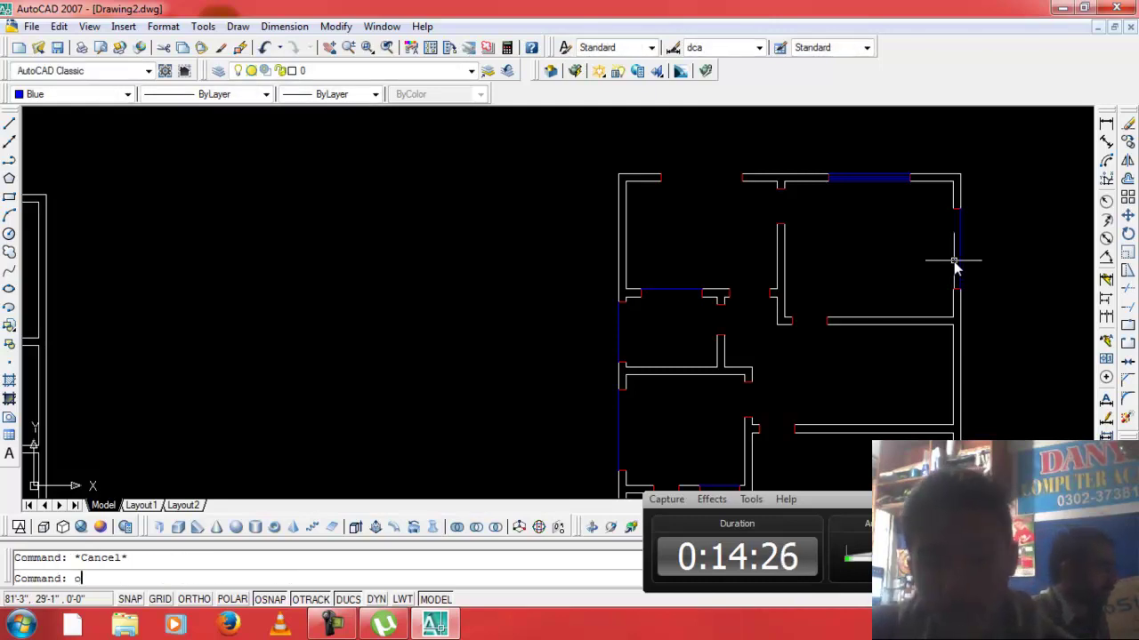
pyautogui.press('Return')
pyautogui.press('Return')
# Fill the right wall's window with three parallel offset lines.
pyautogui.click(961, 265)
pyautogui.click(946, 273)
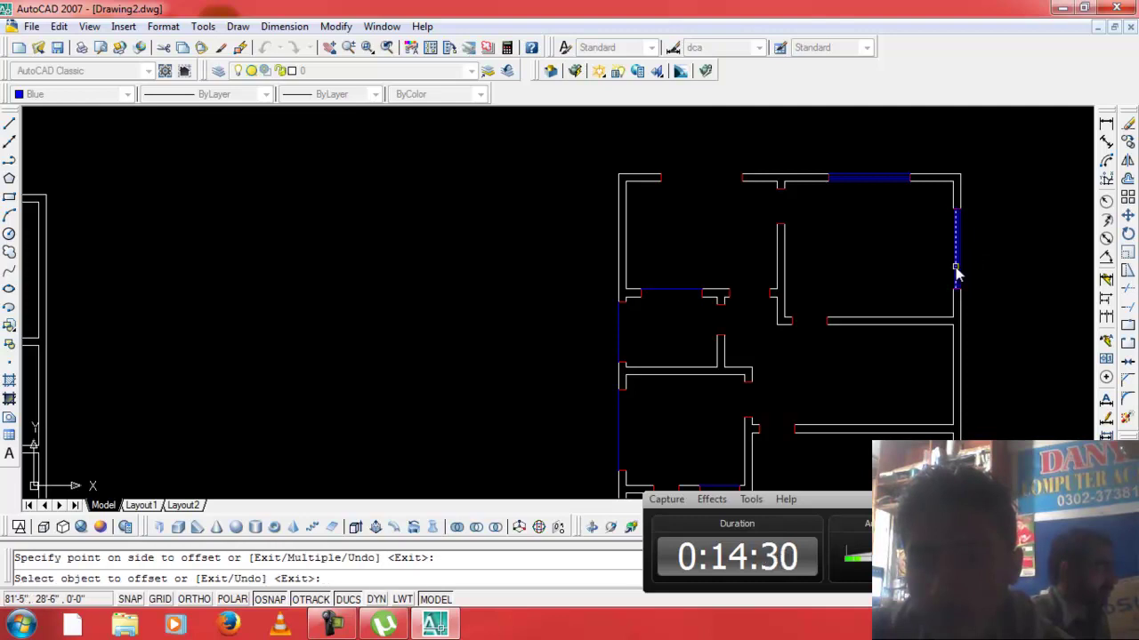
pyautogui.click(38, 400)
pyautogui.click(53, 400)
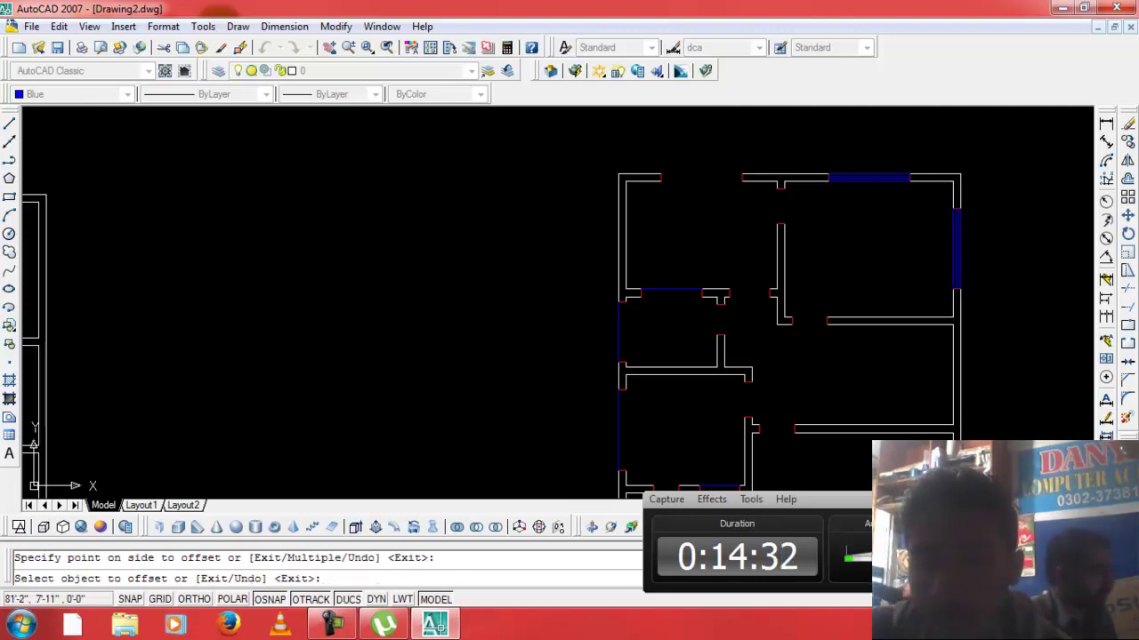
pyautogui.click(39, 374)
pyautogui.click(50, 373)
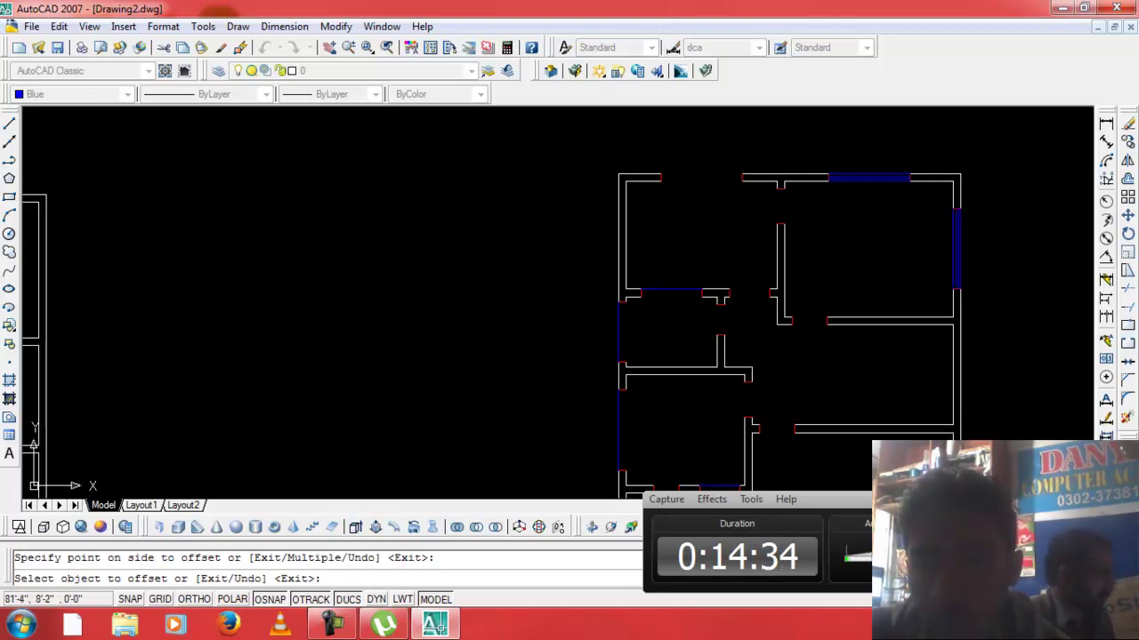
# Fill the left wall's window with parallel offset copies of its window line.
pyautogui.click(621, 342)
pyautogui.click(642, 356)
pyautogui.click(622, 343)
pyautogui.click(645, 347)
pyautogui.click(622, 347)
pyautogui.click(632, 347)
# Add an offset line to the small room's top window and to the left wall window.
pyautogui.click(691, 293)
pyautogui.click(680, 309)
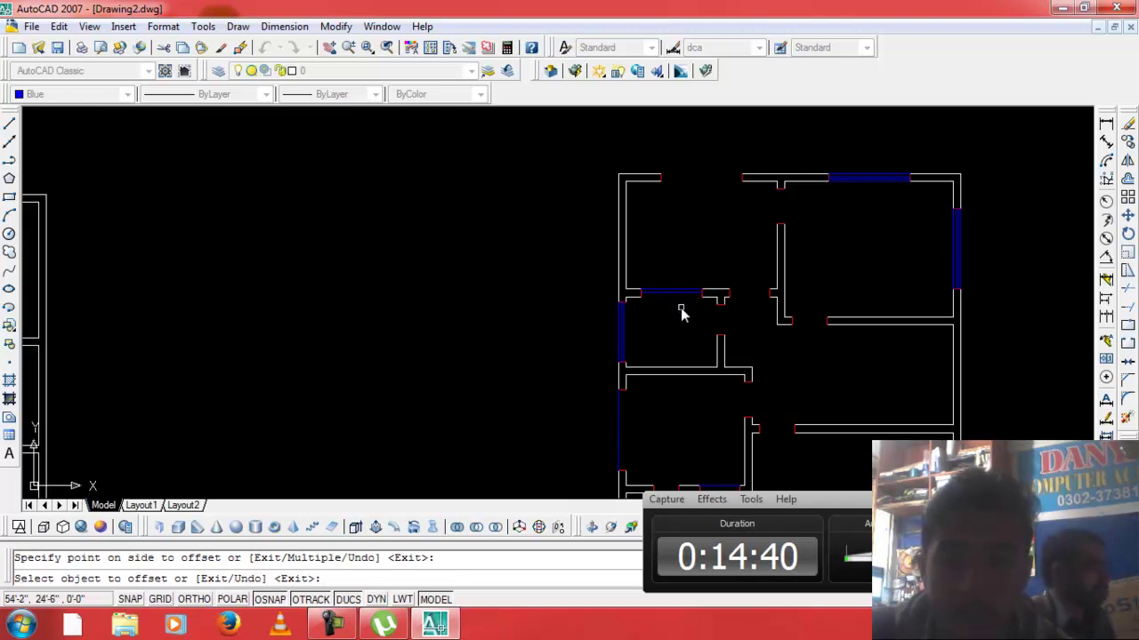
pyautogui.scroll(4, 621, 338)
pyautogui.click(621, 323)
pyautogui.click(658, 307)
# Offset the top window line twice, adding parallel lines below it.
pyautogui.click(733, 222)
pyautogui.click(734, 239)
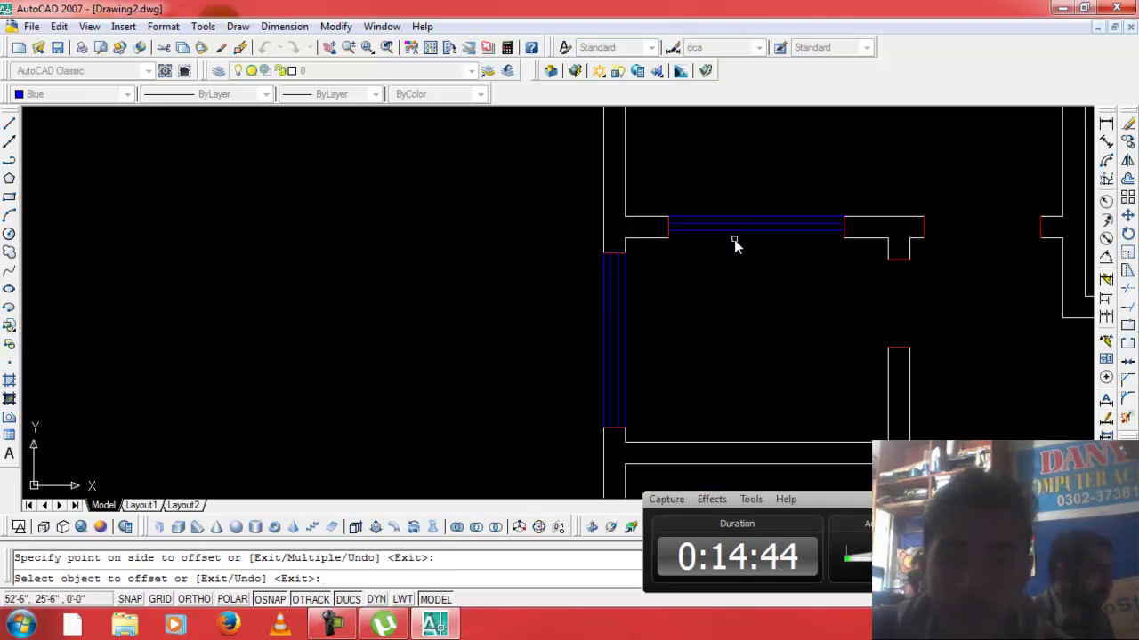
pyautogui.click(735, 232)
pyautogui.click(735, 275)
# Fill the lower left wall window with three parallel offset lines.
pyautogui.scroll(-1, 707, 400)
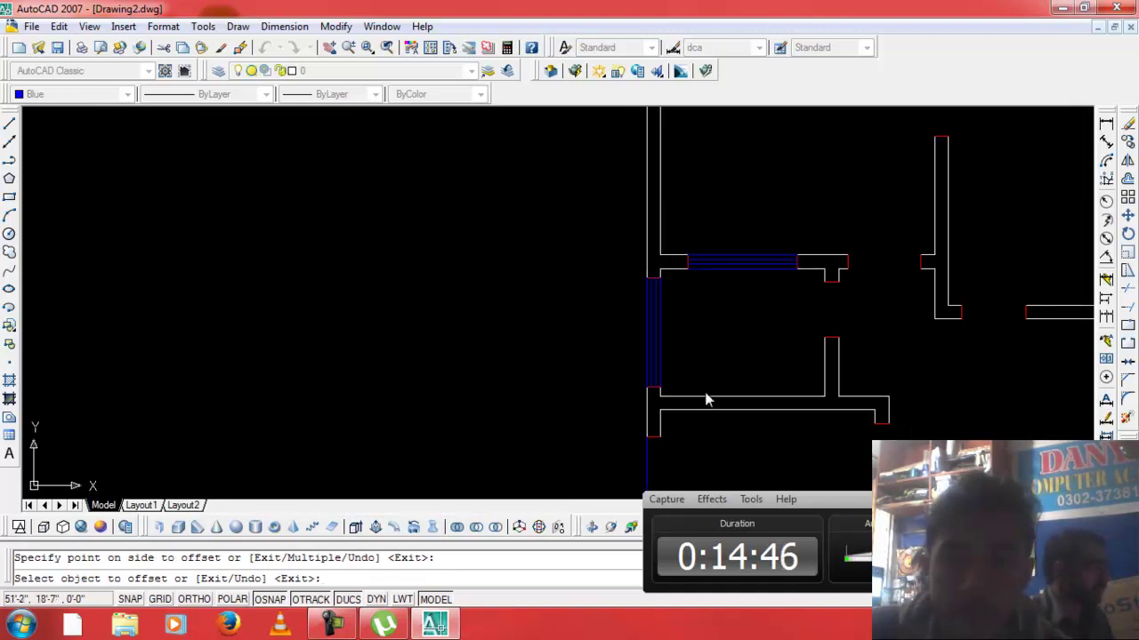
pyautogui.scroll(-1, 676, 445)
pyautogui.click(665, 461)
pyautogui.click(698, 457)
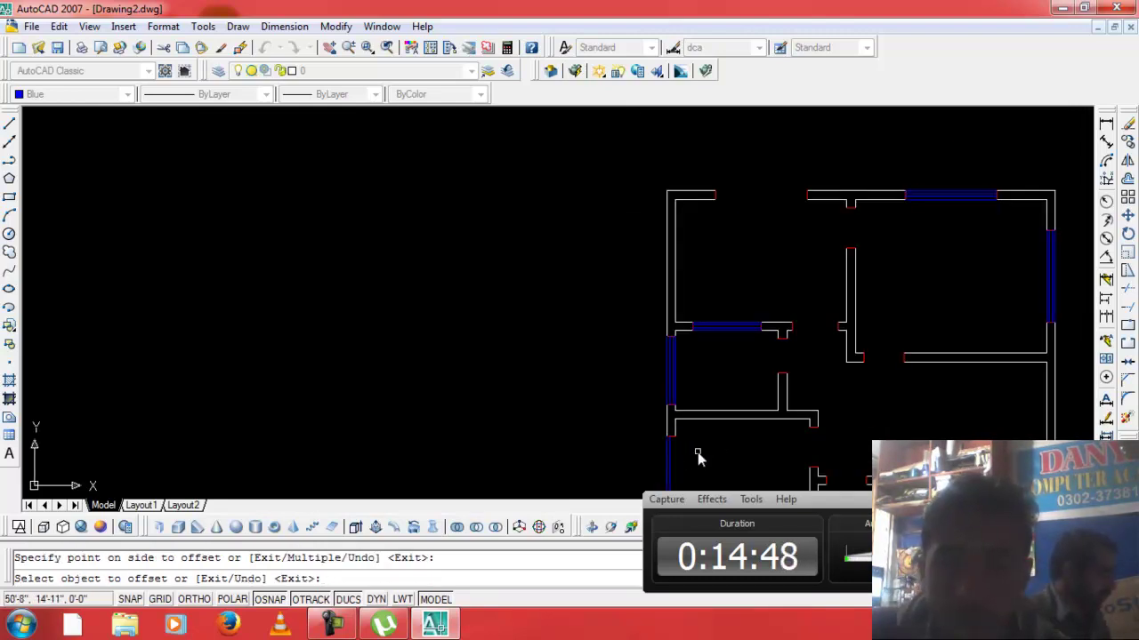
pyautogui.scroll(3, 671, 456)
pyautogui.scroll(3, 670, 445)
pyautogui.click(671, 443)
pyautogui.click(695, 436)
pyautogui.click(682, 429)
pyautogui.click(707, 429)
# Add blue parallel lines to the left of the vertical window line.
pyautogui.scroll(-5, 730, 435)
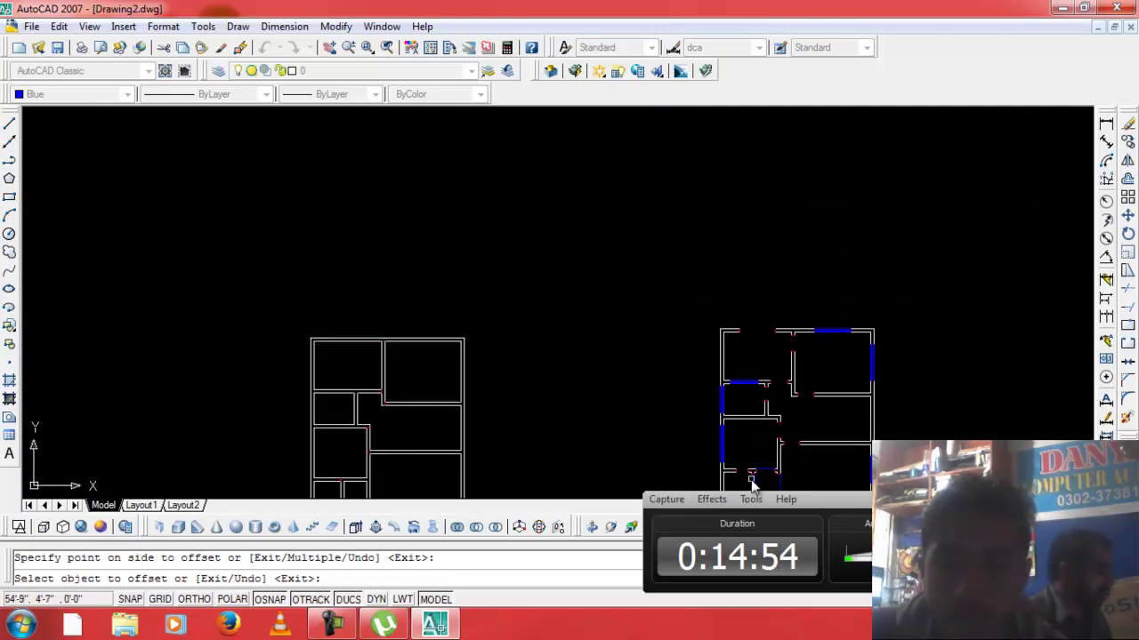
pyautogui.scroll(5, 751, 480)
pyautogui.click(736, 481)
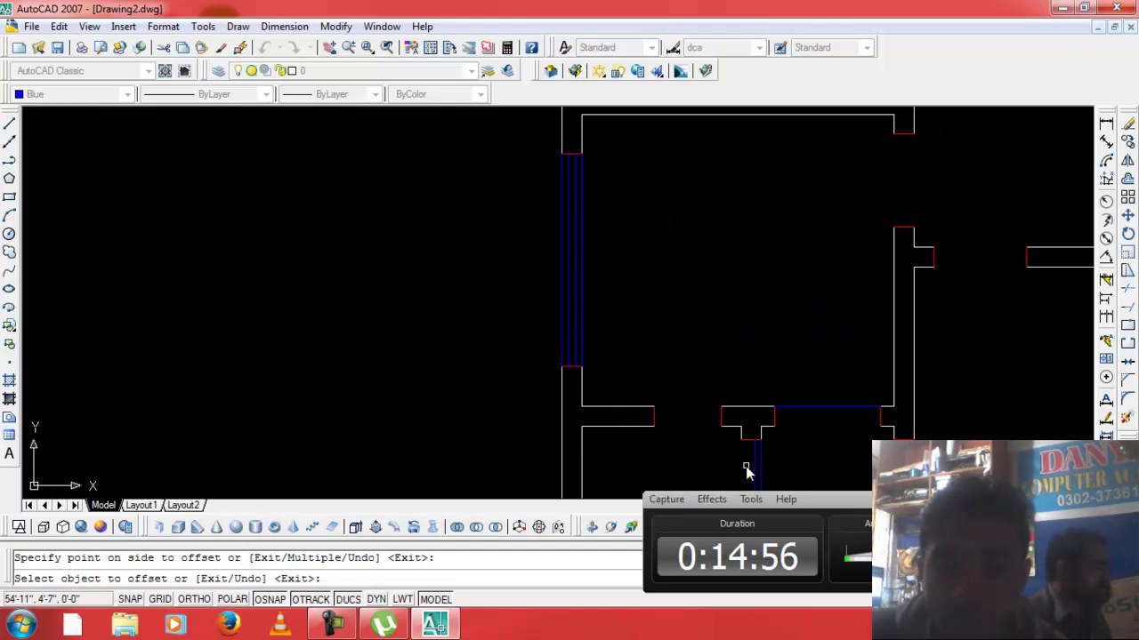
pyautogui.click(739, 469)
pyautogui.click(747, 469)
pyautogui.click(774, 440)
# Fill the horizontal window with parallel lines offset below its window line.
pyautogui.click(820, 409)
pyautogui.click(820, 415)
pyautogui.click(820, 412)
pyautogui.click(819, 427)
pyautogui.click(820, 418)
pyautogui.click(812, 459)
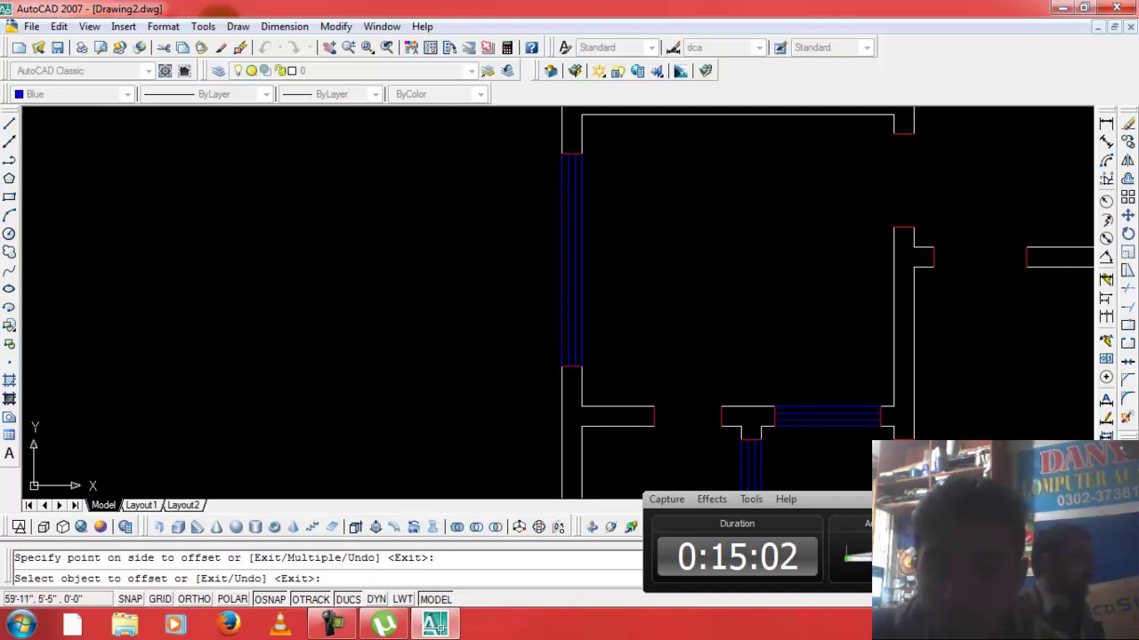
pyautogui.click(820, 415)
pyautogui.click(812, 459)
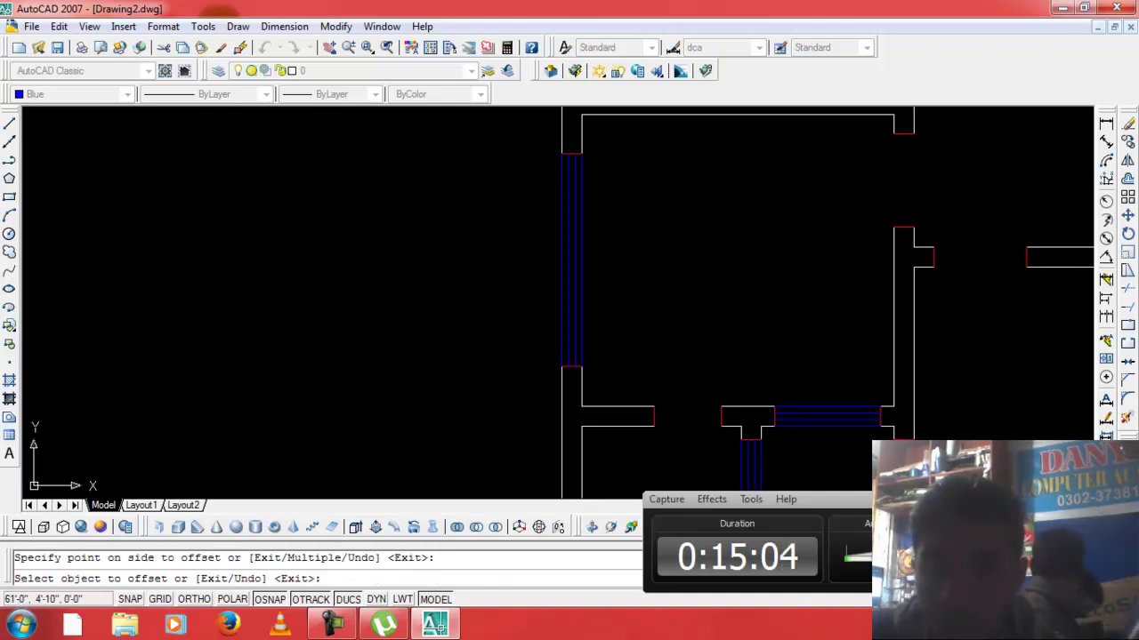
pyautogui.click(860, 468)
pyautogui.click(860, 468)
# Fill the bottom outer wall's window with three parallel lines offset upward.
pyautogui.scroll(-4, 860, 468)
pyautogui.scroll(-2, 860, 468)
pyautogui.scroll(5, 926, 436)
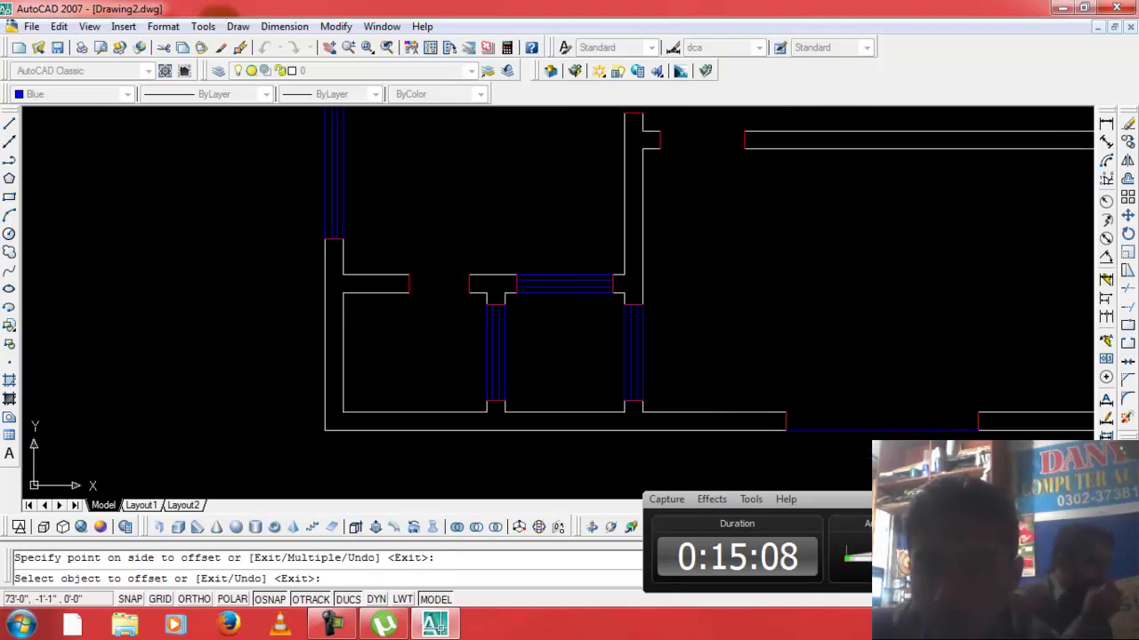
pyautogui.click(926, 432)
pyautogui.click(932, 426)
pyautogui.click(933, 427)
pyautogui.click(934, 421)
pyautogui.click(933, 421)
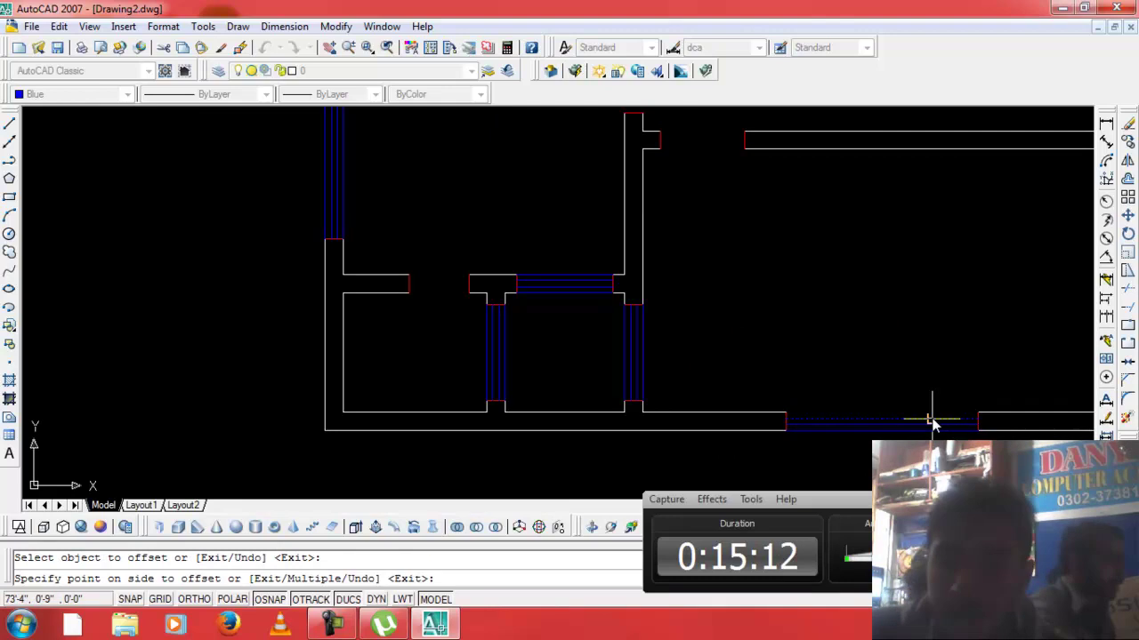
pyautogui.click(940, 398)
pyautogui.scroll(-4, 943, 404)
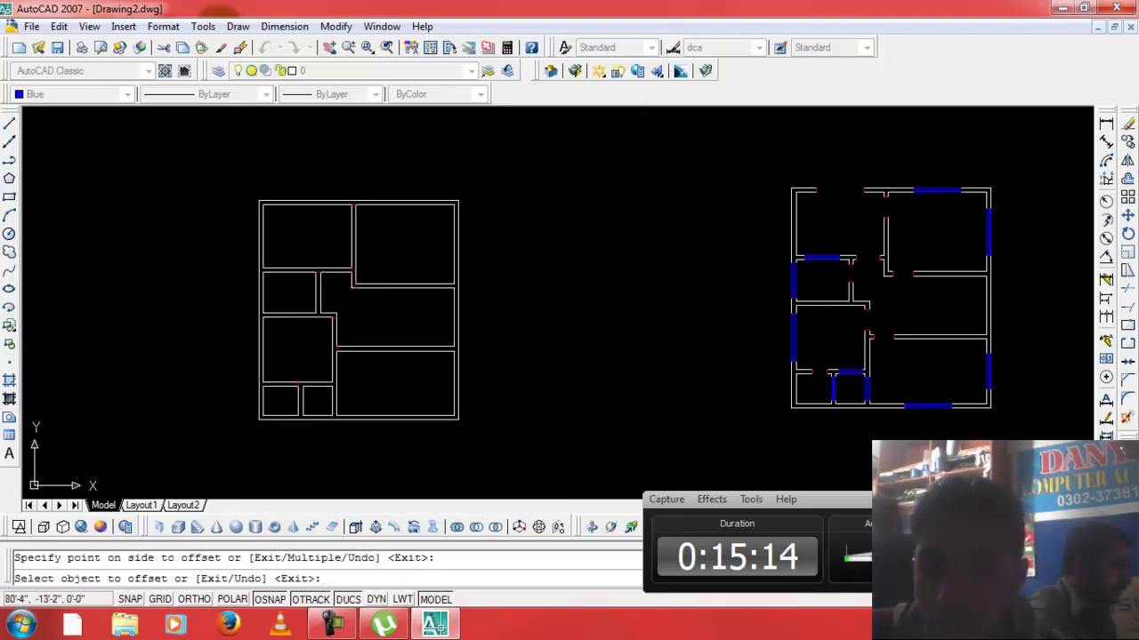
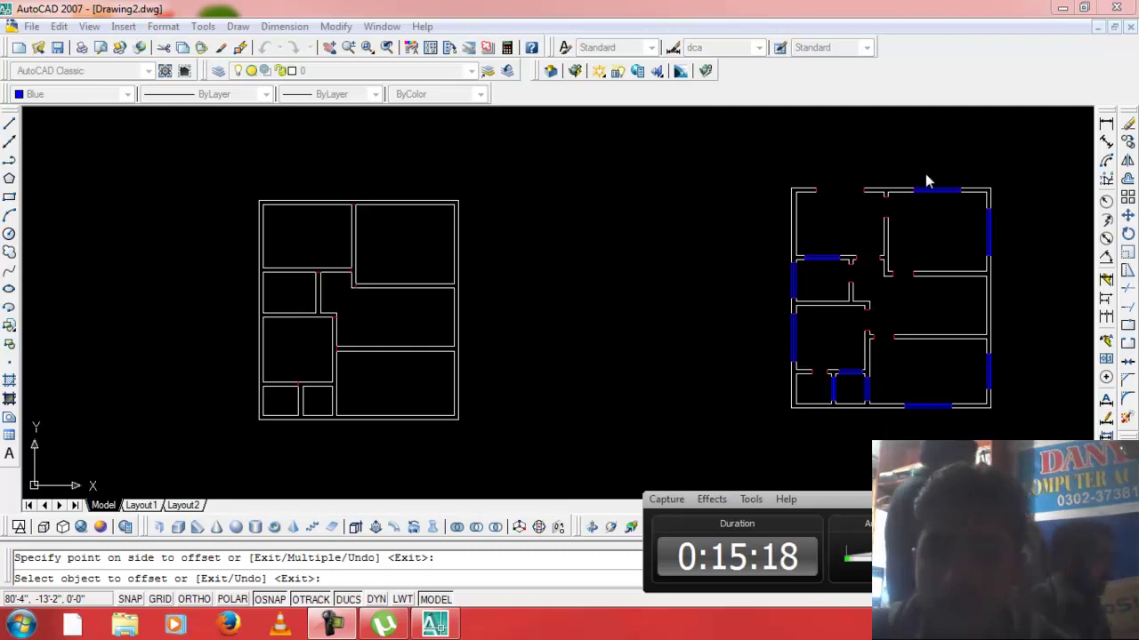
# Set the current drawing colour to brown, index colour 34, replacing blue.
pyautogui.press('Escape')
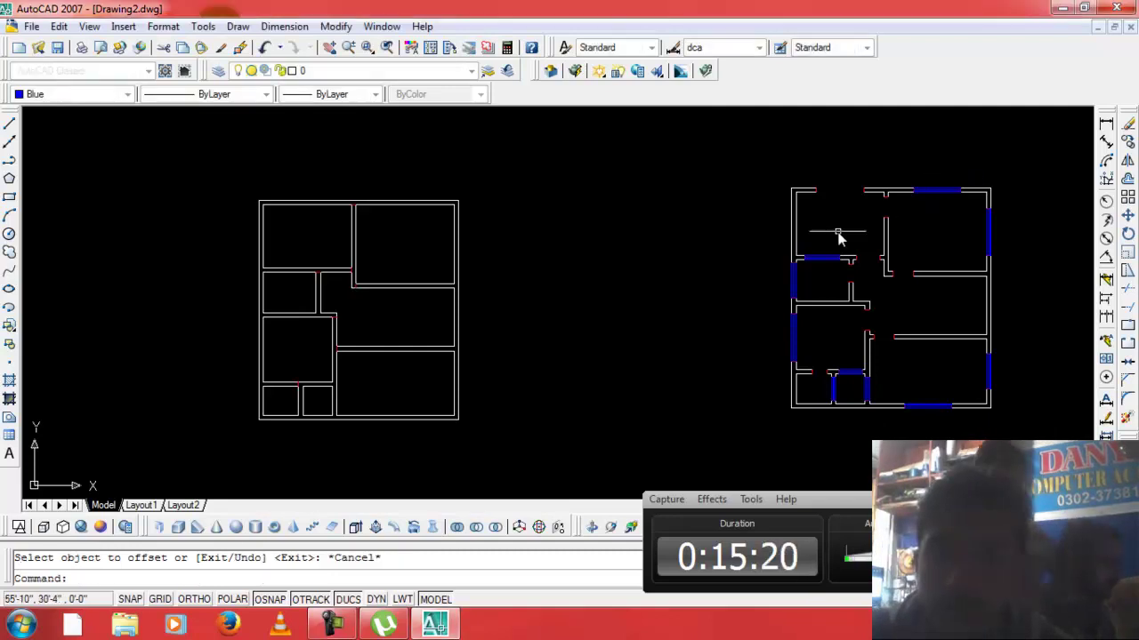
pyautogui.scroll(2, 869, 190)
pyautogui.scroll(4, 912, 267)
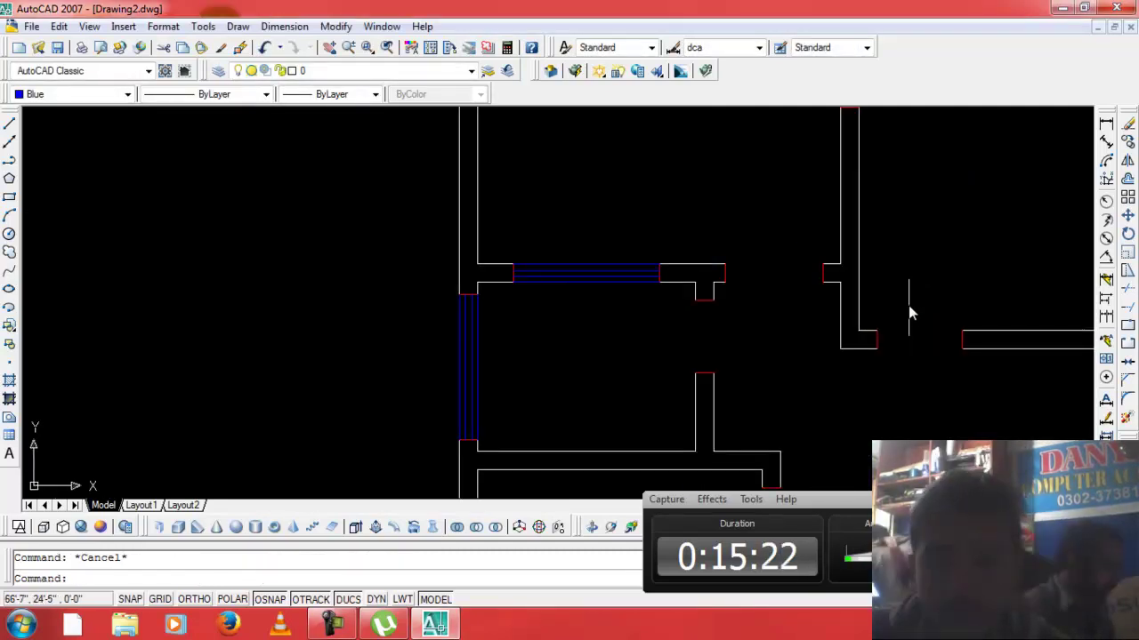
pyautogui.scroll(-2, 907, 309)
pyautogui.write('l')
pyautogui.press('Return')
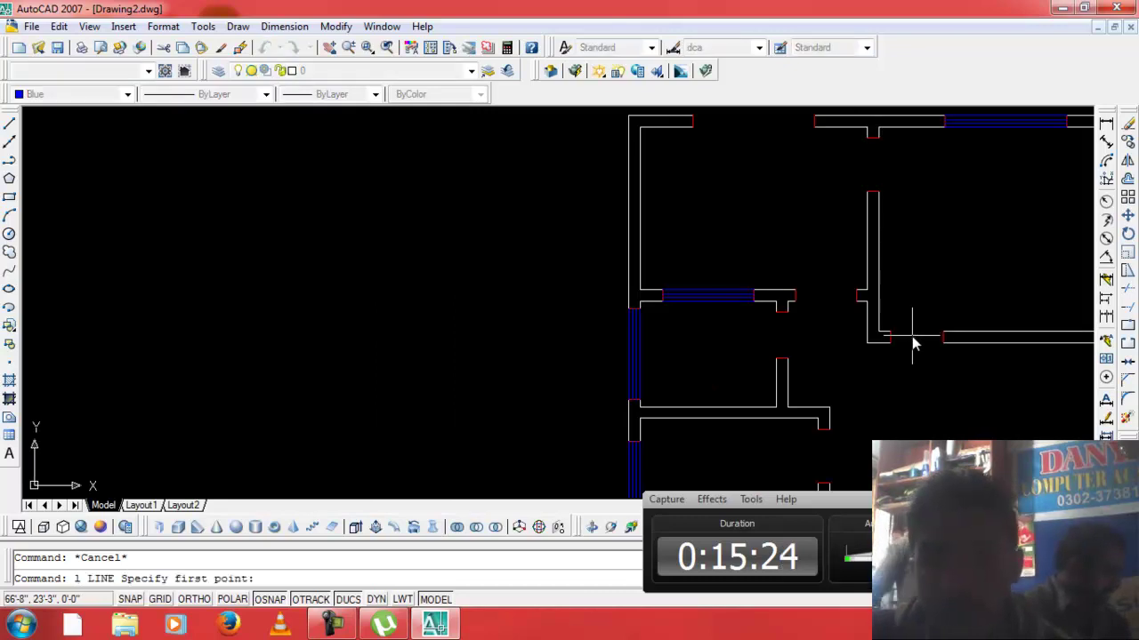
pyautogui.press('Escape')
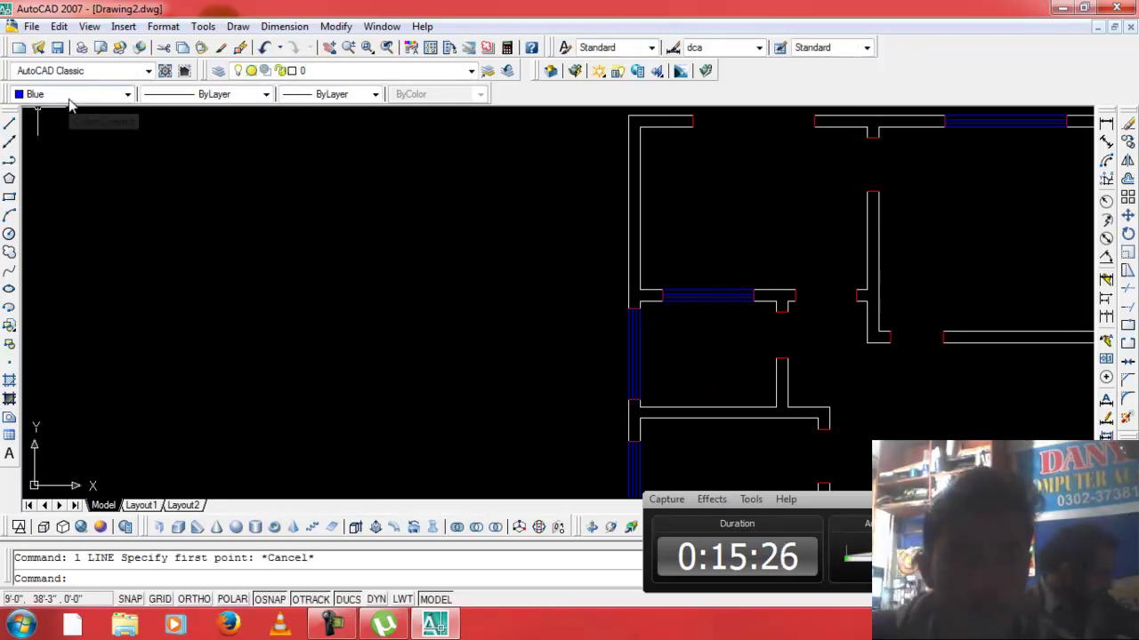
pyautogui.click(69, 95)
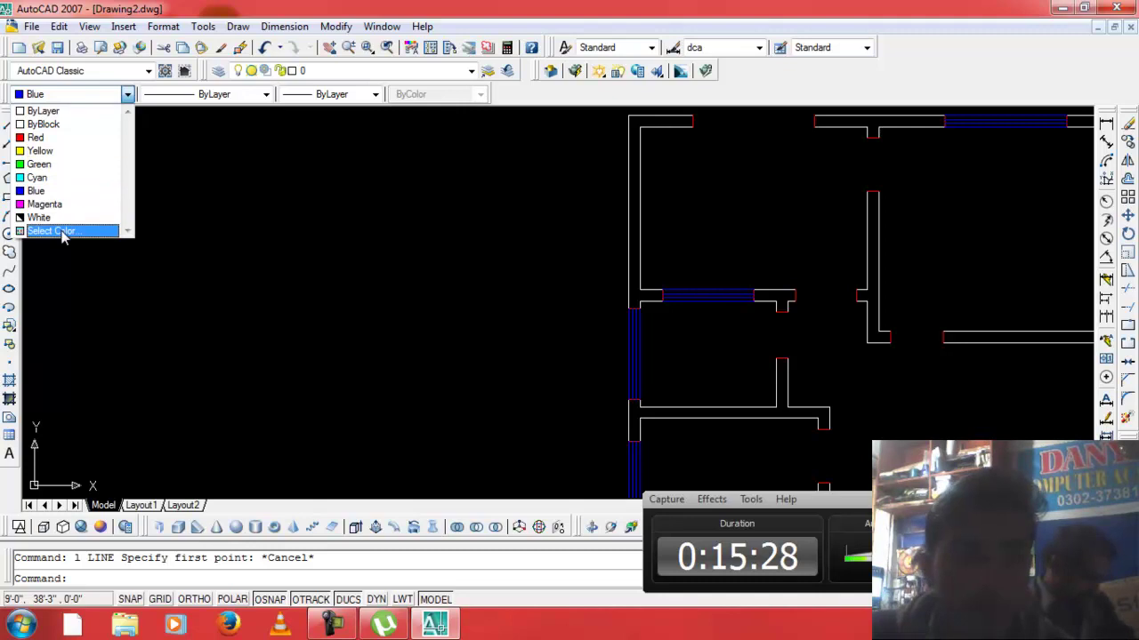
pyautogui.click(53, 230)
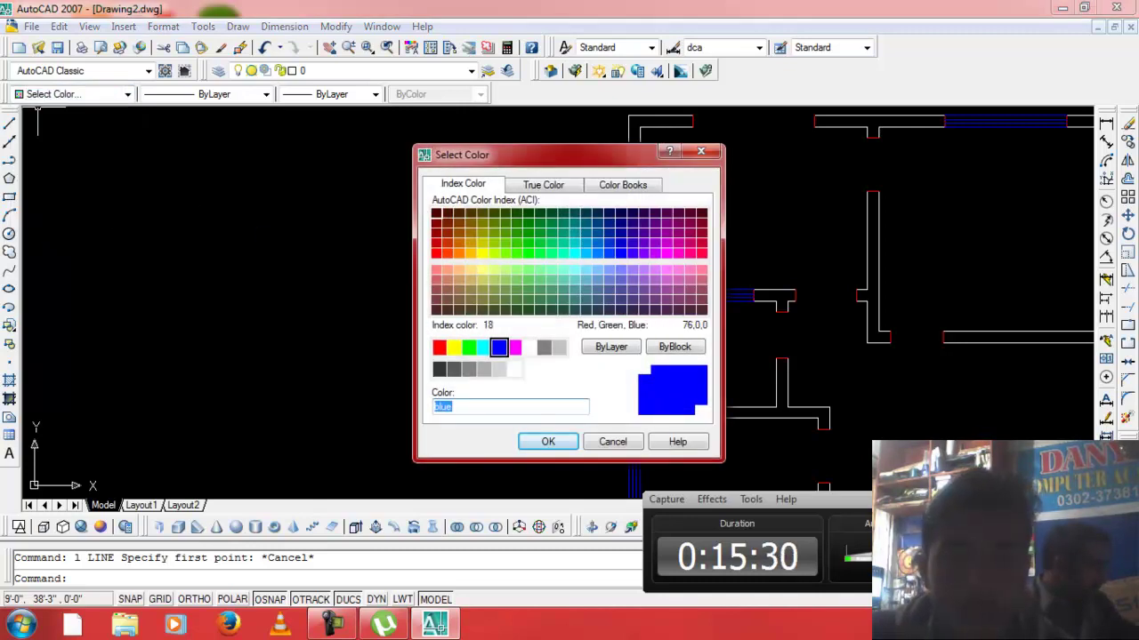
pyautogui.write('34')
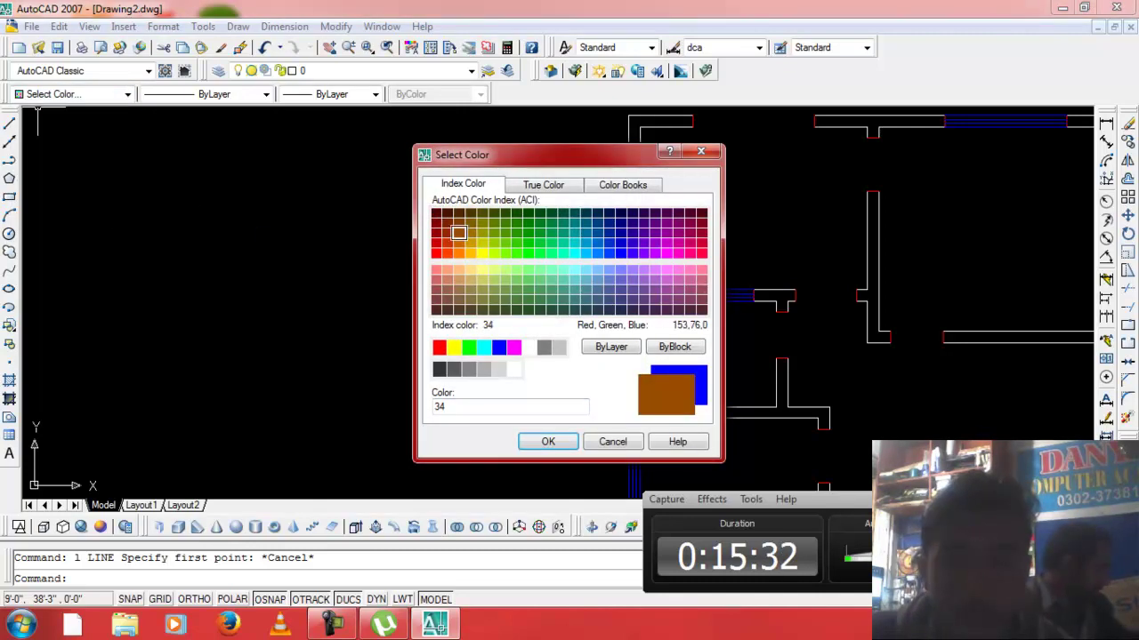
pyautogui.click(539, 443)
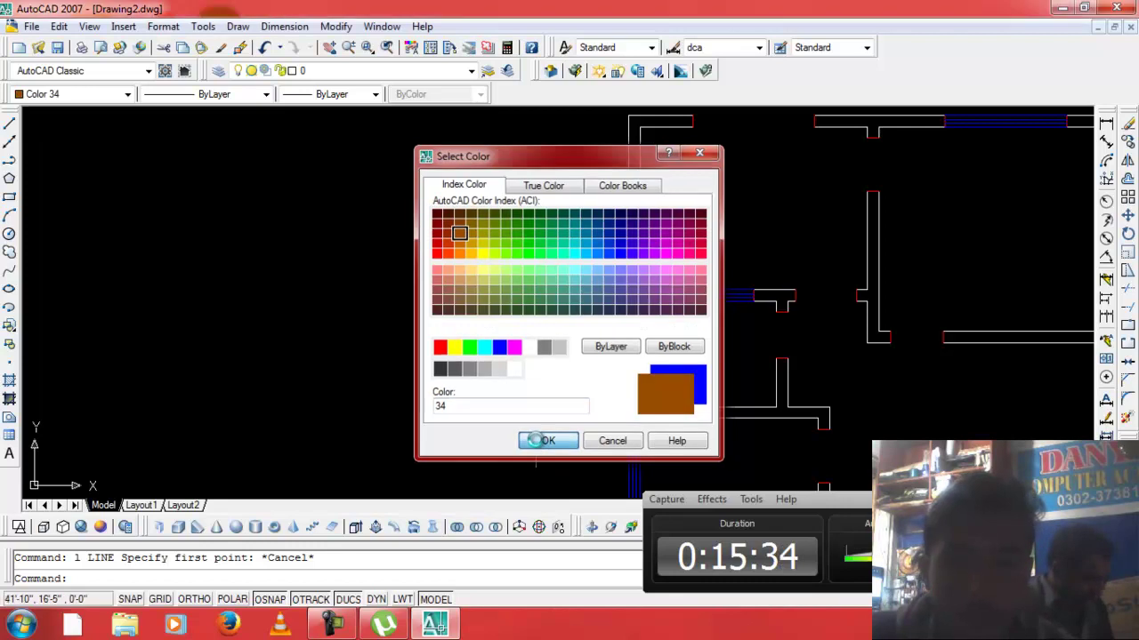
pyautogui.press('Escape')
# Draw brown lines closing the right door opening, the upper door gap and the T-wall opening.
pyautogui.write('l')
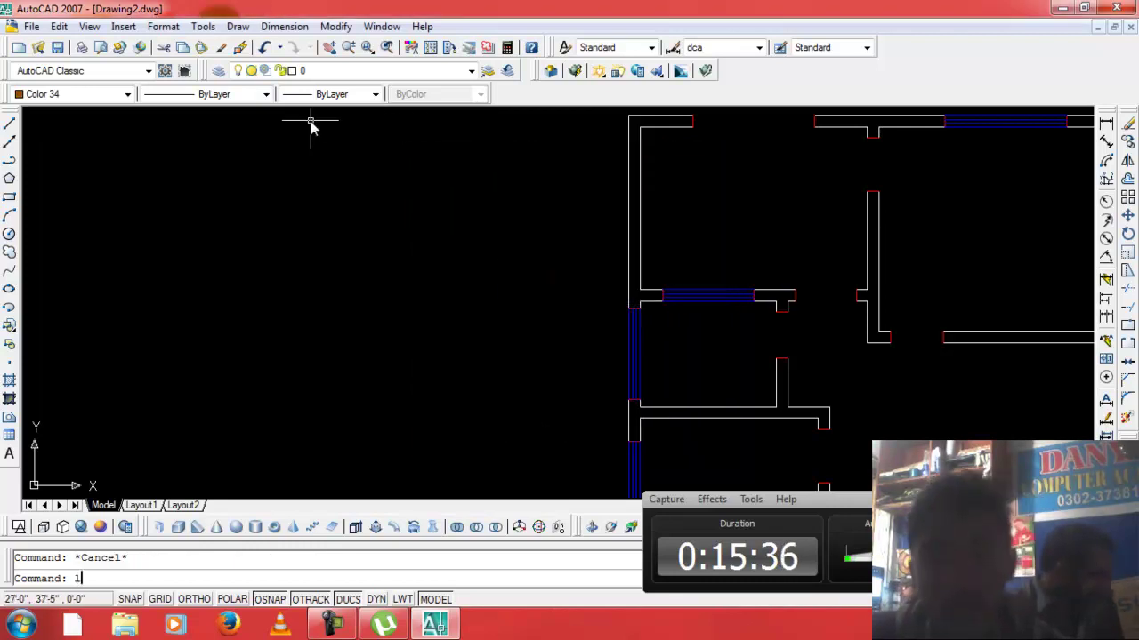
pyautogui.press('Return')
pyautogui.scroll(4, 948, 344)
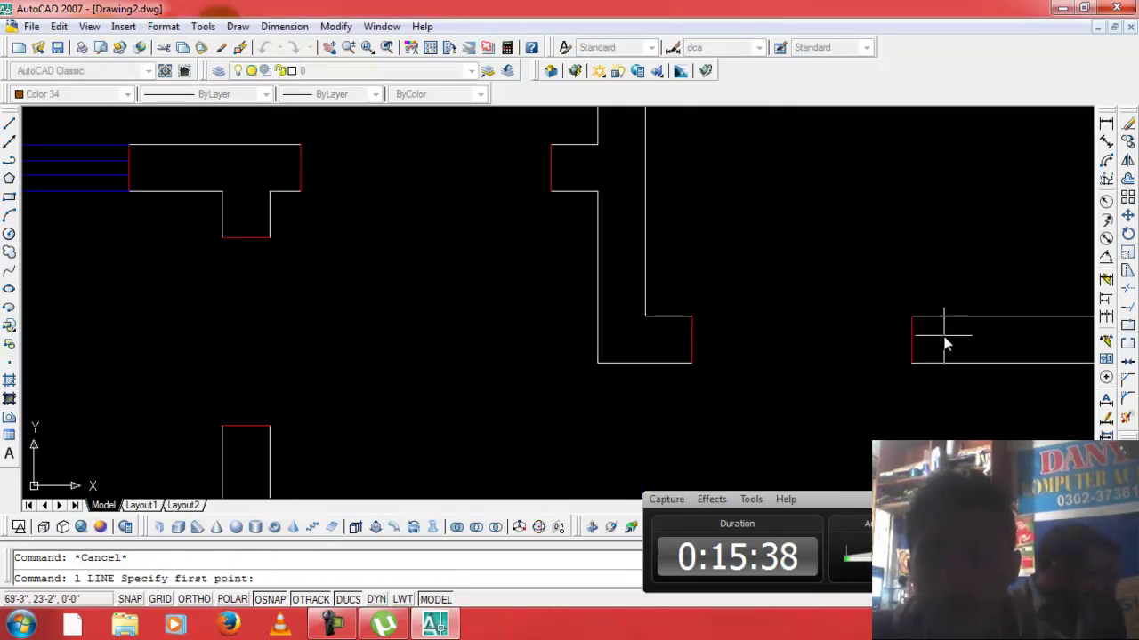
pyautogui.click(909, 341)
pyautogui.click(691, 339)
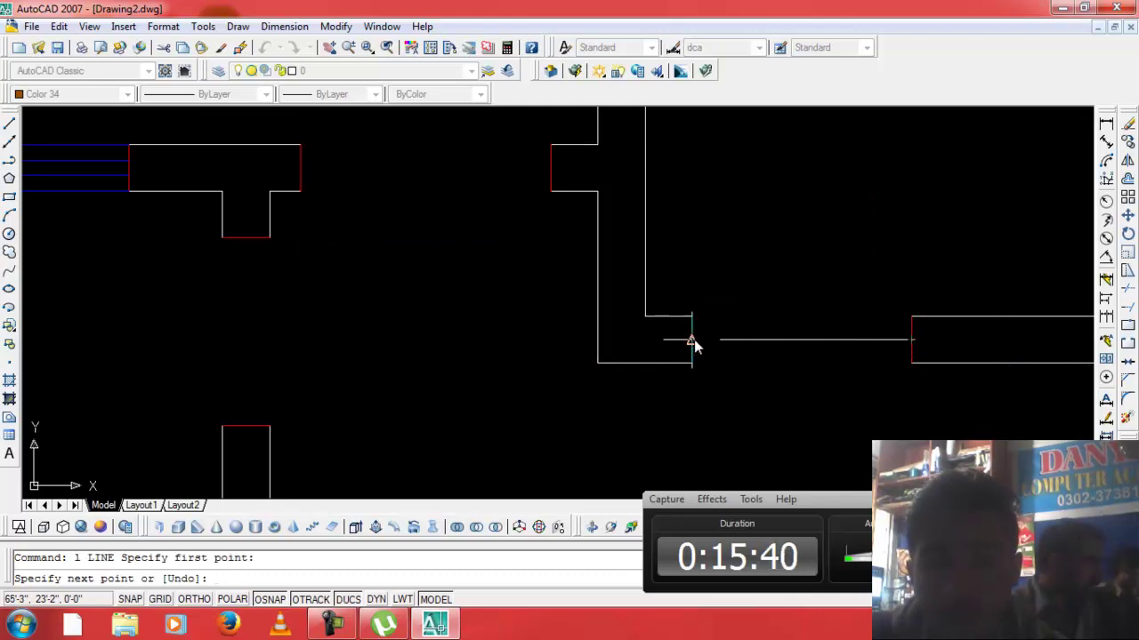
pyautogui.press('Return')
pyautogui.press('Return')
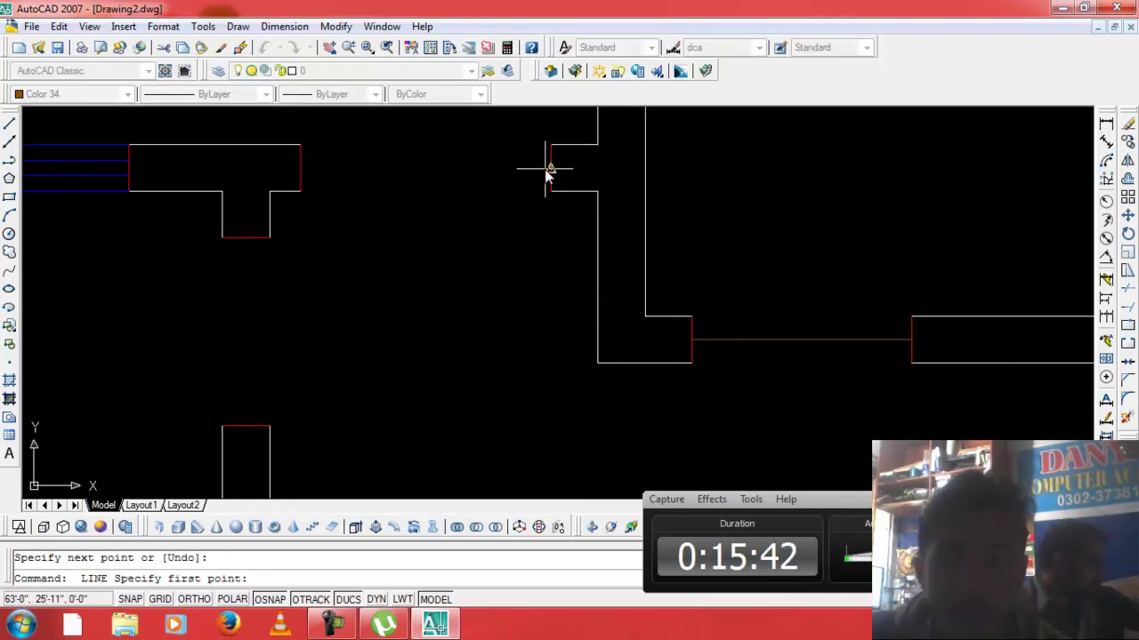
pyautogui.click(550, 169)
pyautogui.click(299, 168)
pyautogui.press('Return')
pyautogui.press('Return')
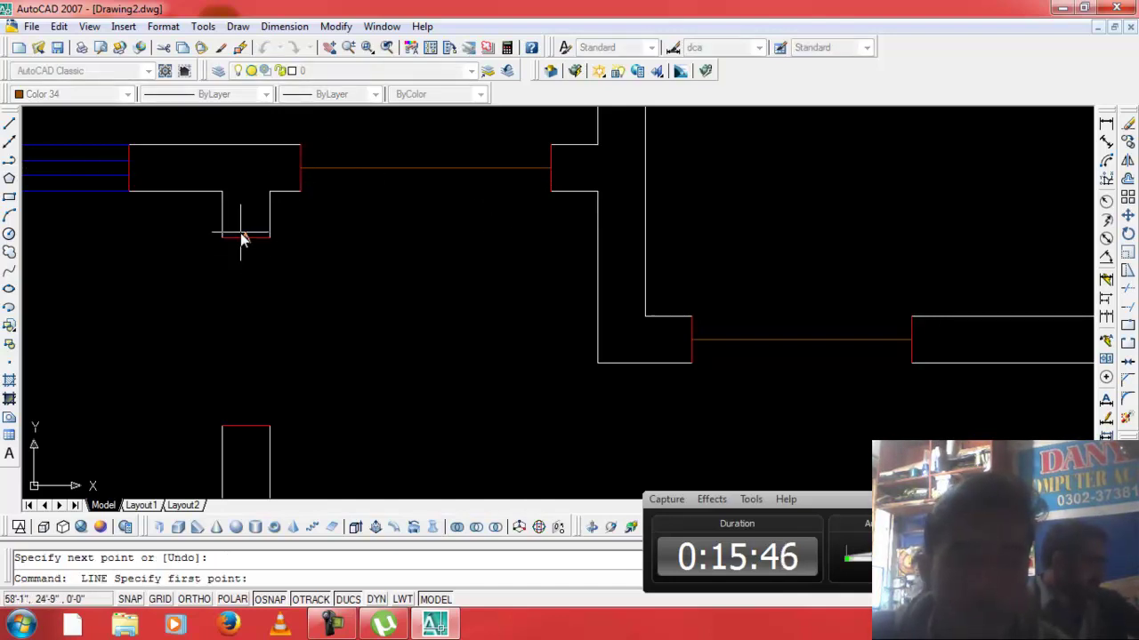
pyautogui.click(243, 237)
pyautogui.click(245, 427)
# Draw a vertical line from the T-wall's lower end and close the wall-corner door gap.
pyautogui.press('Return')
pyautogui.scroll(-4, 344, 261)
pyautogui.scroll(3, 377, 171)
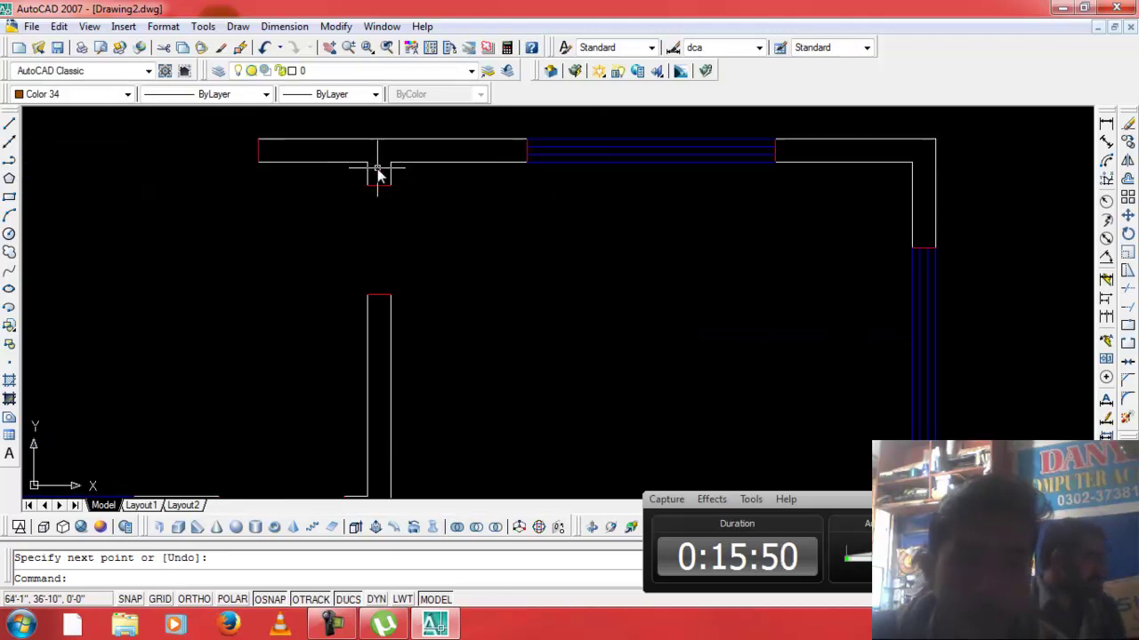
pyautogui.scroll(2, 380, 203)
pyautogui.press('Return')
pyautogui.click(376, 204)
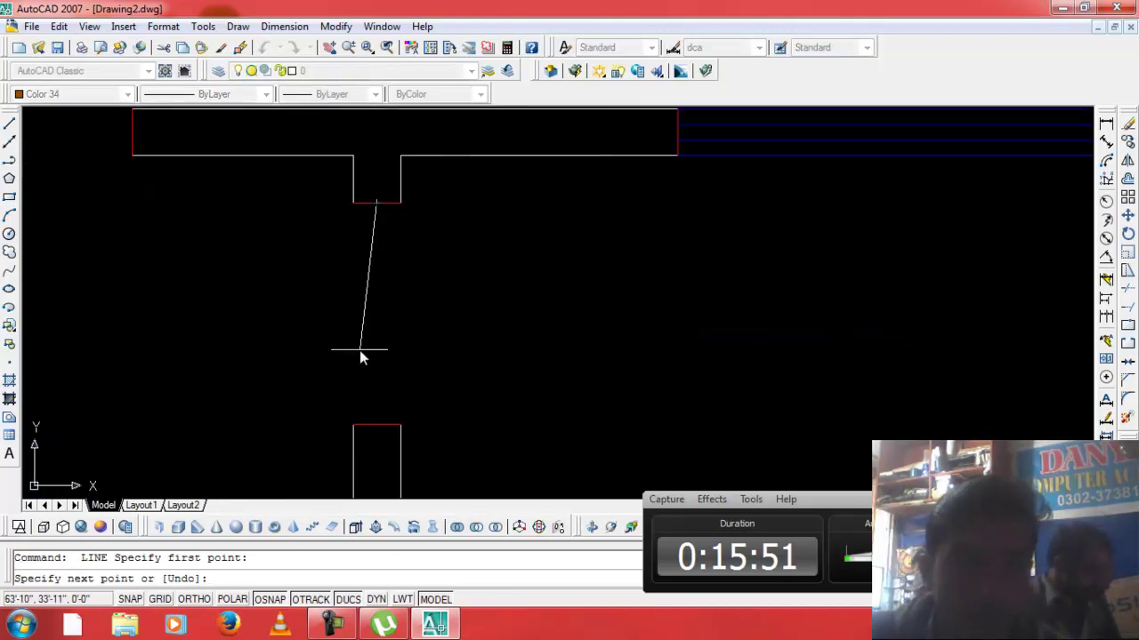
pyautogui.click(376, 425)
pyautogui.press('Return')
pyautogui.scroll(-5, 400, 380)
pyautogui.scroll(-5, 436, 422)
pyautogui.scroll(3, 427, 498)
pyautogui.scroll(4, 368, 422)
pyautogui.press('Return')
pyautogui.click(363, 400)
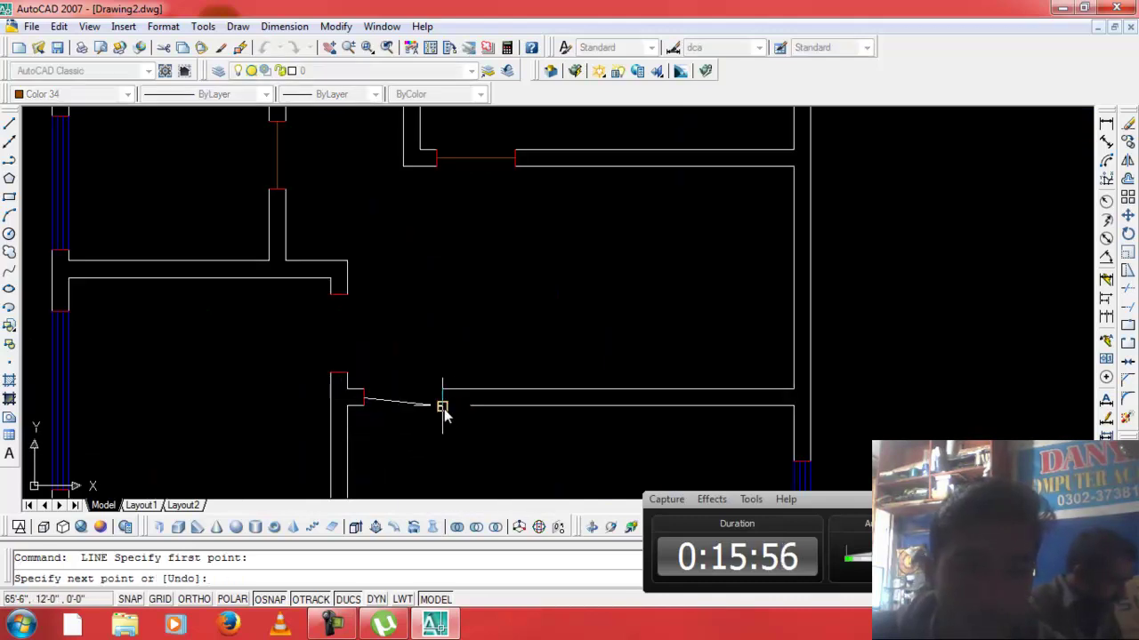
pyautogui.click(442, 400)
pyautogui.press('Return')
pyautogui.press('Return')
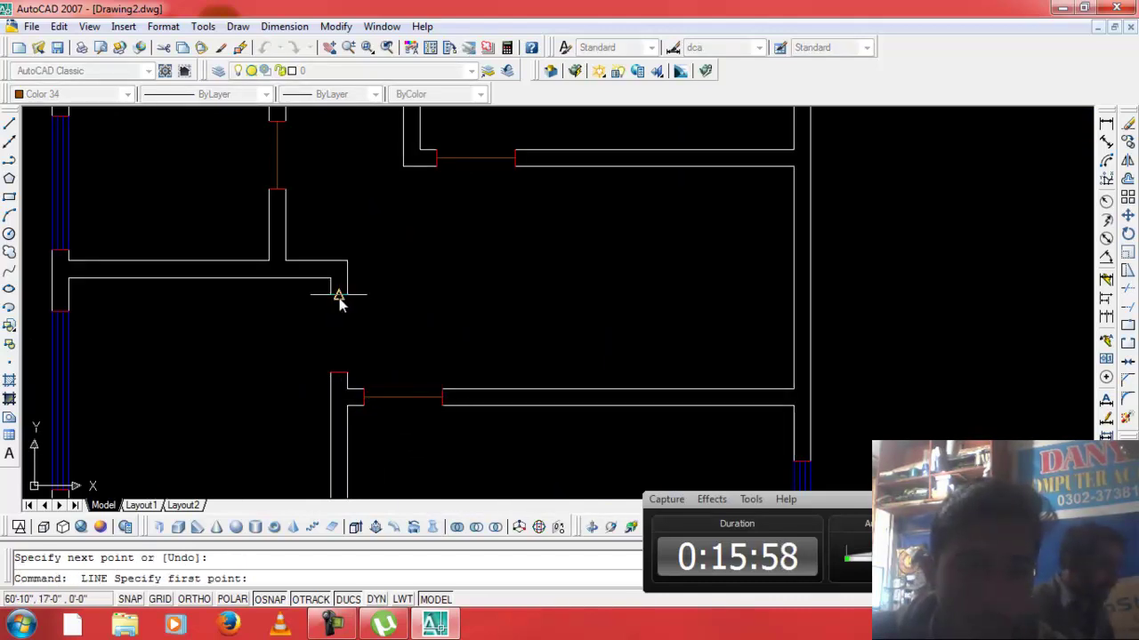
# Close the two remaining door openings with brown lines between the wall ends.
pyautogui.click(338, 295)
pyautogui.click(338, 373)
pyautogui.press('Return')
pyautogui.press('Return')
pyautogui.scroll(-3, 315, 292)
pyautogui.scroll(1, 302, 409)
pyautogui.scroll(3, 302, 409)
pyautogui.scroll(2, 208, 317)
pyautogui.click(187, 360)
pyautogui.click(277, 360)
pyautogui.press('Return')
pyautogui.scroll(-3, 287, 363)
pyautogui.scroll(1, 447, 420)
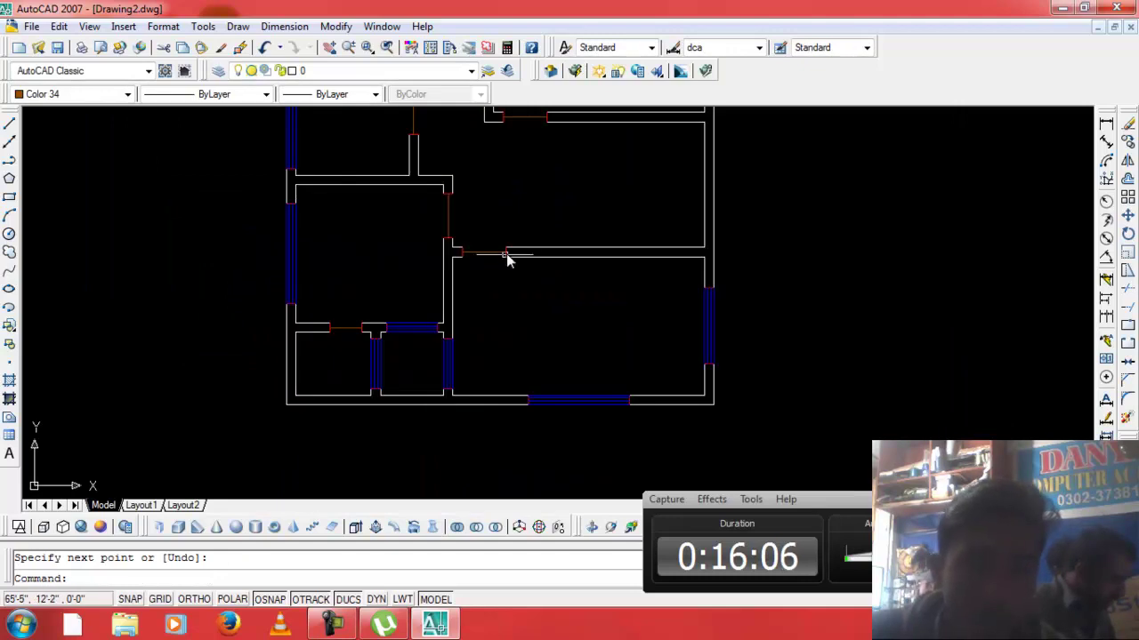
pyautogui.scroll(-2, 504, 241)
pyautogui.scroll(3, 498, 231)
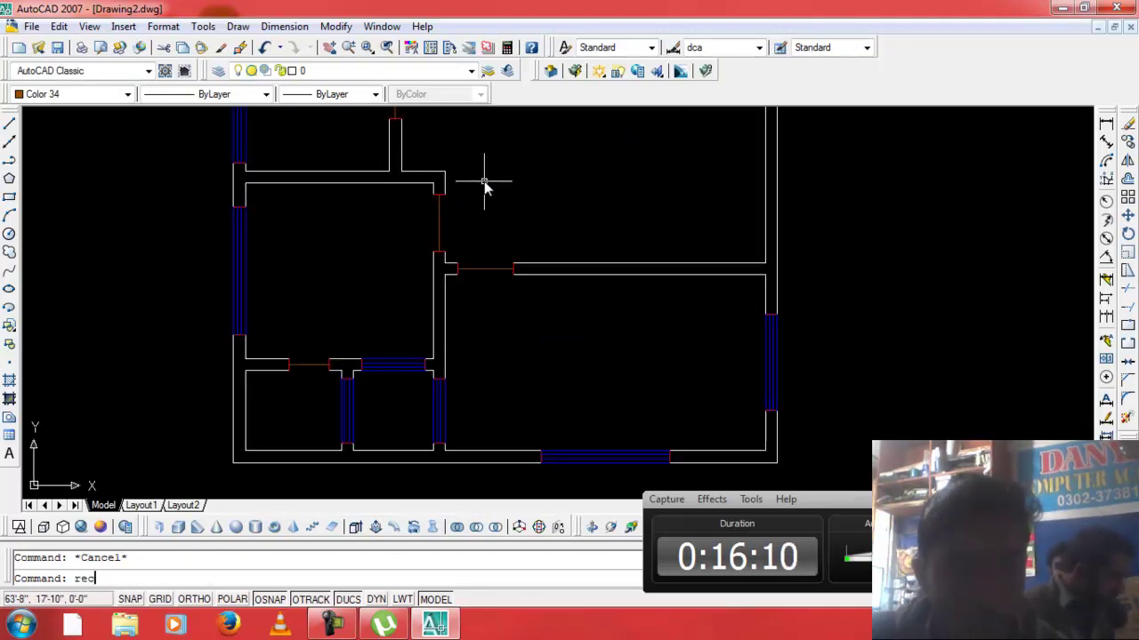
# Draw a door-leaf rectangle across the opening from the hinge corner.
pyautogui.press('Return')
pyautogui.scroll(-4, 453, 175)
pyautogui.scroll(3, 471, 149)
pyautogui.scroll(-3, 476, 149)
pyautogui.scroll(-2, 475, 165)
pyautogui.scroll(2, 475, 165)
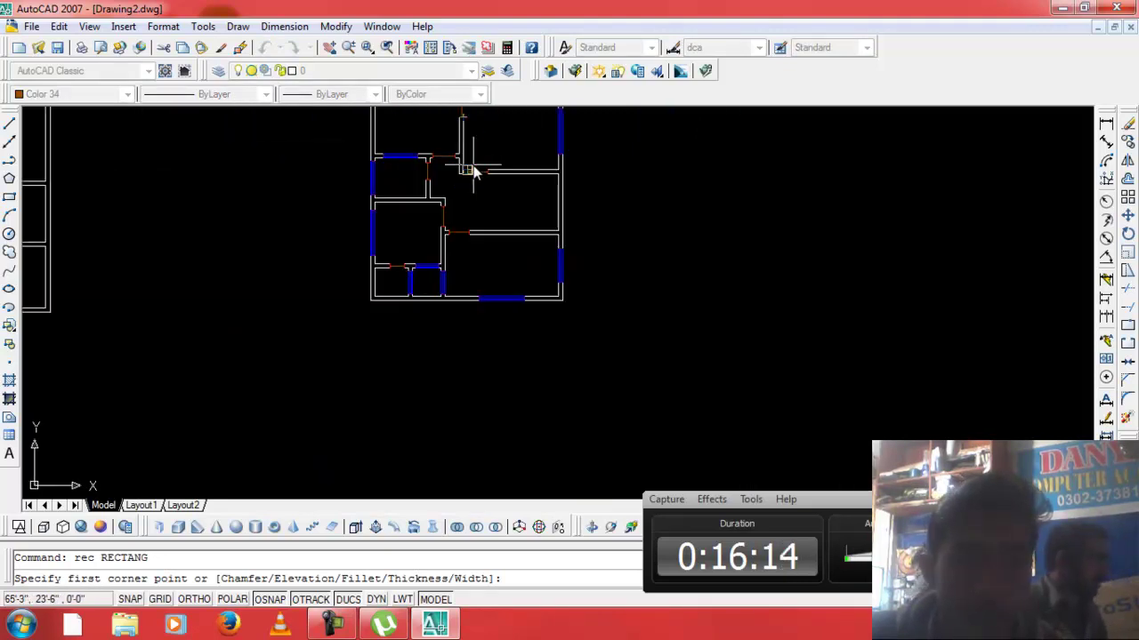
pyautogui.scroll(4, 474, 173)
pyautogui.scroll(-1, 436, 196)
pyautogui.click(400, 195)
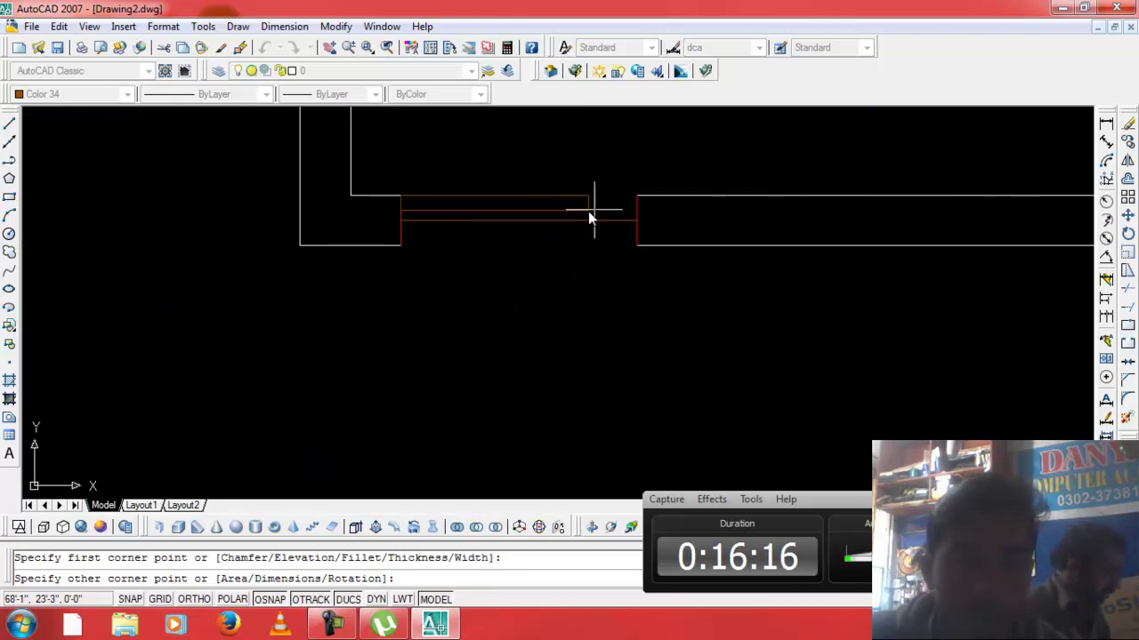
pyautogui.click(637, 220)
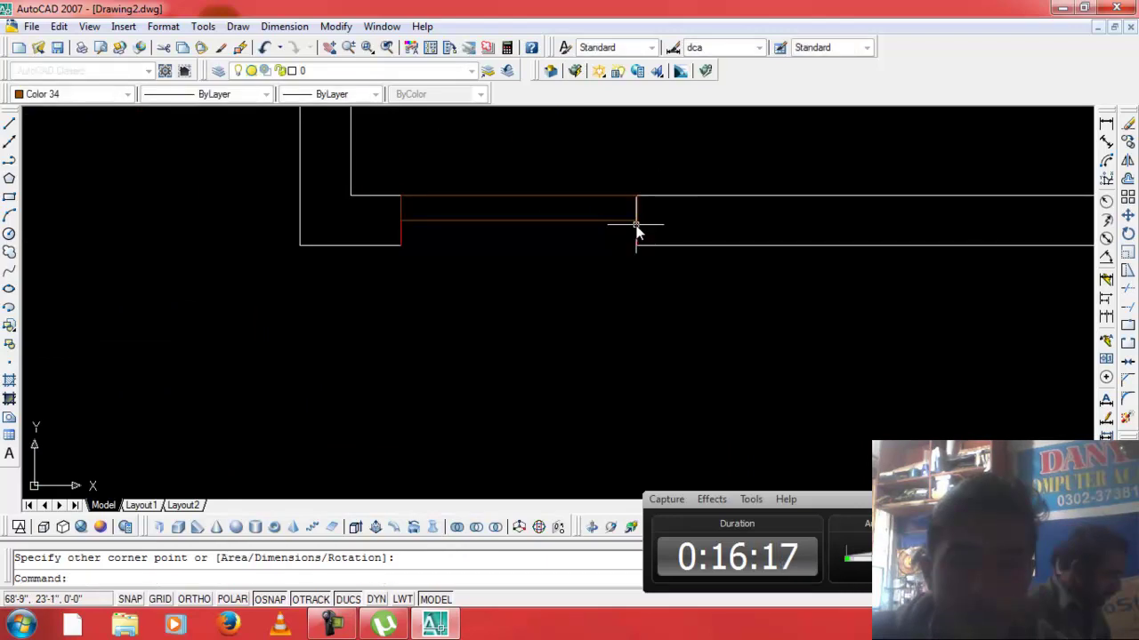
pyautogui.press('Escape')
# Rotate the door rectangle upright about its hinge corner.
pyautogui.click(558, 194)
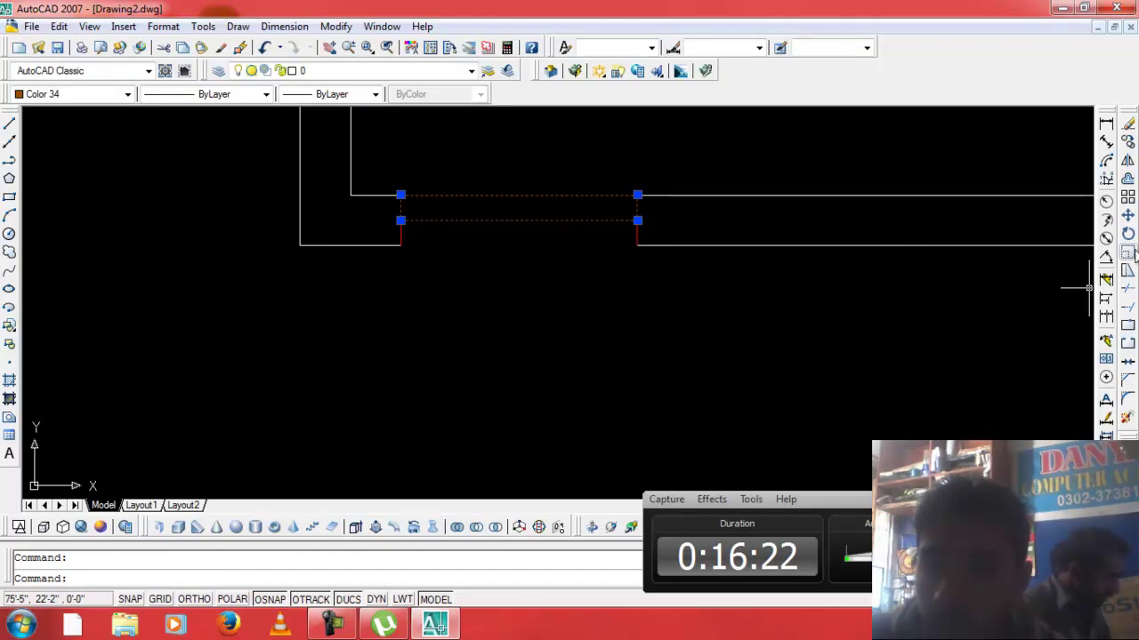
pyautogui.click(1128, 236)
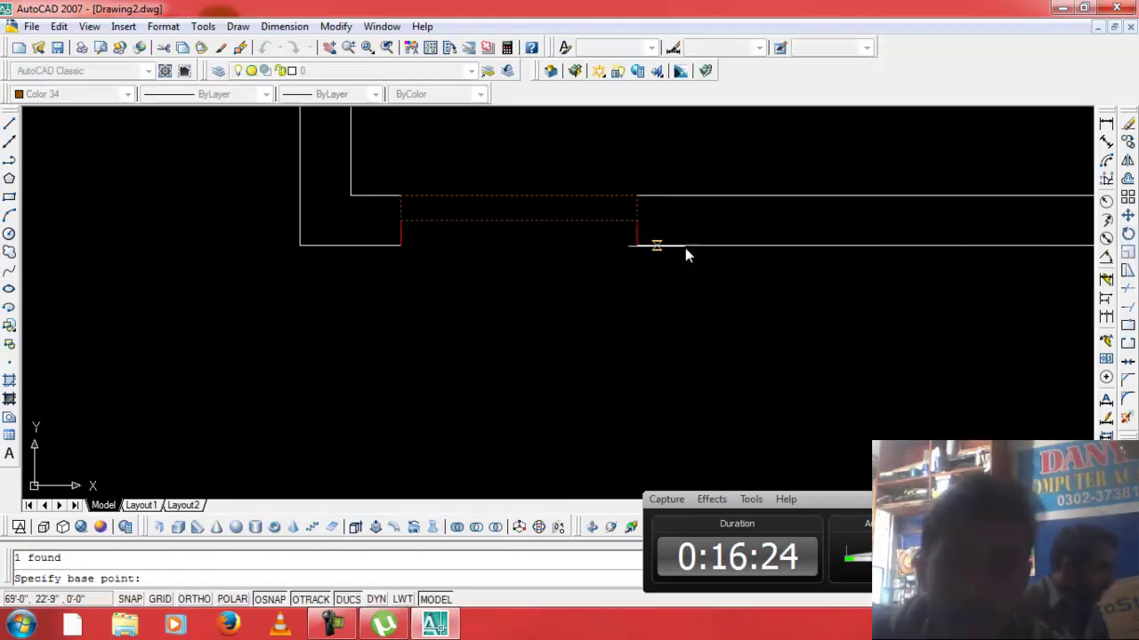
pyautogui.click(400, 221)
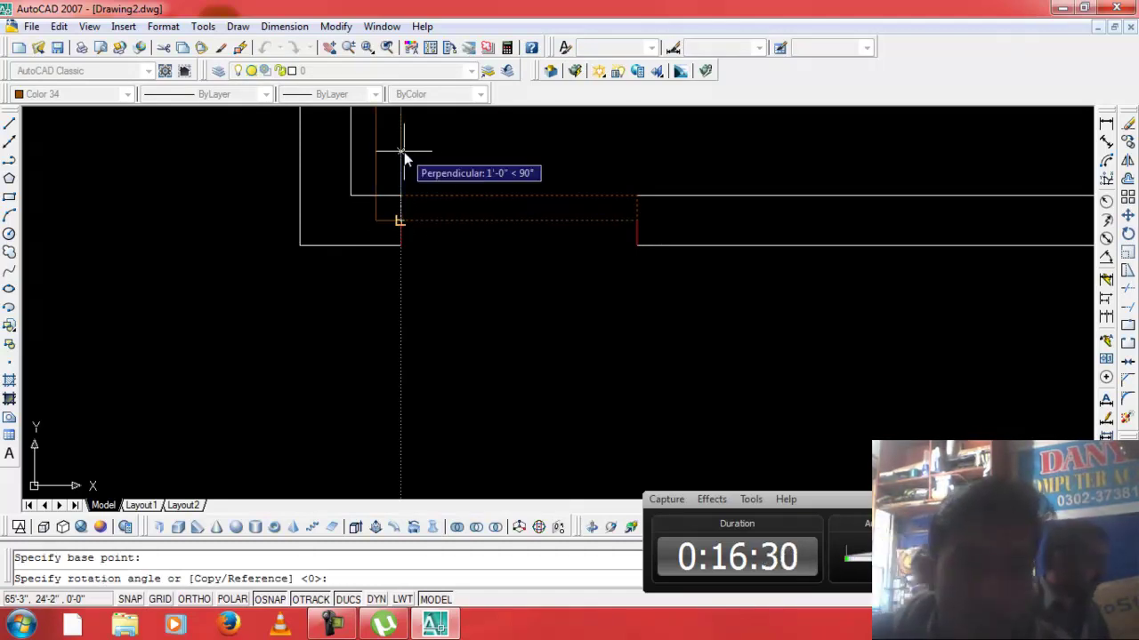
pyautogui.press('Escape')
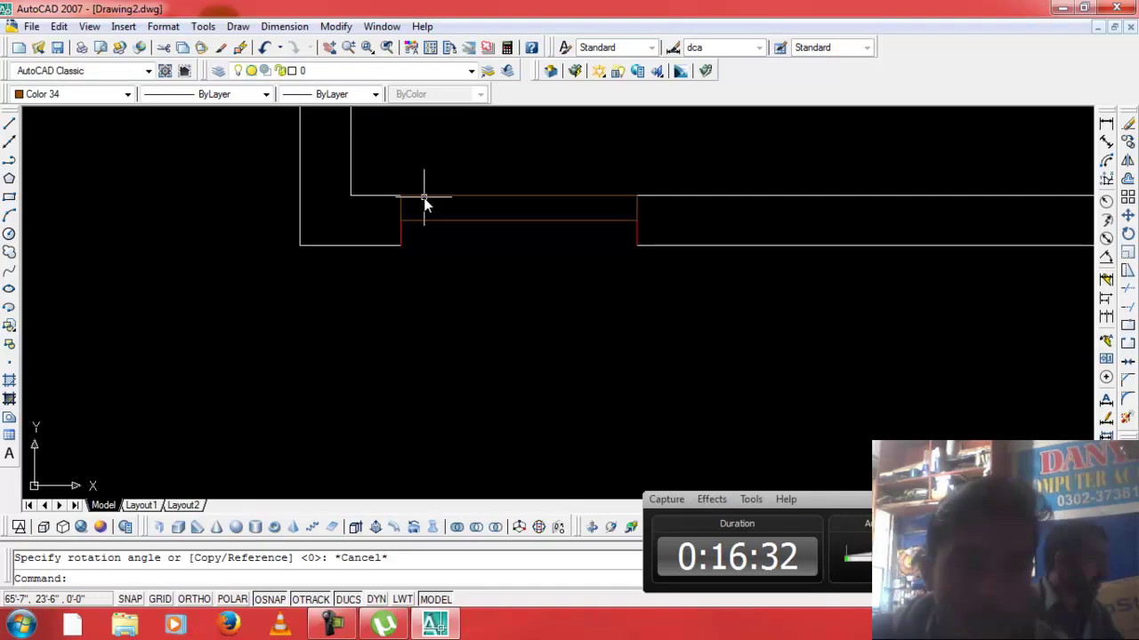
pyautogui.click(426, 203)
pyautogui.press('Return')
pyautogui.click(400, 194)
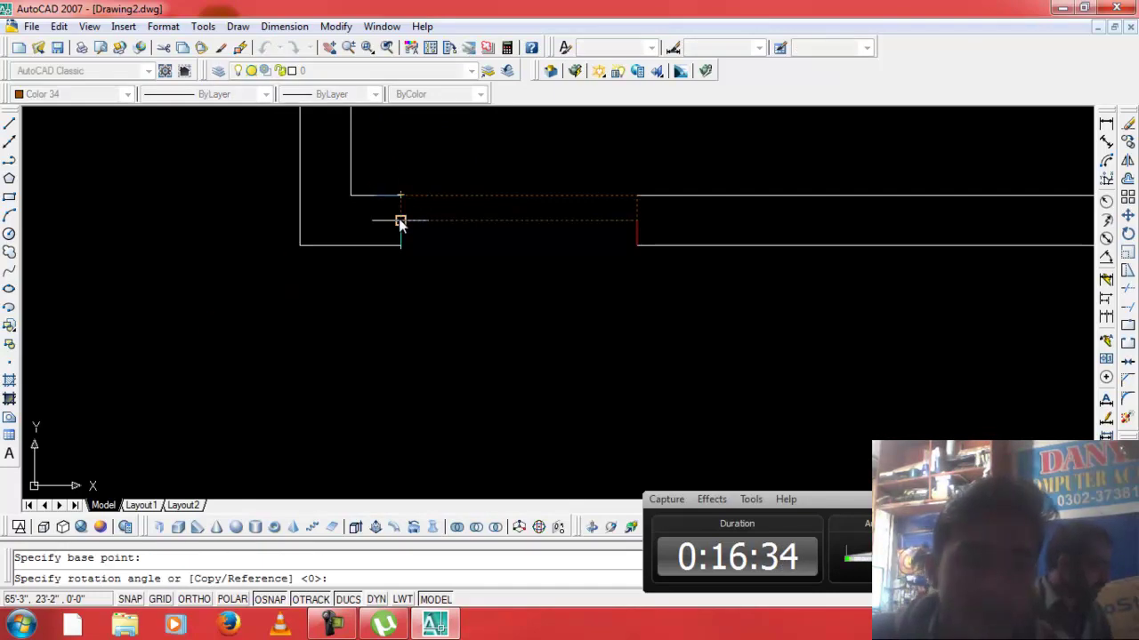
pyautogui.click(398, 168)
pyautogui.click(580, 221)
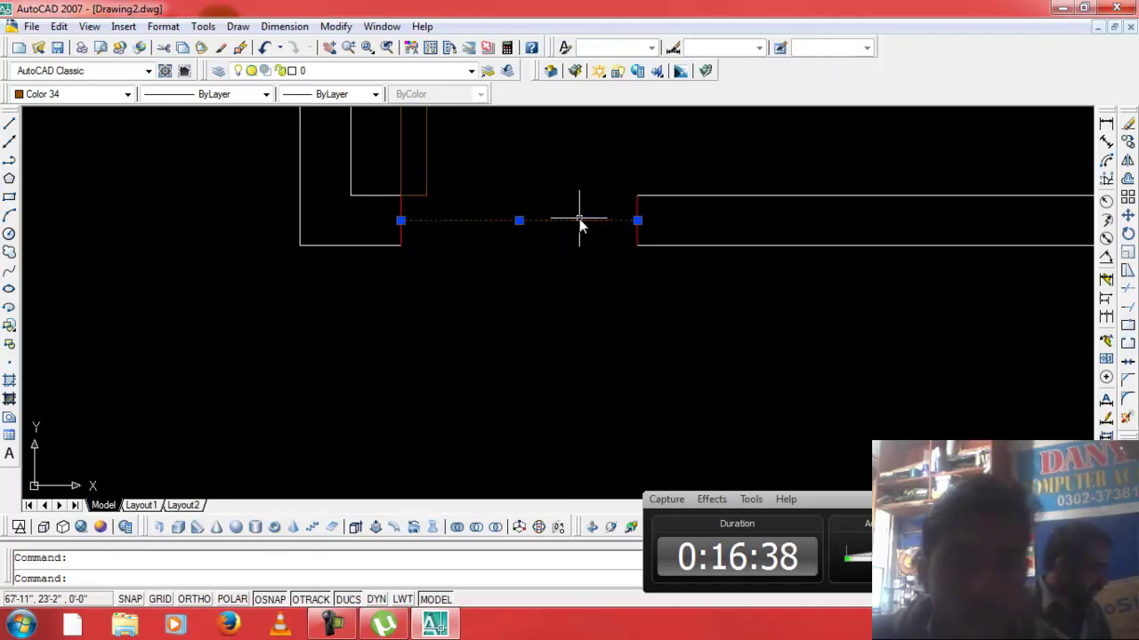
pyautogui.press('Escape')
# Draw the door swing circle centred on the hinge, radius to the door corner.
pyautogui.write('c')
pyautogui.press('Return')
pyautogui.click(400, 195)
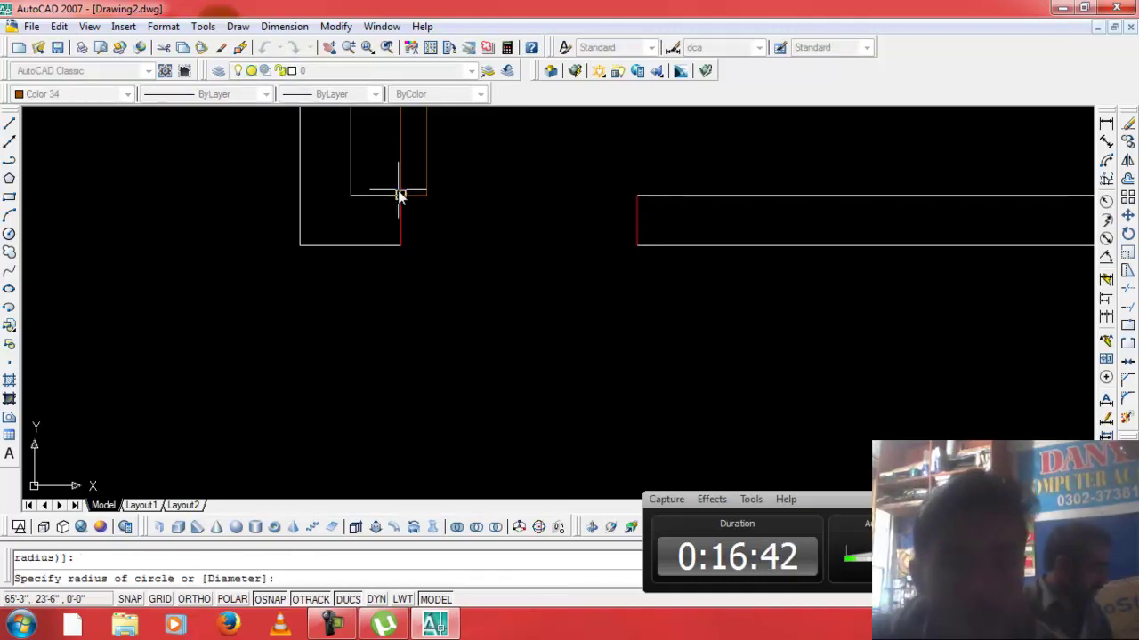
pyautogui.scroll(-2, 424, 183)
pyautogui.scroll(-3, 426, 169)
pyautogui.scroll(3, 426, 169)
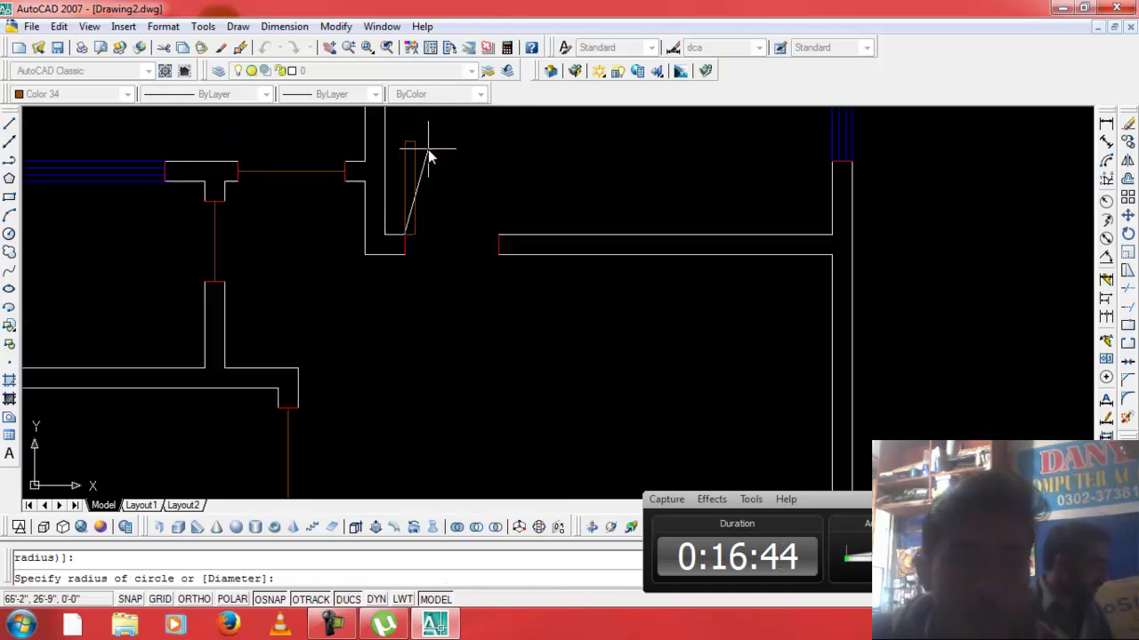
pyautogui.scroll(2, 406, 140)
pyautogui.scroll(1, 399, 139)
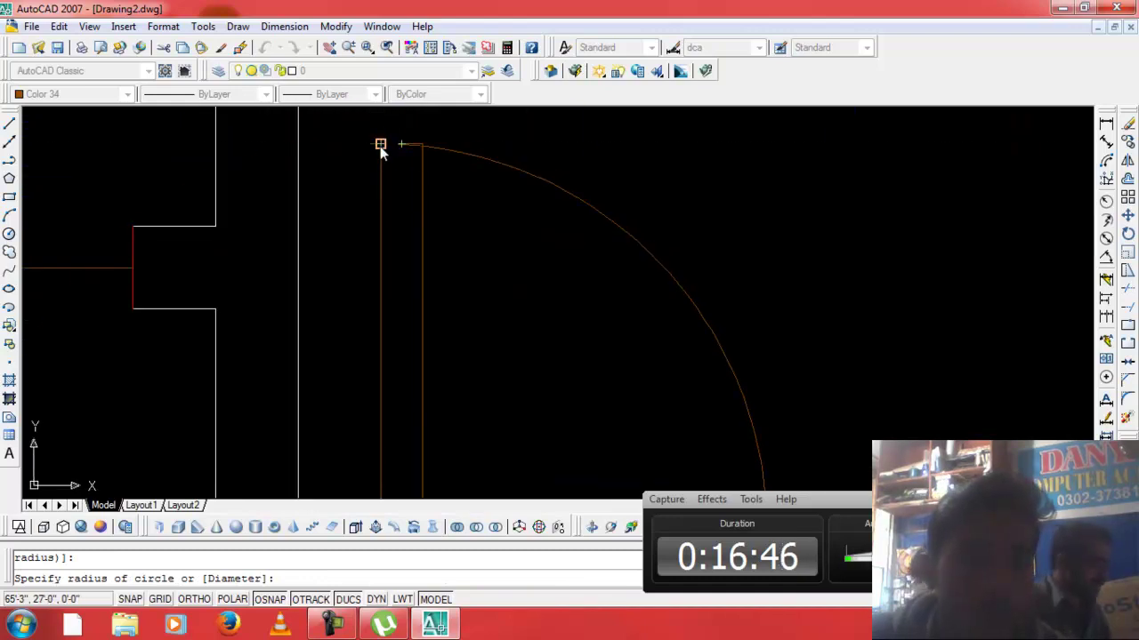
pyautogui.click(422, 144)
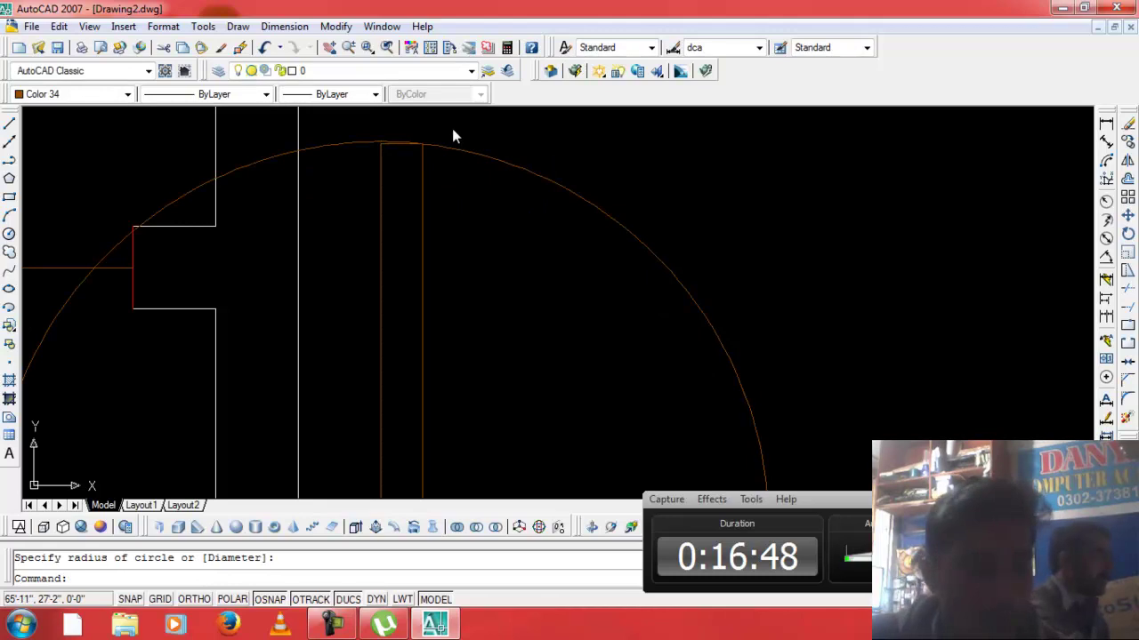
pyautogui.press('Escape')
# Trim the stray red line segment at the door opening.
pyautogui.press('Return')
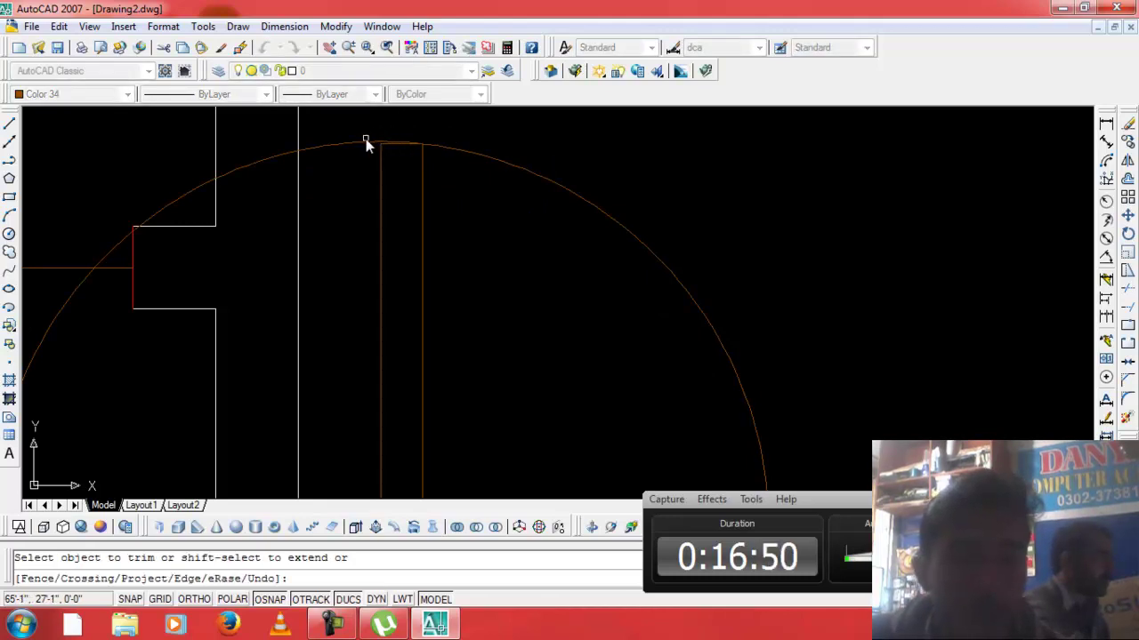
pyautogui.scroll(-2, 427, 302)
pyautogui.scroll(-2, 452, 292)
pyautogui.click(440, 277)
pyautogui.click(315, 315)
pyautogui.scroll(-2, 316, 317)
pyautogui.scroll(2, 267, 298)
pyautogui.scroll(3, 302, 301)
pyautogui.scroll(4, 293, 277)
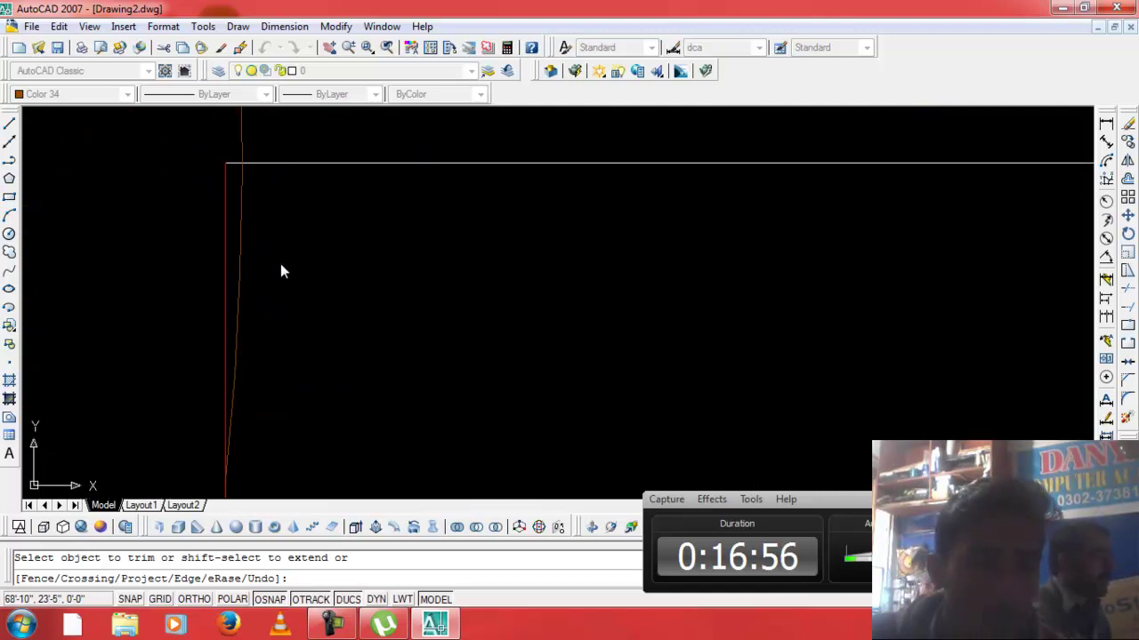
pyautogui.click(242, 216)
pyautogui.scroll(-1, 245, 223)
pyautogui.scroll(-2, 247, 227)
pyautogui.scroll(-1, 240, 258)
# End trimming and draw the first two thin door rectangles across the left-side openings.
pyautogui.press('Escape')
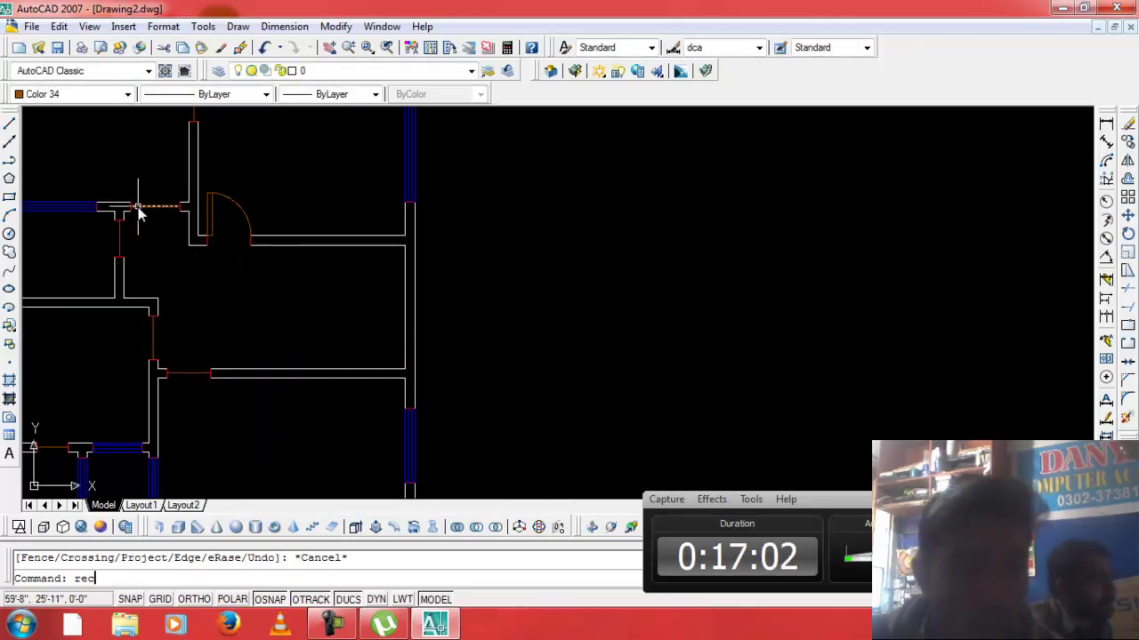
pyautogui.press('Return')
pyautogui.scroll(1, 125, 200)
pyautogui.scroll(4, 140, 222)
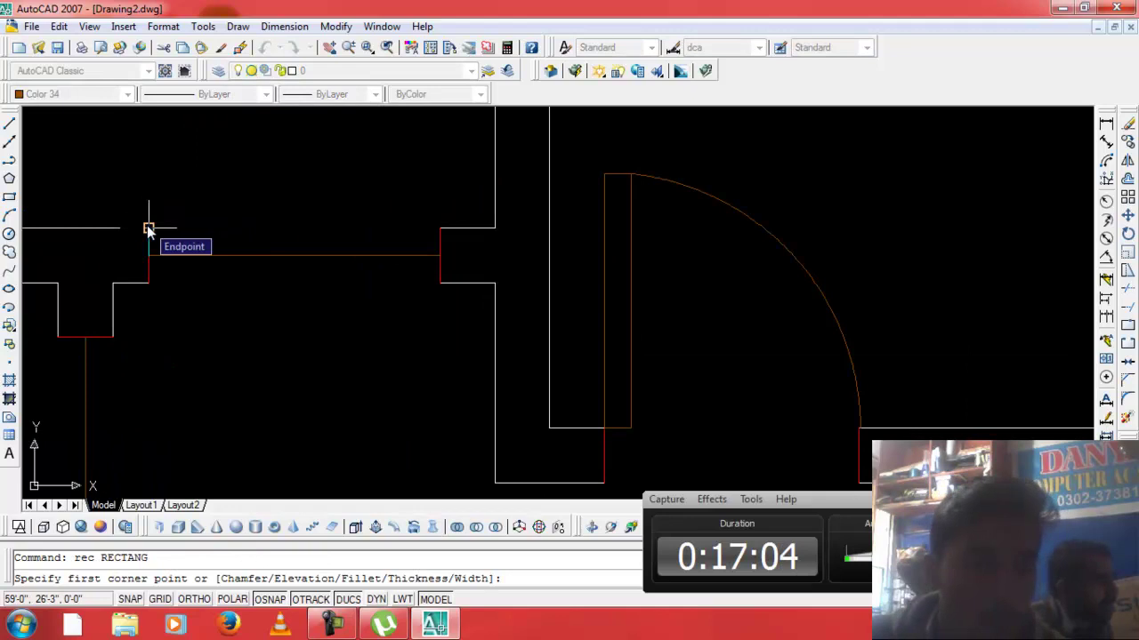
pyautogui.click(149, 228)
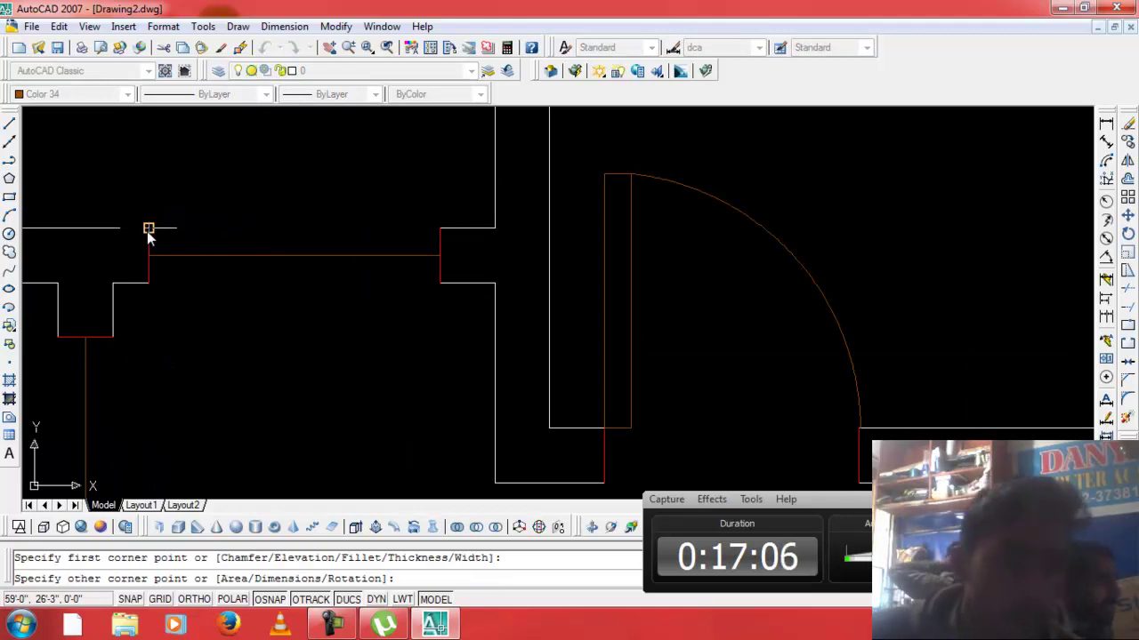
pyautogui.click(159, 287)
pyautogui.press('Return')
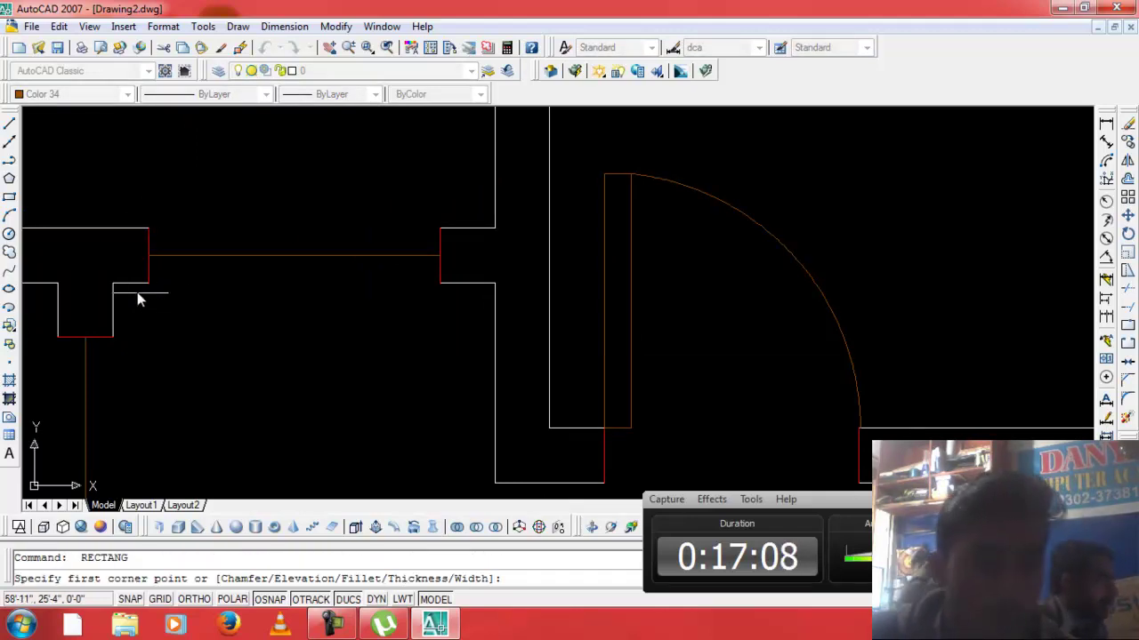
pyautogui.click(156, 264)
pyautogui.click(440, 284)
# Add door rectangles down the central wall junction and across the upper-right opening.
pyautogui.press('Return')
pyautogui.scroll(-5, 462, 233)
pyautogui.scroll(-3, 483, 138)
pyautogui.scroll(3, 481, 129)
pyautogui.scroll(3, 472, 142)
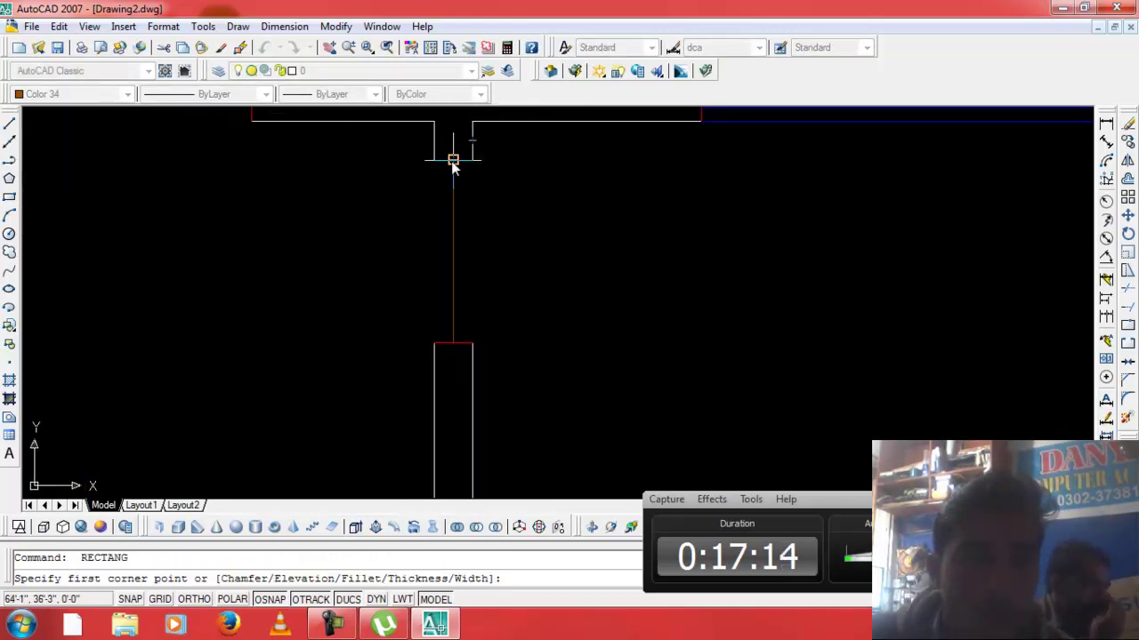
pyautogui.click(452, 161)
pyautogui.click(474, 344)
pyautogui.scroll(-3, 479, 356)
pyautogui.scroll(-2, 478, 445)
pyautogui.scroll(-3, 489, 480)
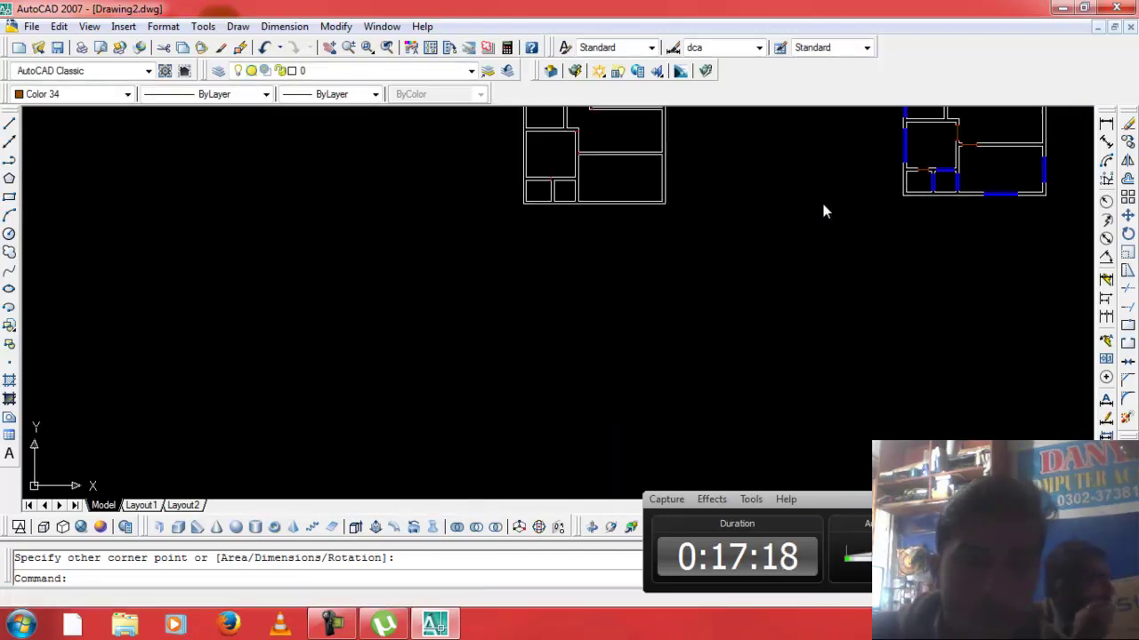
pyautogui.scroll(3, 967, 151)
pyautogui.scroll(2, 929, 173)
pyautogui.scroll(1, 925, 169)
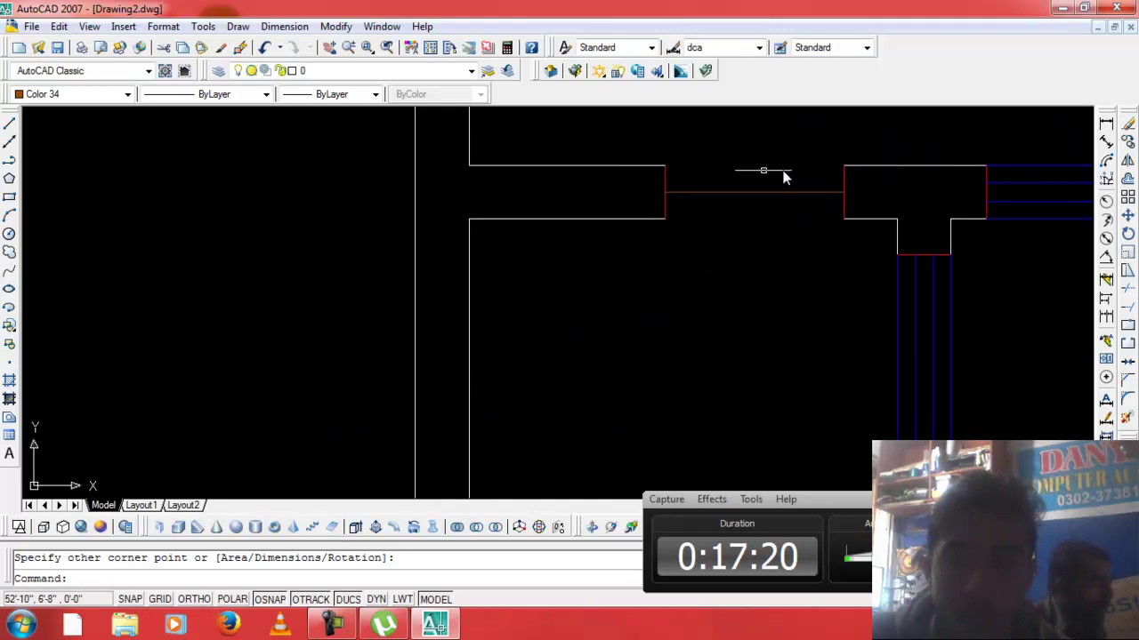
pyautogui.press('Return')
pyautogui.click(665, 166)
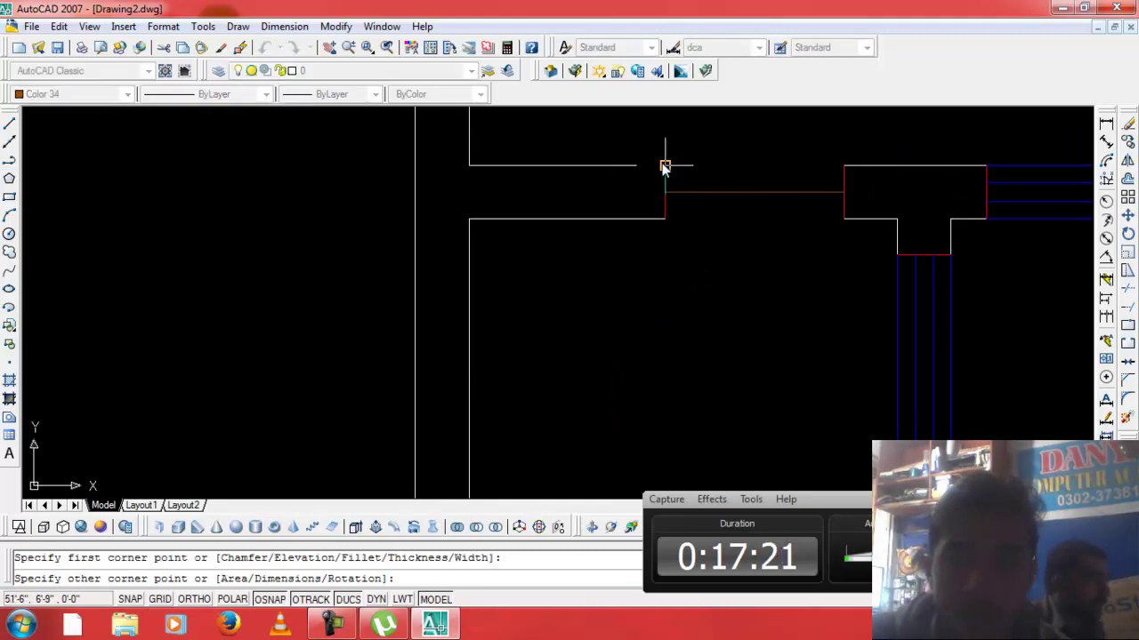
pyautogui.click(843, 194)
# Draw three more door rectangles across the openings on the right side of the plan.
pyautogui.scroll(-1, 844, 194)
pyautogui.scroll(-2, 966, 173)
pyautogui.scroll(-2, 970, 178)
pyautogui.scroll(2, 1003, 147)
pyautogui.scroll(3, 1002, 147)
pyautogui.press('Return')
pyautogui.click(786, 209)
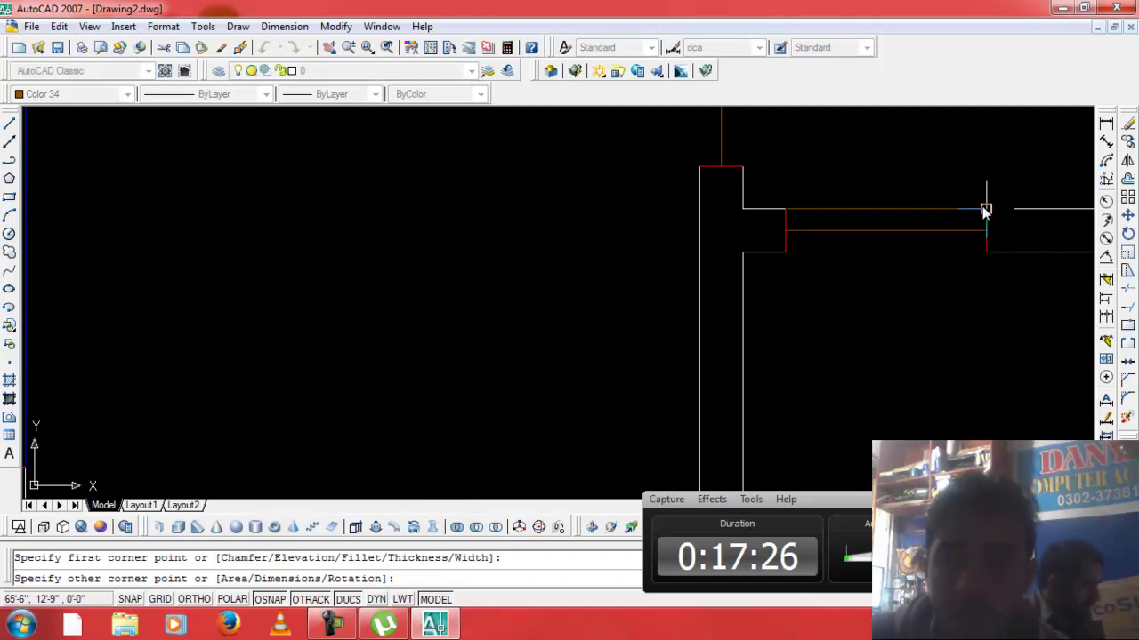
pyautogui.click(985, 230)
pyautogui.scroll(-3, 996, 207)
pyautogui.scroll(3, 997, 207)
pyautogui.scroll(3, 940, 152)
pyautogui.press('Return')
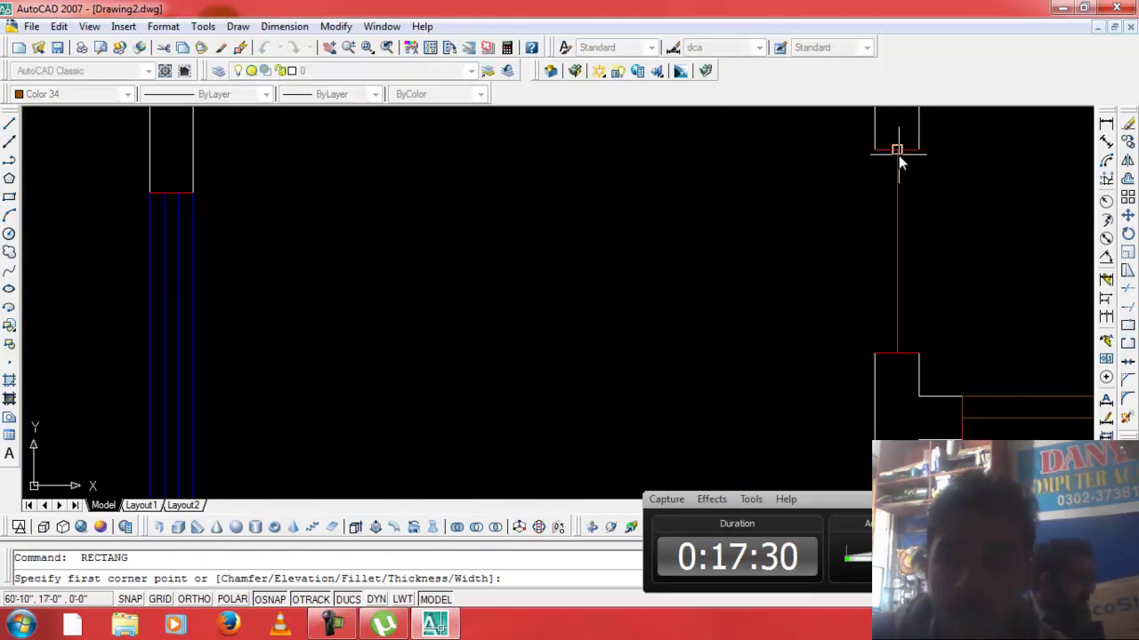
pyautogui.click(898, 151)
pyautogui.click(918, 354)
pyautogui.scroll(-3, 940, 310)
pyautogui.scroll(2, 960, 234)
pyautogui.scroll(2, 920, 222)
pyautogui.press('Return')
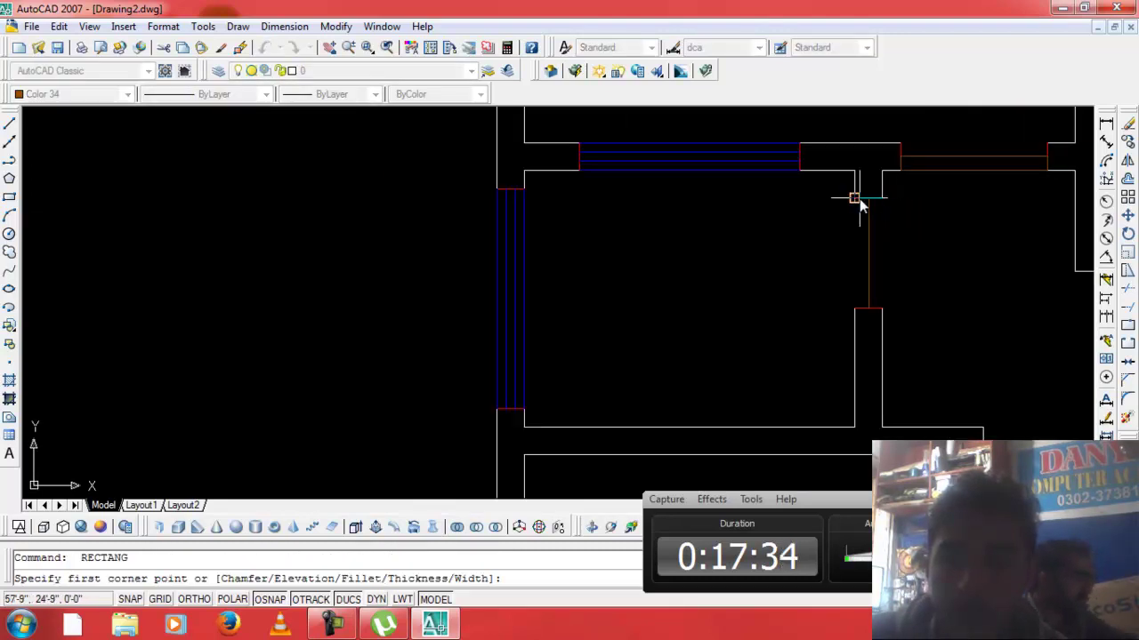
pyautogui.scroll(3, 870, 201)
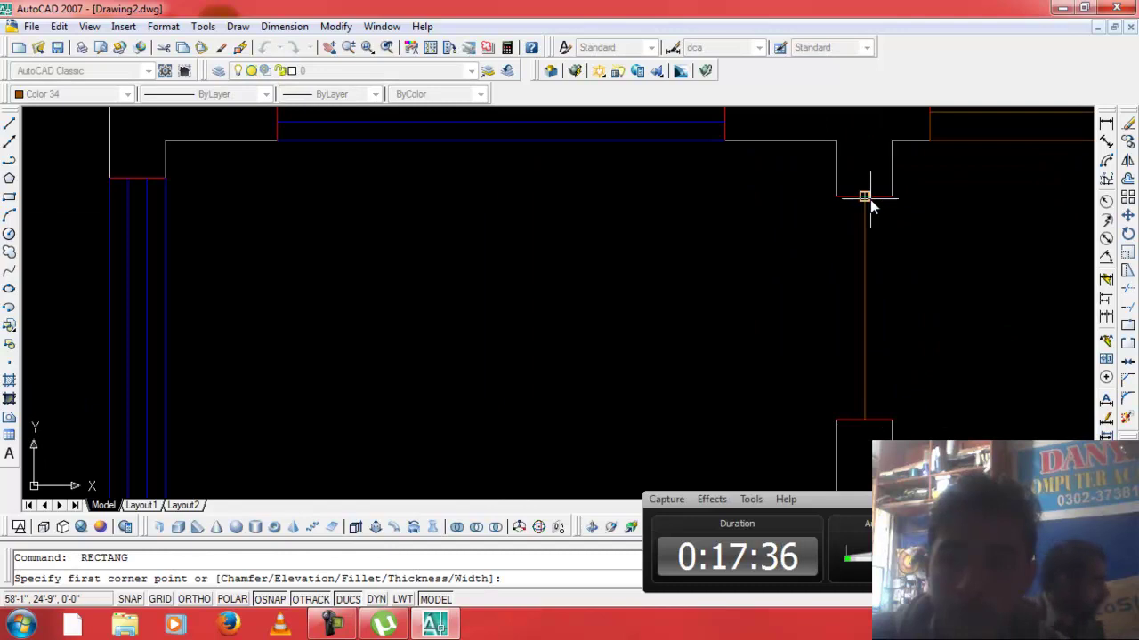
pyautogui.click(865, 197)
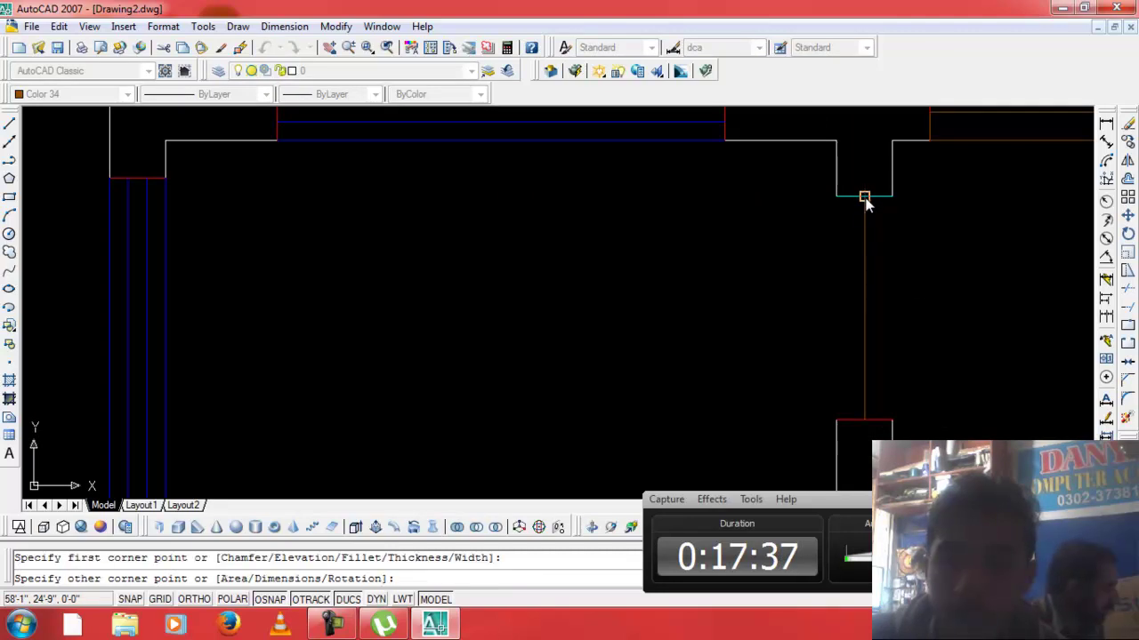
pyautogui.click(892, 419)
pyautogui.scroll(-3, 895, 381)
pyautogui.scroll(-3, 1002, 336)
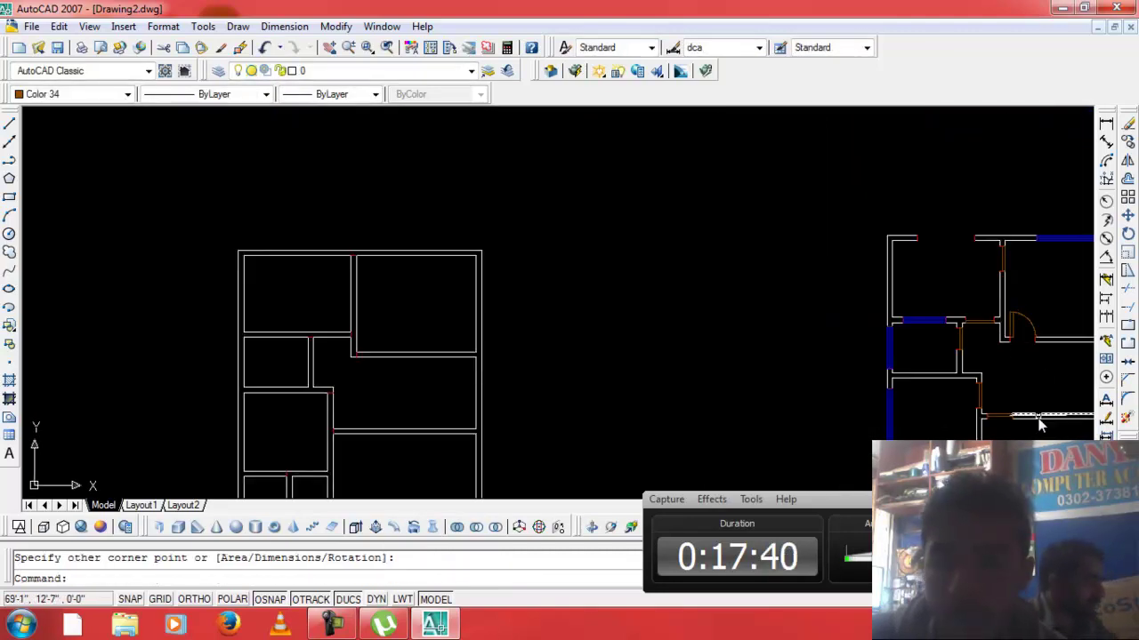
# Cancel the pending rectangle and delete the three misplaced door rectangles.
pyautogui.scroll(2, 1014, 406)
pyautogui.scroll(2, 1013, 411)
pyautogui.scroll(-5, 1011, 416)
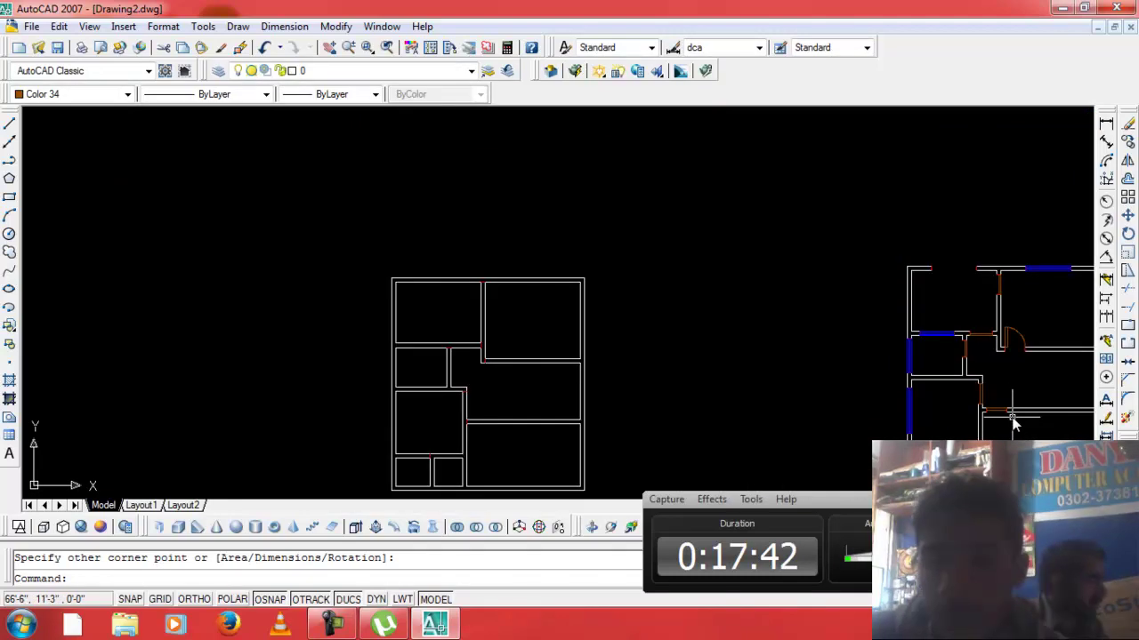
pyautogui.press('Escape')
pyautogui.scroll(3, 1011, 420)
pyautogui.scroll(2, 1009, 418)
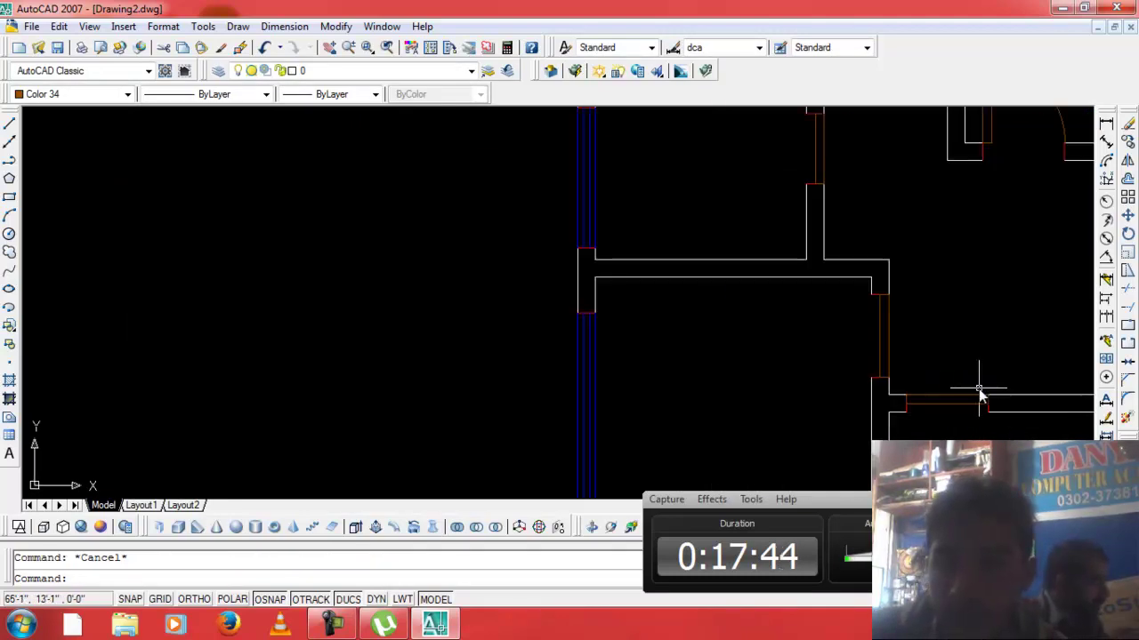
pyautogui.click(963, 401)
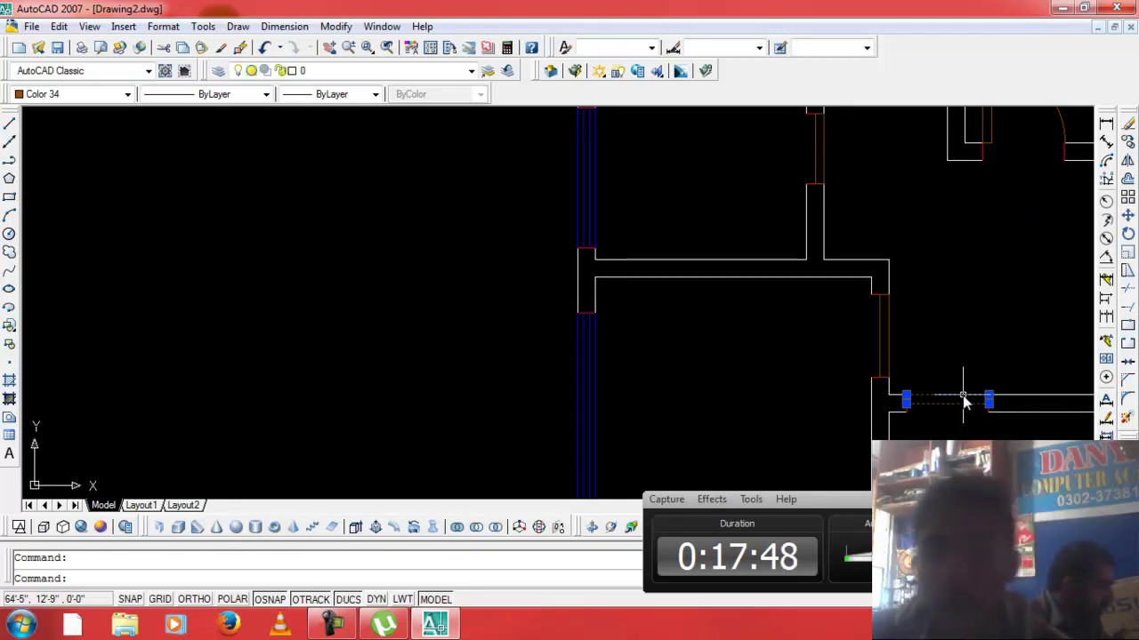
pyautogui.press('Delete')
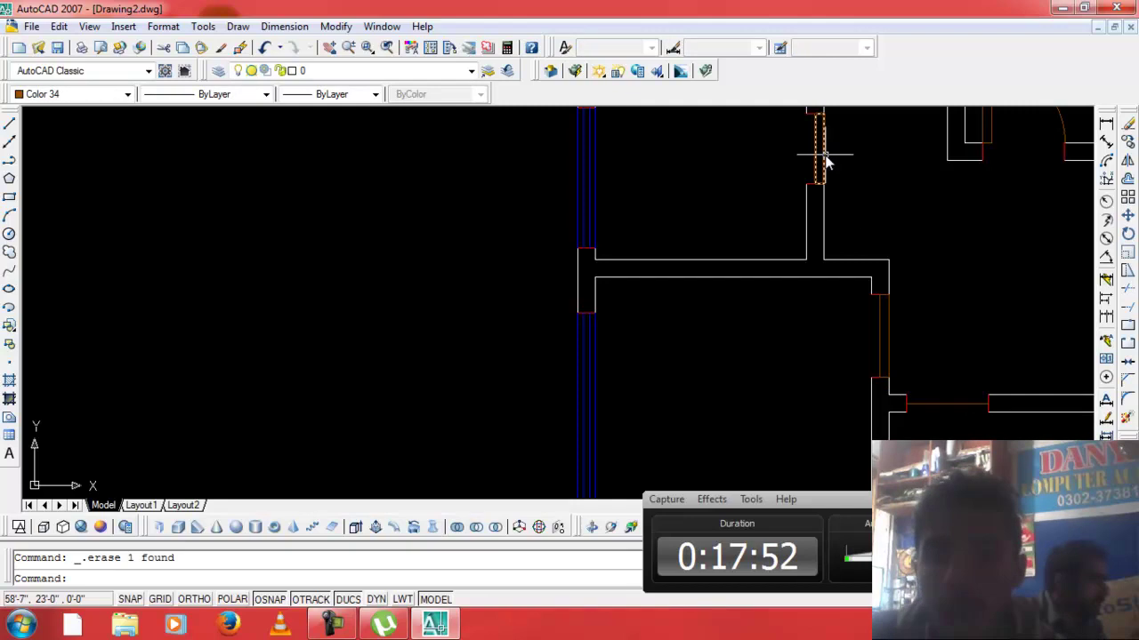
pyautogui.click(825, 160)
pyautogui.press('Delete')
pyautogui.scroll(-2, 889, 329)
pyautogui.scroll(-4, 879, 376)
pyautogui.scroll(4, 854, 419)
pyautogui.scroll(2, 807, 364)
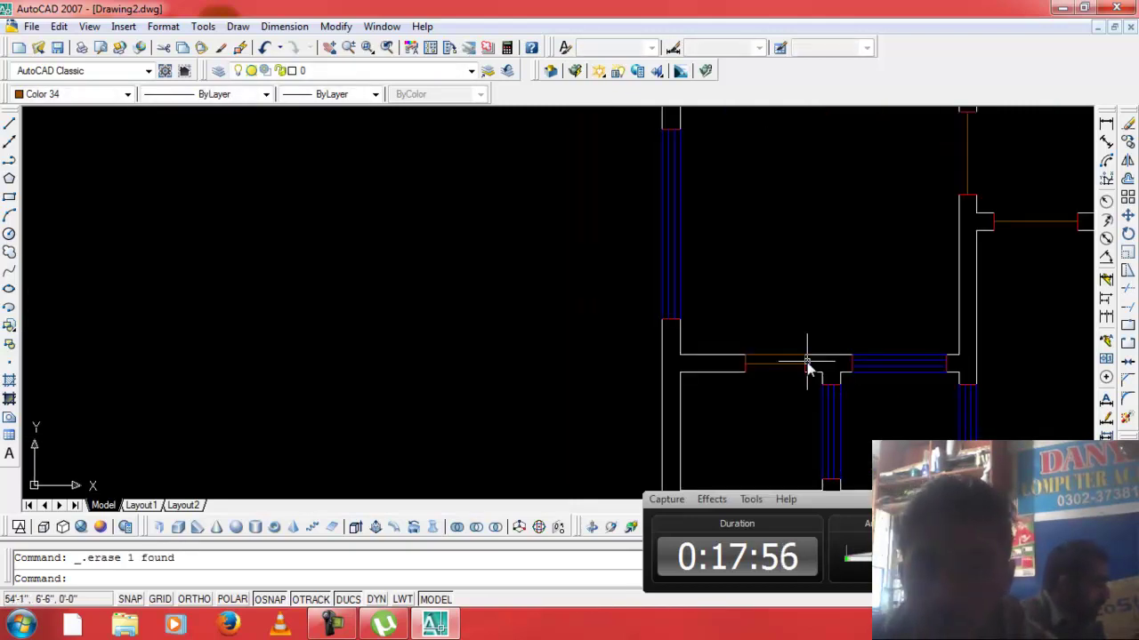
pyautogui.click(794, 360)
pyautogui.press('Delete')
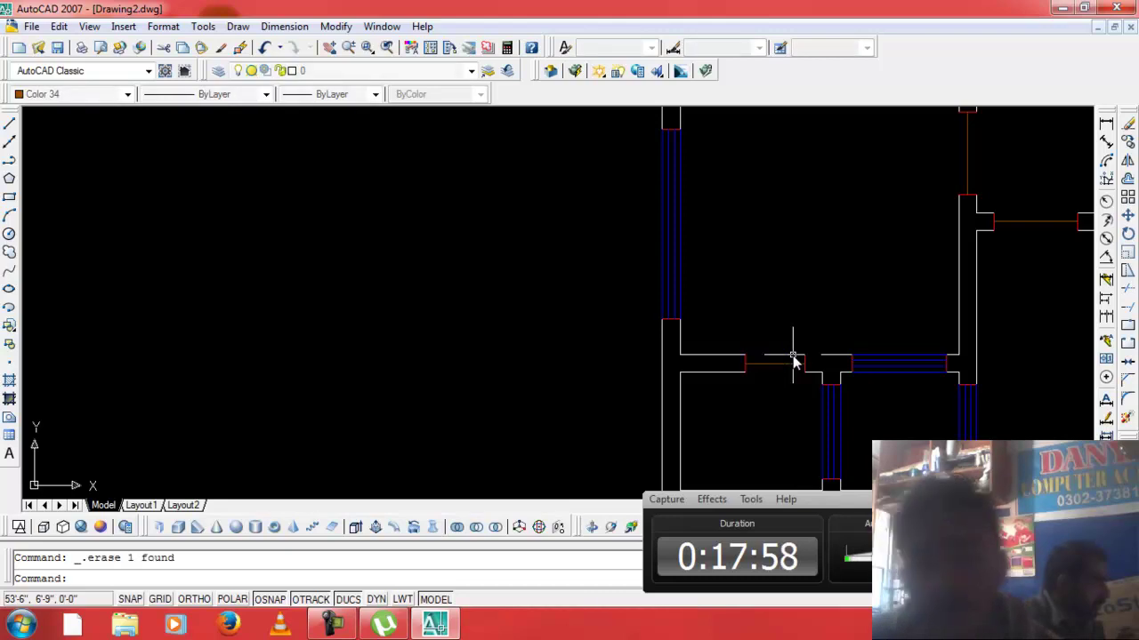
pyautogui.scroll(-3, 796, 359)
pyautogui.scroll(4, 845, 233)
pyautogui.write('rec')
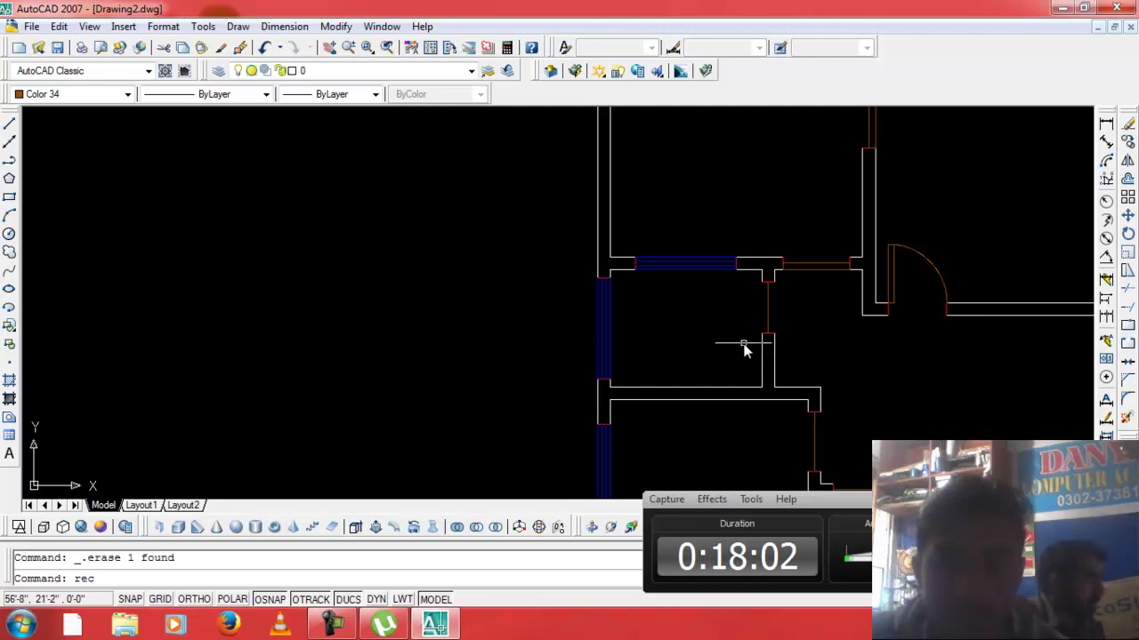
# Draw two new door rectangles in the lower wall openings.
pyautogui.press('Return')
pyautogui.scroll(3, 761, 294)
pyautogui.click(767, 273)
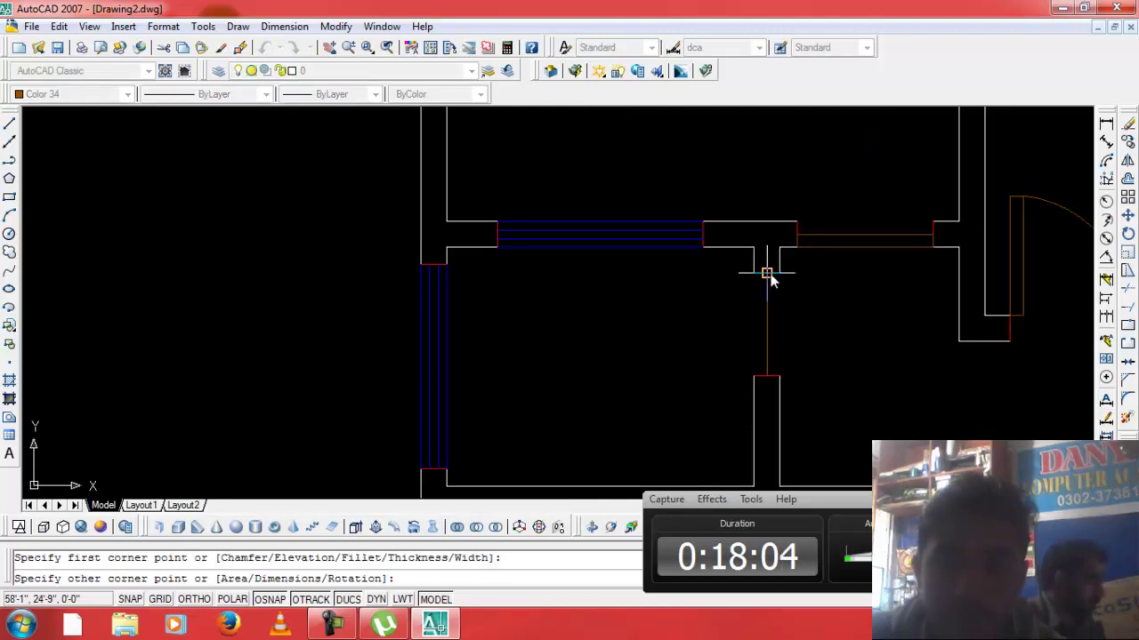
pyautogui.click(754, 388)
pyautogui.scroll(-3, 783, 382)
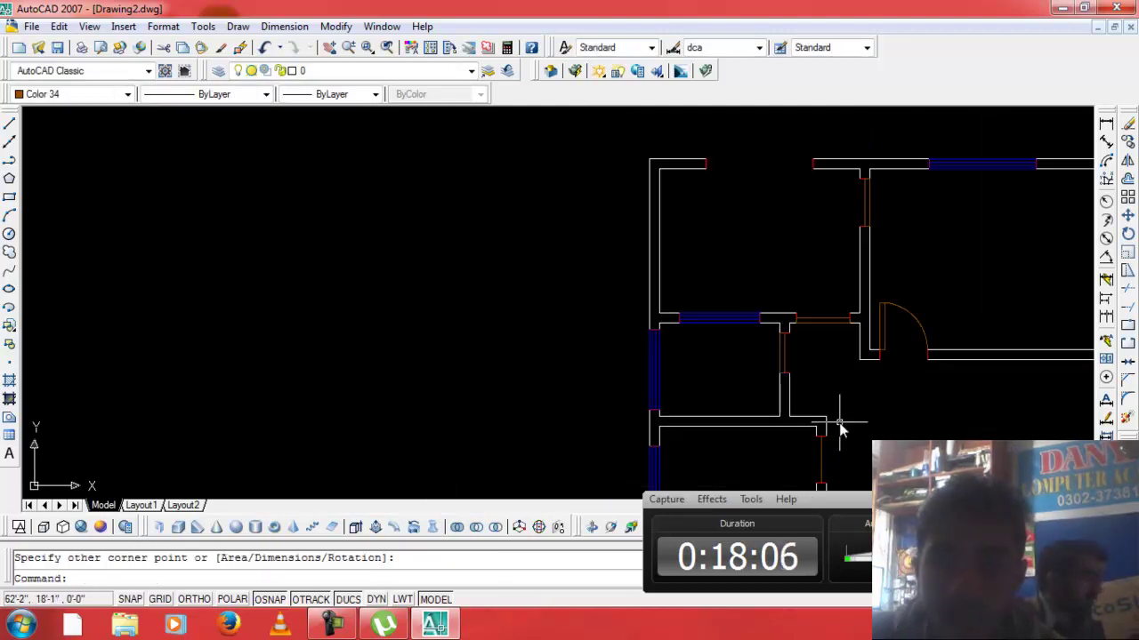
pyautogui.press('space')
pyautogui.scroll(3, 836, 430)
pyautogui.click(828, 428)
pyautogui.scroll(-3, 828, 430)
pyautogui.scroll(3, 826, 467)
pyautogui.click(825, 467)
pyautogui.scroll(-3, 826, 462)
pyautogui.scroll(3, 822, 445)
pyautogui.scroll(2, 817, 426)
# Draw another door rectangle across the lower-right opening and begin one more.
pyautogui.press('space')
pyautogui.click(786, 362)
pyautogui.click(1042, 396)
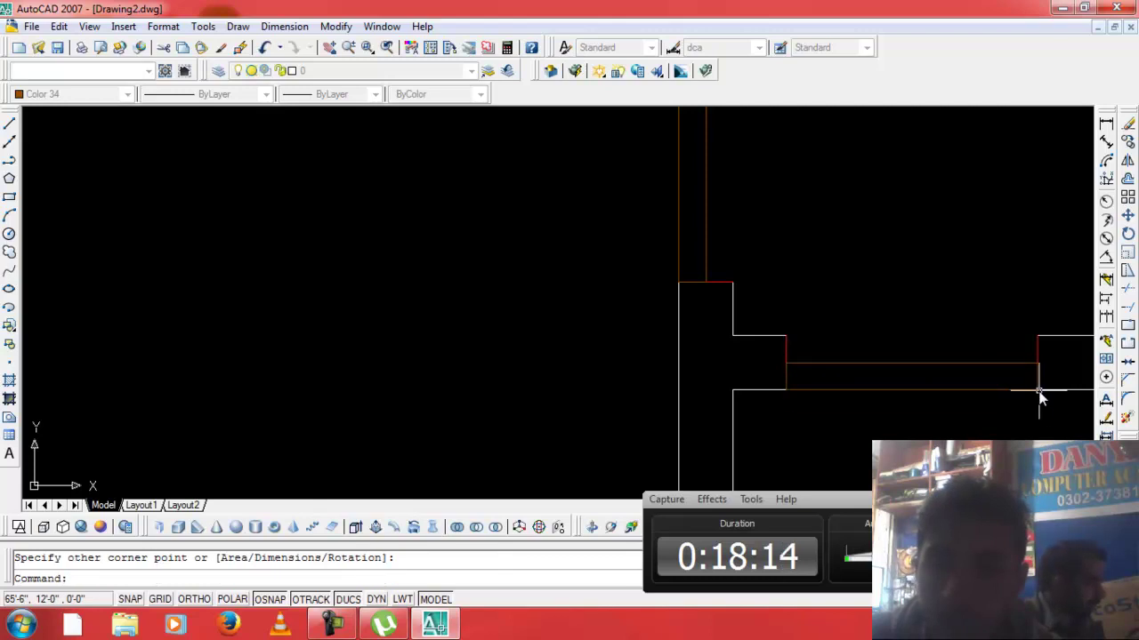
pyautogui.scroll(-3, 1040, 394)
pyautogui.scroll(2, 1007, 408)
pyautogui.scroll(2, 826, 467)
pyautogui.press('space')
pyautogui.click(820, 432)
# Finish the last door rectangle and rotate it 90 degrees about its corner.
pyautogui.click(707, 448)
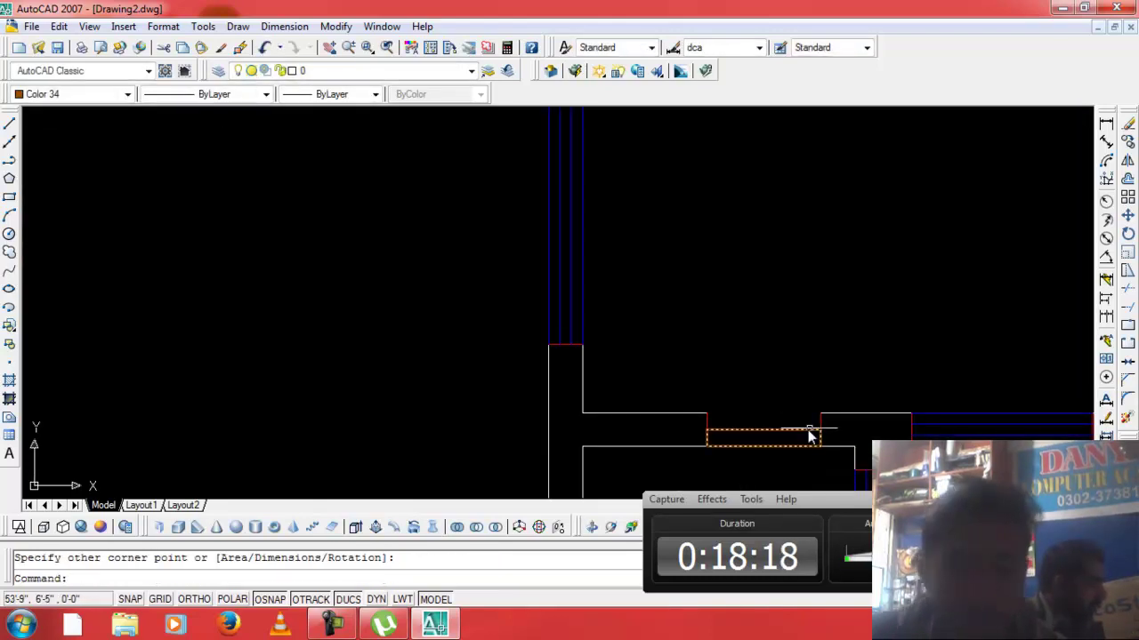
pyautogui.press('Escape')
pyautogui.click(805, 433)
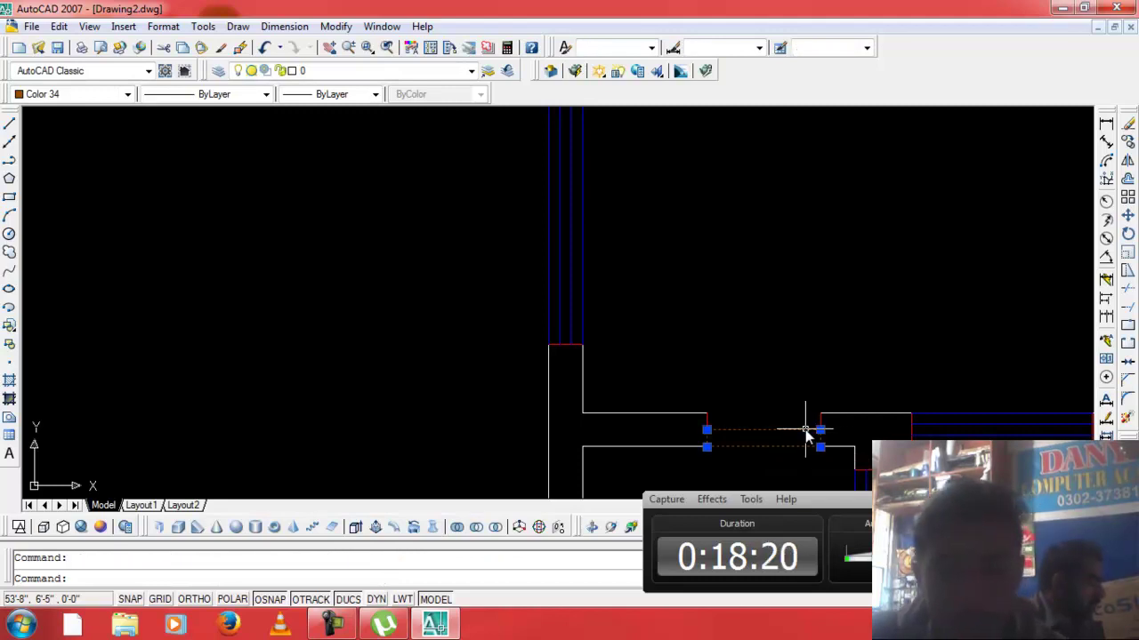
pyautogui.write('ro')
pyautogui.press('Return')
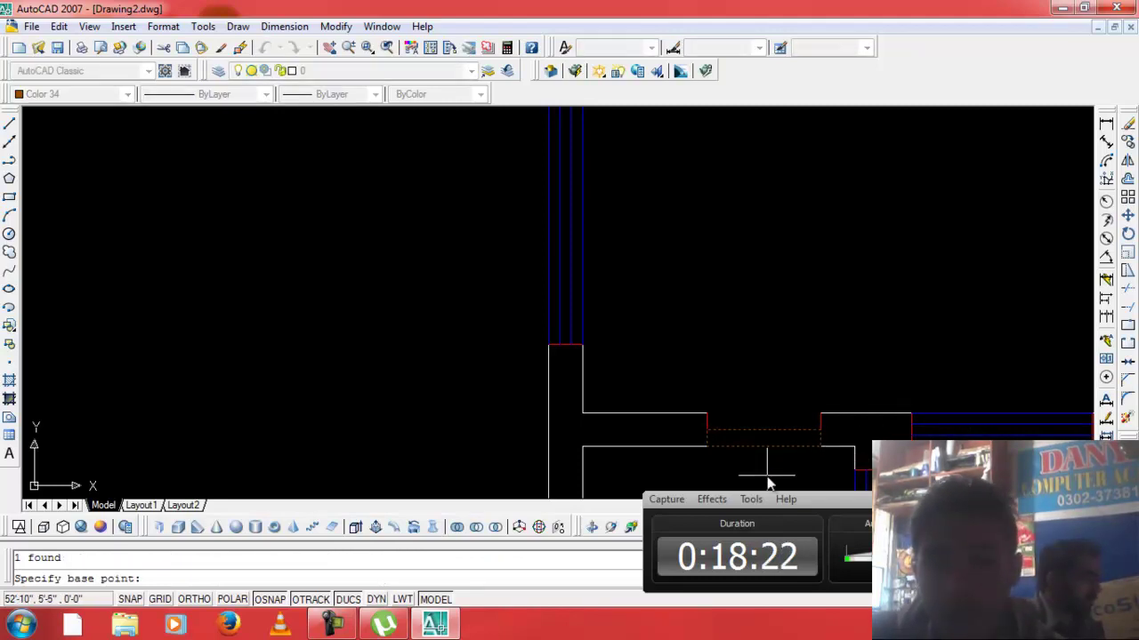
pyautogui.click(820, 449)
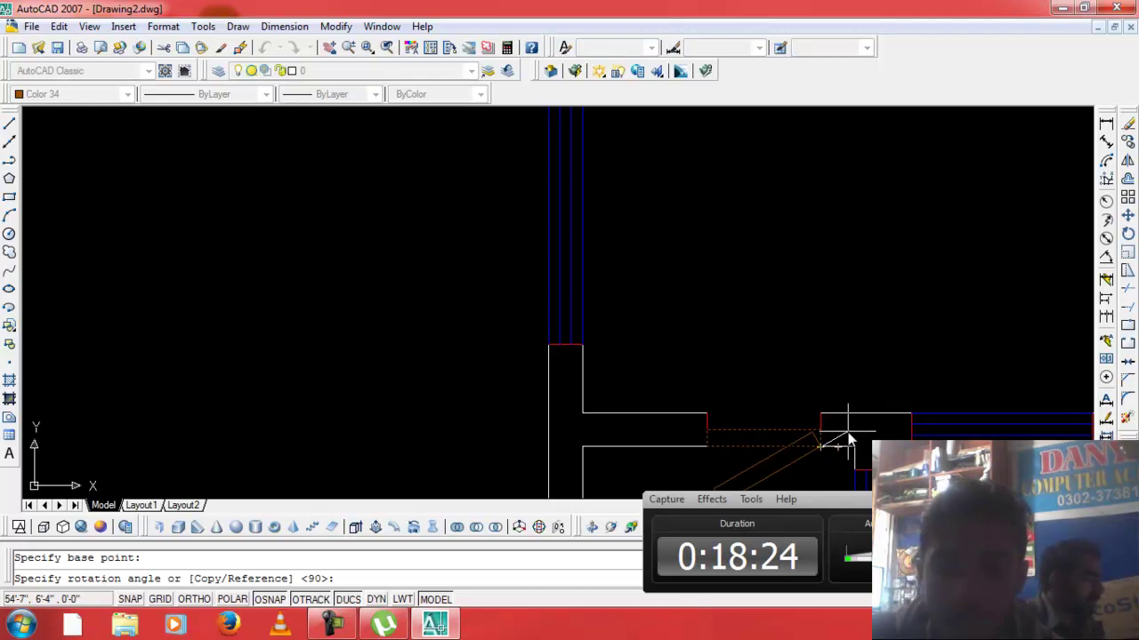
pyautogui.click(820, 358)
# Rotate the lower door panel again about its corner into a vertical position.
pyautogui.scroll(-3, 820, 357)
pyautogui.scroll(3, 819, 357)
pyautogui.scroll(2, 902, 361)
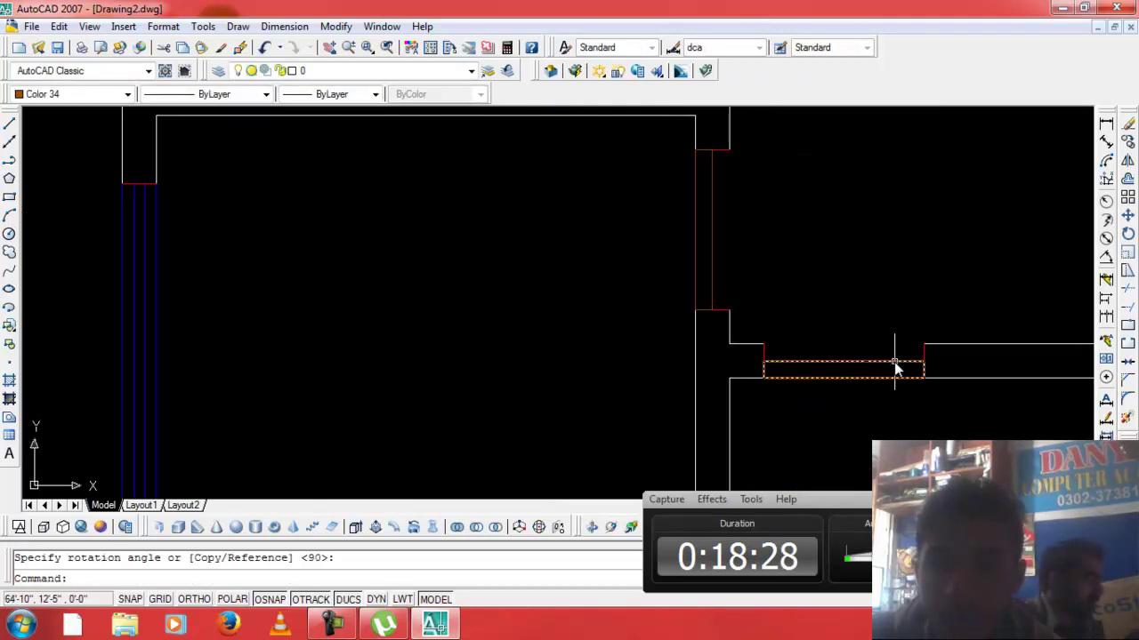
pyautogui.press('Return')
pyautogui.click(762, 379)
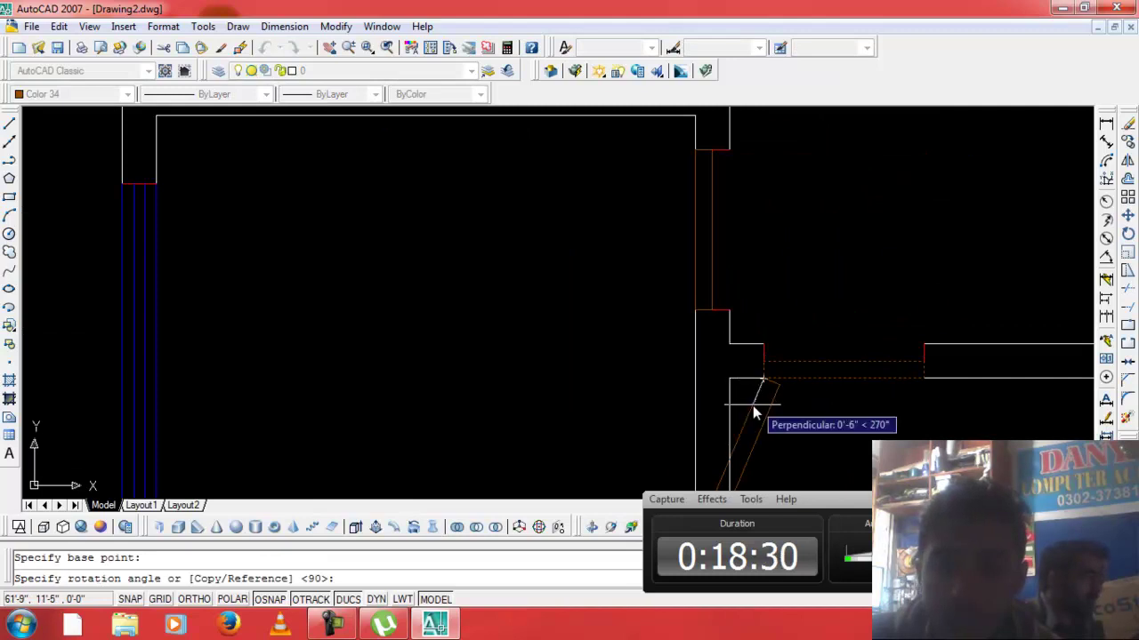
pyautogui.click(762, 407)
# Swing the upper door panel about its top wall corner into its new angle.
pyautogui.press('Return')
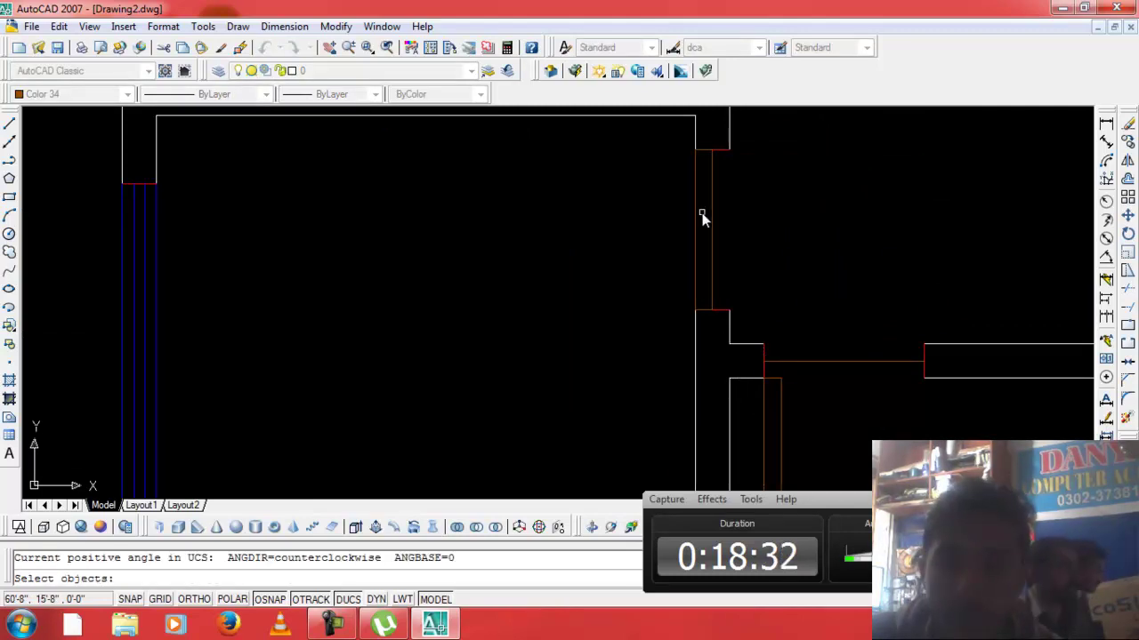
pyautogui.click(695, 225)
pyautogui.press('Return')
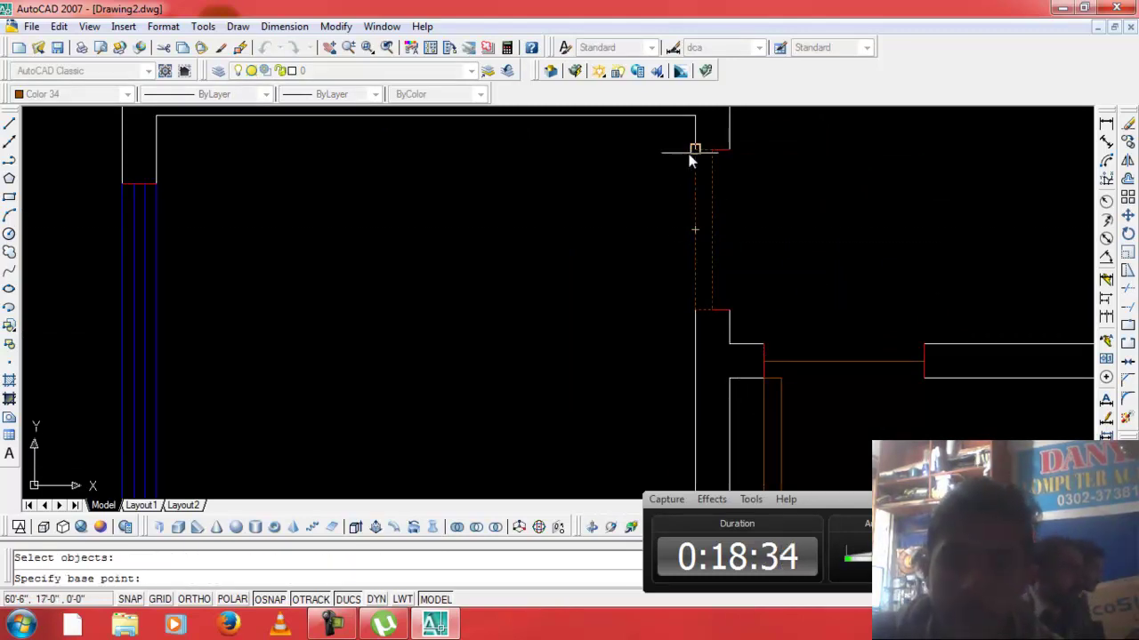
pyautogui.click(694, 149)
pyautogui.click(695, 154)
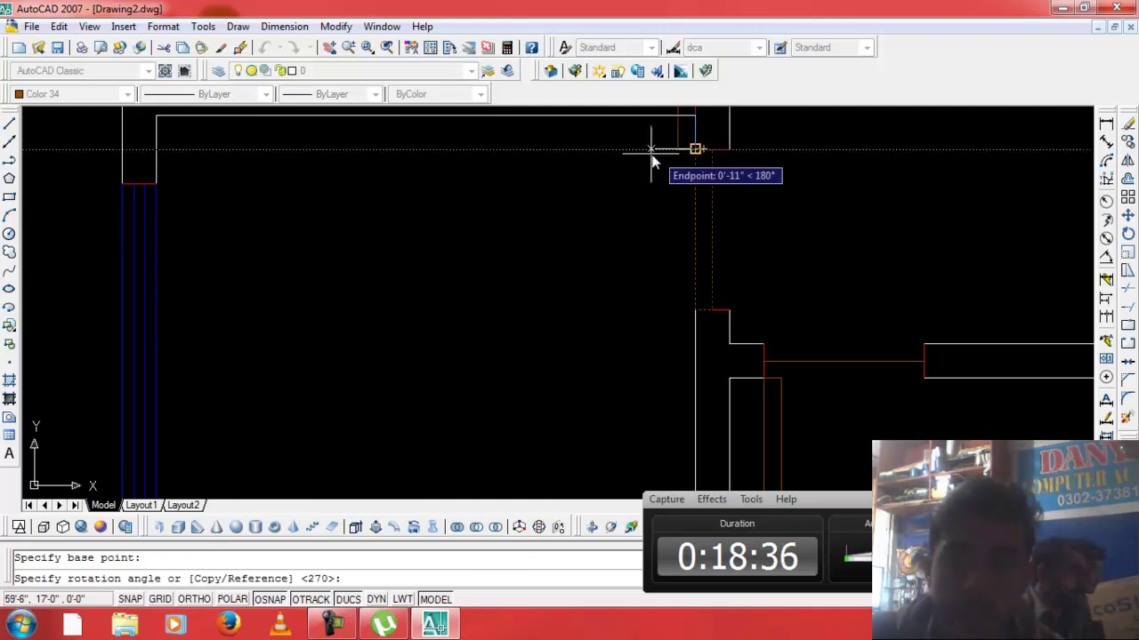
pyautogui.click(681, 150)
pyautogui.press('Return')
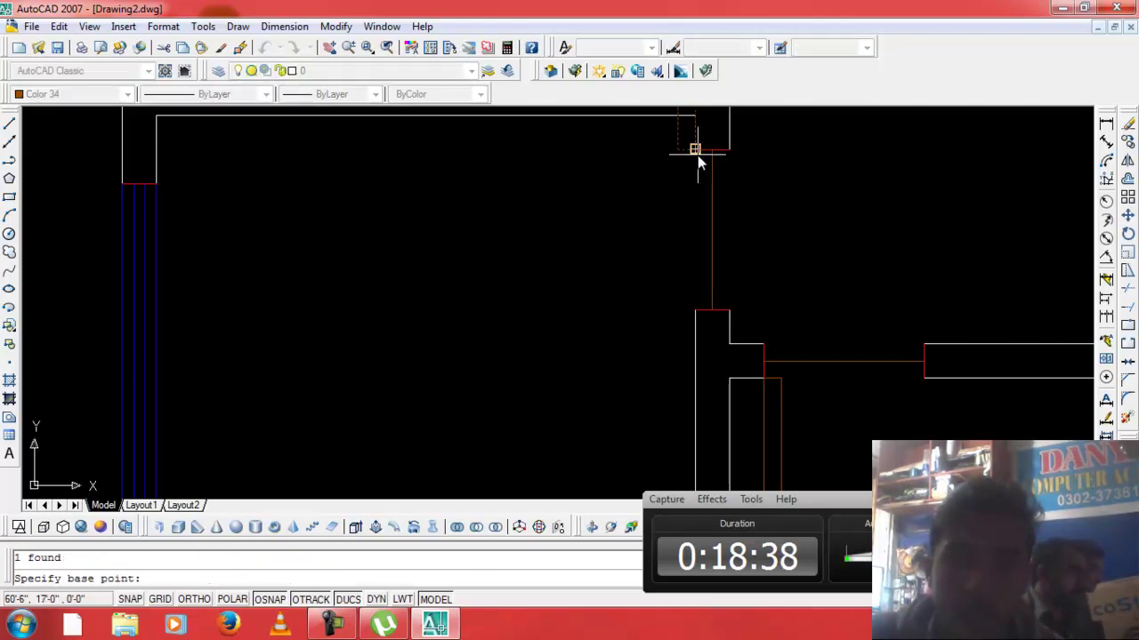
pyautogui.click(695, 149)
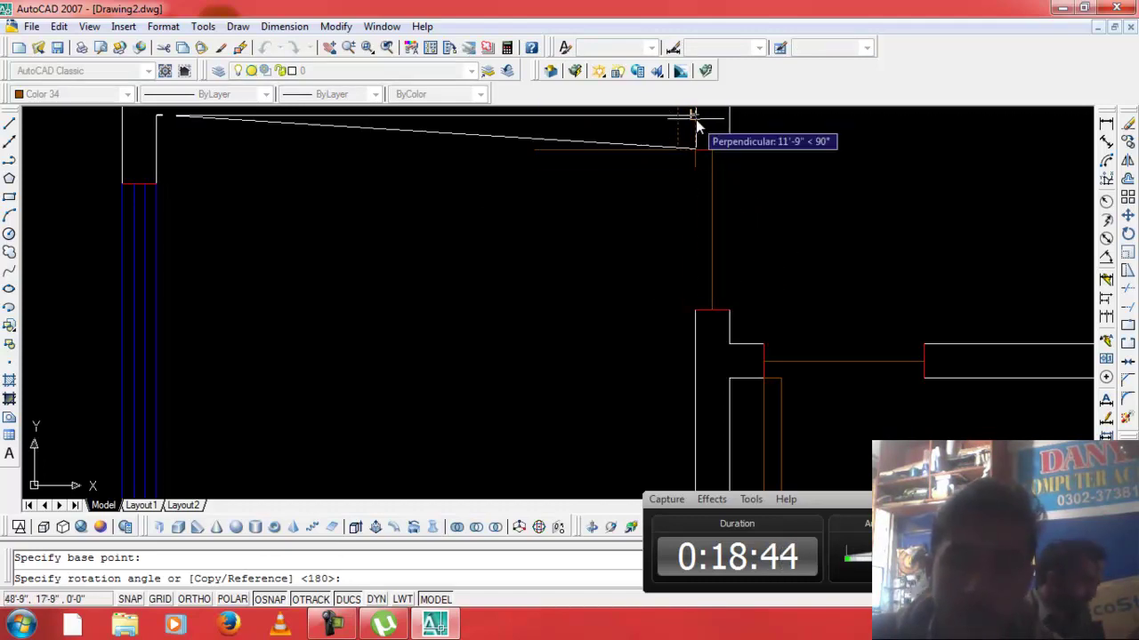
pyautogui.click(695, 125)
# Rotate the door panel in the middle wall about its top end.
pyautogui.scroll(-3, 703, 142)
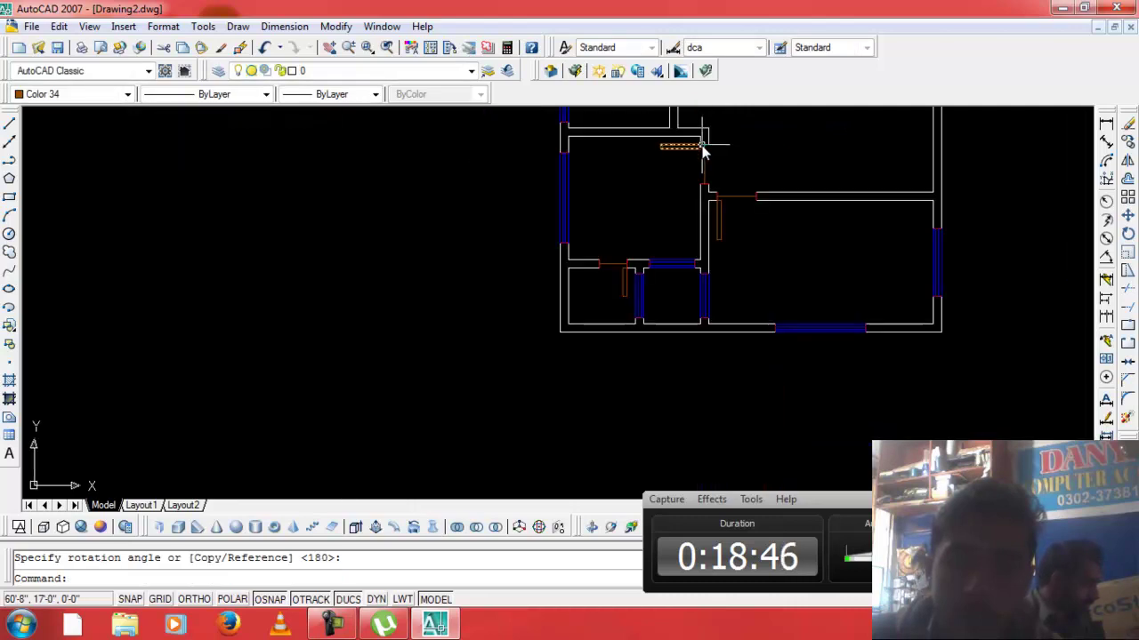
pyautogui.scroll(-2, 716, 155)
pyautogui.scroll(2, 730, 191)
pyautogui.scroll(2, 719, 122)
pyautogui.scroll(2, 676, 196)
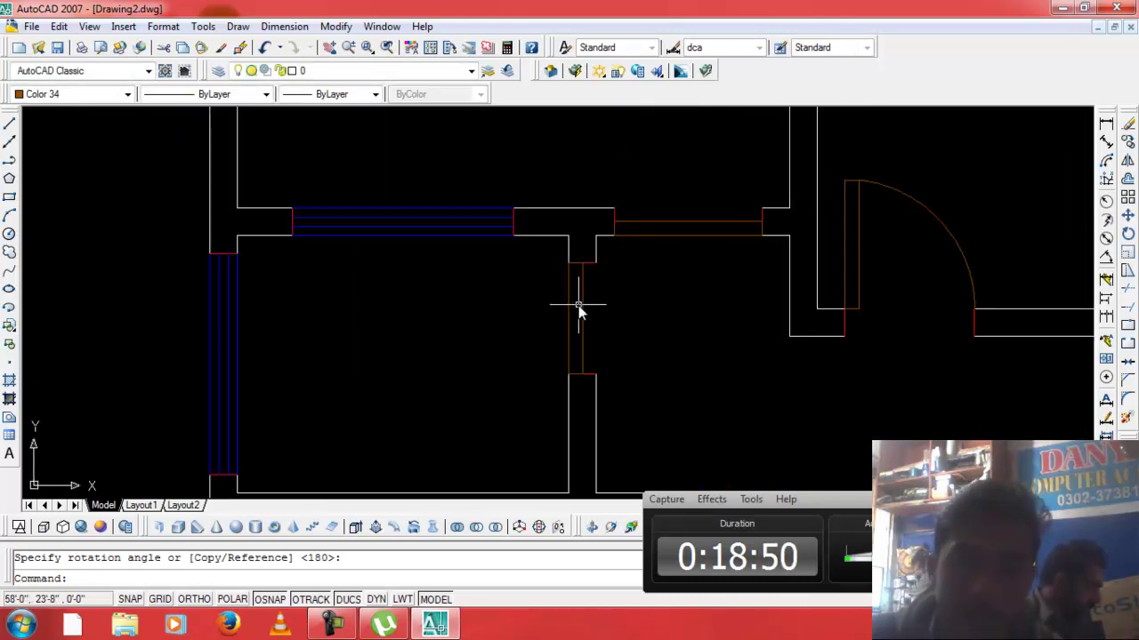
pyautogui.click(585, 307)
pyautogui.write('m')
pyautogui.press('Return')
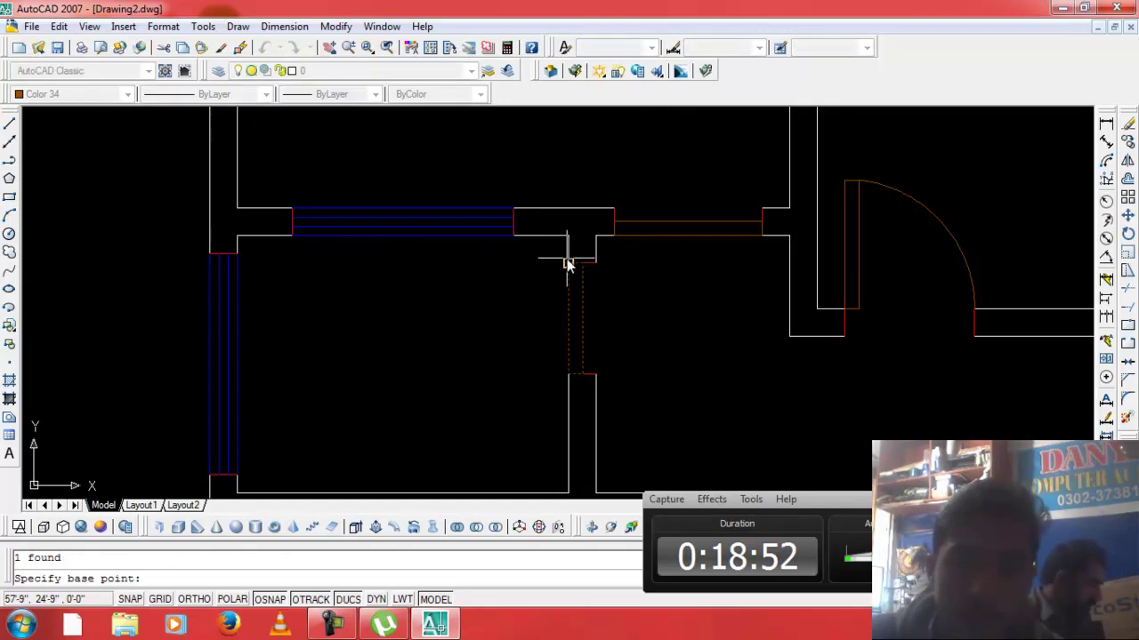
pyautogui.click(567, 264)
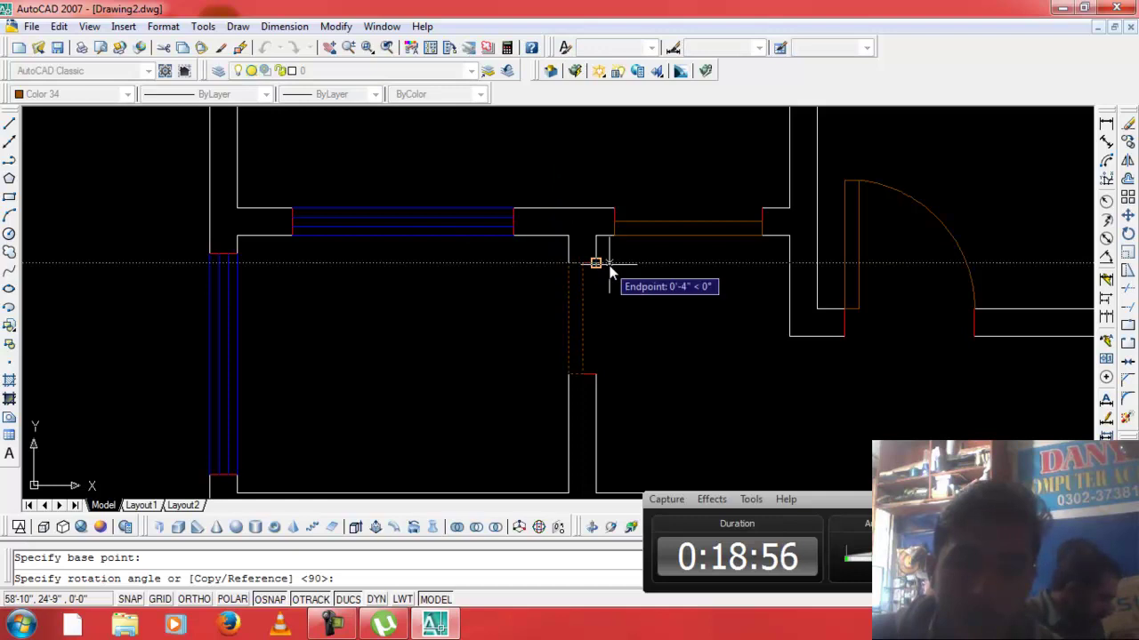
pyautogui.click(570, 394)
# Try rotating the door-opening lines in the wall gap, cancel, and start reselecting them.
pyautogui.scroll(-3, 617, 330)
pyautogui.scroll(2, 651, 305)
pyautogui.scroll(1, 641, 312)
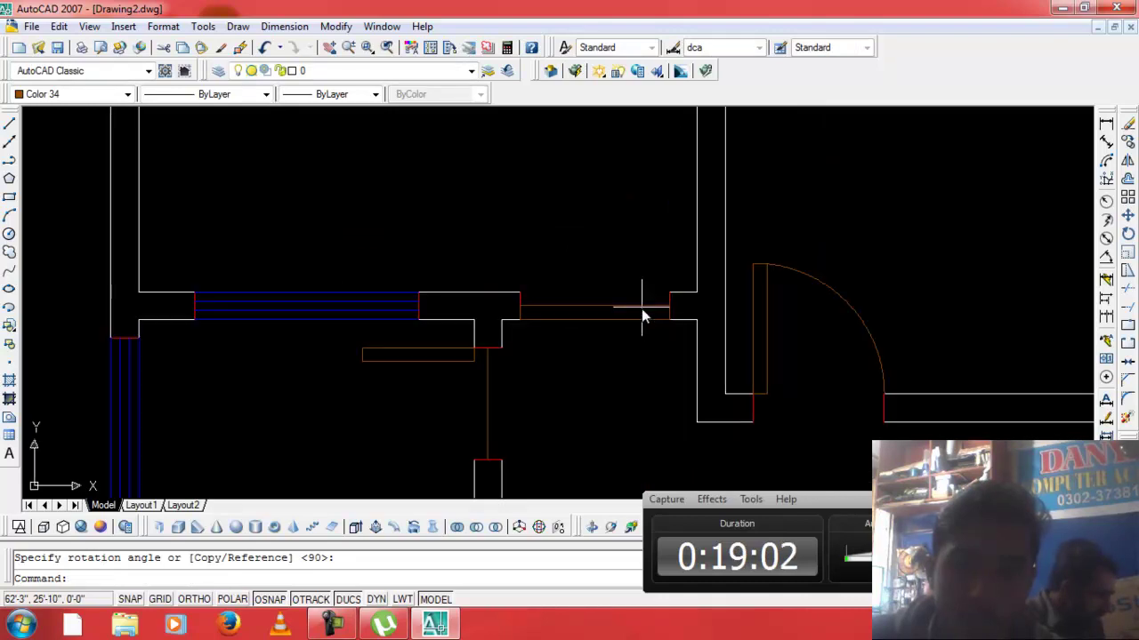
pyautogui.click(641, 309)
pyautogui.write('m')
pyautogui.press('Return')
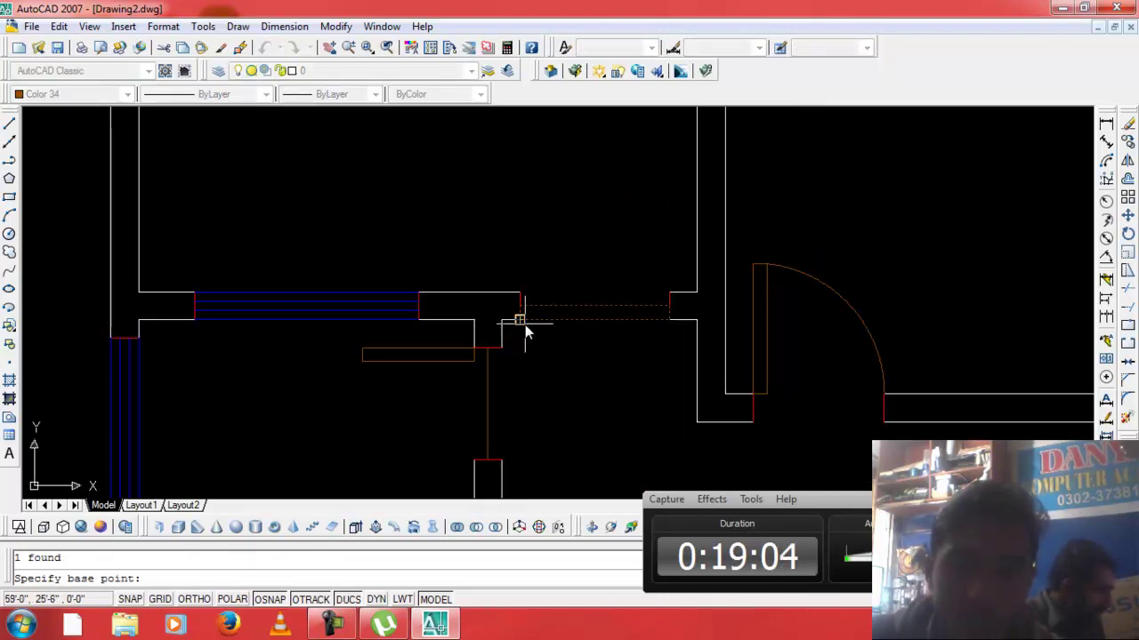
pyautogui.click(520, 320)
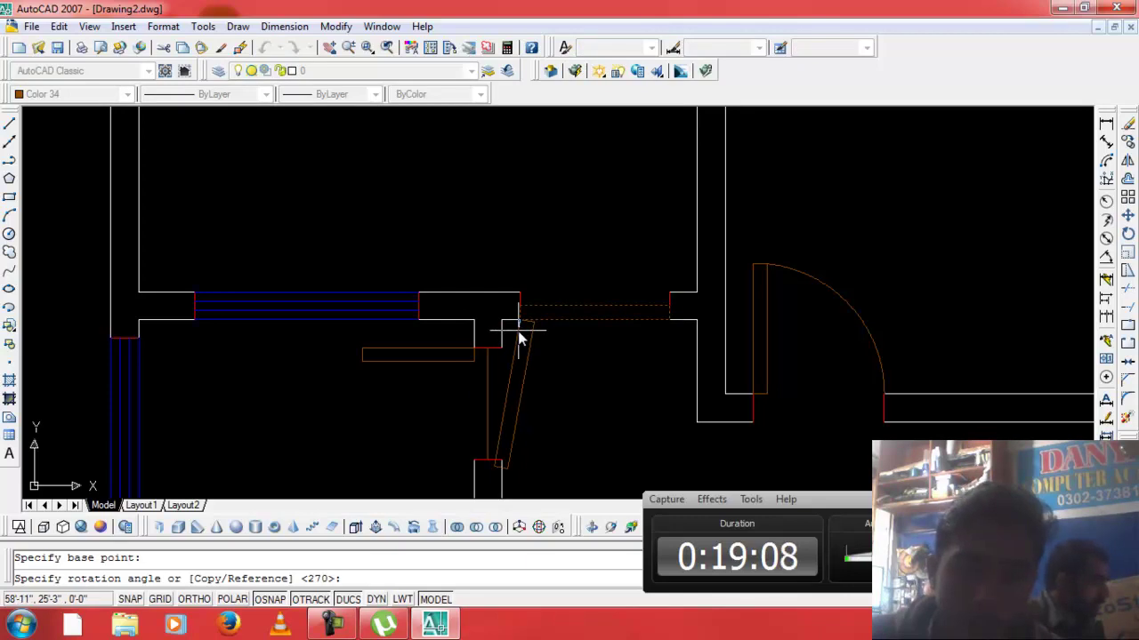
pyautogui.press('Escape')
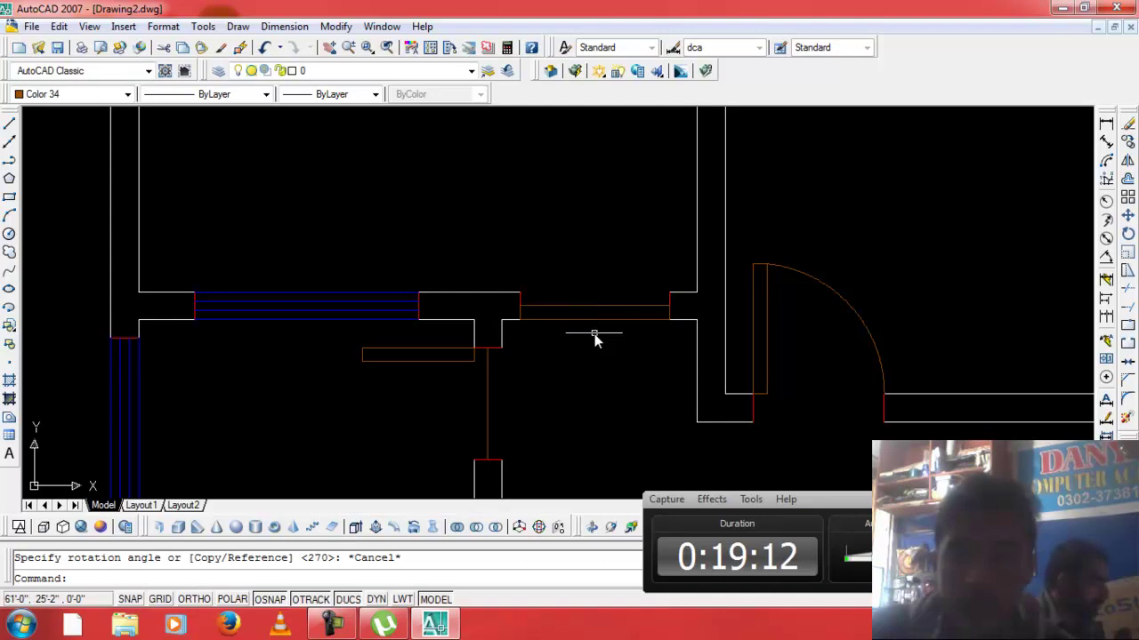
pyautogui.click(595, 301)
# Erase the two door-opening lines and draw one line across the opening between the wall corners.
pyautogui.click(594, 322)
pyautogui.press('Delete')
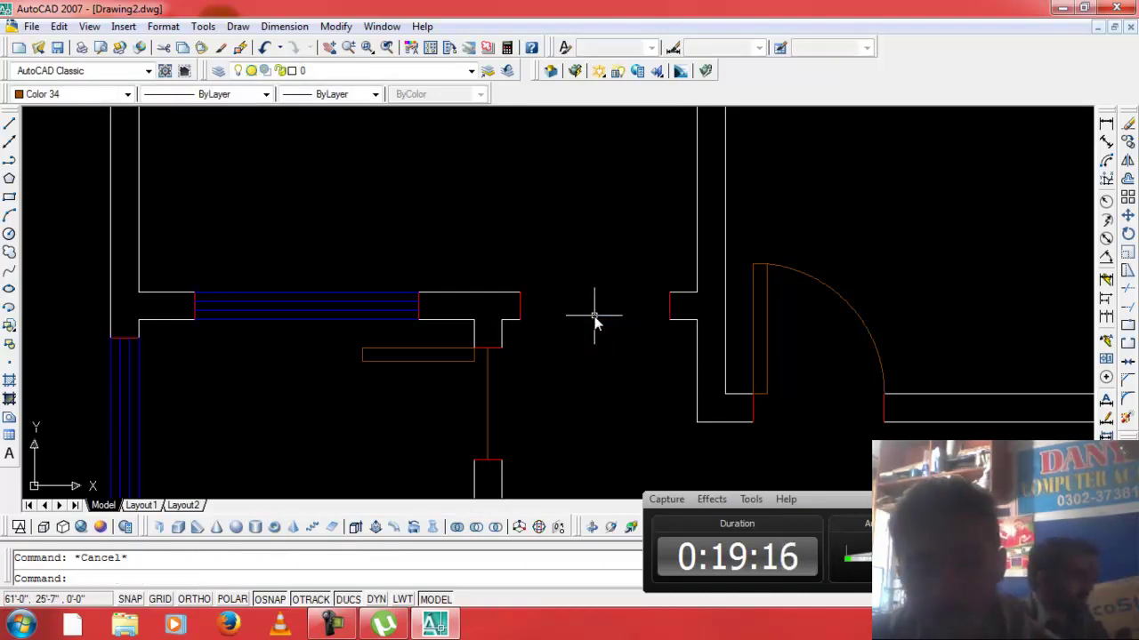
pyautogui.write('l')
pyautogui.press('Return')
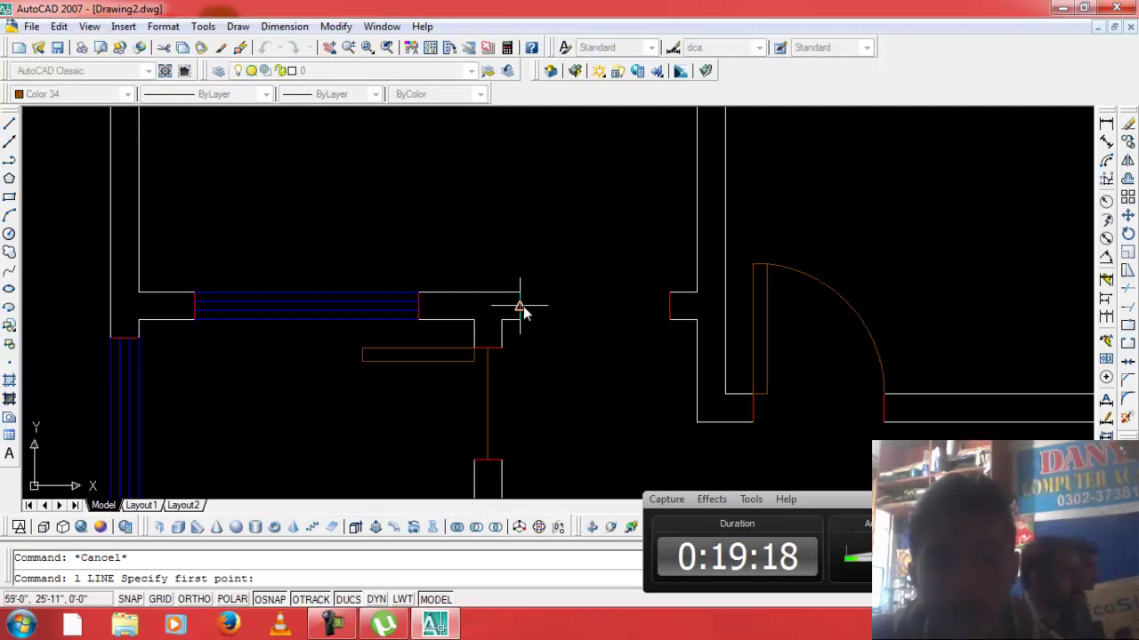
pyautogui.click(521, 307)
pyautogui.click(669, 307)
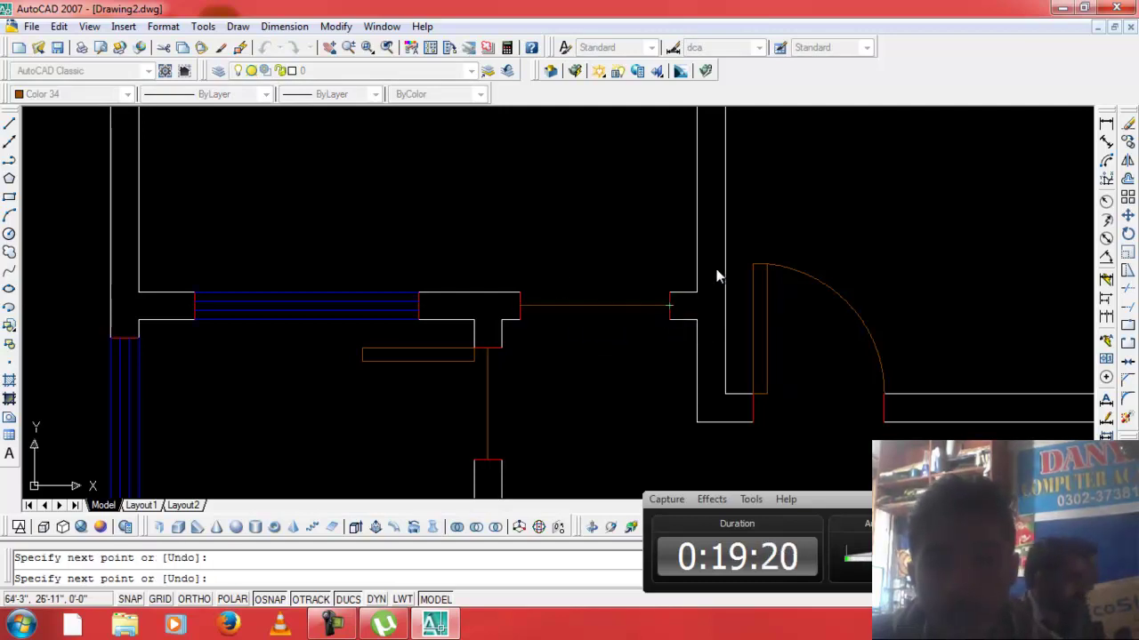
pyautogui.press('Escape')
# Draw a short tick line down from the opening line's midpoint.
pyautogui.write('l')
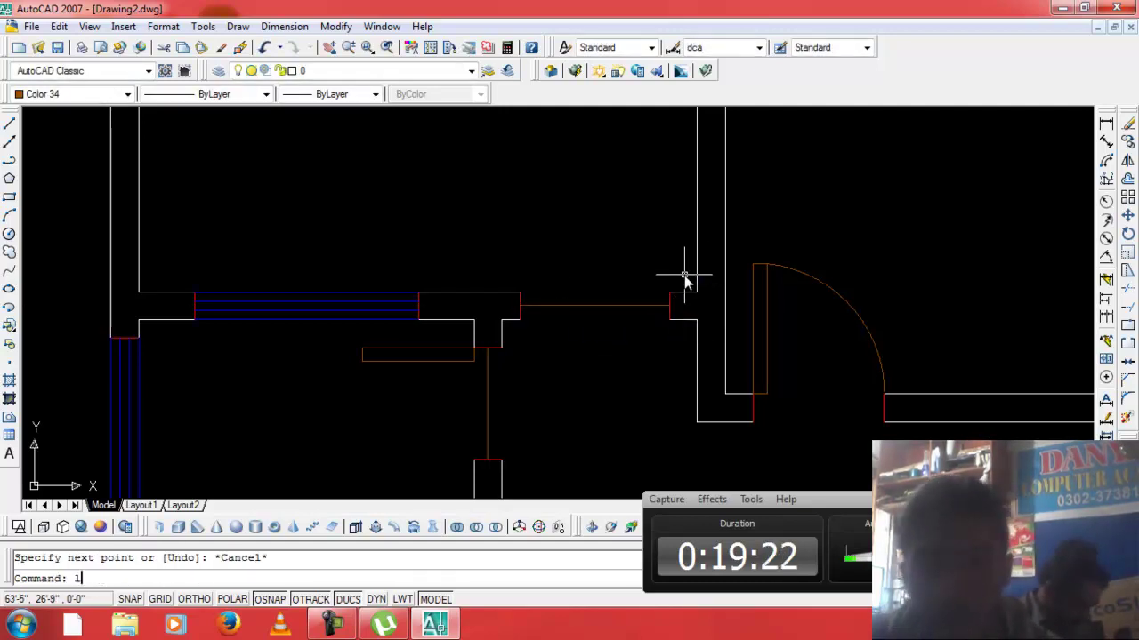
pyautogui.press('Return')
pyautogui.click(594, 307)
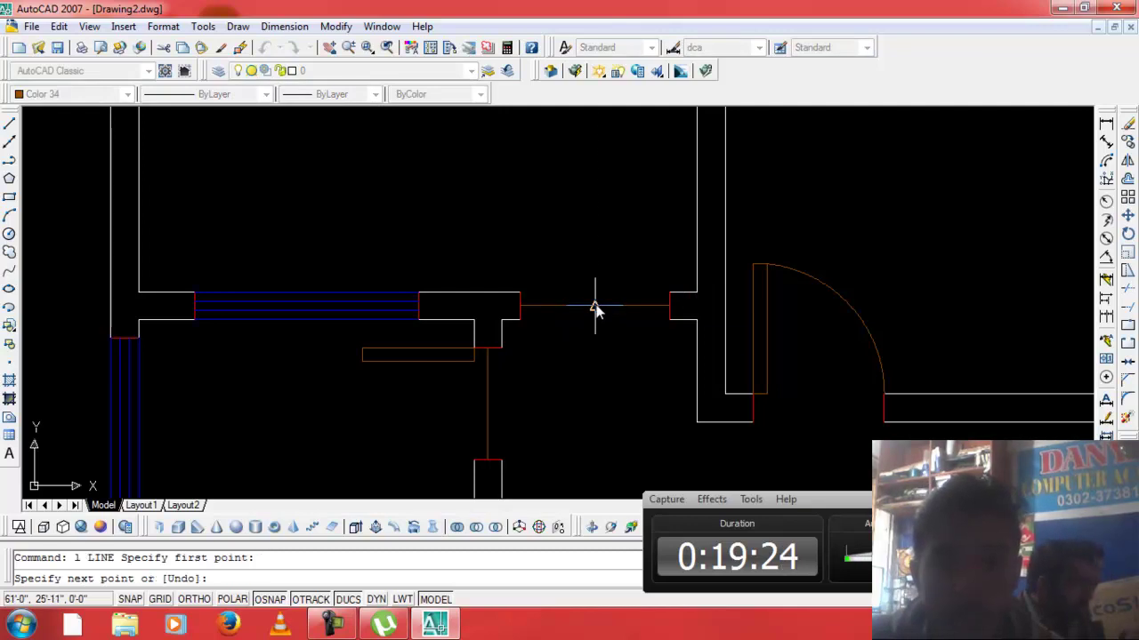
pyautogui.click(594, 332)
pyautogui.press('Escape')
pyautogui.write('ec')
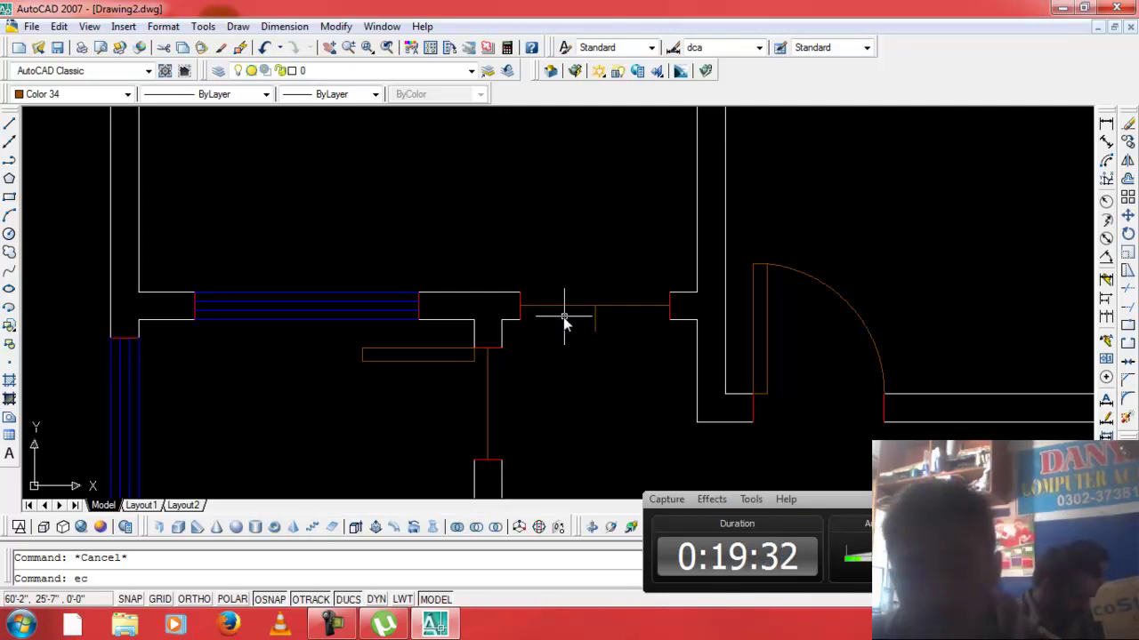
pyautogui.press('BackSpace')
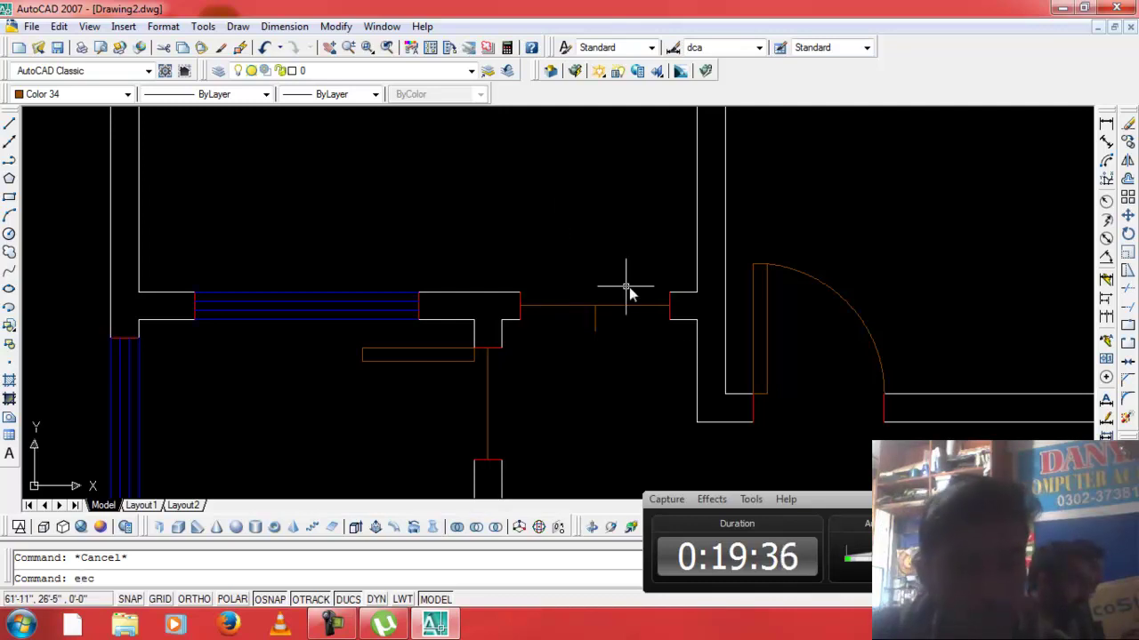
pyautogui.press('Return')
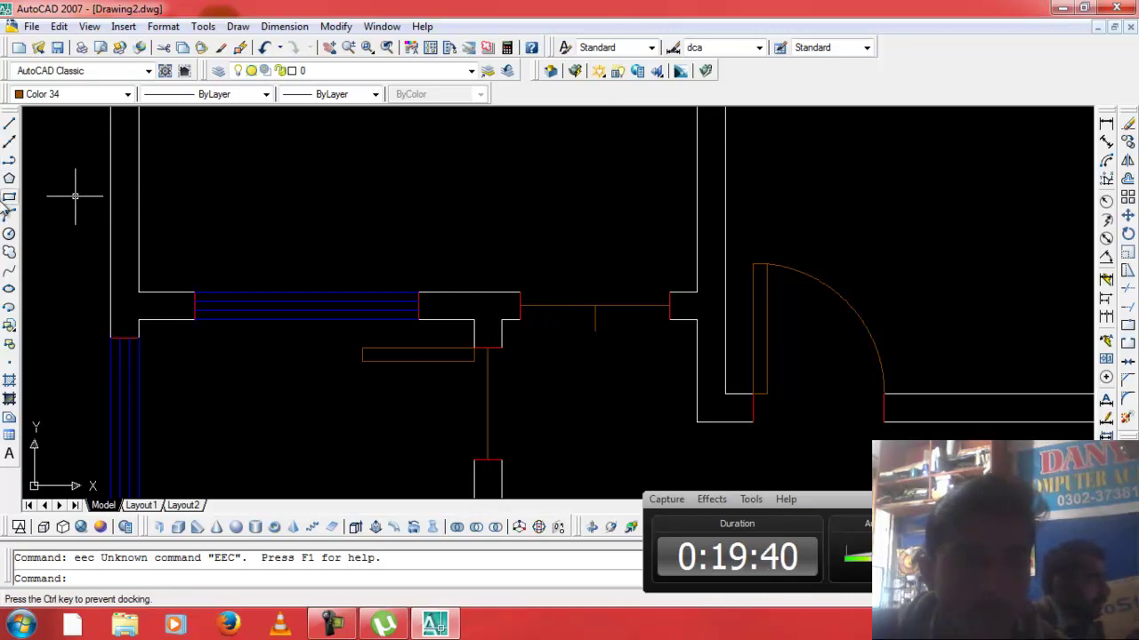
pyautogui.click(9, 197)
# Draw two thin rectangles from the opening's midpoint to the left and right wall corners.
pyautogui.click(524, 310)
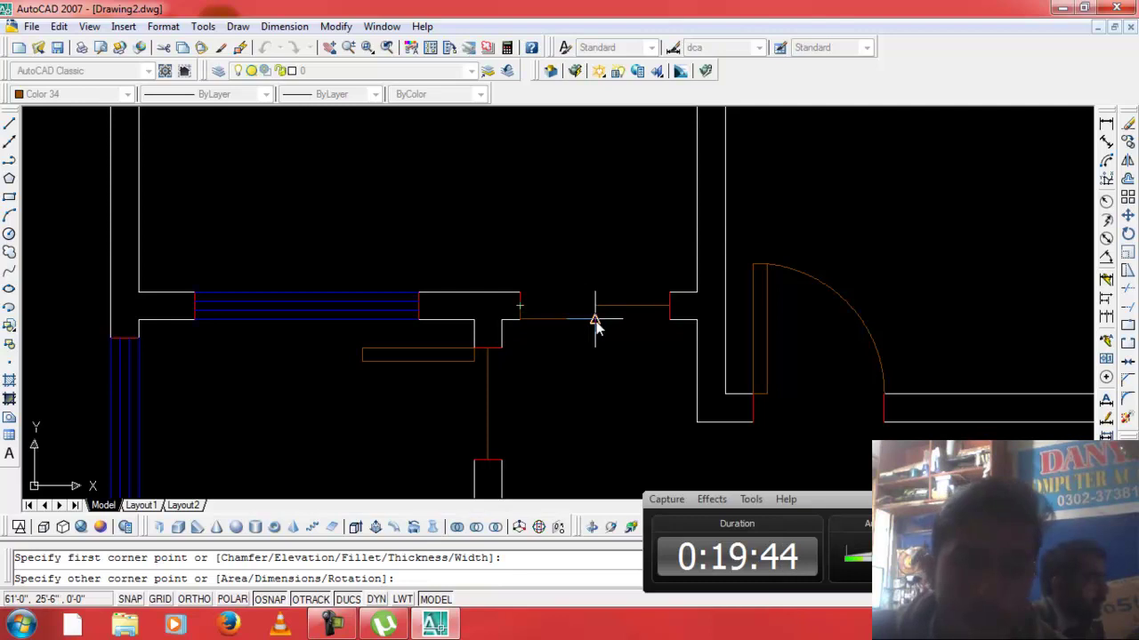
pyautogui.press('Escape')
pyautogui.press('Return')
pyautogui.click(594, 305)
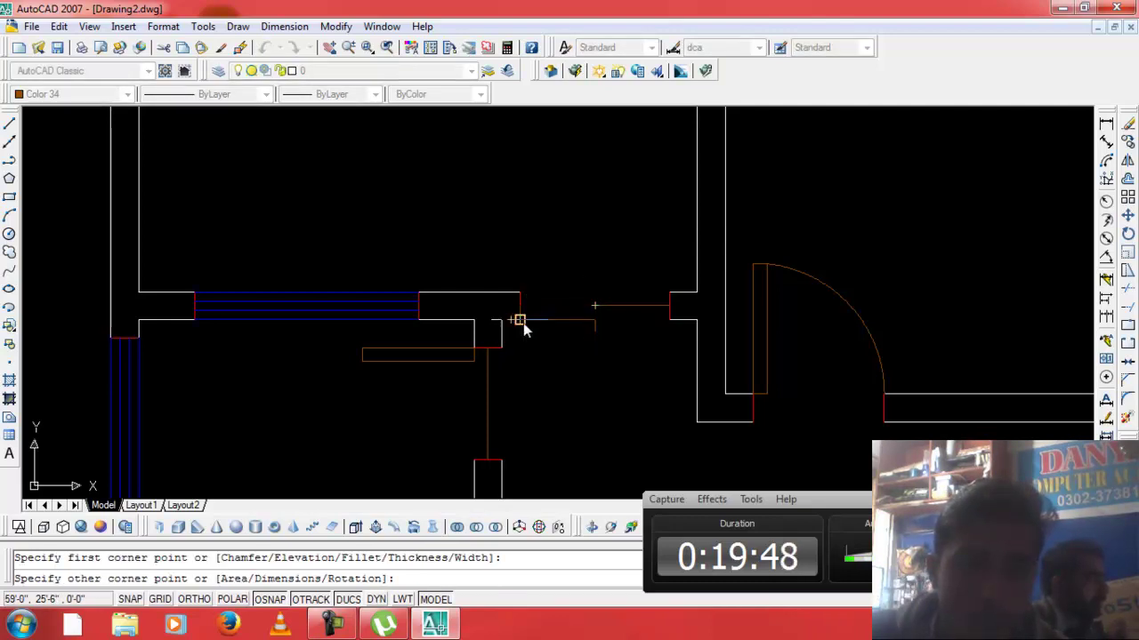
pyautogui.click(520, 320)
pyautogui.press('Return')
pyautogui.click(595, 305)
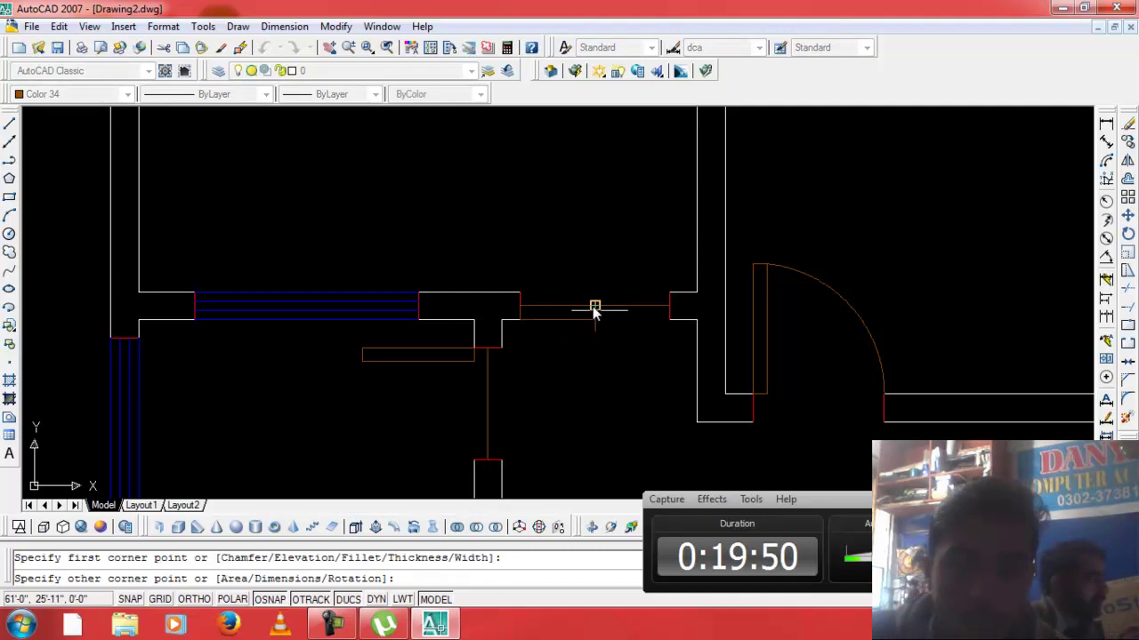
pyautogui.click(669, 320)
pyautogui.press('Escape')
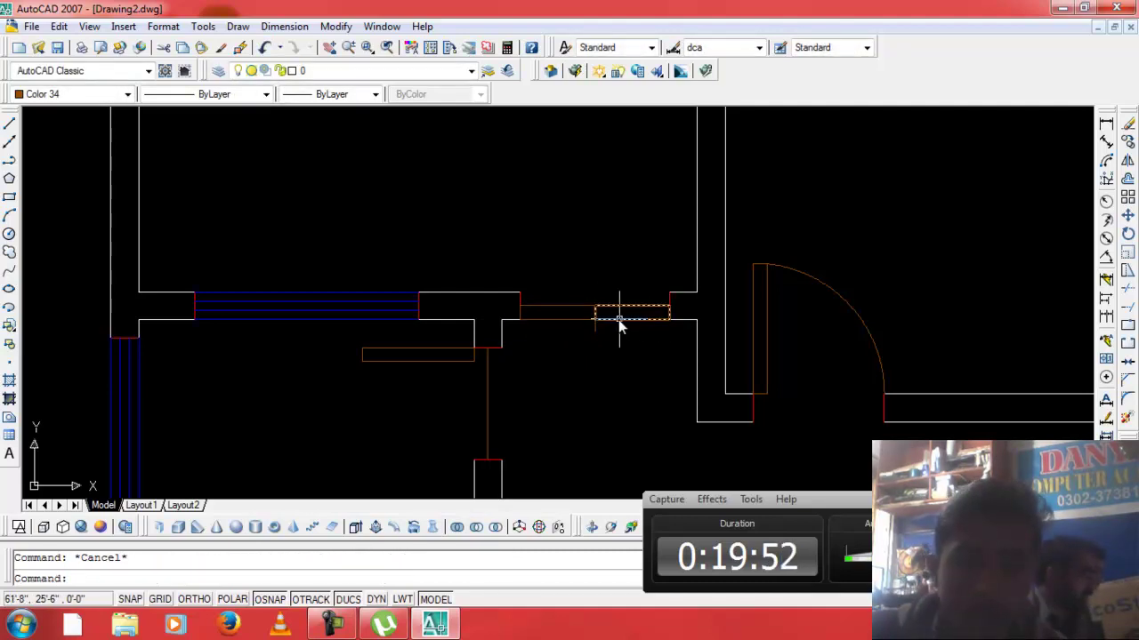
# Rotate both rectangles 90° about their wall-corner hinges into vertical door leaves.
pyautogui.click(618, 319)
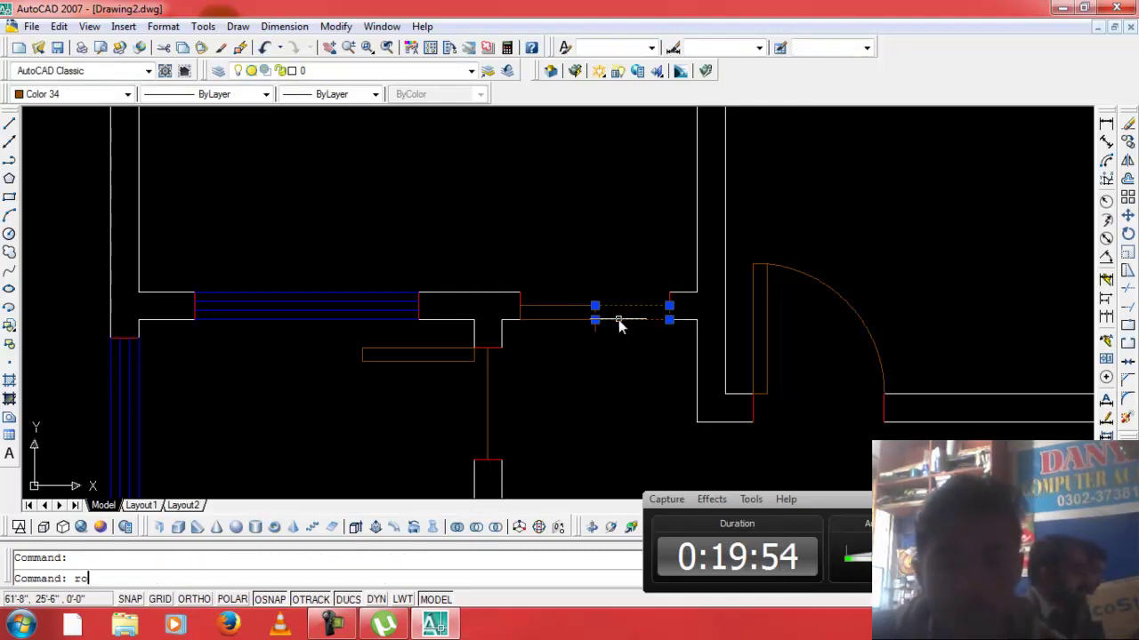
pyautogui.write('m')
pyautogui.press('Return')
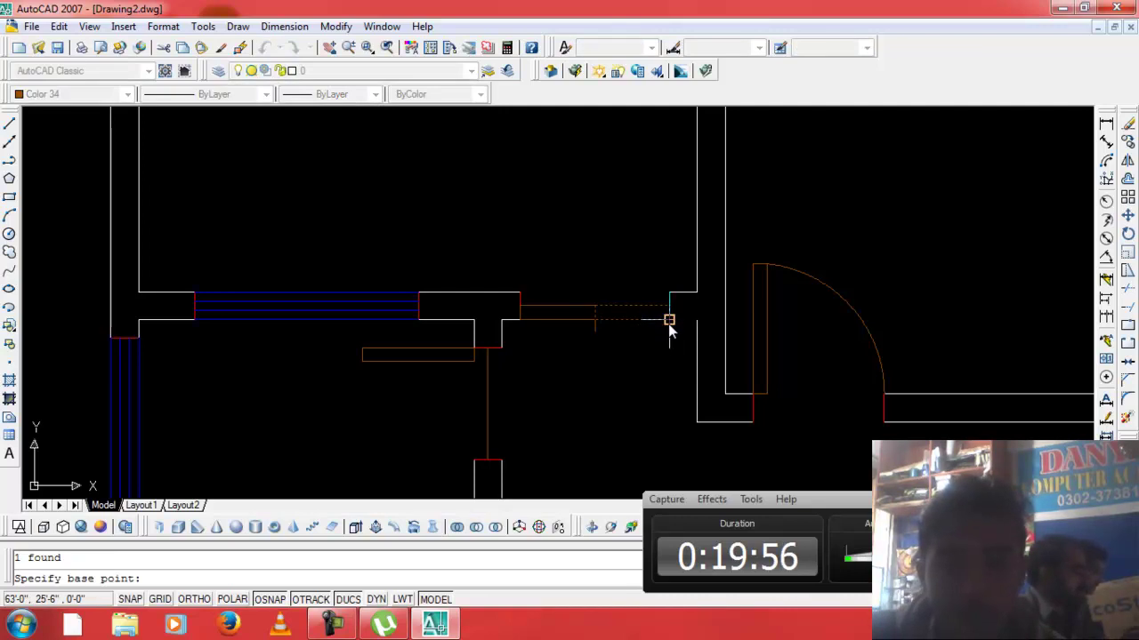
pyautogui.click(669, 320)
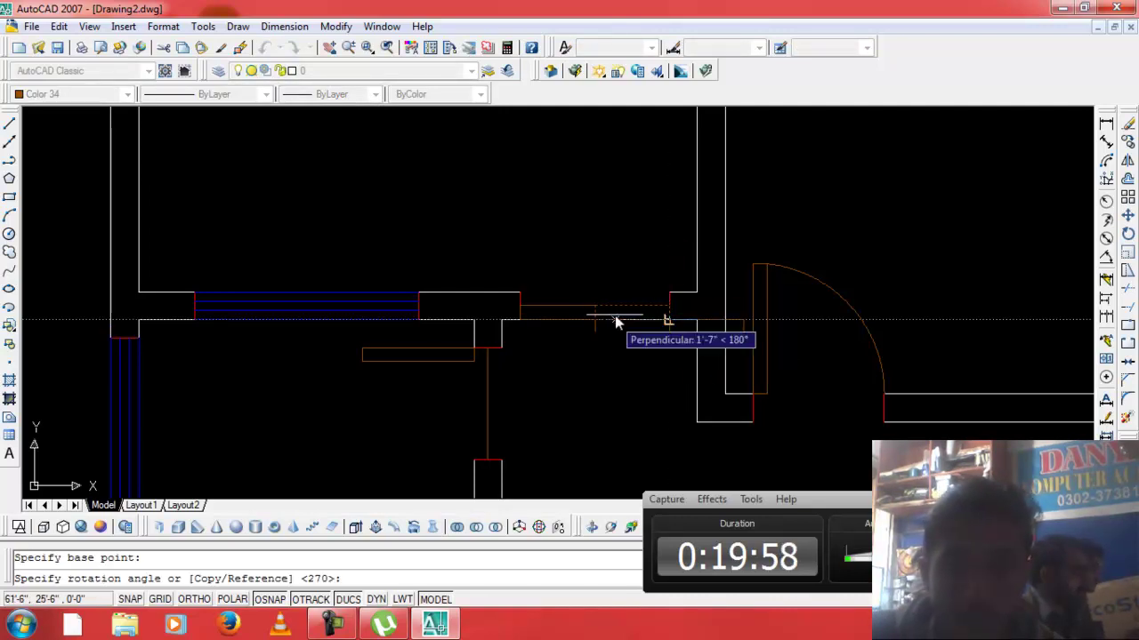
pyautogui.click(667, 264)
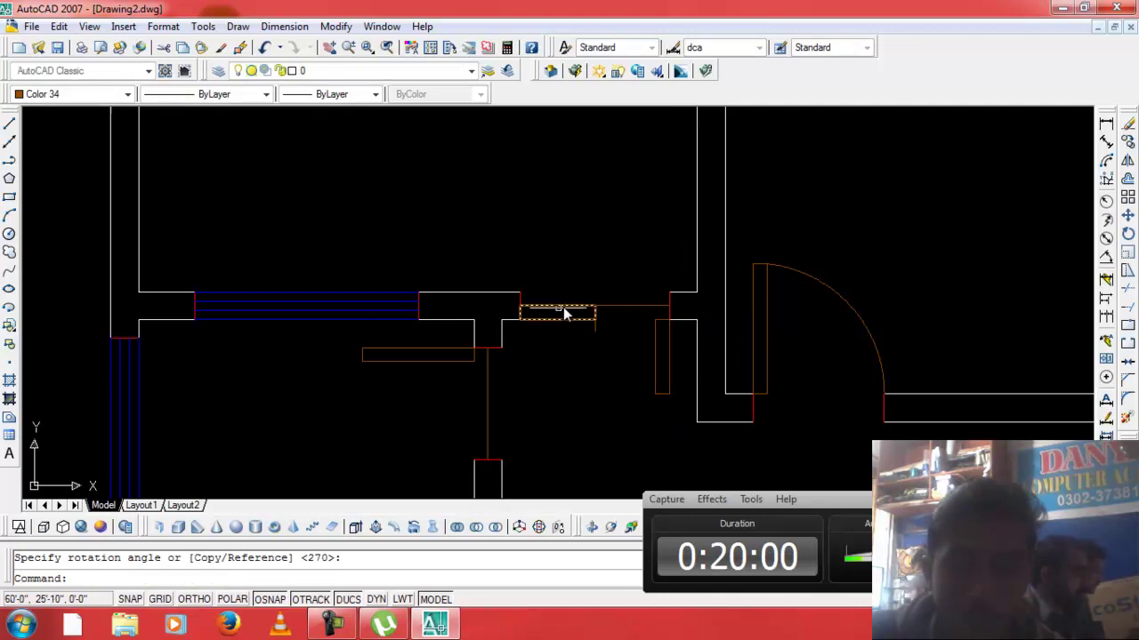
pyautogui.click(546, 319)
pyautogui.click(541, 325)
pyautogui.press('Return')
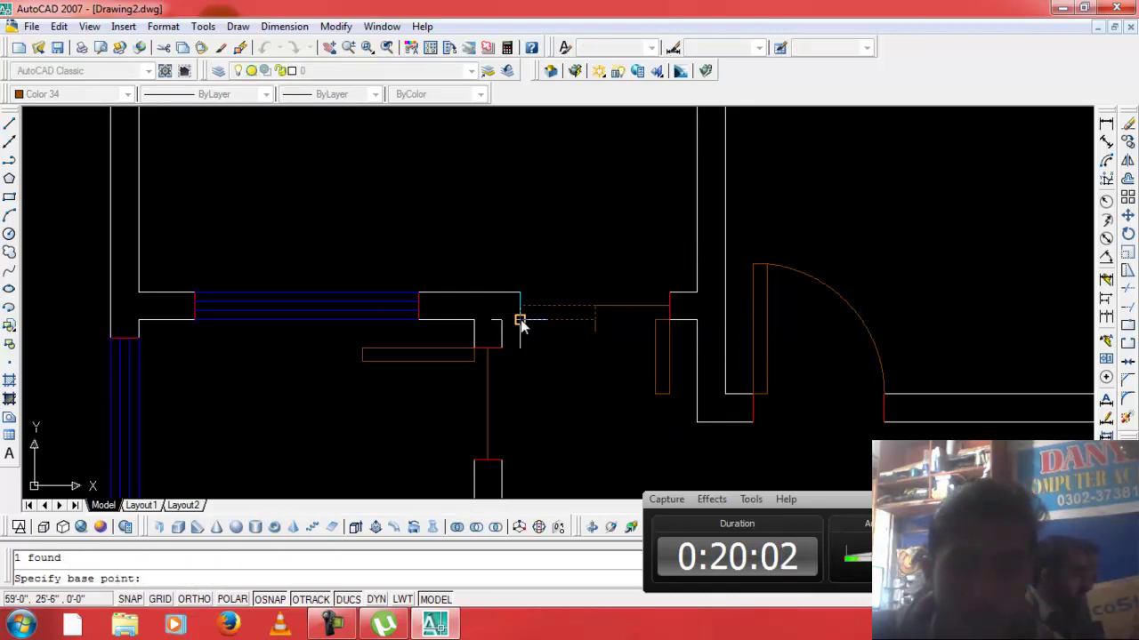
pyautogui.click(520, 320)
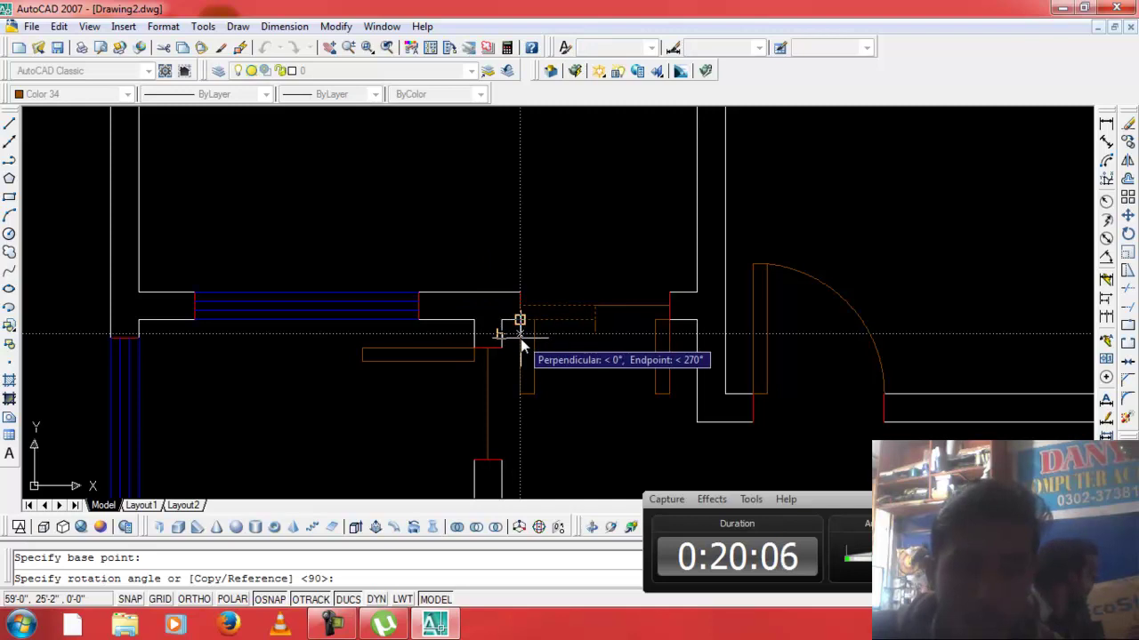
pyautogui.click(516, 326)
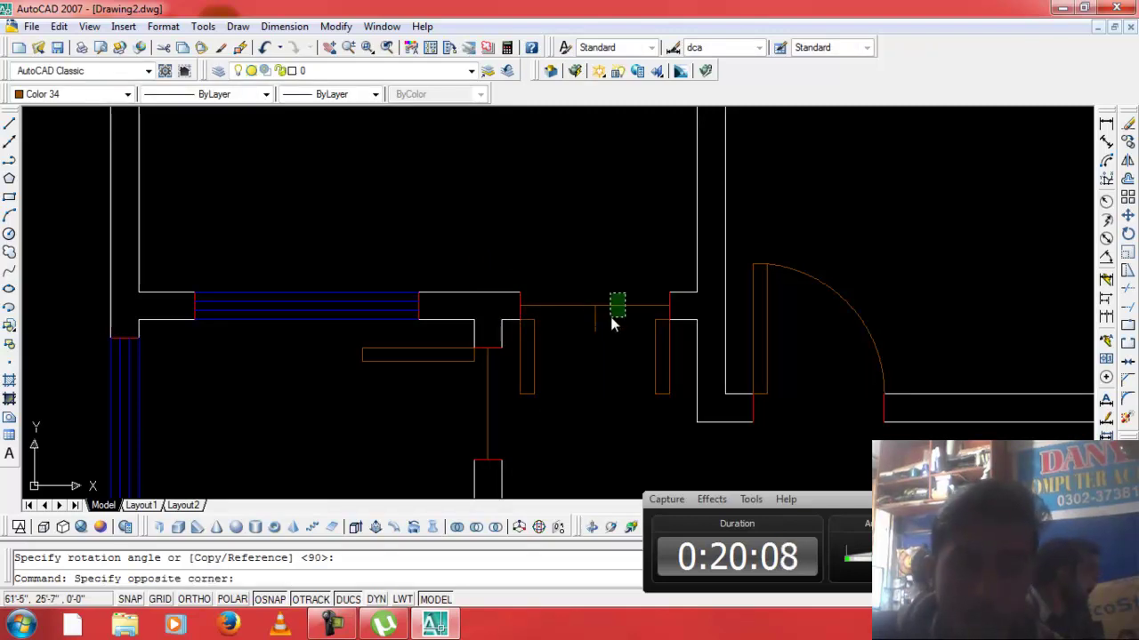
pyautogui.click(611, 316)
pyautogui.press('Escape')
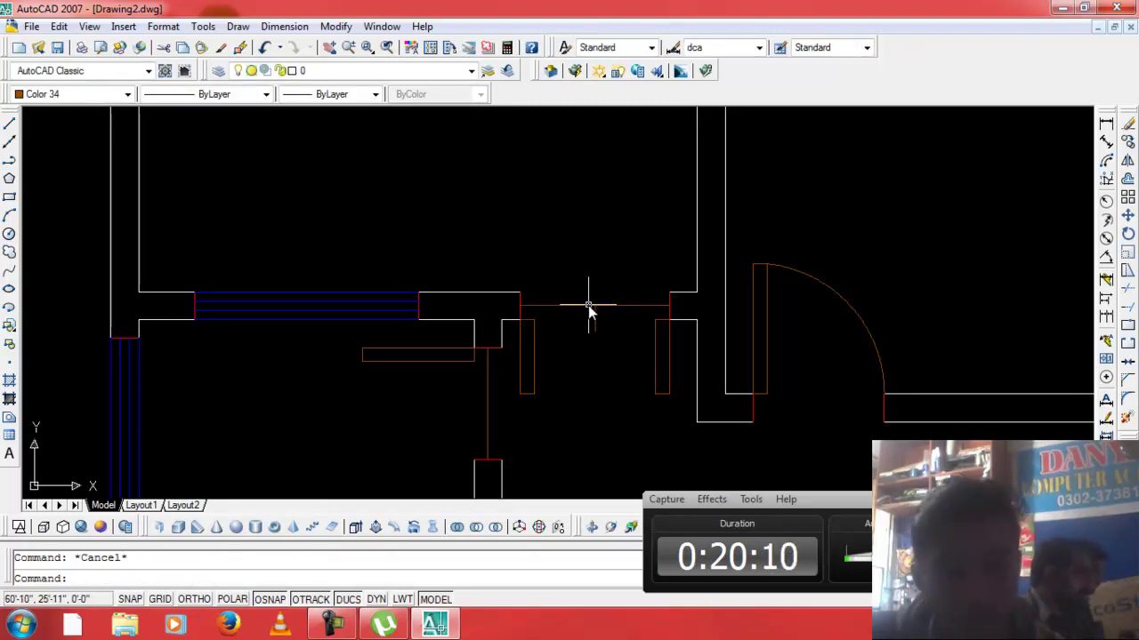
# Draw two circles centred on the left and right leaf hinges, each reaching the doorway's midpoint.
pyautogui.write('c')
pyautogui.press('Return')
pyautogui.click(522, 326)
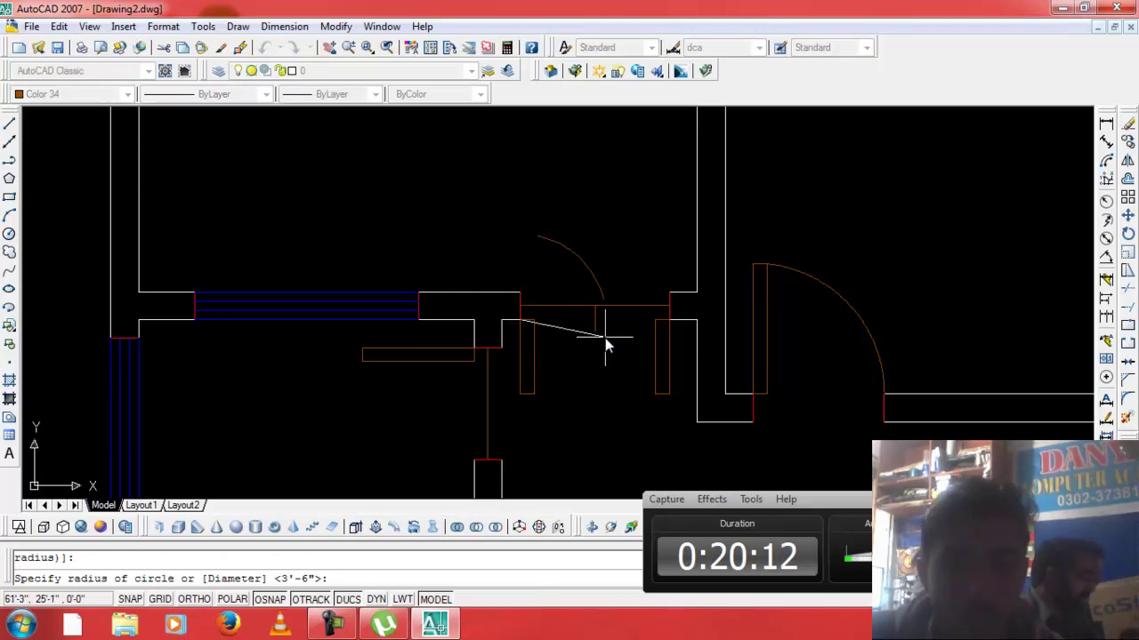
pyautogui.click(595, 332)
pyautogui.press('Return')
pyautogui.click(669, 326)
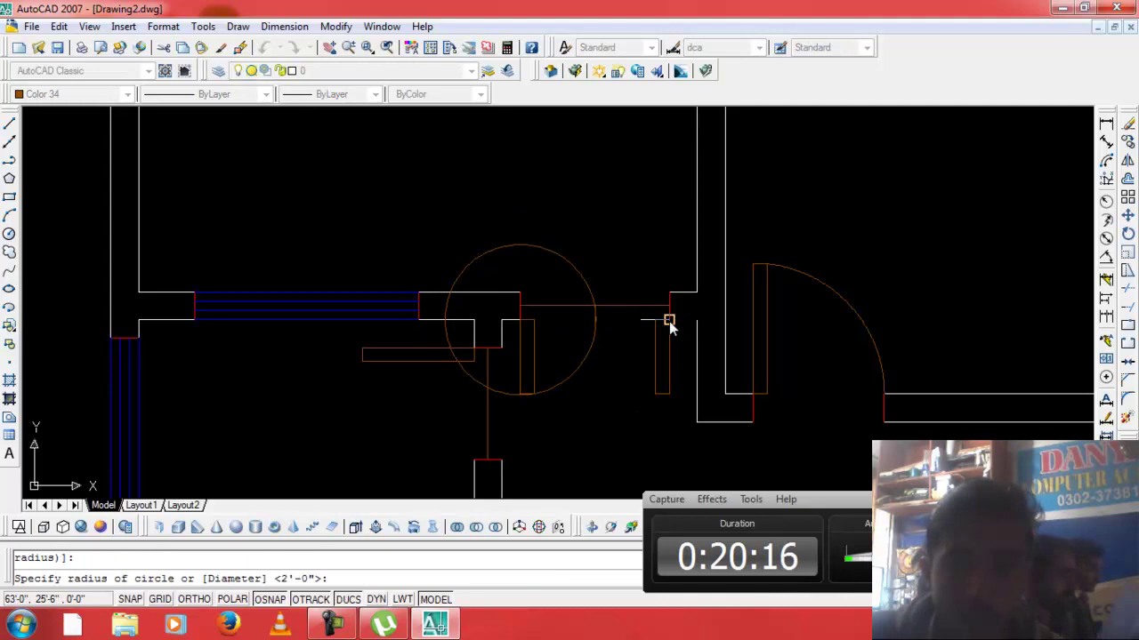
pyautogui.scroll(2, 594, 329)
pyautogui.scroll(3, 614, 335)
pyautogui.scroll(3, 603, 351)
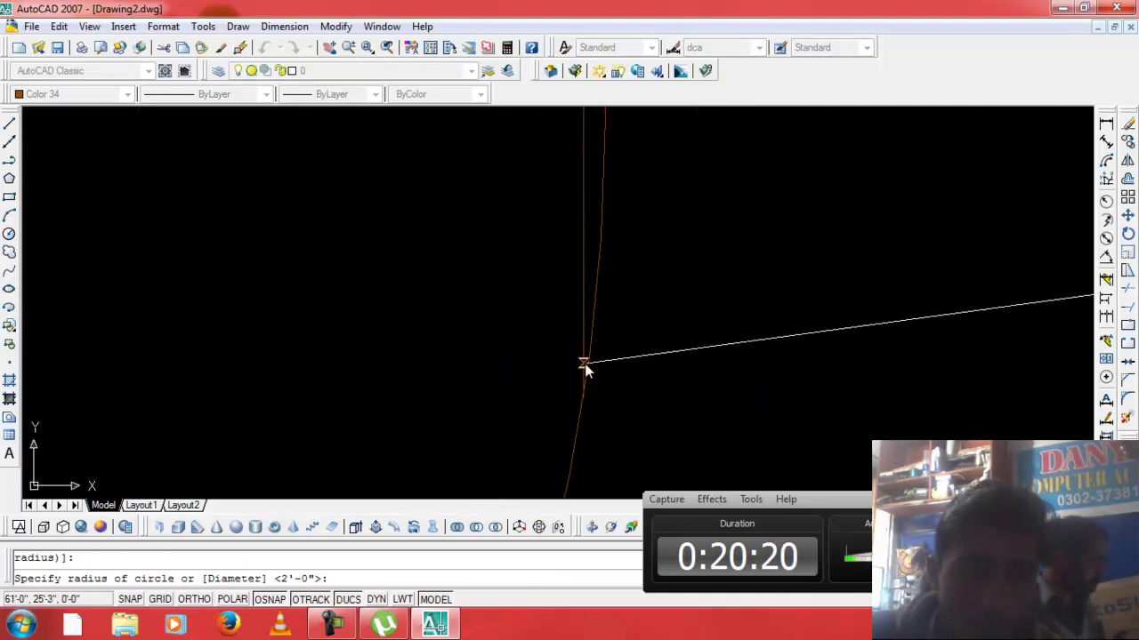
pyautogui.click(583, 389)
pyautogui.scroll(-2, 587, 383)
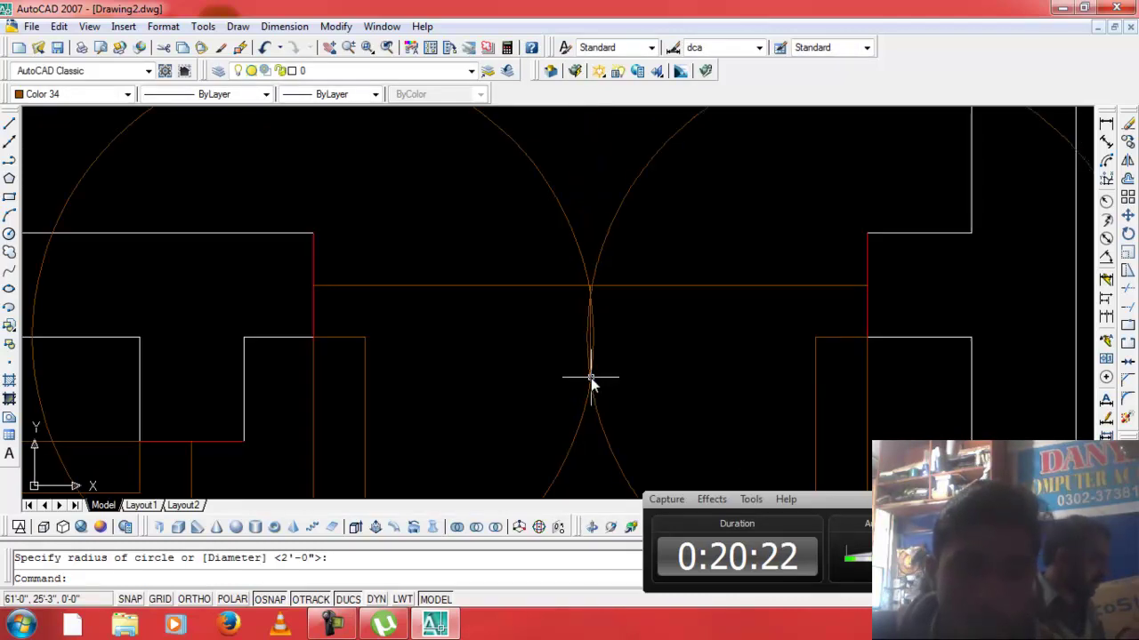
pyautogui.scroll(-1, 592, 376)
pyautogui.press('Escape')
# Trim away the upper arcs and outer pieces of both door circles.
pyautogui.write('r')
pyautogui.press('Return')
pyautogui.press('Return')
pyautogui.click(647, 298)
pyautogui.click(576, 293)
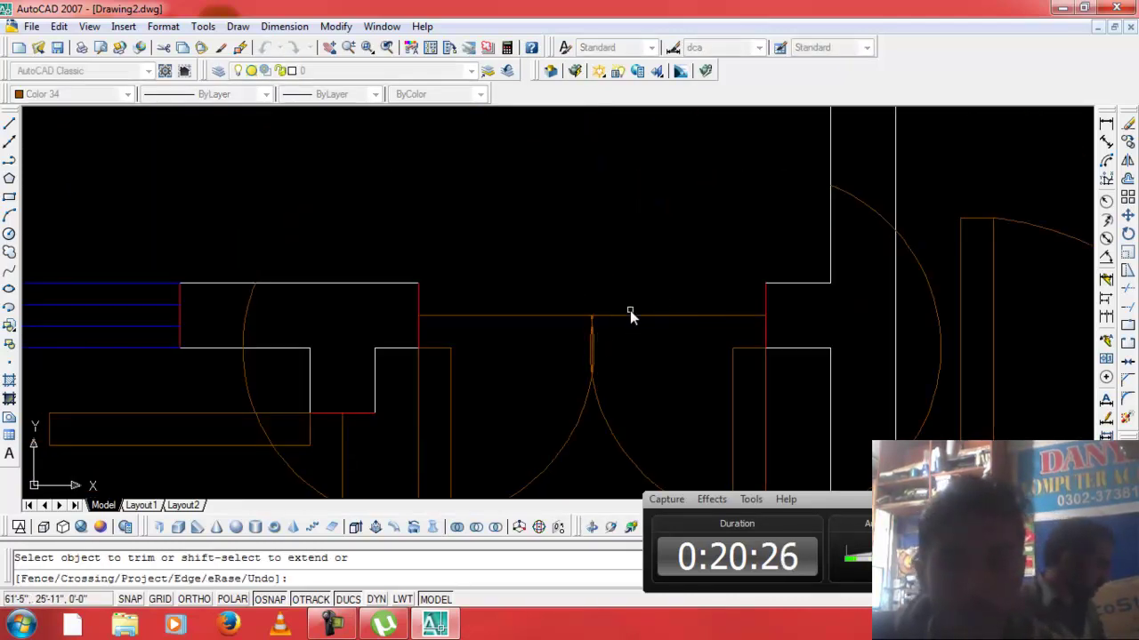
pyautogui.scroll(-2, 471, 392)
pyautogui.scroll(2, 579, 431)
pyautogui.scroll(2, 629, 471)
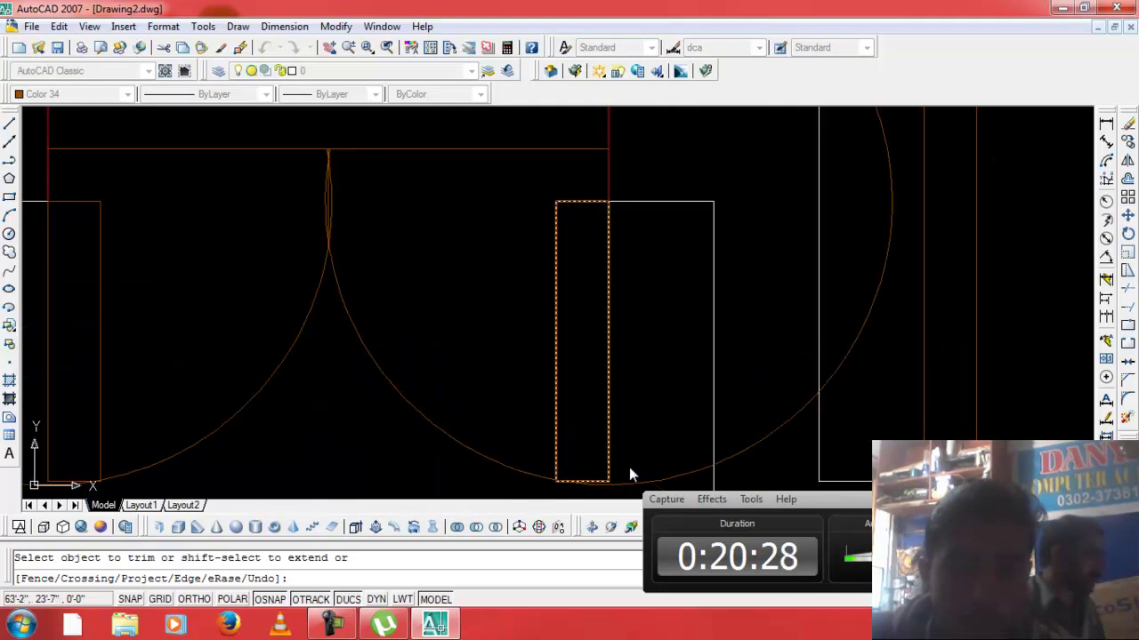
pyautogui.click(648, 477)
pyautogui.scroll(-2, 355, 466)
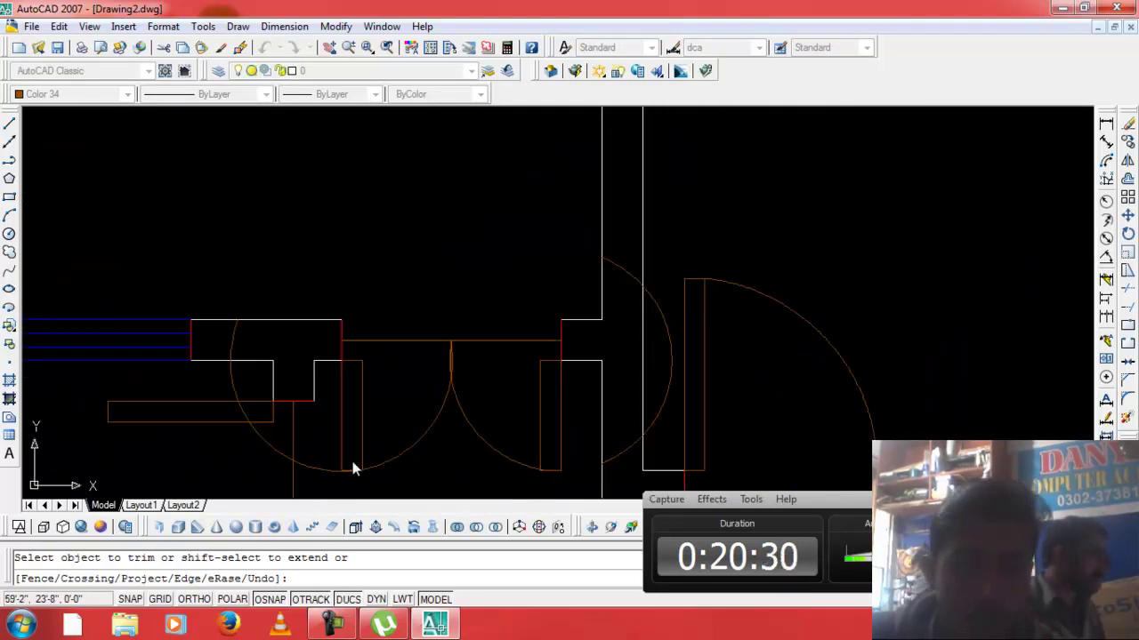
pyautogui.scroll(2, 370, 487)
pyautogui.click(352, 481)
pyautogui.press('Escape')
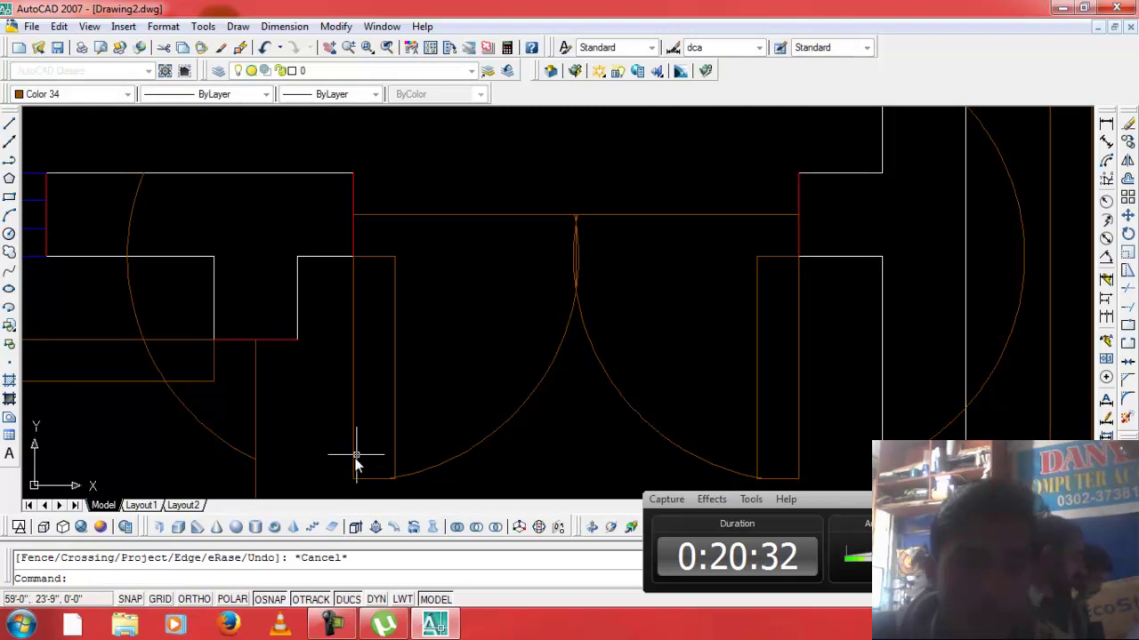
# Erase the two leftover arcs on the left and right.
pyautogui.click(175, 432)
pyautogui.click(151, 409)
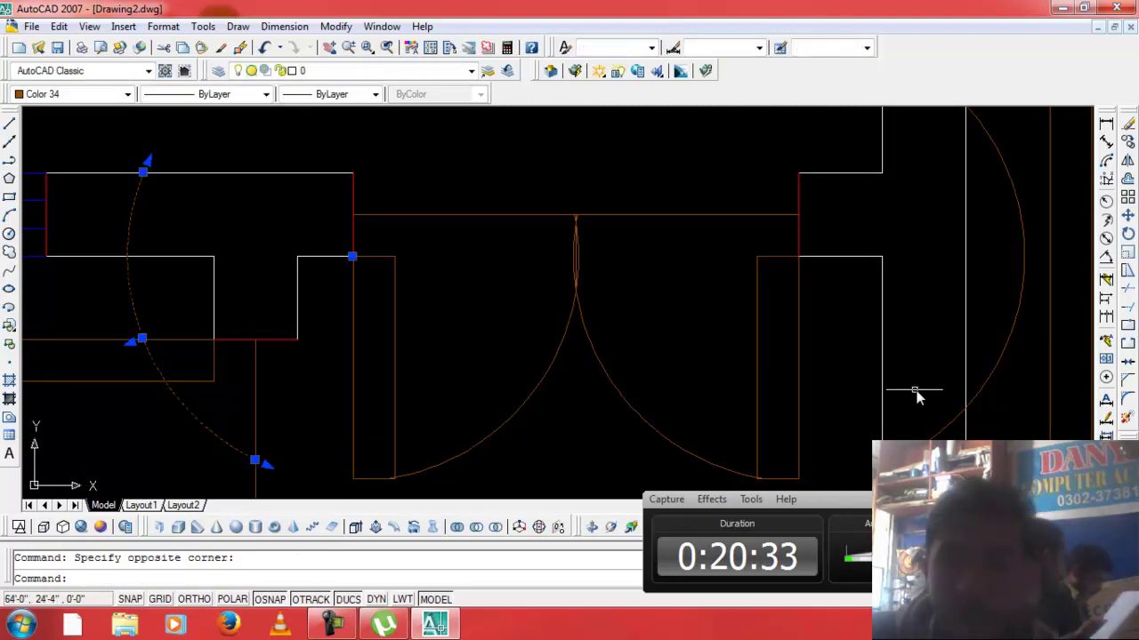
pyautogui.click(982, 387)
pyautogui.press('Delete')
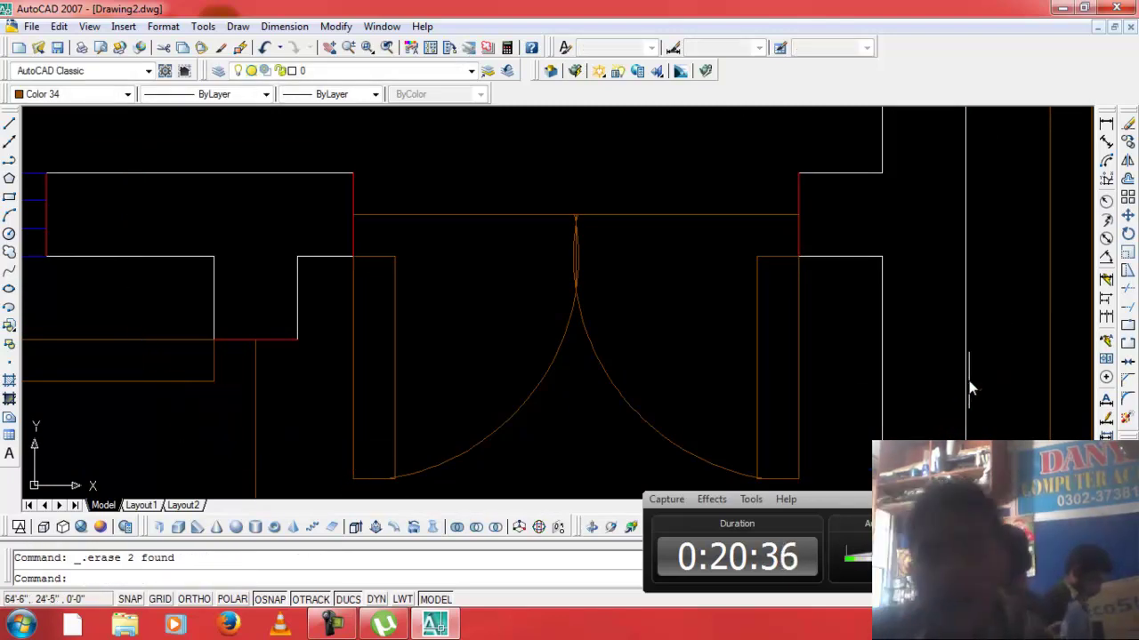
pyautogui.scroll(-2, 972, 388)
pyautogui.scroll(5, 961, 382)
pyautogui.scroll(1, 662, 222)
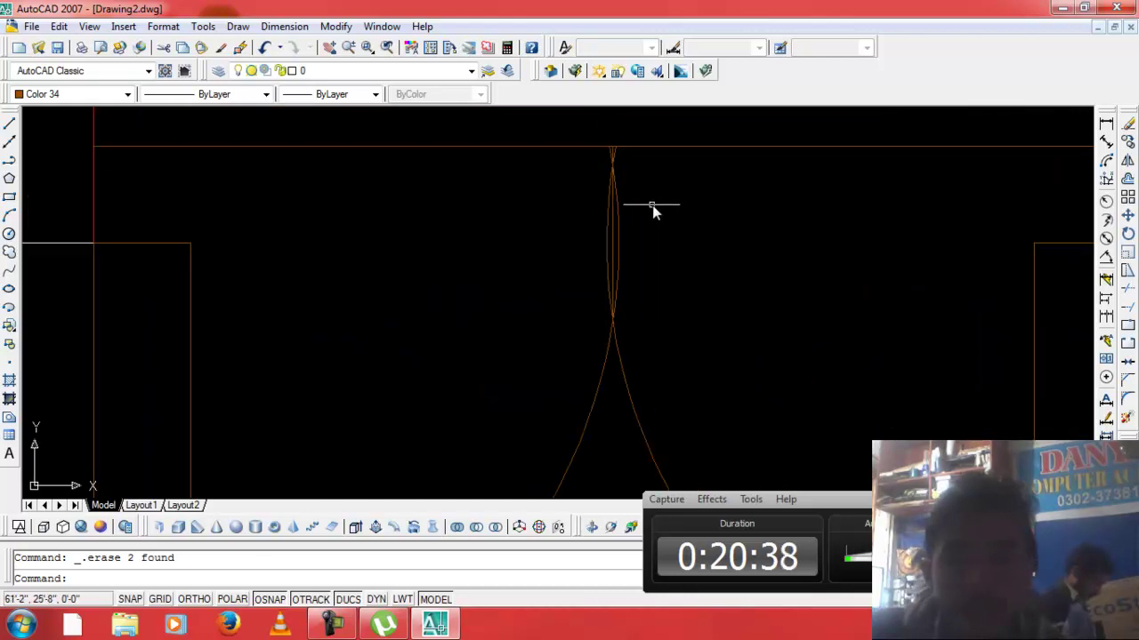
# Trim the small arc lens pieces at the doorway's centre.
pyautogui.write('r')
pyautogui.press('Return')
pyautogui.press('Return')
pyautogui.click(620, 242)
pyautogui.click(608, 244)
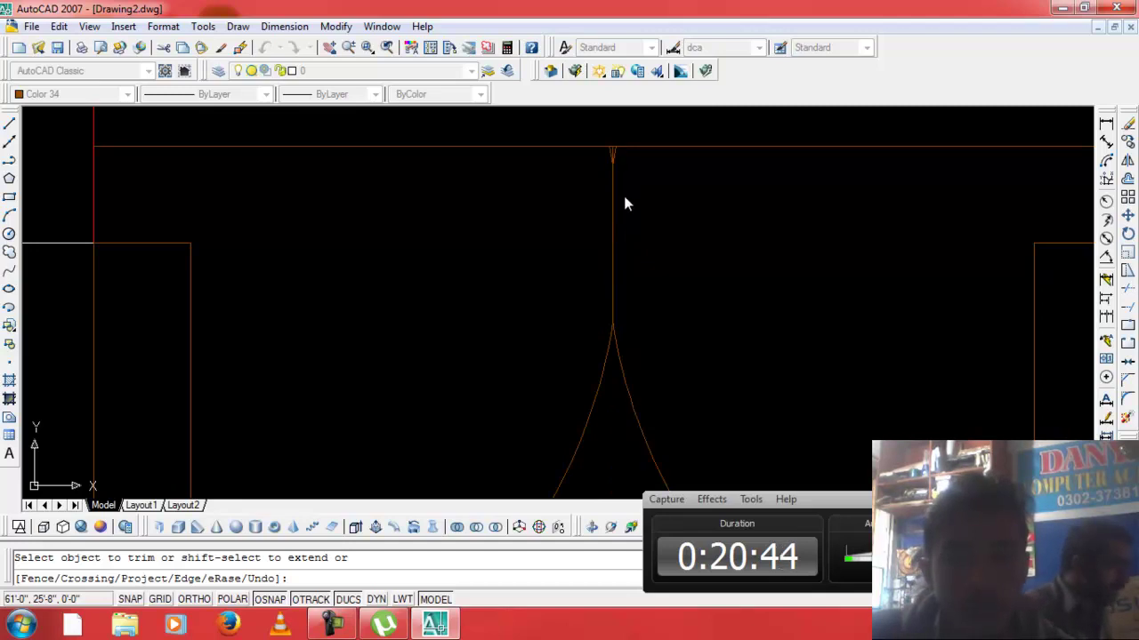
pyautogui.press('Escape')
# Erase the slanted and vertical stray lines at the doorway's centre.
pyautogui.click(656, 138)
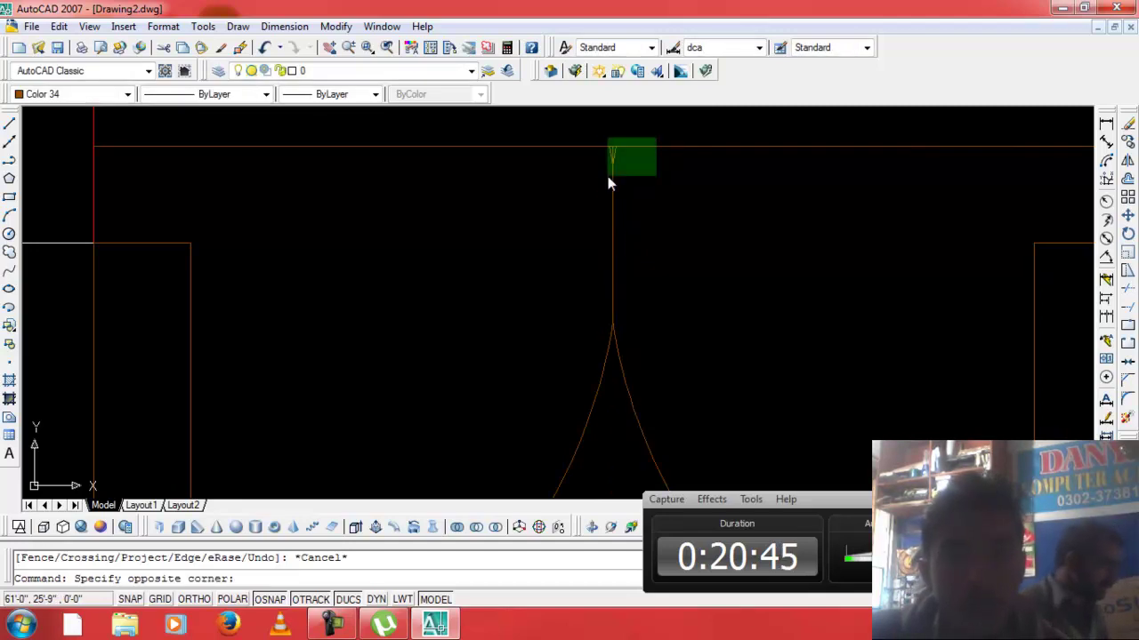
pyautogui.click(665, 189)
pyautogui.click(668, 198)
pyautogui.click(587, 224)
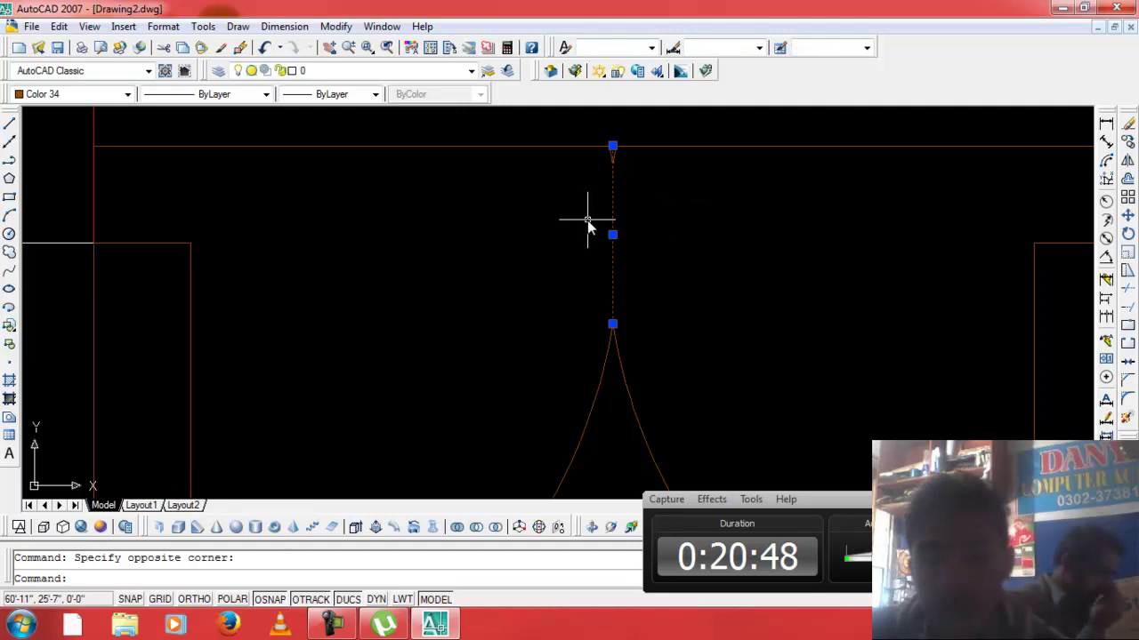
pyautogui.press('Escape')
pyautogui.scroll(1, 613, 150)
pyautogui.scroll(-2, 614, 151)
pyautogui.click(610, 152)
pyautogui.click(563, 178)
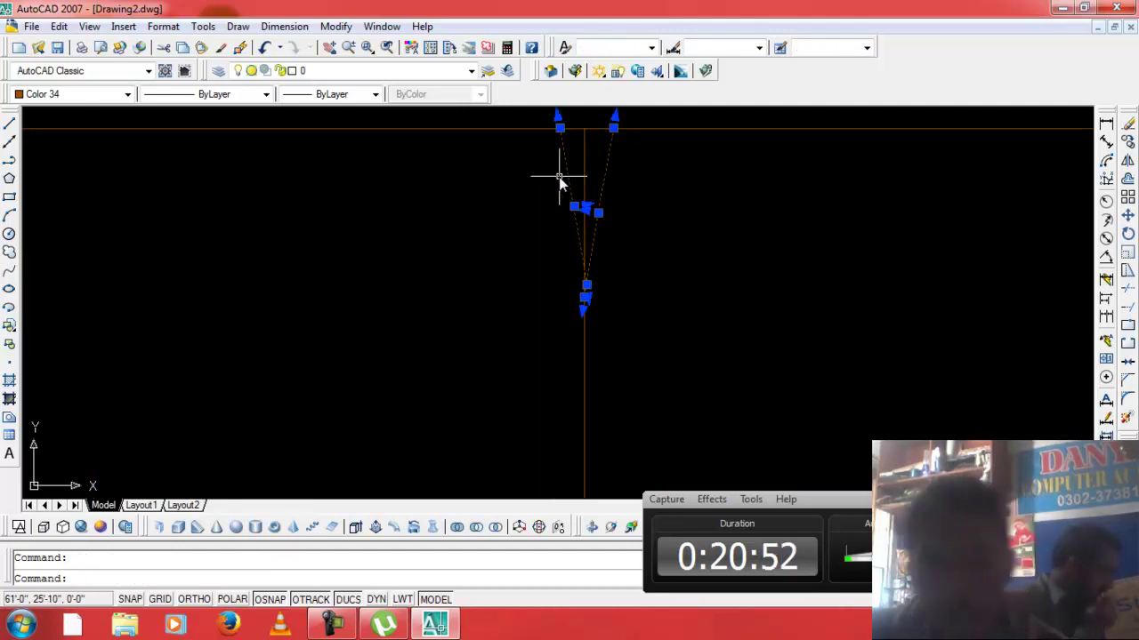
pyautogui.press('Delete')
pyautogui.scroll(-3, 581, 181)
pyautogui.scroll(-1, 671, 221)
pyautogui.scroll(4, 623, 219)
pyautogui.scroll(2, 556, 200)
pyautogui.scroll(1, 550, 203)
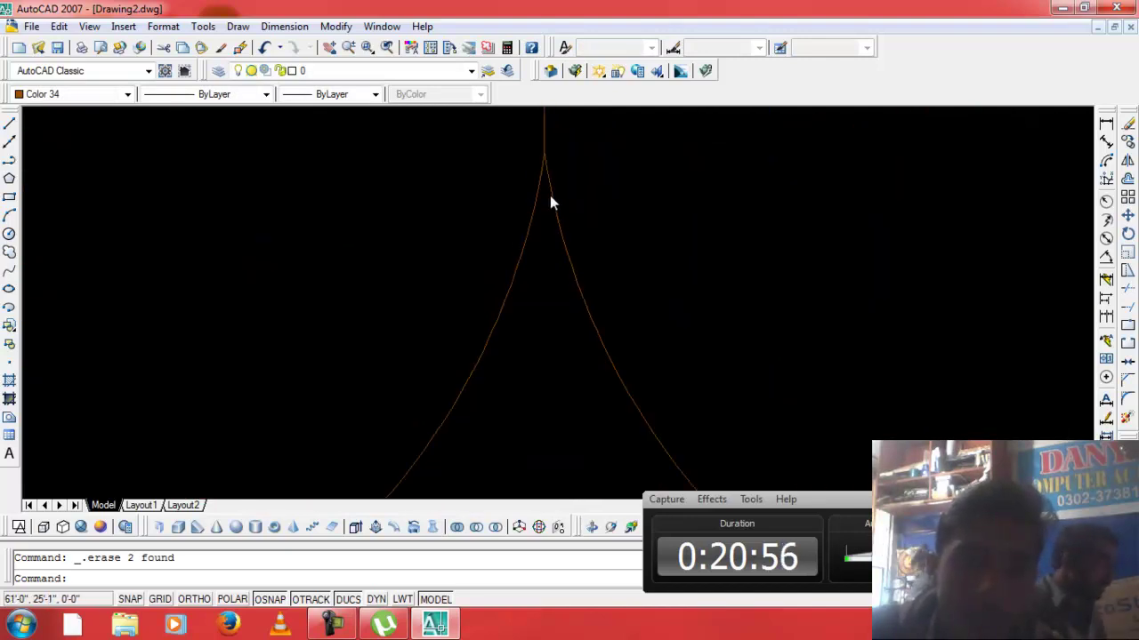
pyautogui.scroll(-5, 549, 203)
pyautogui.scroll(-2, 582, 200)
pyautogui.scroll(-2, 596, 213)
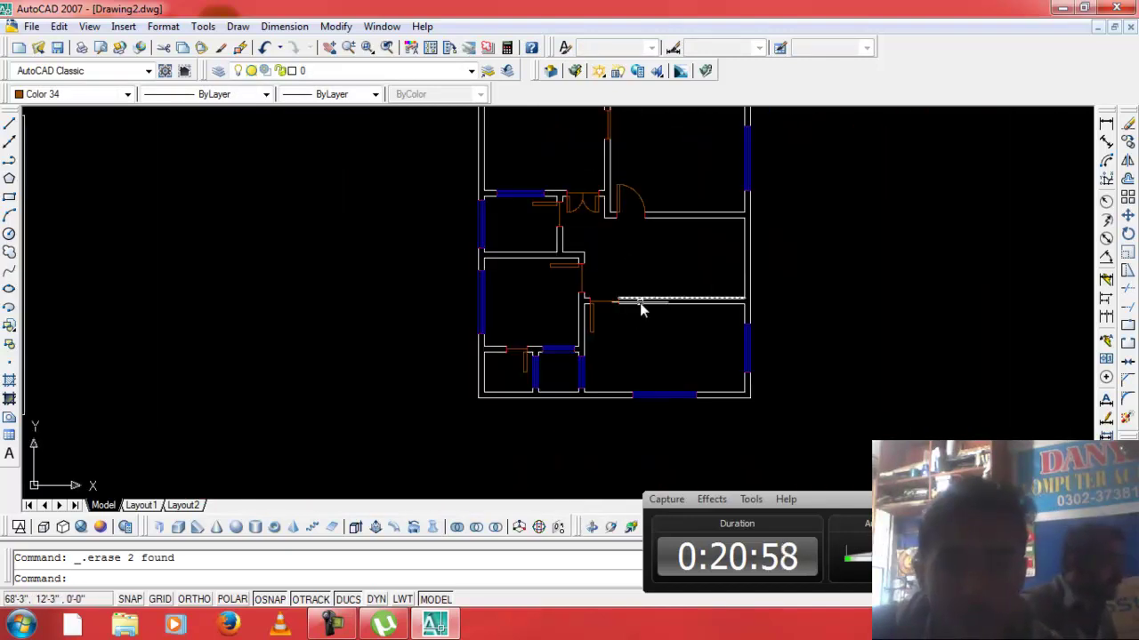
# Draw two circles centred on the upper doors' hinges, with radii reaching each door leaf's end.
pyautogui.scroll(3, 639, 303)
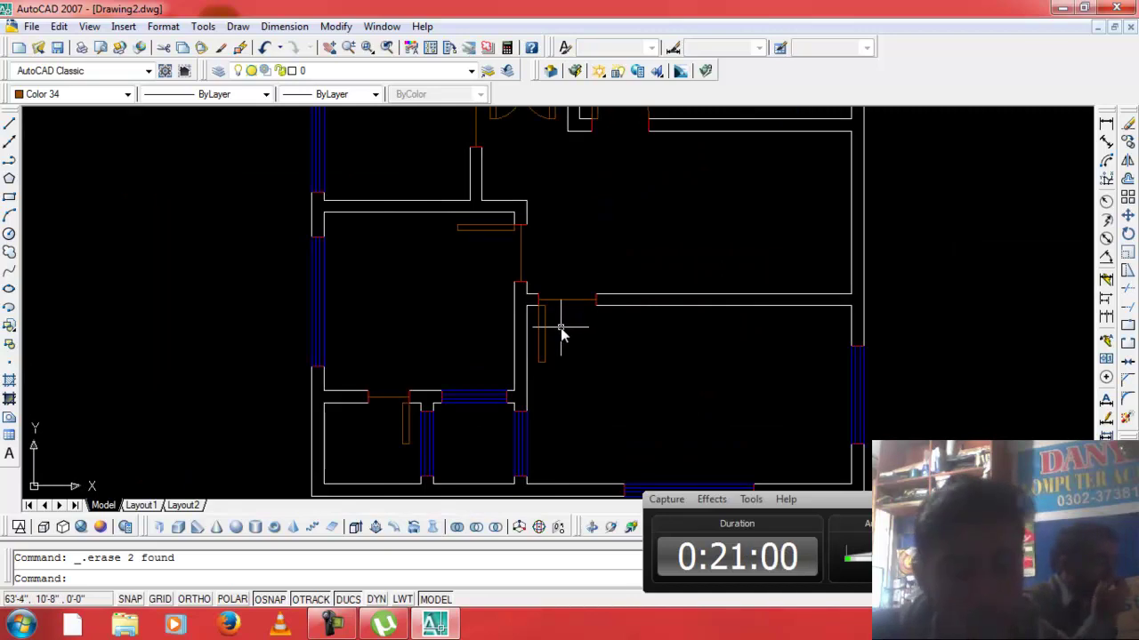
pyautogui.write('c')
pyautogui.press('Return')
pyautogui.scroll(4, 547, 325)
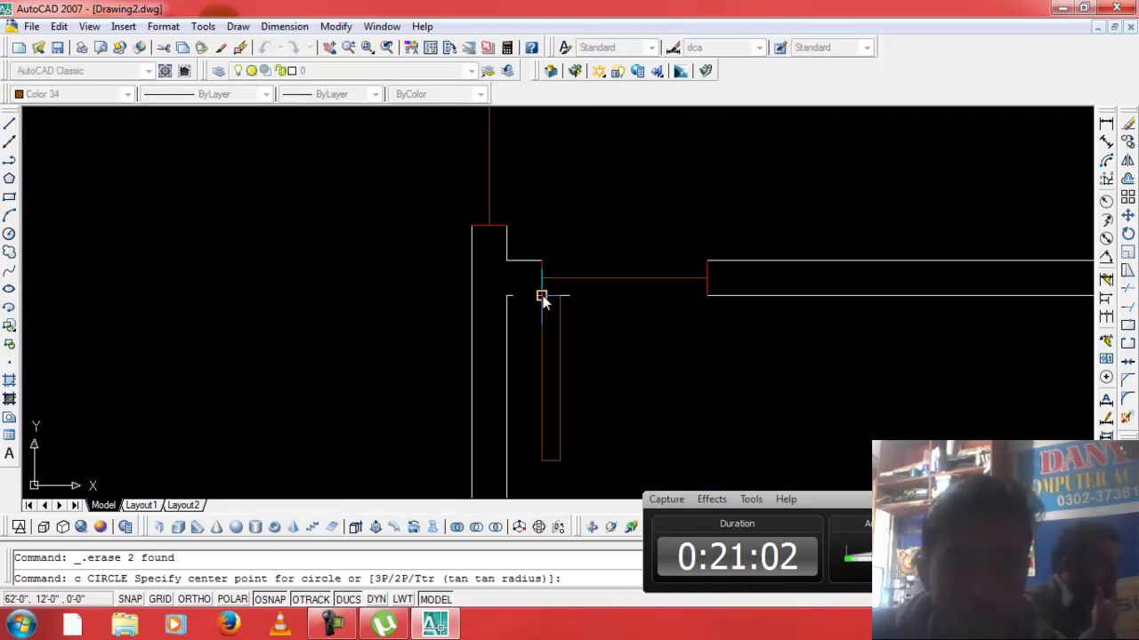
pyautogui.click(541, 296)
pyautogui.click(541, 461)
pyautogui.scroll(-3, 547, 429)
pyautogui.scroll(3, 511, 292)
pyautogui.press('Return')
pyautogui.click(537, 270)
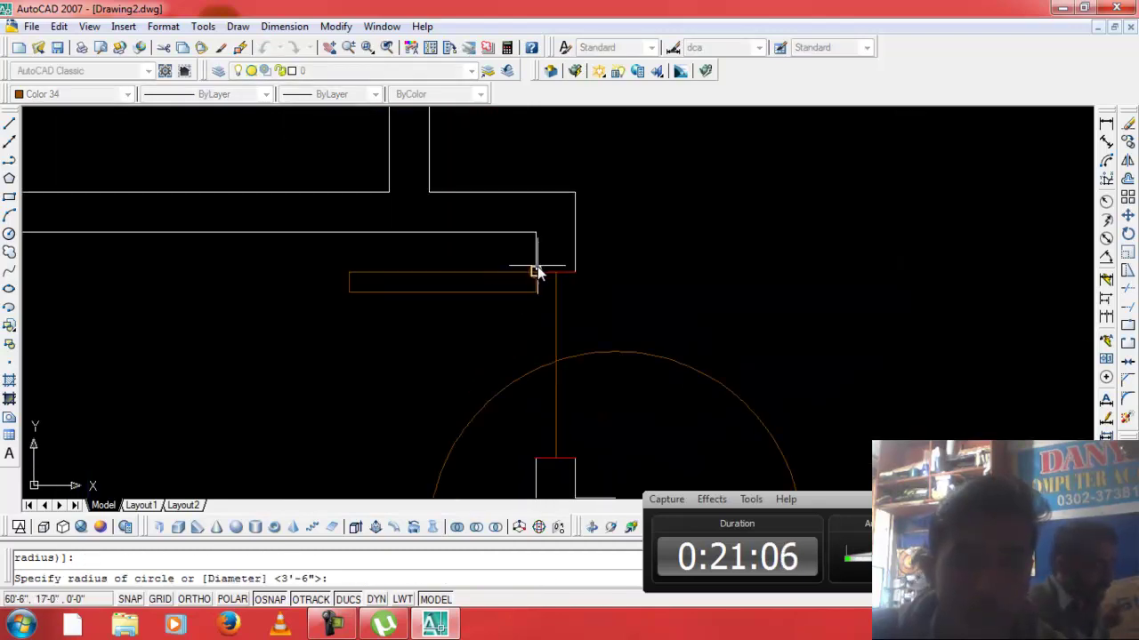
pyautogui.click(348, 271)
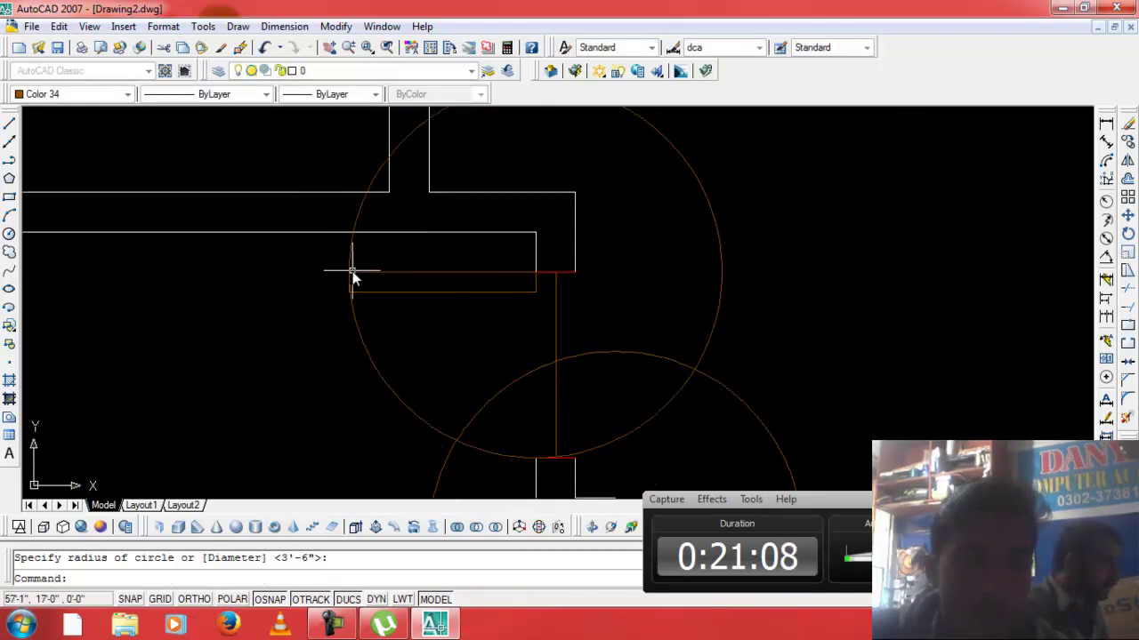
pyautogui.press('Escape')
# Trim the lower circle's inner arc, its right portion and the pieces crossing the wall.
pyautogui.write('r')
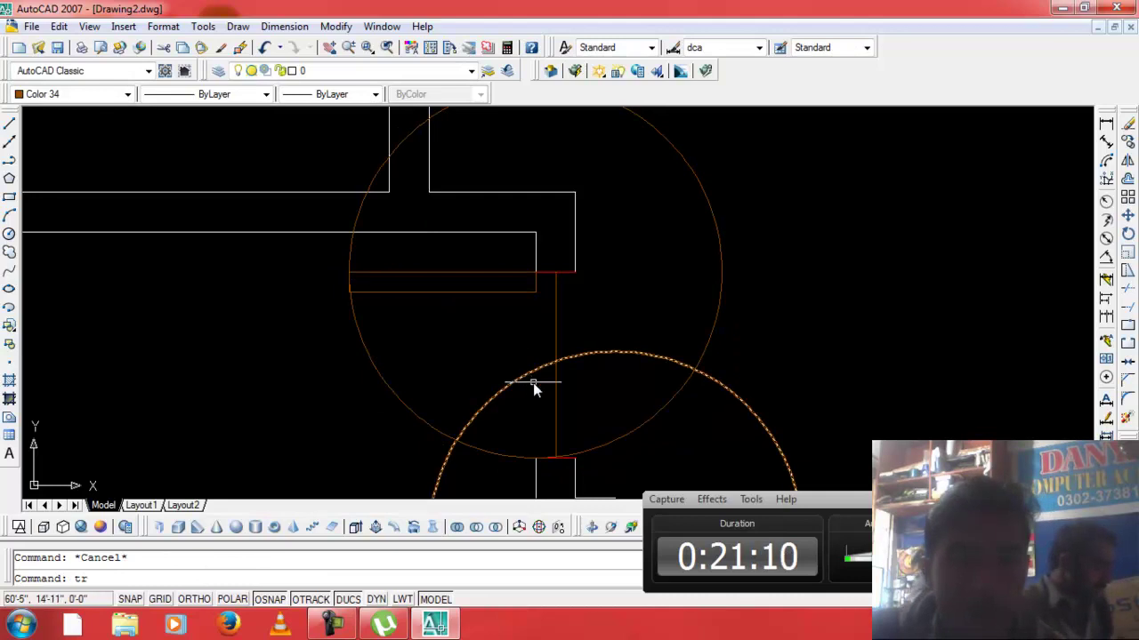
pyautogui.press('Return')
pyautogui.press('Return')
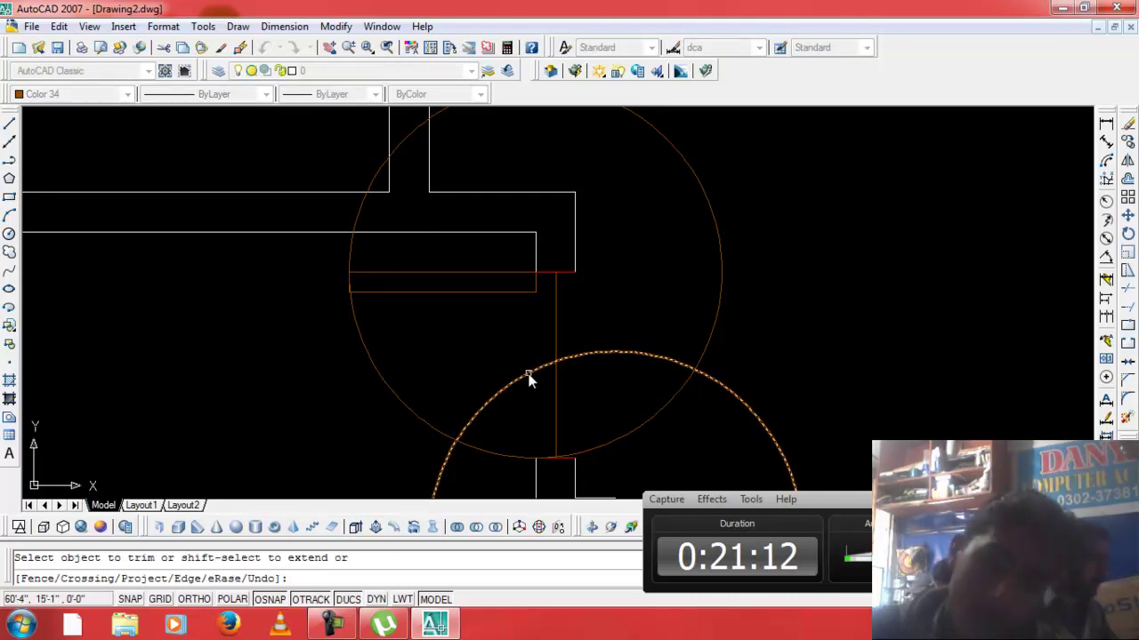
pyautogui.click(598, 360)
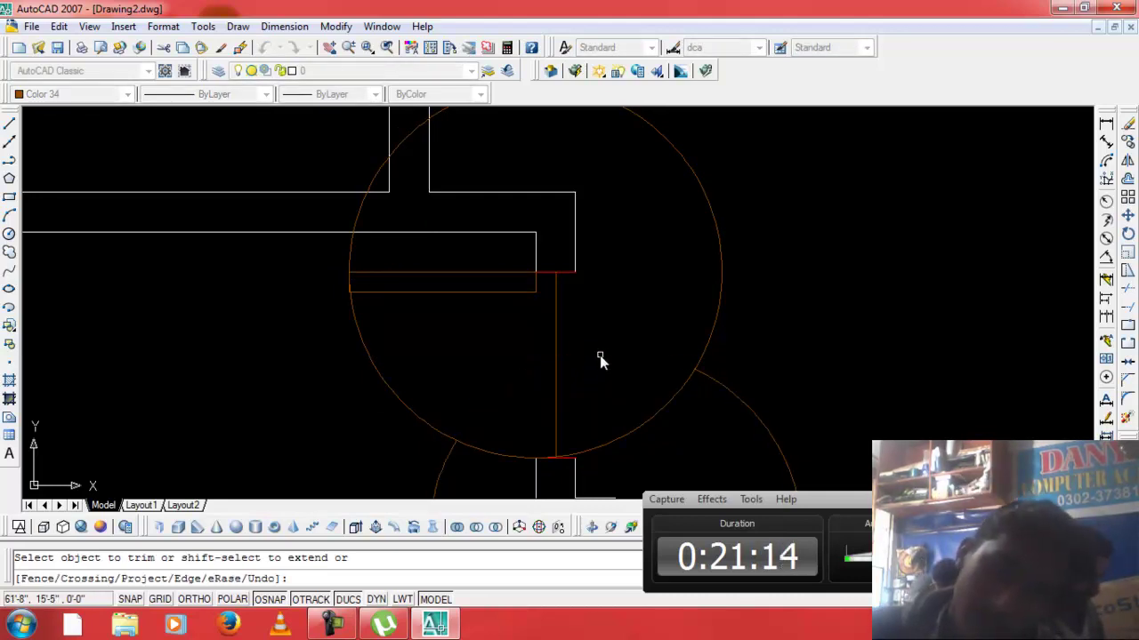
pyautogui.scroll(-1, 585, 366)
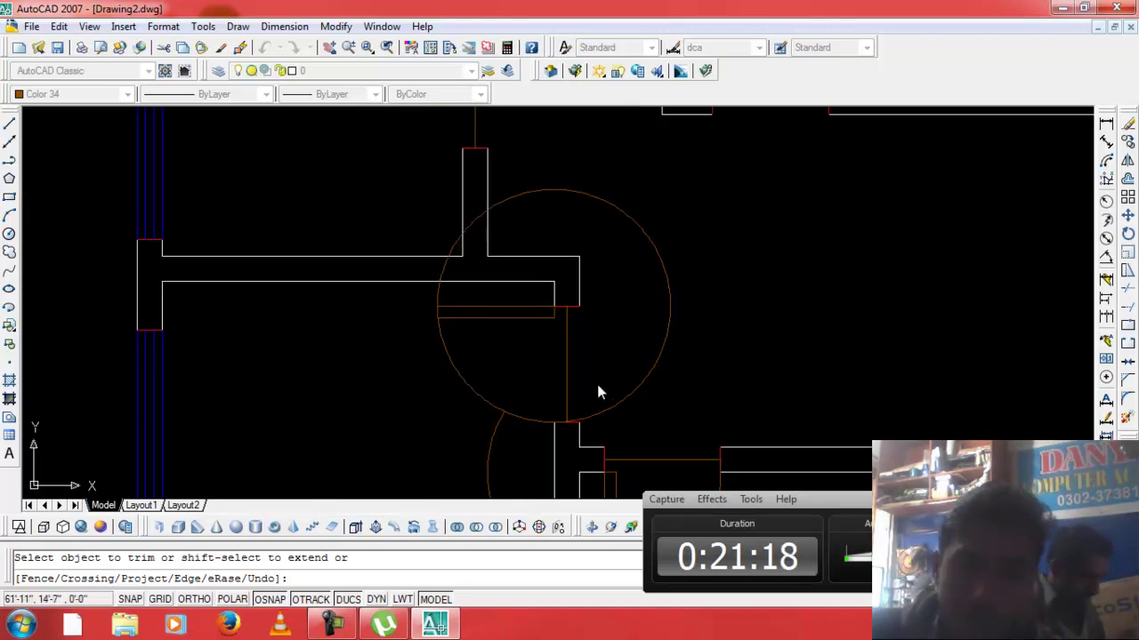
pyautogui.click(615, 405)
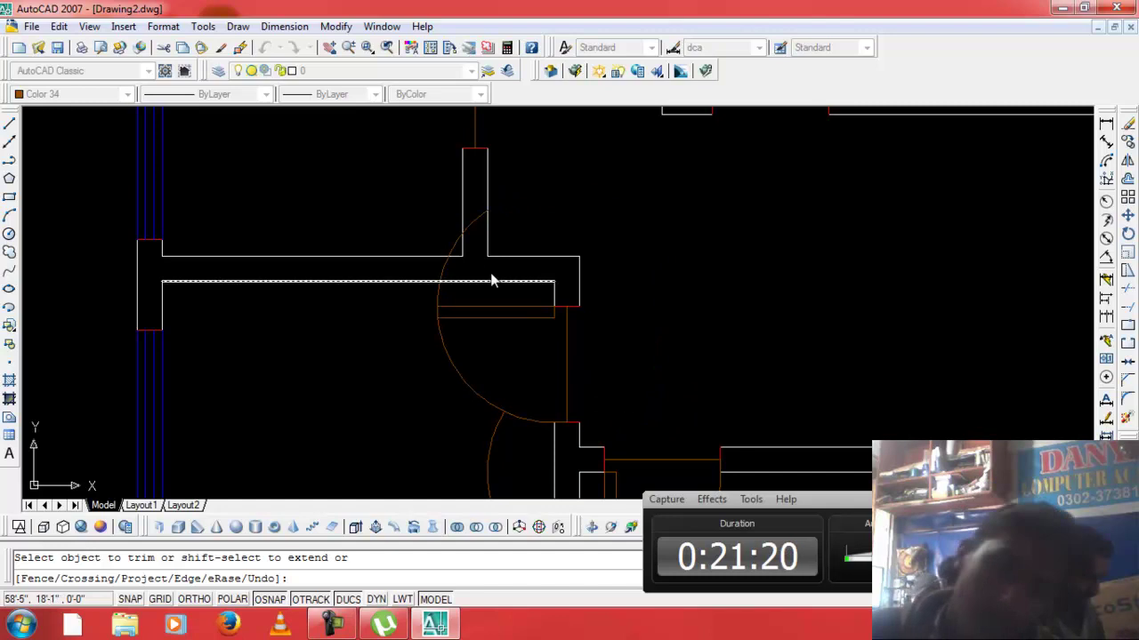
pyautogui.click(481, 221)
pyautogui.click(481, 221)
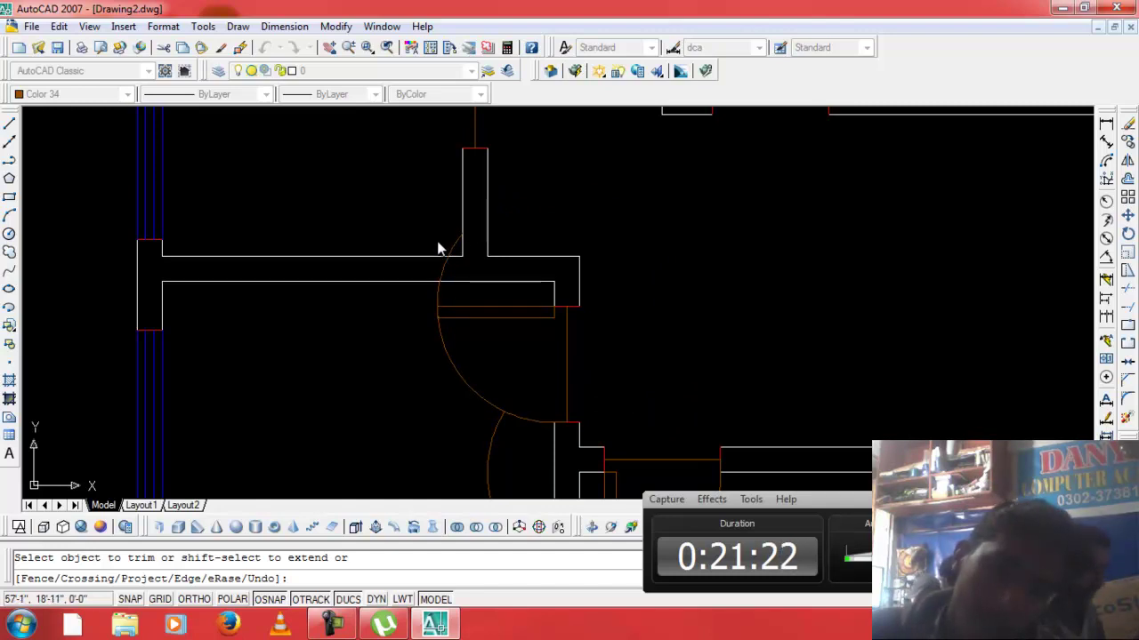
pyautogui.click(454, 250)
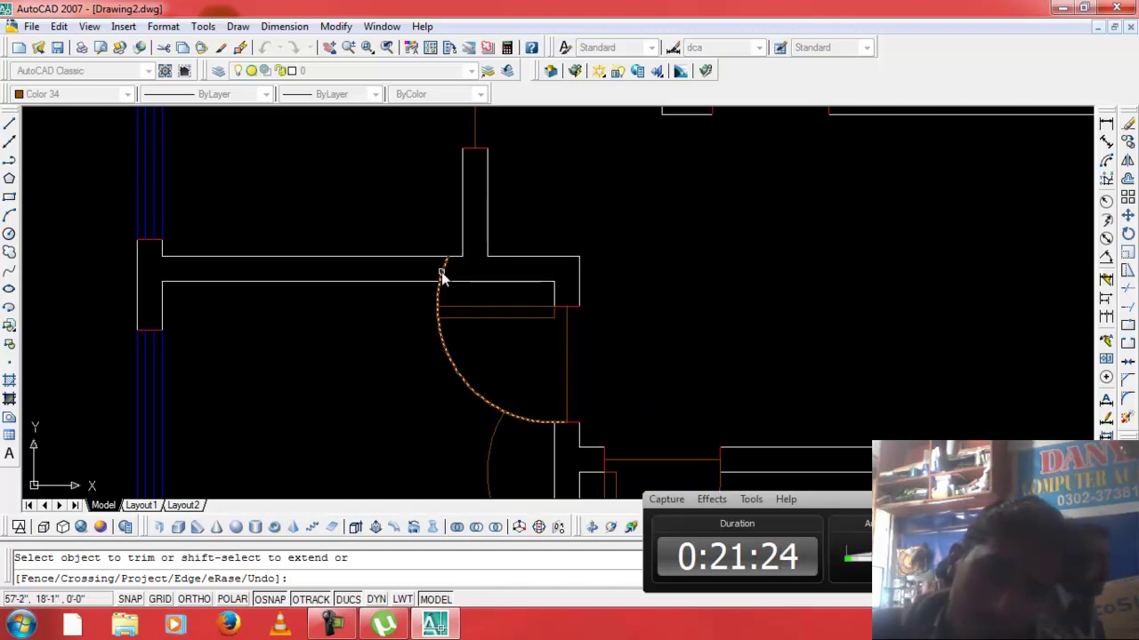
# Trim the remaining arc piece left of the wall line, leaving a clean quarter swing arc.
pyautogui.click(490, 436)
pyautogui.click(516, 445)
pyautogui.scroll(-3, 703, 412)
pyautogui.scroll(-2, 703, 412)
pyautogui.scroll(1, 703, 412)
pyautogui.scroll(-1, 703, 411)
pyautogui.scroll(2, 685, 463)
pyautogui.scroll(2, 590, 476)
pyautogui.scroll(2, 620, 480)
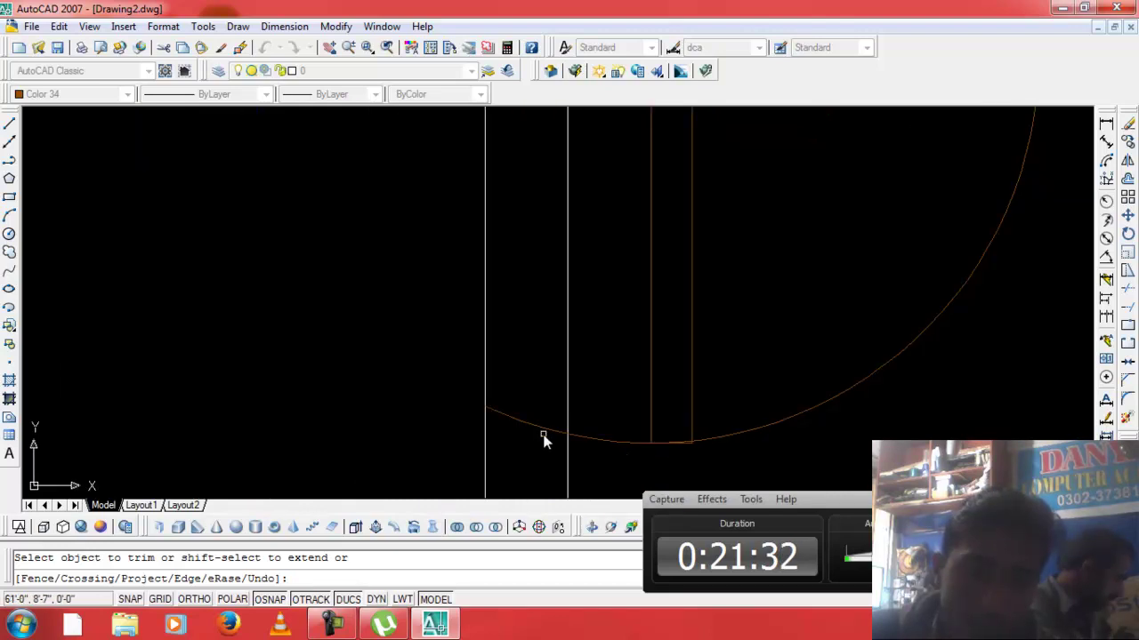
pyautogui.click(614, 441)
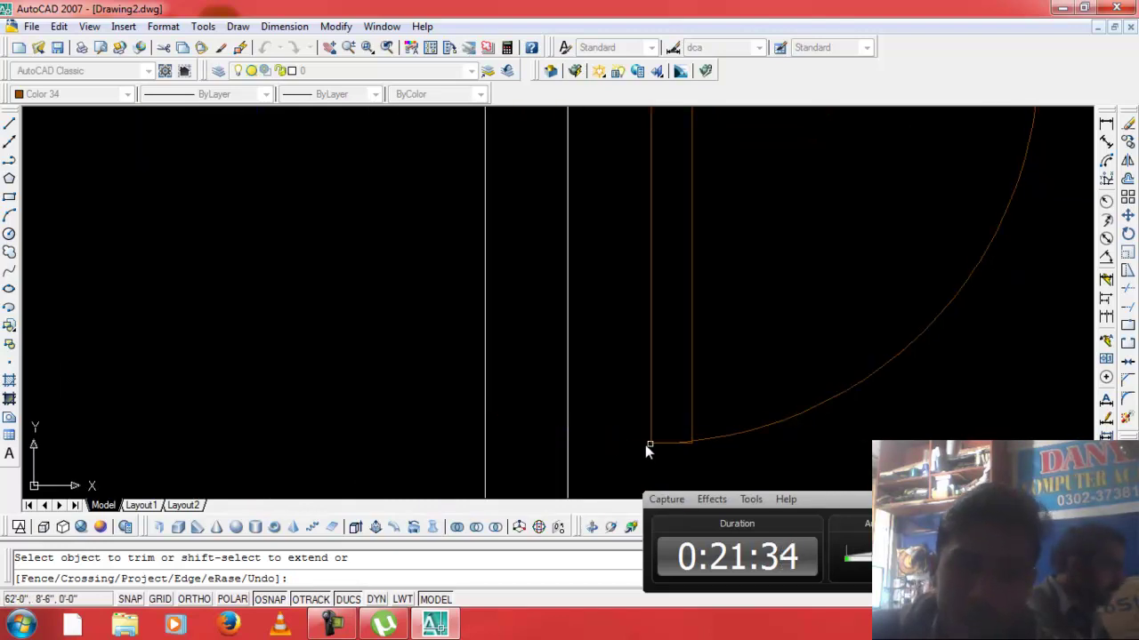
pyautogui.scroll(-4, 646, 446)
pyautogui.scroll(2, 666, 436)
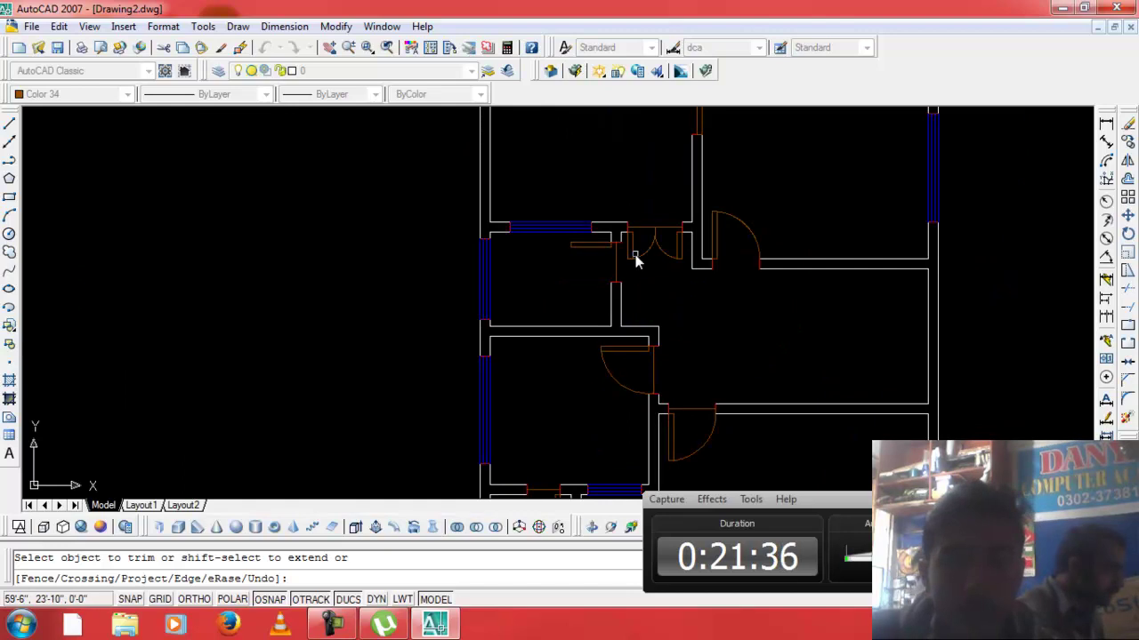
pyautogui.press('Escape')
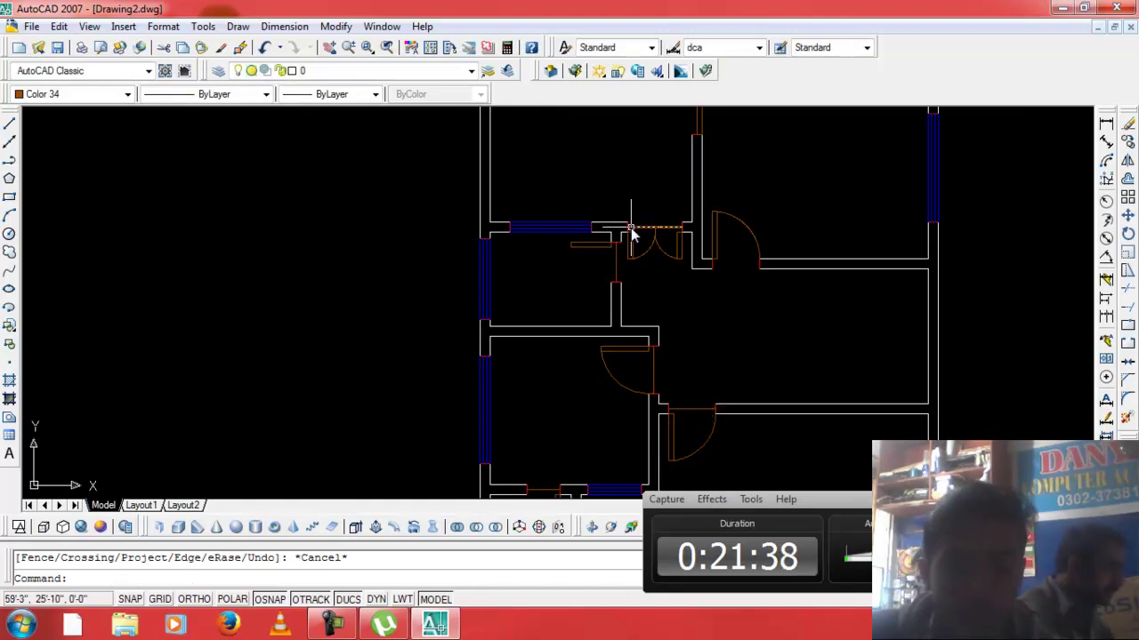
# Draw a circle at the upper-left doorway corner and trim it to a quarter door swing.
pyautogui.write('c')
pyautogui.press('Return')
pyautogui.scroll(4, 573, 231)
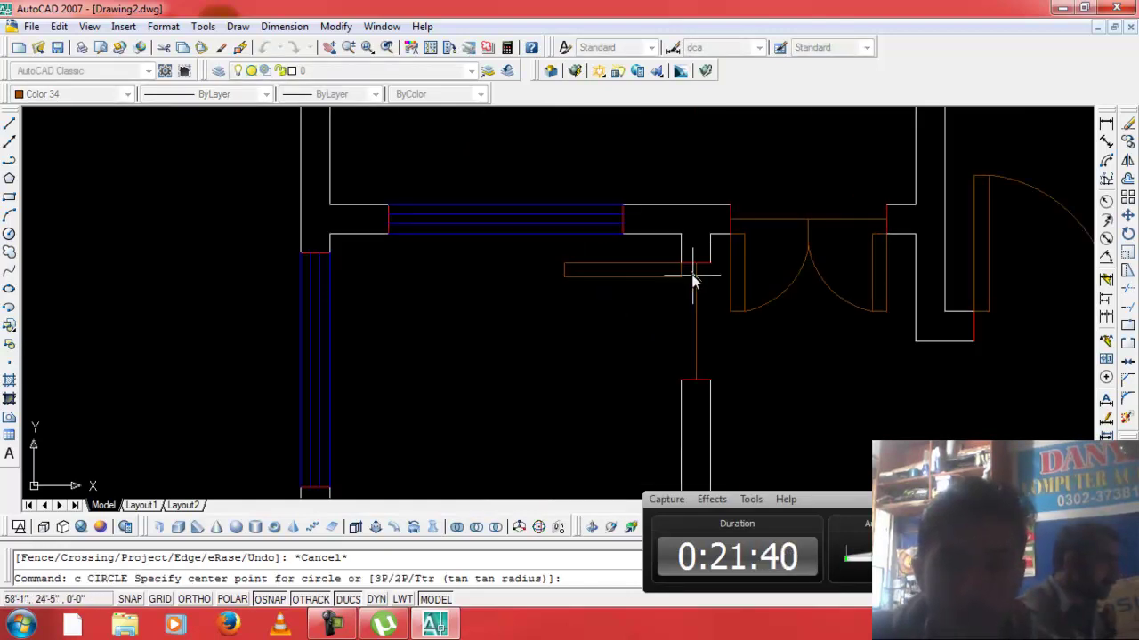
pyautogui.click(681, 265)
pyautogui.click(563, 263)
pyautogui.press('Escape')
pyautogui.write('r')
pyautogui.press('Return')
pyautogui.press('Return')
pyautogui.click(634, 167)
pyautogui.click(567, 250)
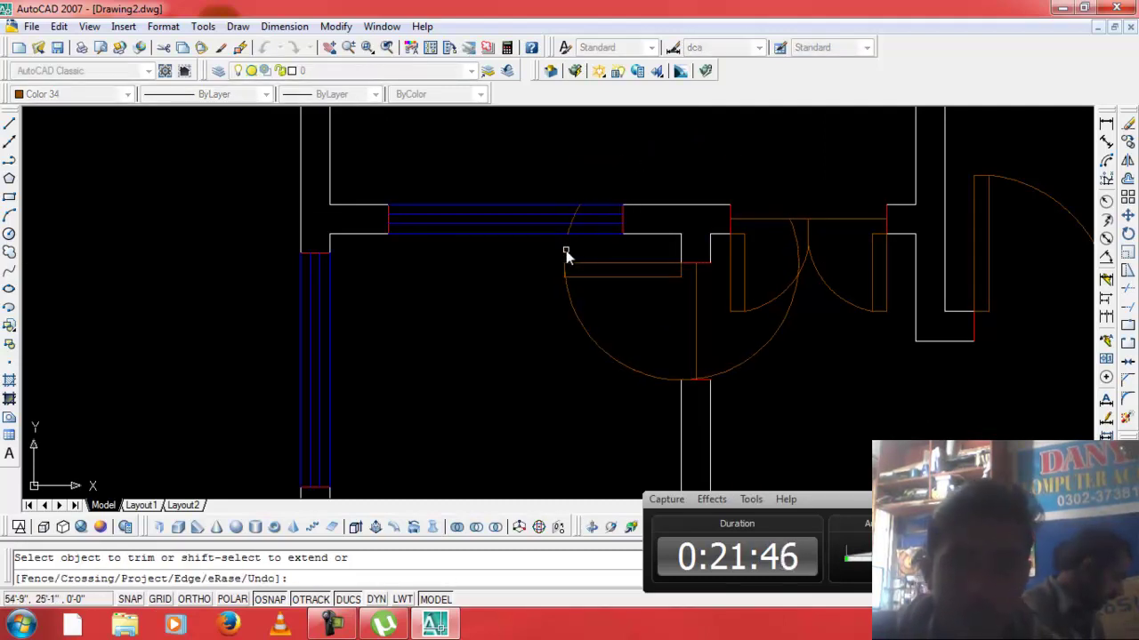
pyautogui.click(729, 367)
pyautogui.press('Escape')
# Erase the leftover arc pieces and the three stray door lines.
pyautogui.click(796, 233)
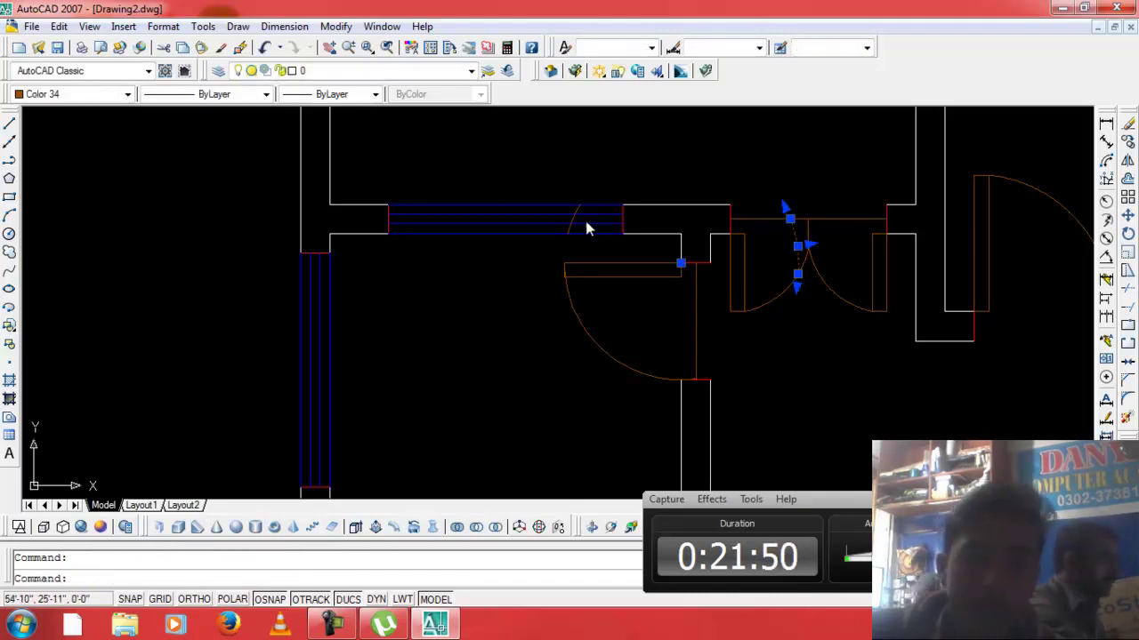
pyautogui.press('Delete')
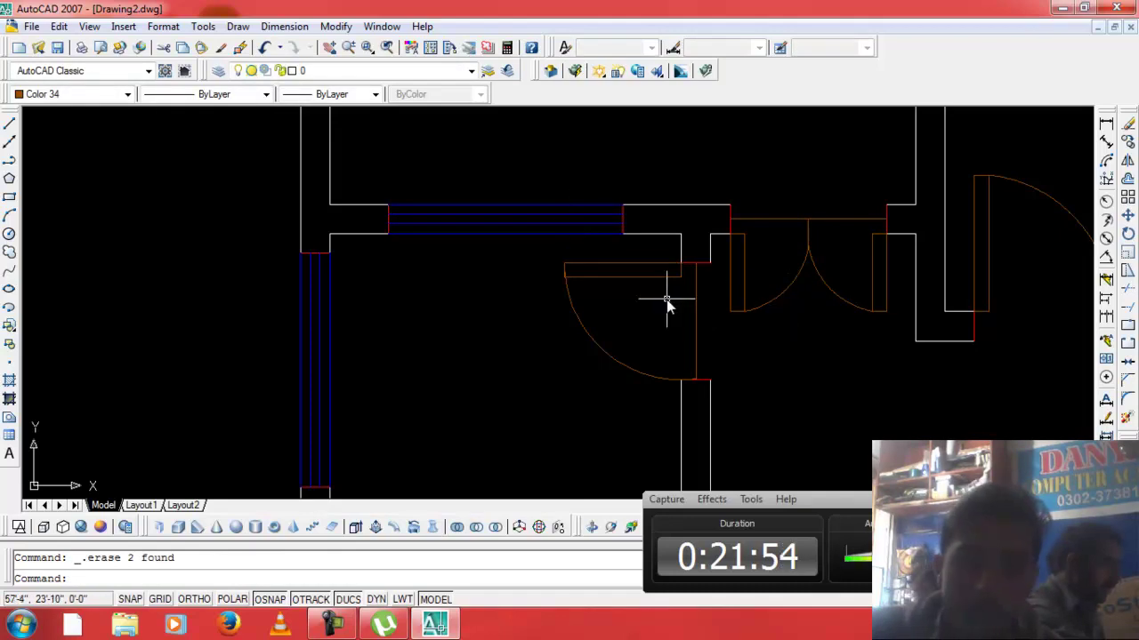
pyautogui.click(701, 310)
pyautogui.click(688, 323)
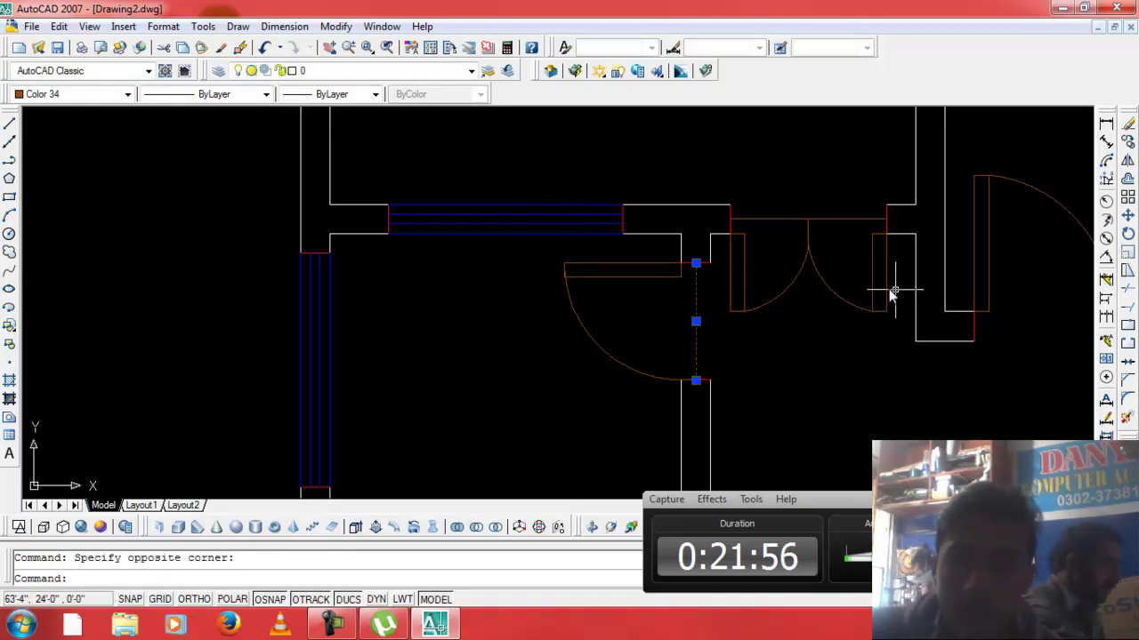
pyautogui.scroll(-3, 983, 333)
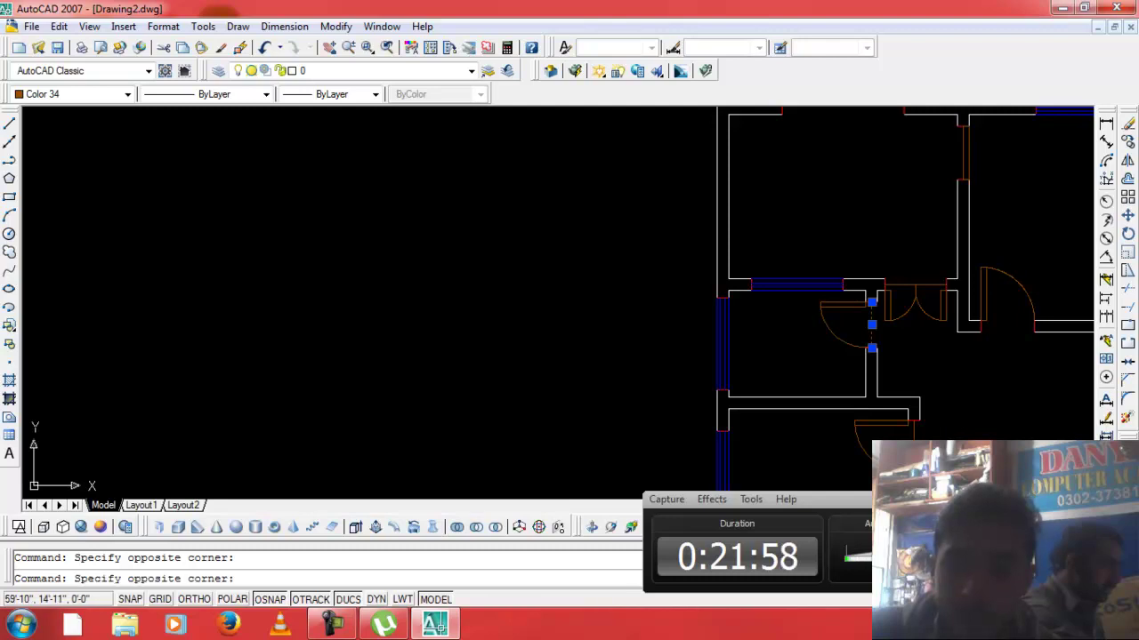
pyautogui.scroll(-2, 988, 514)
pyautogui.scroll(4, 989, 515)
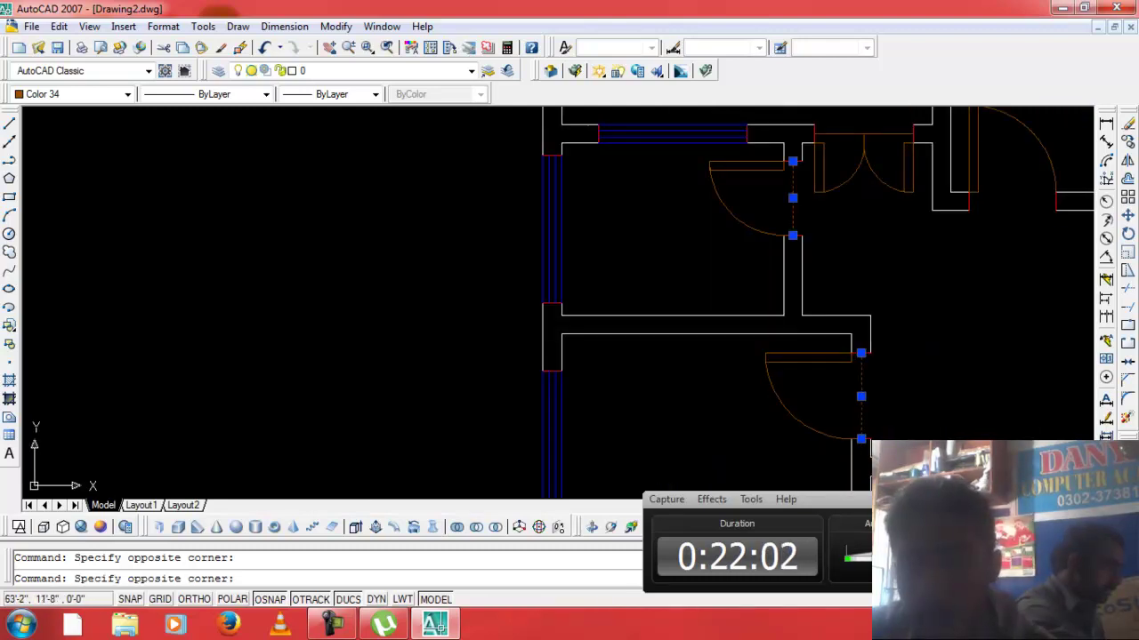
pyautogui.press('Delete')
pyautogui.scroll(-3, 991, 462)
pyautogui.scroll(1, 928, 373)
pyautogui.scroll(2, 919, 394)
pyautogui.scroll(1, 919, 394)
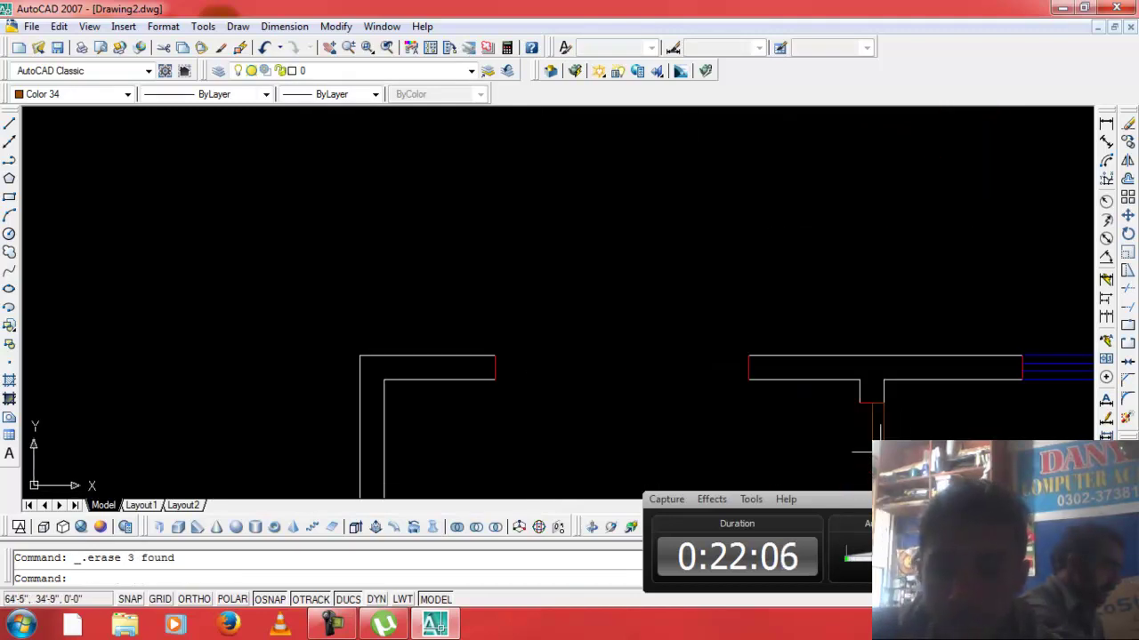
# Rotate the lower opening's door leaf about the wall corner so it lies horizontally.
pyautogui.click(879, 449)
pyautogui.scroll(1, 885, 449)
pyautogui.write('o')
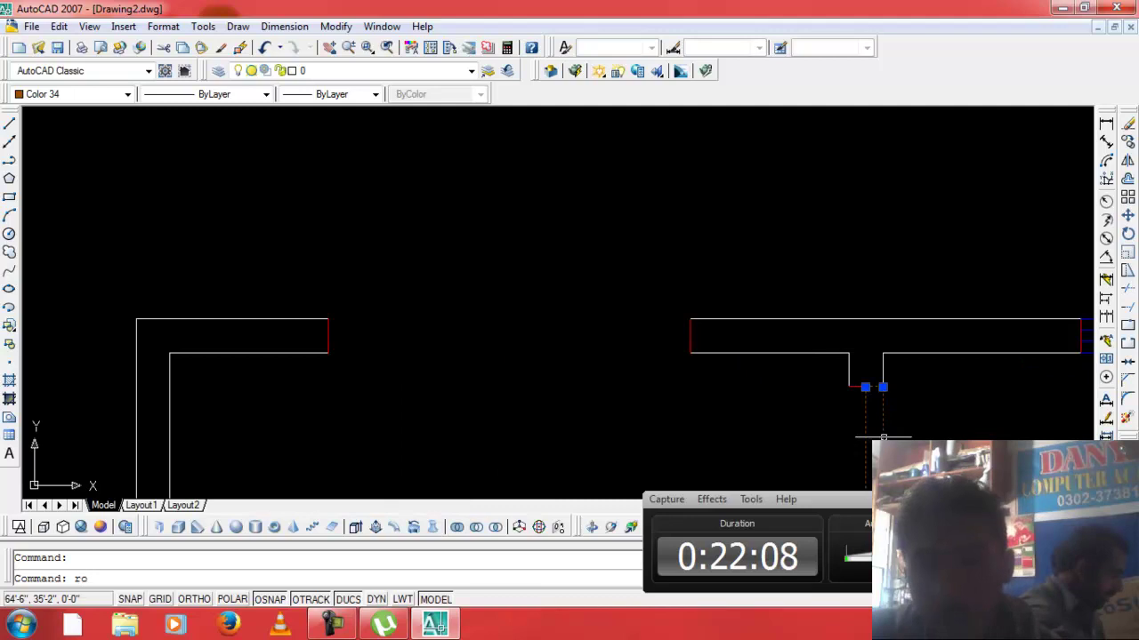
pyautogui.press('Return')
pyautogui.click(865, 387)
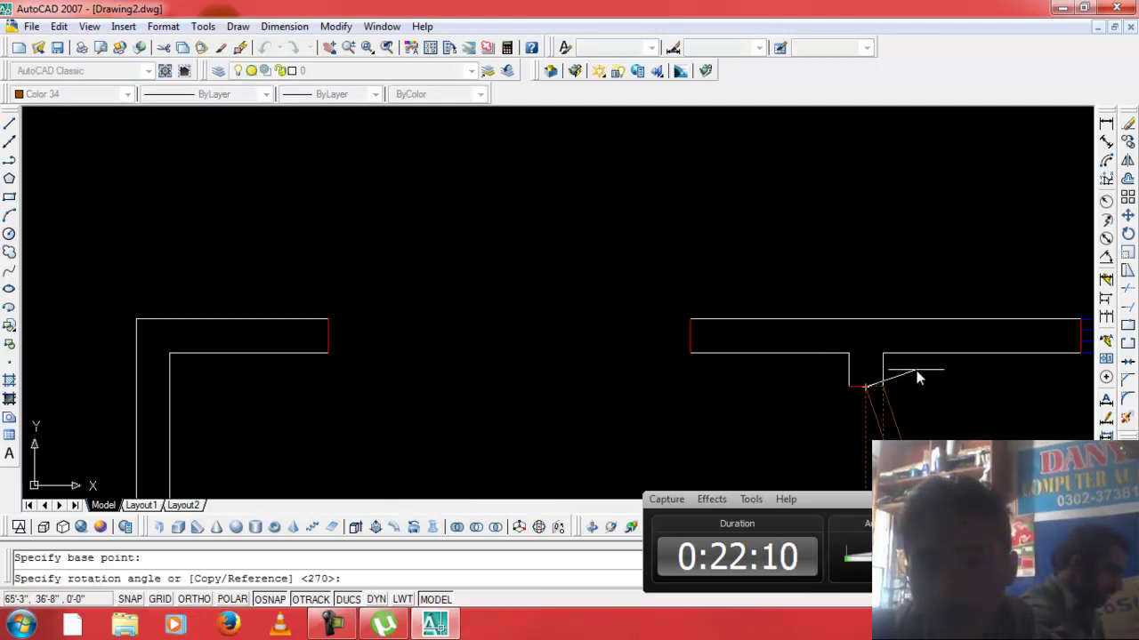
pyautogui.press('Escape')
pyautogui.press('Return')
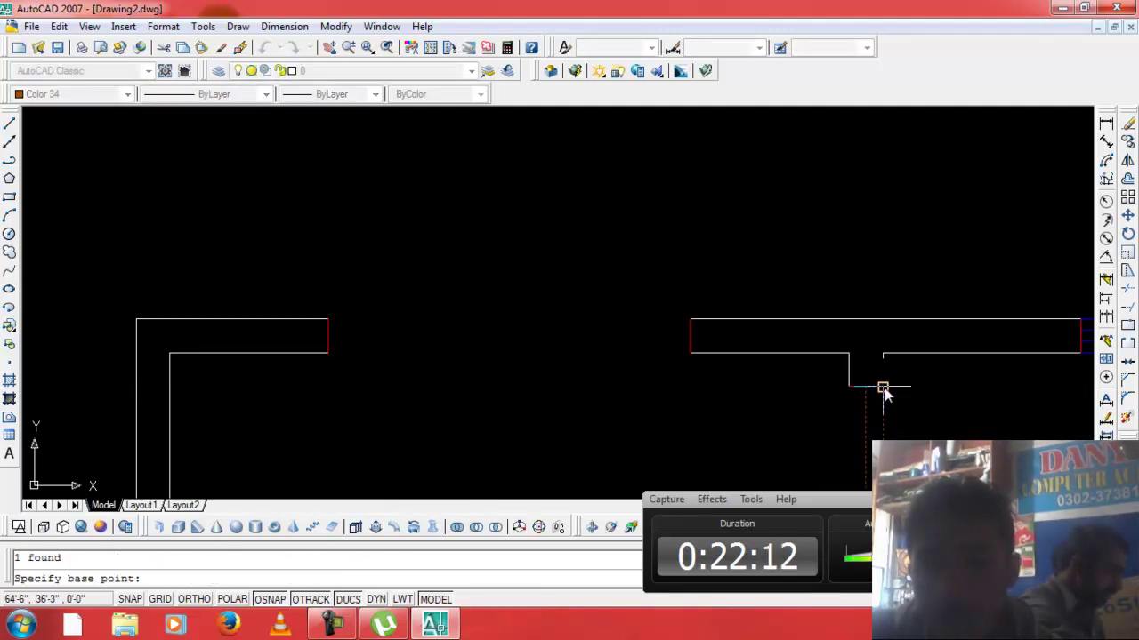
pyautogui.click(883, 387)
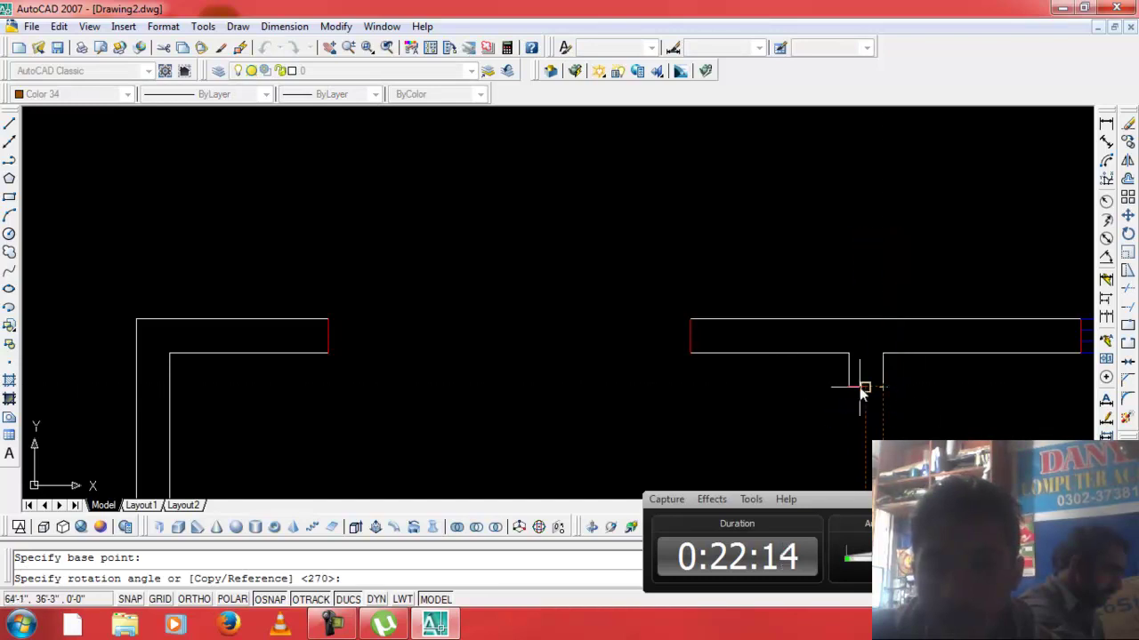
pyautogui.click(880, 341)
pyautogui.press('Return')
pyautogui.press('Escape')
pyautogui.press('Escape')
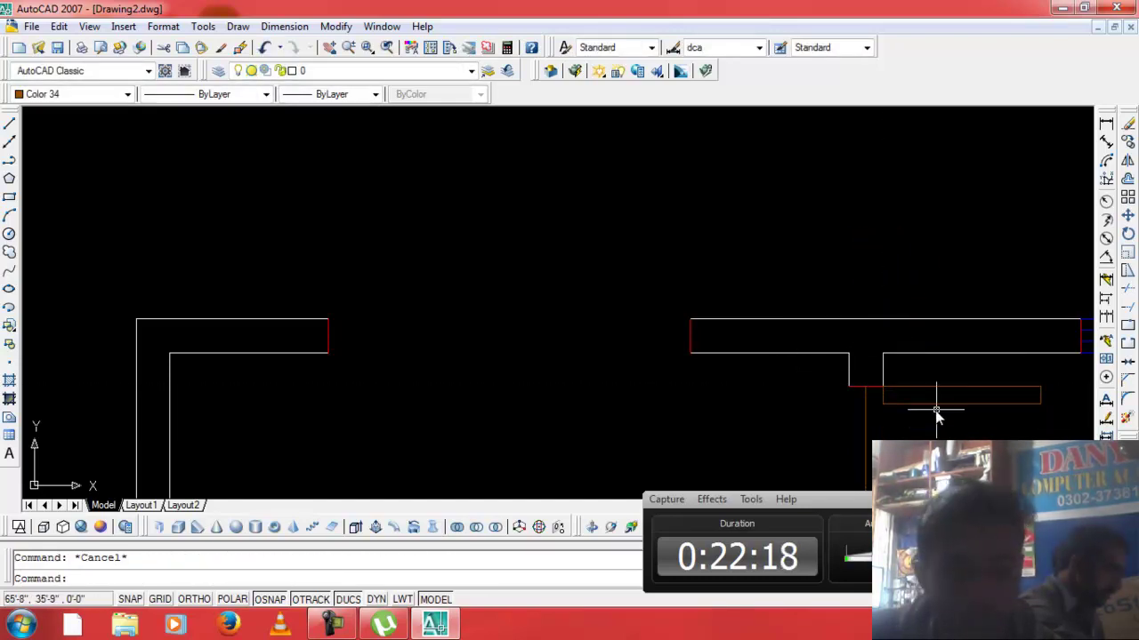
# Draw a circle centred on the wall corner reaching the door leaf's end.
pyautogui.write('c')
pyautogui.press('Return')
pyautogui.click(884, 387)
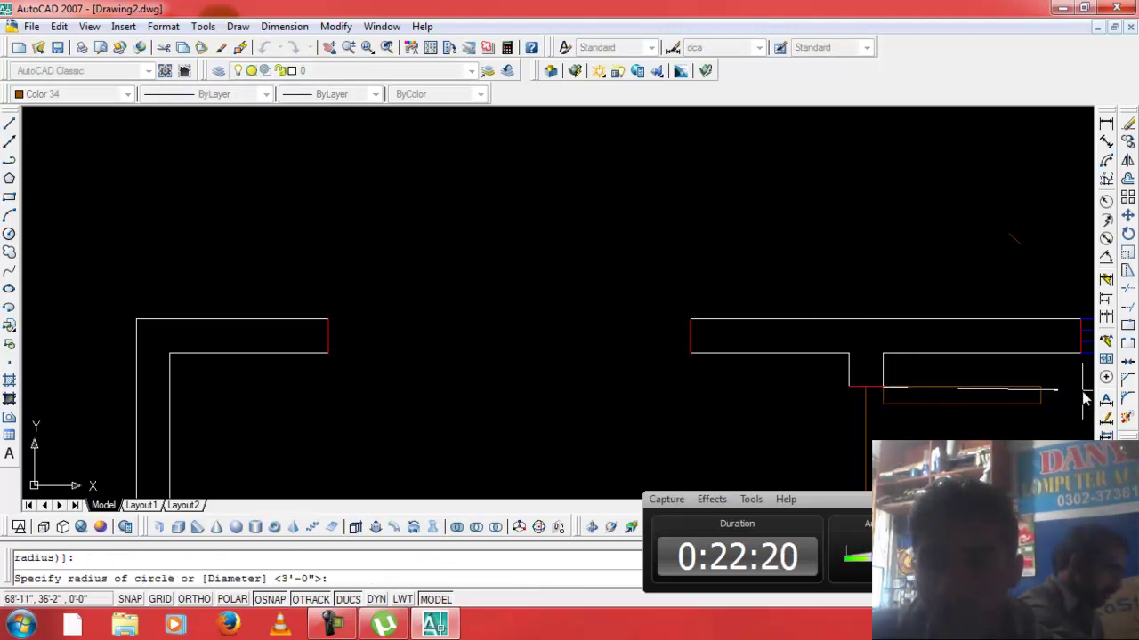
pyautogui.click(1039, 385)
pyautogui.press('Escape')
pyautogui.write('tr')
pyautogui.press('Return')
pyautogui.press('Return')
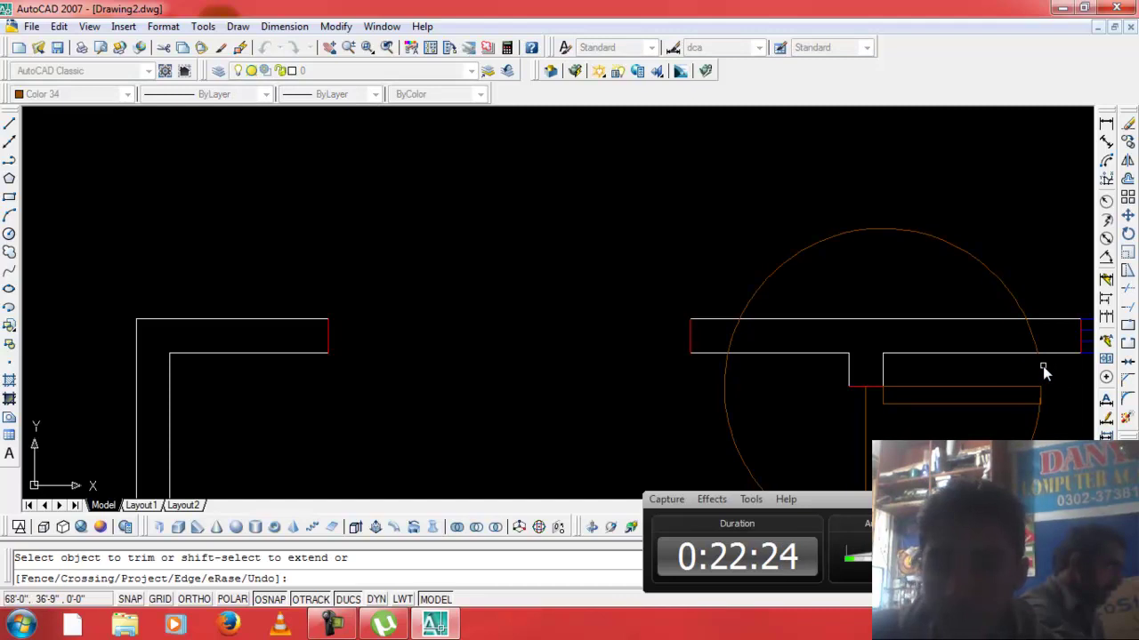
pyautogui.scroll(-4, 888, 468)
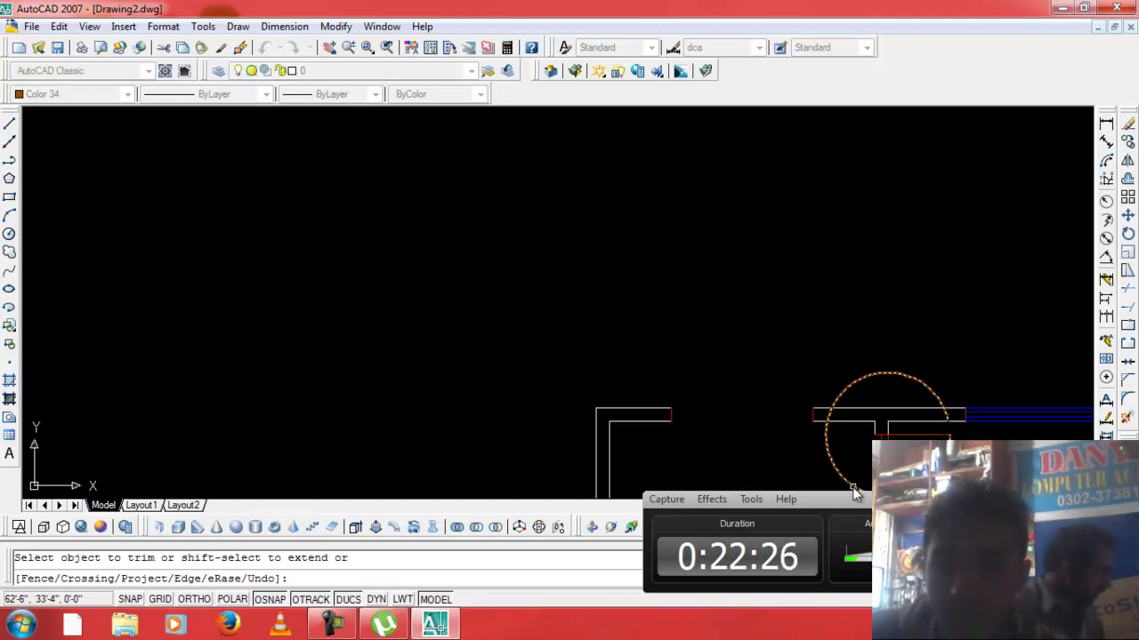
pyautogui.press('Escape')
# Erase the temporary circle and a stray object near the wall.
pyautogui.click(910, 384)
pyautogui.press('Delete')
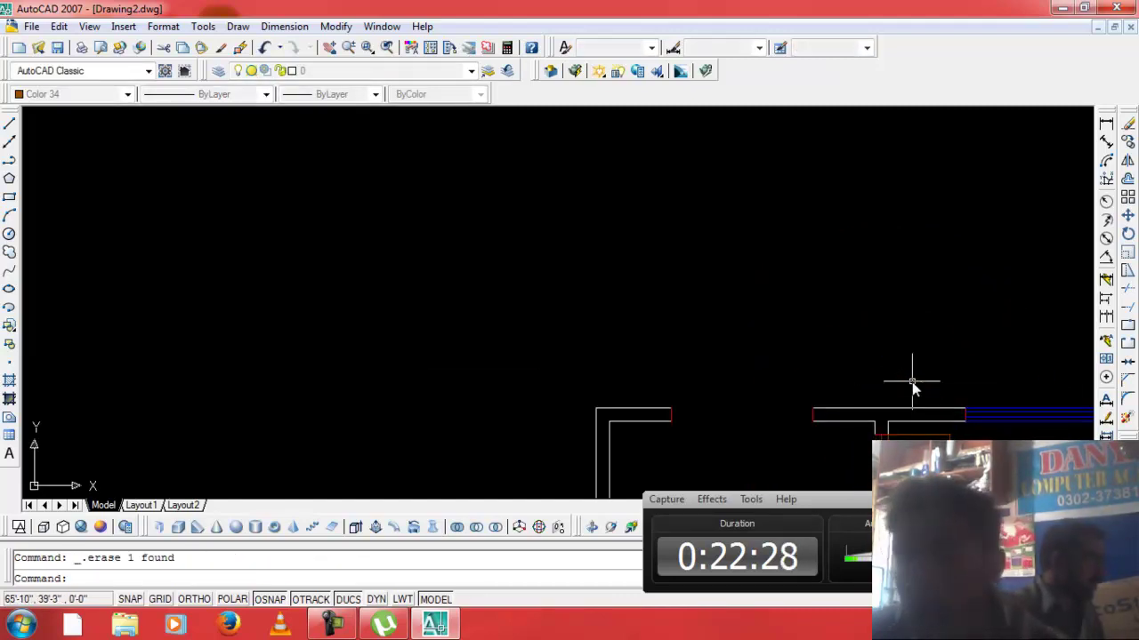
pyautogui.press('Escape')
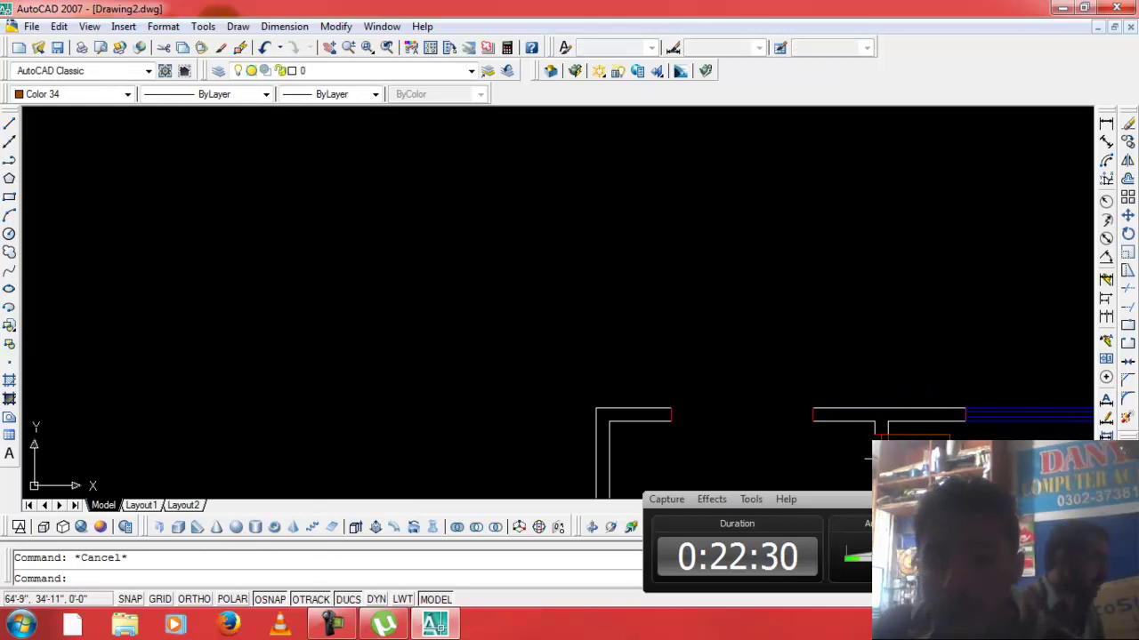
pyautogui.click(881, 433)
pyautogui.press('Delete')
pyautogui.scroll(-3, 914, 435)
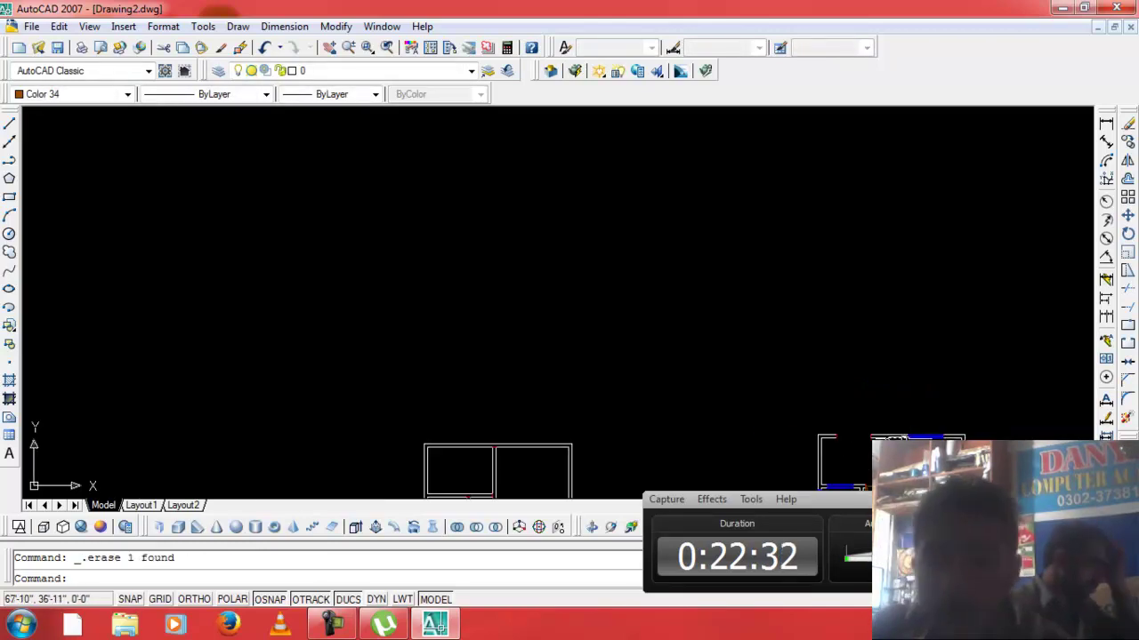
pyautogui.press('Escape')
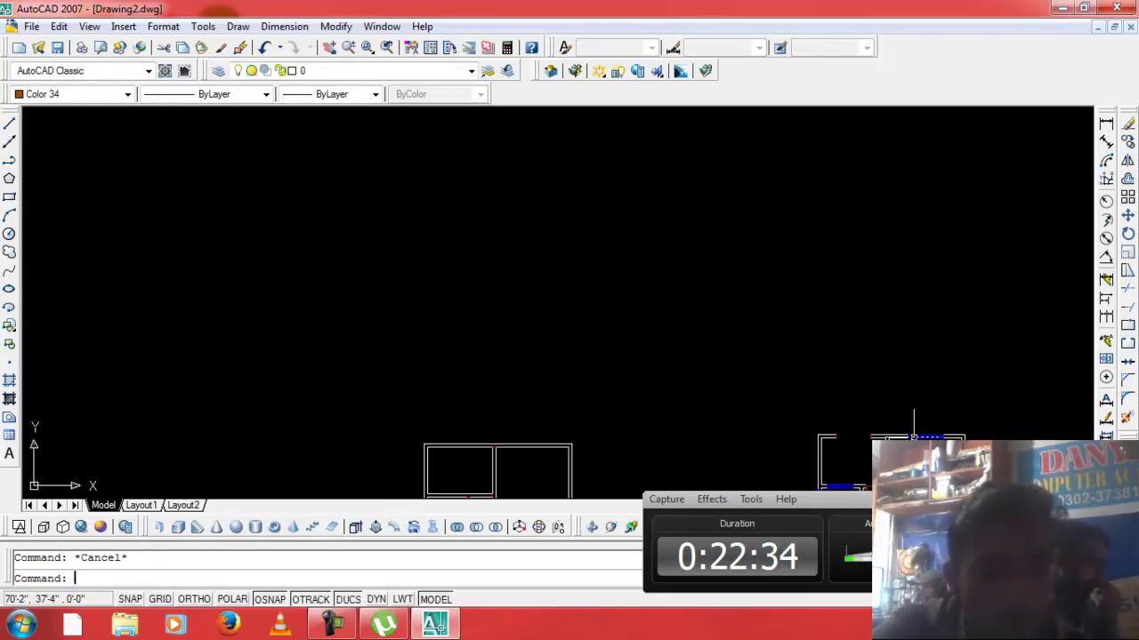
pyautogui.press('Return')
pyautogui.press('Return')
pyautogui.press('Escape')
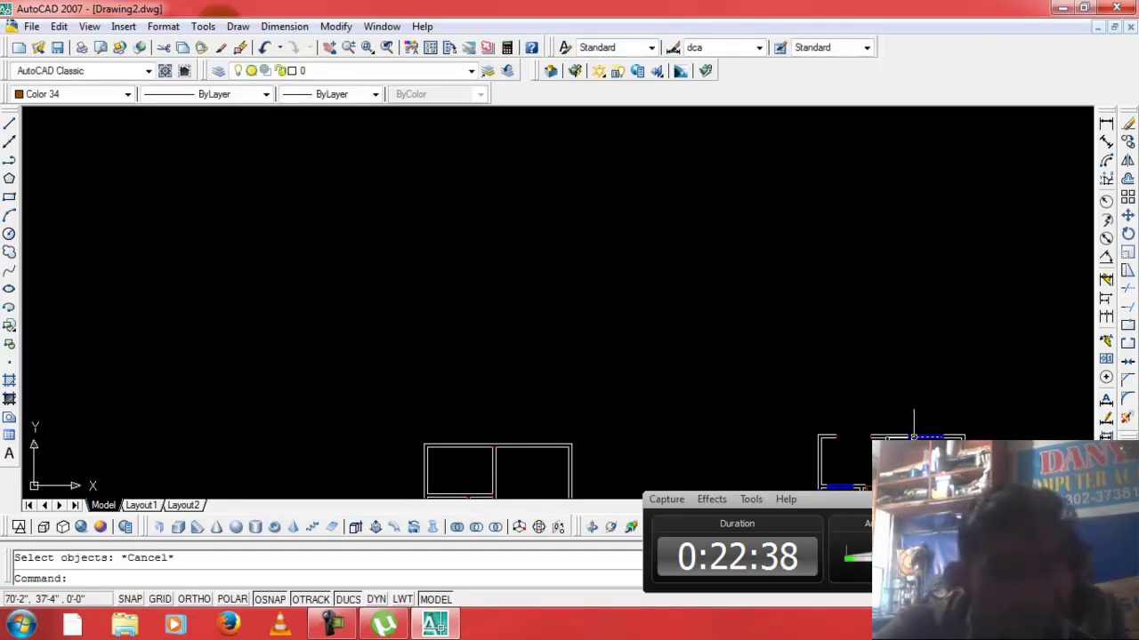
# Zoom to show both plans and draw a circle spanning the lower doorway opening.
pyautogui.write('z')
pyautogui.press('Return')
pyautogui.write('a')
pyautogui.press('Return')
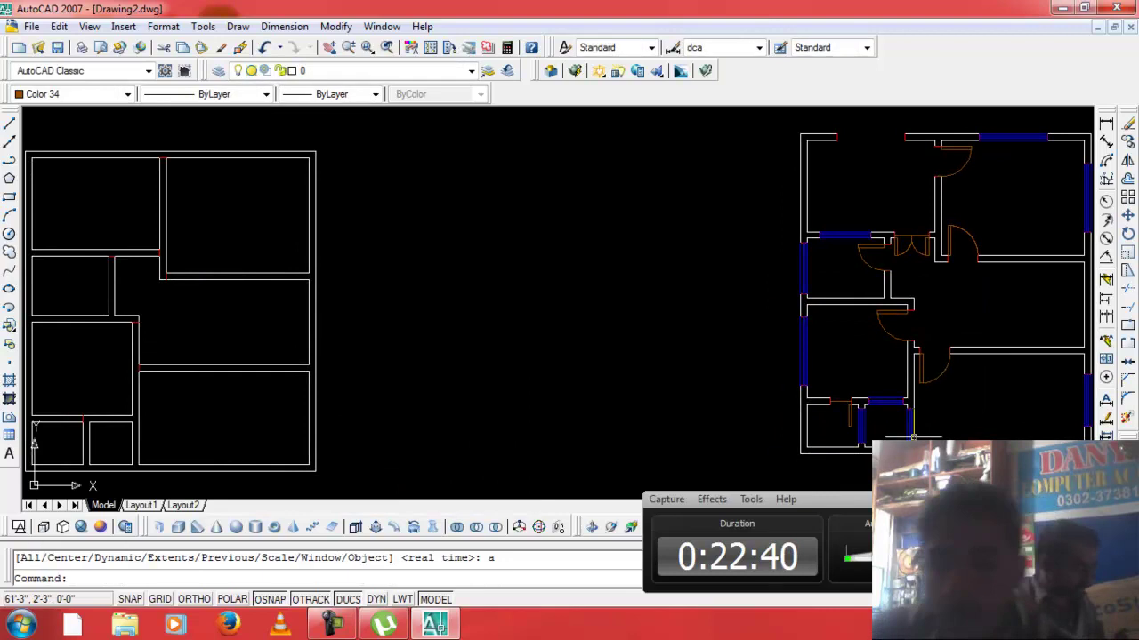
pyautogui.scroll(1, 864, 408)
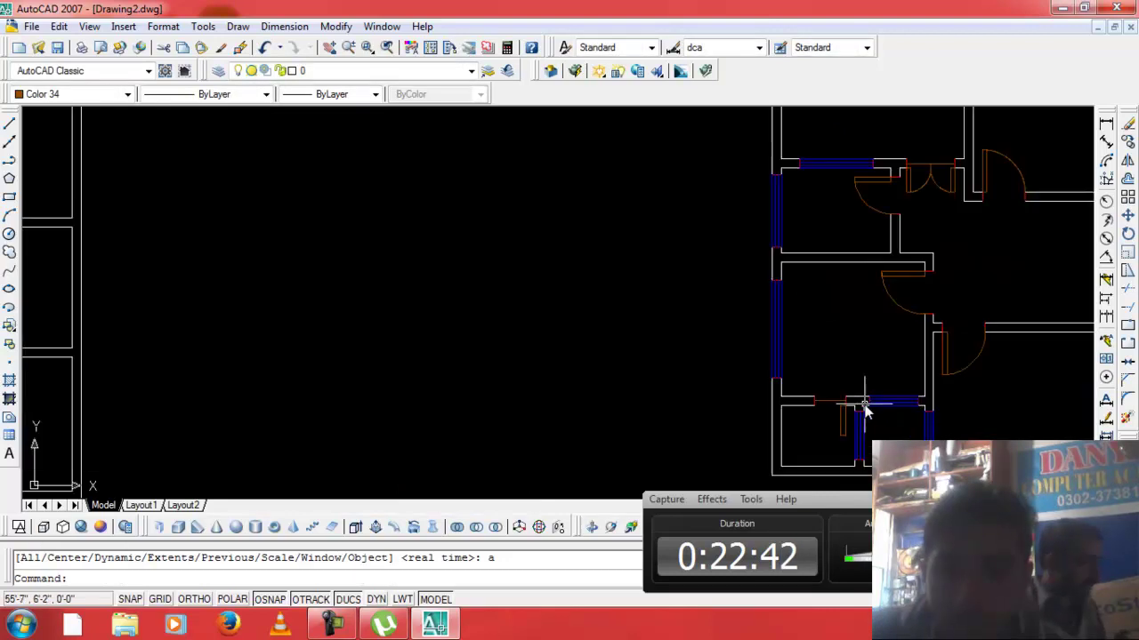
pyautogui.scroll(3, 856, 431)
pyautogui.write('c')
pyautogui.press('Return')
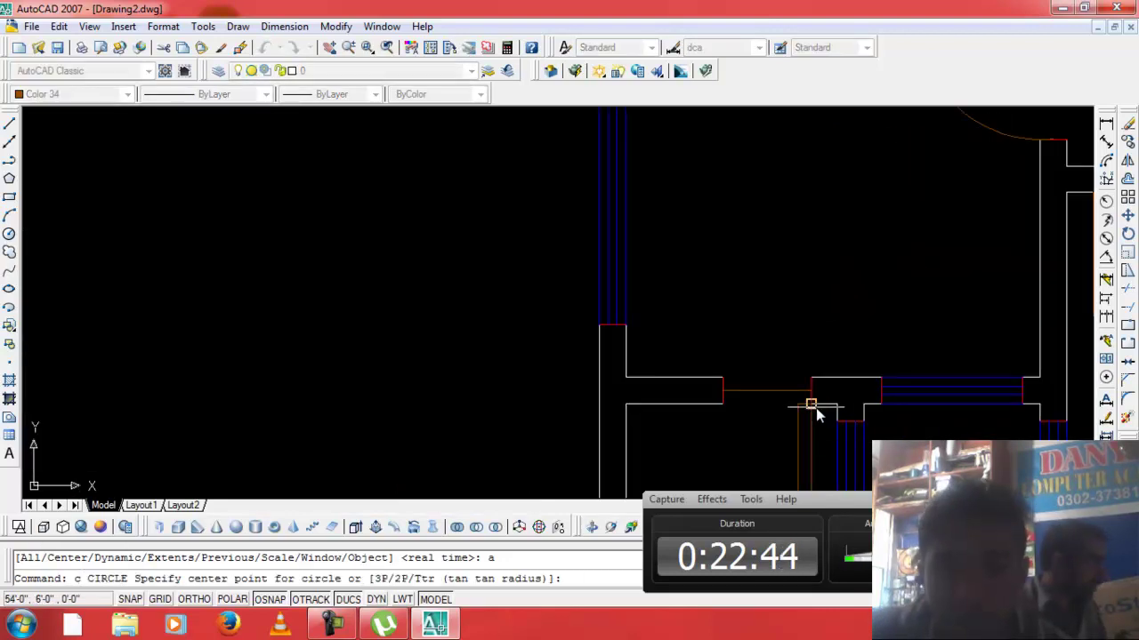
pyautogui.click(810, 404)
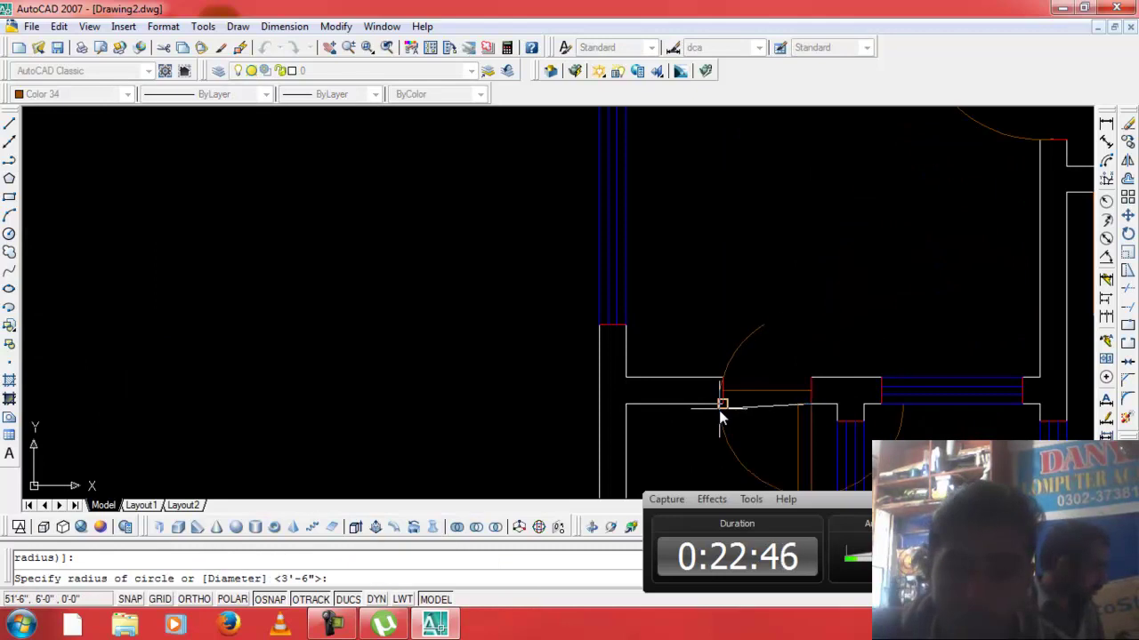
pyautogui.click(723, 405)
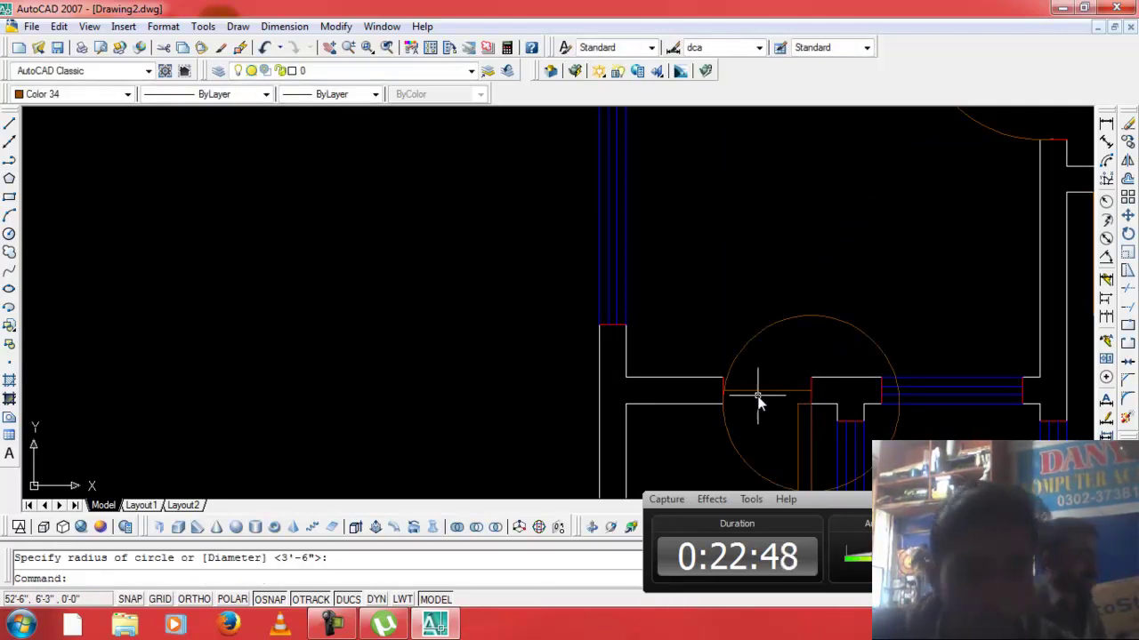
pyautogui.press('Escape')
# Erase the vertical door line and the line crossing the door opening.
pyautogui.press('Return')
pyautogui.press('Return')
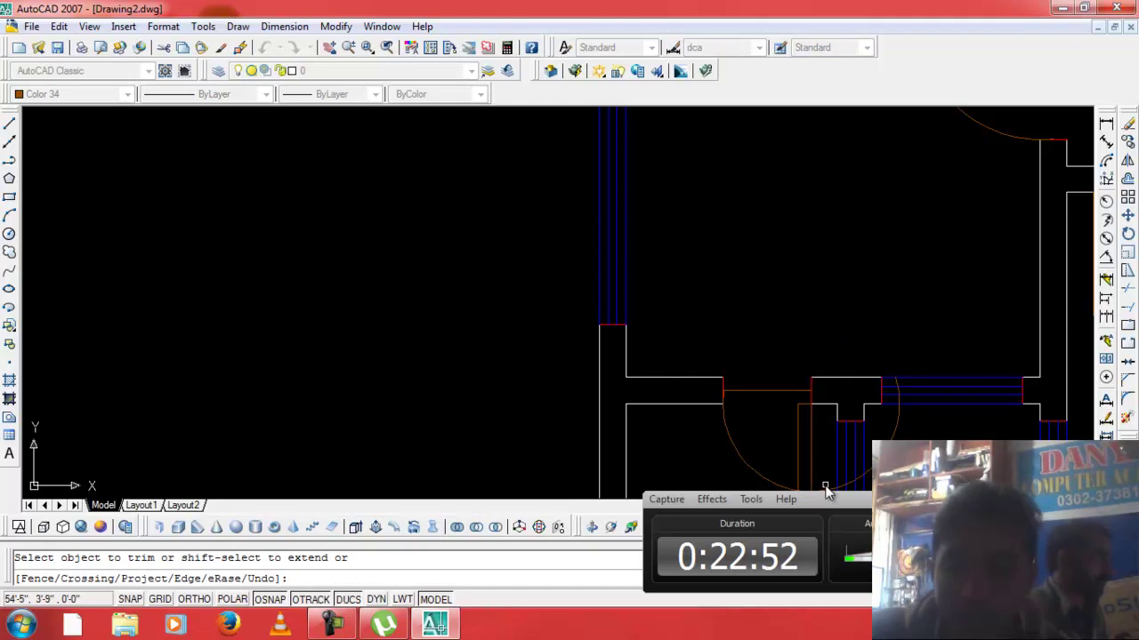
pyautogui.press('Escape')
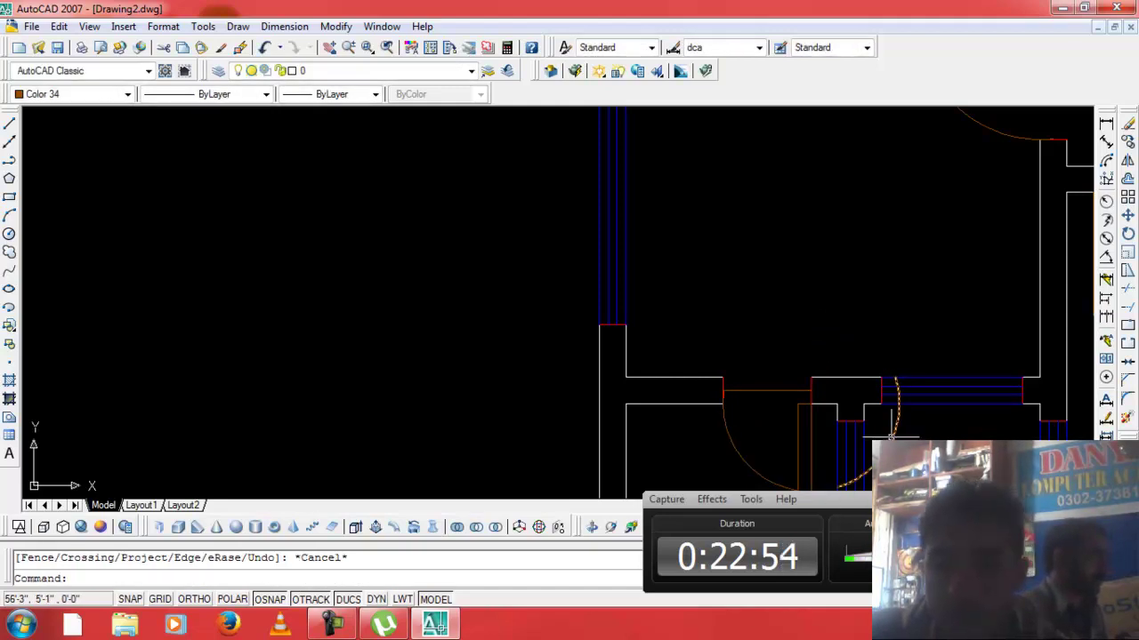
pyautogui.click(798, 414)
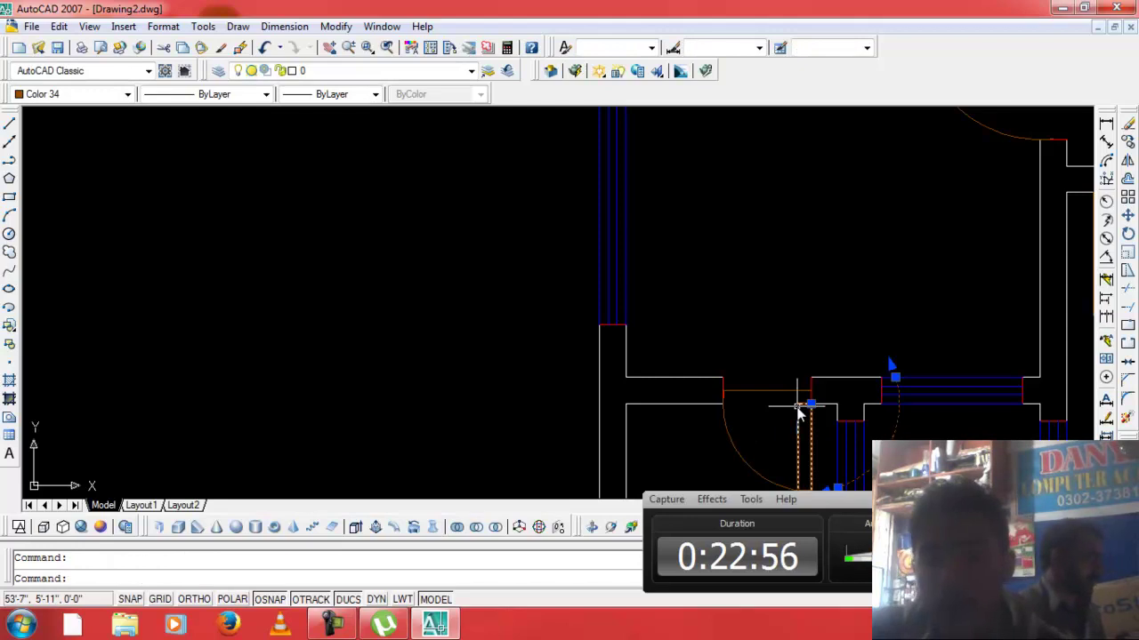
pyautogui.press('Delete')
pyautogui.scroll(-2, 858, 376)
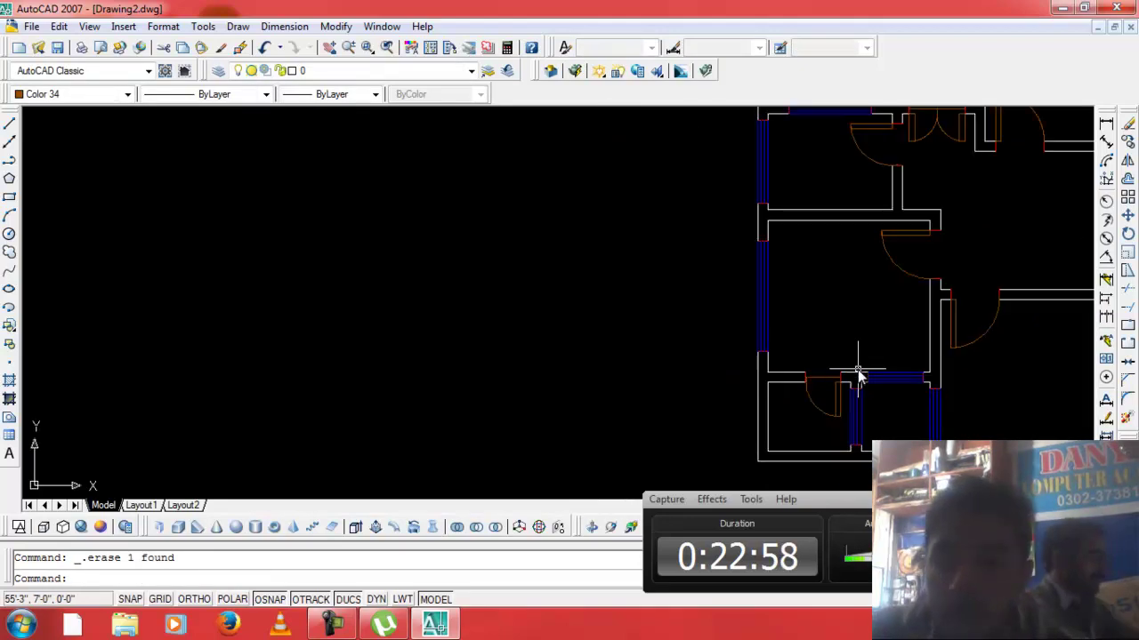
pyautogui.scroll(3, 838, 409)
pyautogui.click(818, 361)
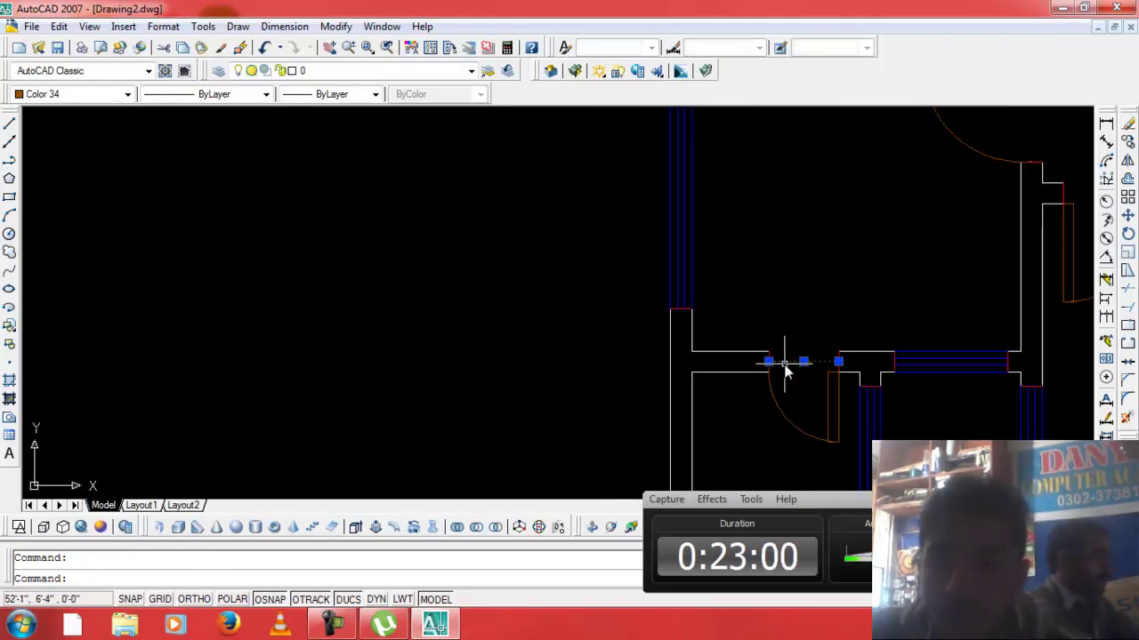
pyautogui.scroll(-3, 989, 278)
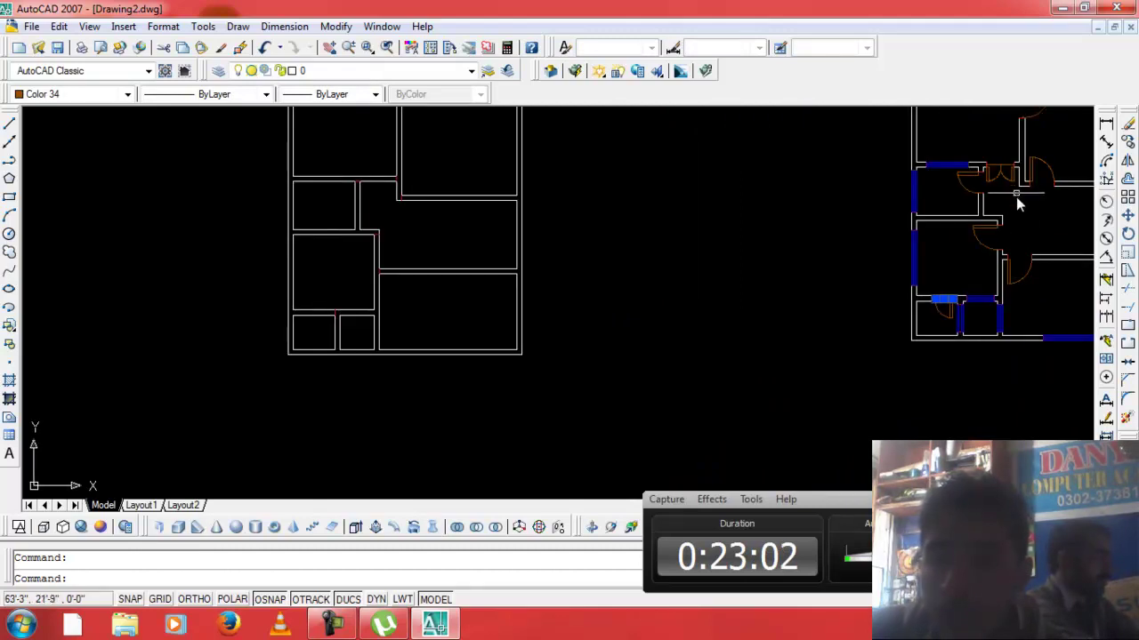
pyautogui.scroll(-1, 1016, 197)
pyautogui.press('Delete')
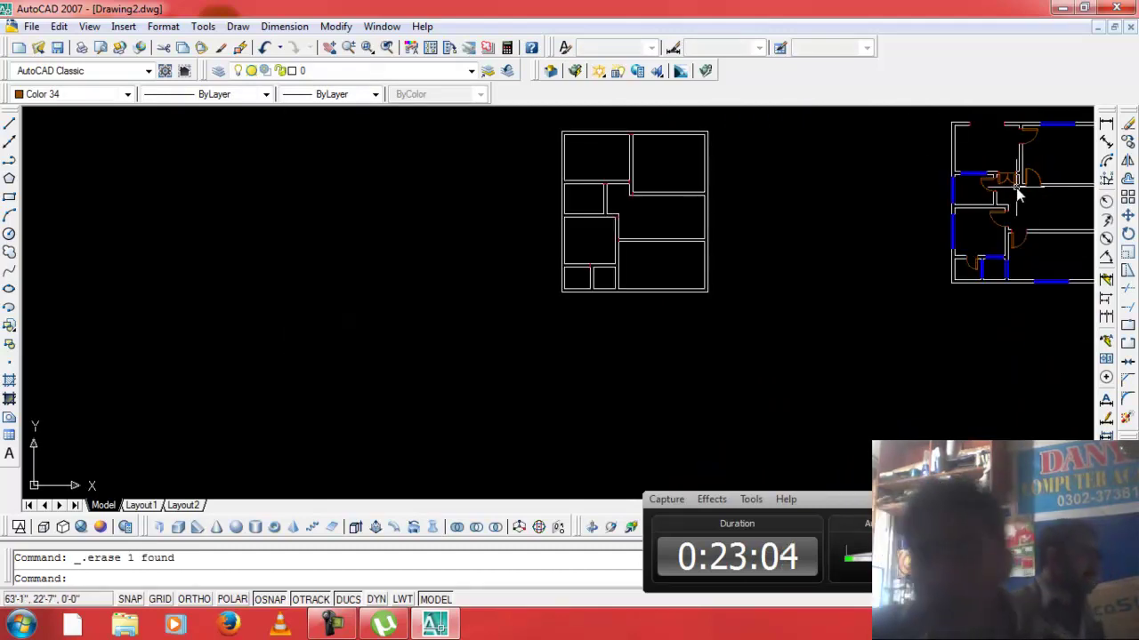
# Draw a 1-foot square column rectangle using @1',1 beside the plan.
pyautogui.press('Escape')
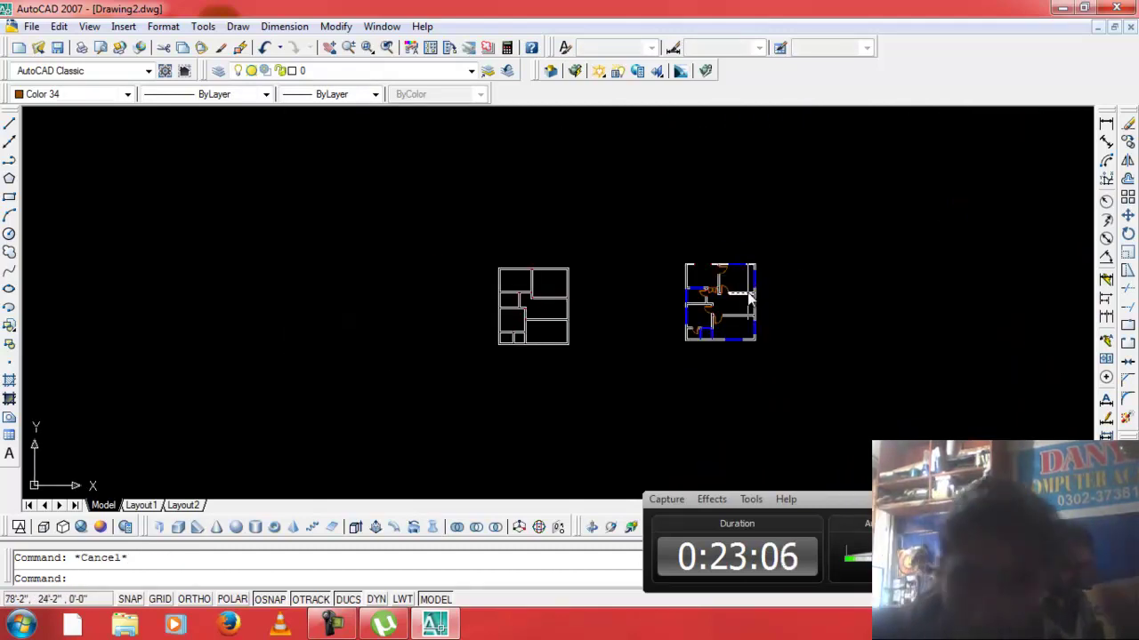
pyautogui.scroll(5, 748, 298)
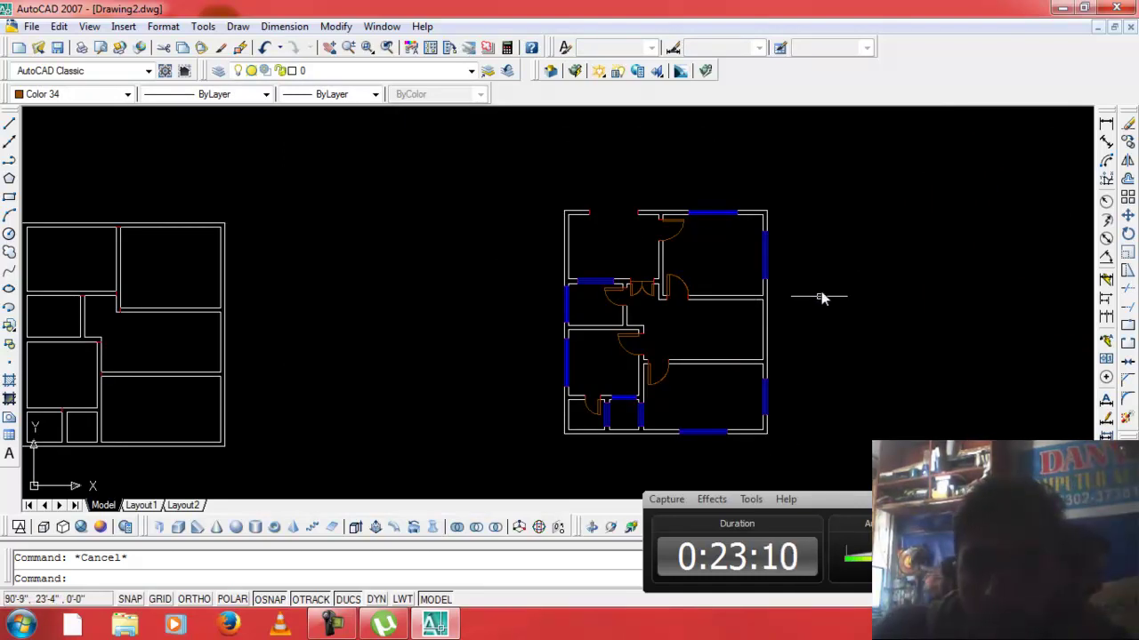
pyautogui.click(836, 151)
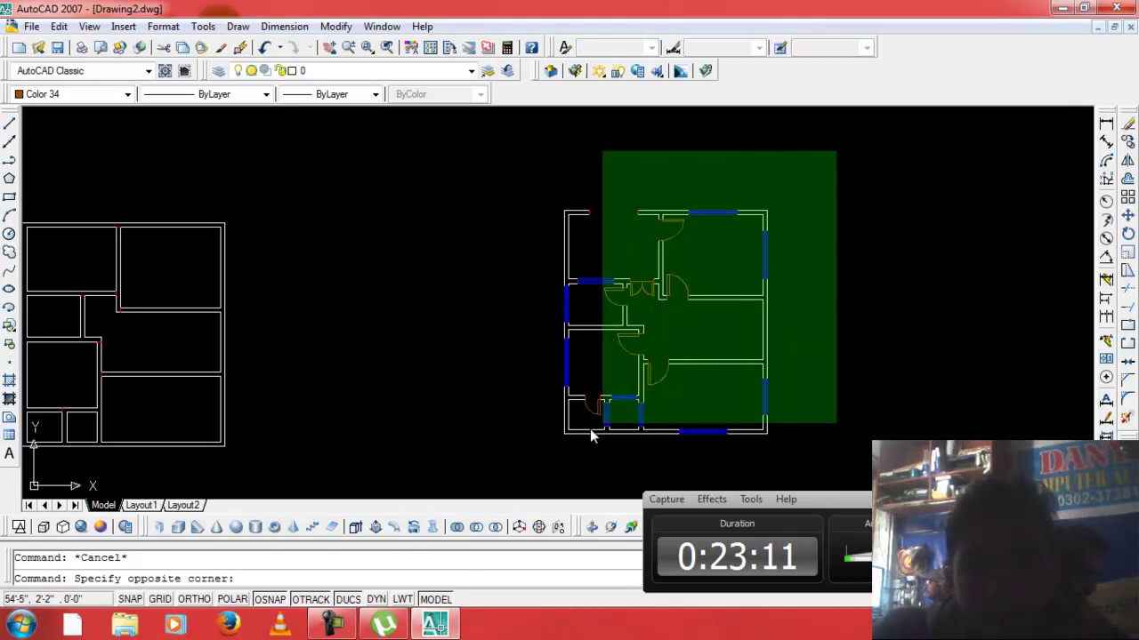
pyautogui.click(463, 475)
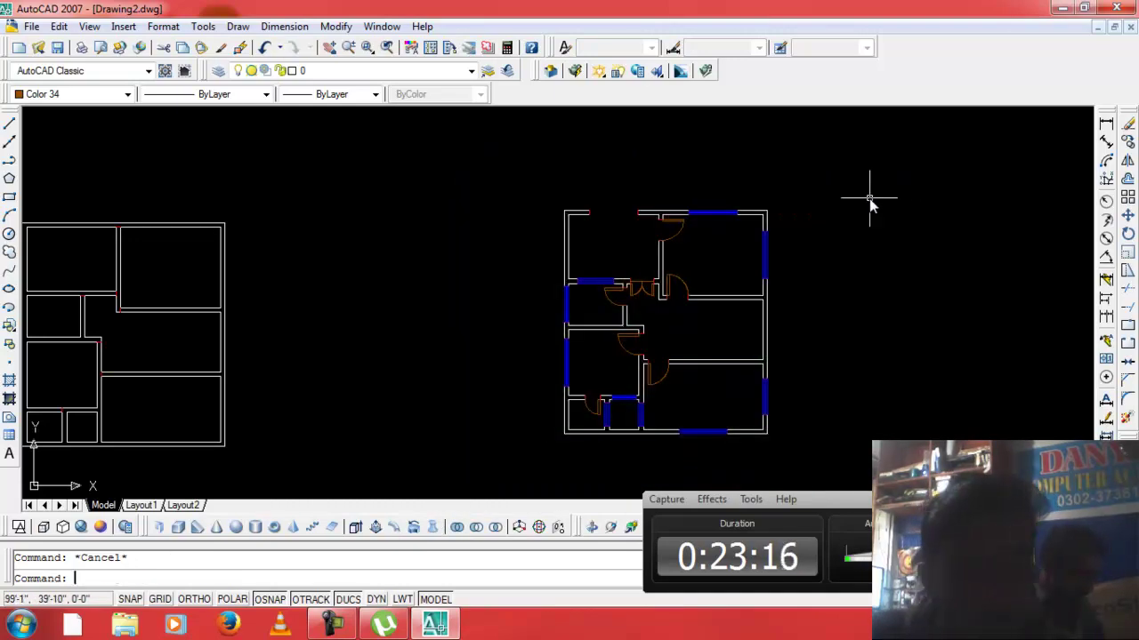
pyautogui.write('rec')
pyautogui.press('Return')
pyautogui.click(855, 178)
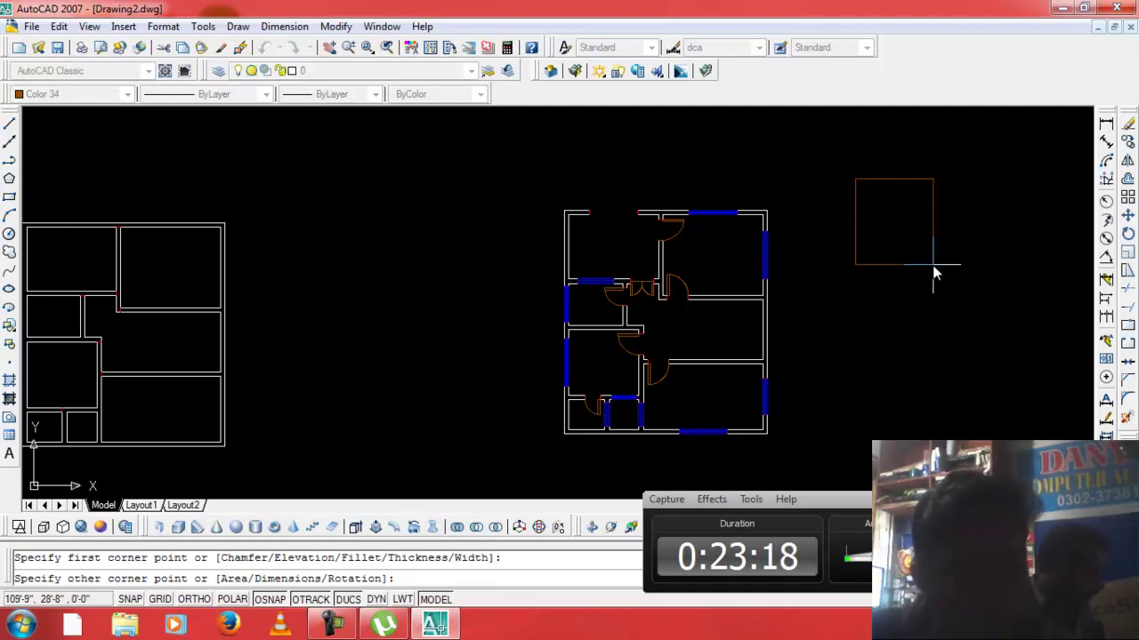
pyautogui.write('@1')
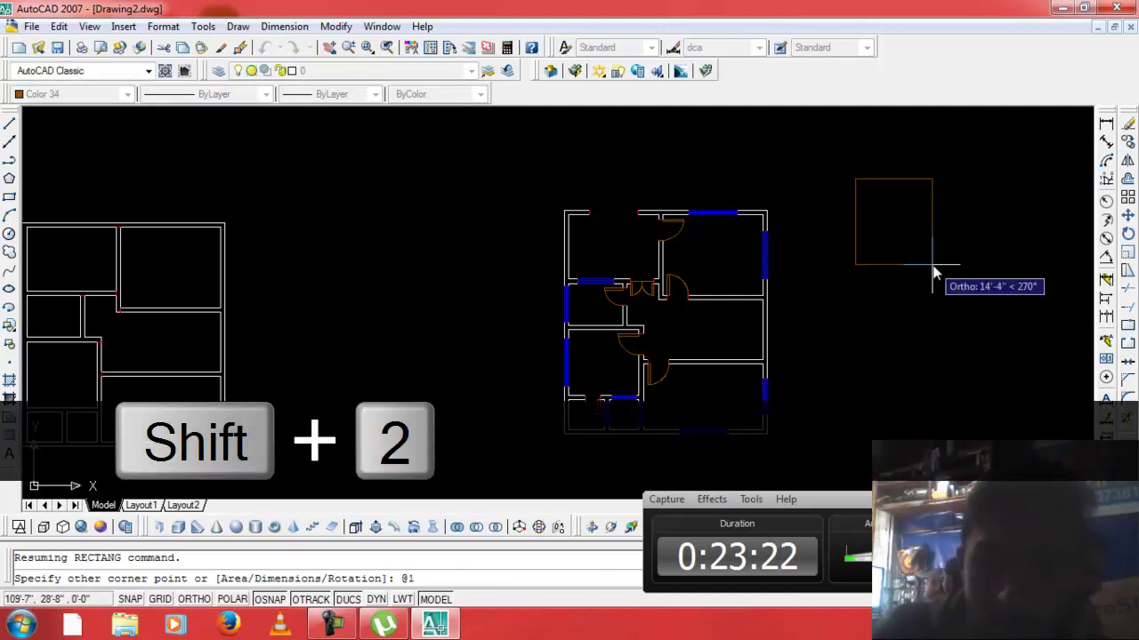
pyautogui.write("',1")
pyautogui.press('Return')
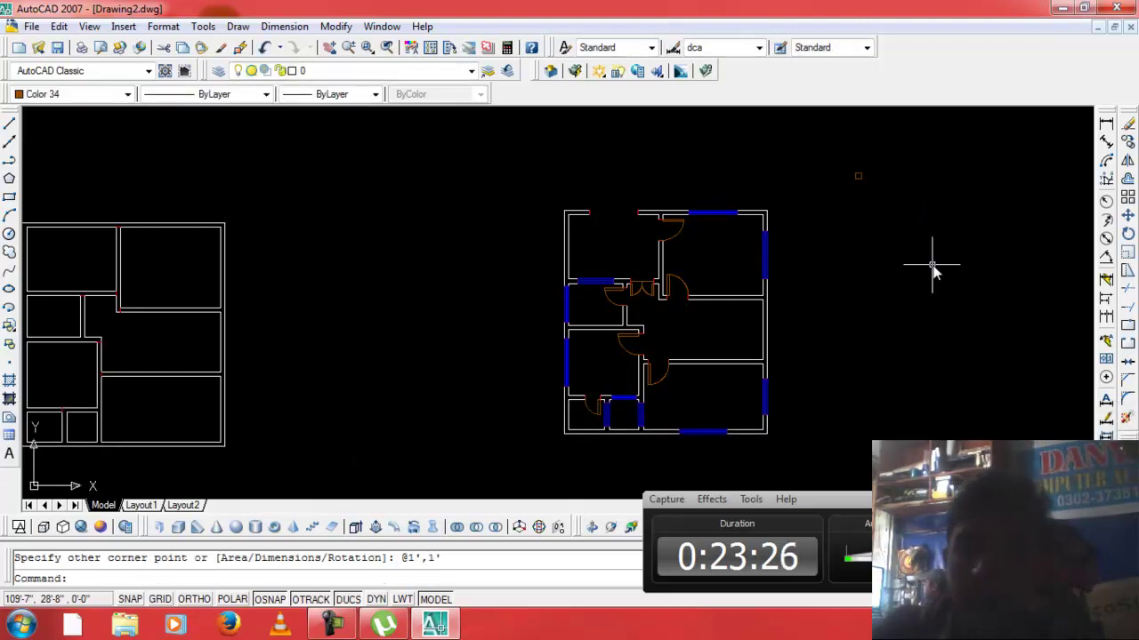
# Move the square column onto the top wall corner of the floor plan.
pyautogui.scroll(2, 876, 192)
pyautogui.scroll(3, 853, 173)
pyautogui.click(852, 187)
pyautogui.click(786, 254)
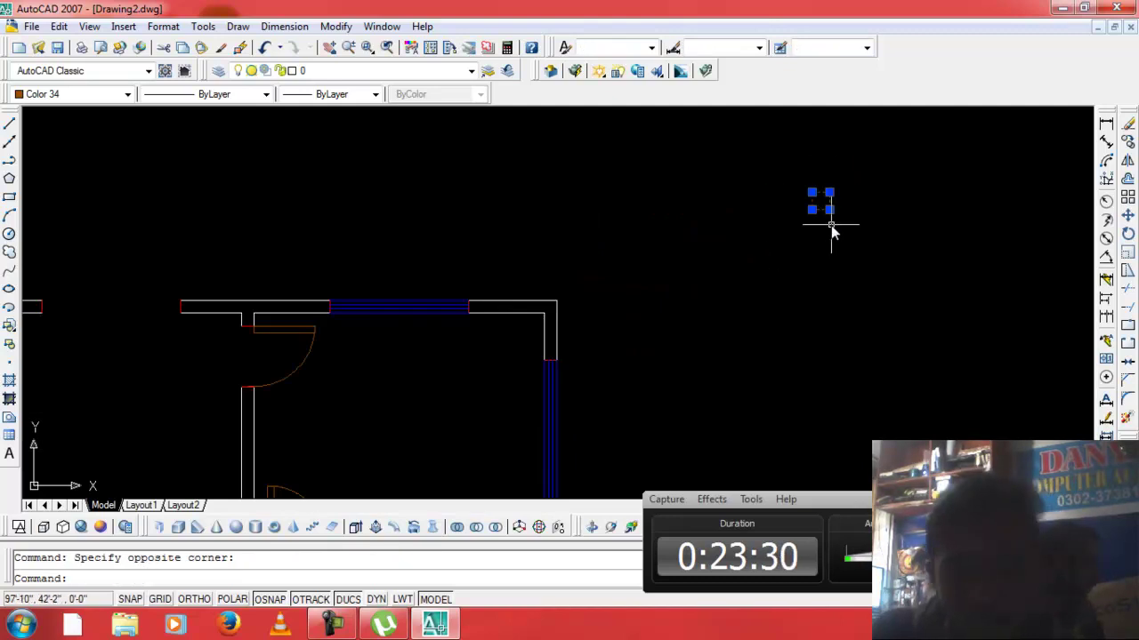
pyautogui.write('m')
pyautogui.press('Return')
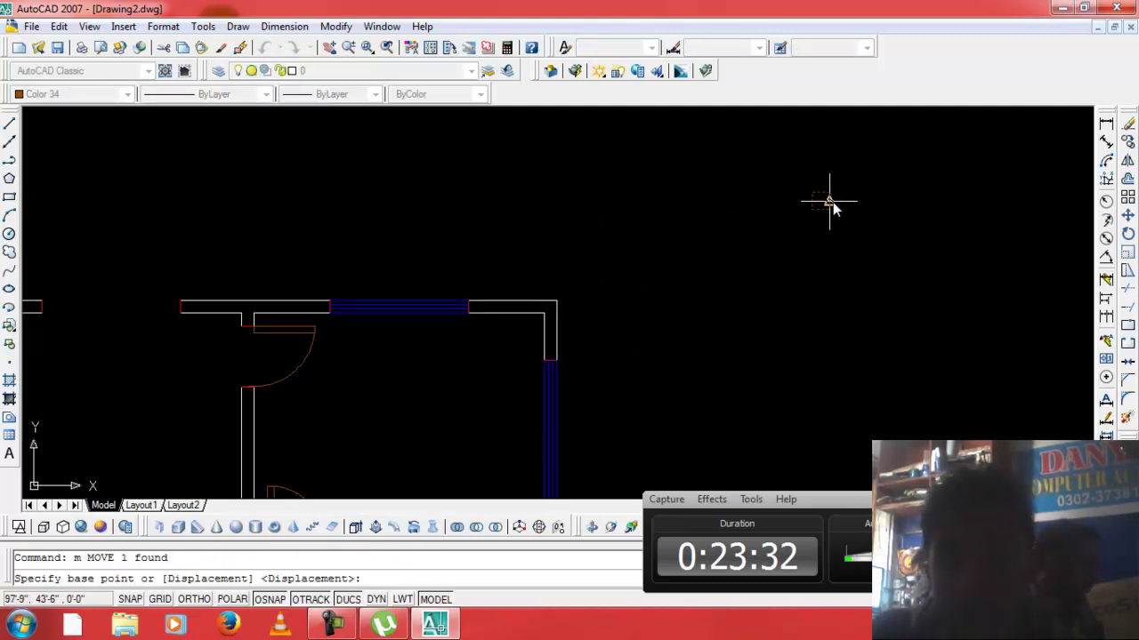
pyautogui.click(828, 201)
pyautogui.scroll(5, 194, 323)
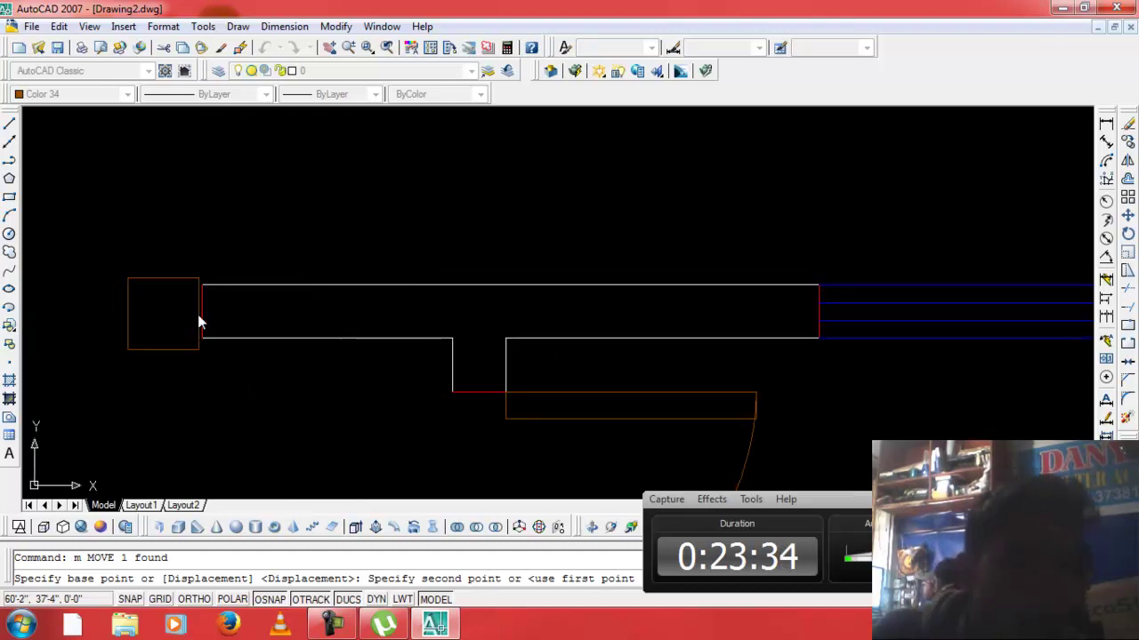
pyautogui.click(202, 311)
pyautogui.scroll(-4, 198, 290)
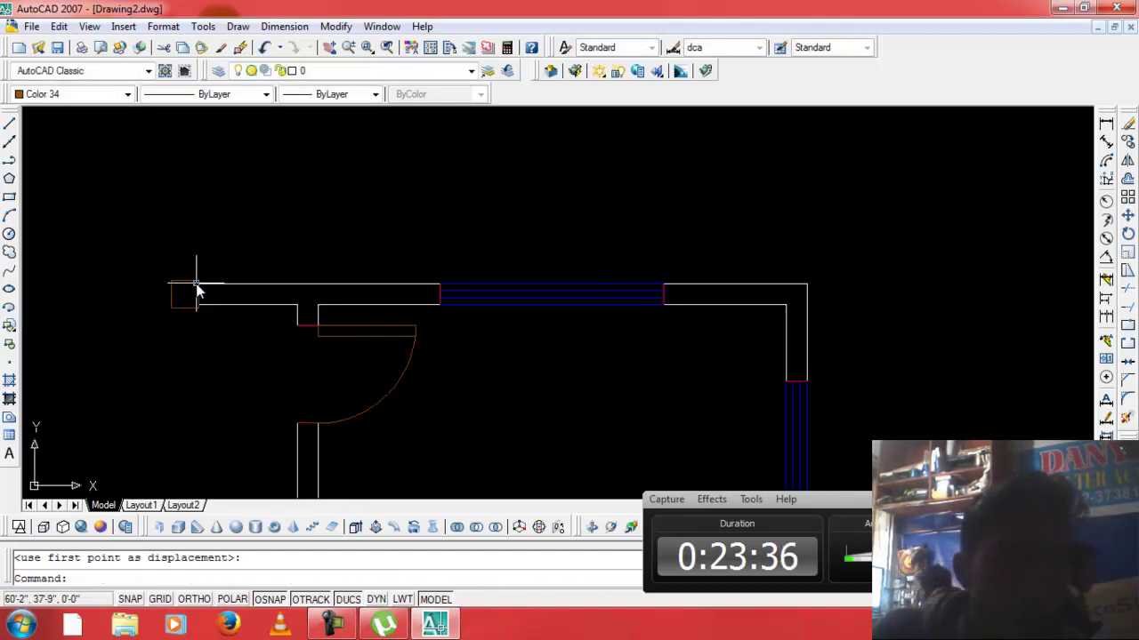
pyautogui.scroll(4, 157, 301)
# Copy the column to a second point along the top wall.
pyautogui.click(222, 292)
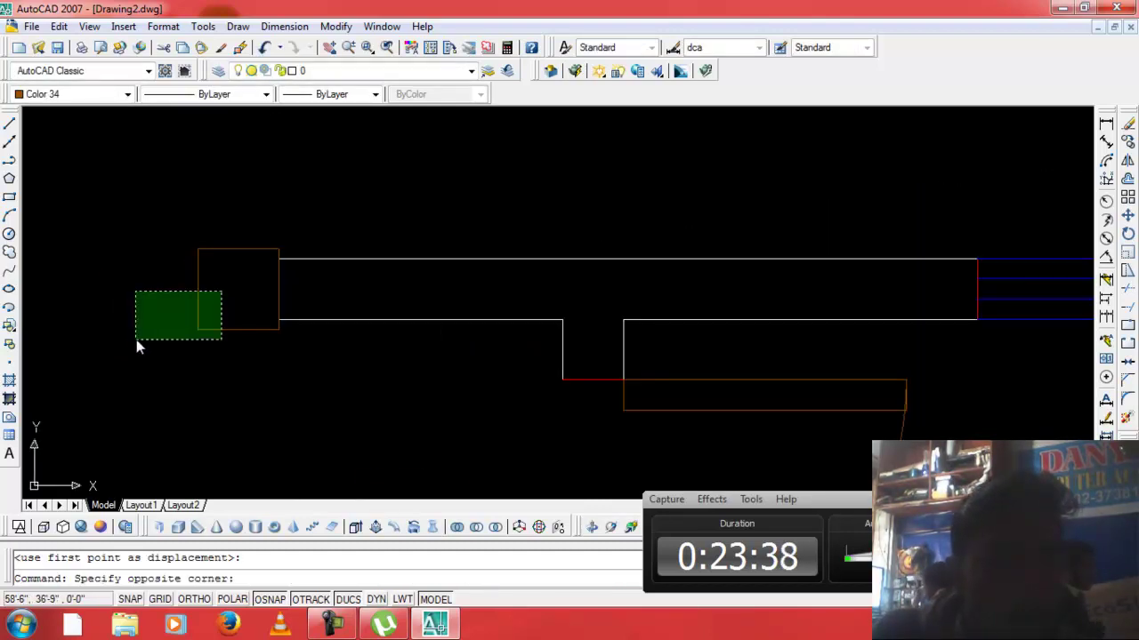
pyautogui.click(135, 338)
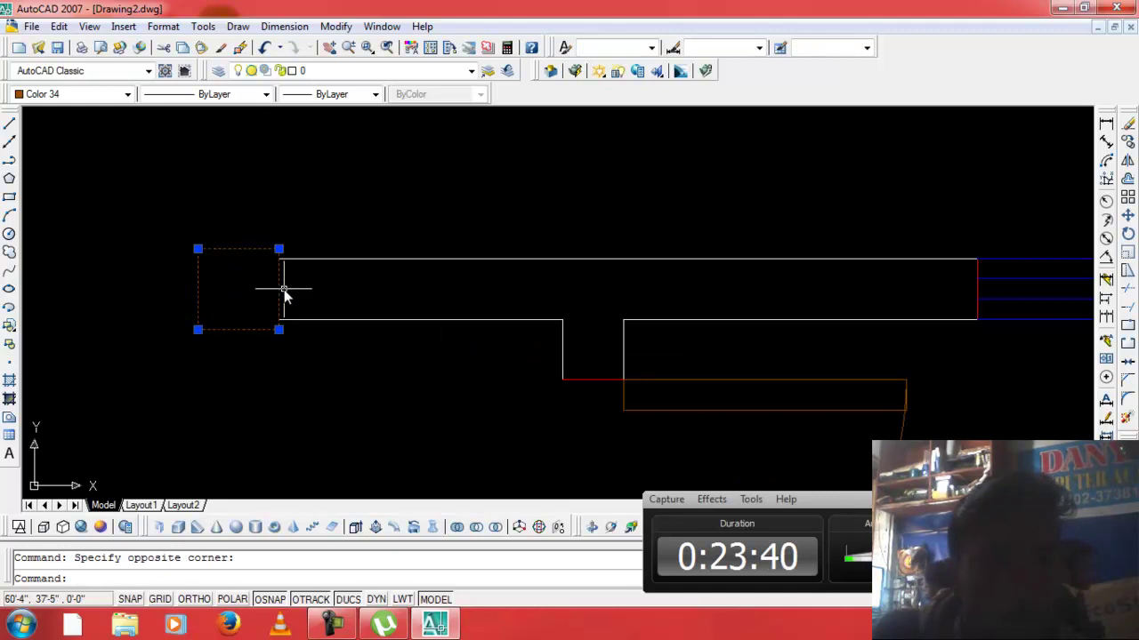
pyautogui.scroll(-3, 275, 307)
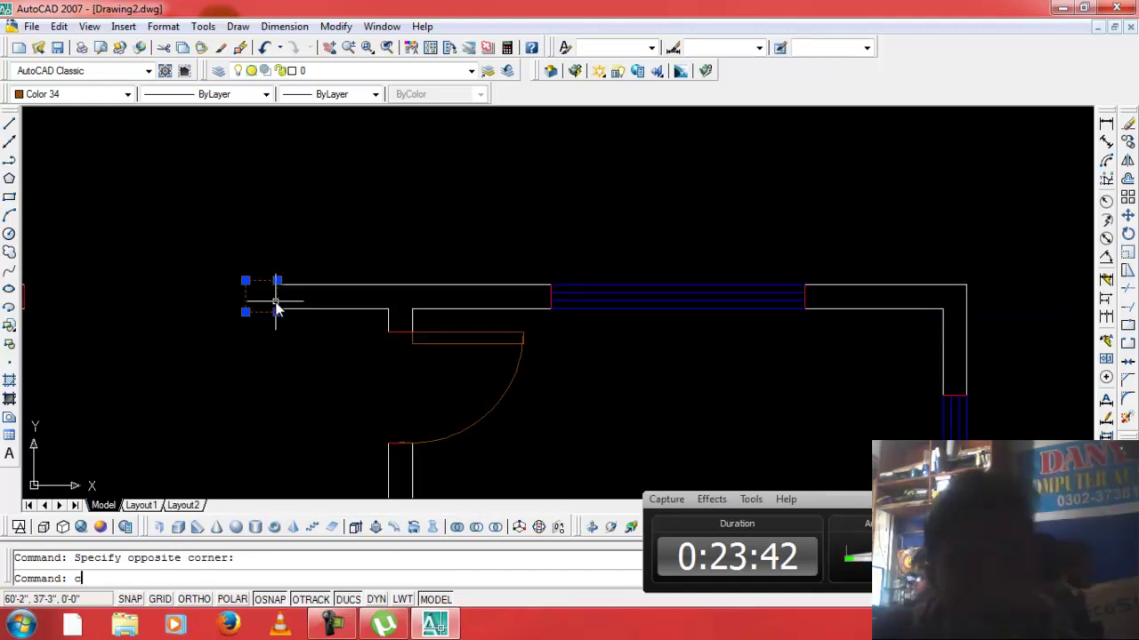
pyautogui.write('o')
pyautogui.press('Return')
pyautogui.click(242, 299)
pyautogui.scroll(-3, 200, 316)
pyautogui.scroll(2, 200, 319)
pyautogui.scroll(5, 158, 305)
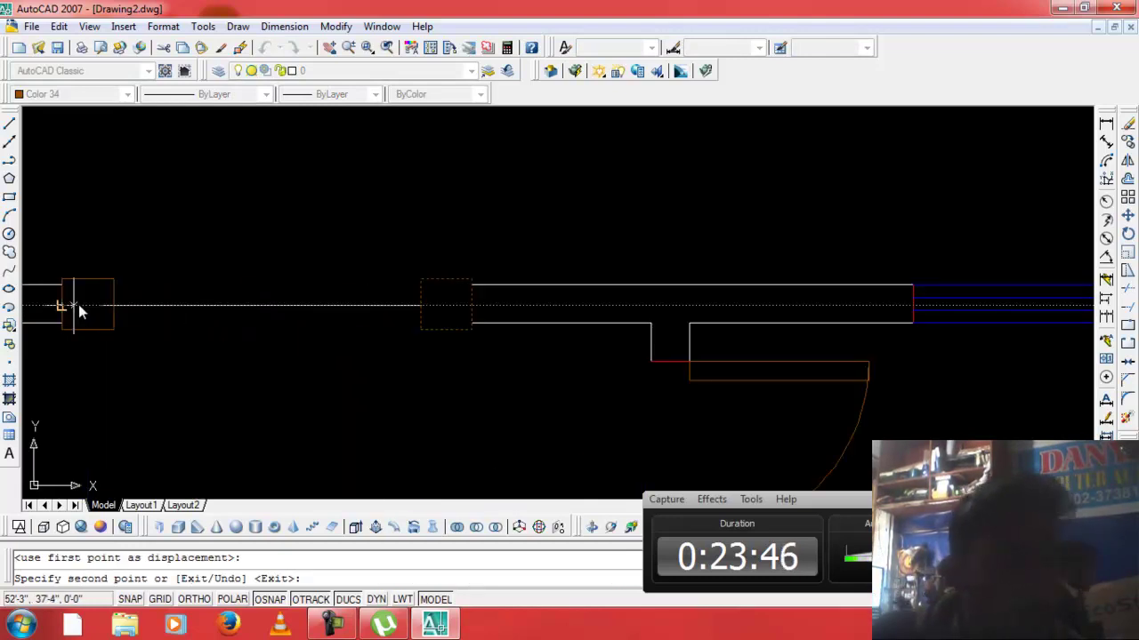
pyautogui.press('Escape')
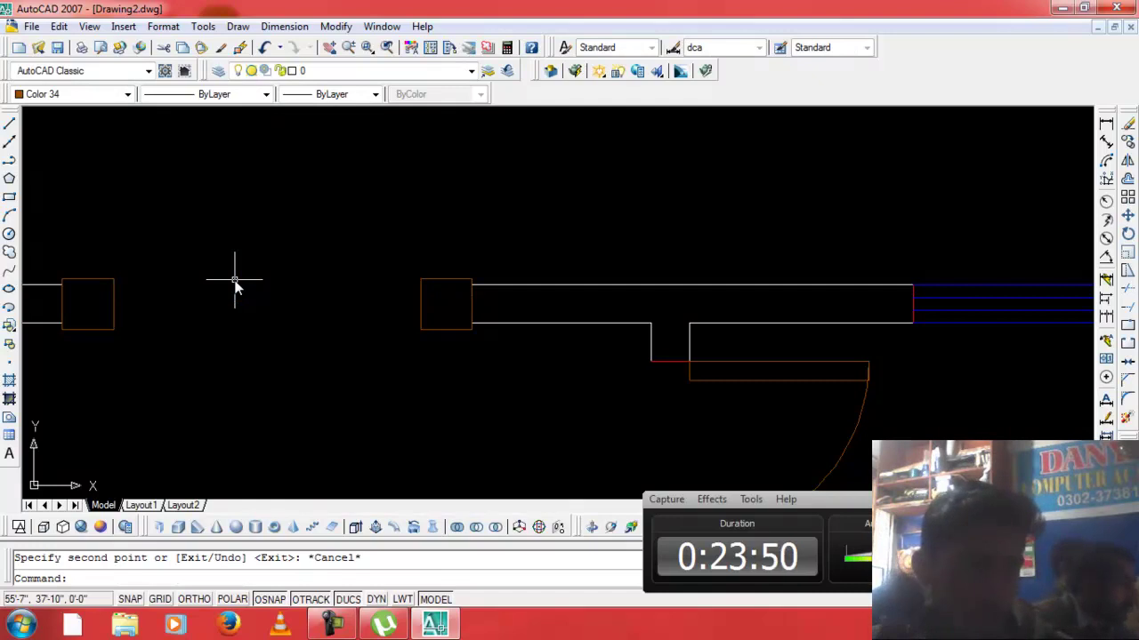
# Copy the entire floor plan with windows and doors from its lower-left corner to the right.
pyautogui.scroll(-2, 381, 305)
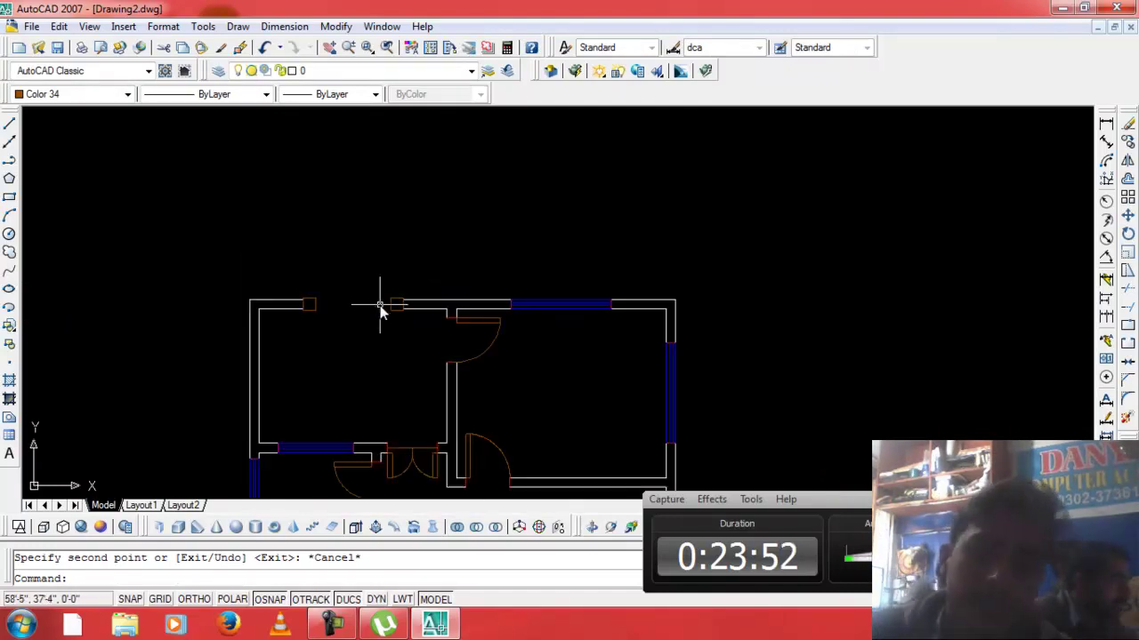
pyautogui.scroll(-2, 542, 330)
pyautogui.scroll(-2, 589, 330)
pyautogui.scroll(-1, 545, 465)
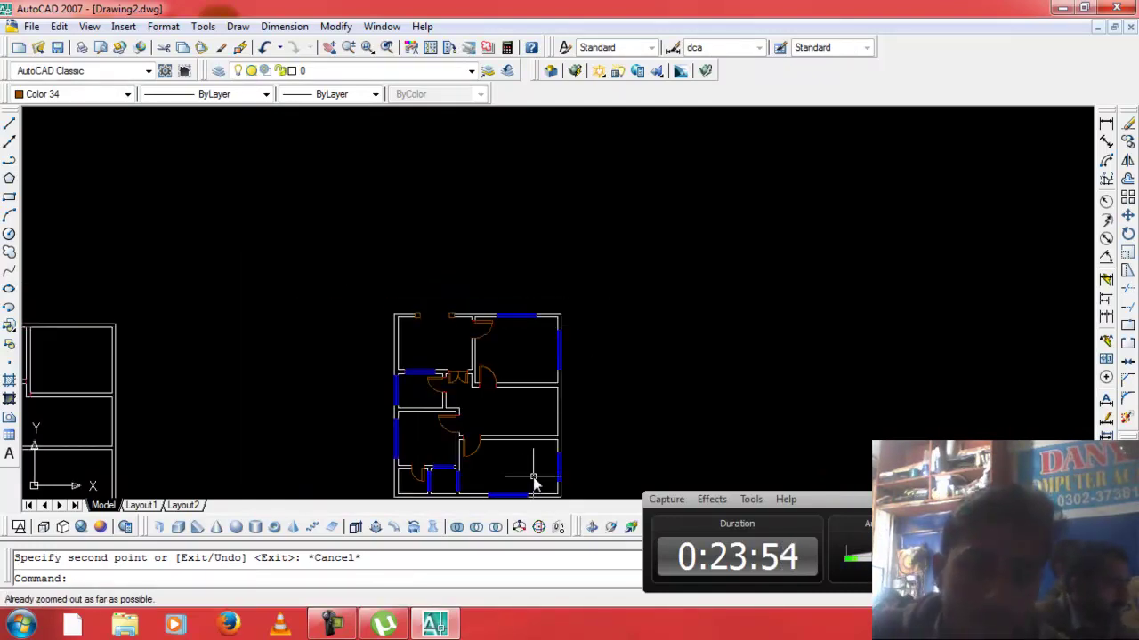
pyautogui.scroll(-1, 569, 392)
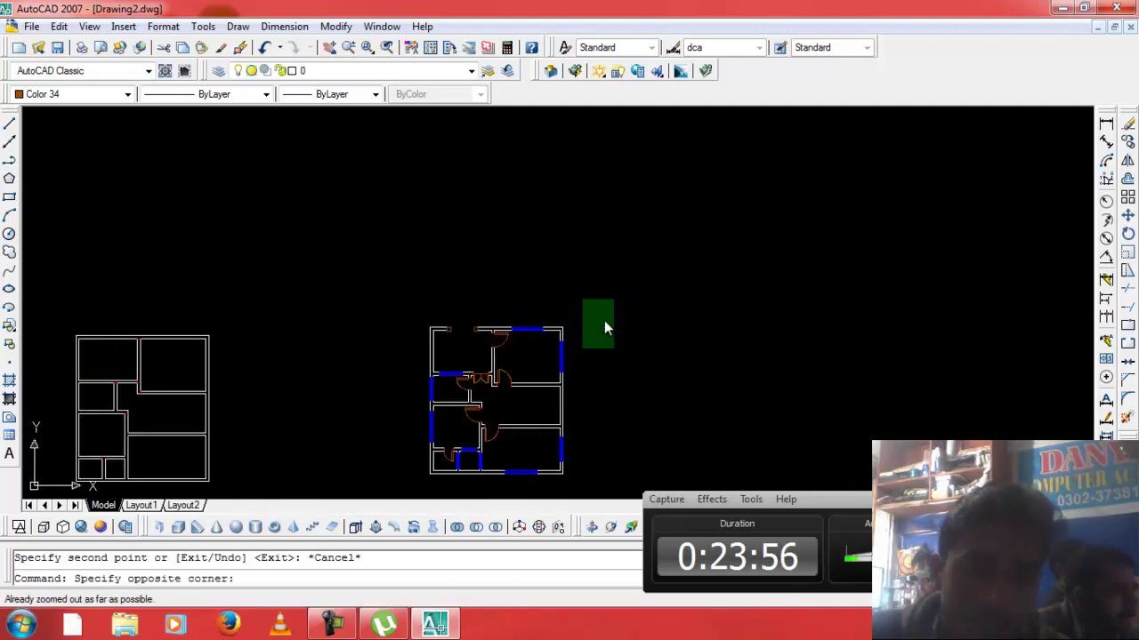
pyautogui.click(364, 497)
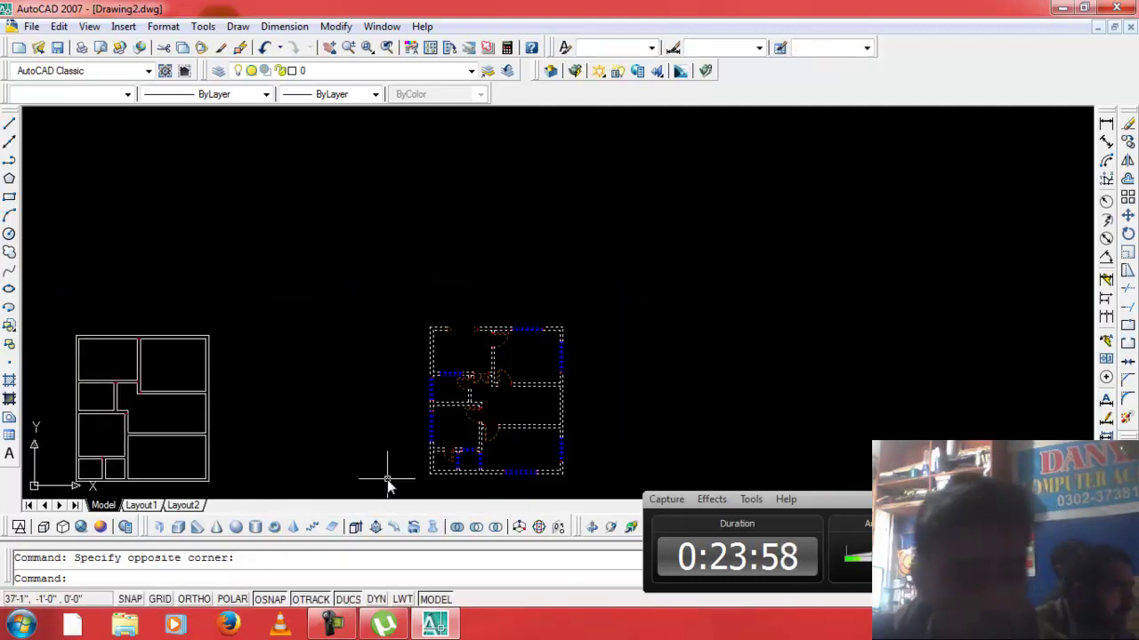
pyautogui.write('co')
pyautogui.press('Return')
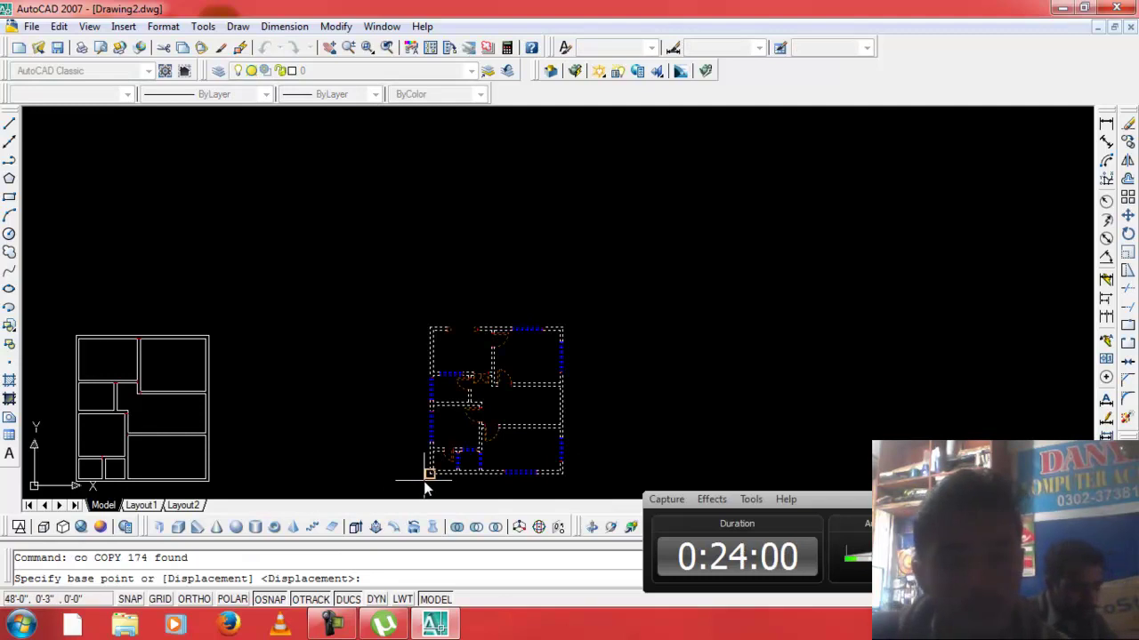
pyautogui.click(428, 474)
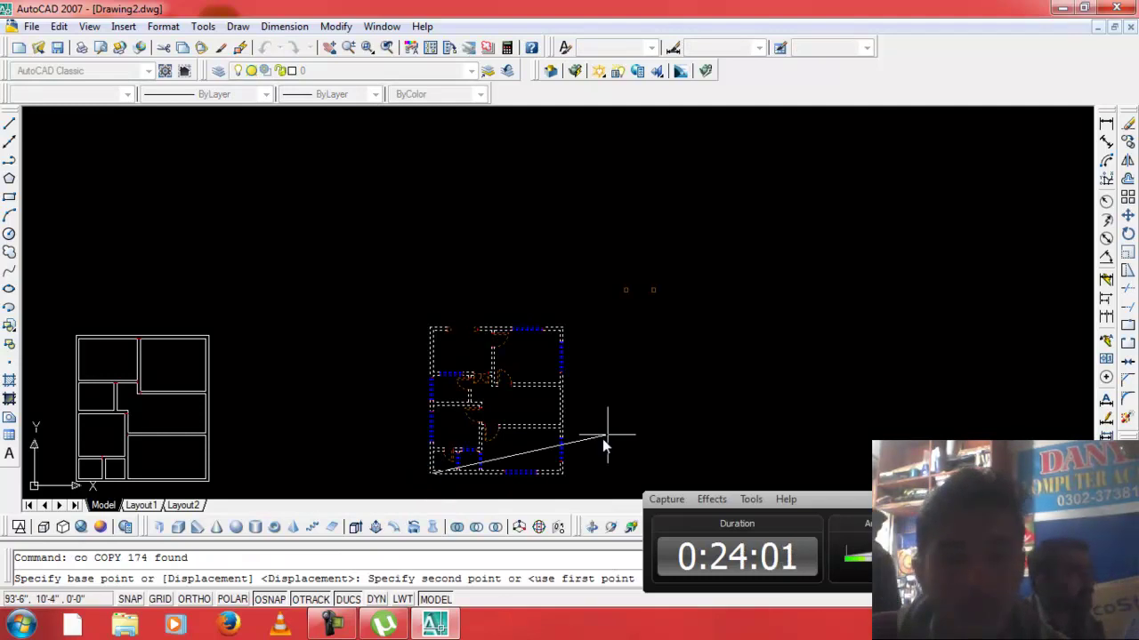
pyautogui.click(772, 470)
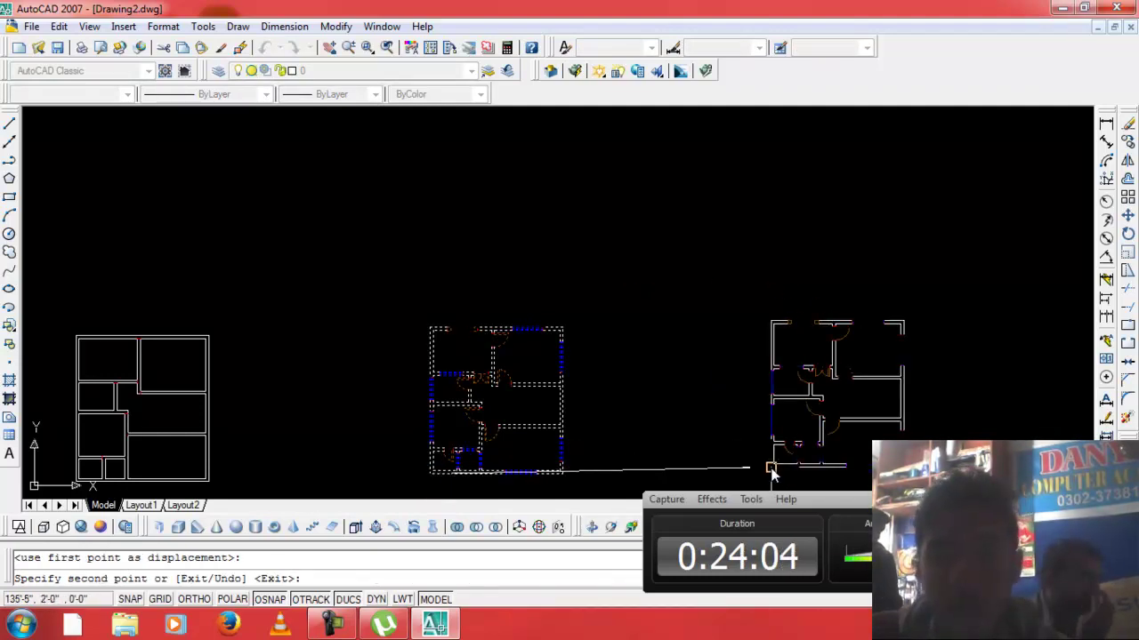
pyautogui.press('Escape')
# Dimension the 8' gap between the two columns and move it above the top wall.
pyautogui.click(1106, 127)
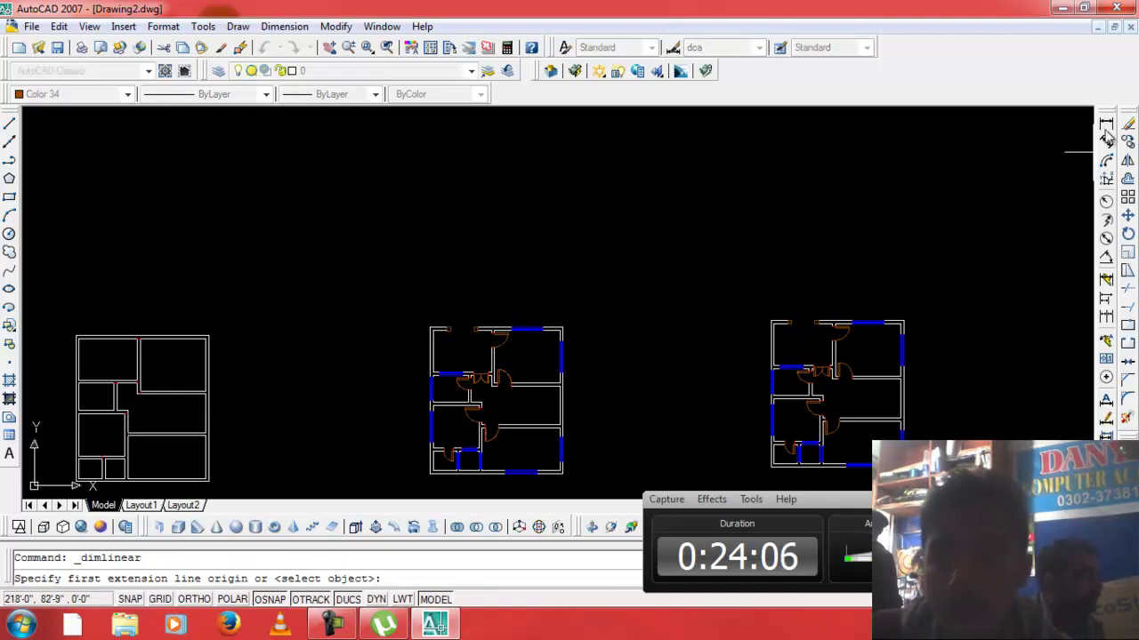
pyautogui.scroll(1, 853, 360)
pyautogui.scroll(4, 792, 318)
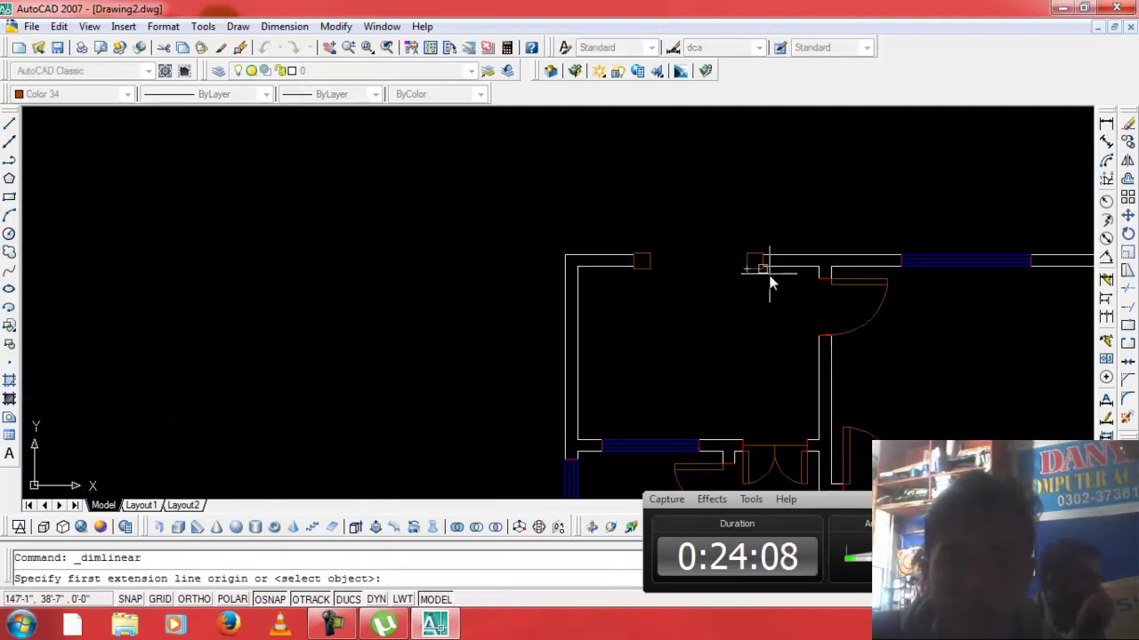
pyautogui.scroll(3, 769, 282)
pyautogui.click(747, 253)
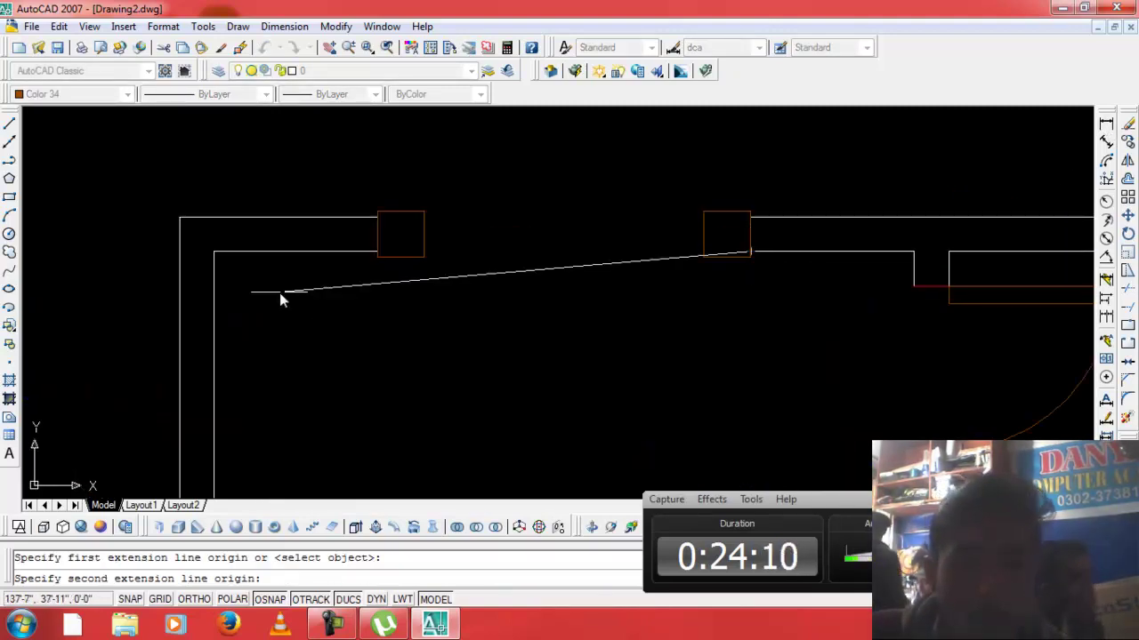
pyautogui.click(376, 252)
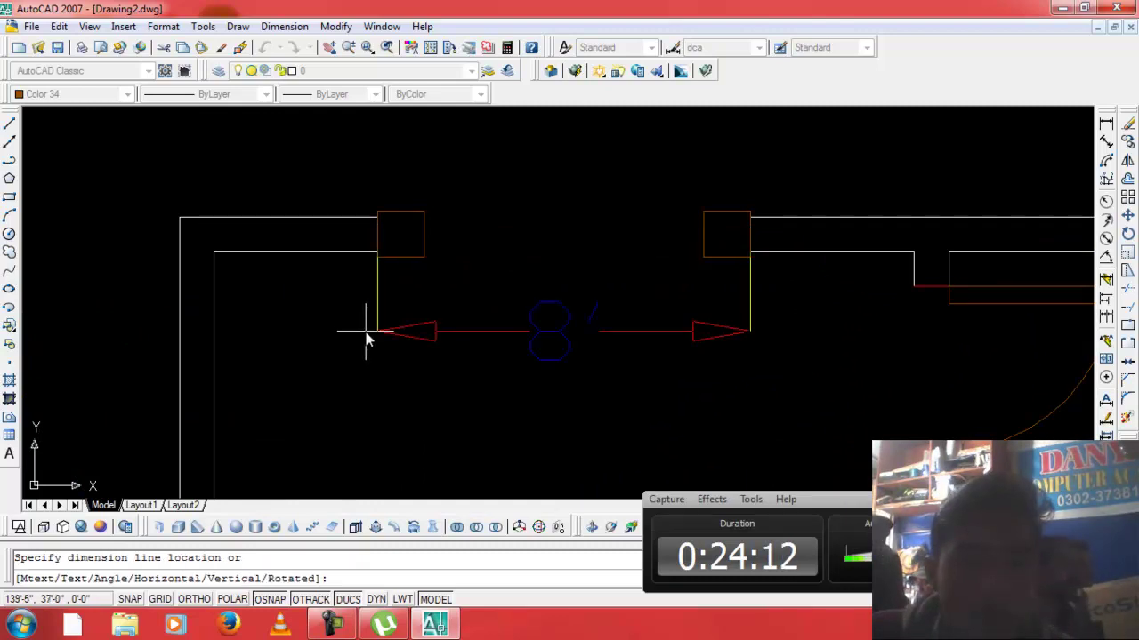
pyautogui.click(364, 354)
pyautogui.scroll(-3, 792, 300)
pyautogui.scroll(-4, 792, 297)
pyautogui.scroll(2, 720, 335)
pyautogui.click(735, 302)
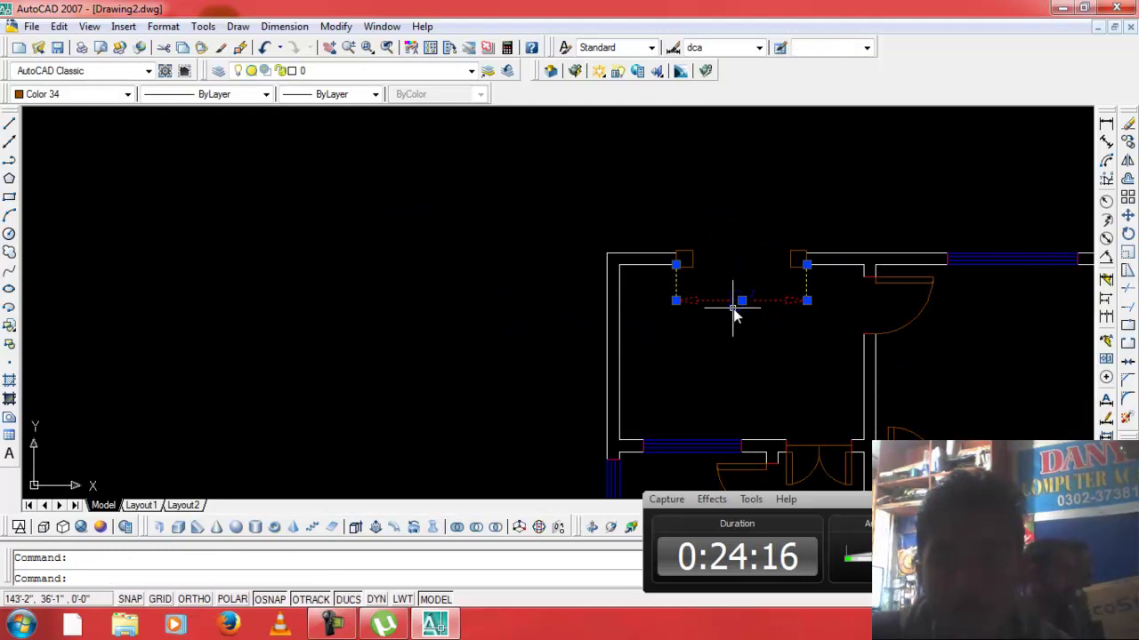
pyautogui.click(742, 301)
pyautogui.click(747, 241)
# Add the overall 34' dimension across the top of the plan.
pyautogui.press('Return')
pyautogui.click(606, 257)
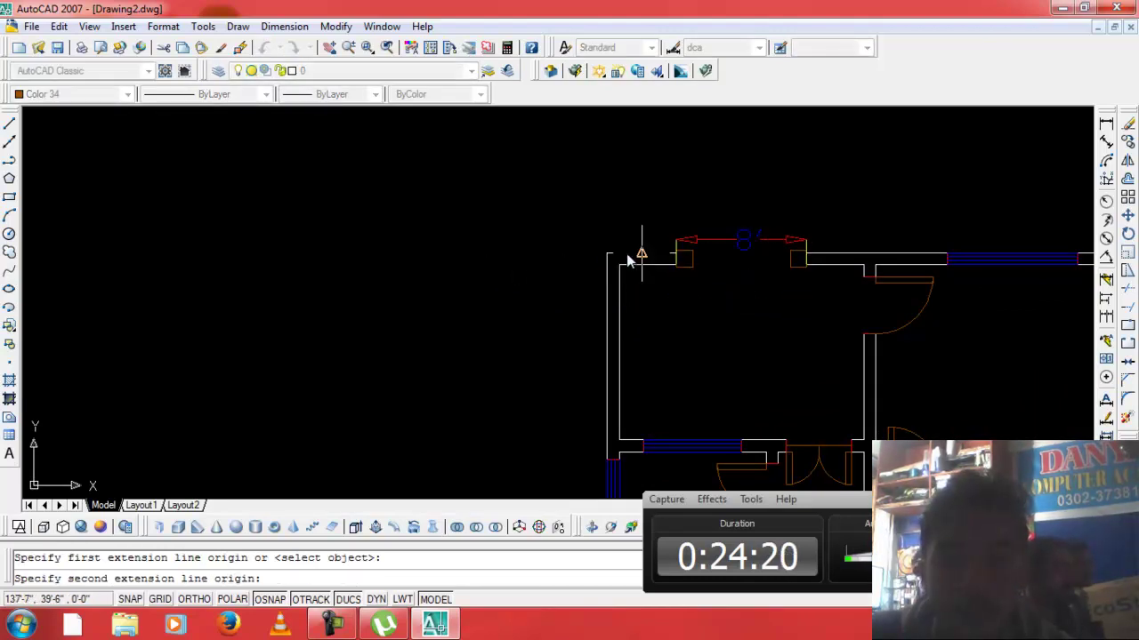
pyautogui.scroll(-5, 738, 256)
pyautogui.scroll(3, 898, 254)
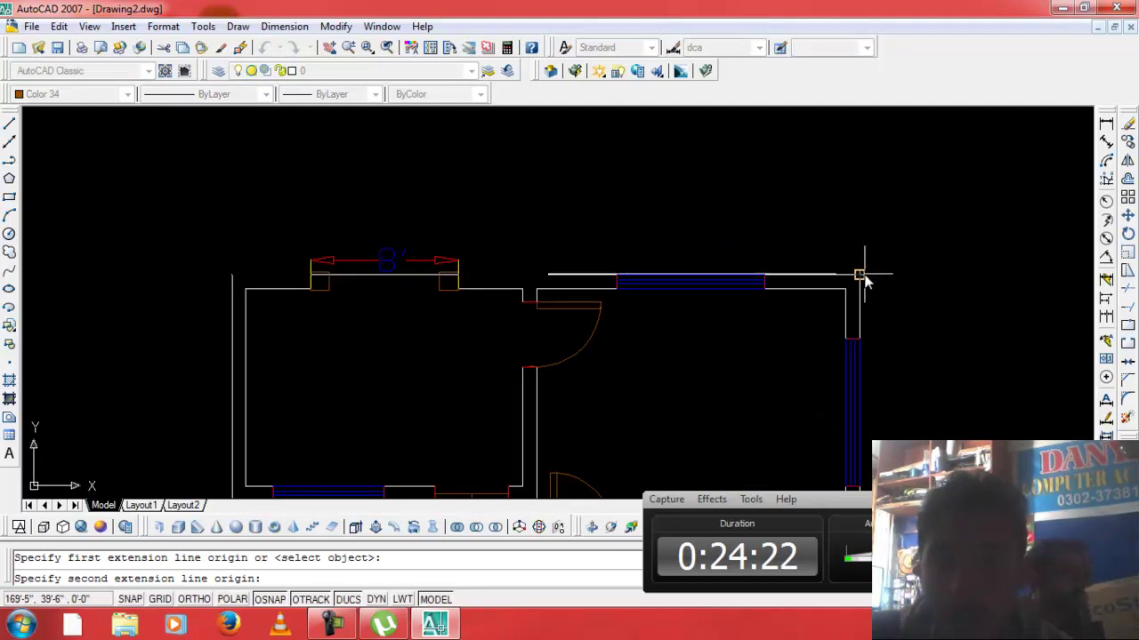
pyautogui.click(859, 267)
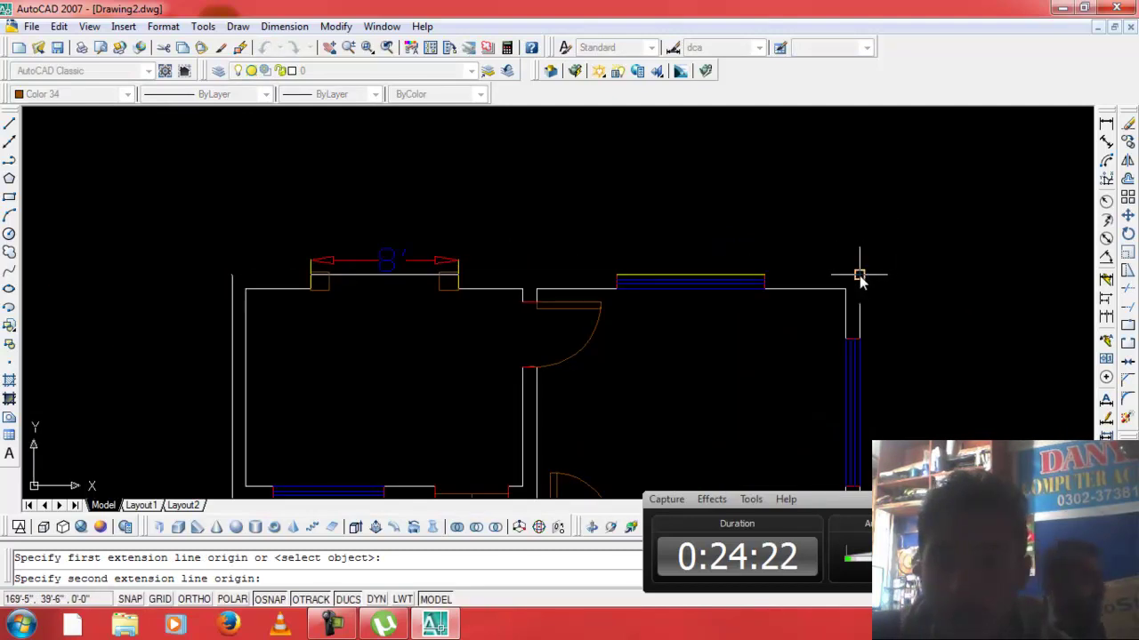
pyautogui.click(851, 217)
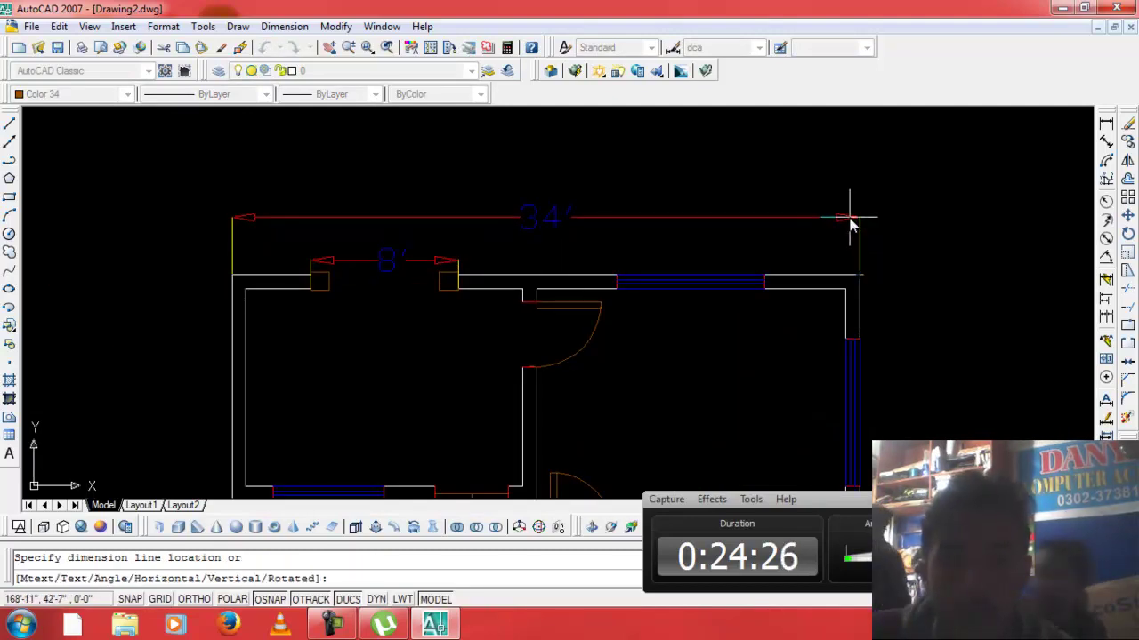
# Add the 16'-9" dimension from the wall corner by the door to the top-right corner.
pyautogui.press('Return')
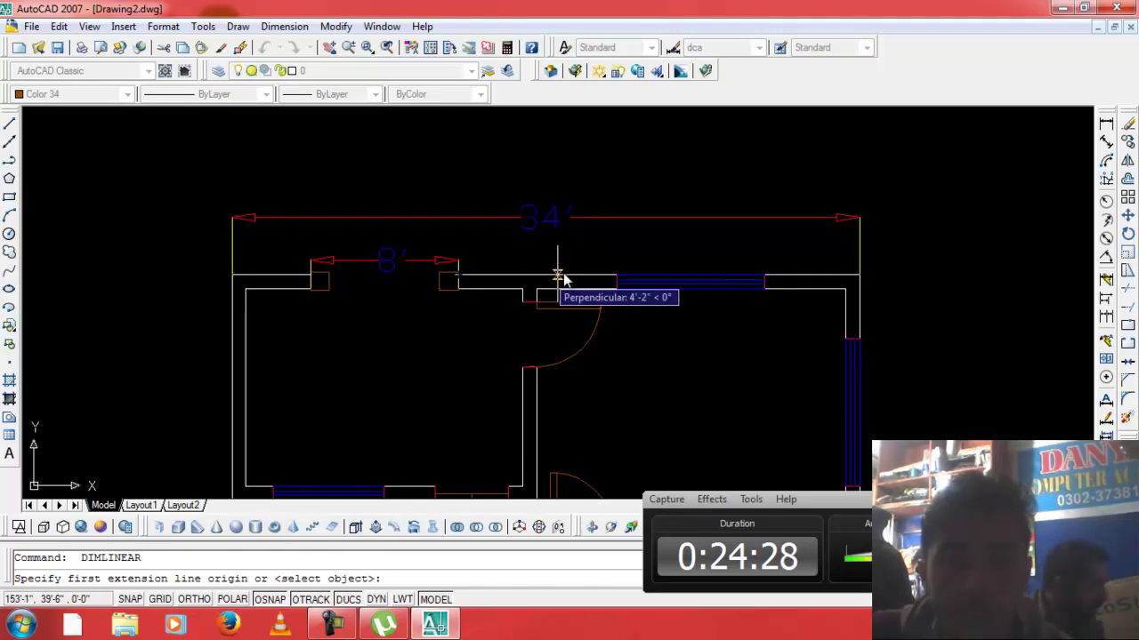
pyautogui.scroll(2, 534, 305)
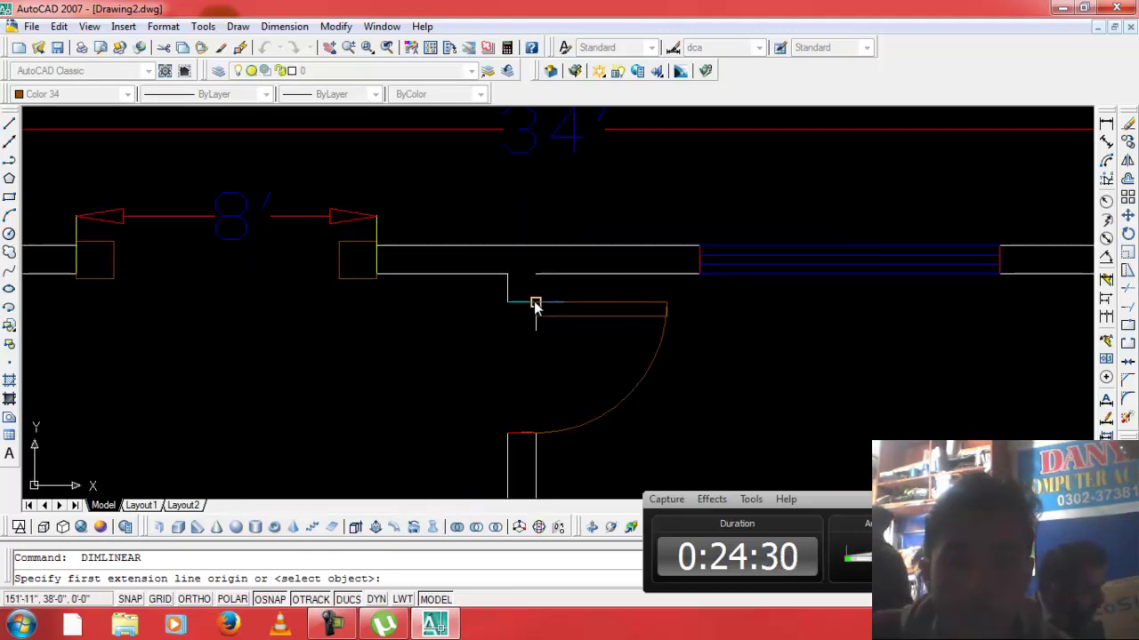
pyautogui.scroll(2, 537, 277)
pyautogui.click(535, 266)
pyautogui.scroll(-3, 533, 257)
pyautogui.scroll(-2, 821, 261)
pyautogui.click(993, 267)
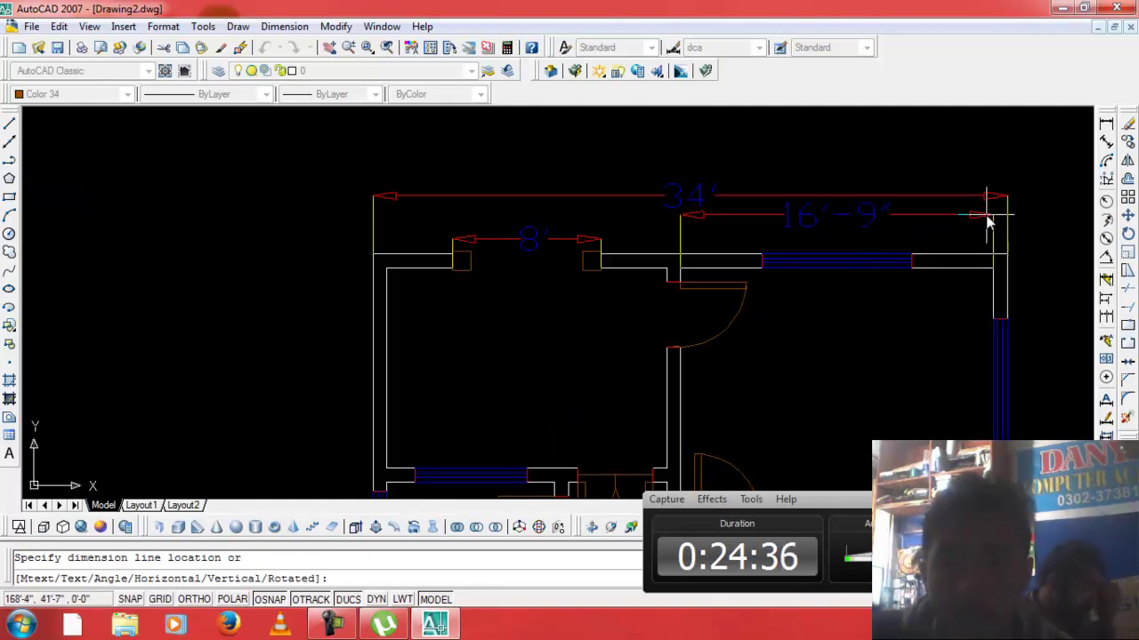
pyautogui.click(985, 212)
# Dimension the top window as 8' just above it.
pyautogui.press('Return')
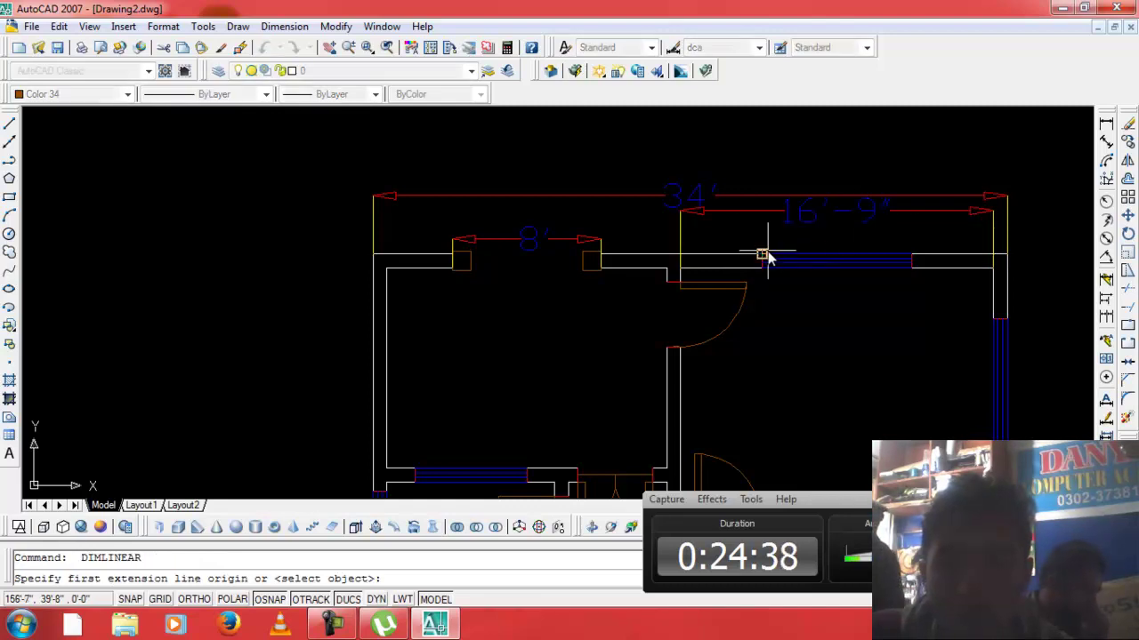
pyautogui.click(761, 257)
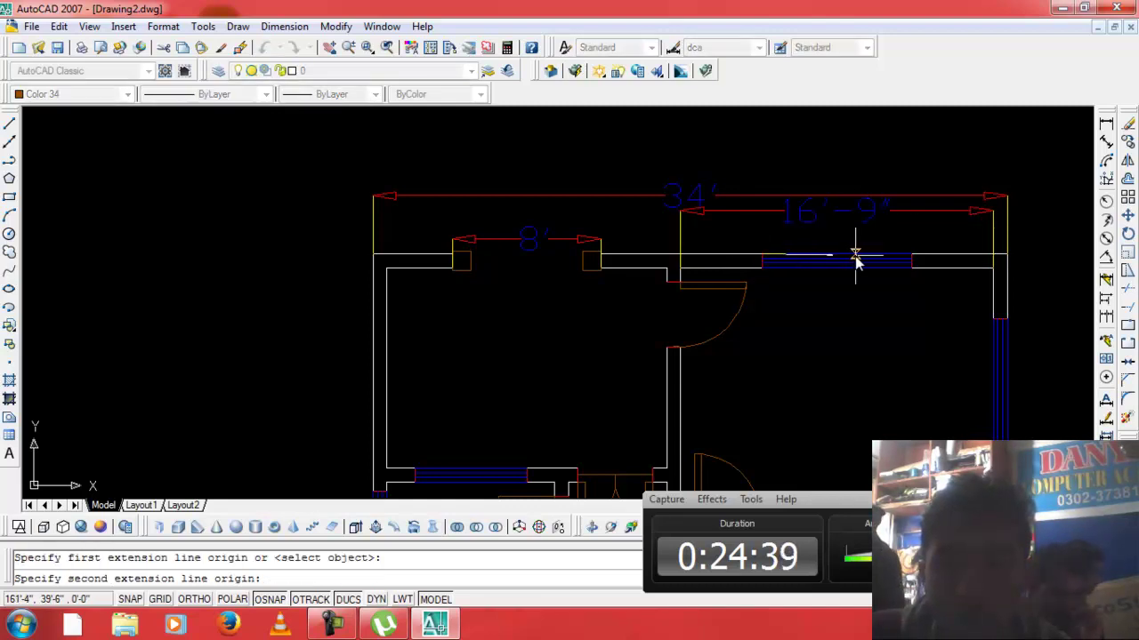
pyautogui.click(911, 257)
pyautogui.click(910, 247)
pyautogui.scroll(-2, 889, 257)
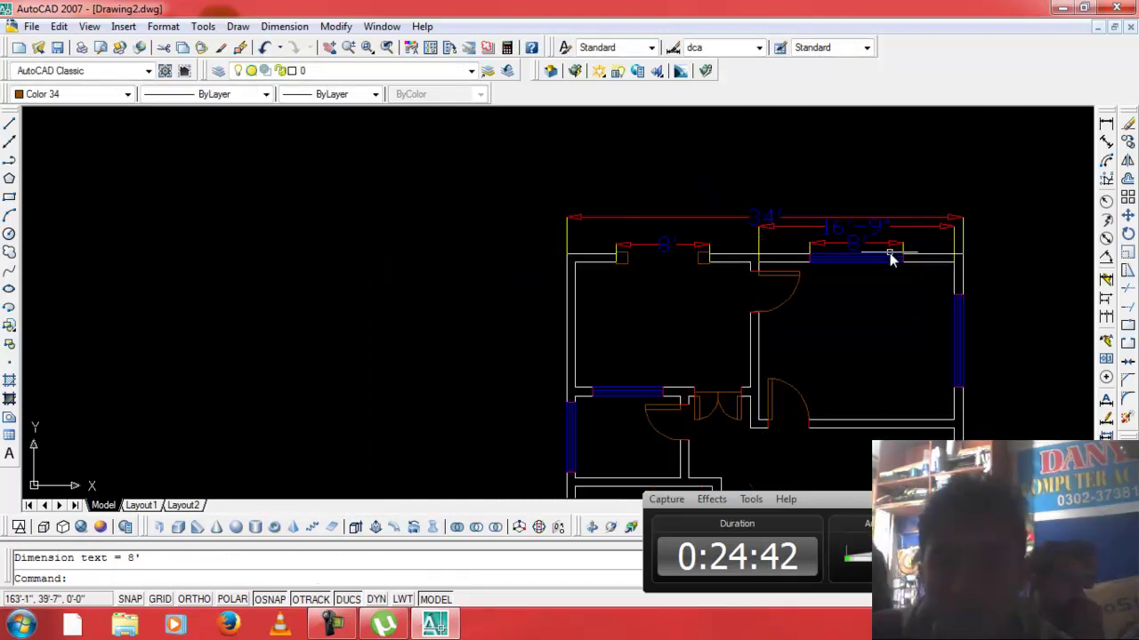
pyautogui.scroll(-2, 892, 258)
pyautogui.scroll(3, 729, 287)
# Begin the overall height dimension at the top-left wall corner.
pyautogui.press('Return')
pyautogui.click(647, 229)
pyautogui.scroll(-3, 649, 240)
pyautogui.scroll(3, 646, 485)
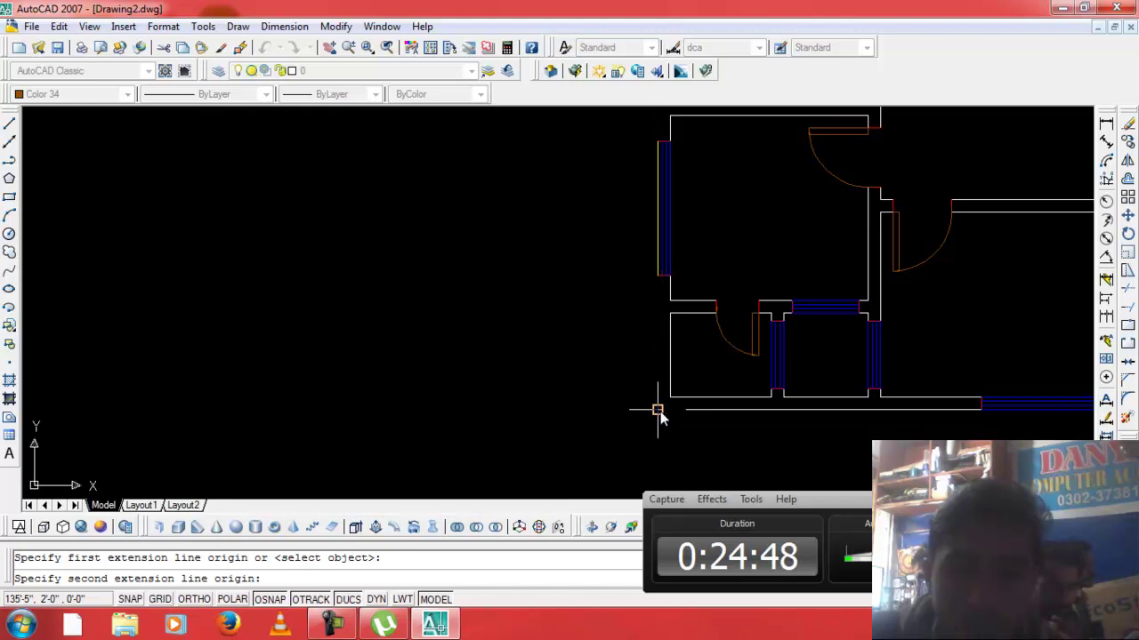
# Finish the 37'-6" overall height dimension along the left side.
pyautogui.click(658, 408)
pyautogui.click(583, 405)
pyautogui.scroll(-3, 623, 391)
pyautogui.scroll(3, 655, 284)
pyautogui.scroll(2, 656, 280)
# Add the 11' left wall dimension and the 8' left window dimension.
pyautogui.press('Return')
pyautogui.click(663, 233)
pyautogui.click(666, 445)
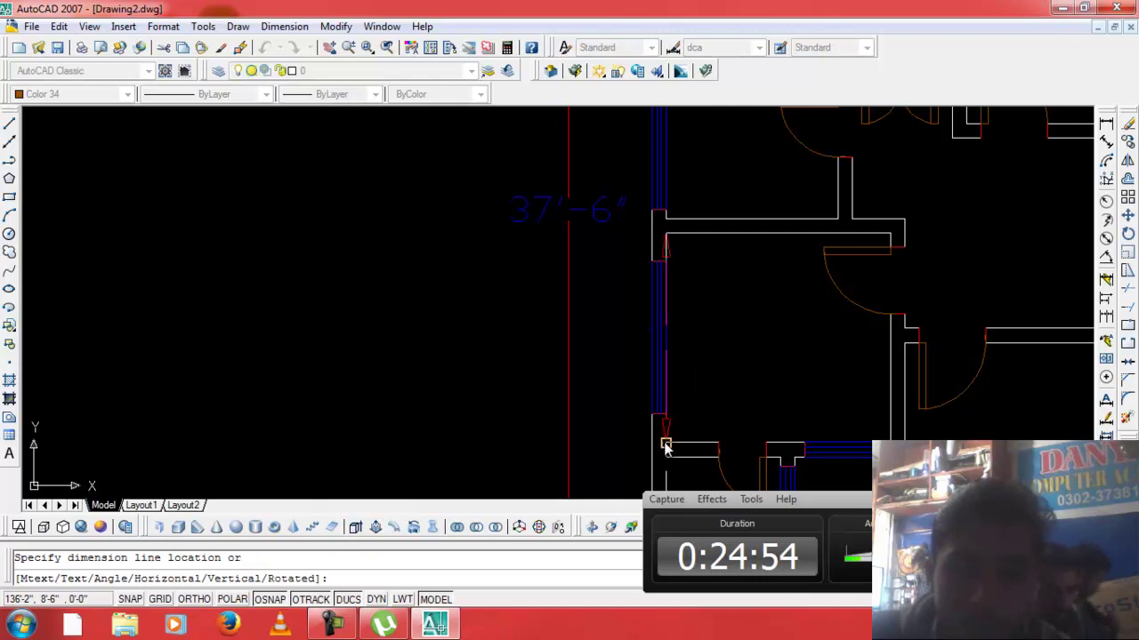
pyautogui.click(586, 429)
pyautogui.press('Return')
pyautogui.click(651, 263)
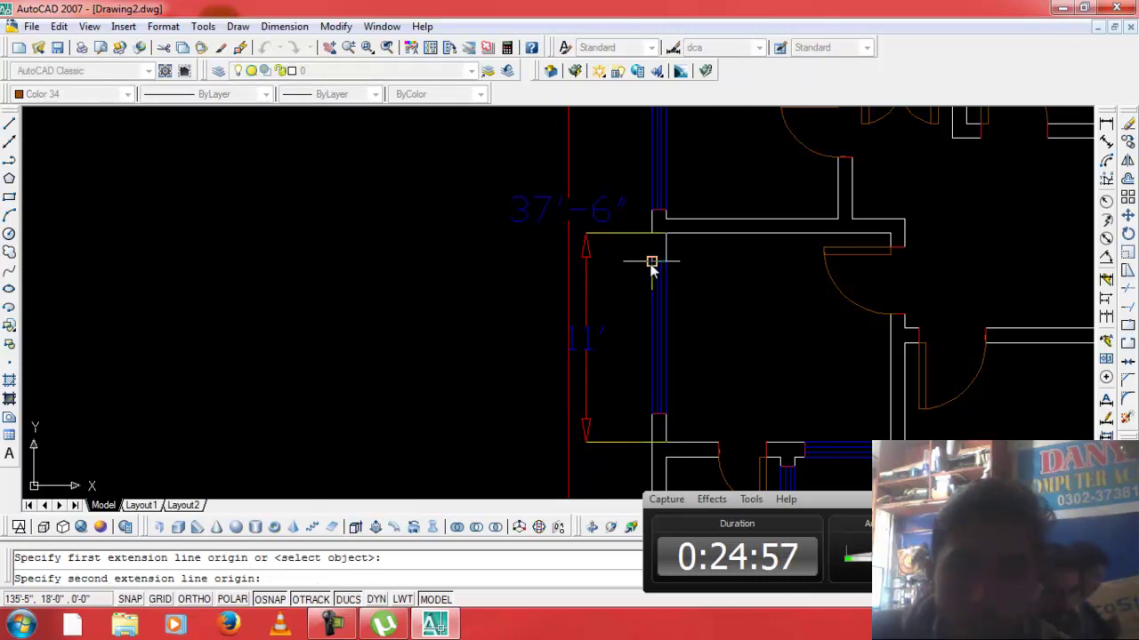
pyautogui.click(651, 415)
pyautogui.click(614, 401)
pyautogui.scroll(-5, 618, 399)
pyautogui.scroll(5, 633, 300)
# Add the 7' left wall dimension with the window dimension inside it.
pyautogui.press('Return')
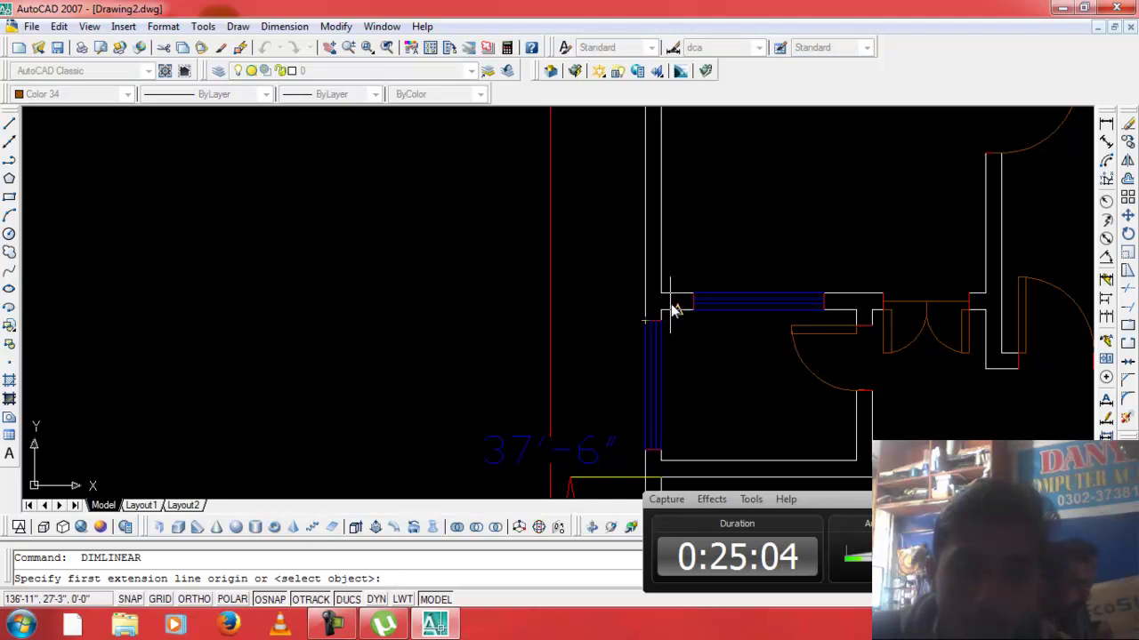
pyautogui.click(661, 310)
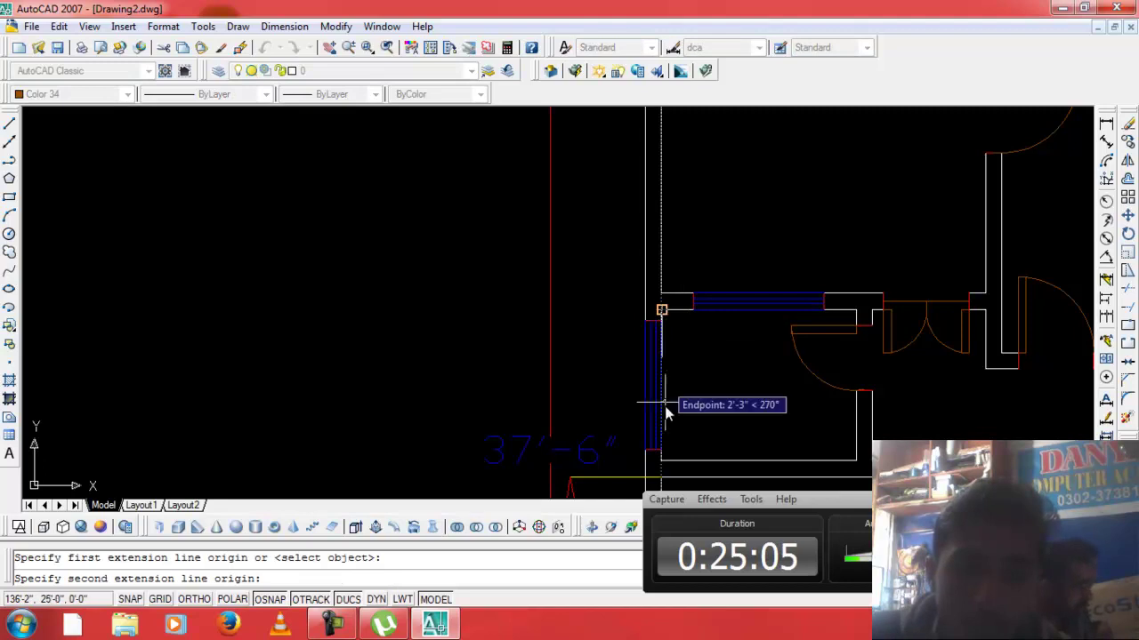
pyautogui.click(660, 463)
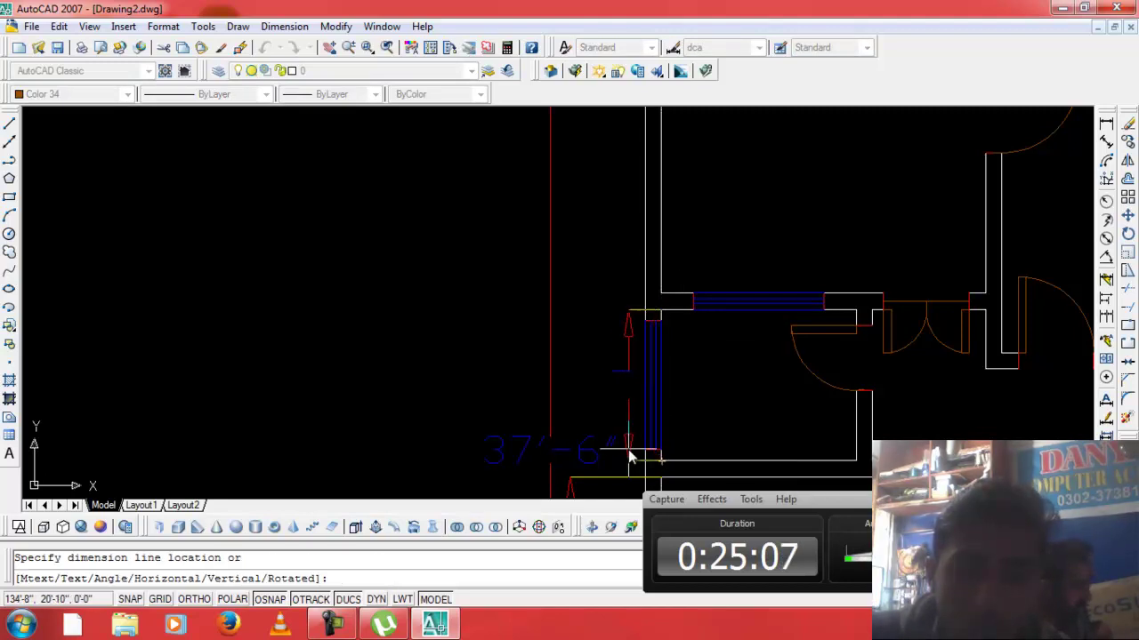
pyautogui.click(566, 445)
pyautogui.press('Return')
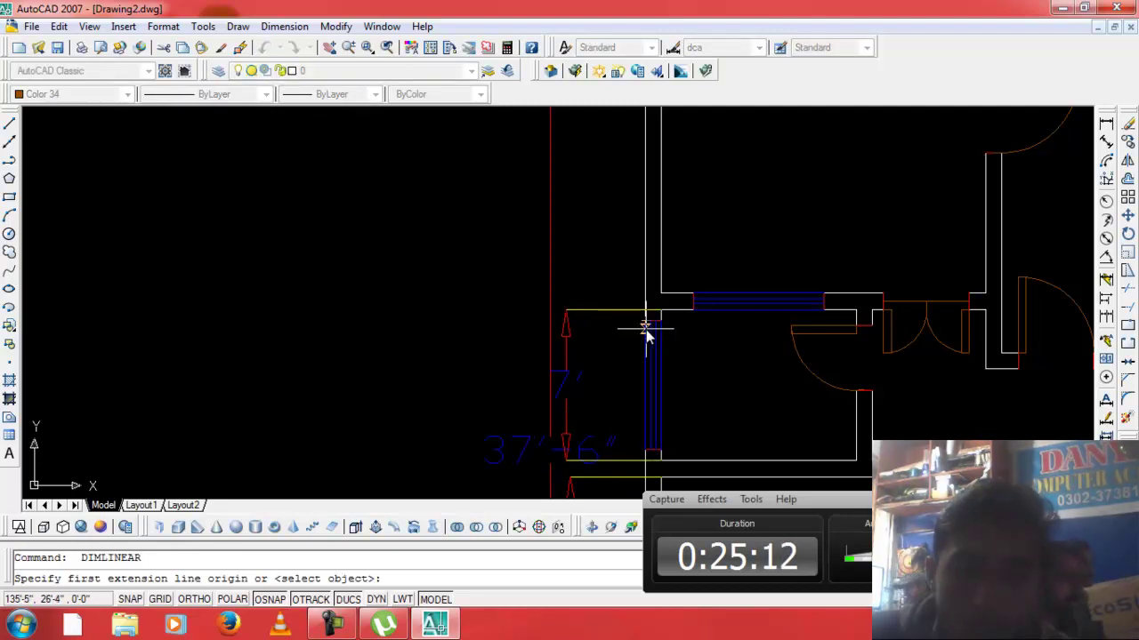
pyautogui.click(645, 321)
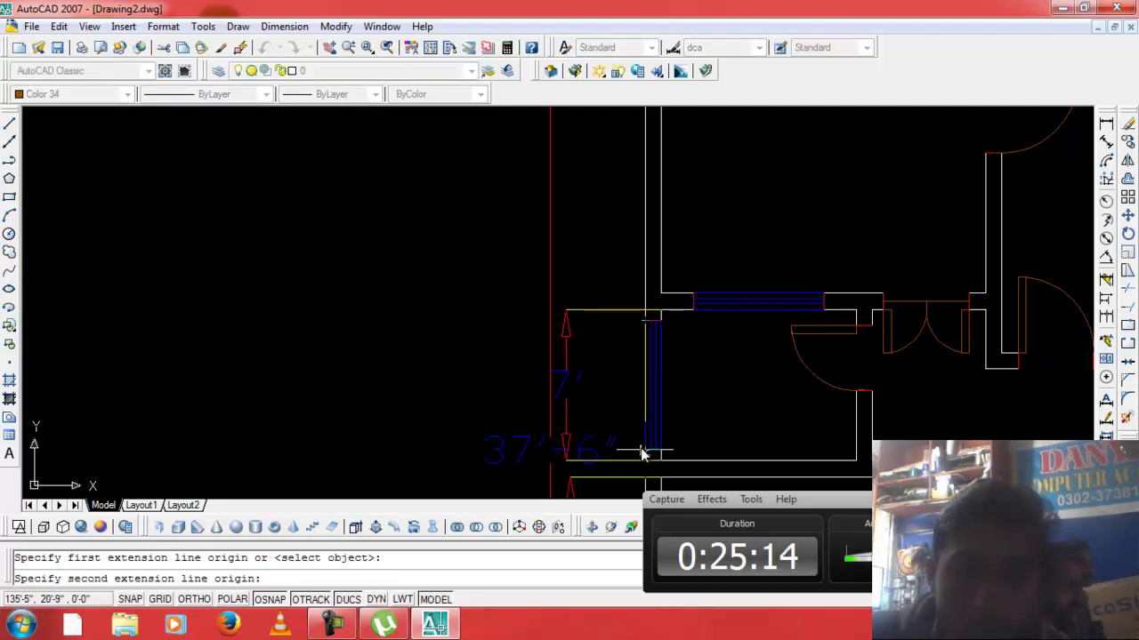
pyautogui.click(643, 453)
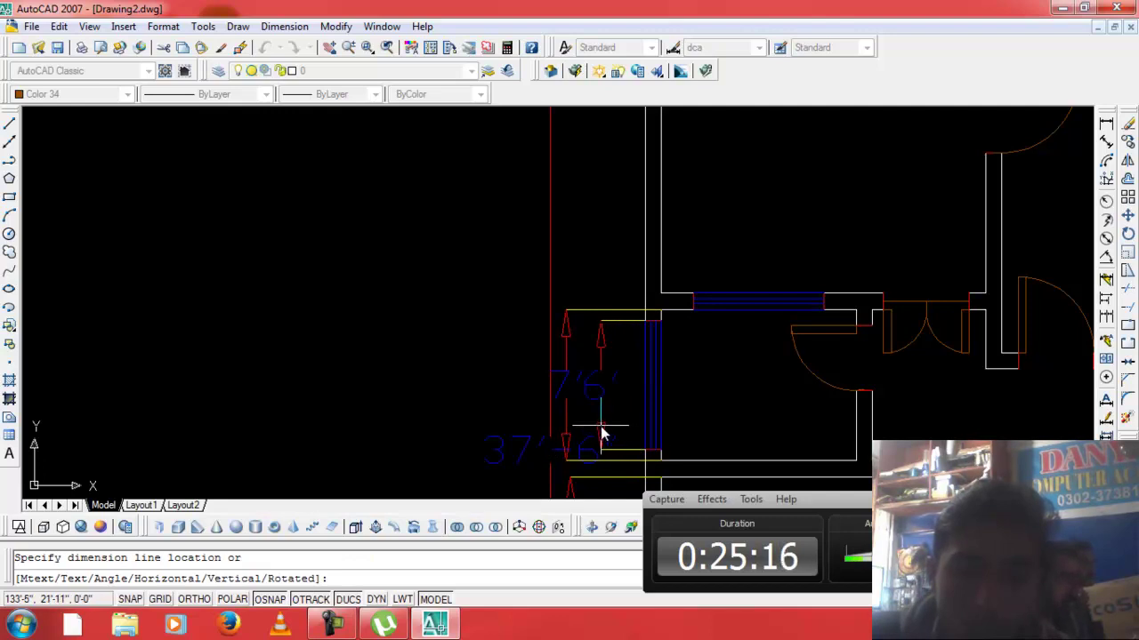
pyautogui.click(605, 434)
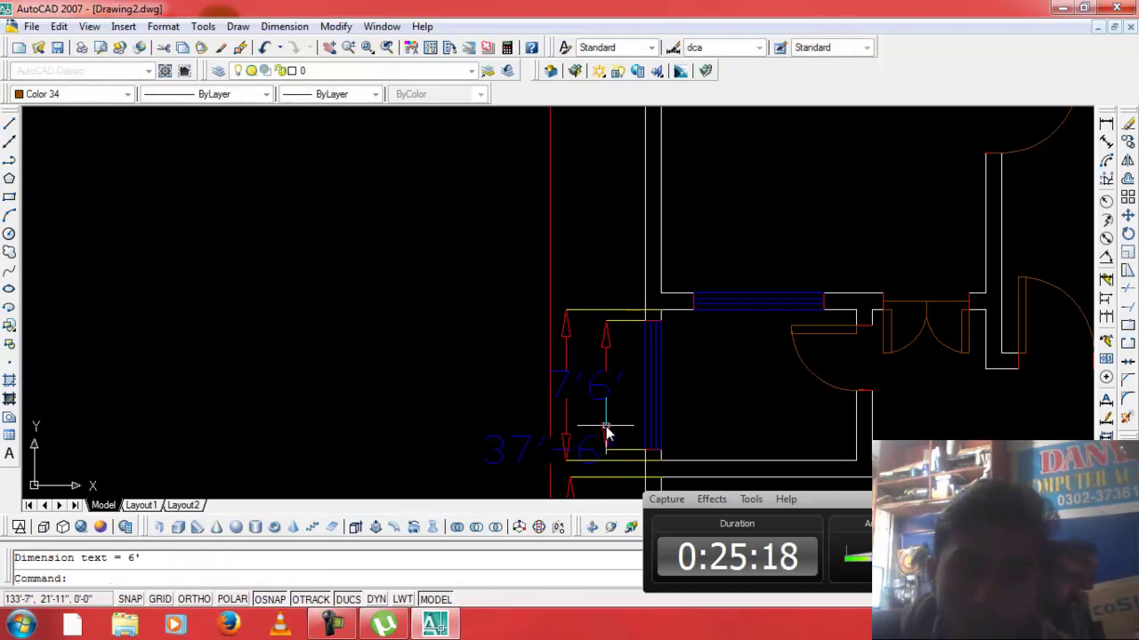
pyautogui.scroll(-3, 602, 429)
pyautogui.scroll(2, 636, 231)
# Add the 10'-9" dimension beside the upper left wall.
pyautogui.press('Return')
pyautogui.click(638, 183)
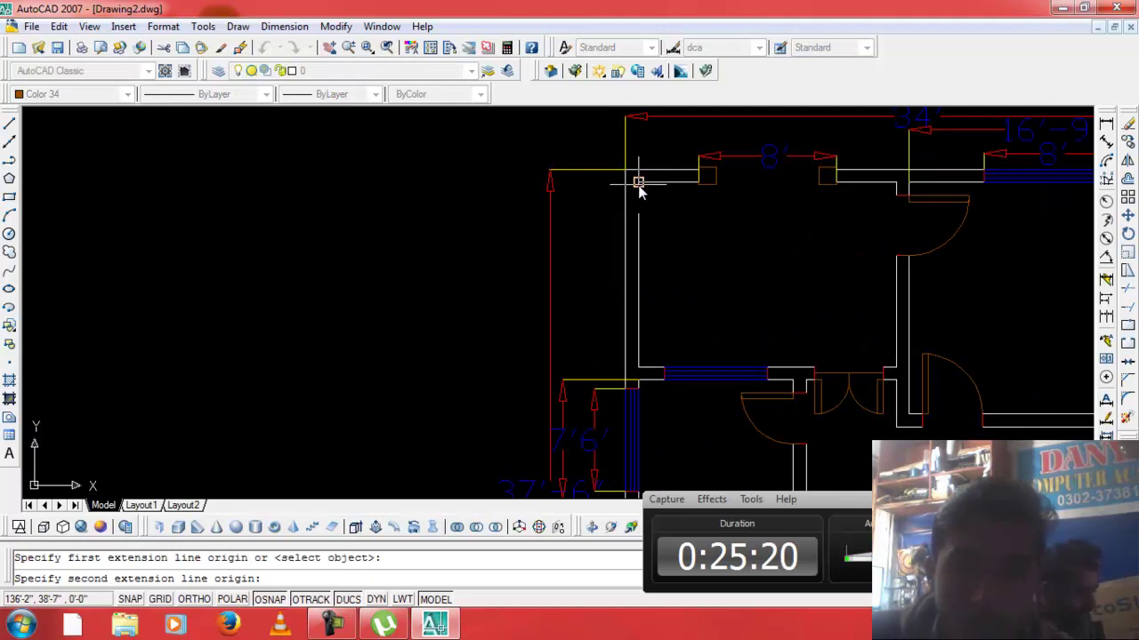
pyautogui.click(637, 369)
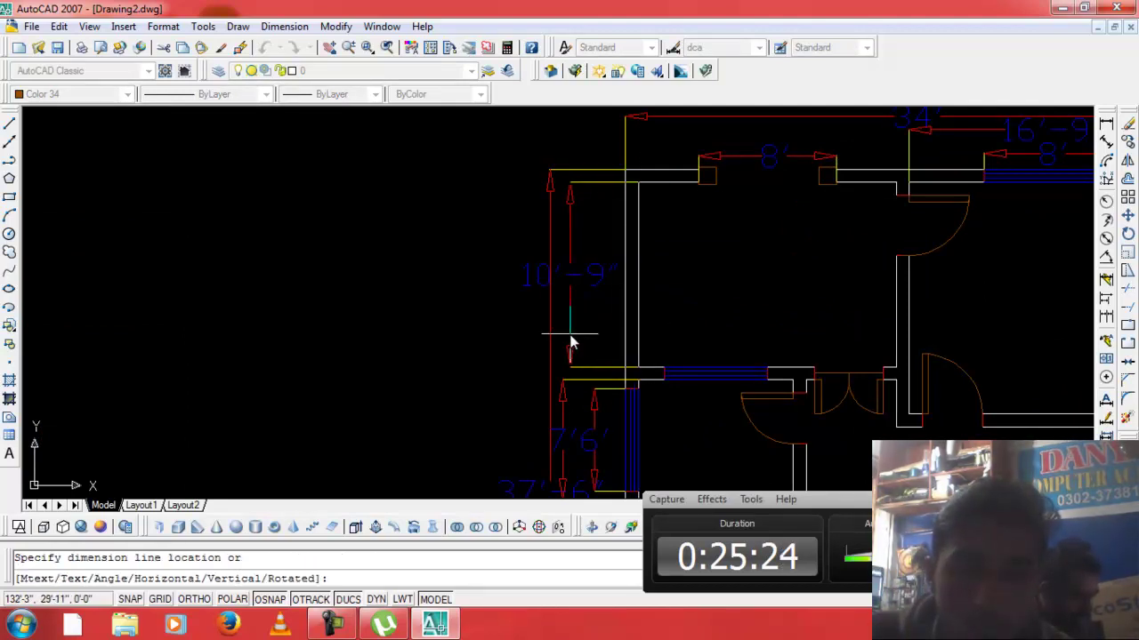
pyautogui.click(570, 342)
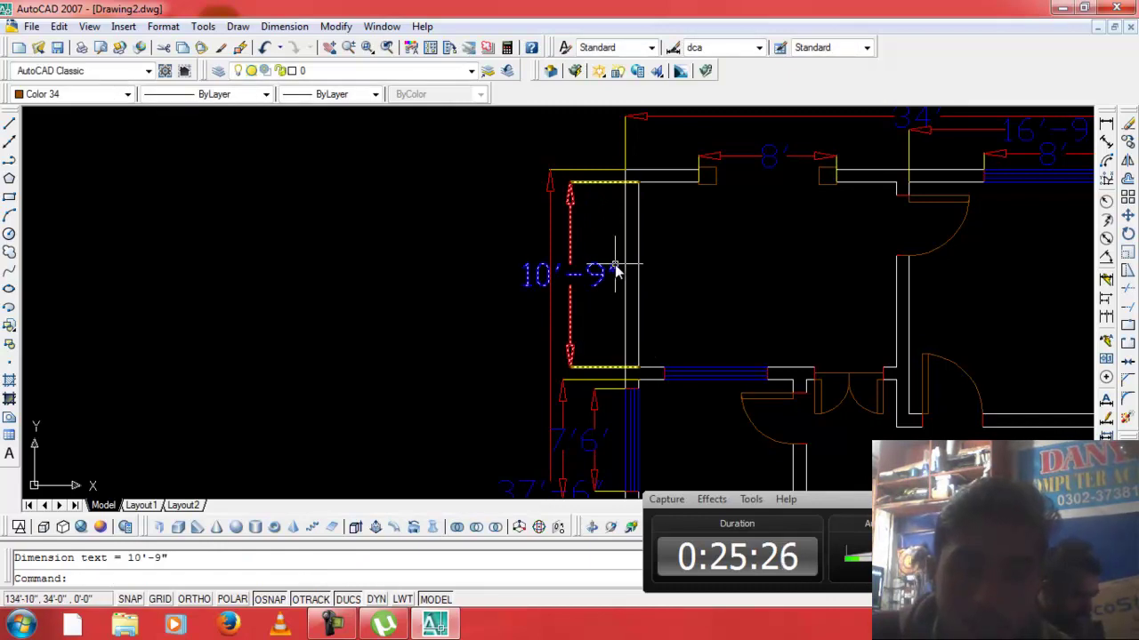
pyautogui.scroll(-2, 624, 279)
pyautogui.scroll(-2, 624, 279)
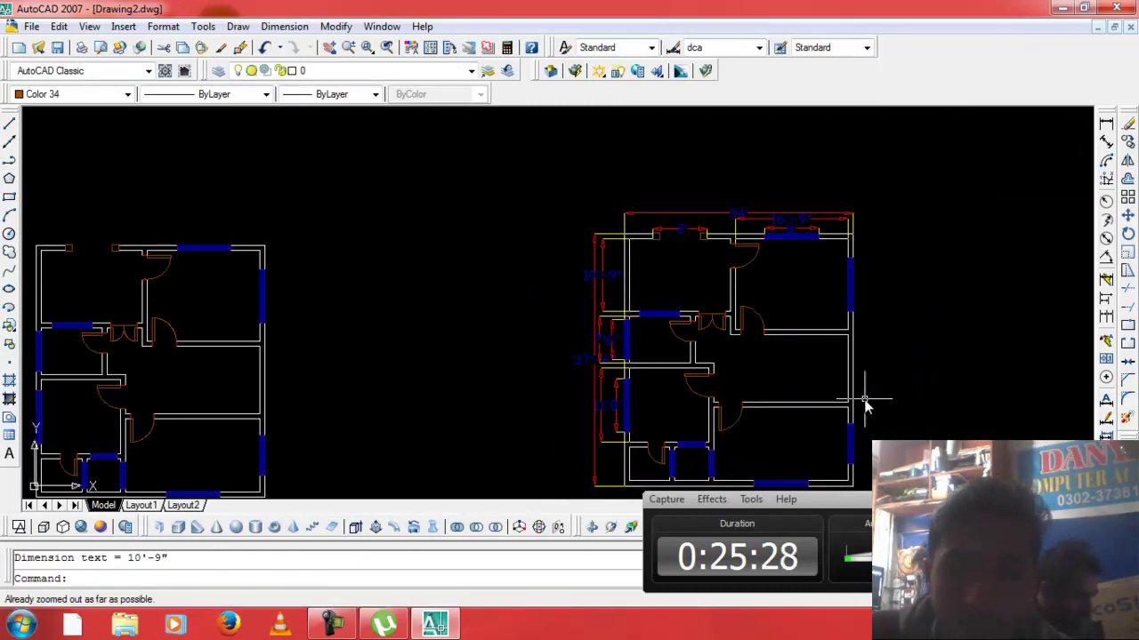
pyautogui.scroll(-1, 861, 436)
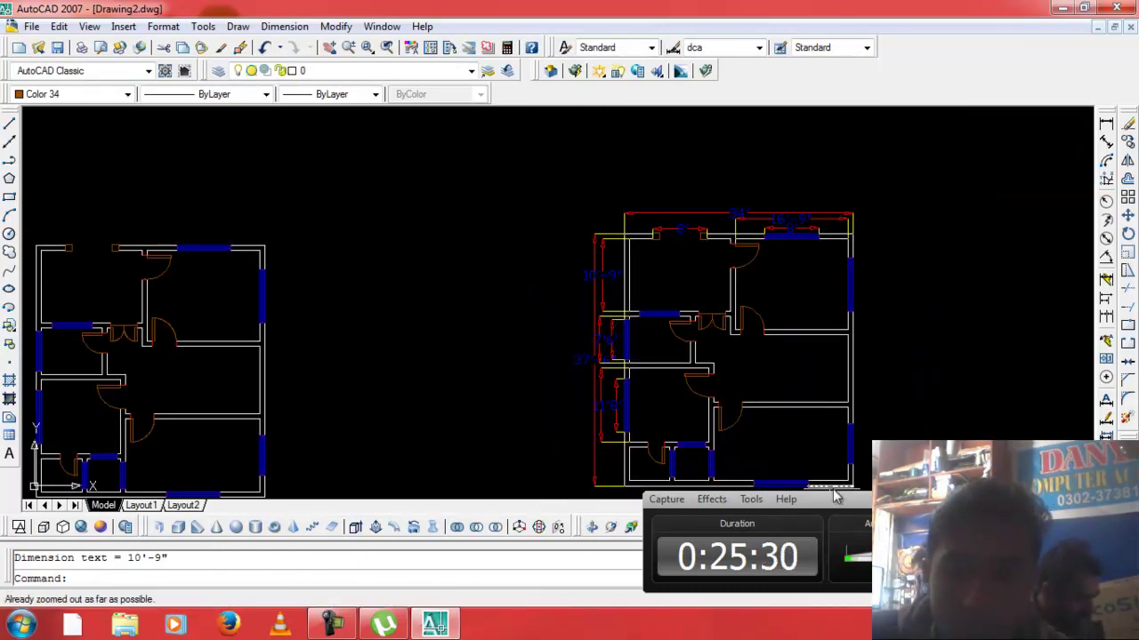
# Dimension the top-left span as 15', placed above the existing top dimensions.
pyautogui.scroll(2, 827, 484)
pyautogui.scroll(-2, 827, 302)
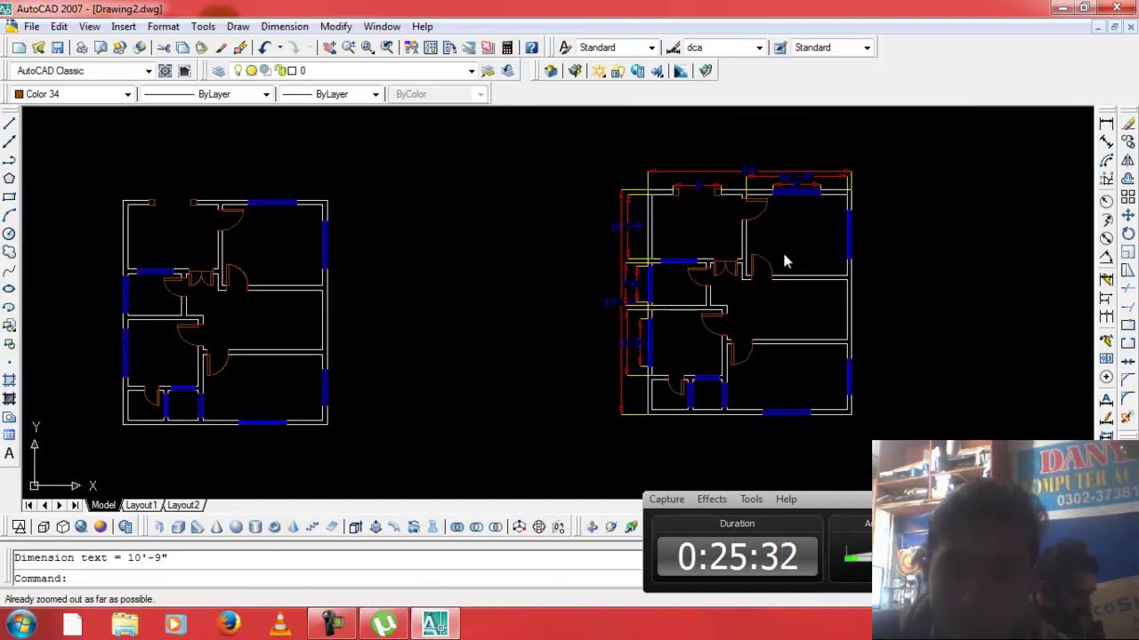
pyautogui.scroll(3, 818, 236)
pyautogui.scroll(2, 853, 214)
pyautogui.scroll(-3, 821, 220)
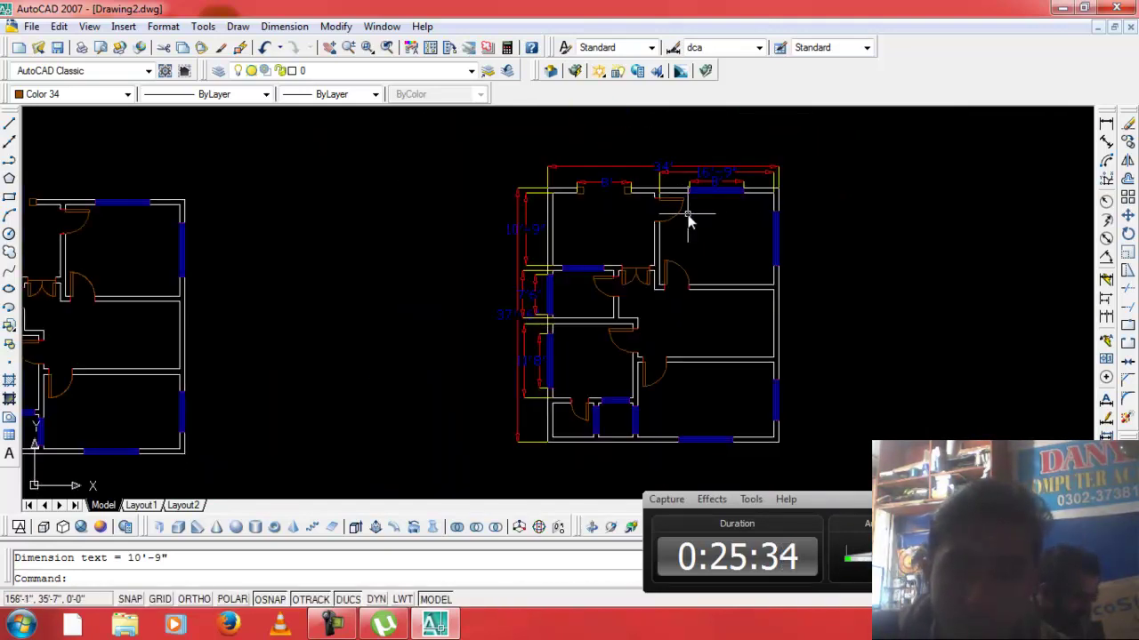
pyautogui.scroll(3, 577, 207)
pyautogui.press('Return')
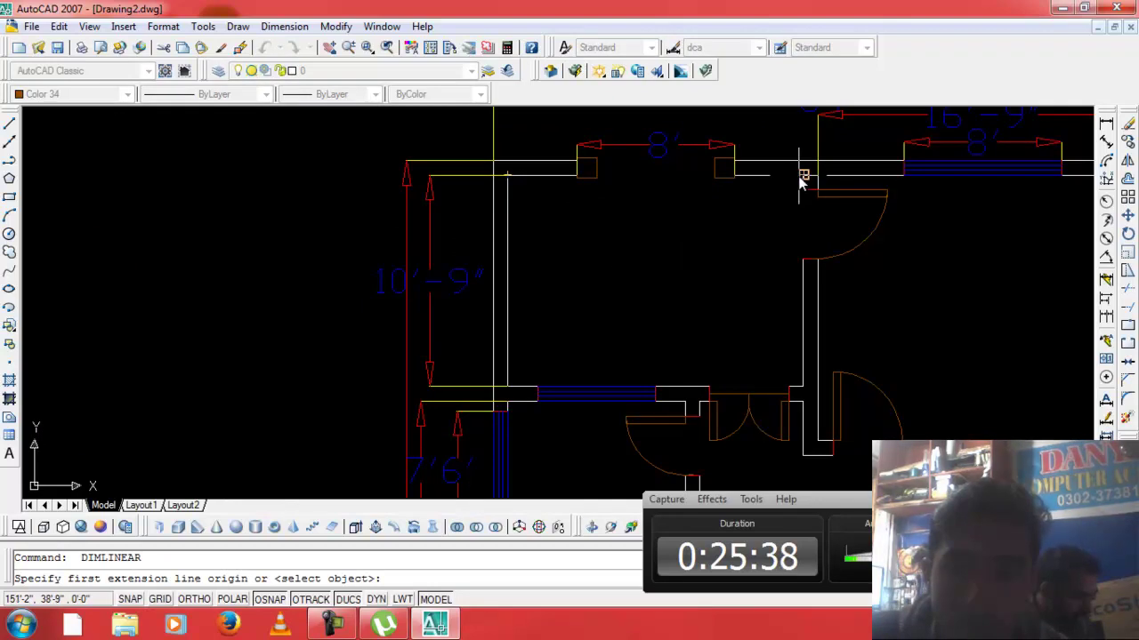
pyautogui.click(800, 177)
pyautogui.click(509, 177)
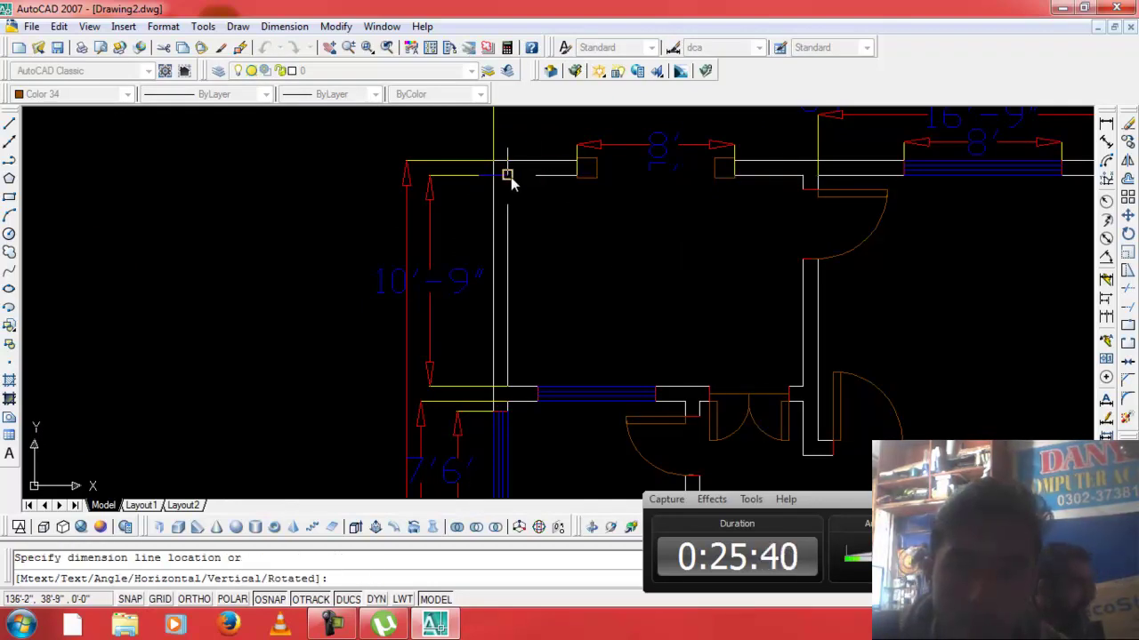
pyautogui.scroll(-3, 511, 178)
pyautogui.scroll(3, 546, 152)
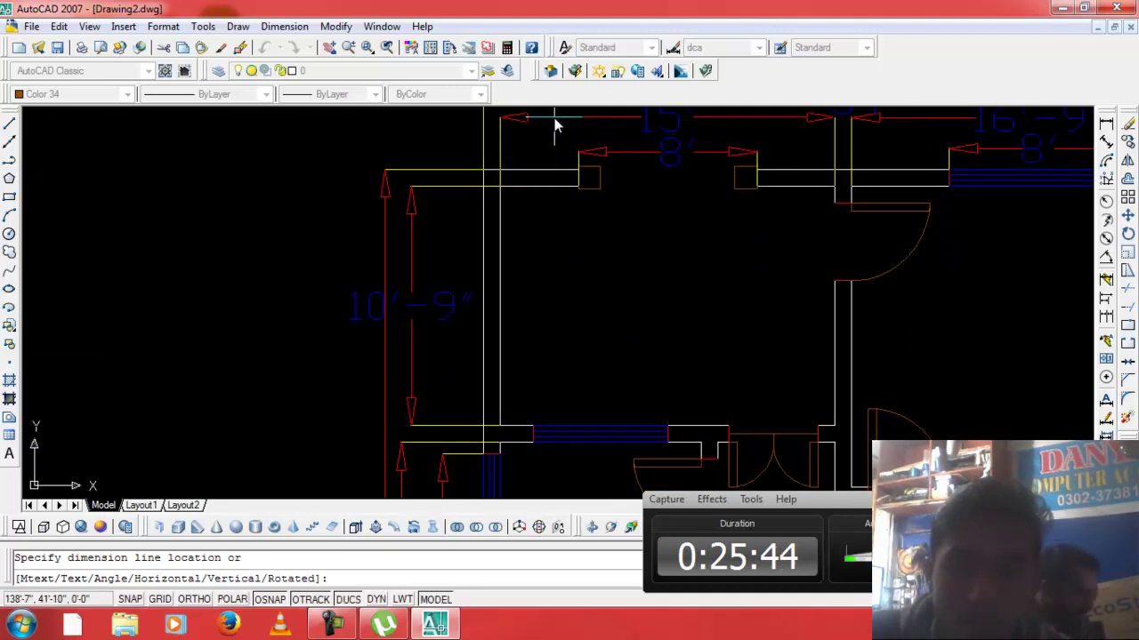
pyautogui.click(553, 117)
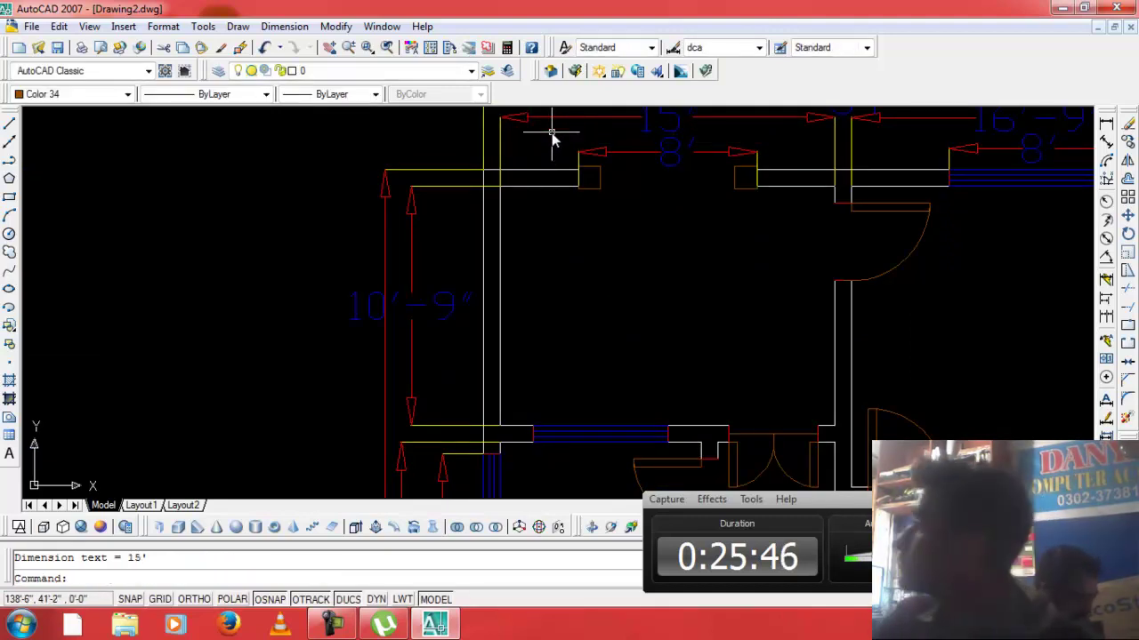
pyautogui.scroll(-3, 587, 165)
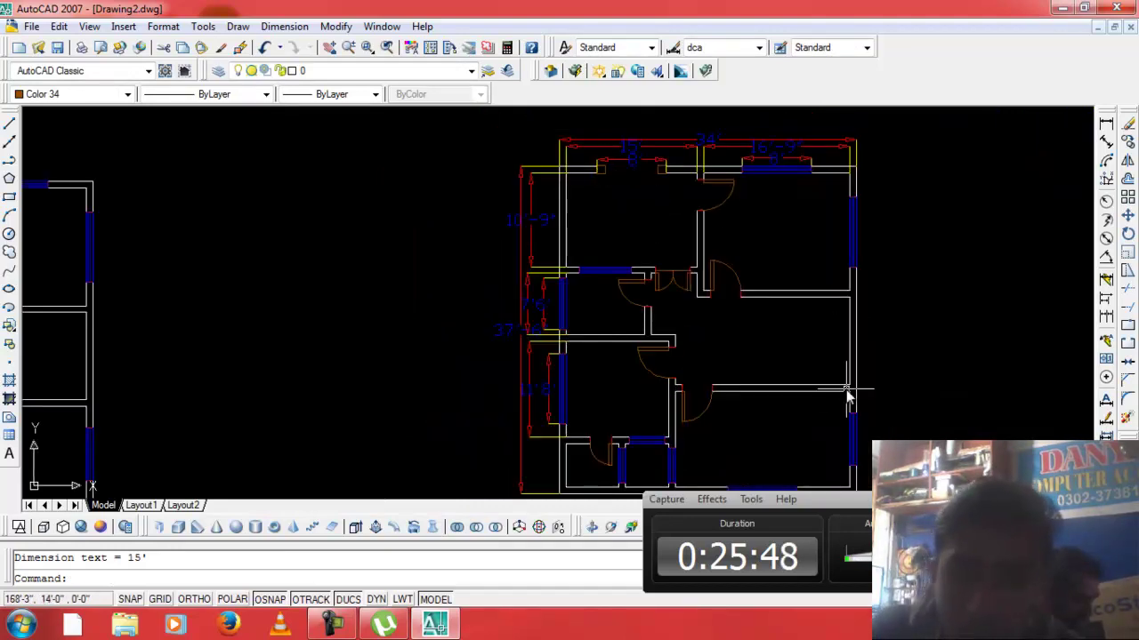
pyautogui.scroll(-1, 831, 405)
pyautogui.scroll(-1, 831, 405)
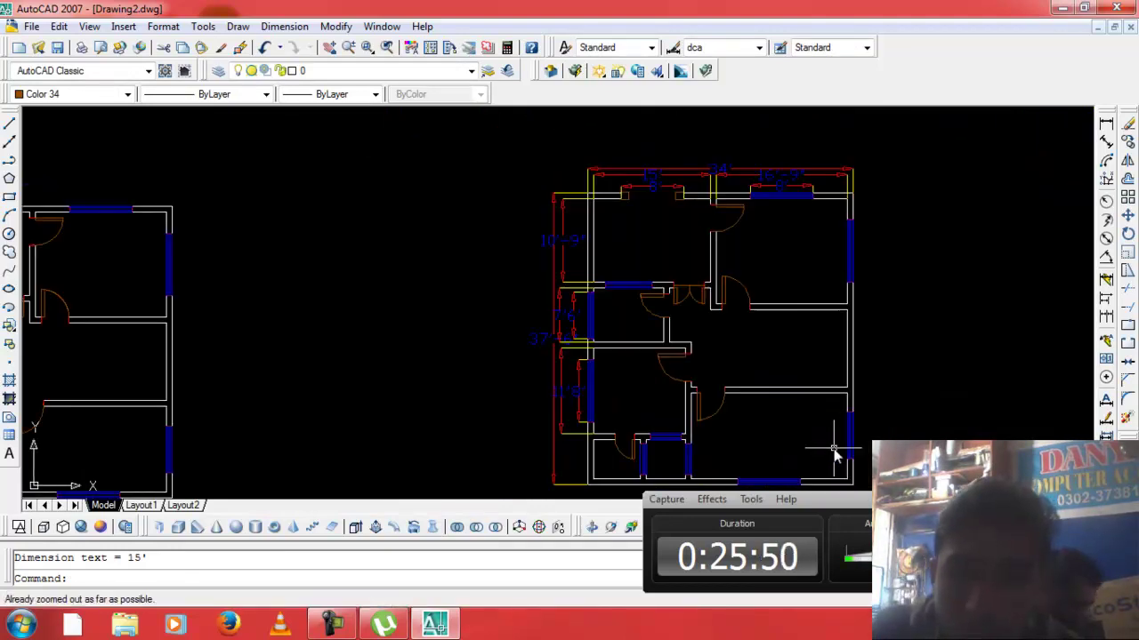
# Add a 6' dimension below the bottom-left wall.
pyautogui.press('Return')
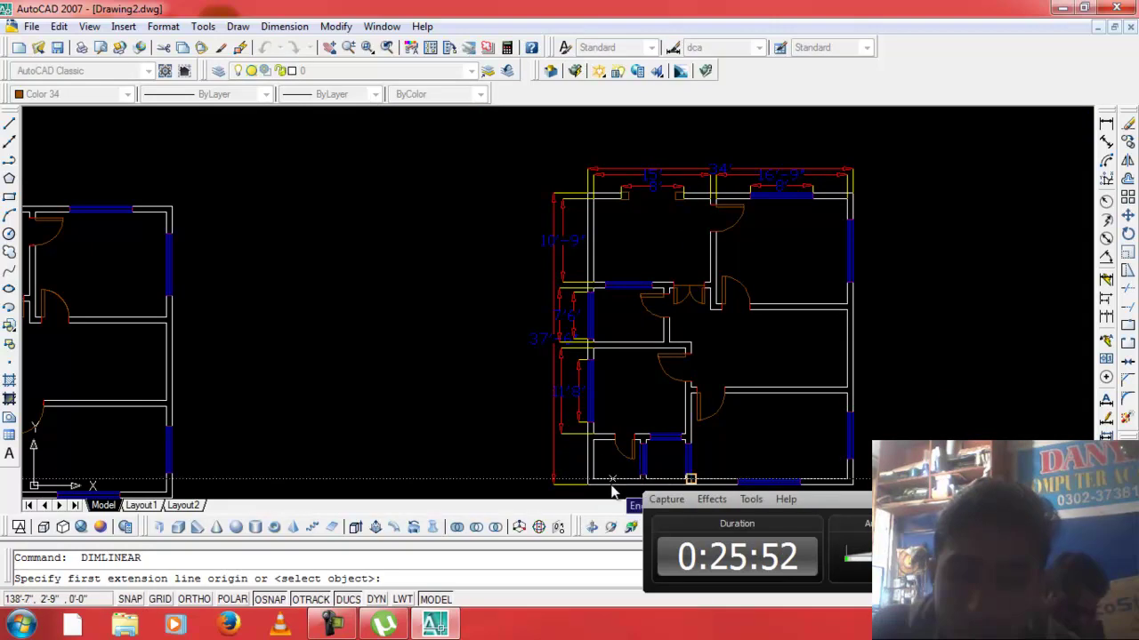
pyautogui.scroll(2, 612, 490)
pyautogui.scroll(1, 628, 483)
pyautogui.click(662, 459)
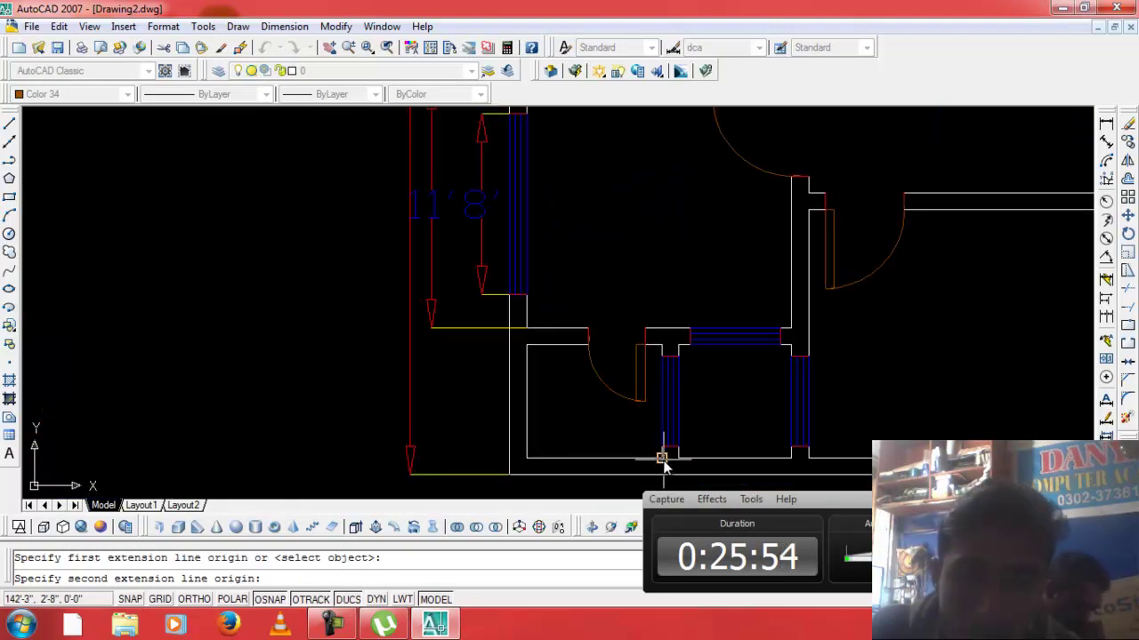
pyautogui.click(527, 461)
pyautogui.scroll(-4, 543, 472)
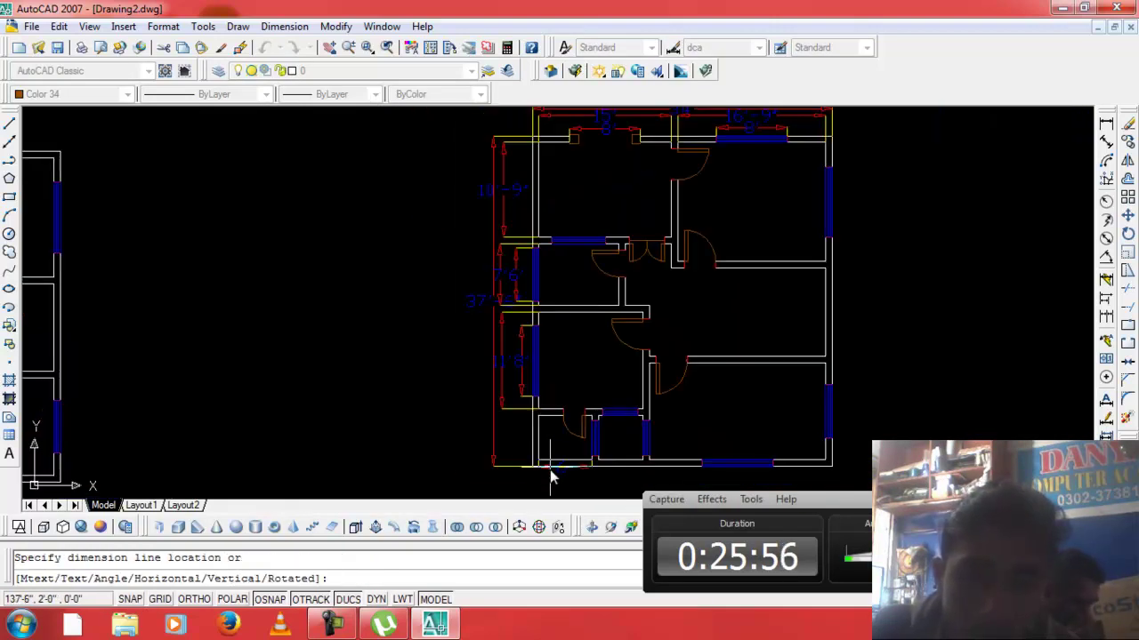
pyautogui.click(547, 495)
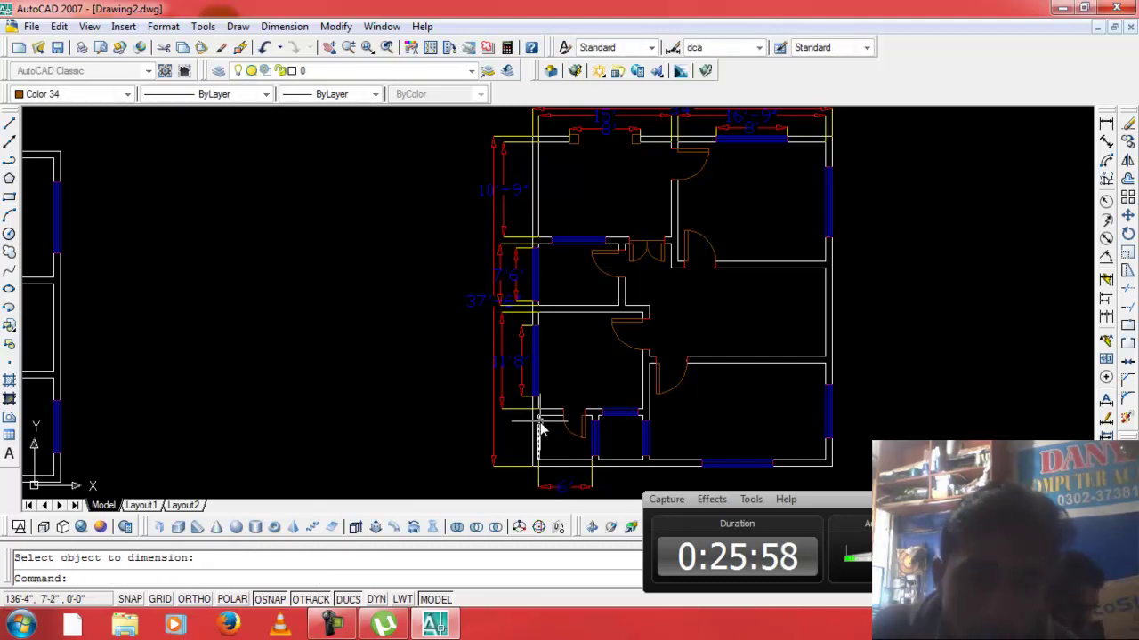
pyautogui.scroll(3, 539, 425)
# Add a 5' vertical dimension on the lower left wall.
pyautogui.press('Return')
pyautogui.click(530, 413)
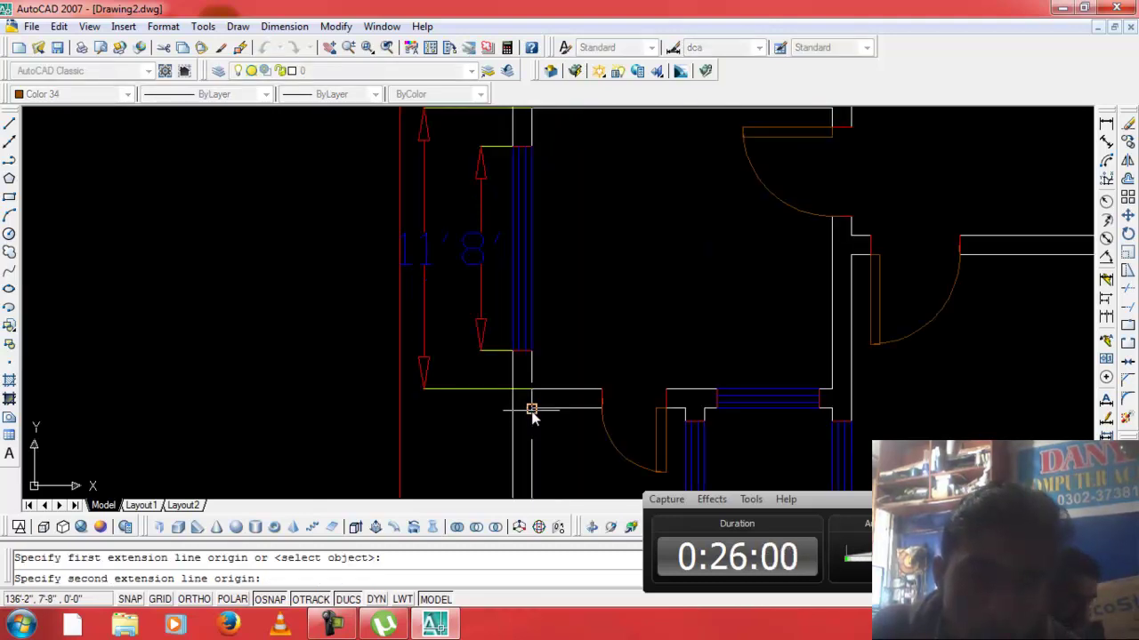
pyautogui.scroll(-3, 531, 417)
pyautogui.scroll(3, 538, 463)
pyautogui.scroll(2, 534, 476)
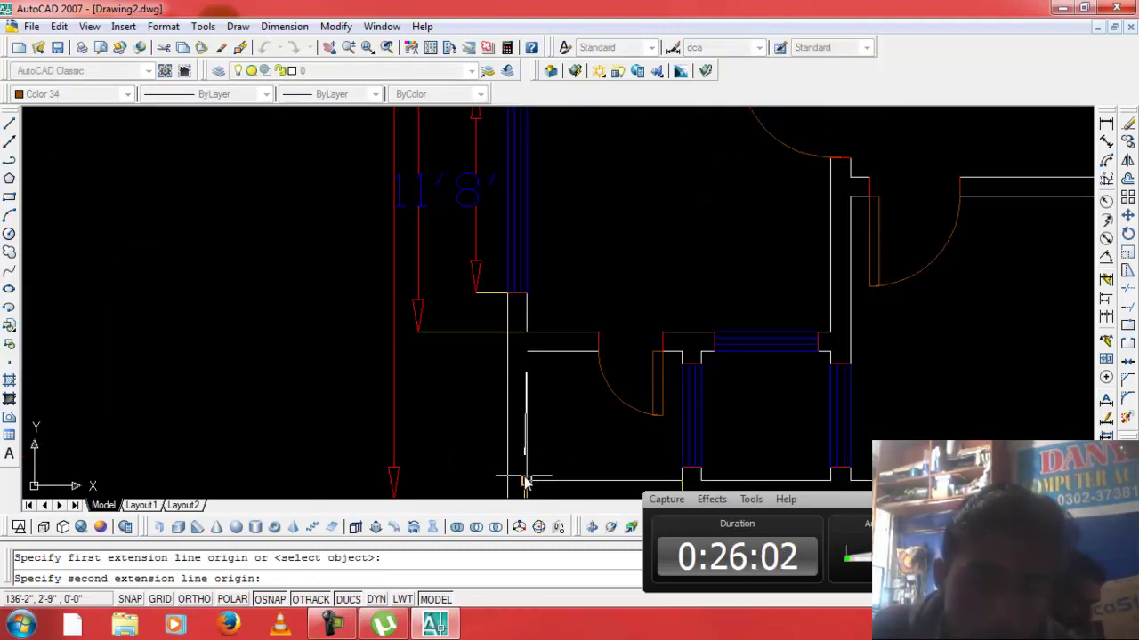
pyautogui.click(524, 481)
pyautogui.click(444, 464)
pyautogui.scroll(-3, 623, 427)
pyautogui.scroll(3, 716, 463)
# Add a 5' dimension at the bottom wall opening beside the 6' one.
pyautogui.press('Return')
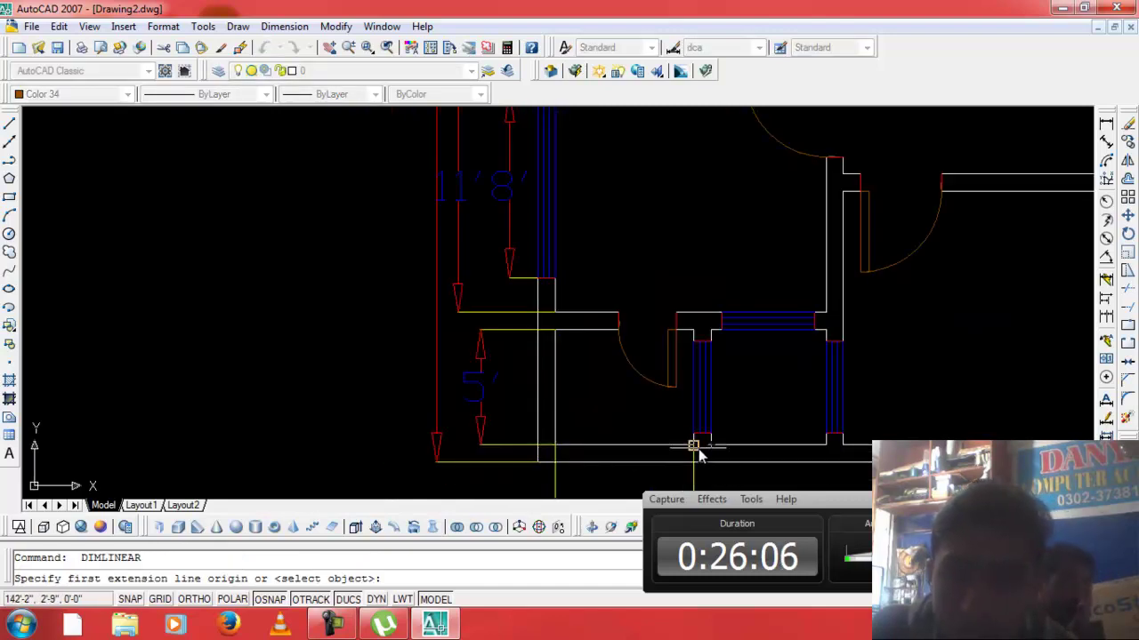
pyautogui.click(711, 445)
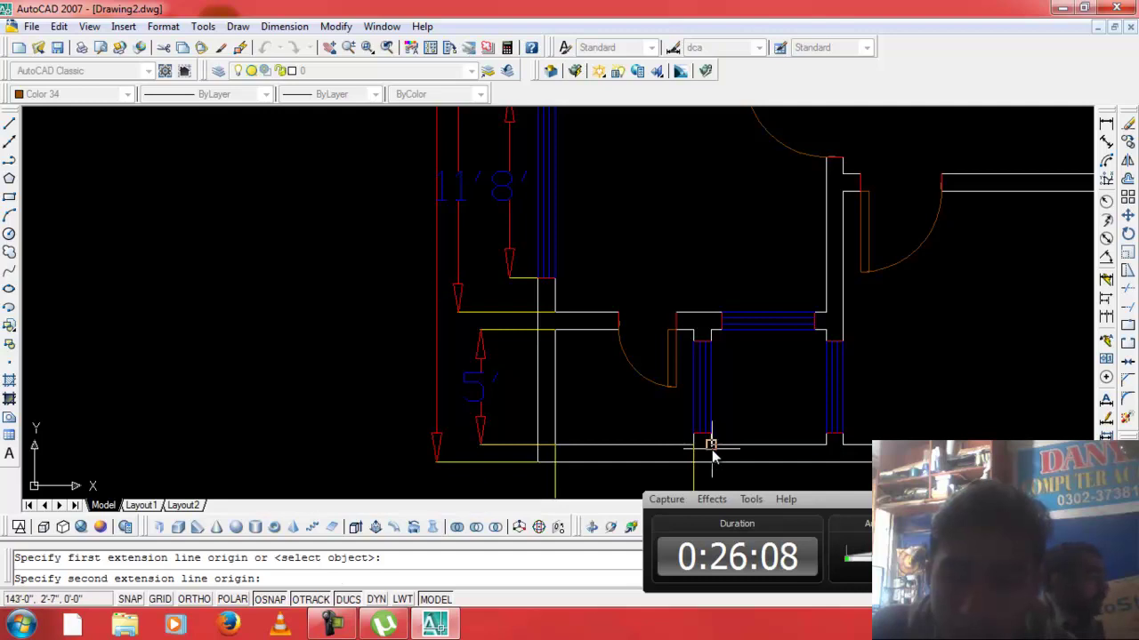
pyautogui.click(825, 446)
pyautogui.scroll(-1, 825, 456)
pyautogui.scroll(-2, 826, 456)
pyautogui.scroll(3, 820, 471)
pyautogui.click(822, 471)
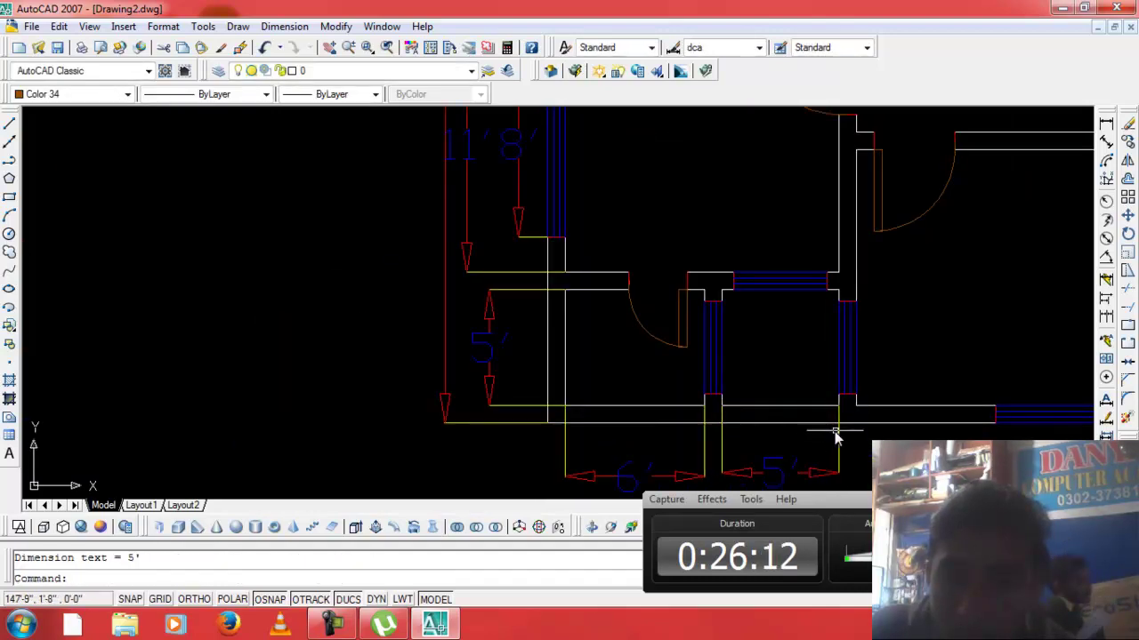
pyautogui.scroll(-2, 946, 422)
# Add the 20' dimension along the bottom from the bottom-right corner.
pyautogui.press('Return')
pyautogui.scroll(2, 1029, 427)
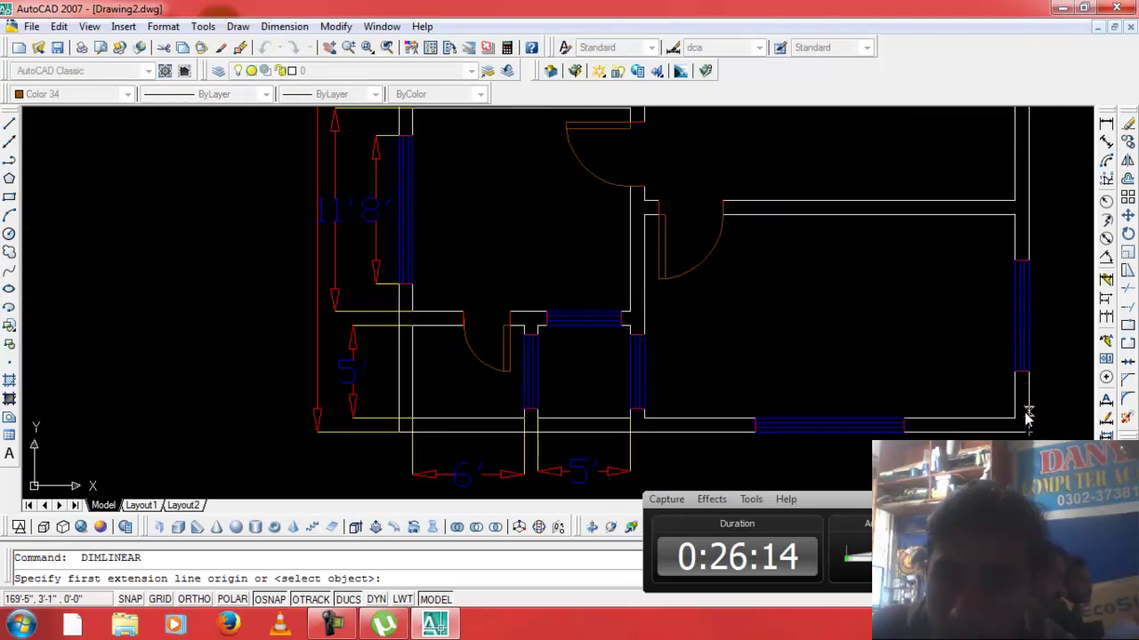
pyautogui.click(1015, 418)
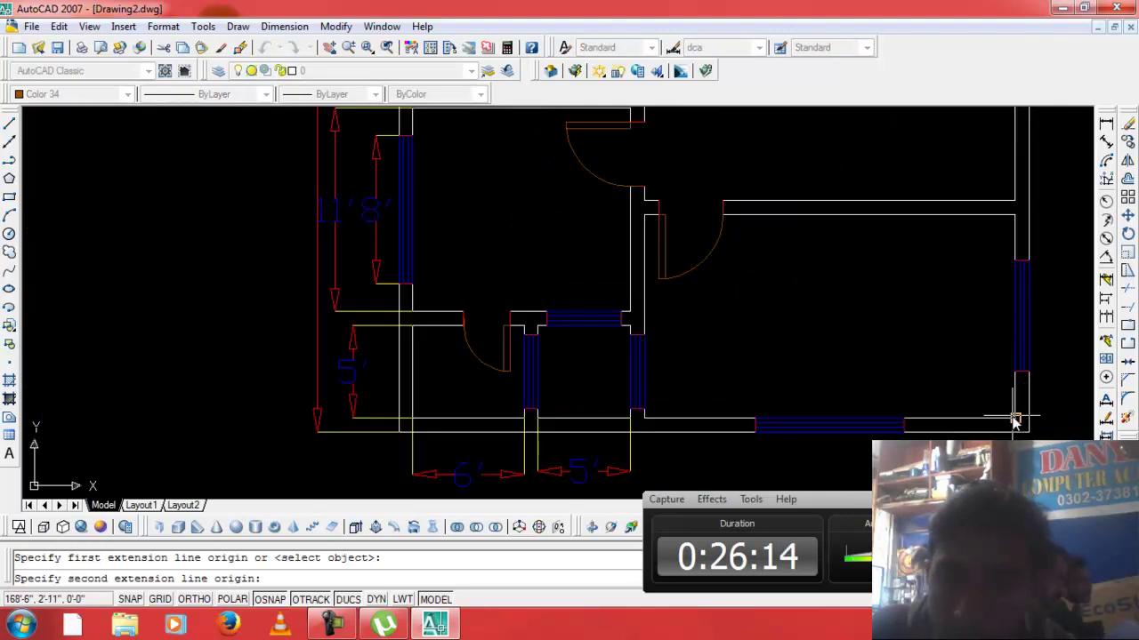
pyautogui.click(644, 418)
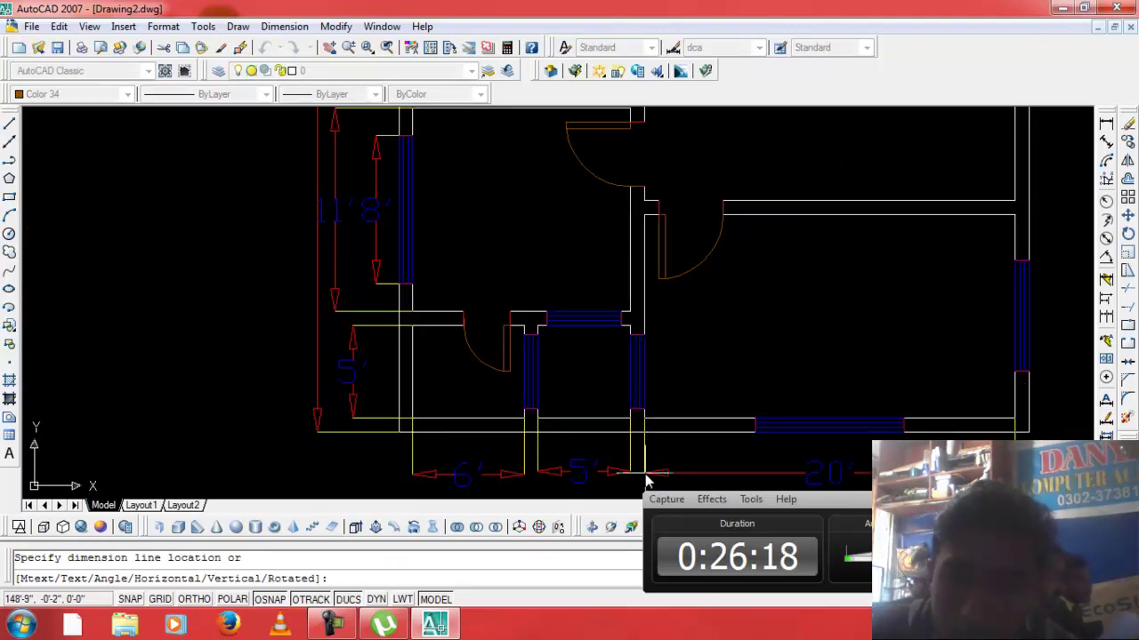
pyautogui.scroll(-2, 653, 471)
pyautogui.click(672, 472)
# Dimension the bottom window below the bottom wall.
pyautogui.press('Return')
pyautogui.scroll(5, 702, 452)
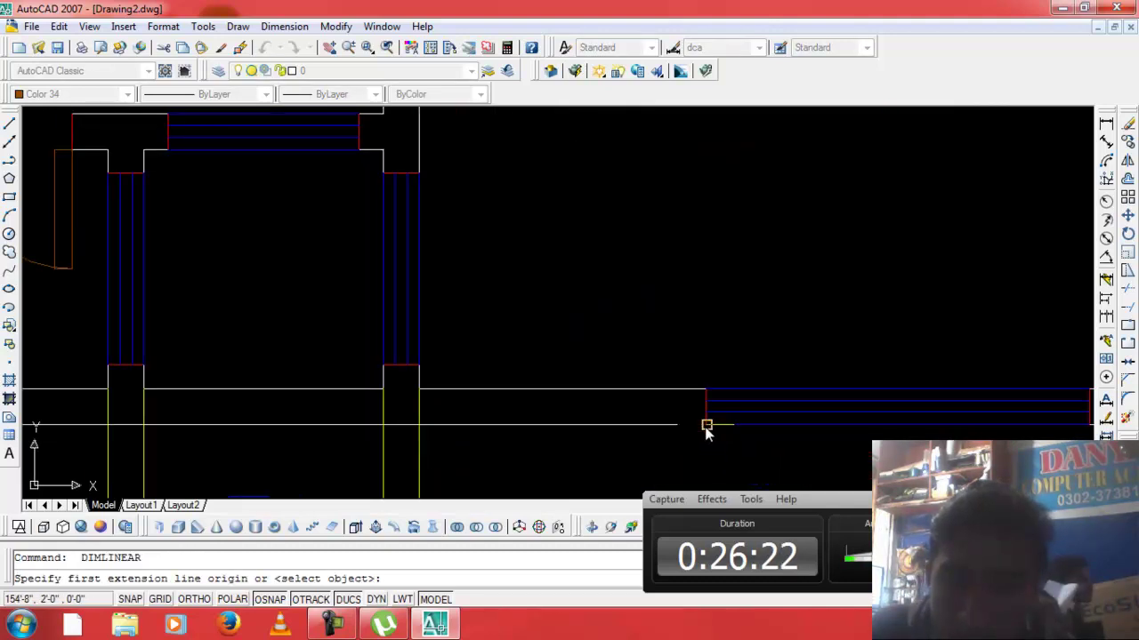
pyautogui.click(706, 425)
pyautogui.scroll(-3, 706, 426)
pyautogui.click(897, 436)
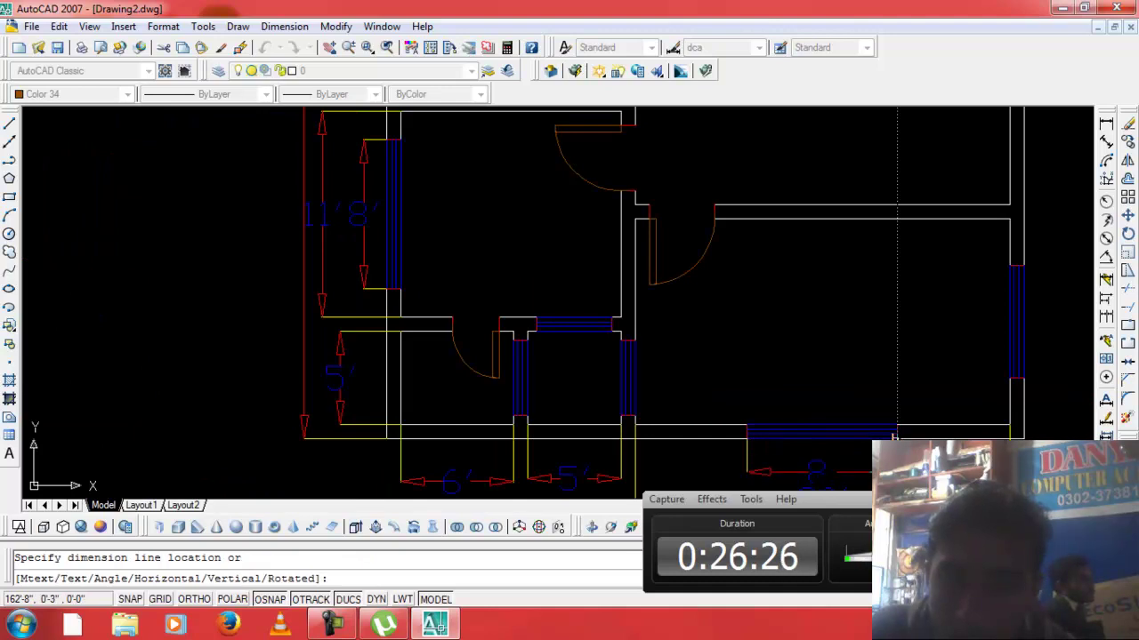
pyautogui.click(897, 435)
# Dimension the right wall of the copied plan with an 11' linear dimension.
pyautogui.scroll(-2, 935, 400)
pyautogui.press('Return')
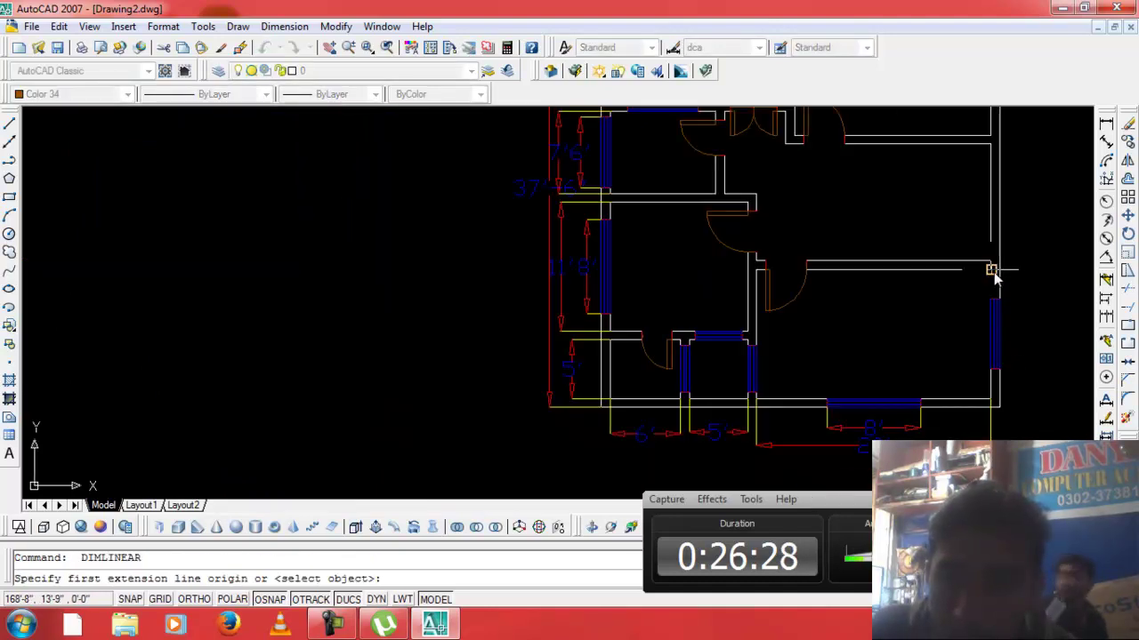
pyautogui.click(991, 269)
pyautogui.click(991, 399)
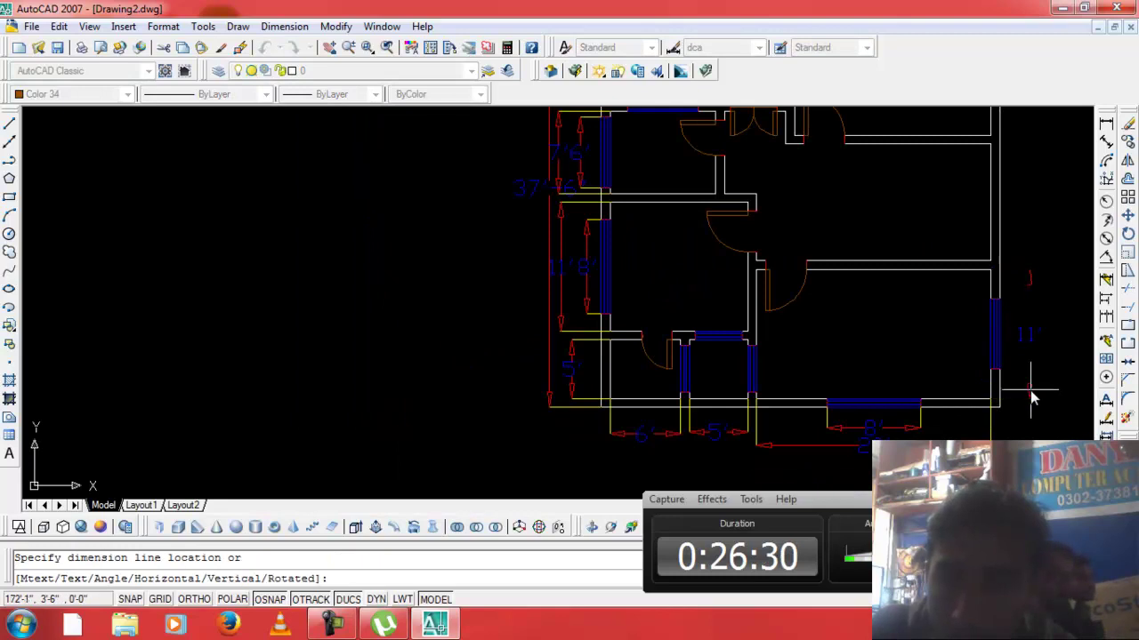
pyautogui.click(1038, 398)
# Add a 6' linear dimension across the right-side window.
pyautogui.press('Return')
pyautogui.scroll(2, 1006, 311)
pyautogui.scroll(2, 999, 305)
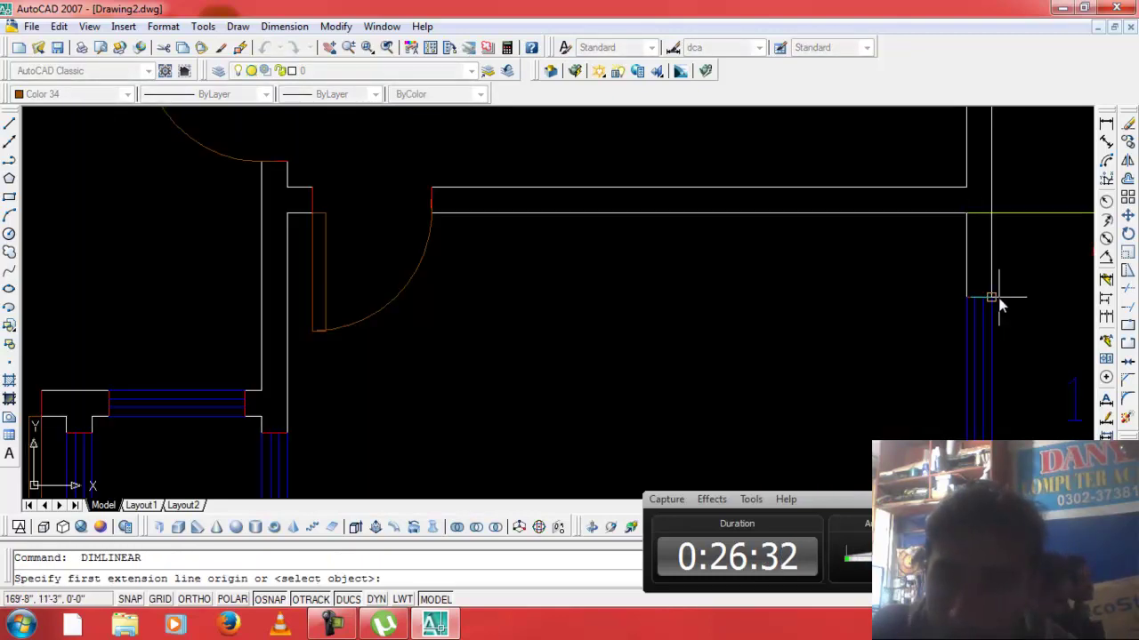
pyautogui.click(991, 296)
pyautogui.scroll(-3, 996, 320)
pyautogui.scroll(3, 996, 392)
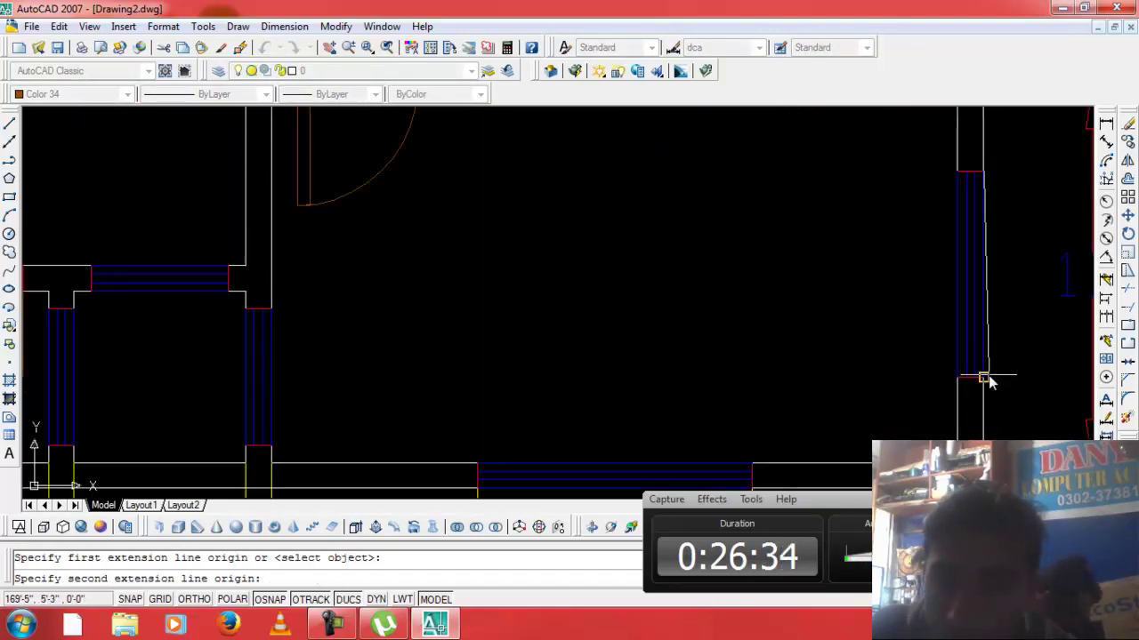
pyautogui.click(984, 378)
pyautogui.click(1031, 364)
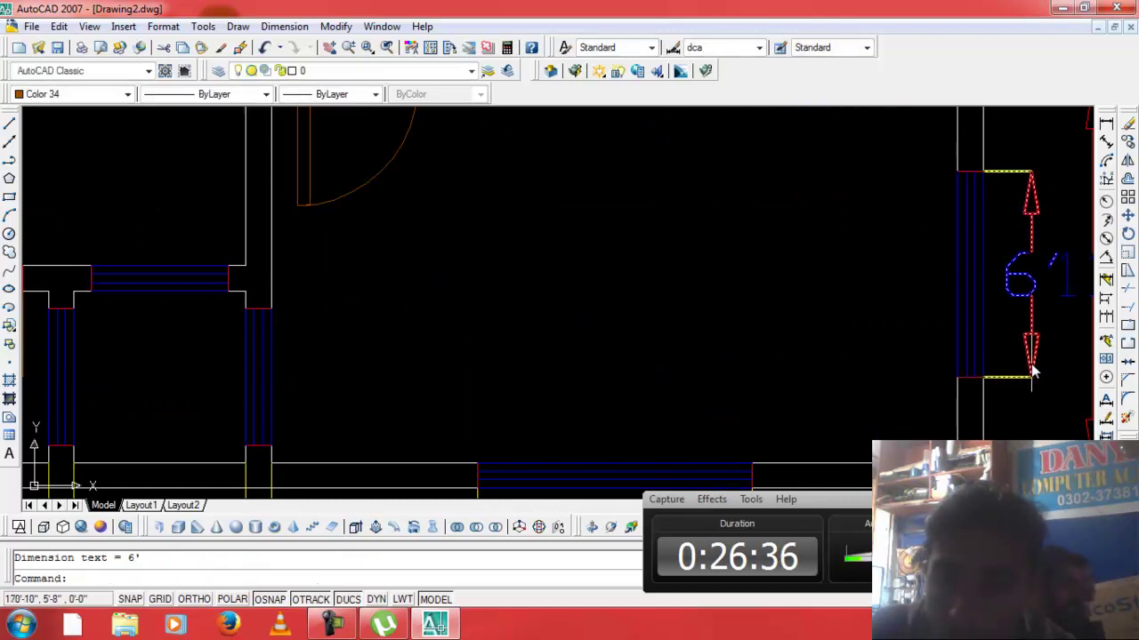
pyautogui.scroll(-4, 1029, 366)
pyautogui.scroll(4, 1042, 197)
# Add a 10' linear dimension along the right wall.
pyautogui.press('Return')
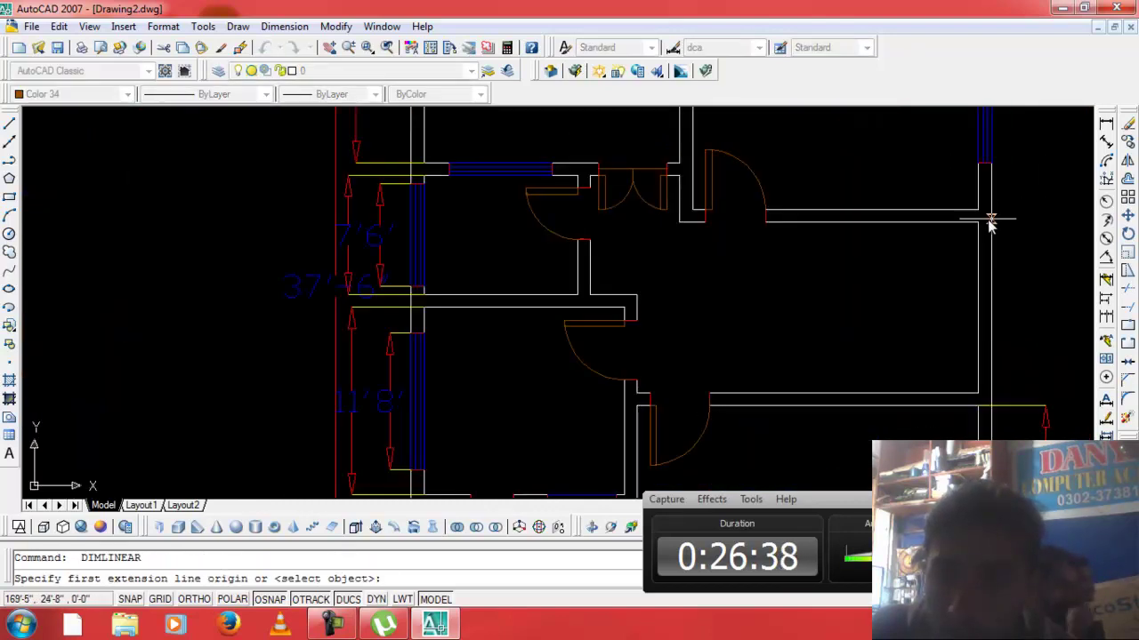
pyautogui.click(977, 223)
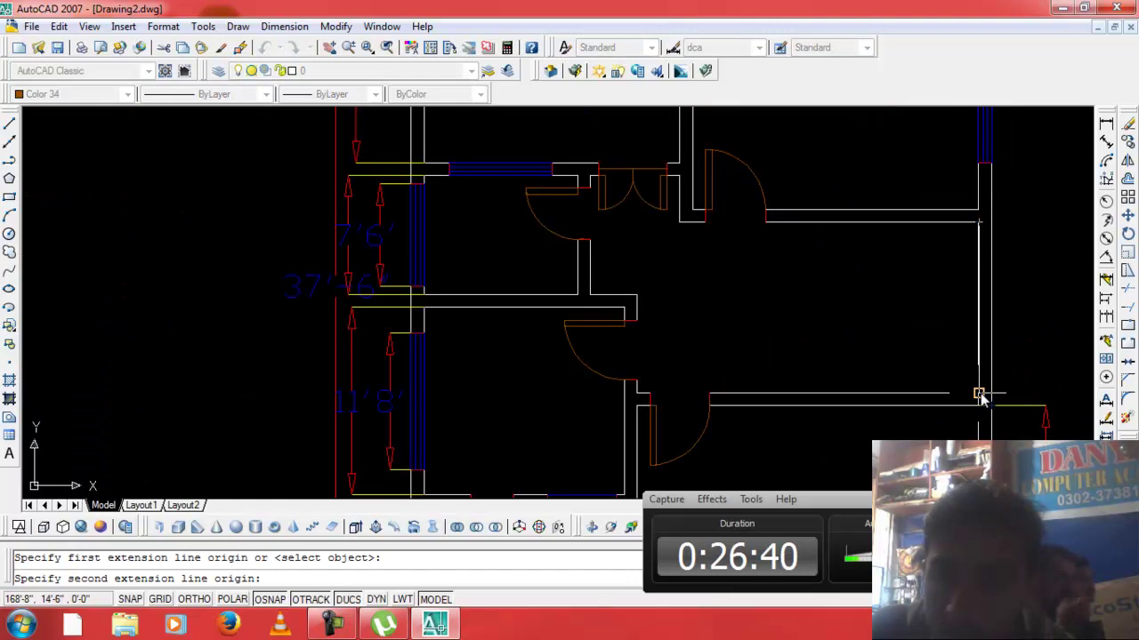
pyautogui.click(982, 409)
pyautogui.click(1048, 368)
pyautogui.scroll(-3, 1039, 354)
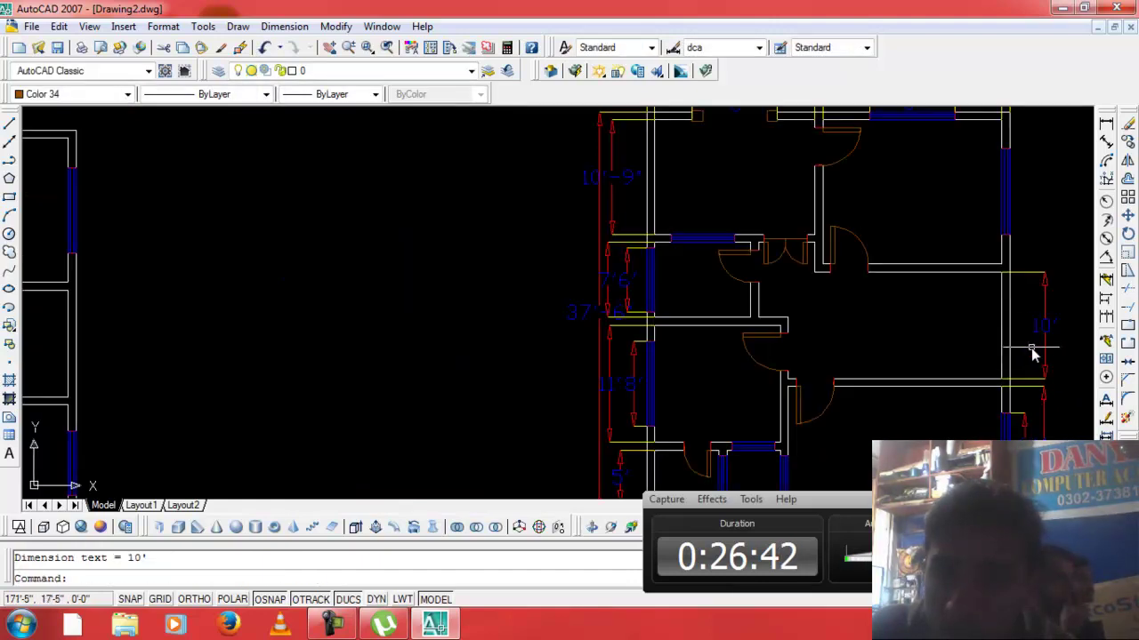
pyautogui.scroll(-3, 1032, 338)
pyautogui.scroll(3, 1032, 249)
pyautogui.scroll(1, 1014, 186)
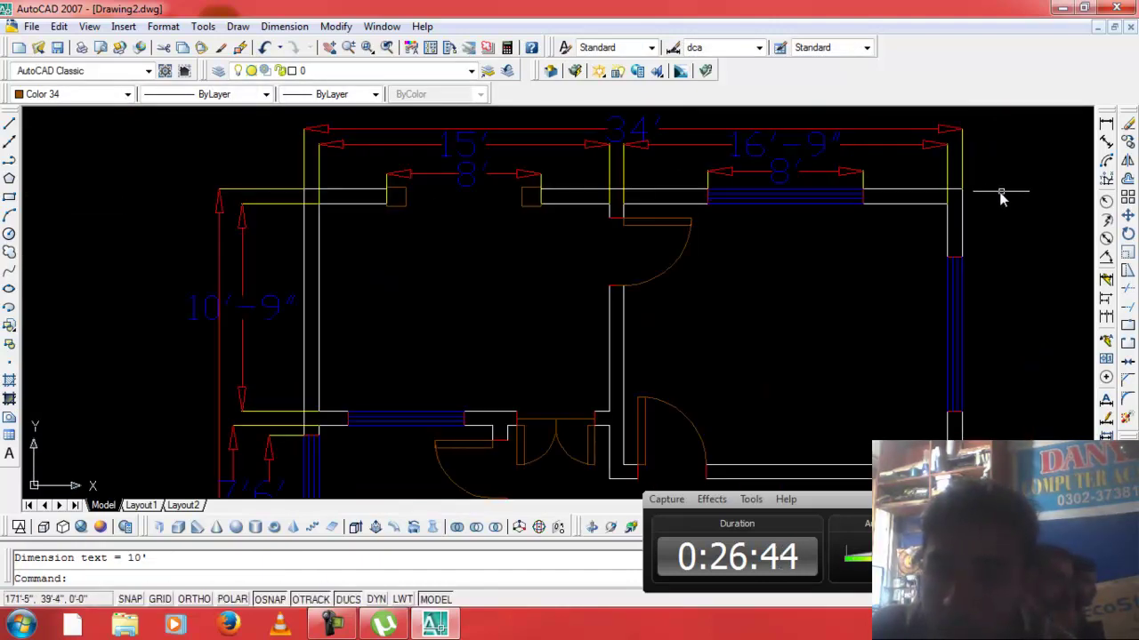
# Place a 13'-1" dimension on the right side, then erase it as unwanted.
pyautogui.press('Return')
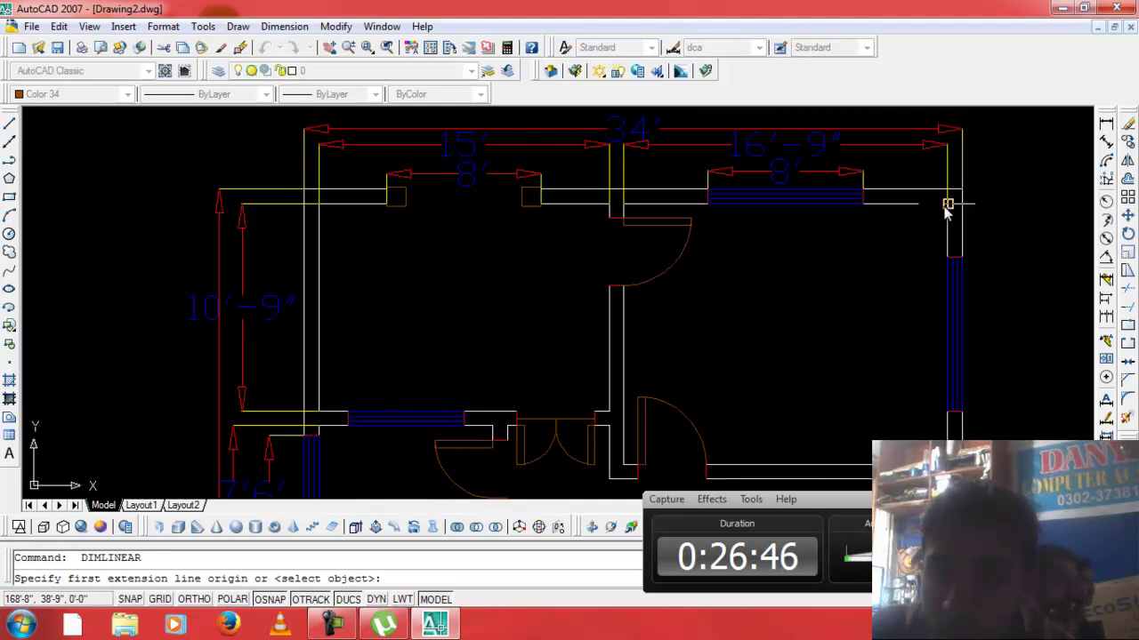
pyautogui.click(946, 207)
pyautogui.click(948, 445)
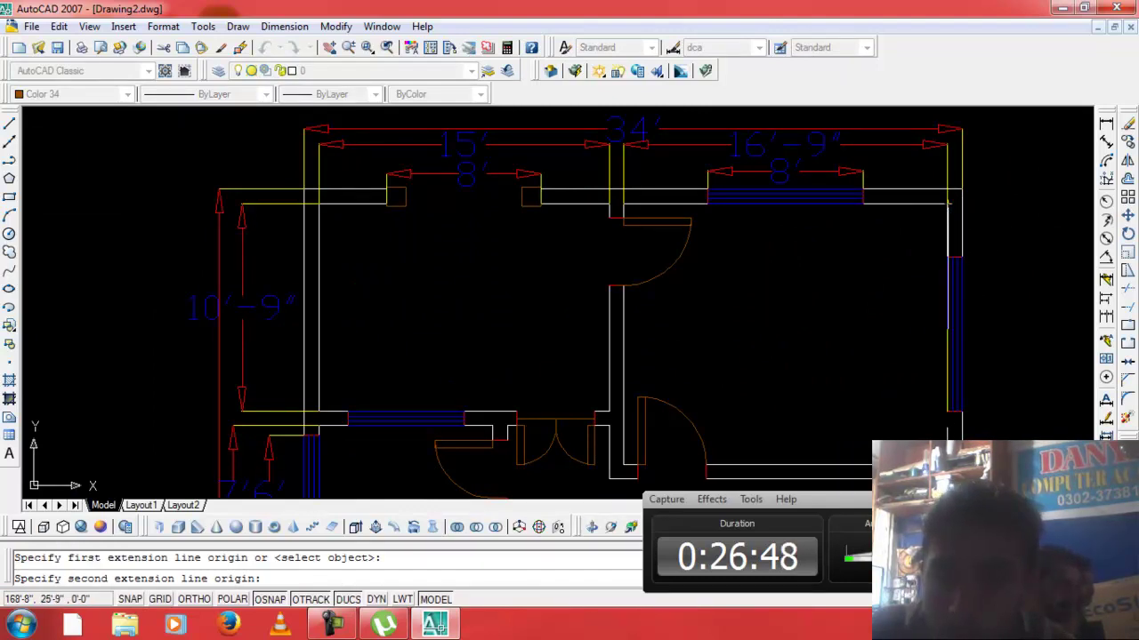
pyautogui.click(1036, 420)
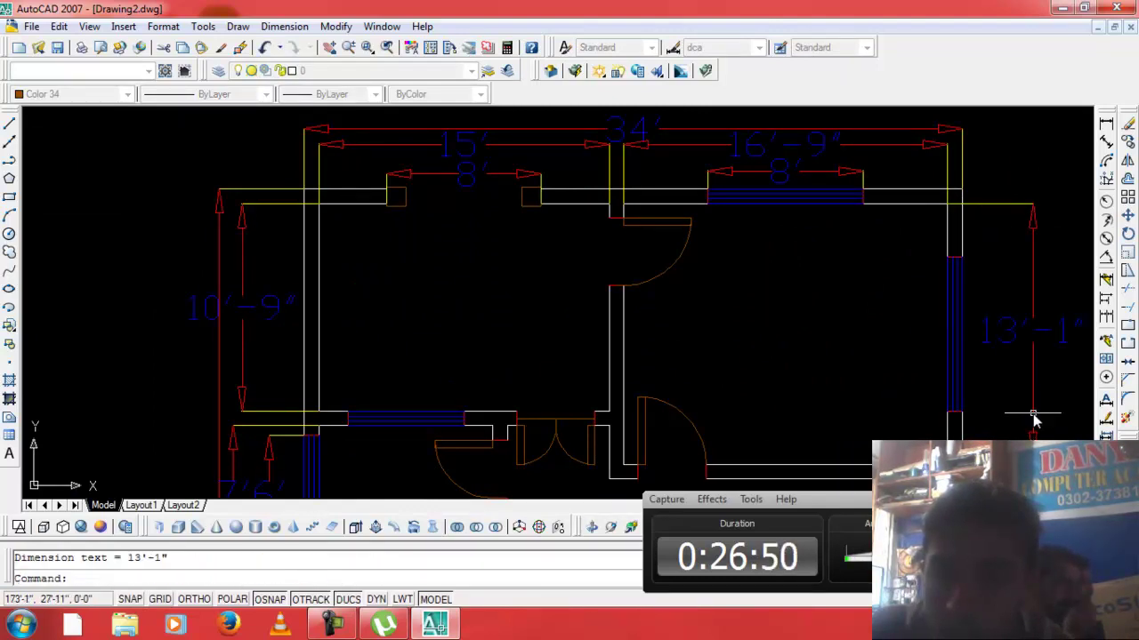
pyautogui.scroll(-2, 1017, 415)
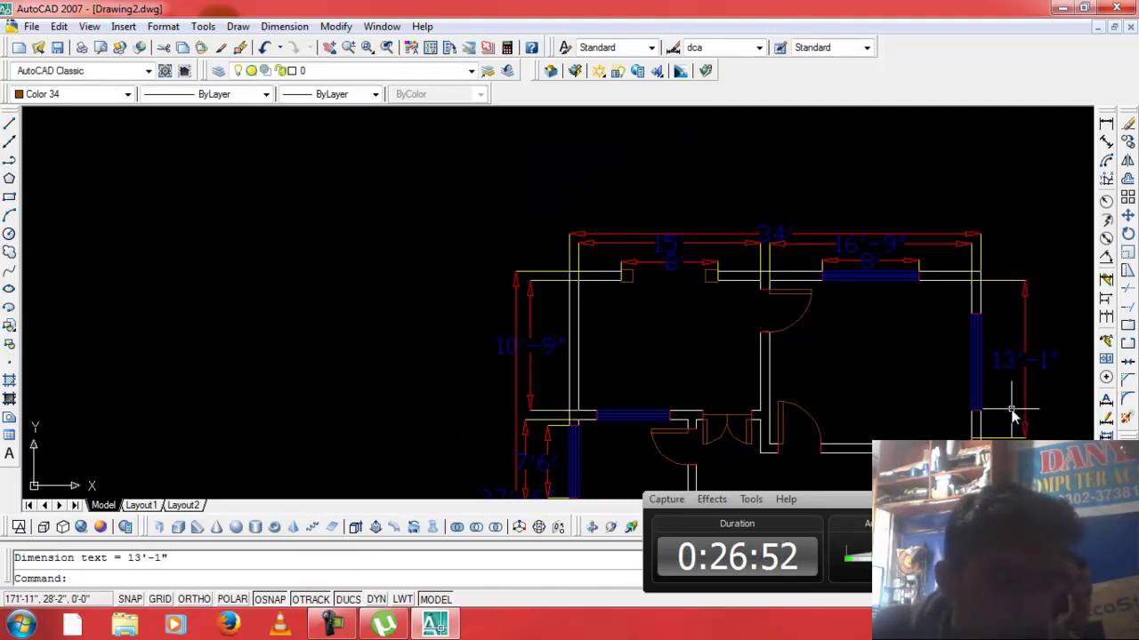
pyautogui.click(1047, 364)
pyautogui.press('Delete')
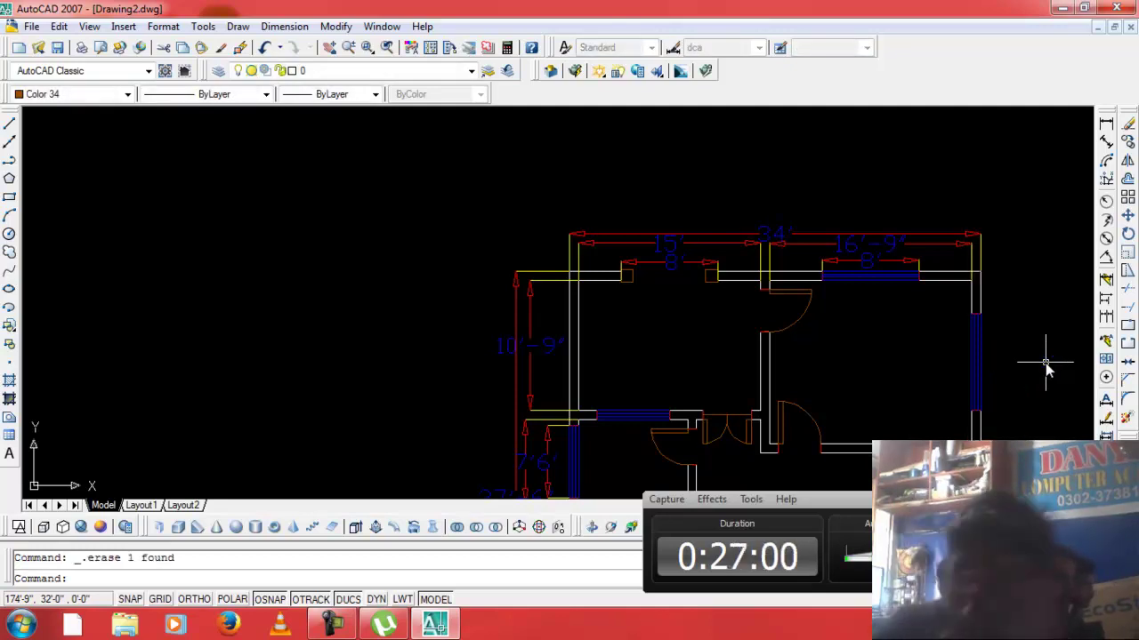
# Zoom to All (Z, A) to fit every plan in the view.
pyautogui.scroll(-3, 1047, 365)
pyautogui.write('z')
pyautogui.press('Return')
pyautogui.write('a')
pyautogui.press('Return')
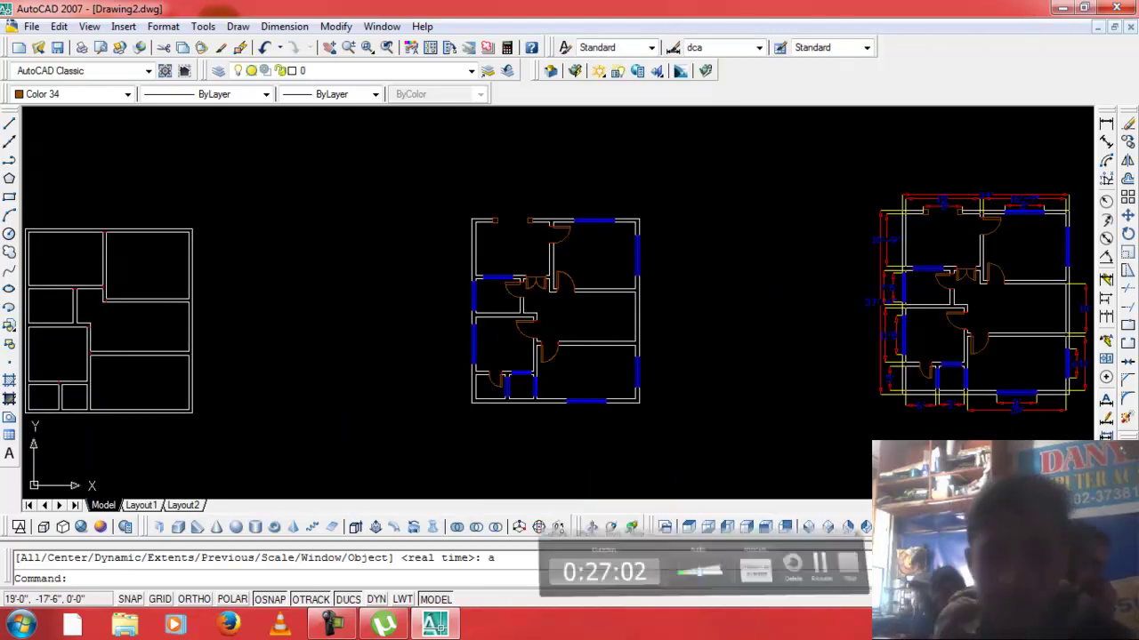
pyautogui.click(332, 626)
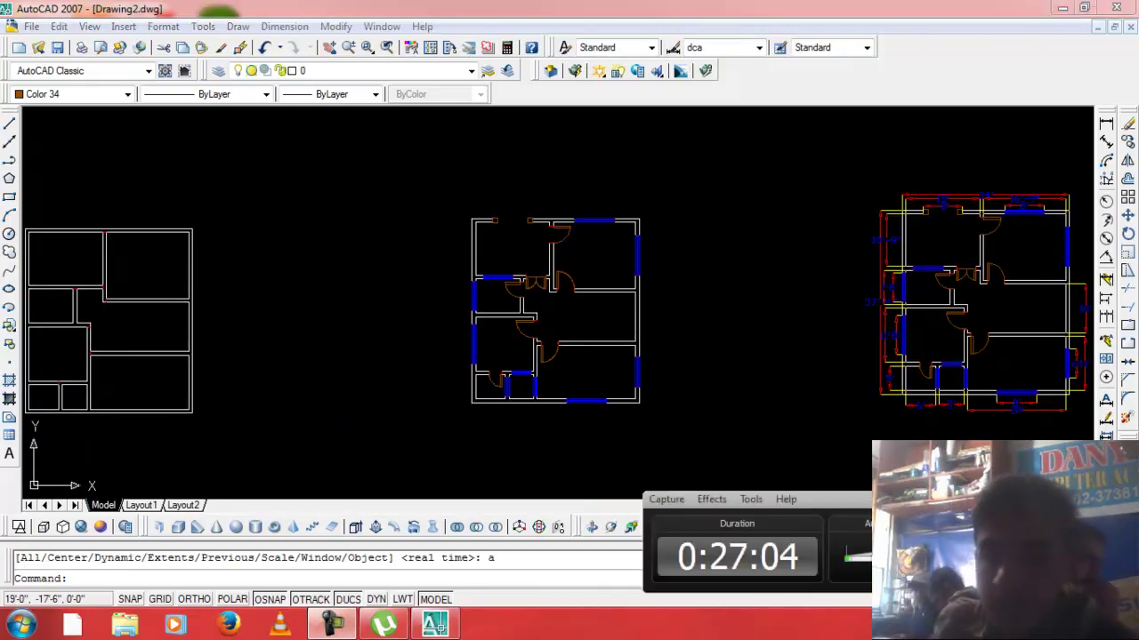